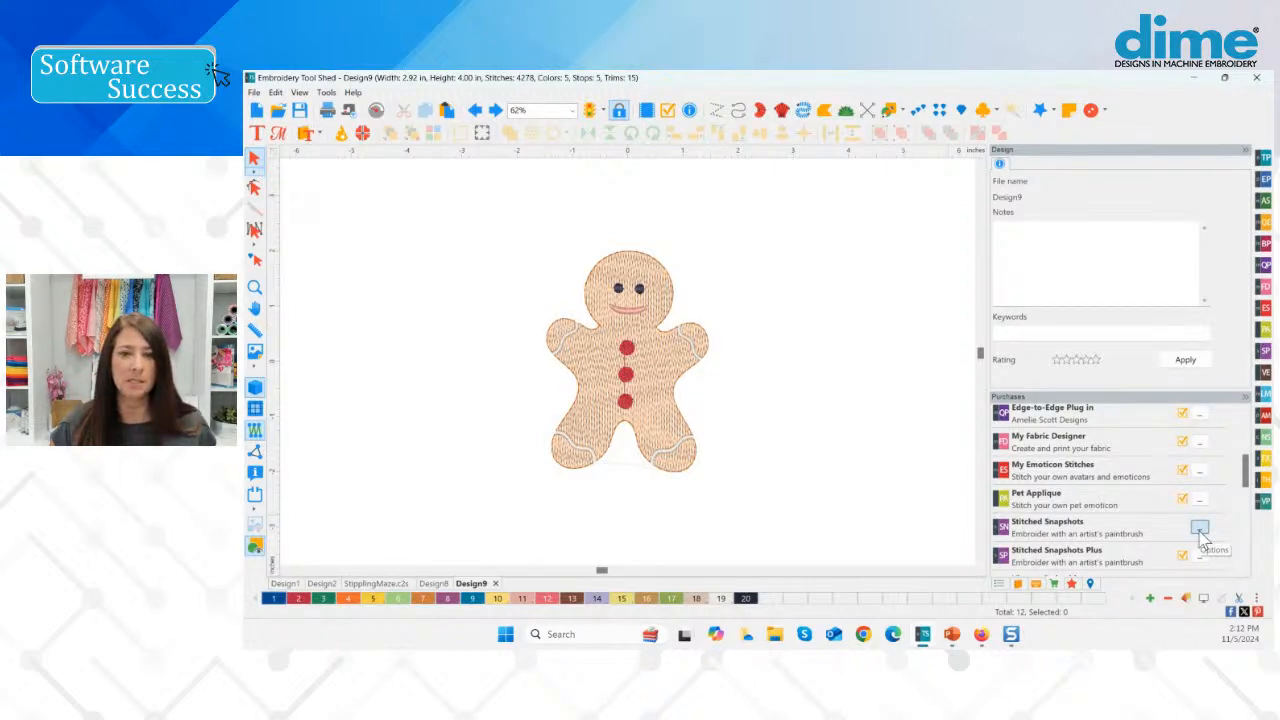
pyautogui.click(1201, 532)
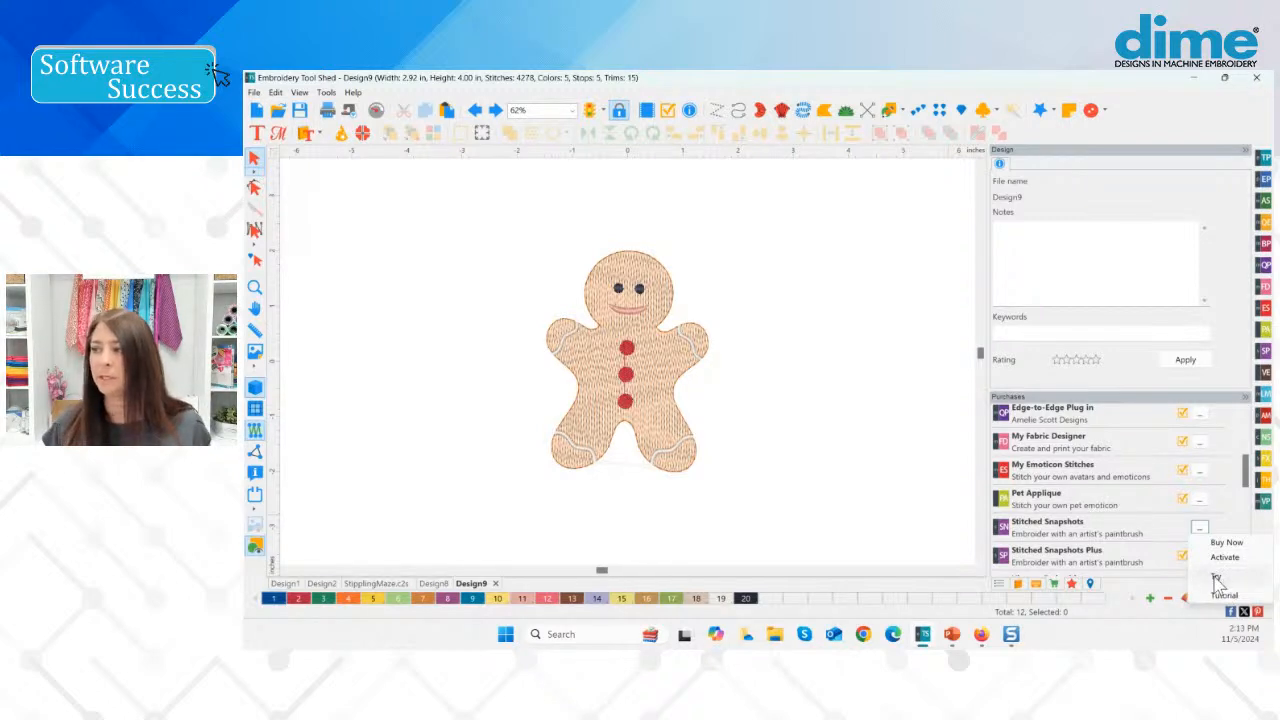
pyautogui.click(1163, 545)
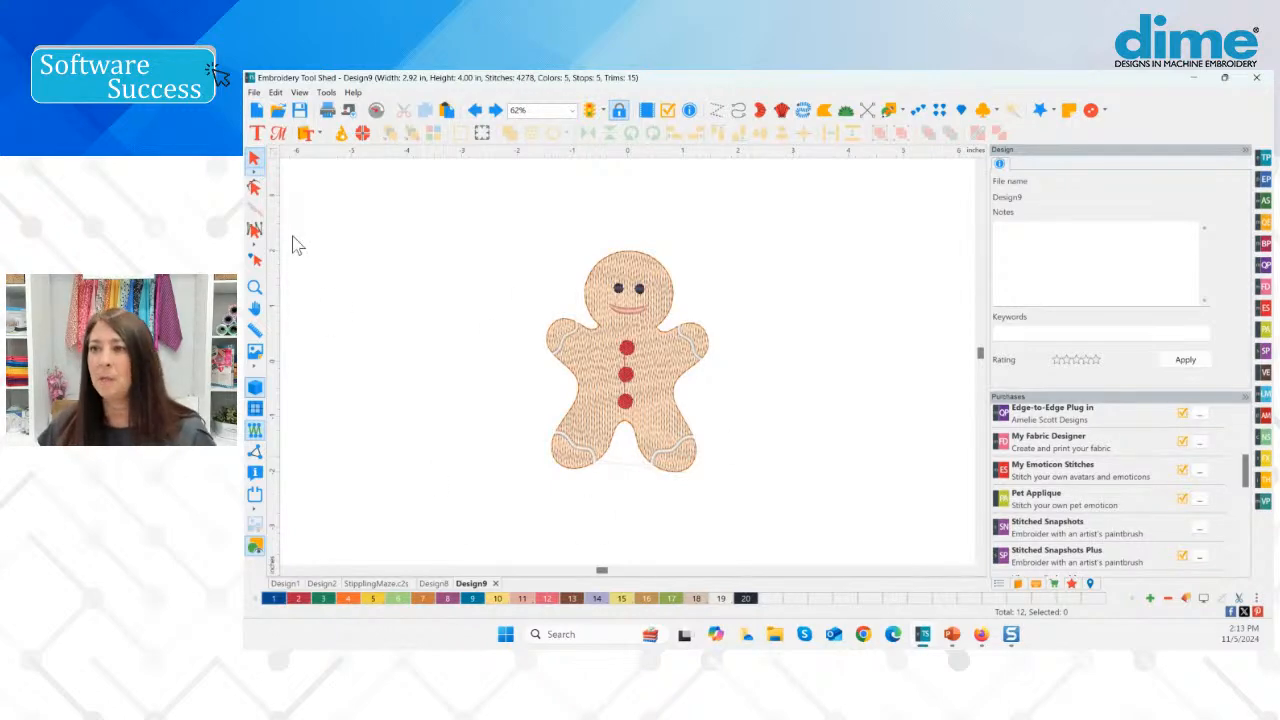
# - Create a new blank design and bring up the stored designs library
pyautogui.click(257, 112)
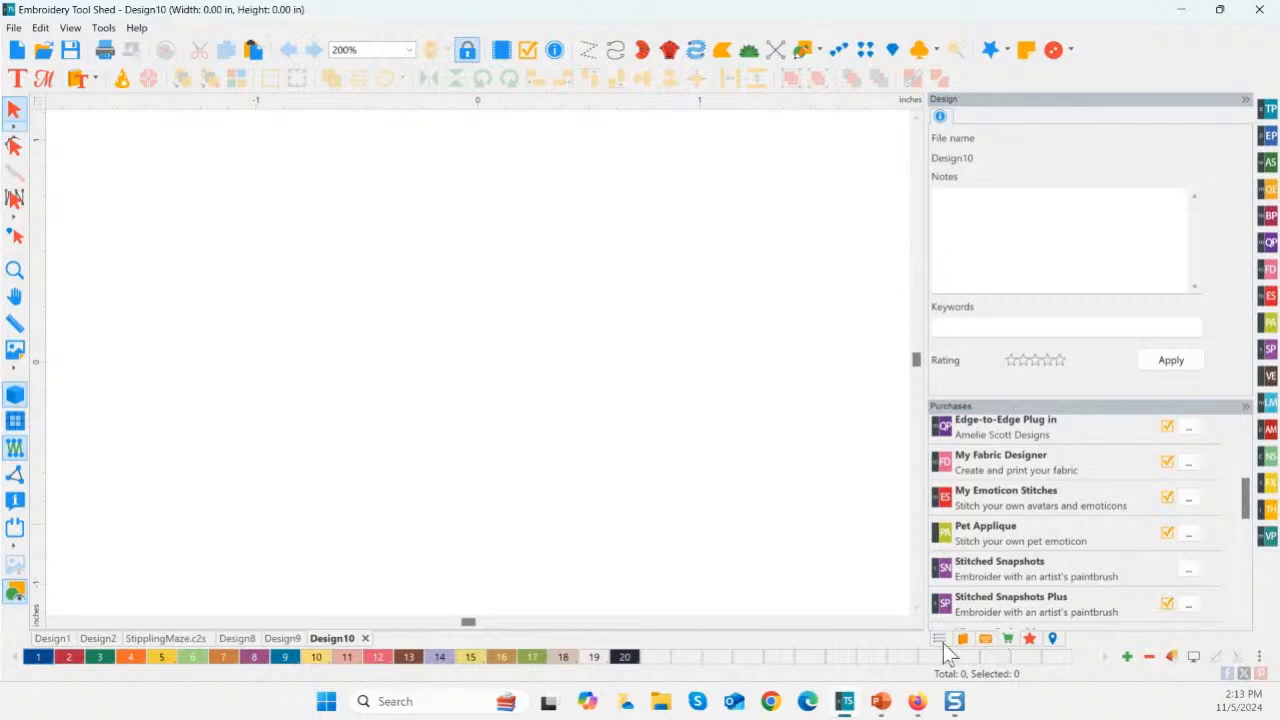
pyautogui.click(962, 640)
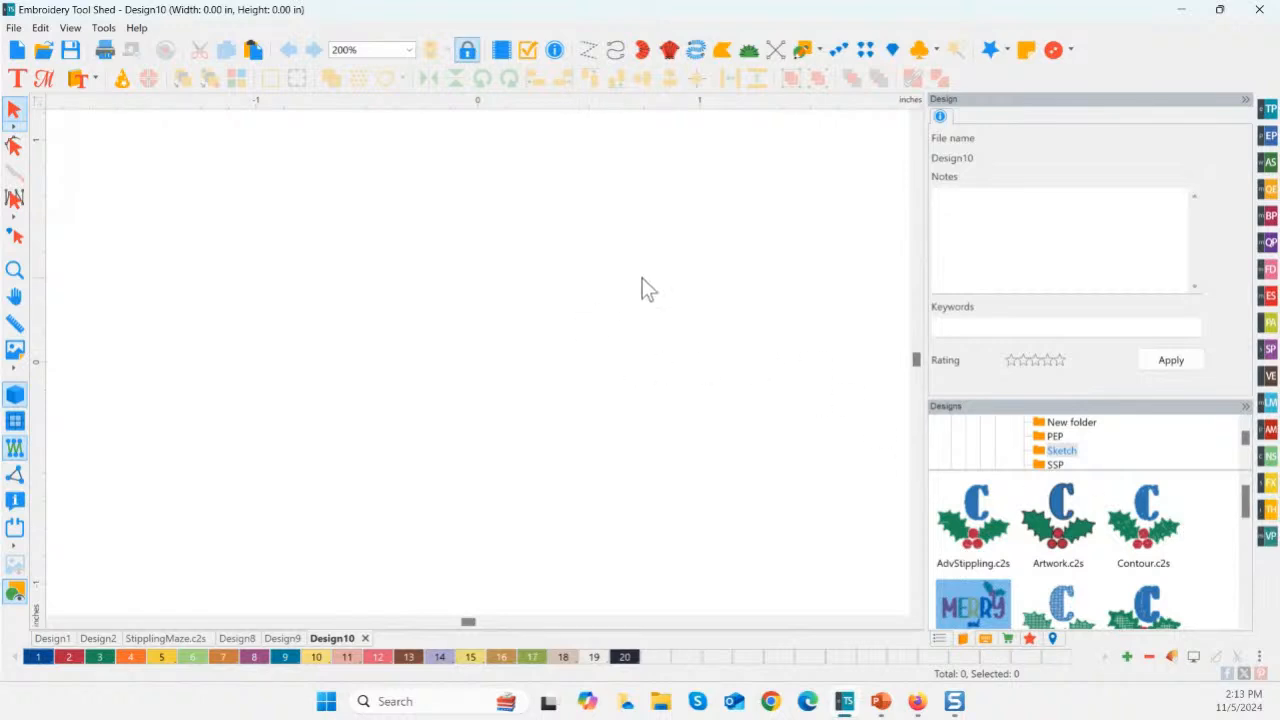
# - Draw a heart outline about 1.59 in wide and 1.19 in high as artwork, and delete it
pyautogui.click(819, 51)
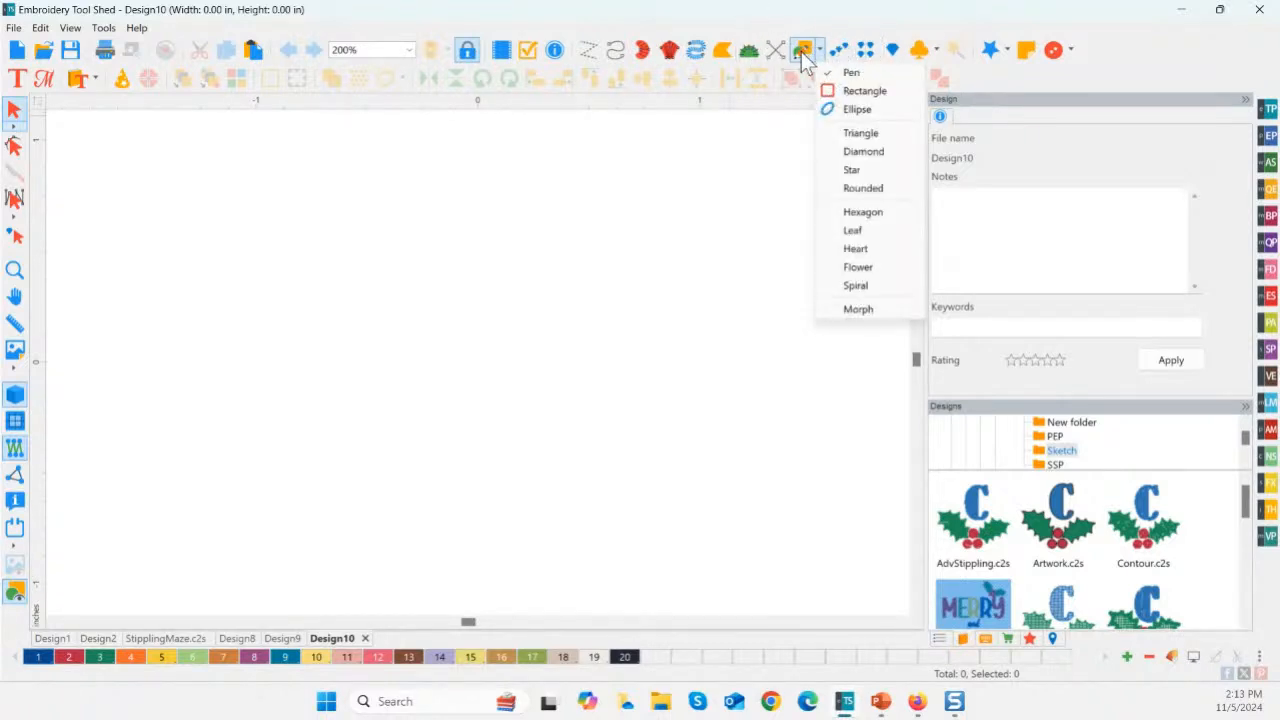
pyautogui.click(856, 250)
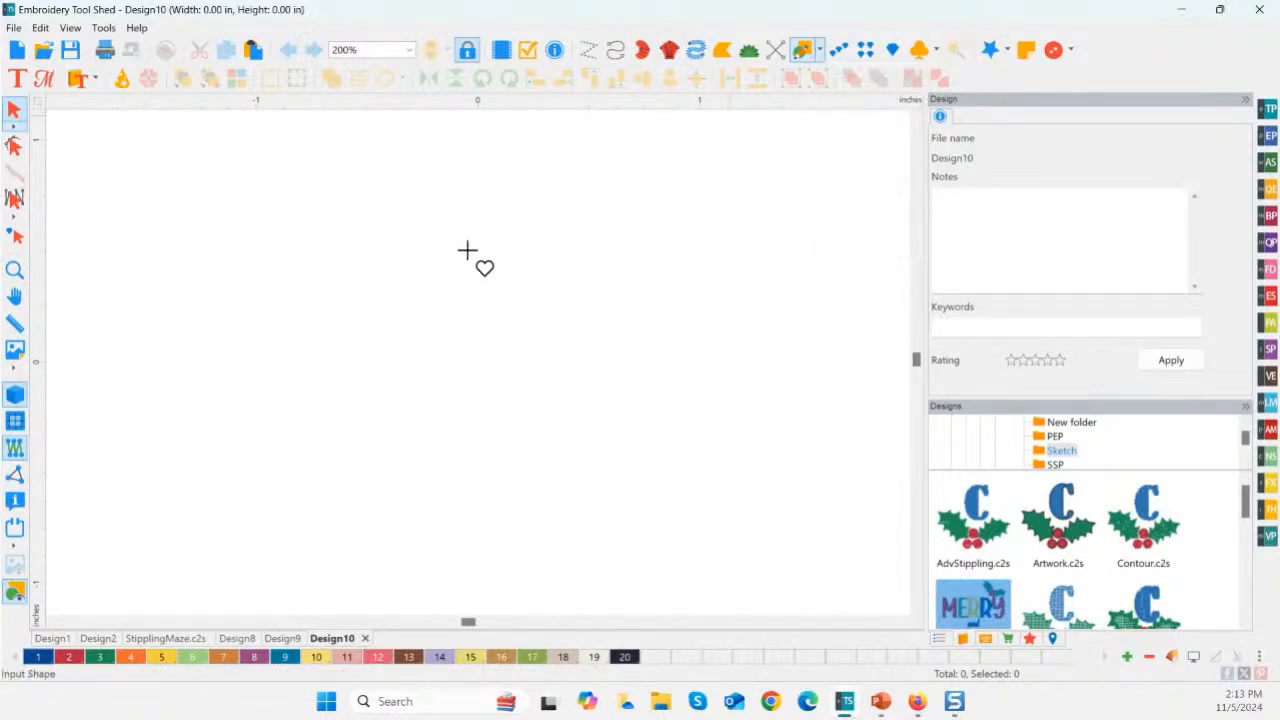
pyautogui.moveTo(226, 177); pyautogui.dragTo(577, 437)
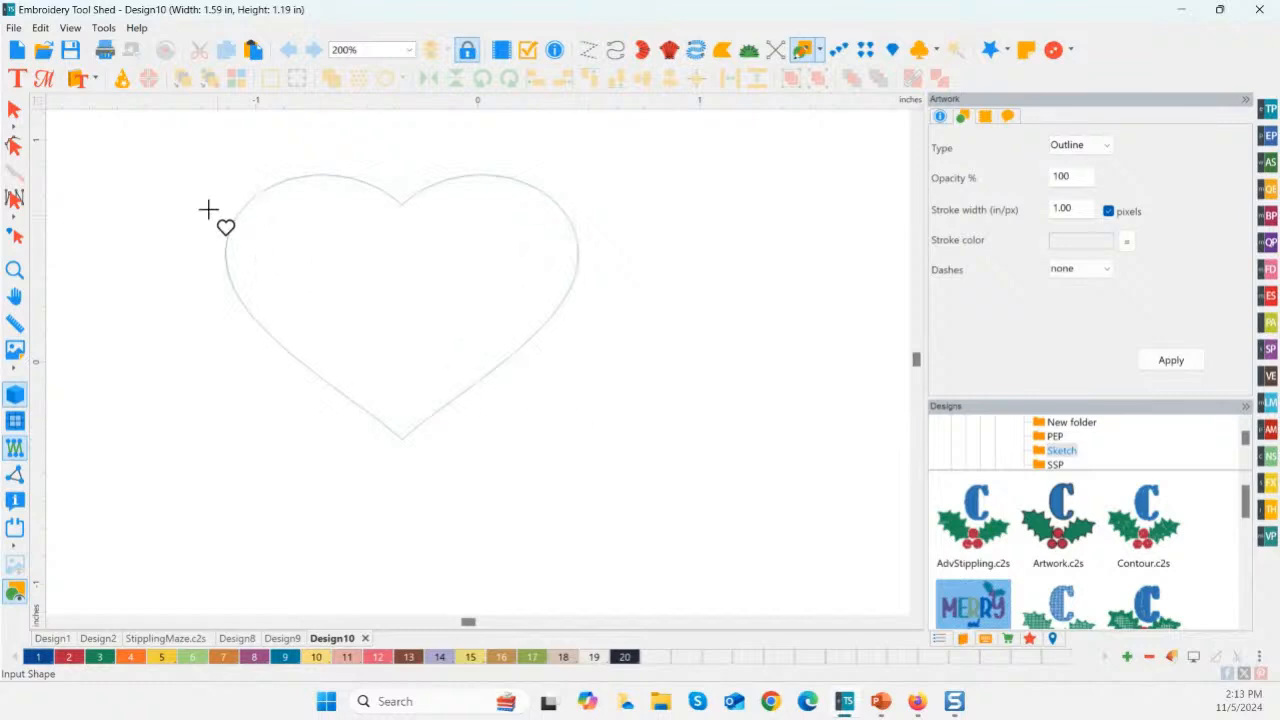
pyautogui.click(15, 111)
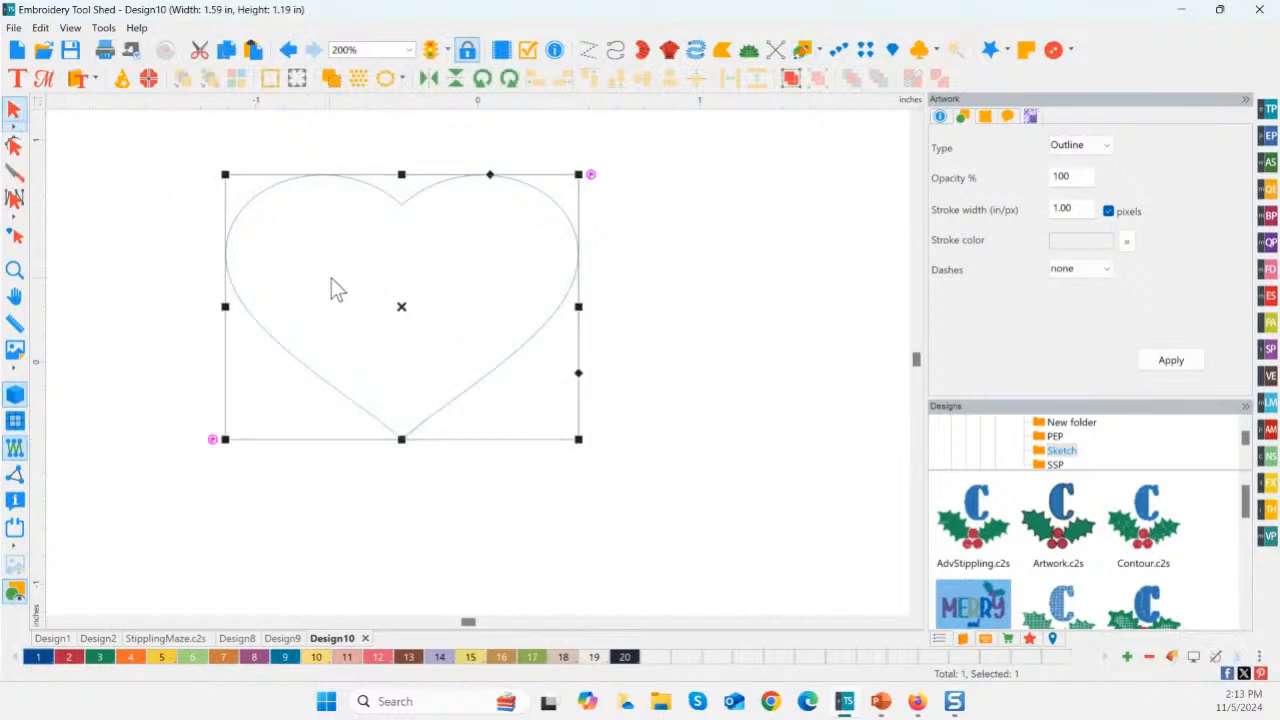
pyautogui.press('Delete')
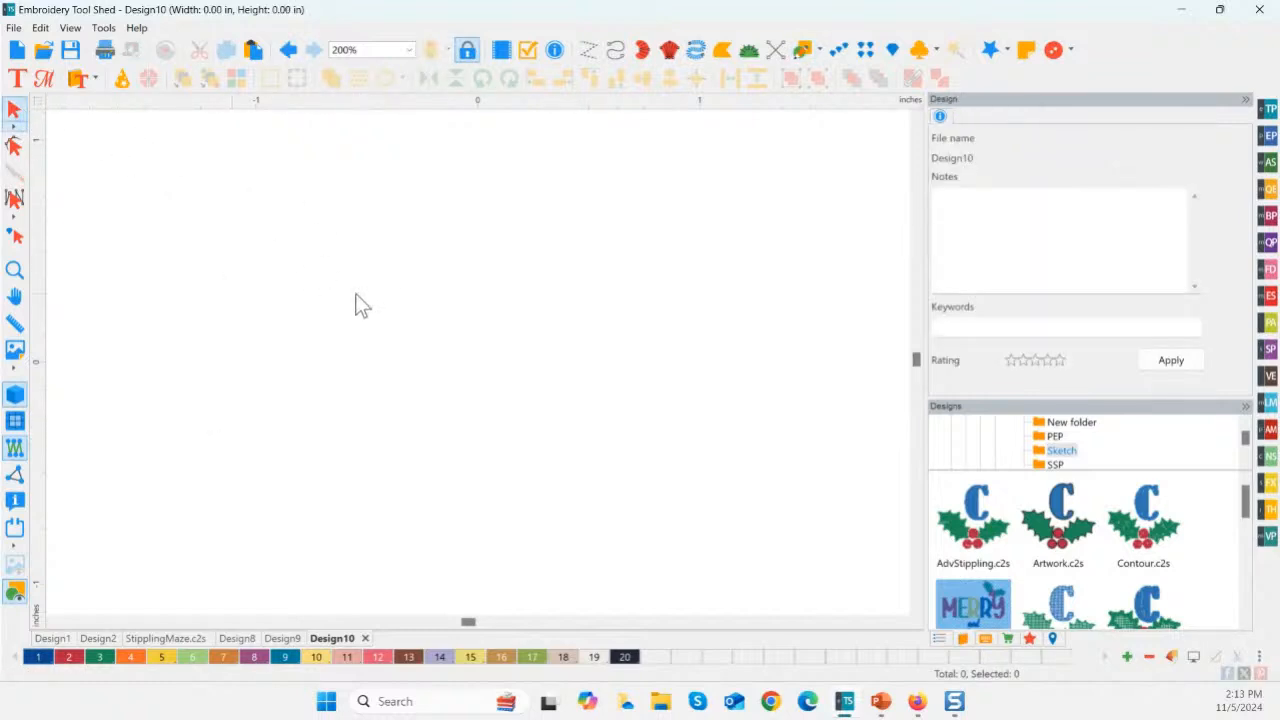
pyautogui.click(97, 80)
pyautogui.click(179, 139)
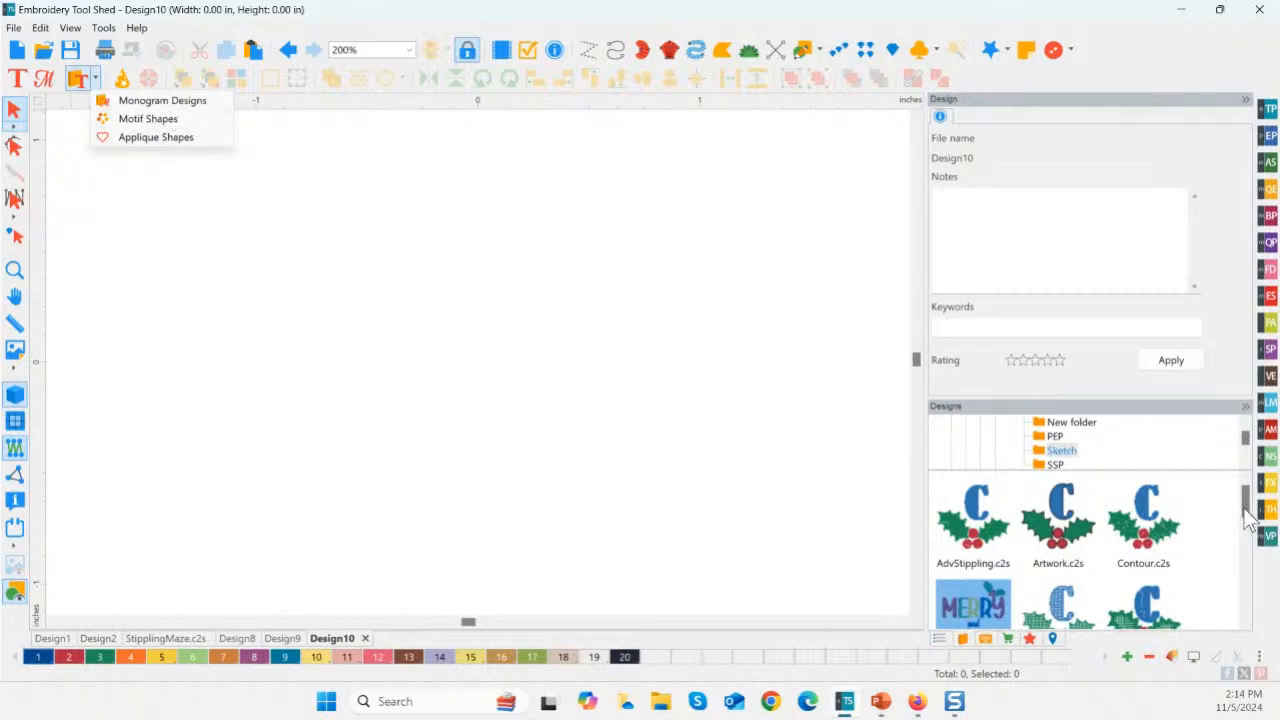
pyautogui.press('ctrl')
# - Insert the Holly applique shape from the Christmas category of Holidays & Party in the applique shapes catalog
pyautogui.click(1268, 430)
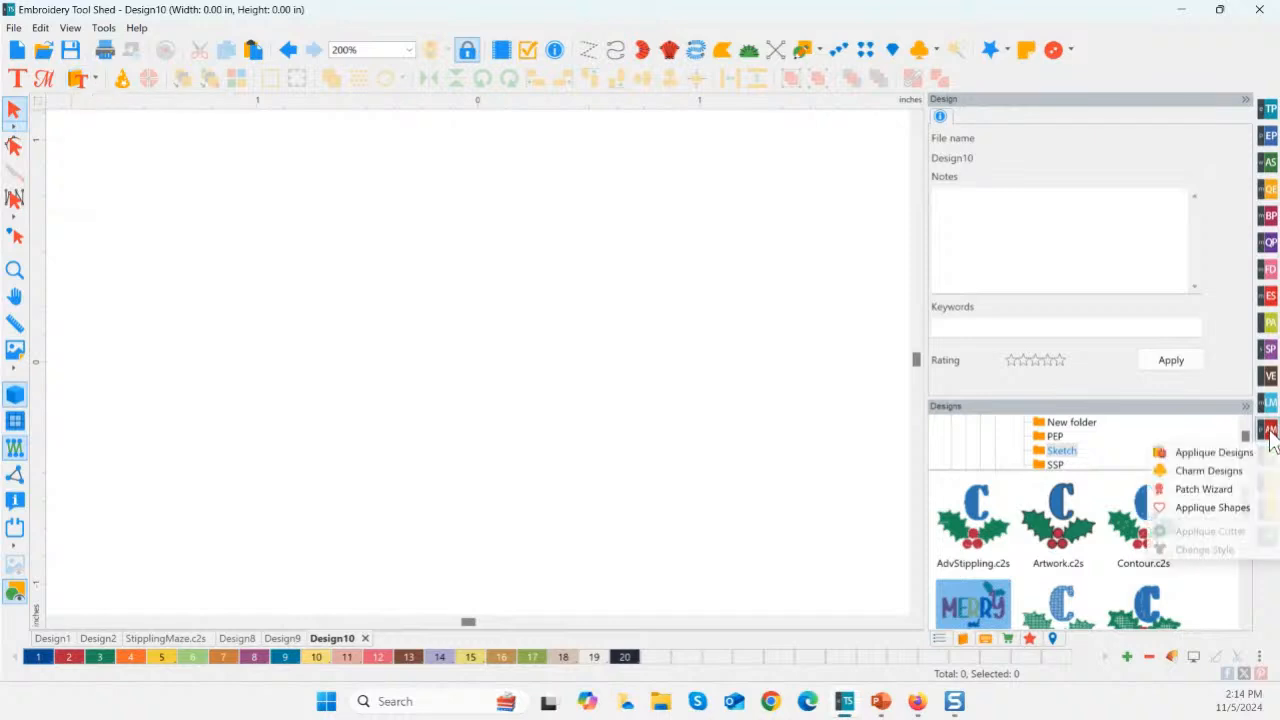
pyautogui.click(1215, 508)
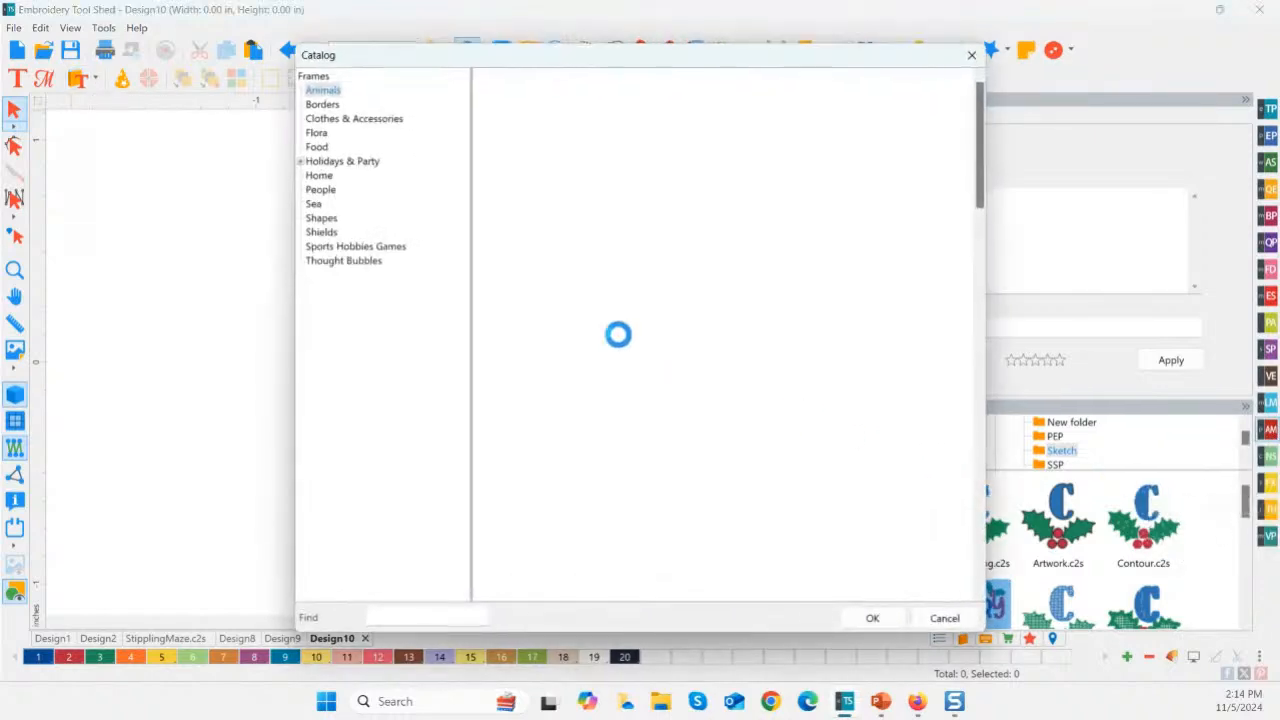
pyautogui.click(322, 104)
pyautogui.click(328, 119)
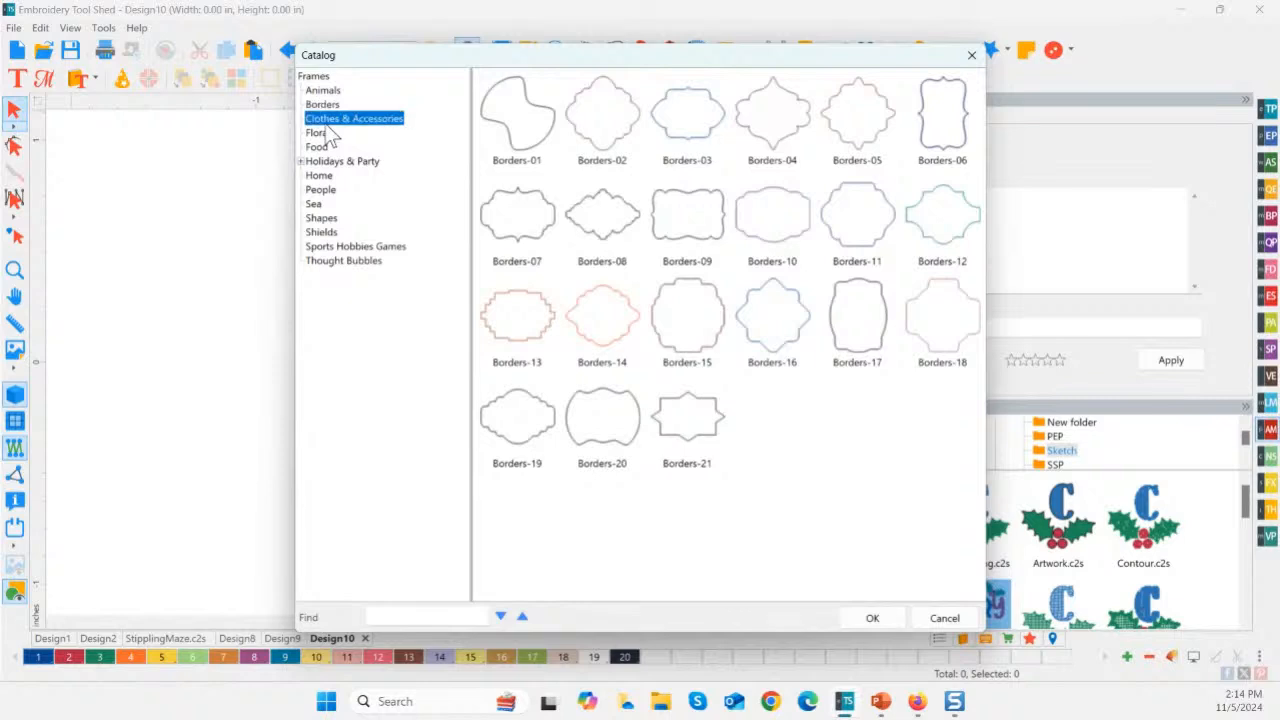
pyautogui.click(324, 163)
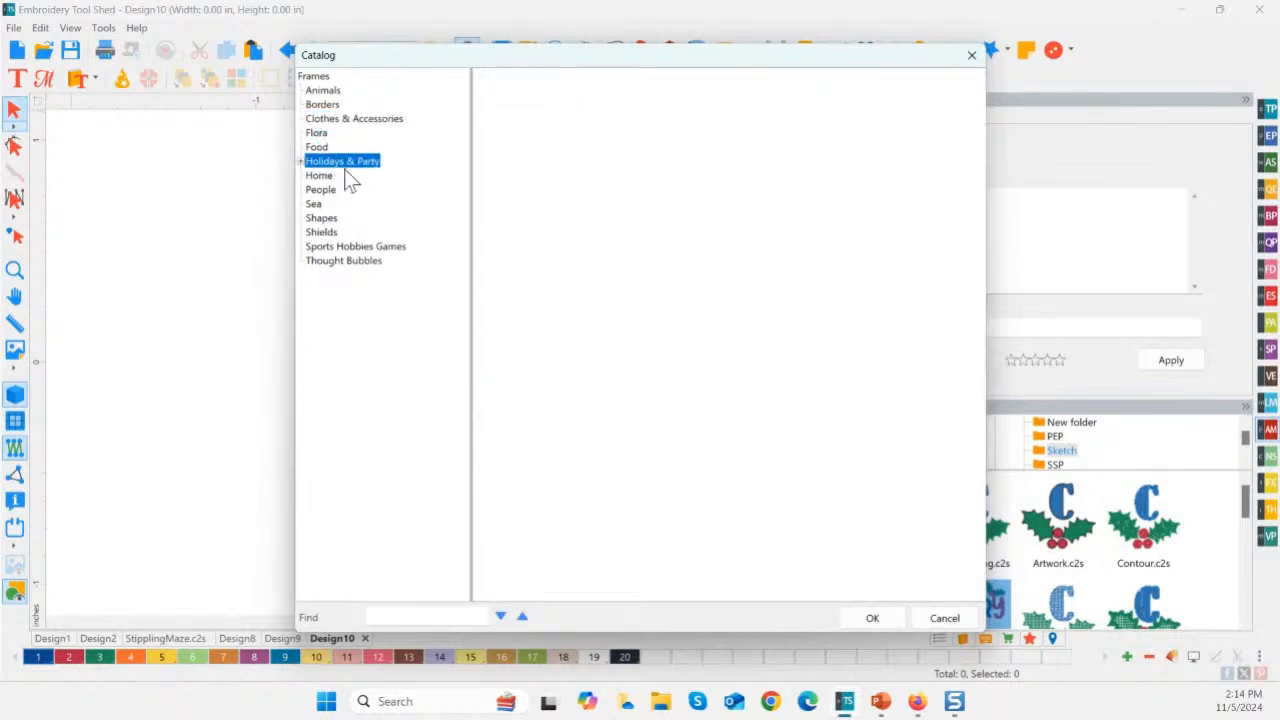
pyautogui.click(340, 176)
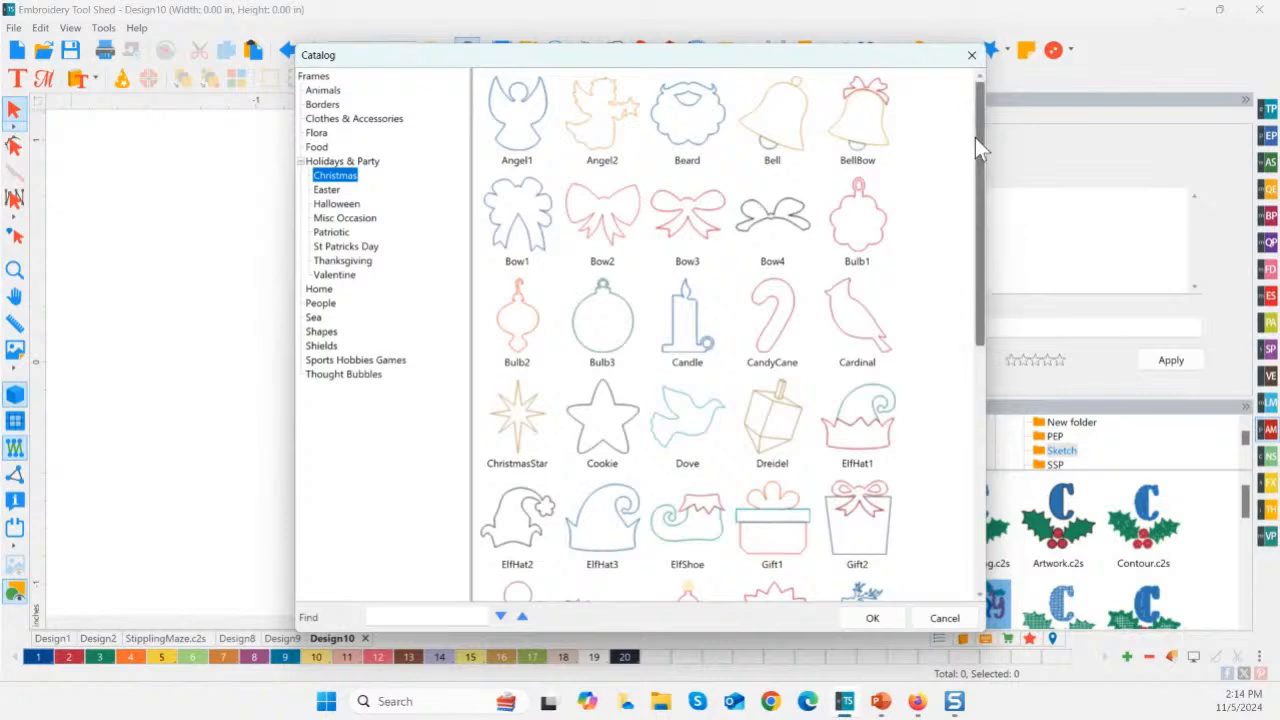
pyautogui.moveTo(975, 137); pyautogui.dragTo(975, 310)
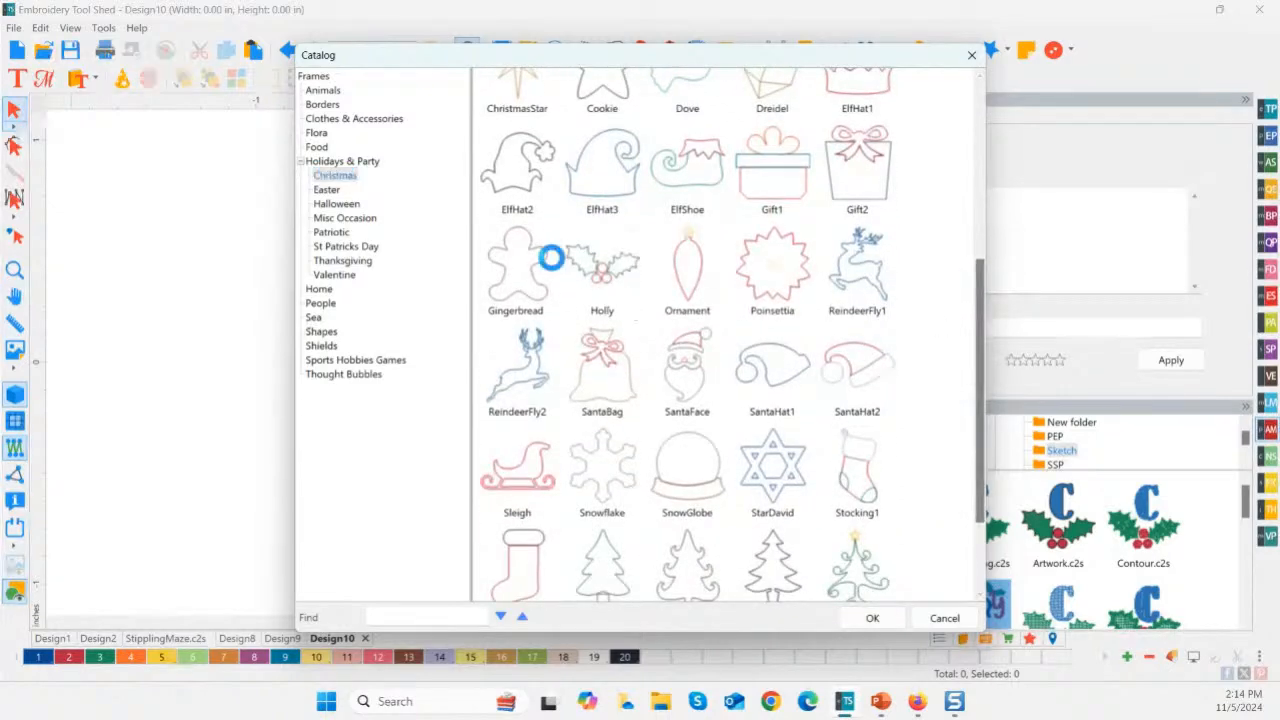
pyautogui.click(626, 302)
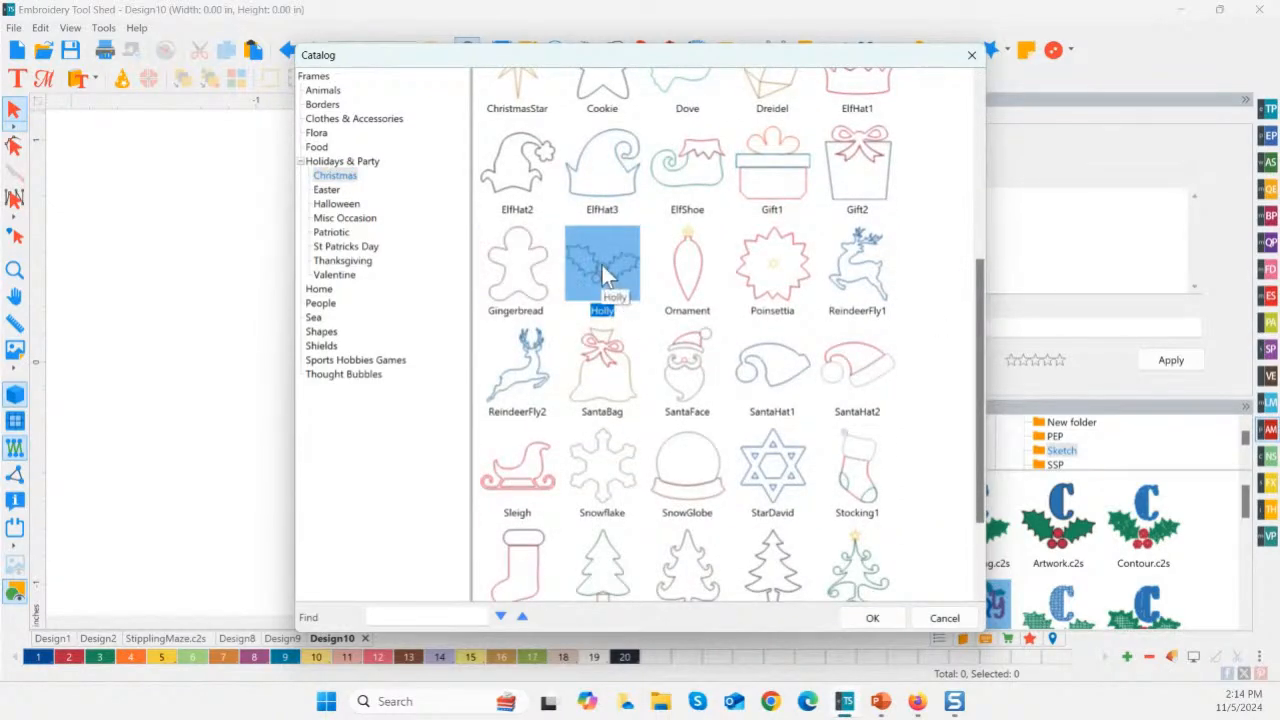
pyautogui.doubleClick(601, 263)
pyautogui.click(572, 345)
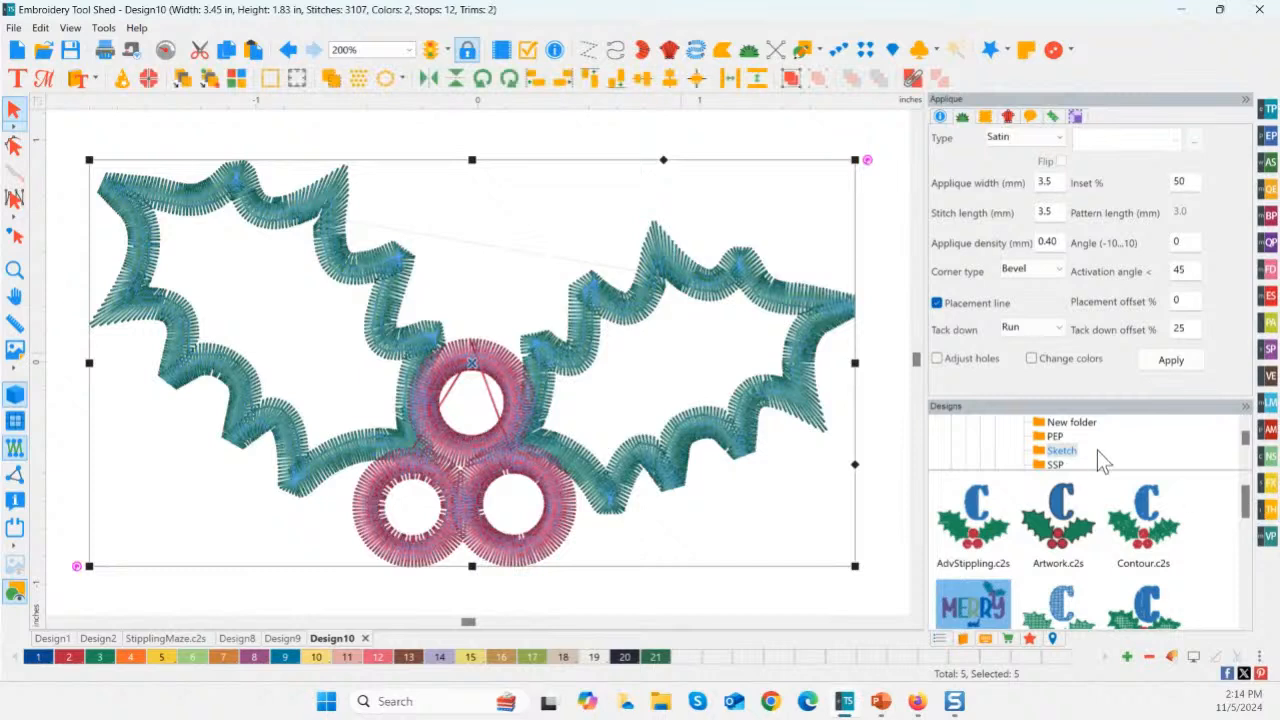
# - Remove the holly applique so the design page is empty
pyautogui.click(1266, 478)
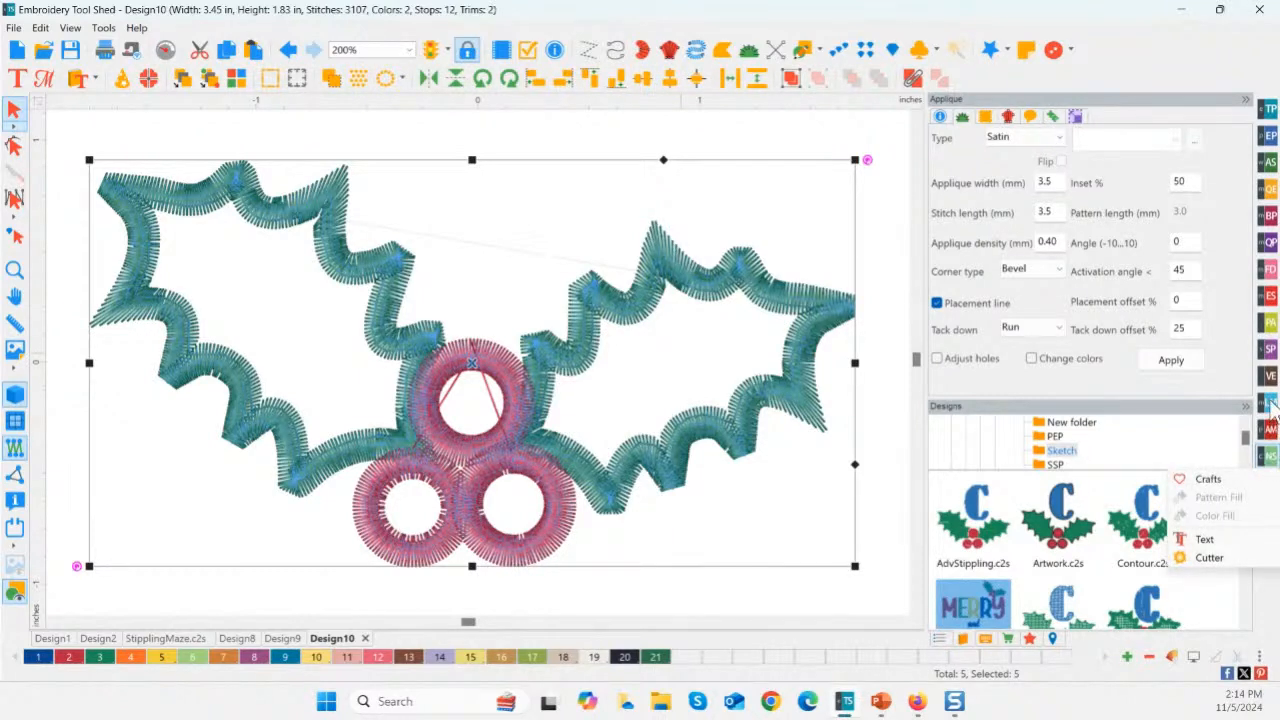
pyautogui.click(675, 538)
pyautogui.click(700, 534)
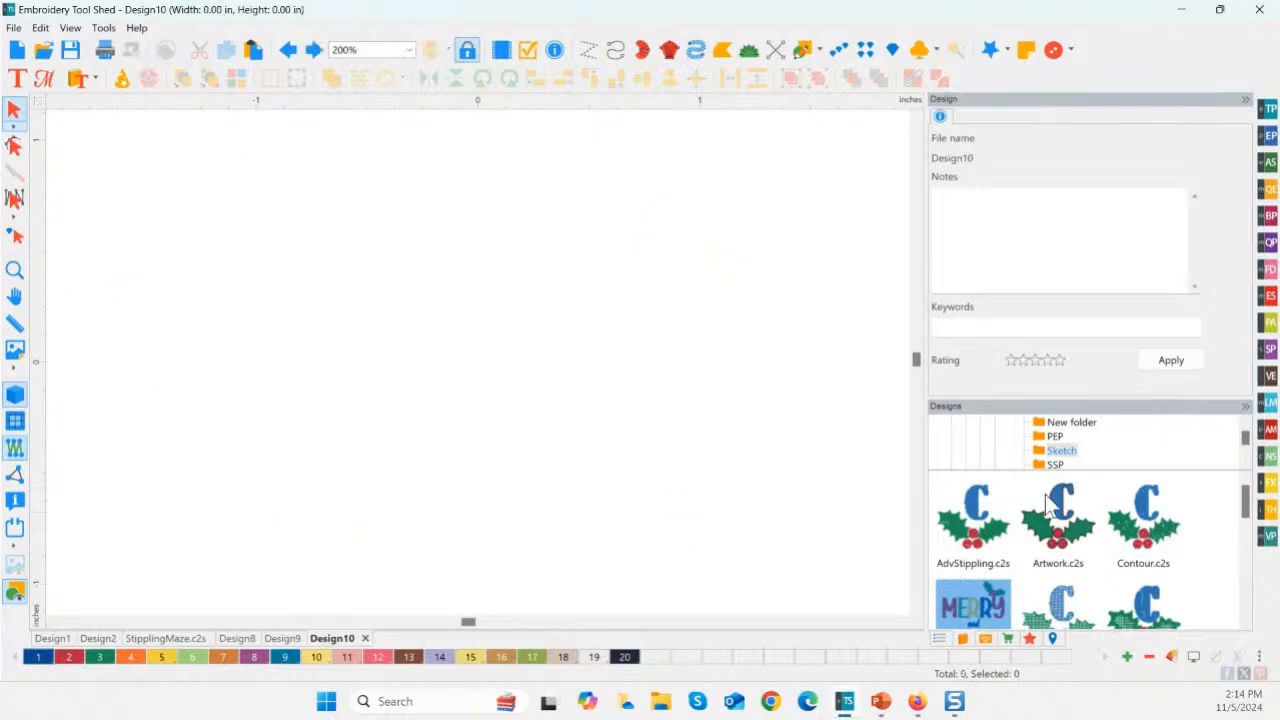
# - Insert the Holly (2) craft shape from the Christmas category of the craft shapes catalog as filled artwork
pyautogui.click(1268, 455)
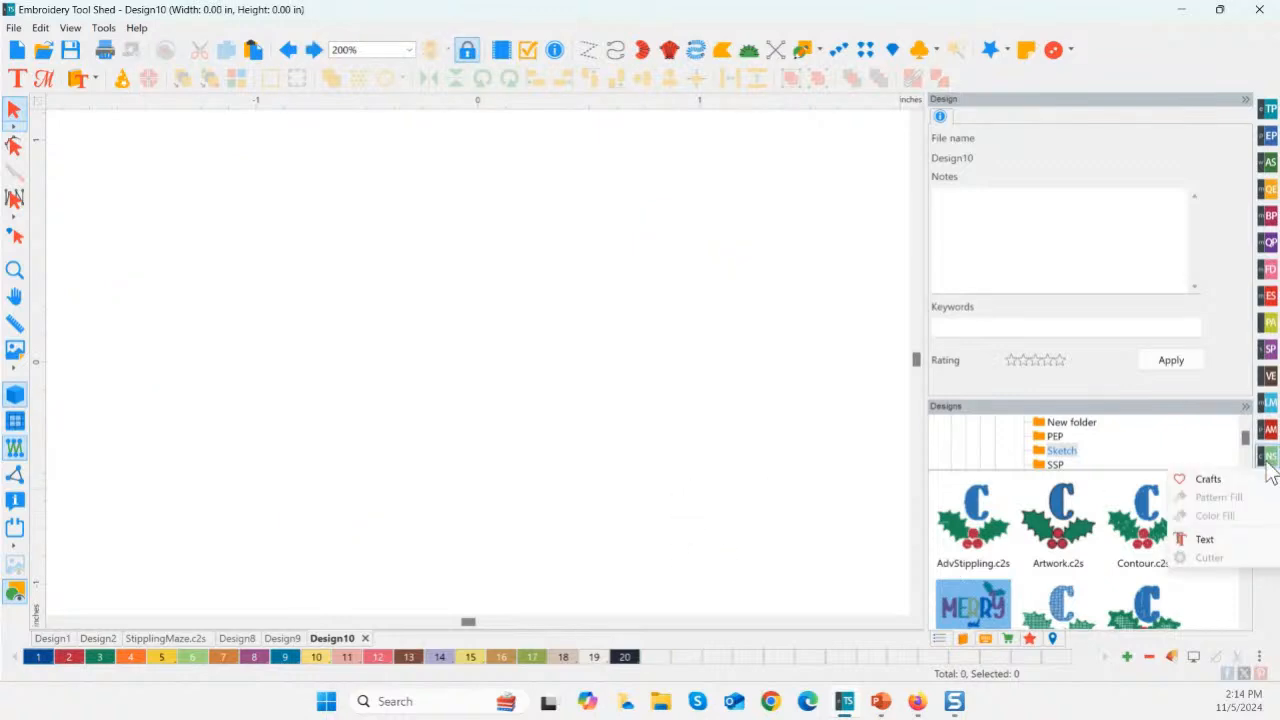
pyautogui.click(1208, 480)
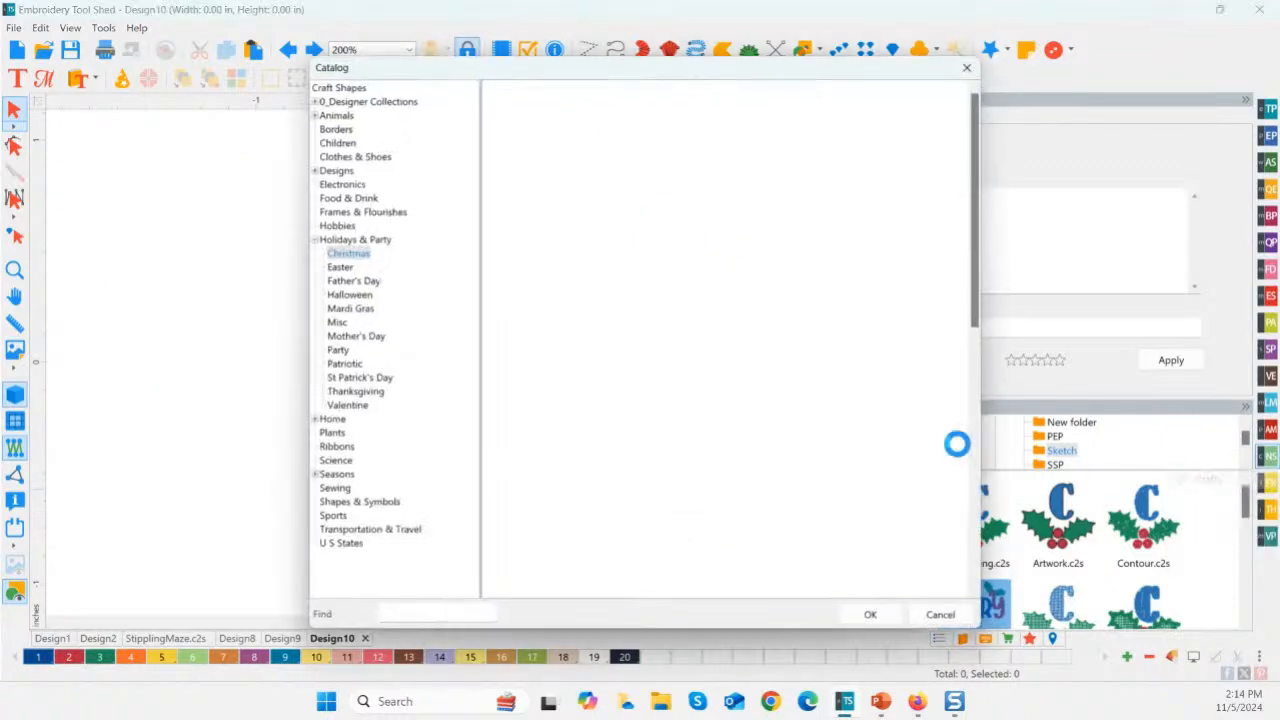
pyautogui.scroll(-5, 979, 260)
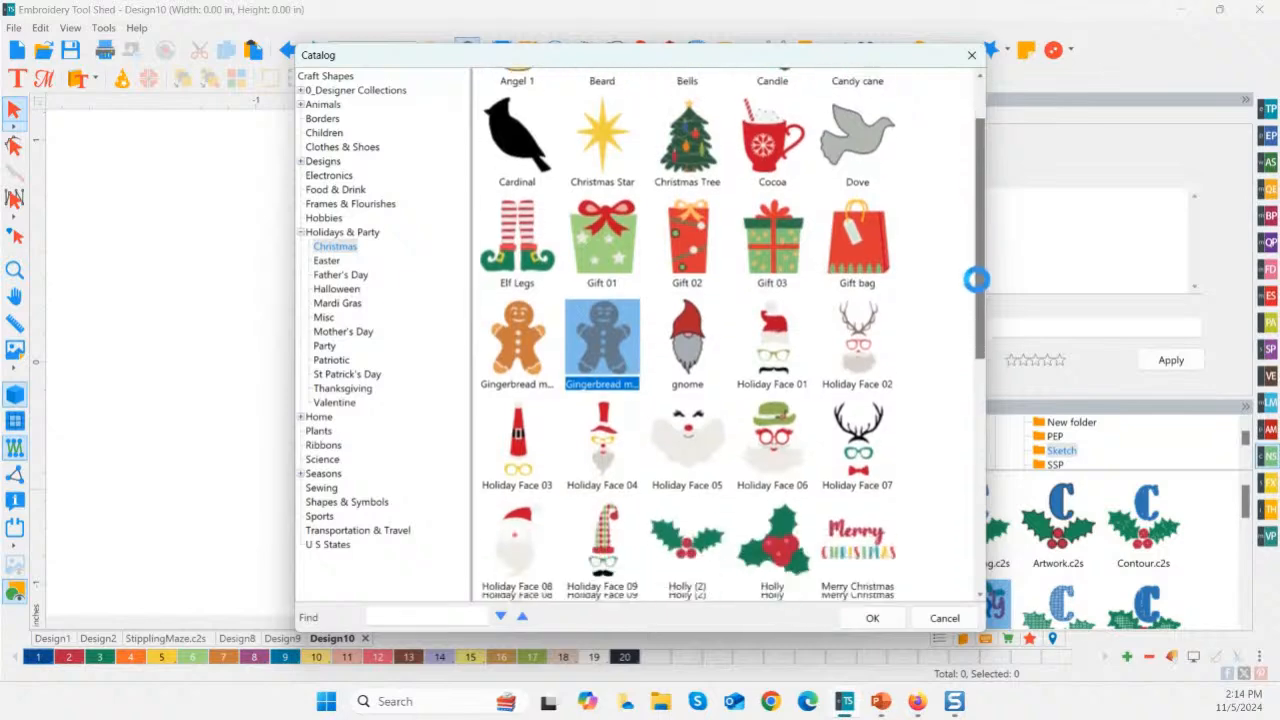
pyautogui.doubleClick(688, 430)
pyautogui.click(670, 455)
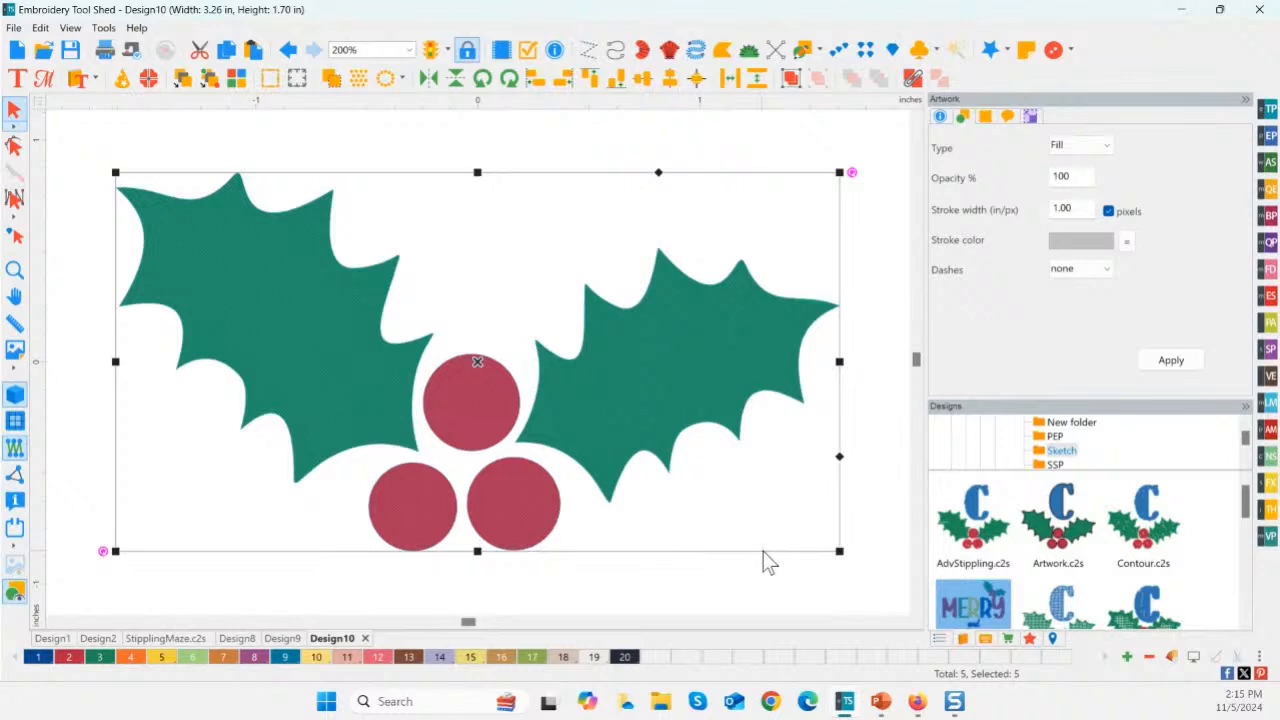
# - Undo the holly craft artwork and the earlier heart edits back to an empty design page
pyautogui.hotkey('ctrl', 'z')
pyautogui.hotkey('ctrl', 'z')
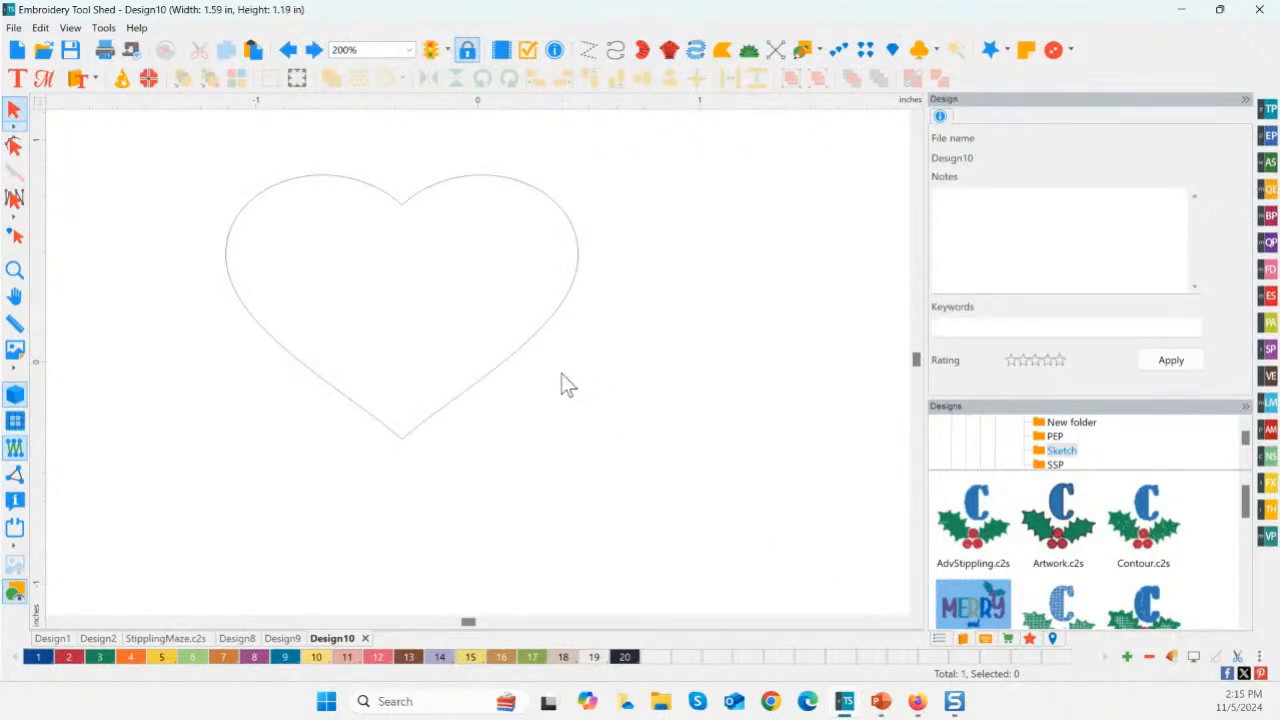
pyautogui.hotkey('ctrl', 'z')
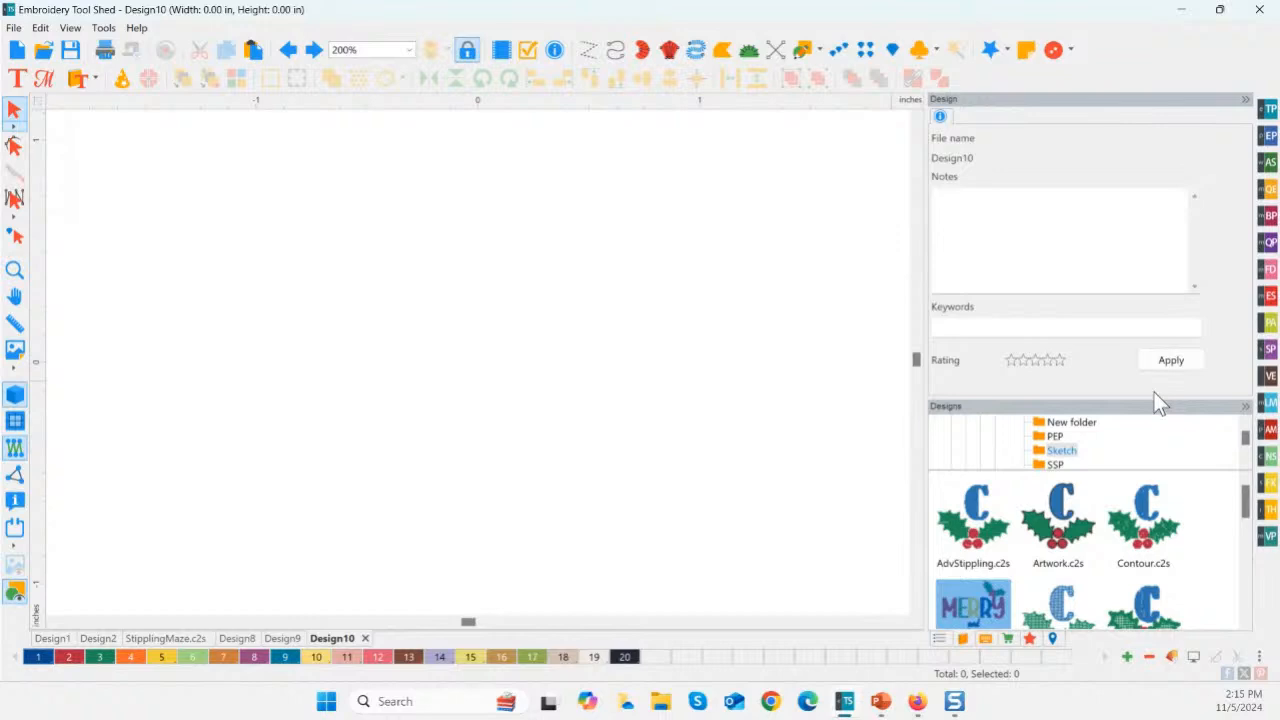
# - Insert the Holly shape from the applique shapes catalog into the empty design
pyautogui.click(1268, 429)
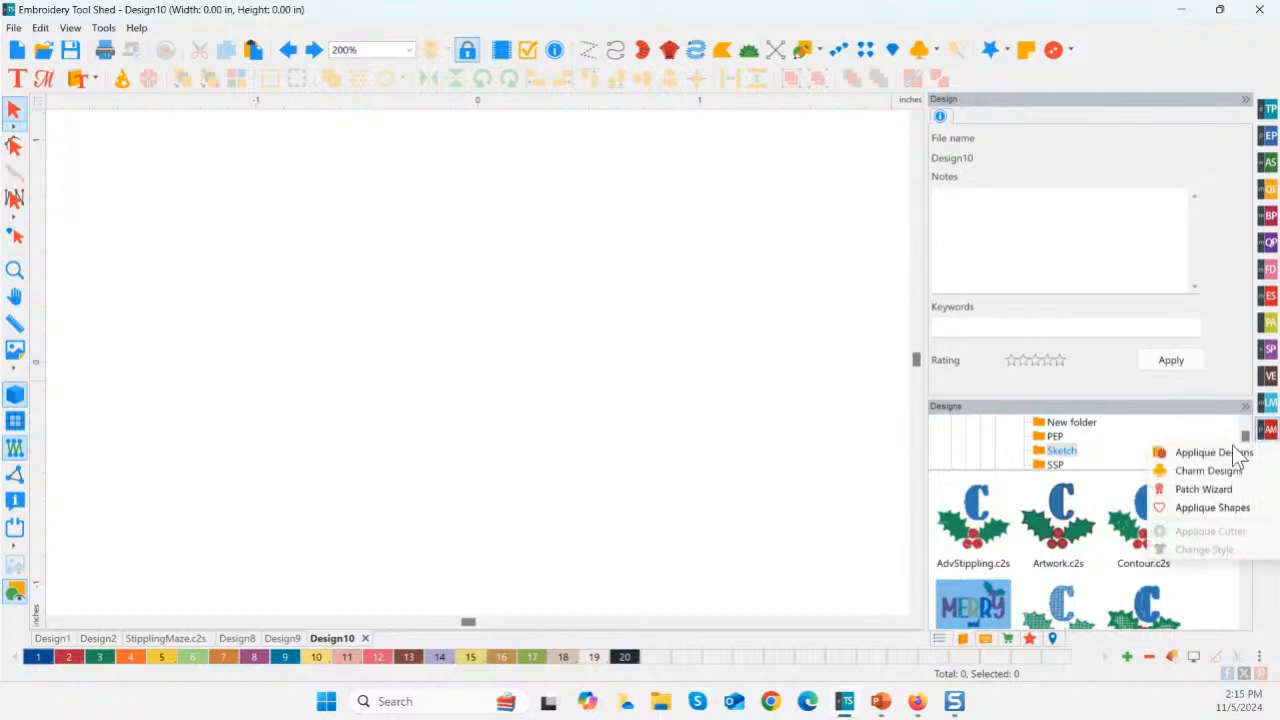
pyautogui.click(1210, 507)
pyautogui.doubleClick(587, 541)
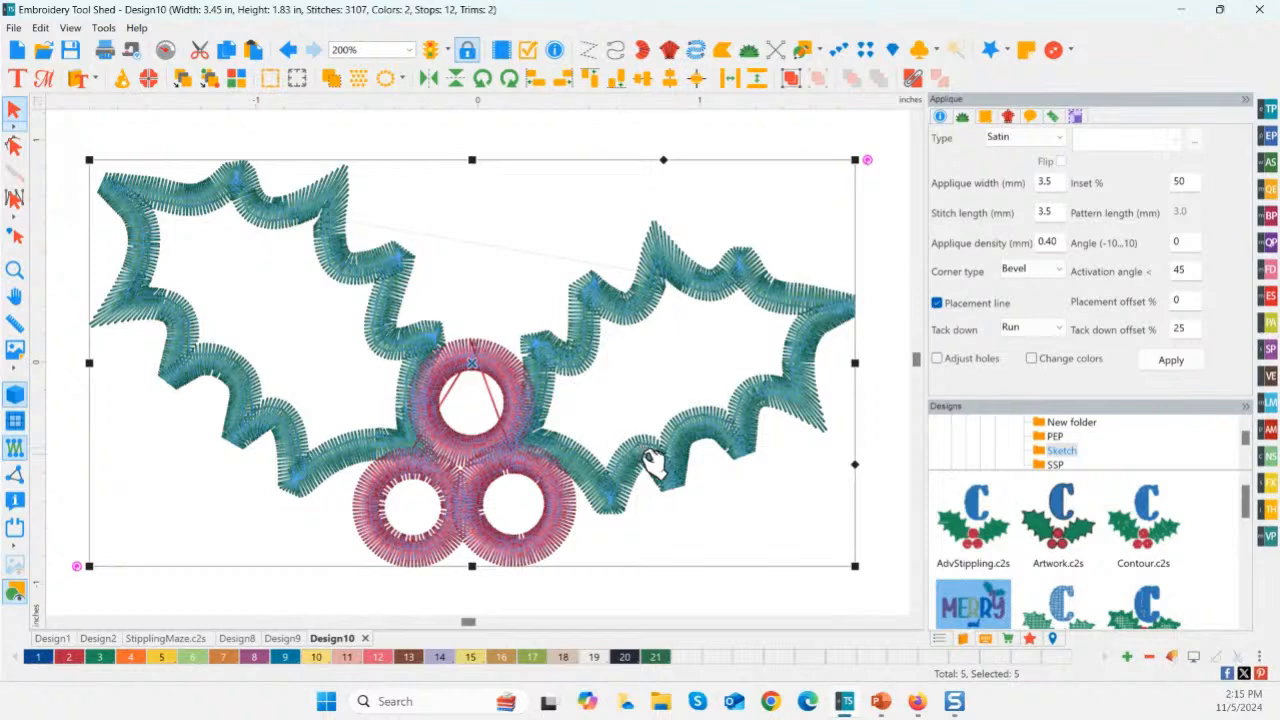
# - Convert the holly applique's leaves and berries to artwork, and undo the conversion
pyautogui.rightClick(541, 472)
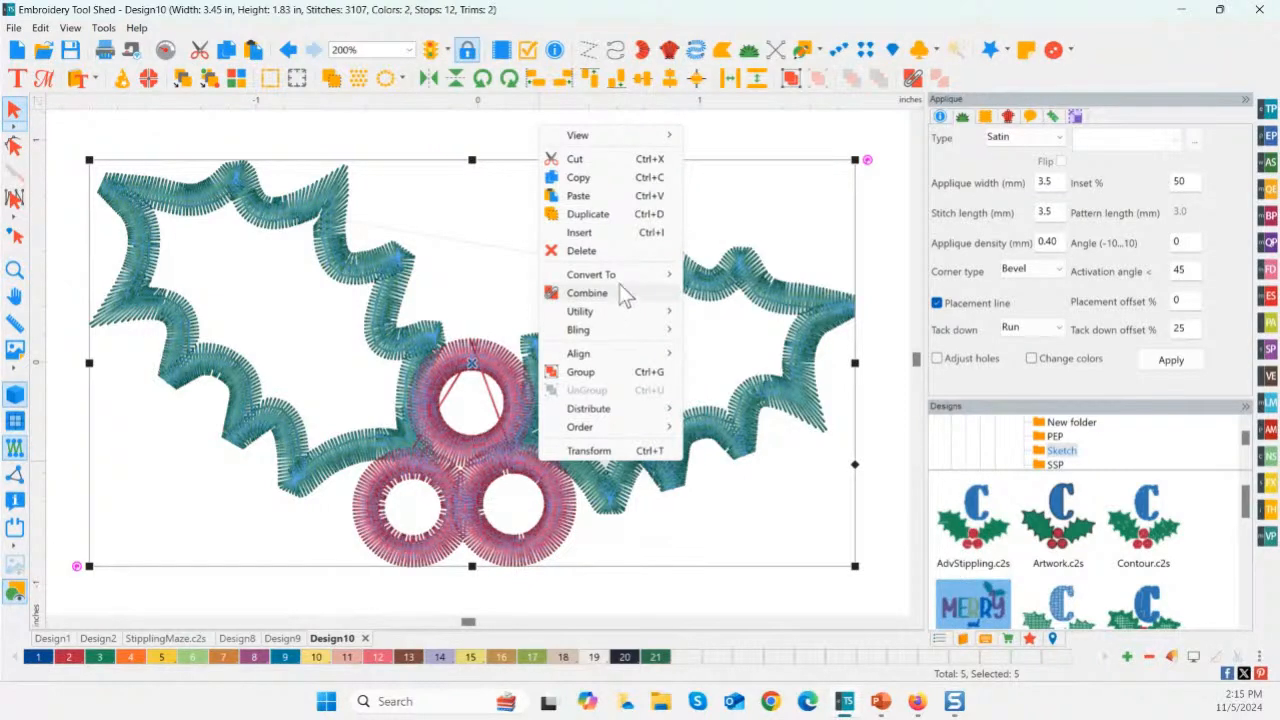
pyautogui.moveTo(625, 287)
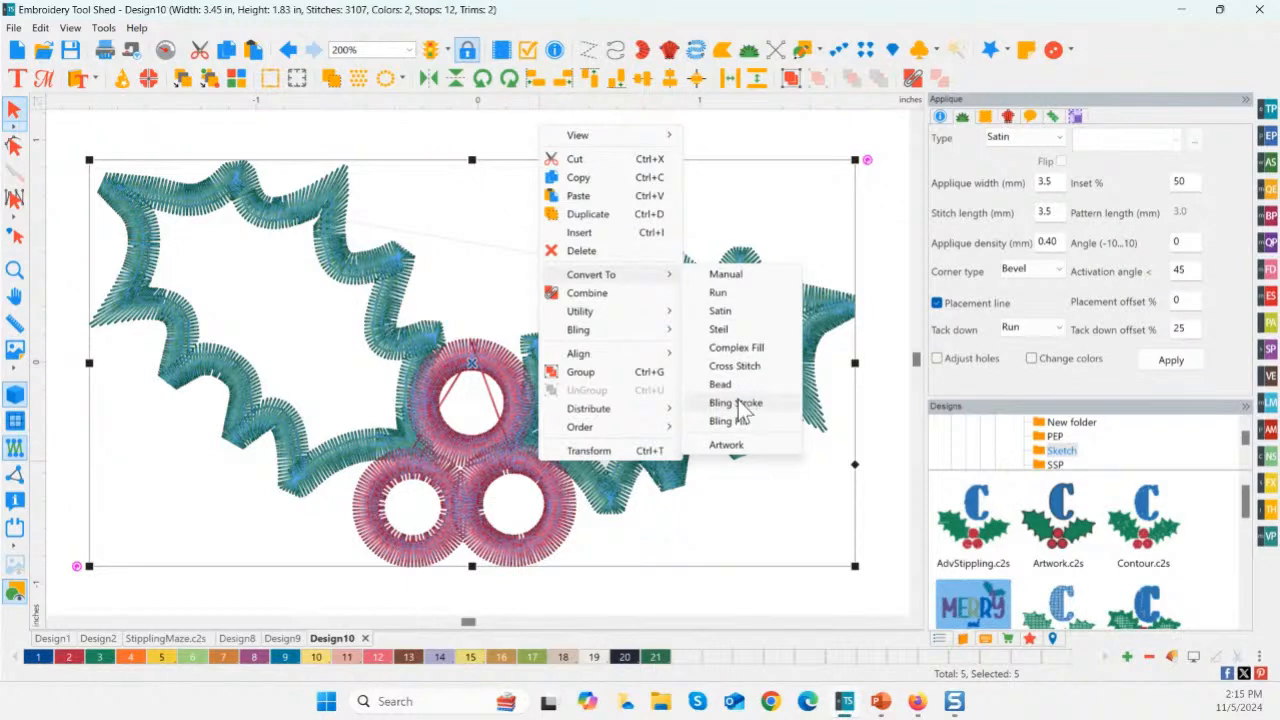
pyautogui.click(738, 444)
pyautogui.click(691, 523)
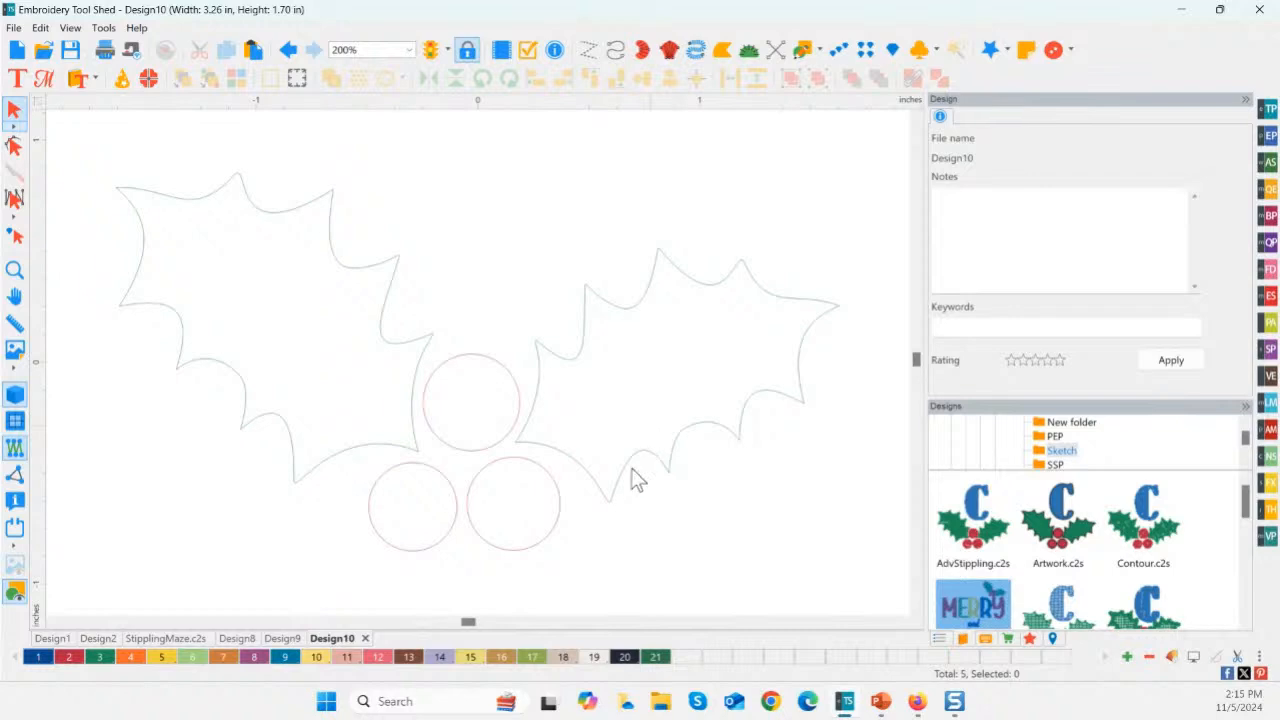
pyautogui.hotkey('ctrl', 'z')
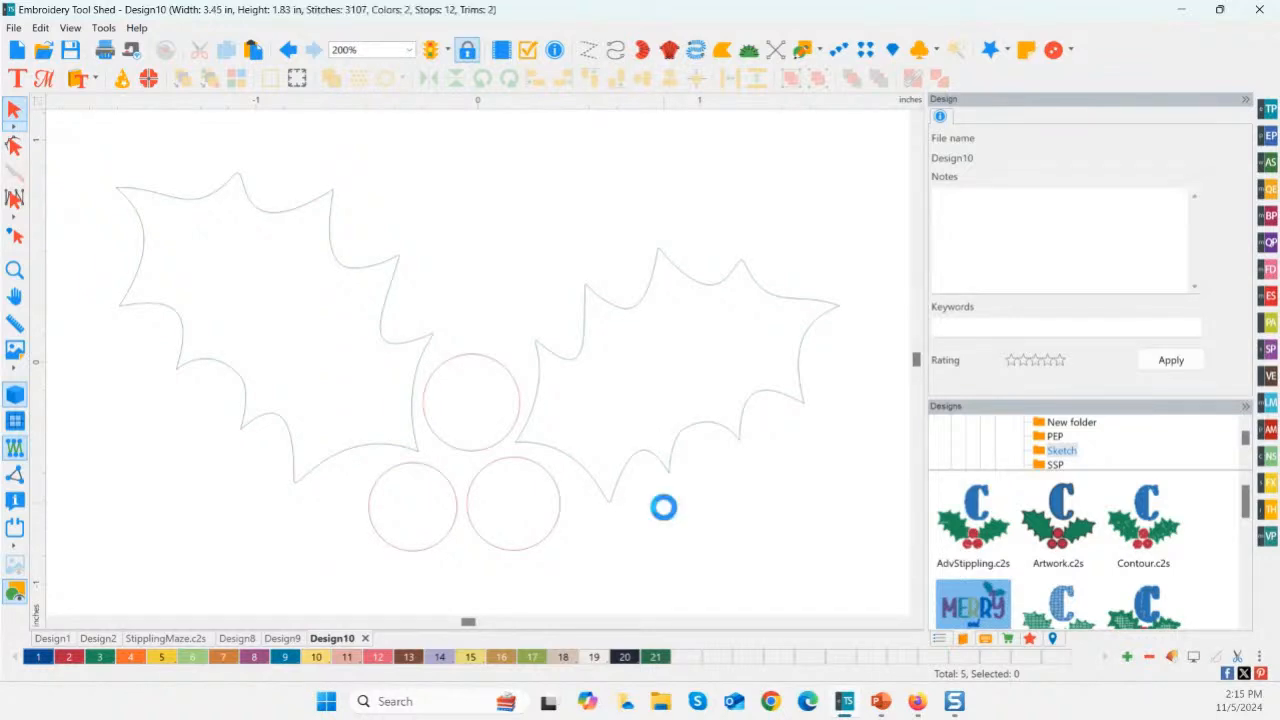
# - Apply the Wave fill effect to all the selected holly leaves and berries
pyautogui.rightClick(558, 398)
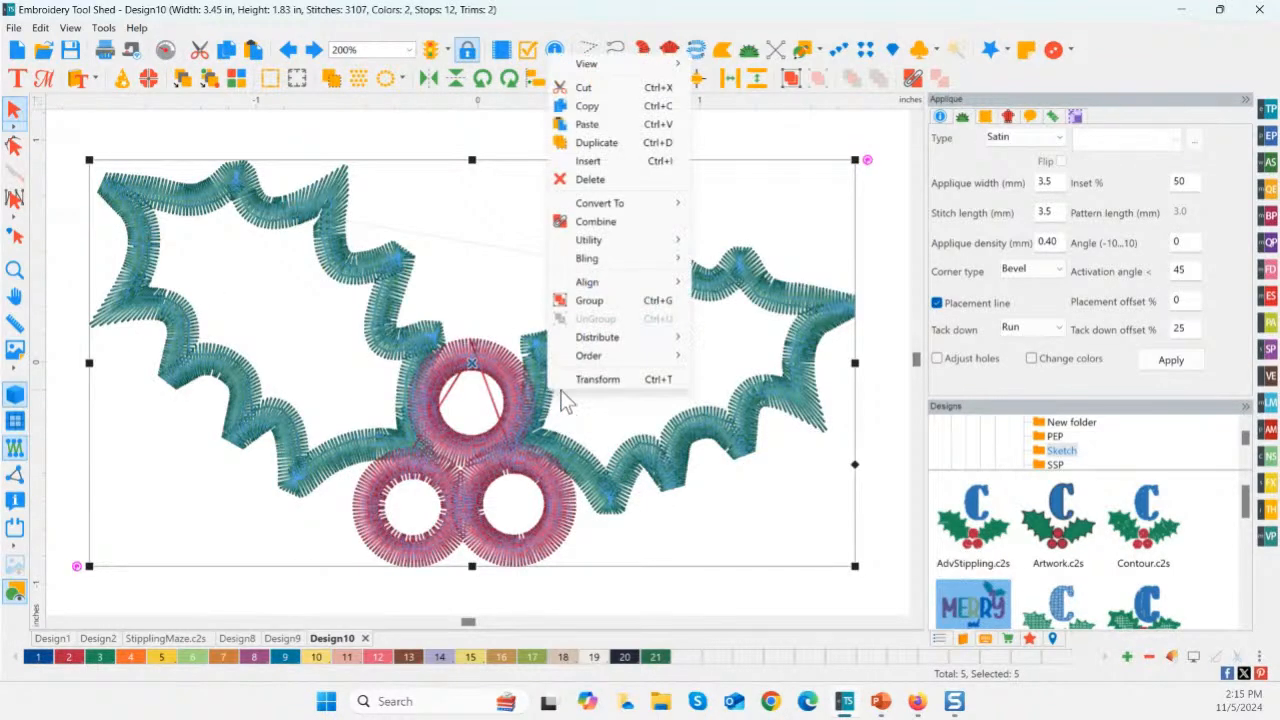
pyautogui.click(1030, 639)
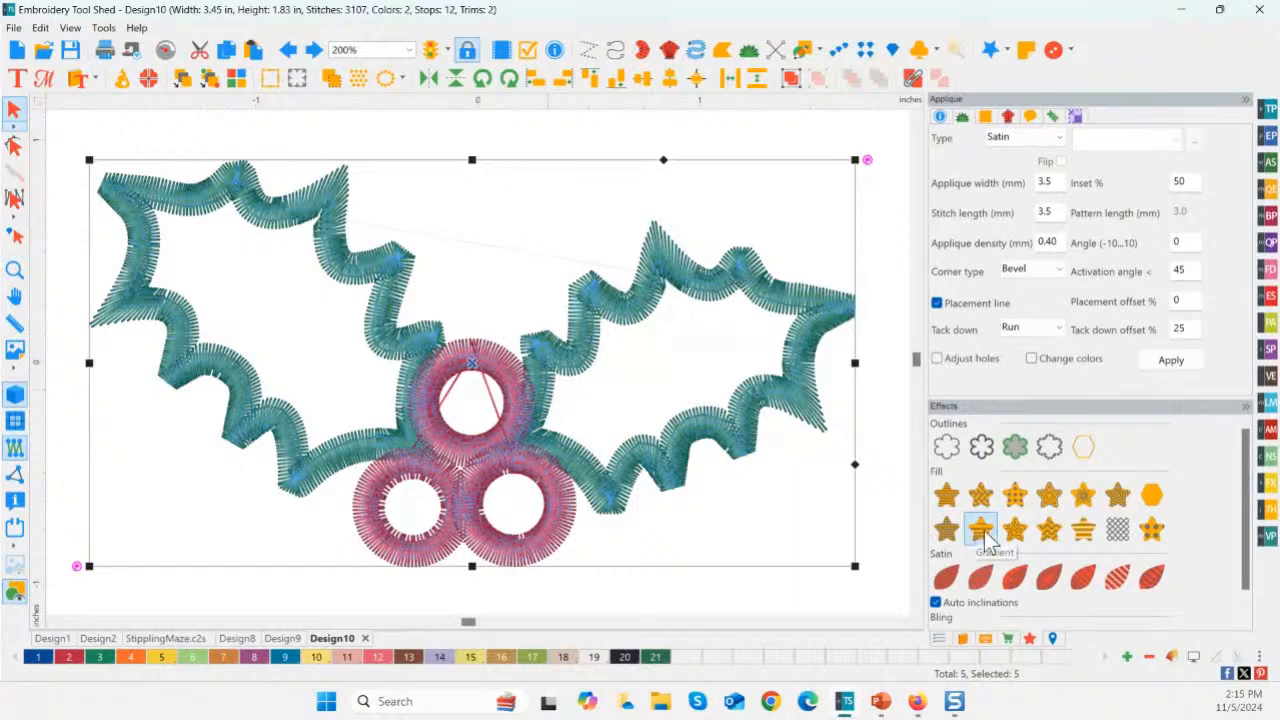
pyautogui.click(1057, 536)
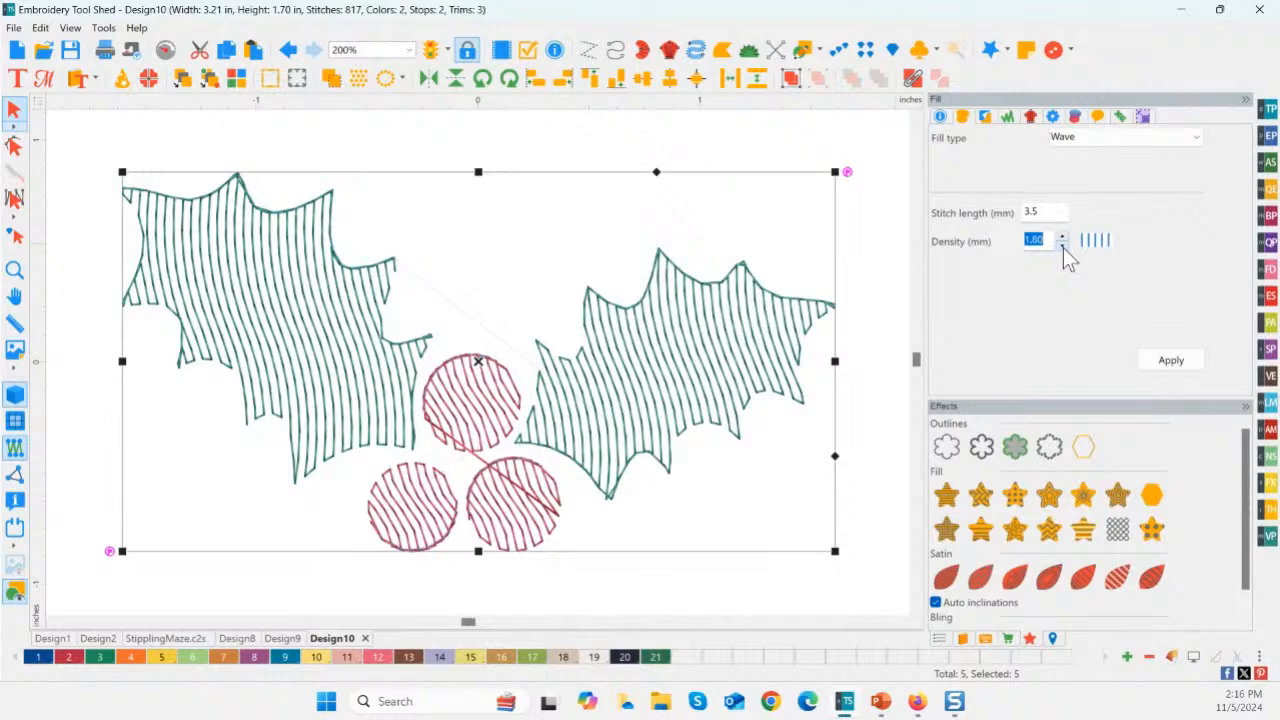
# - Set the Wave fill density of all holly shapes to 1.10 mm and duplicate the shapes in place
pyautogui.click(1172, 360)
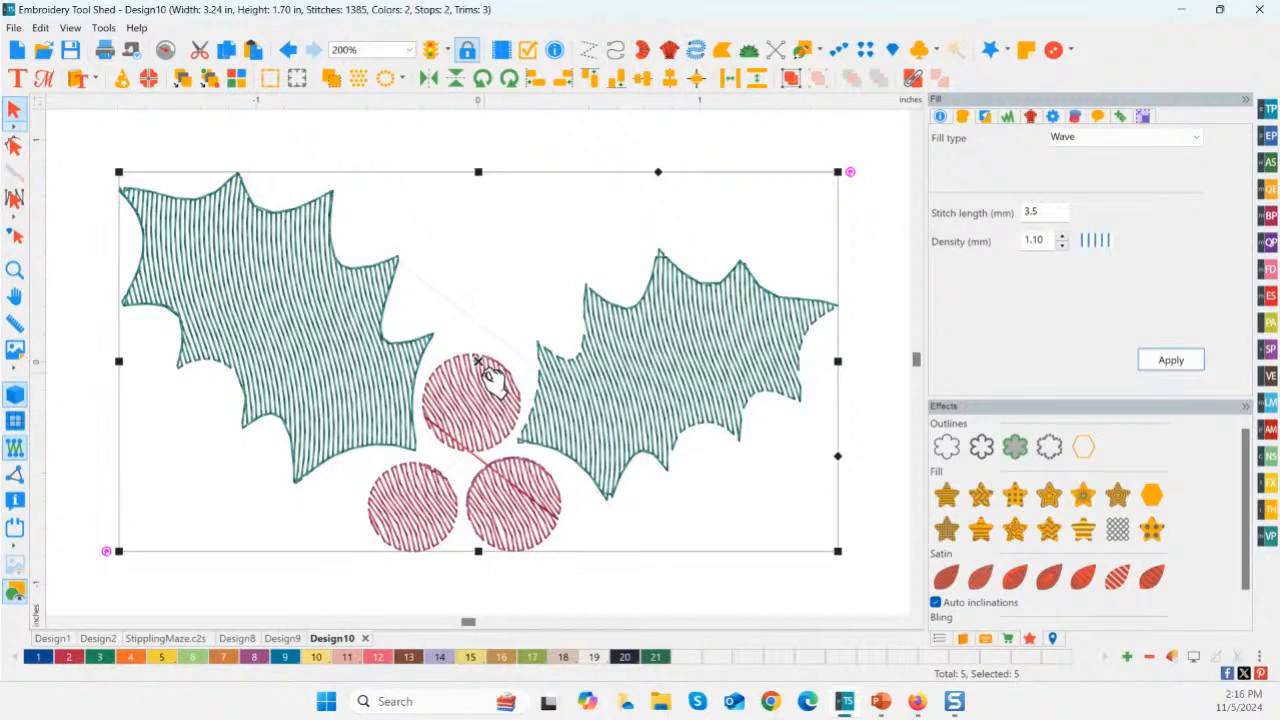
pyautogui.click(251, 56)
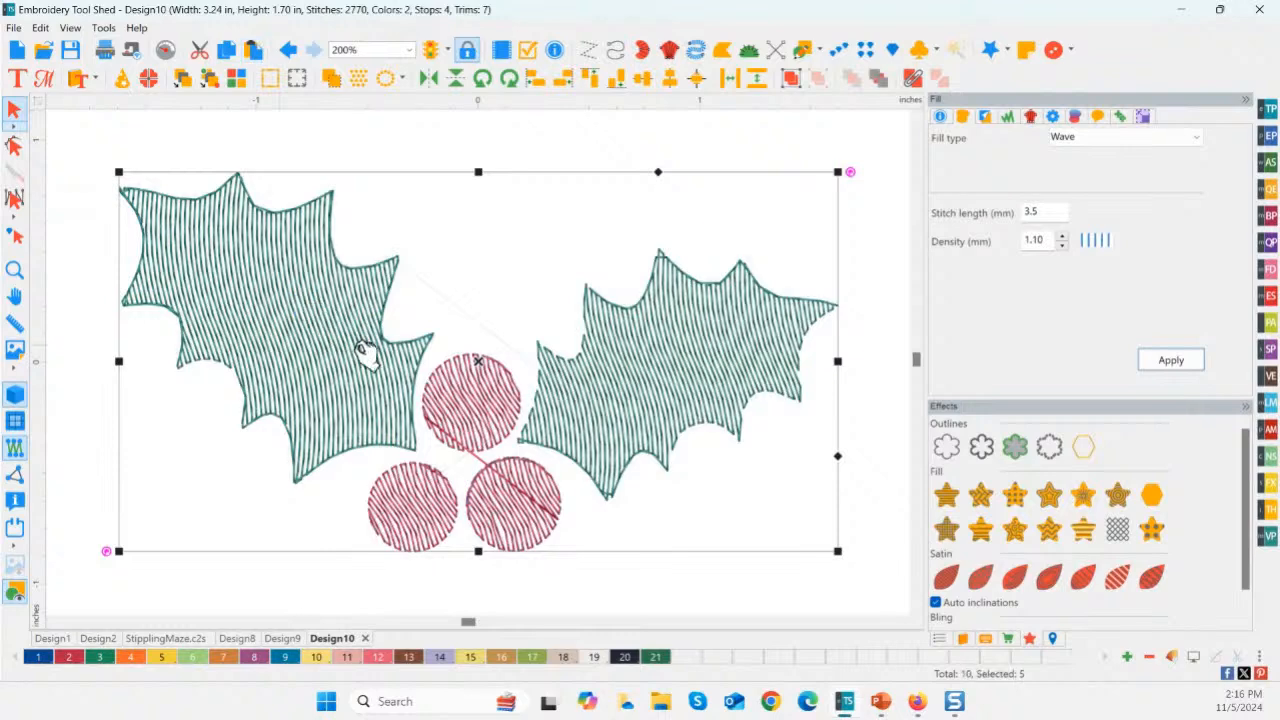
pyautogui.moveTo(371, 357); pyautogui.dragTo(685, 455)
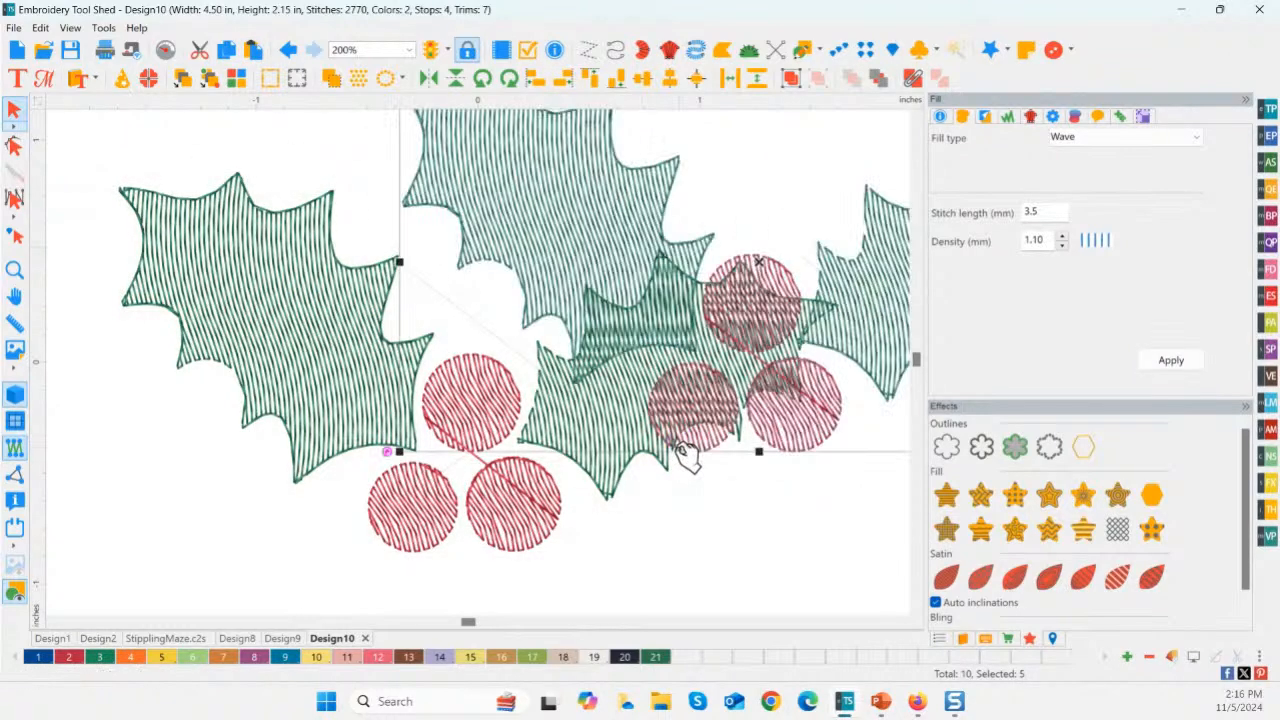
pyautogui.click(287, 50)
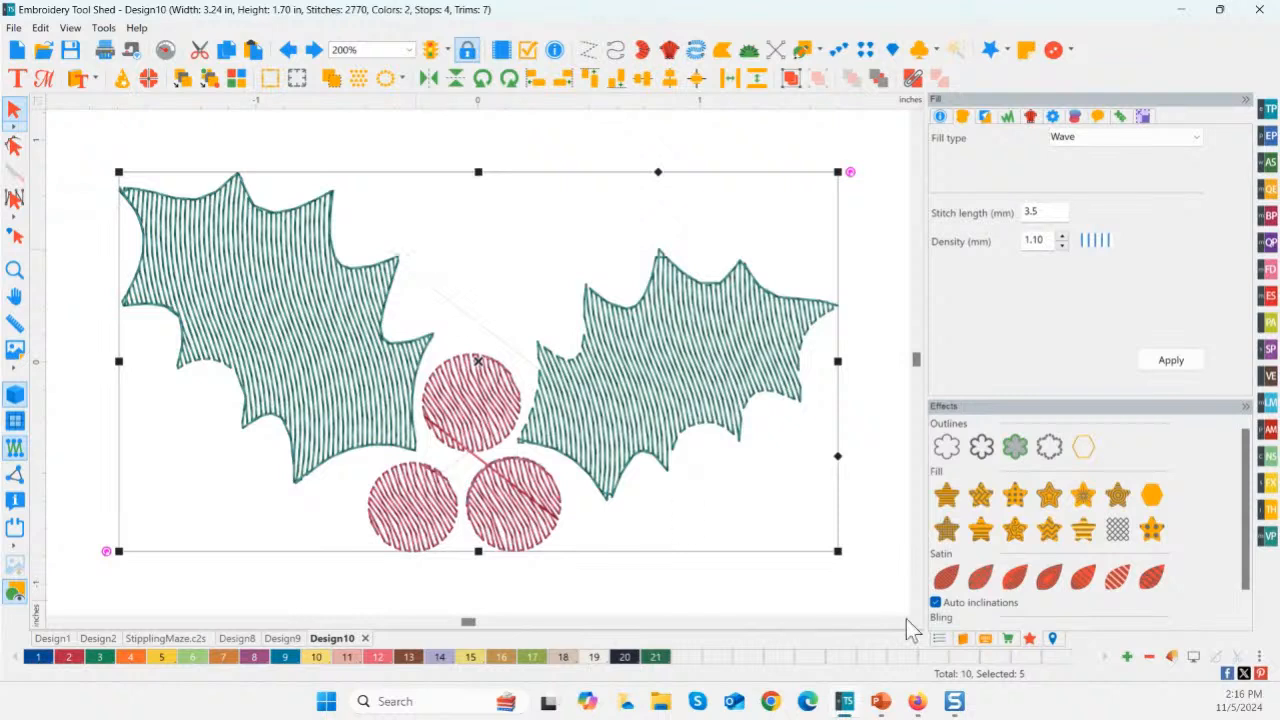
# - Convert the duplicated holly leaves and berries to run stitch outlines, keeping them aligned over the Wave fills
pyautogui.click(946, 447)
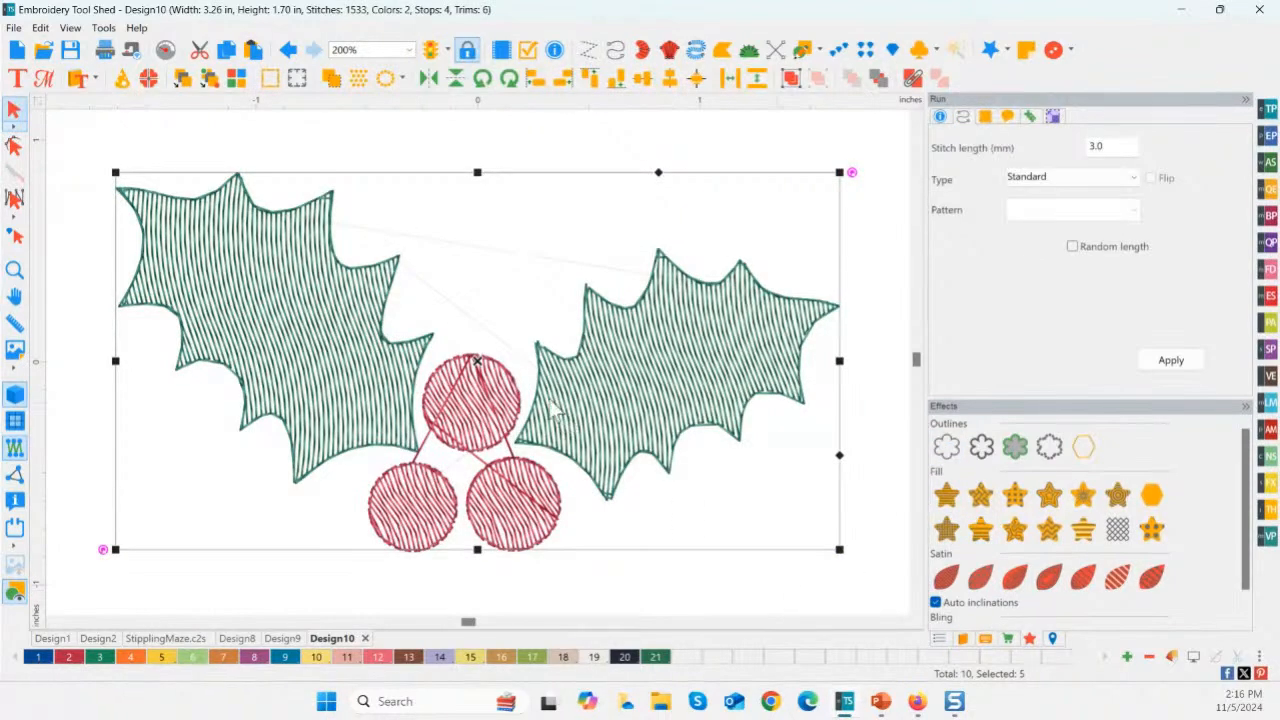
pyautogui.moveTo(478, 362); pyautogui.dragTo(618, 392)
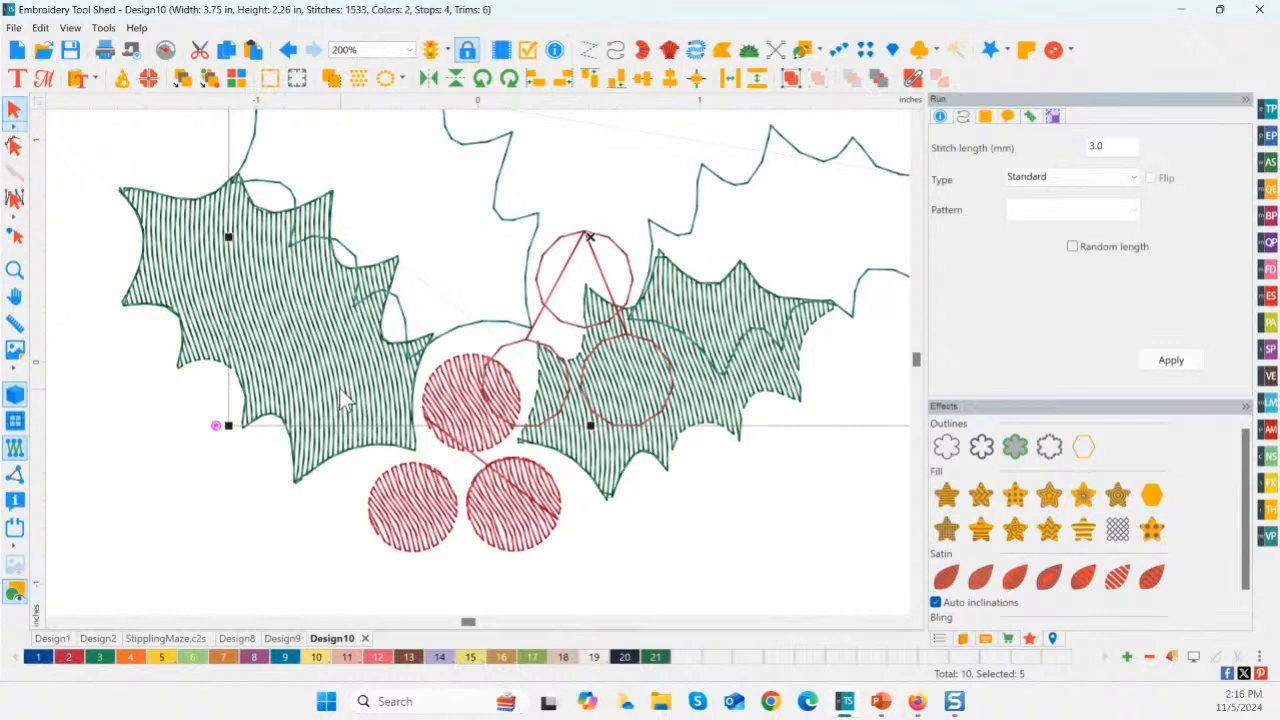
pyautogui.hotkey('ctrl', 'z')
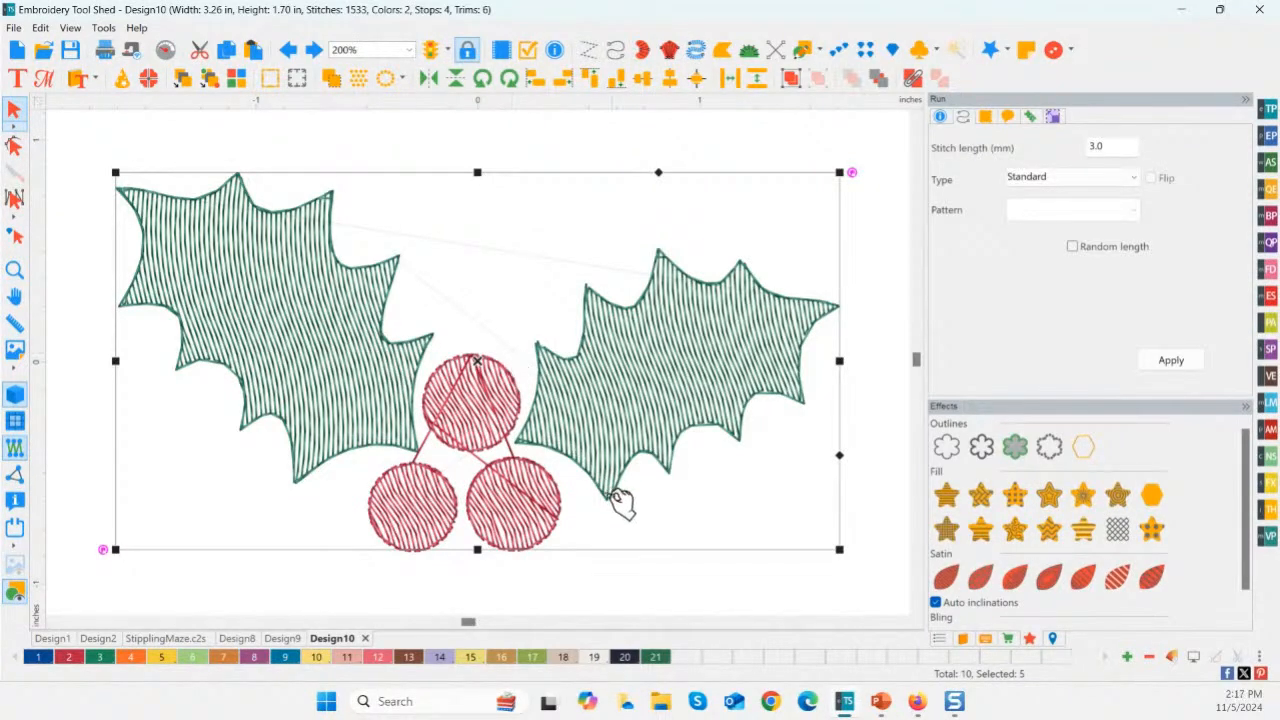
pyautogui.click(667, 588)
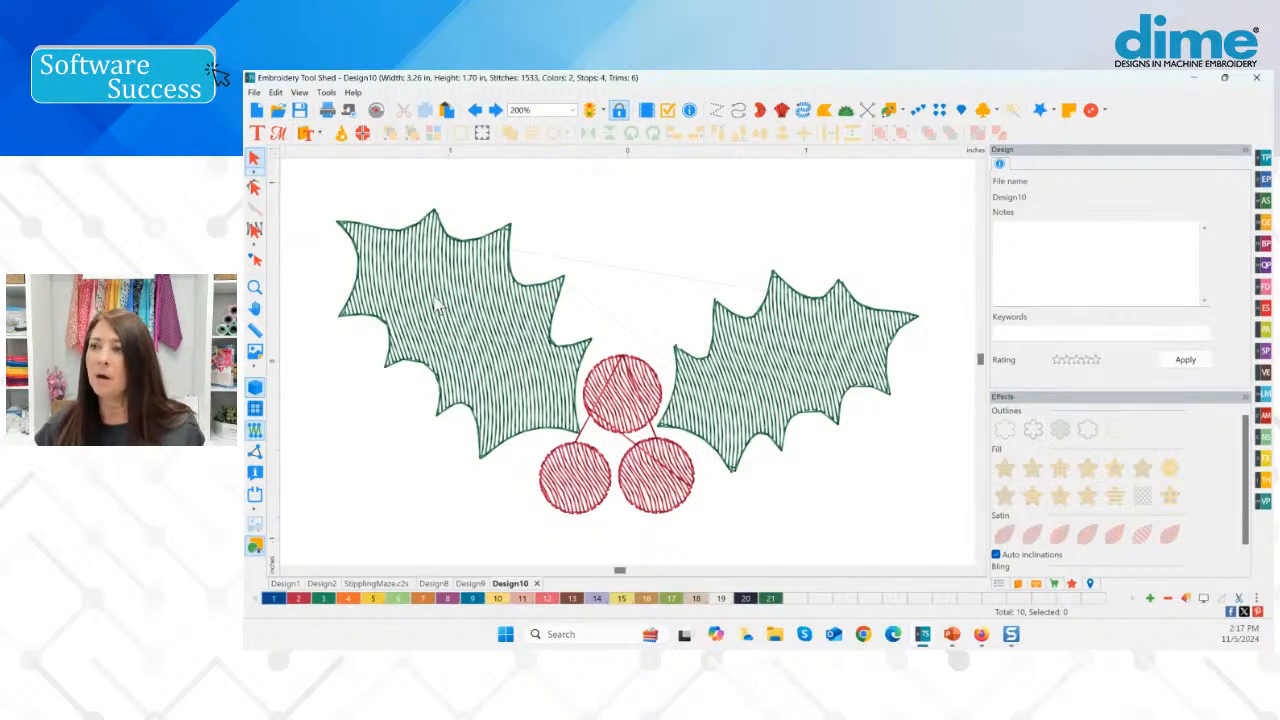
# - Edit the left leaf's Wave fill and bend the lower half of its wave guide line more strongly, checking it in 3D
pyautogui.click(498, 331)
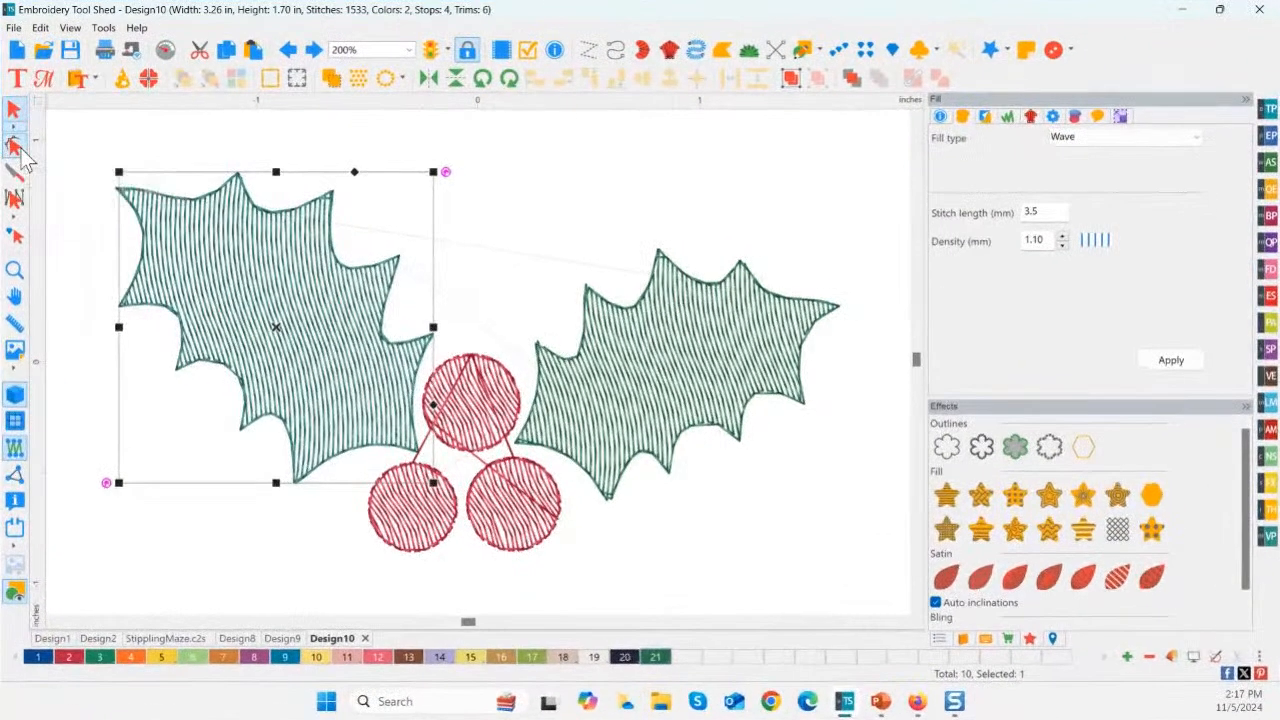
pyautogui.click(217, 180)
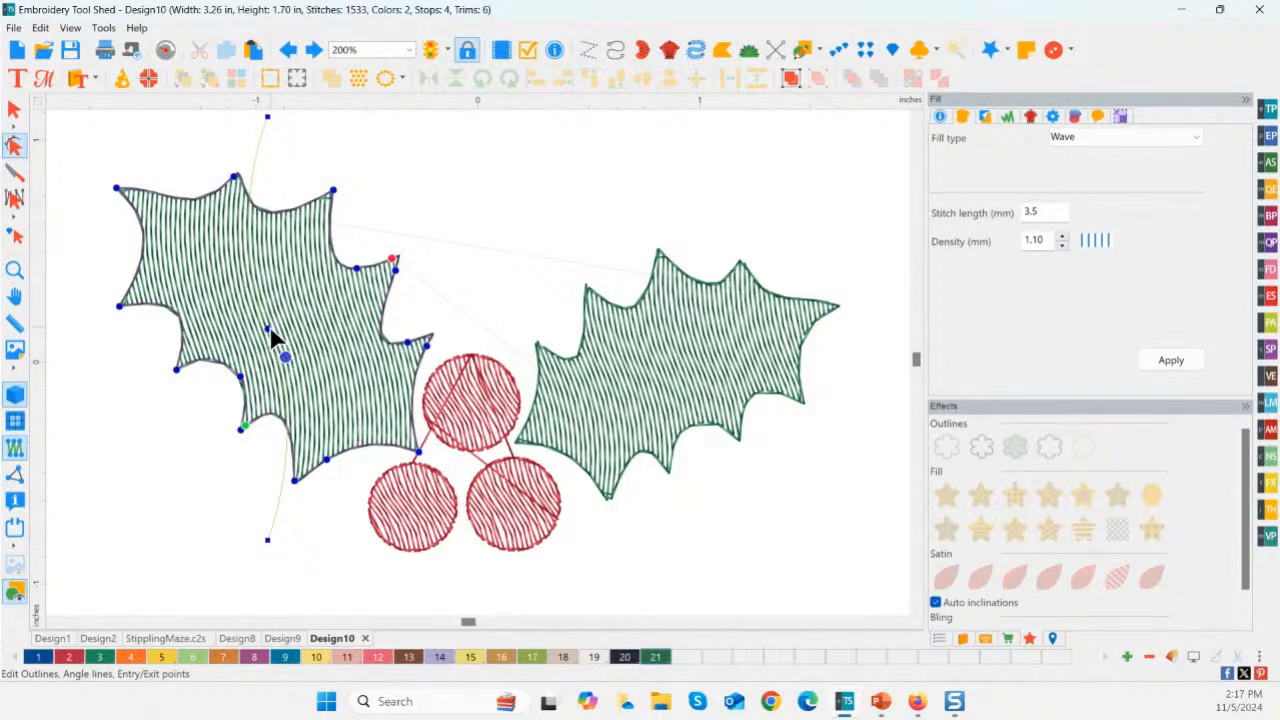
pyautogui.click(13, 396)
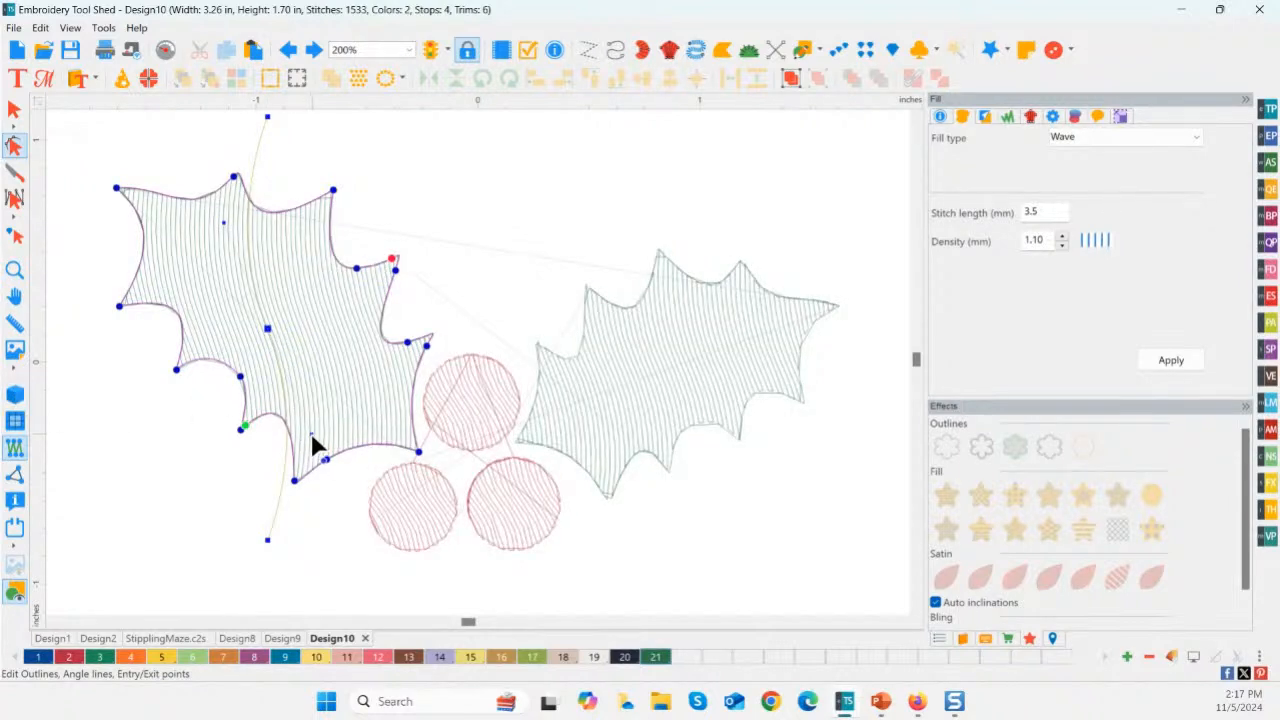
pyautogui.moveTo(311, 436); pyautogui.dragTo(341, 374)
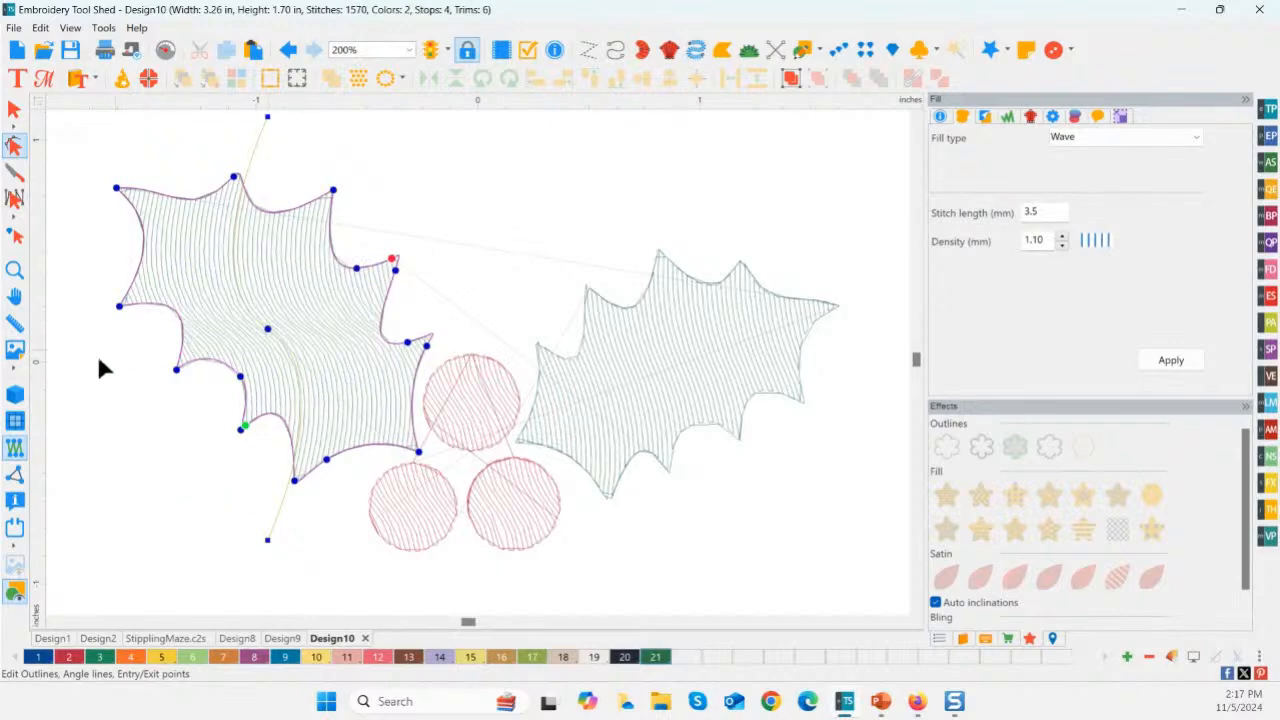
pyautogui.click(15, 397)
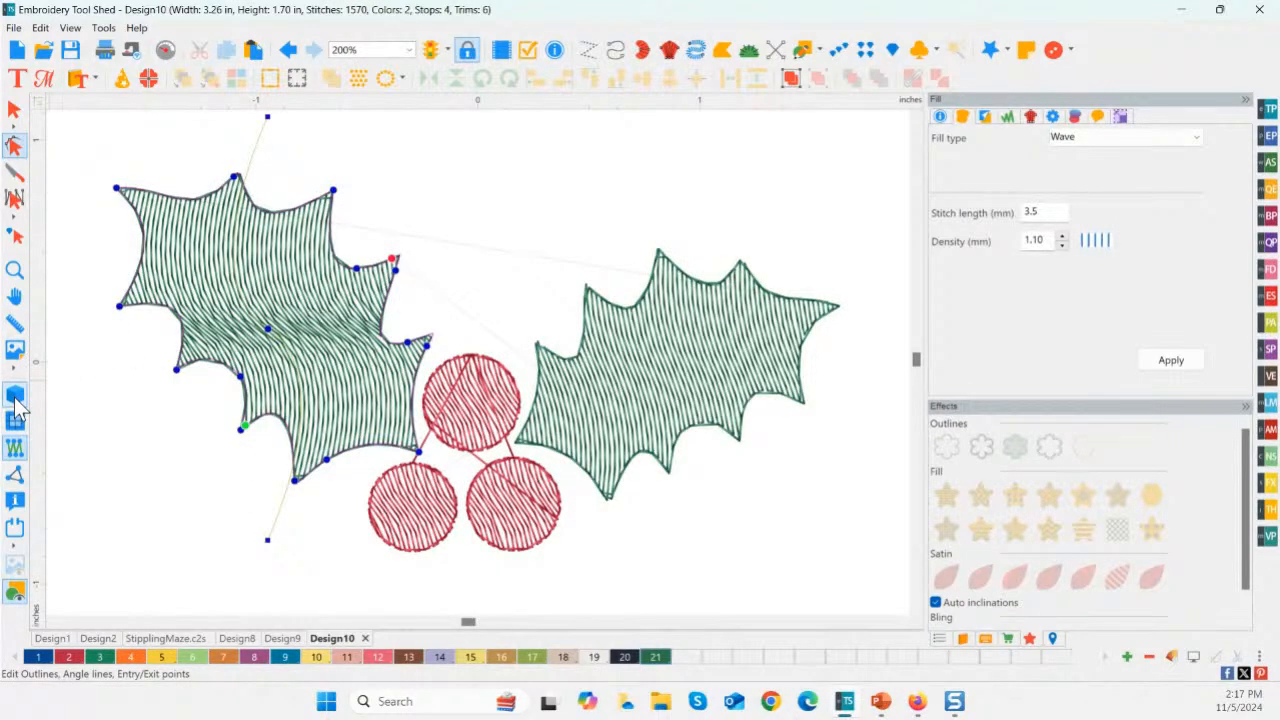
pyautogui.click(15, 397)
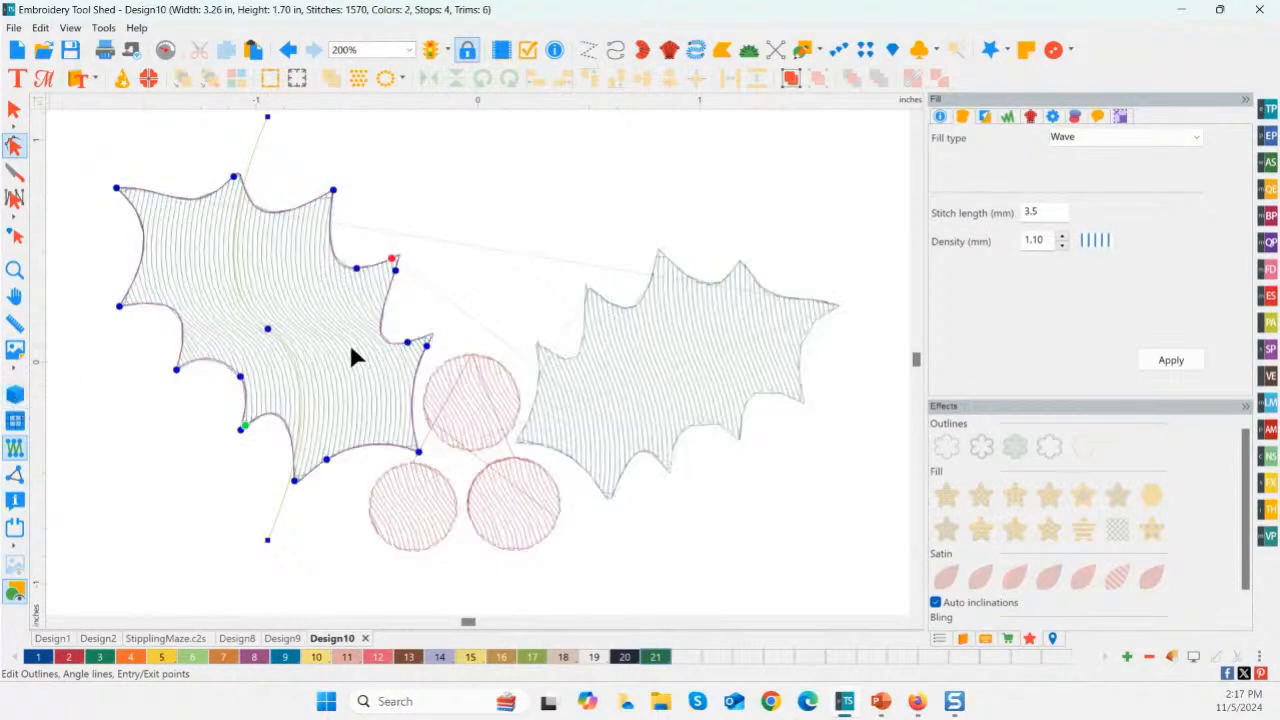
# - Rotate the left leaf's wave guide line to a shallow diagonal rising to the right, adjust its curve, and compare with the right leaf
pyautogui.click(269, 328)
pyautogui.moveTo(270, 119); pyautogui.dragTo(463, 246)
pyautogui.moveTo(271, 543); pyautogui.dragTo(180, 516)
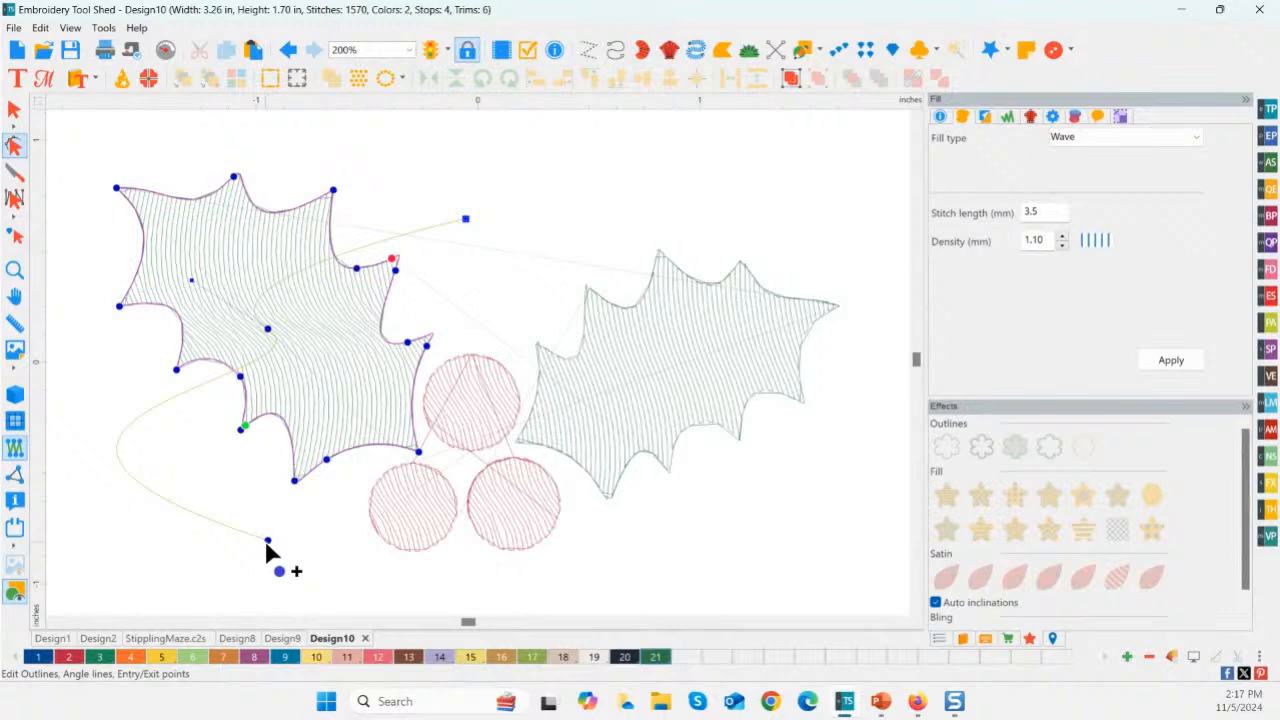
pyautogui.hotkey('ctrl', 'z')
pyautogui.moveTo(270, 546); pyautogui.dragTo(81, 400)
pyautogui.moveTo(344, 378); pyautogui.dragTo(204, 366)
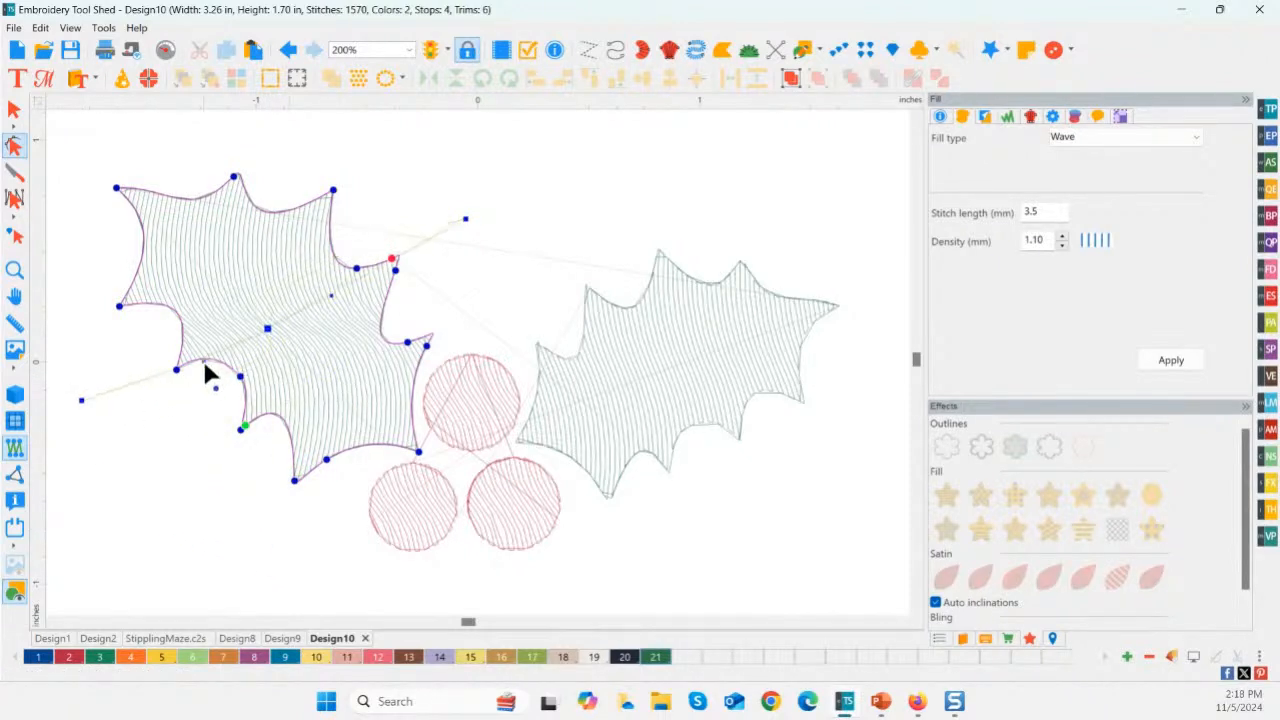
pyautogui.click(138, 482)
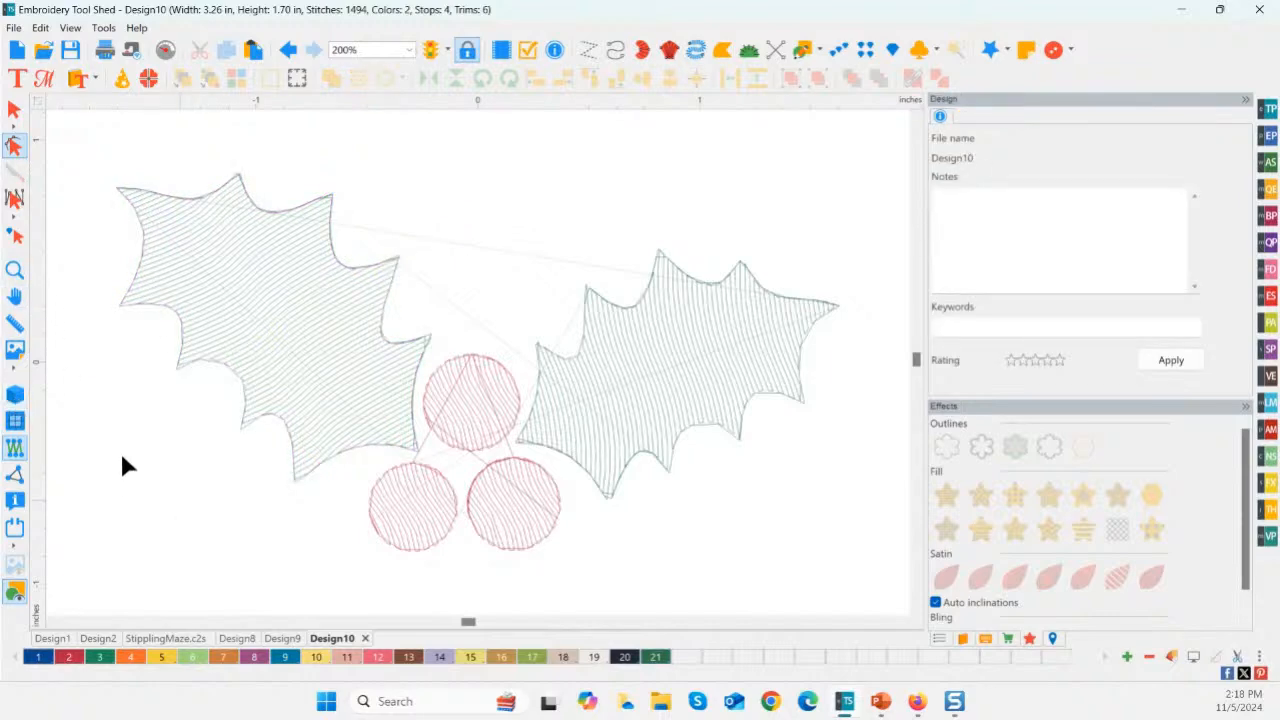
pyautogui.click(16, 395)
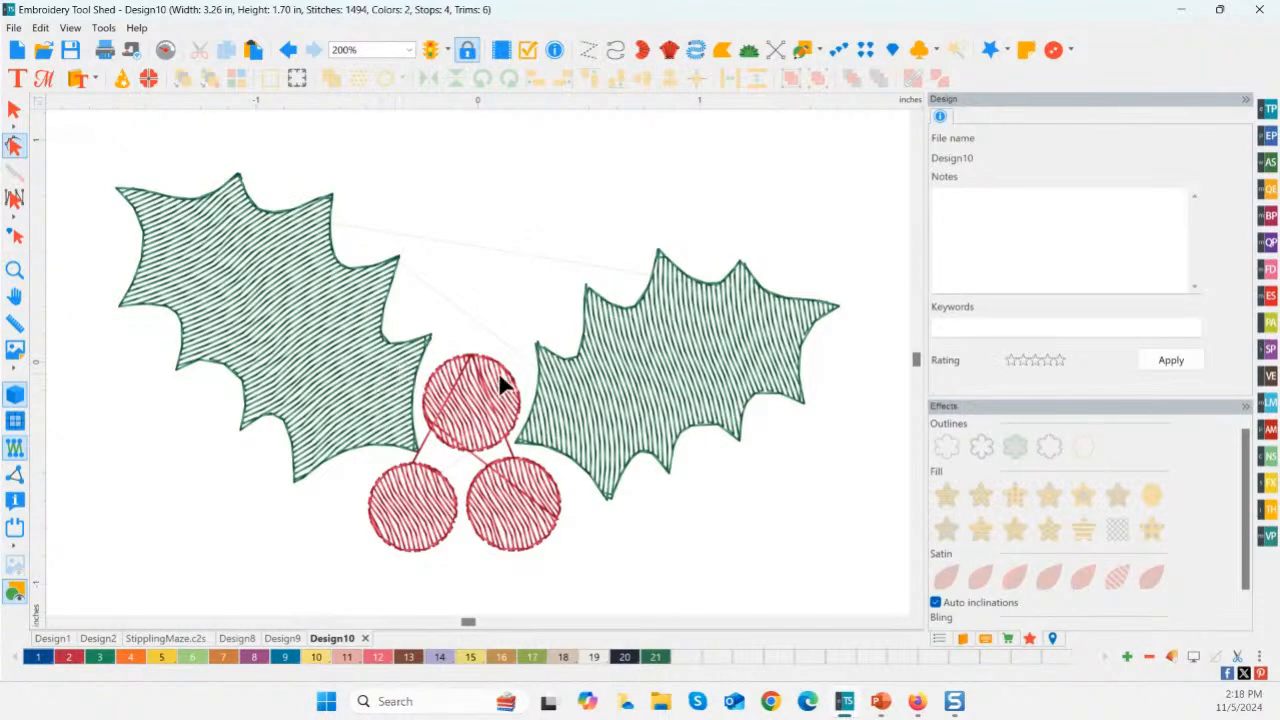
pyautogui.click(574, 380)
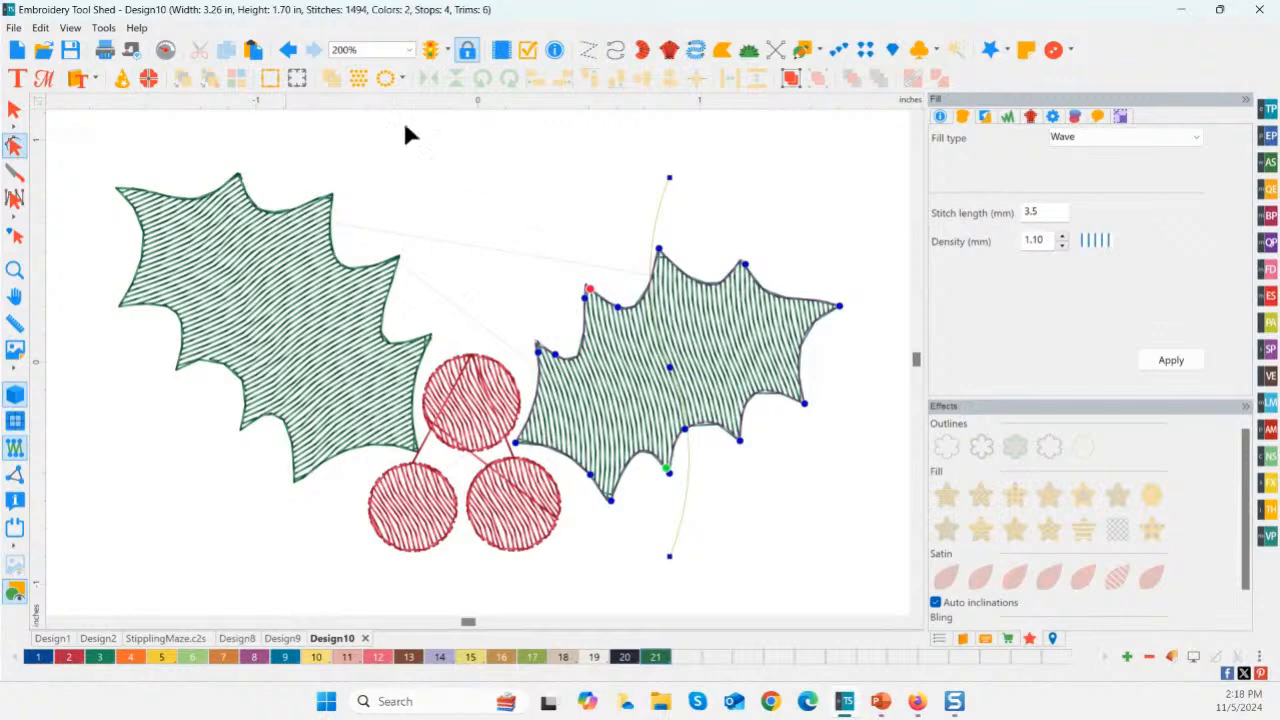
# - Create a new design and insert the holly artwork from the Crafts collection
pyautogui.click(17, 49)
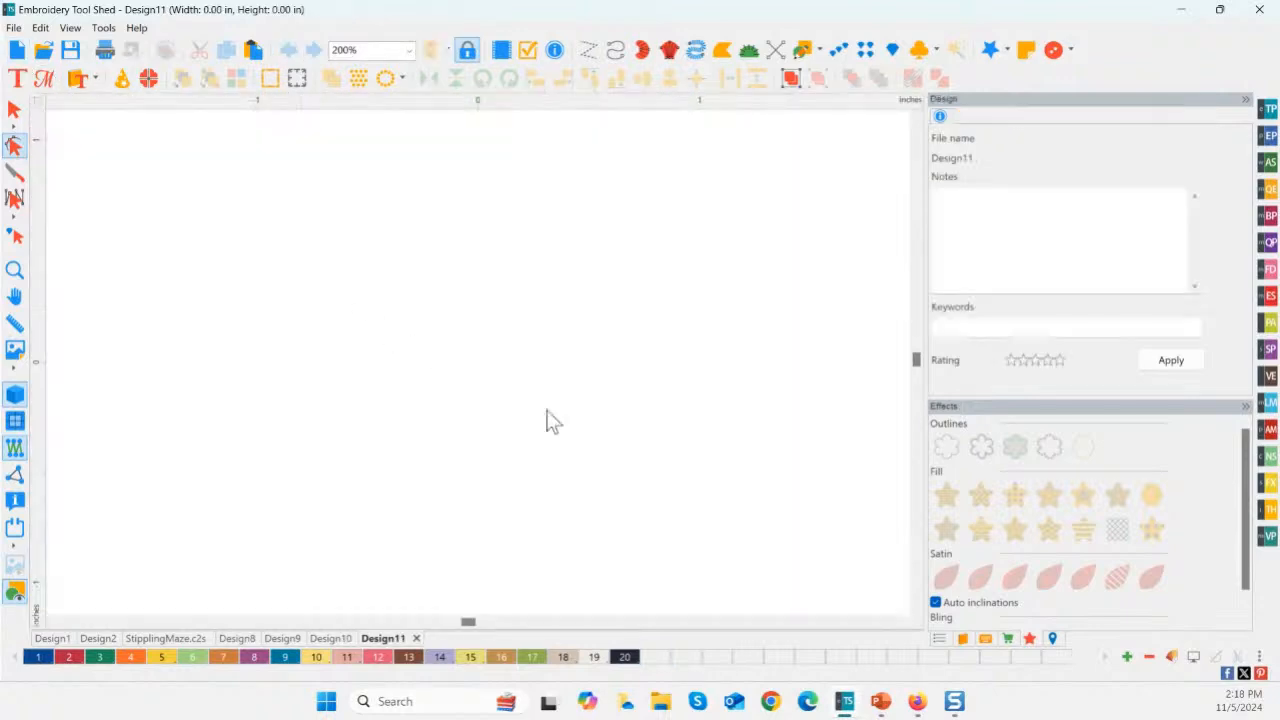
pyautogui.click(1266, 457)
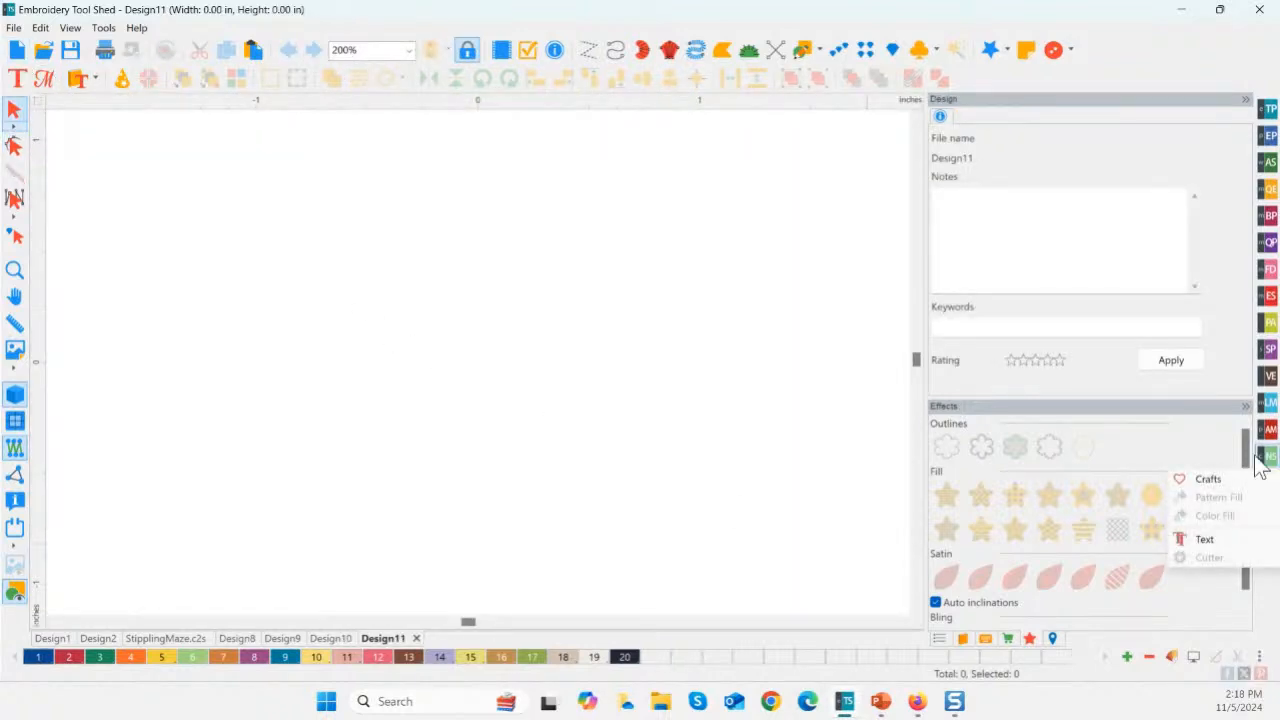
pyautogui.click(1207, 479)
pyautogui.doubleClick(686, 550)
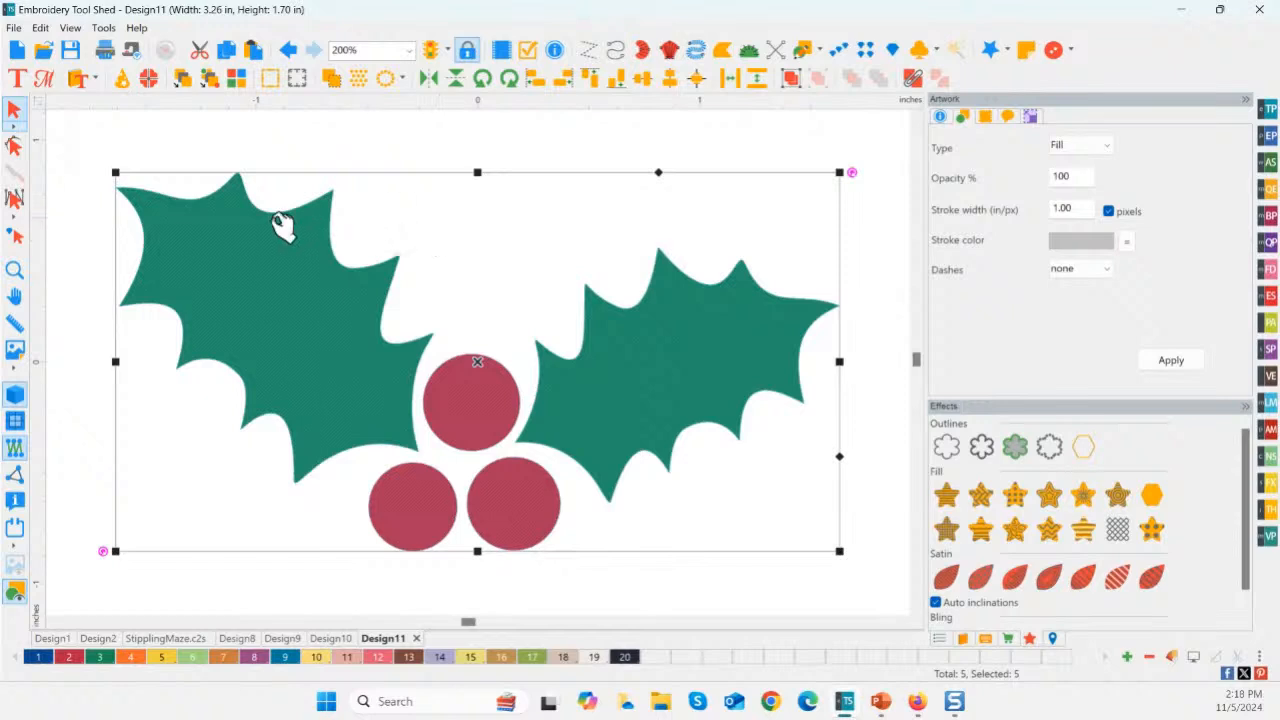
# - Convert all the holly artwork shapes to run stitch outlines and duplicate the outlines in place
pyautogui.click(946, 448)
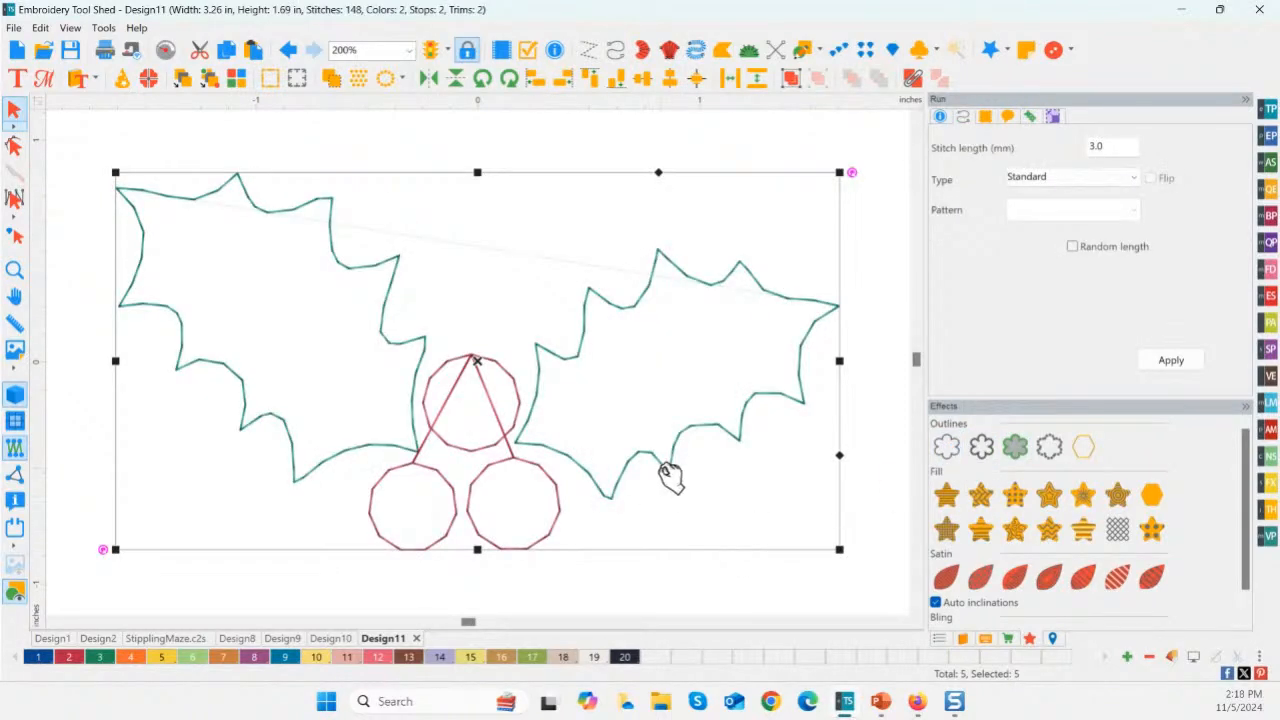
pyautogui.hotkey('ctrl', 'v')
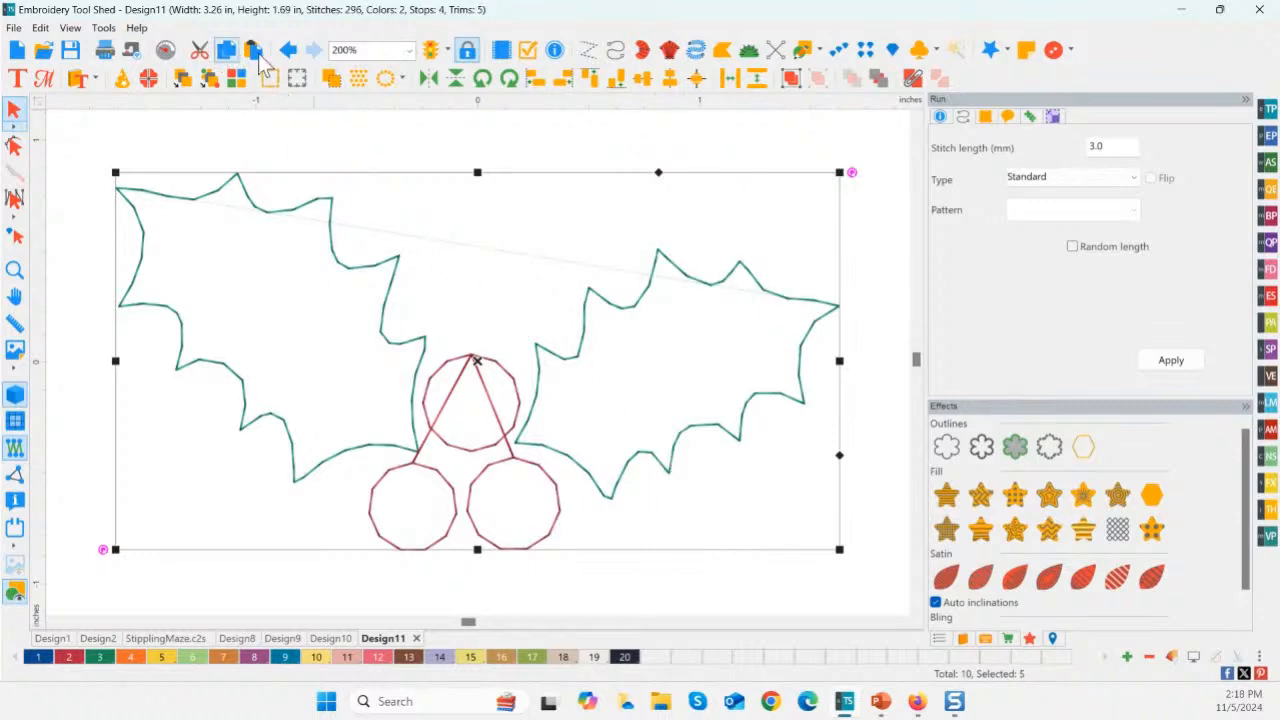
pyautogui.moveTo(485, 370); pyautogui.dragTo(557, 500)
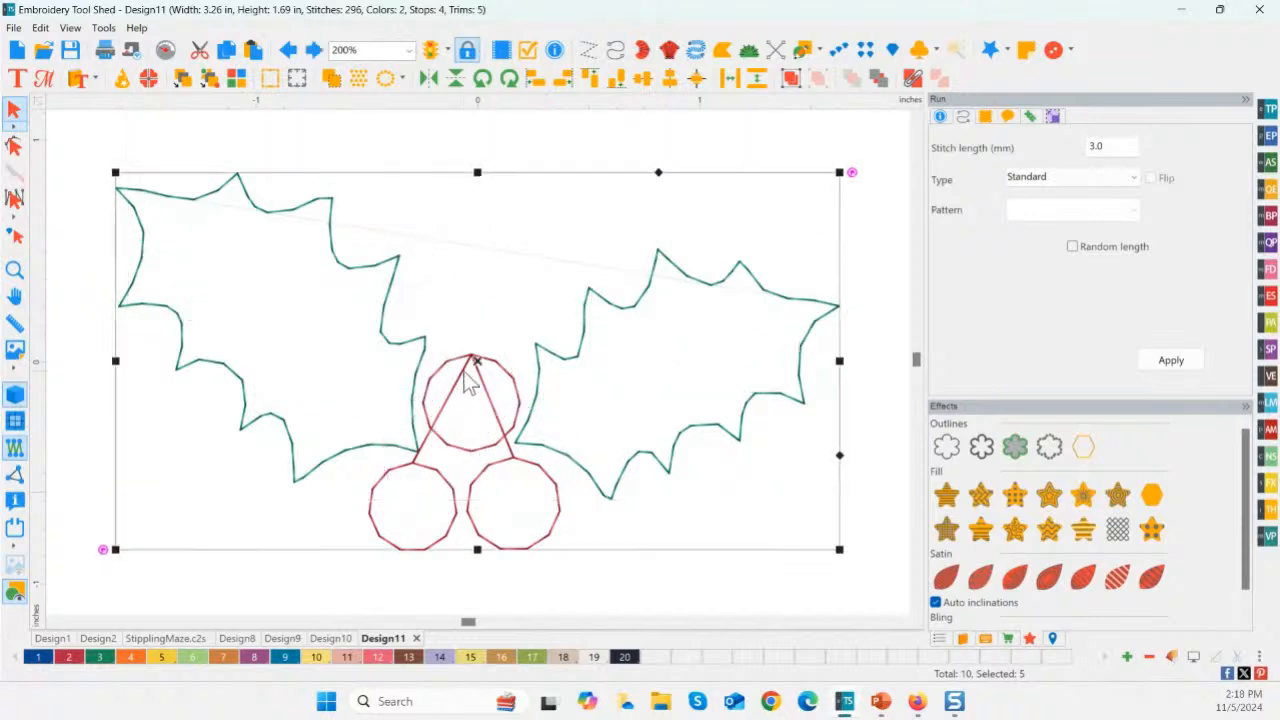
# - Apply the Wave fill to the duplicated holly shapes with a density of 1.00 mm
pyautogui.click(1047, 531)
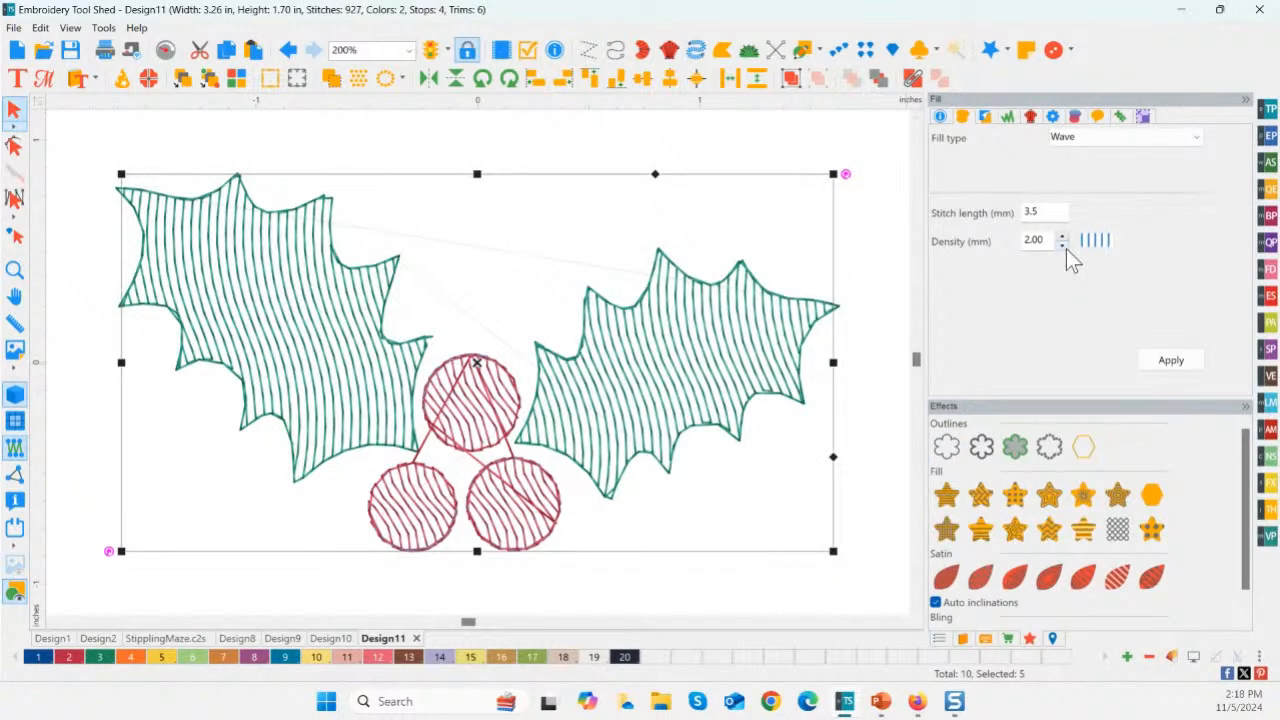
pyautogui.click(1168, 362)
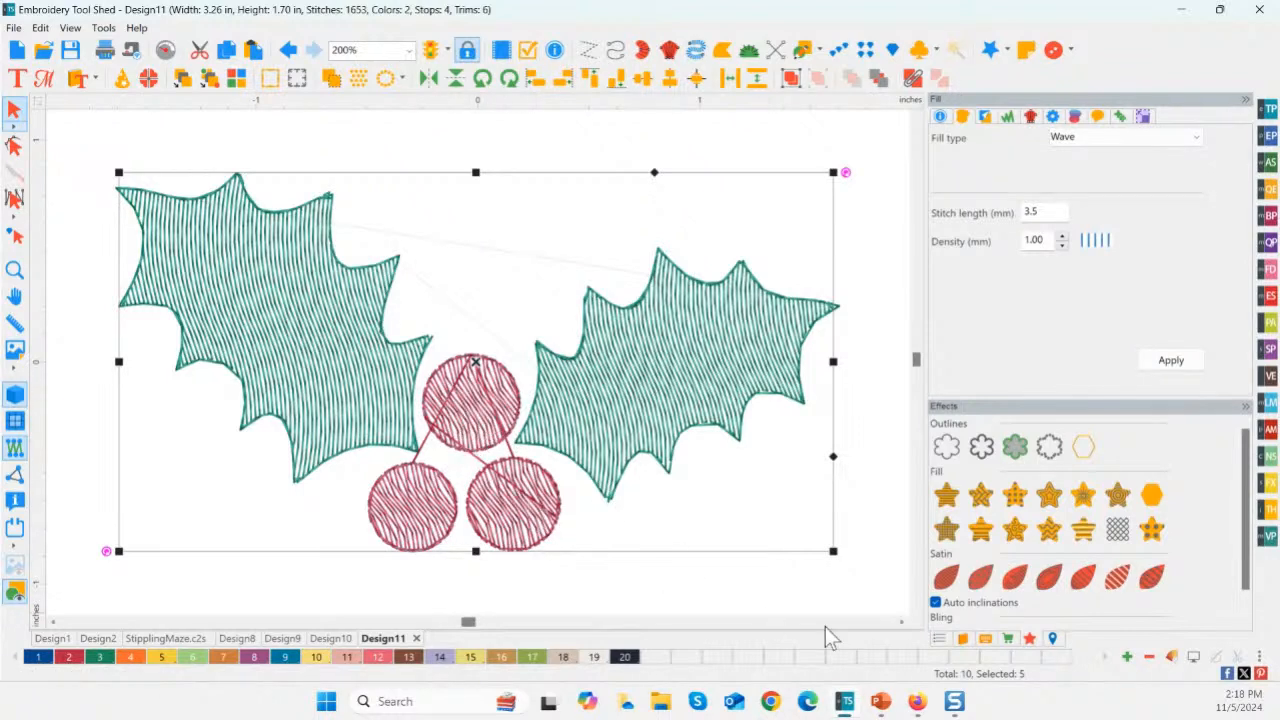
# - Show the stitch sequence, expand the filled berries' color group, and identify the berry fills one by one
pyautogui.click(939, 638)
pyautogui.click(1005, 479)
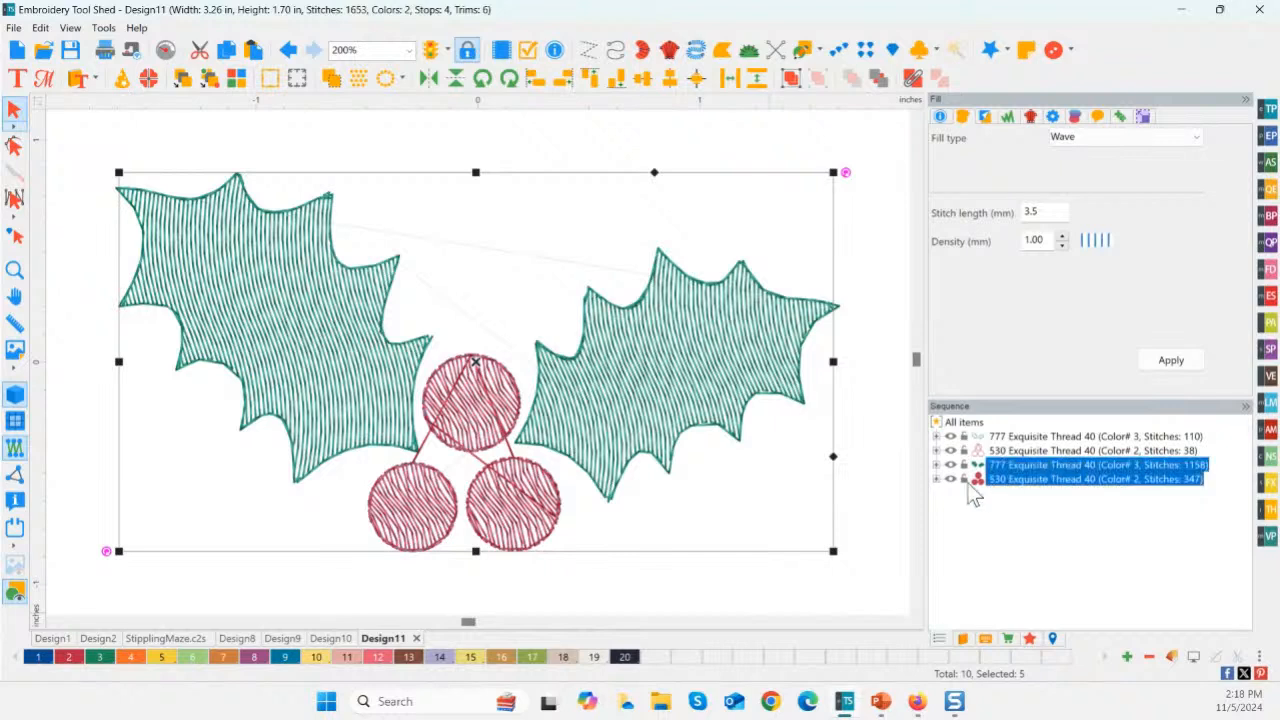
pyautogui.click(936, 479)
pyautogui.click(1004, 493)
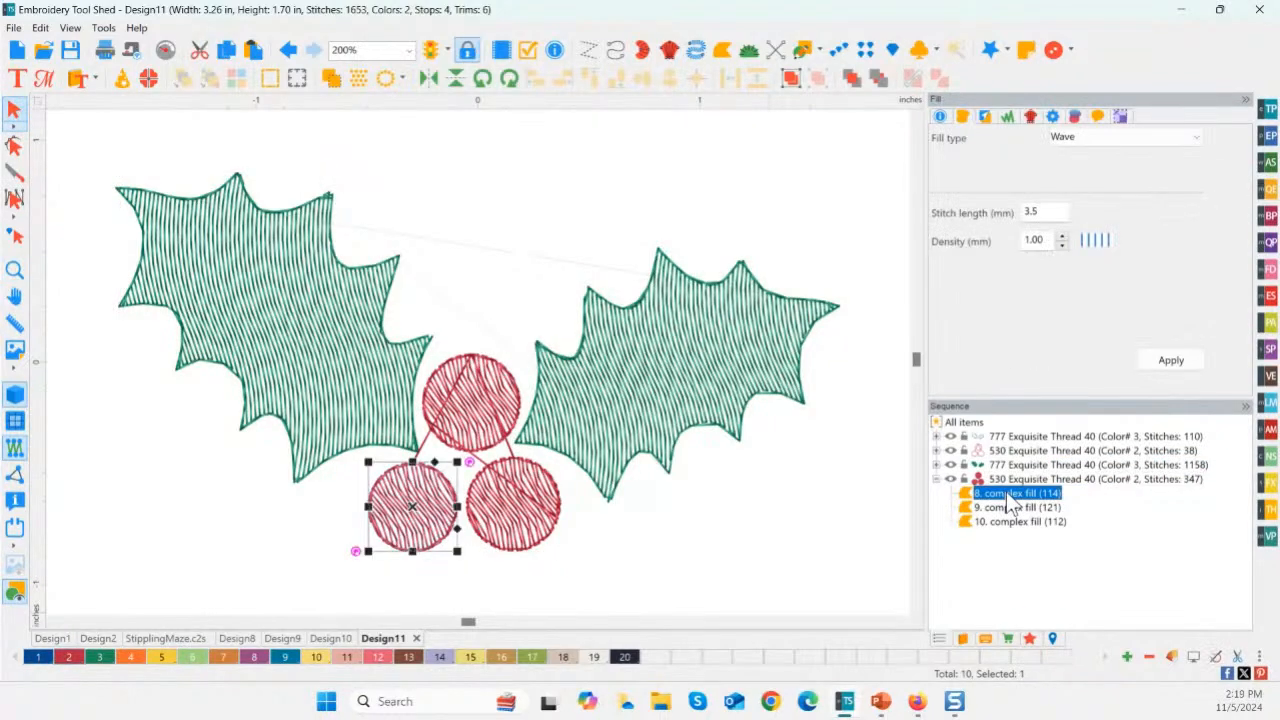
pyautogui.click(1012, 507)
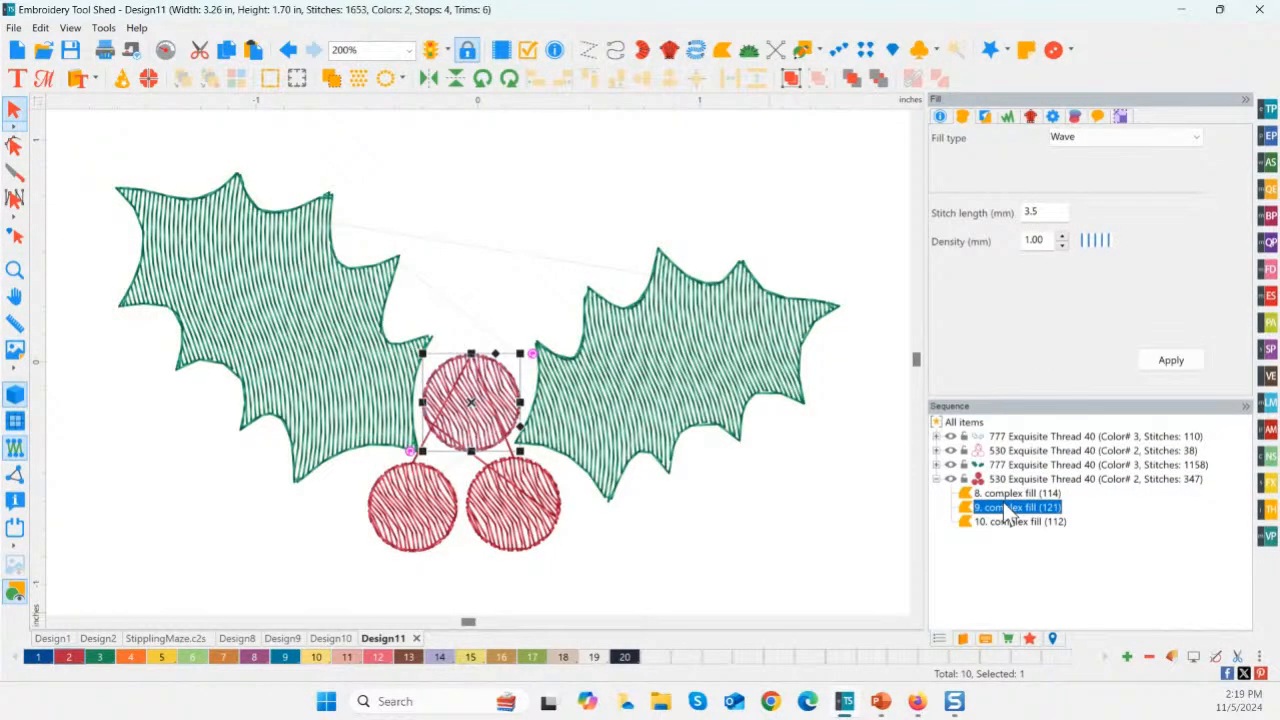
# - Try moving the upper berry's fill to the end of the stitch sequence, and restore the berry order
pyautogui.moveTo(1008, 510); pyautogui.dragTo(1012, 526)
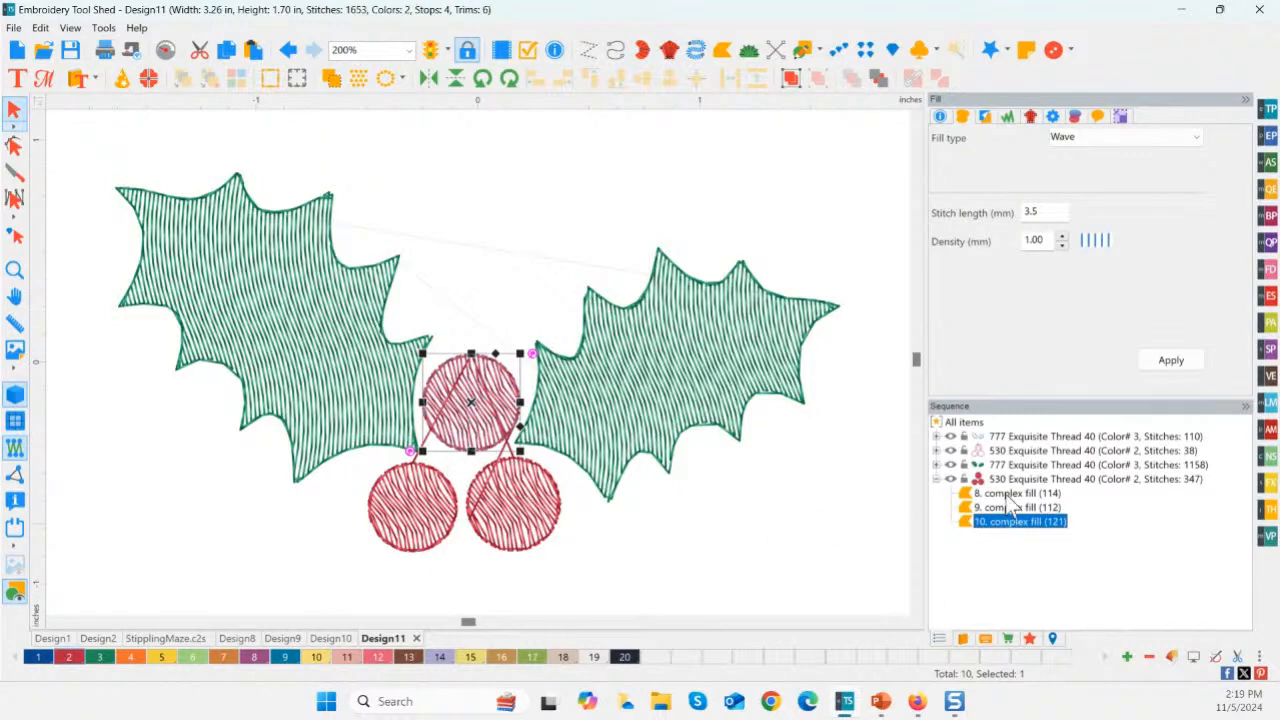
pyautogui.click(1003, 508)
pyautogui.moveTo(1005, 530); pyautogui.dragTo(1005, 532)
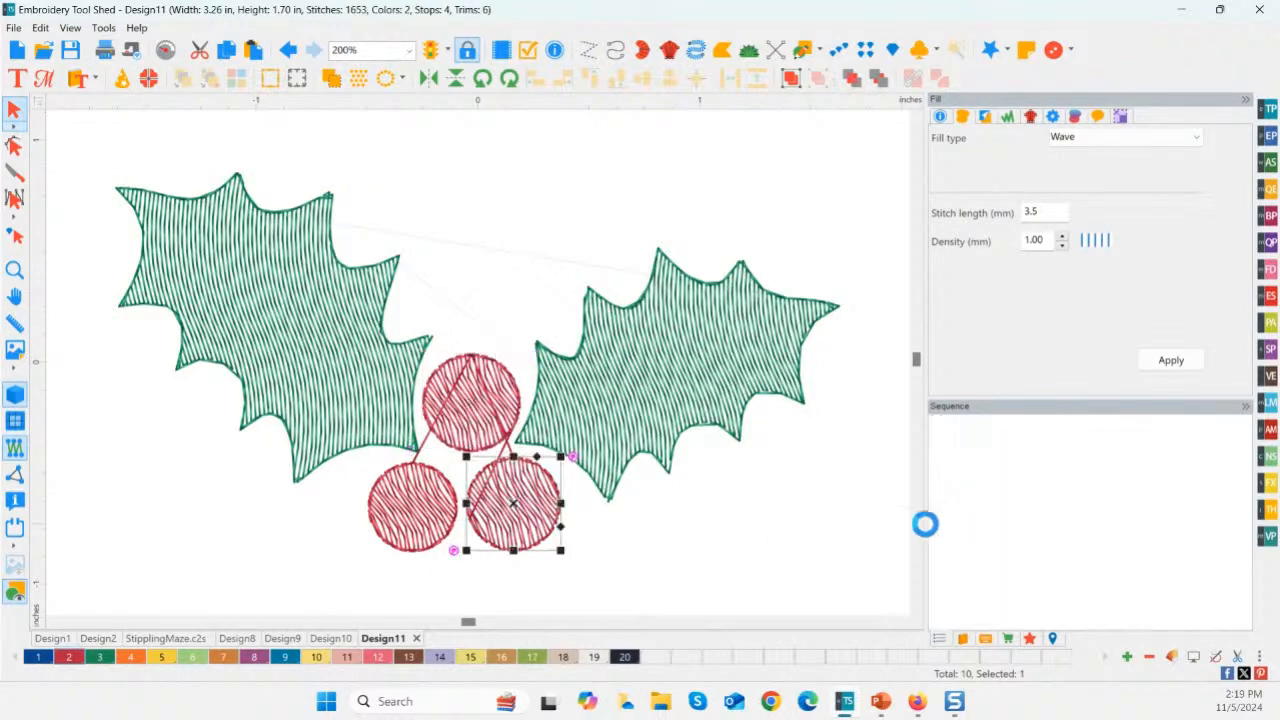
# - Add thread trims to the upper and lower-right berry fills, and select the upper berry to check the connecting stitches
pyautogui.click(745, 540)
pyautogui.click(545, 535)
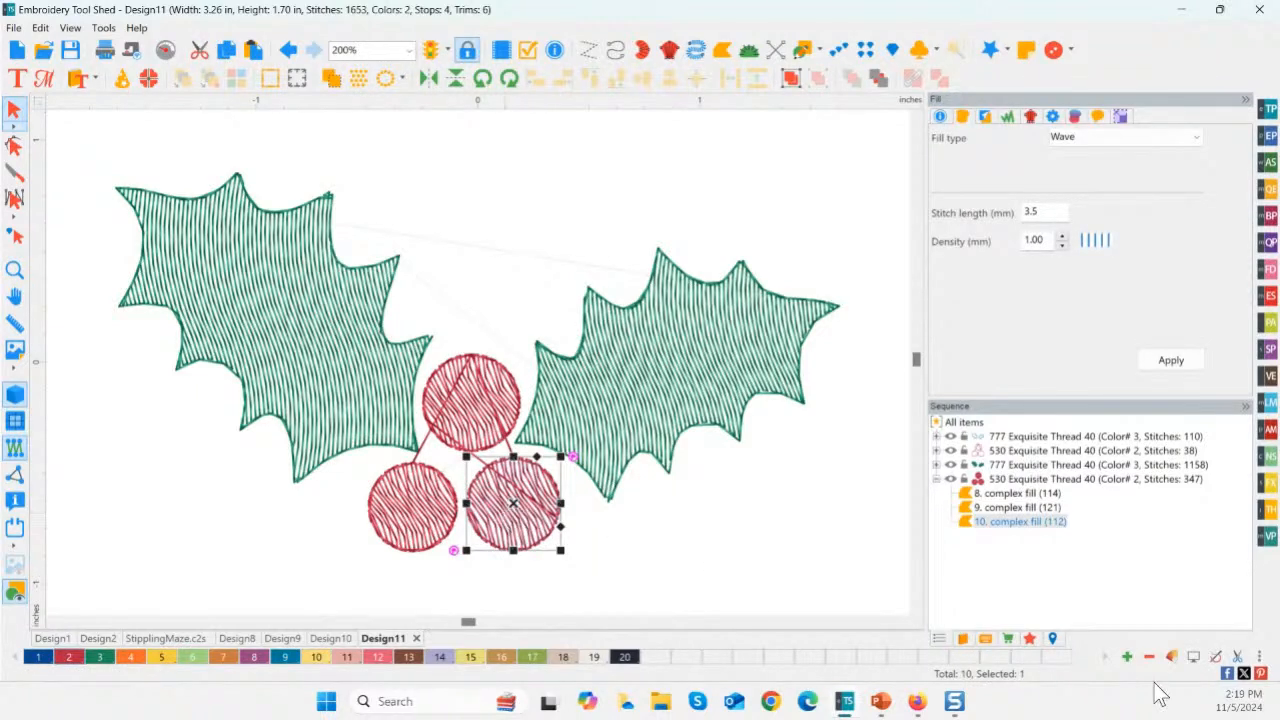
pyautogui.click(1243, 661)
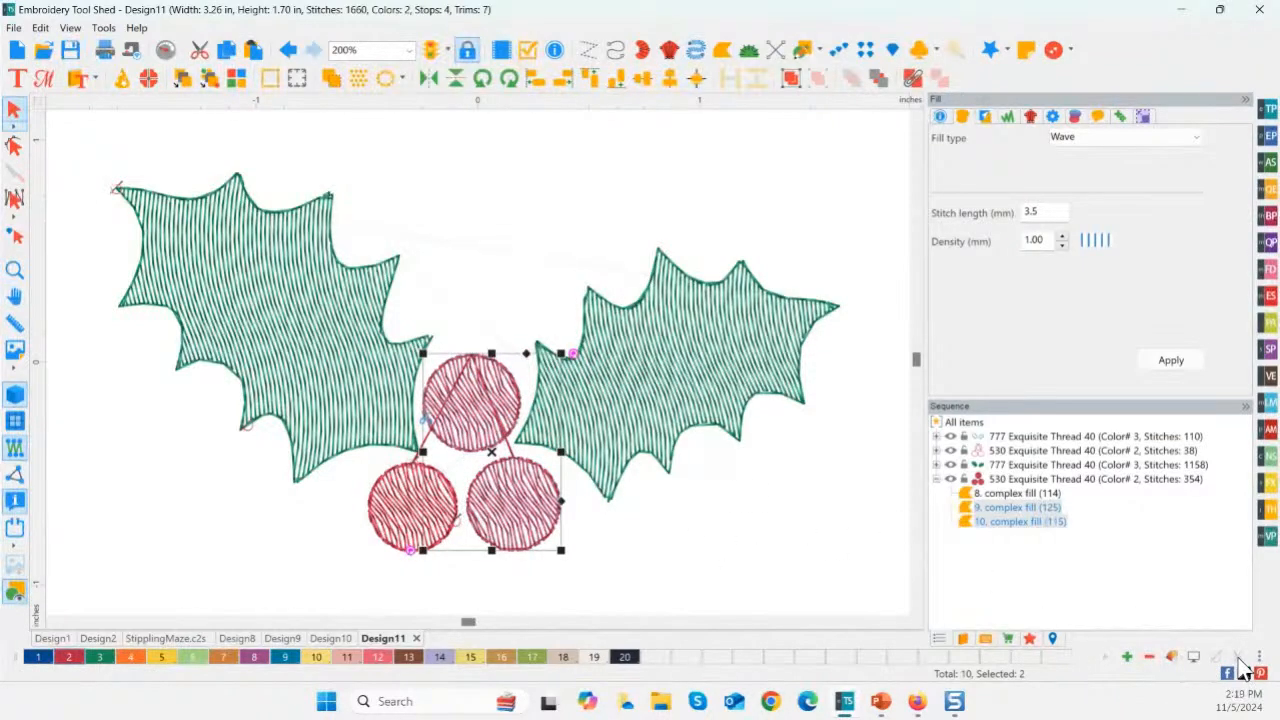
pyautogui.click(666, 520)
pyautogui.click(466, 420)
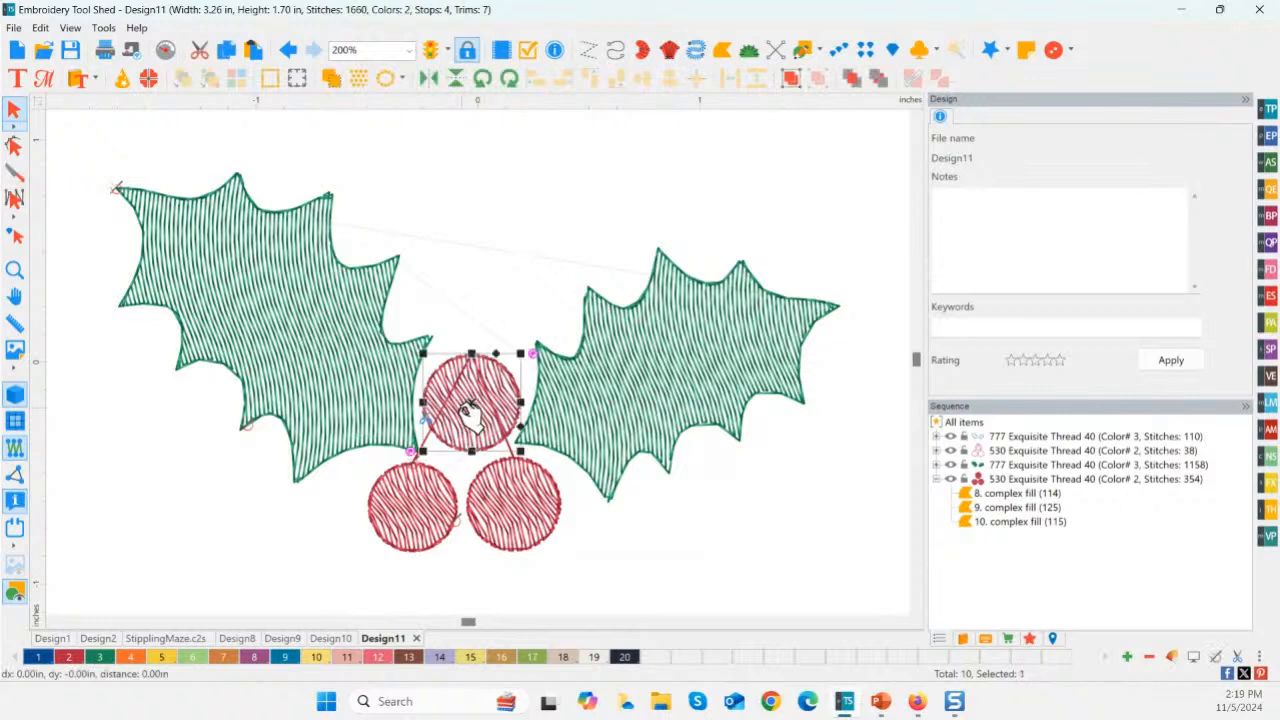
# - Add thread trims between the lower-left and upper berry fills and between the right leaf fill and the lower-left berry fill
pyautogui.click(1238, 657)
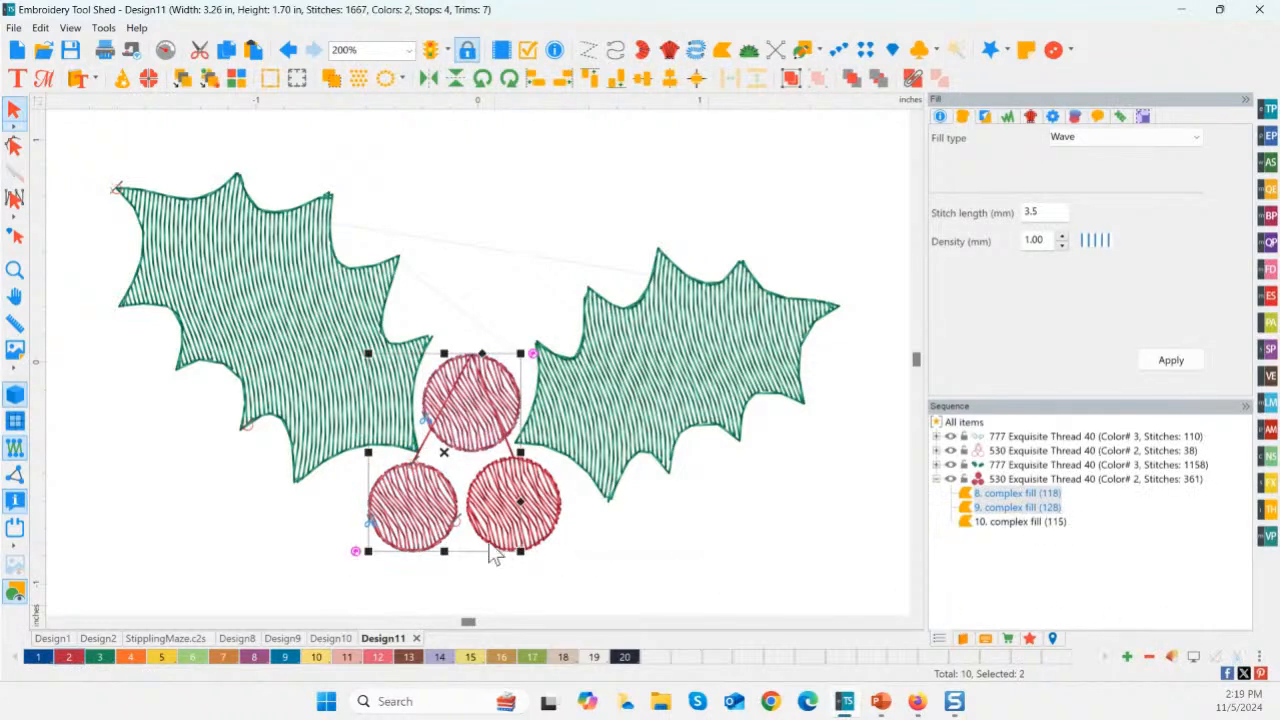
pyautogui.click(703, 572)
pyautogui.click(473, 428)
pyautogui.click(414, 514)
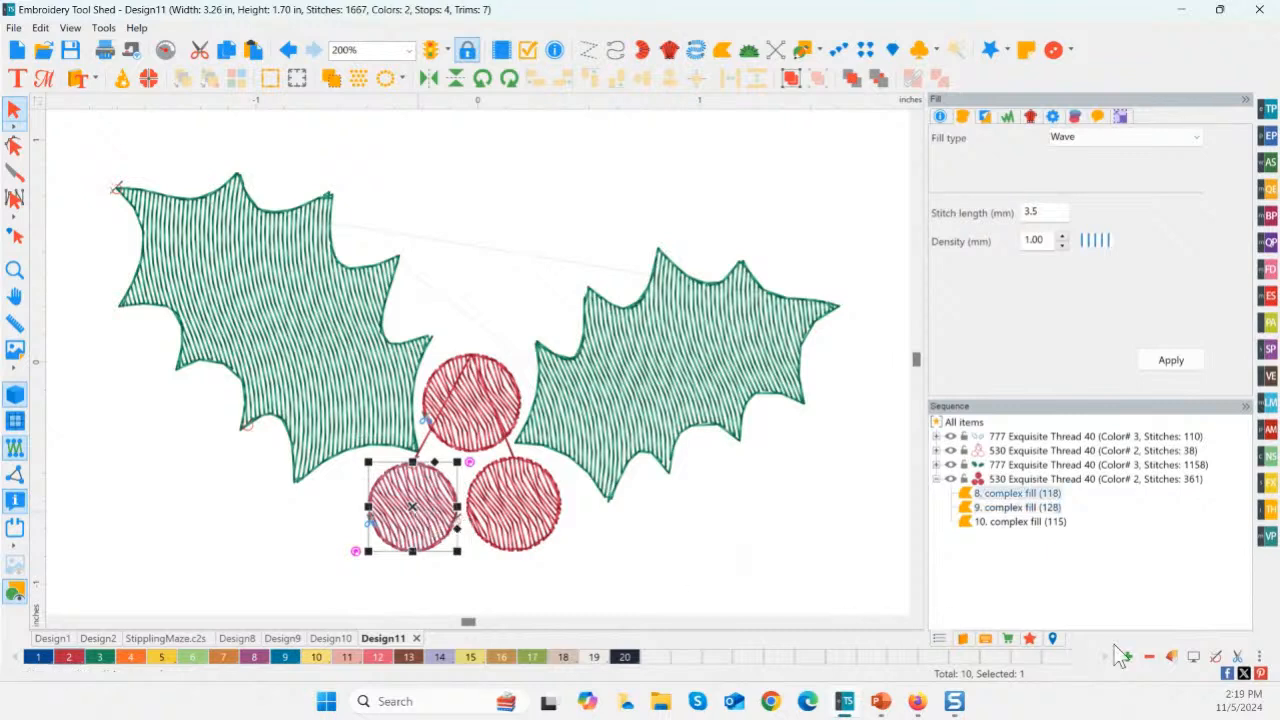
pyautogui.click(1238, 657)
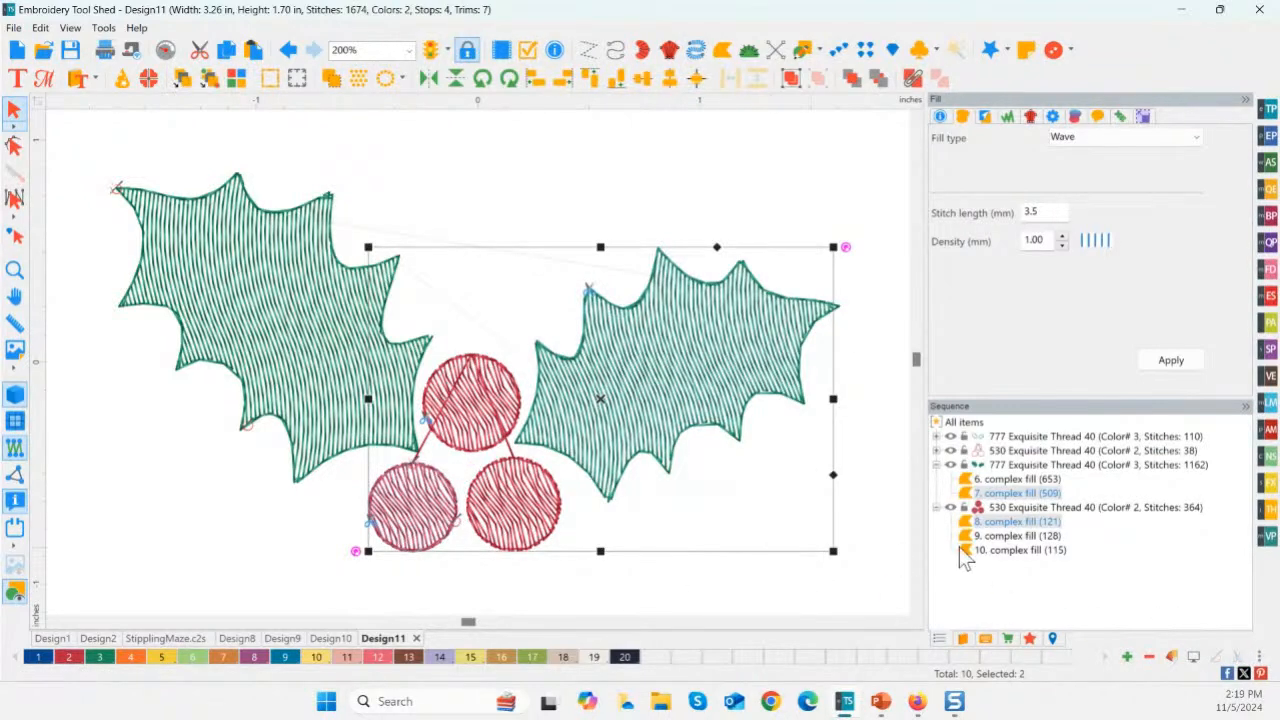
# - Expand the berry outlines' color group and add thread trims to the upper and lower-right berry run outlines
pyautogui.click(1010, 450)
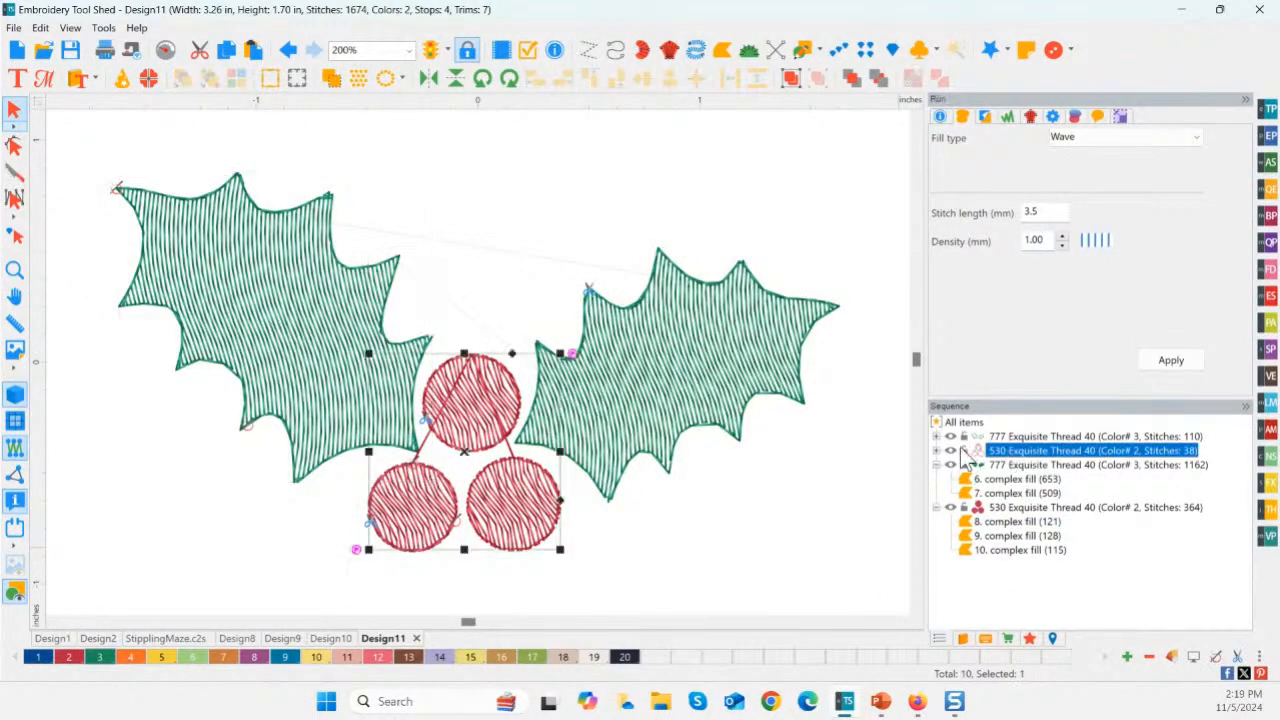
pyautogui.click(936, 450)
pyautogui.click(993, 465)
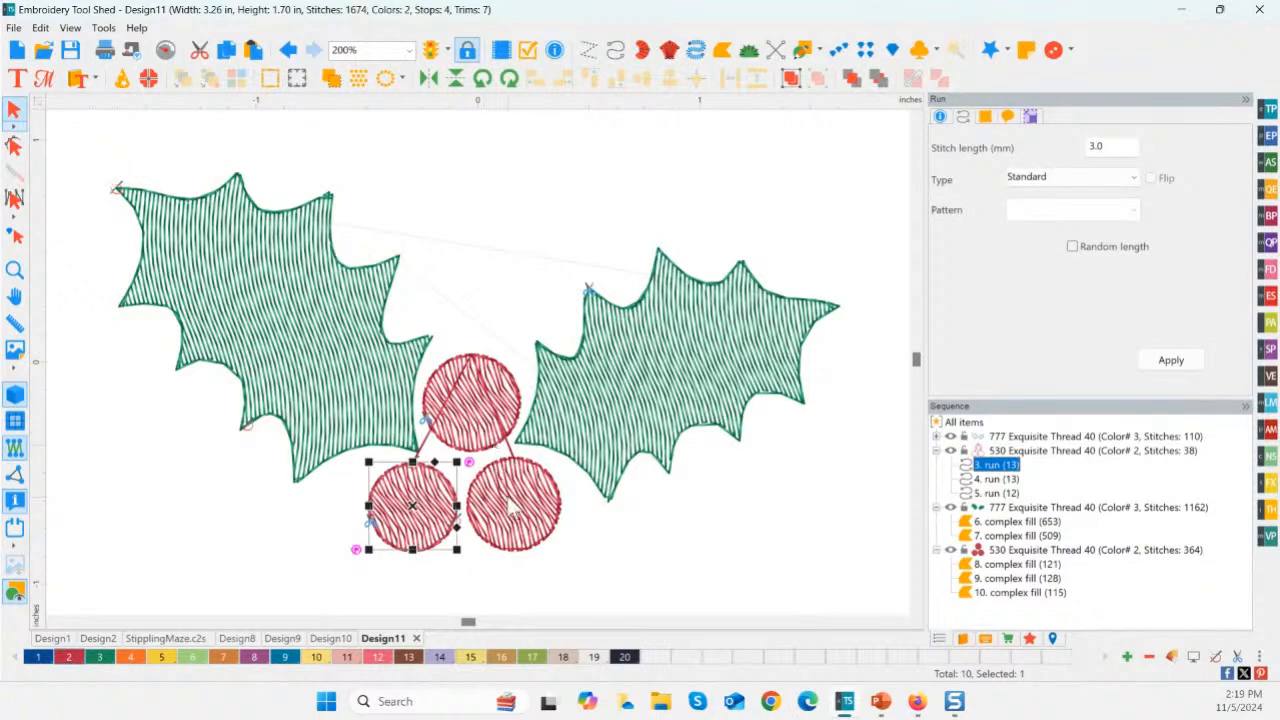
pyautogui.click(1017, 480)
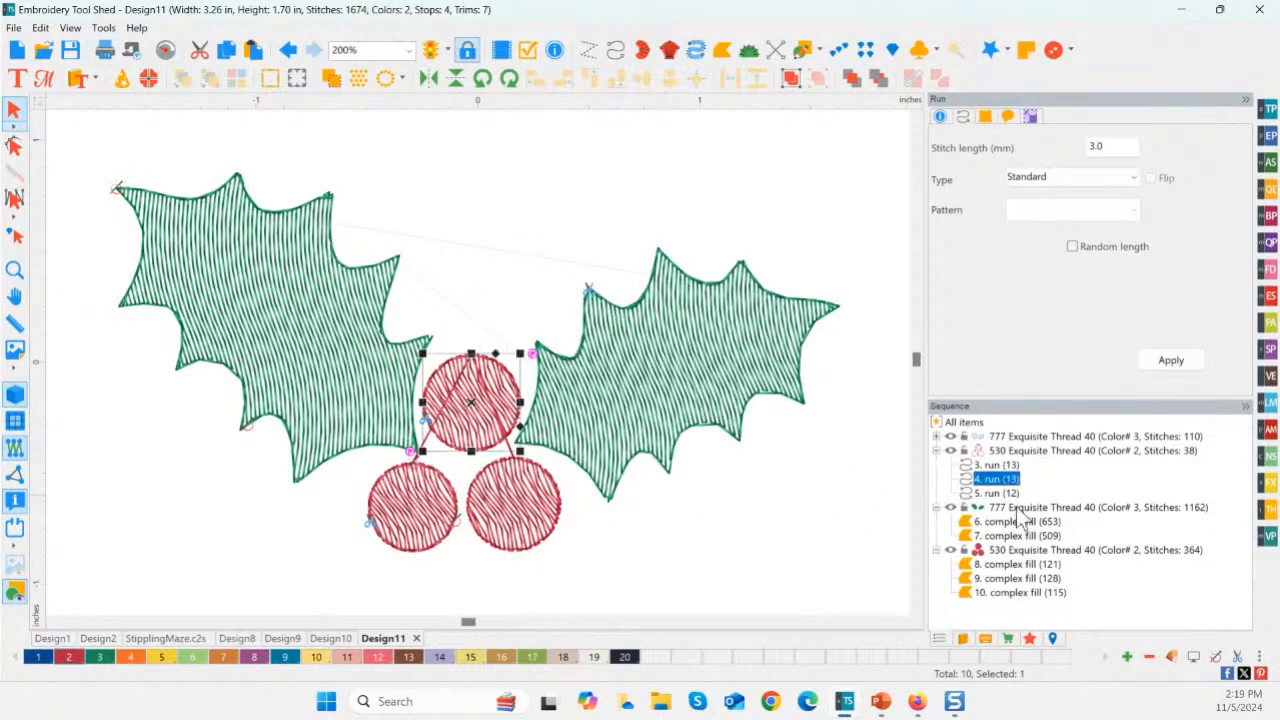
pyautogui.click(1237, 660)
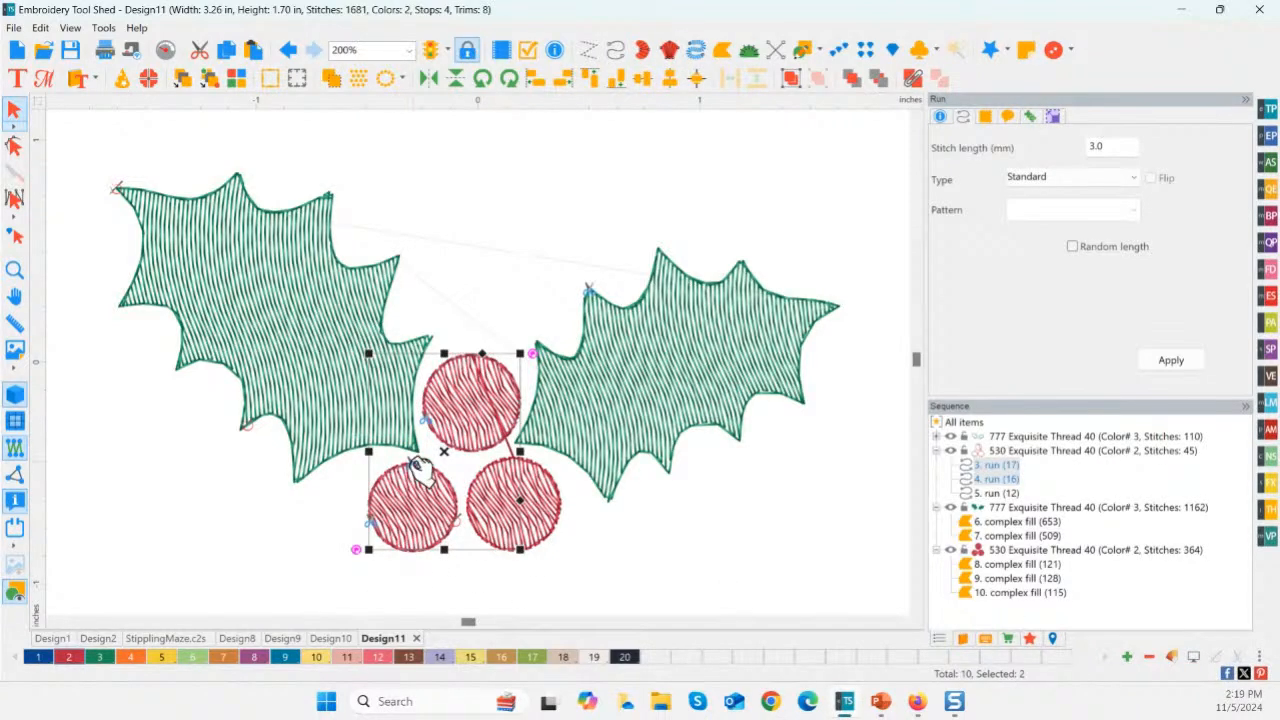
pyautogui.click(996, 493)
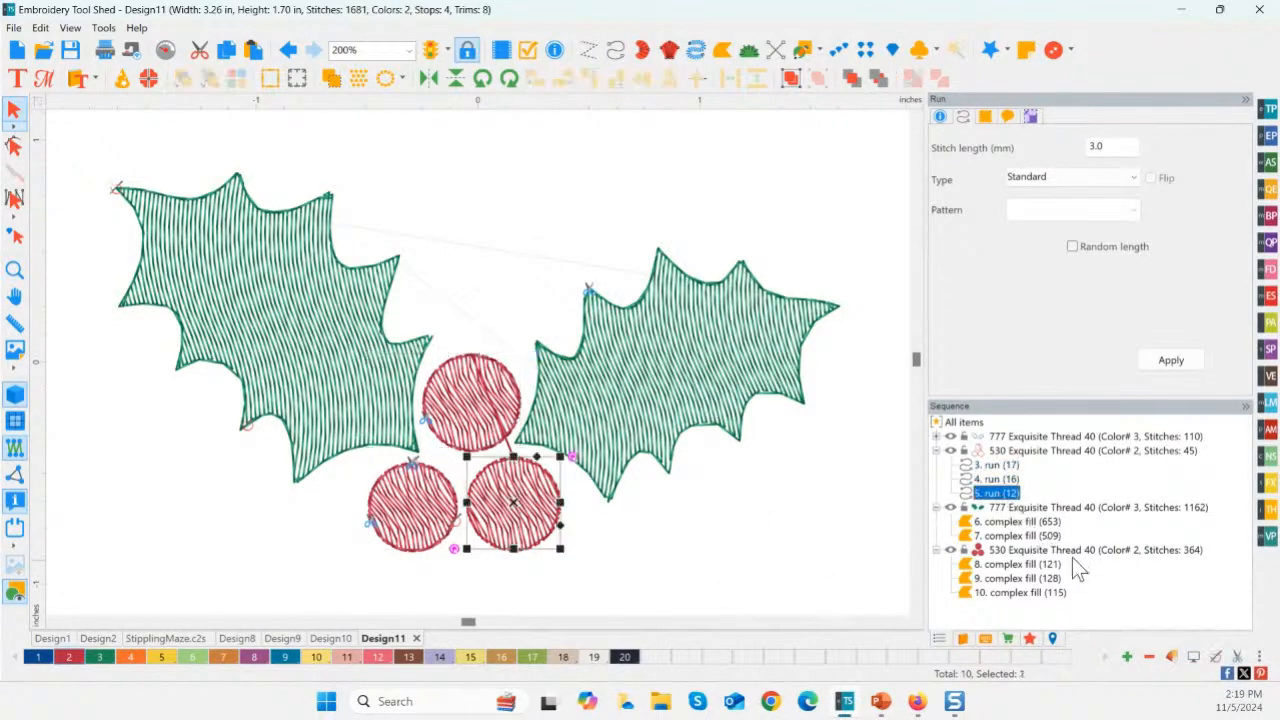
pyautogui.click(1237, 658)
pyautogui.click(795, 597)
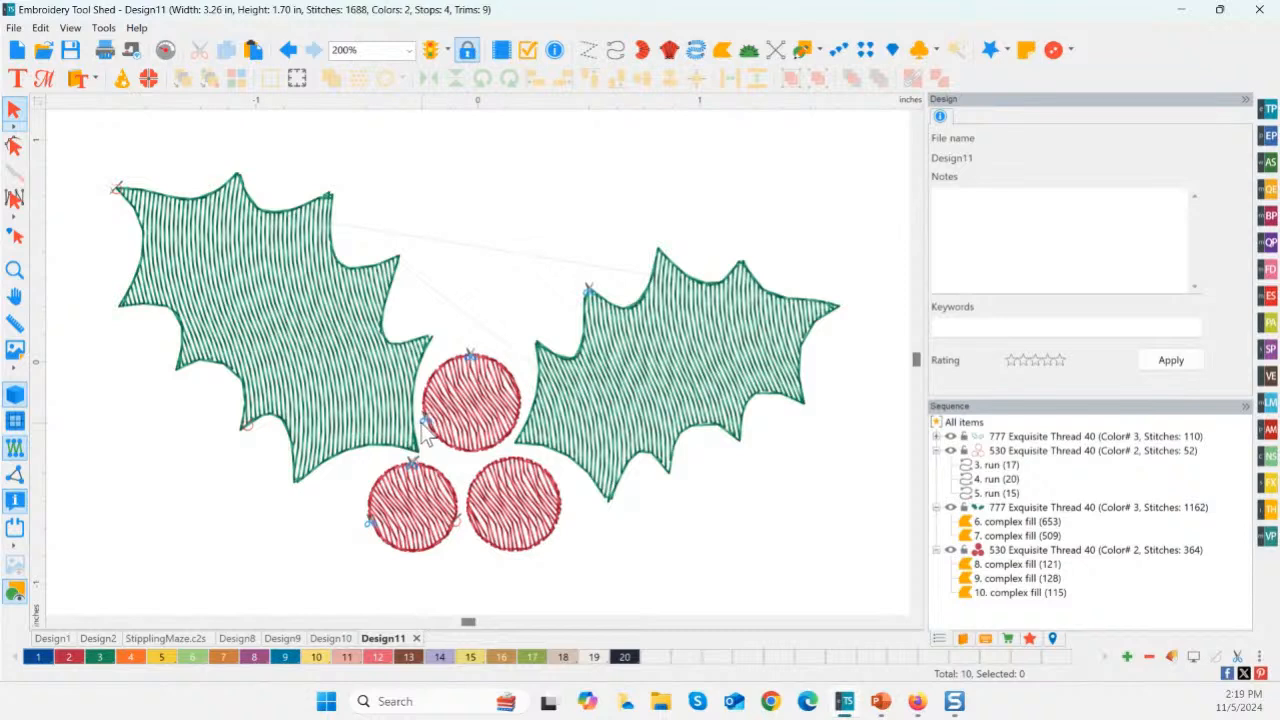
# - Undo the trims, Wave fills and run outlines until only the original filled holly artwork is left
pyautogui.click(1238, 657)
pyautogui.click(1238, 659)
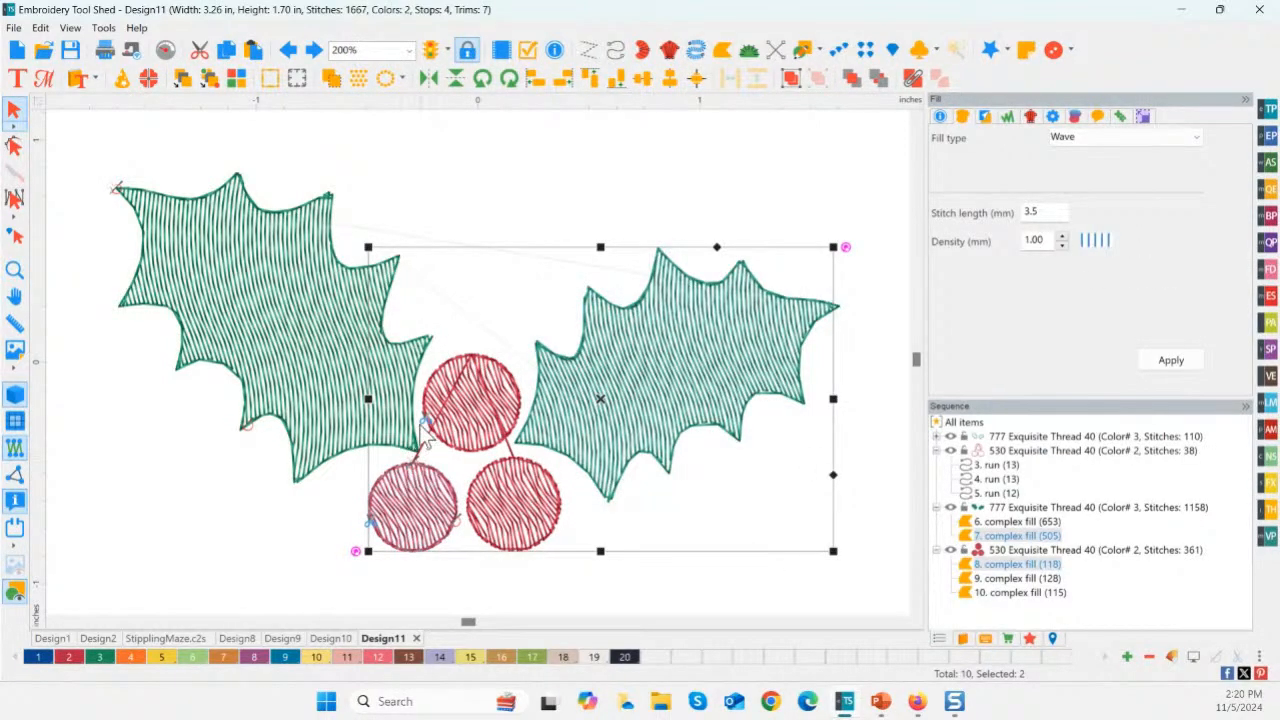
pyautogui.click(701, 512)
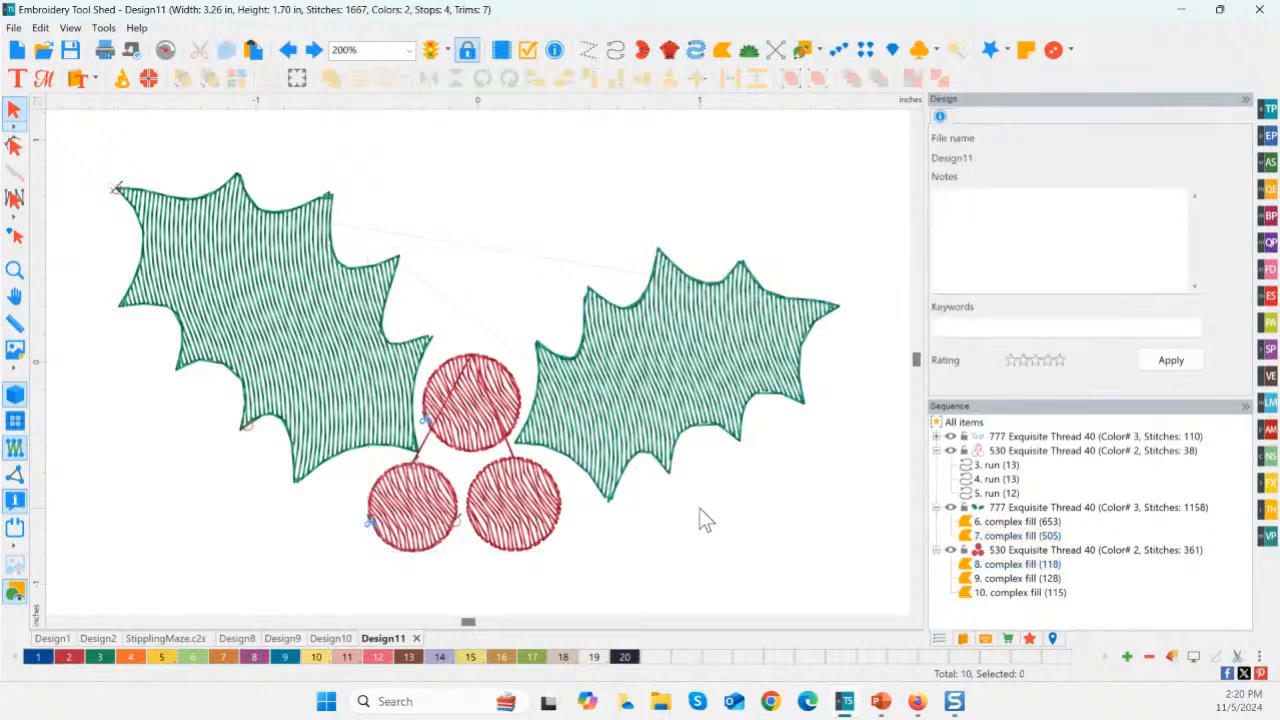
pyautogui.hotkey('ctrl', 'z')
pyautogui.hotkey('ctrl', 'z')
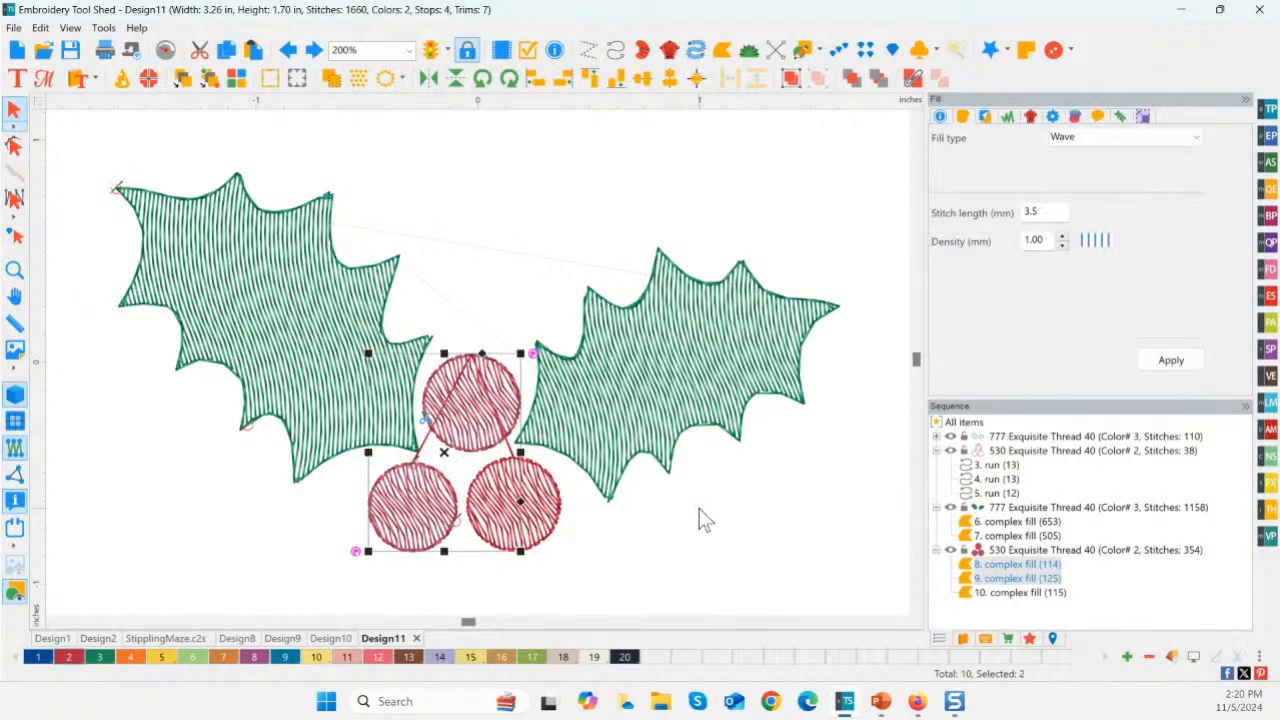
pyautogui.click(682, 525)
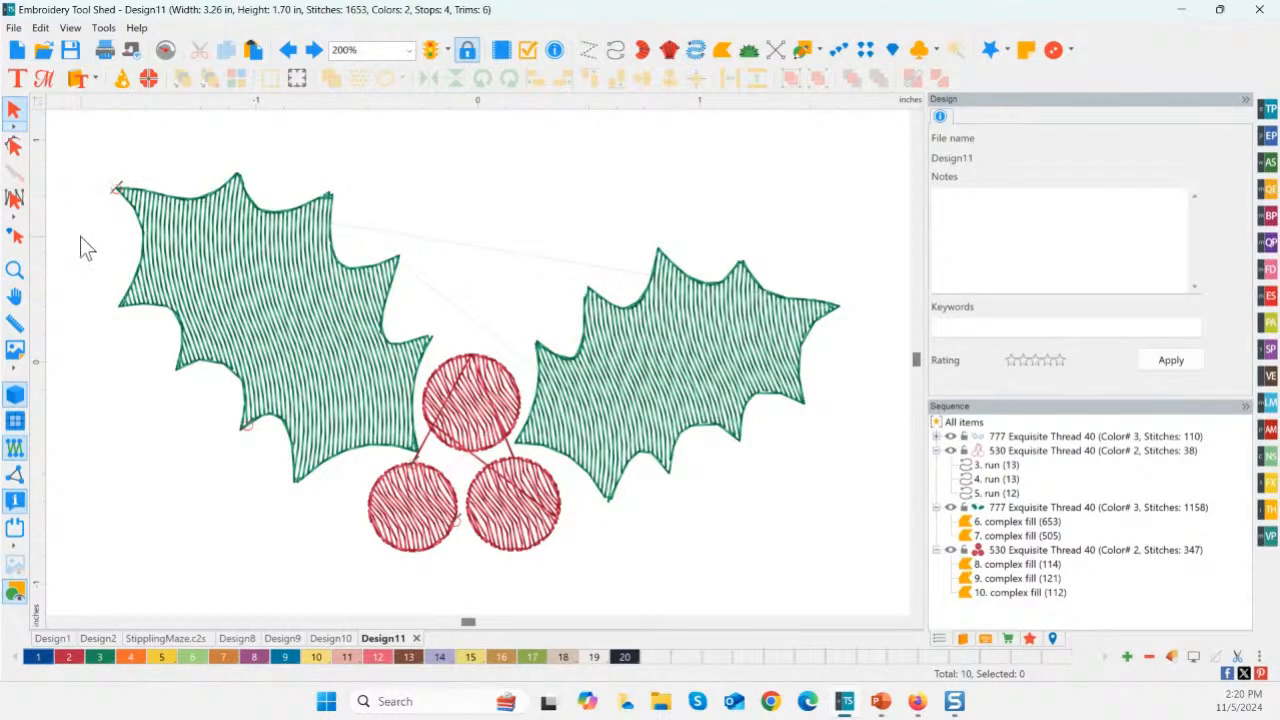
pyautogui.hotkey('ctrl', 'z')
pyautogui.hotkey('ctrl', 'z')
pyautogui.hotkey('ctrl', 'z')
pyautogui.hotkey('ctrl', 'z')
pyautogui.hotkey('ctrl', 'z')
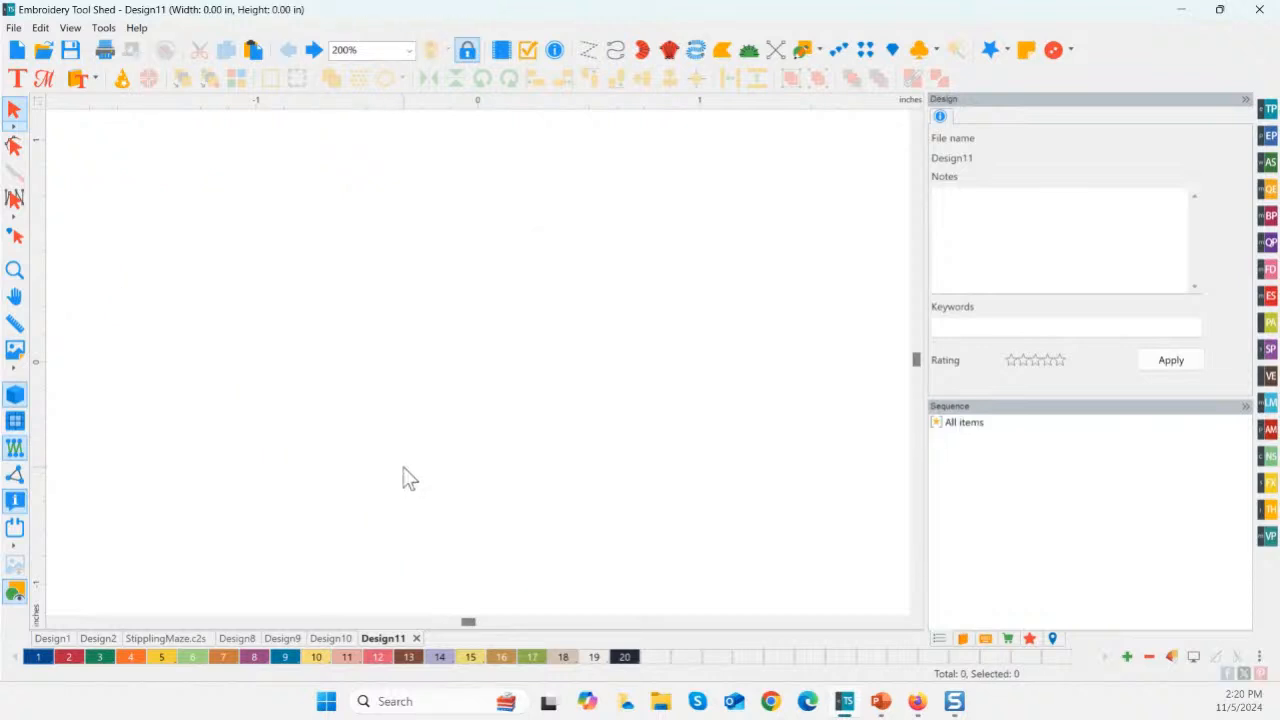
pyautogui.hotkey('ctrl', 'y')
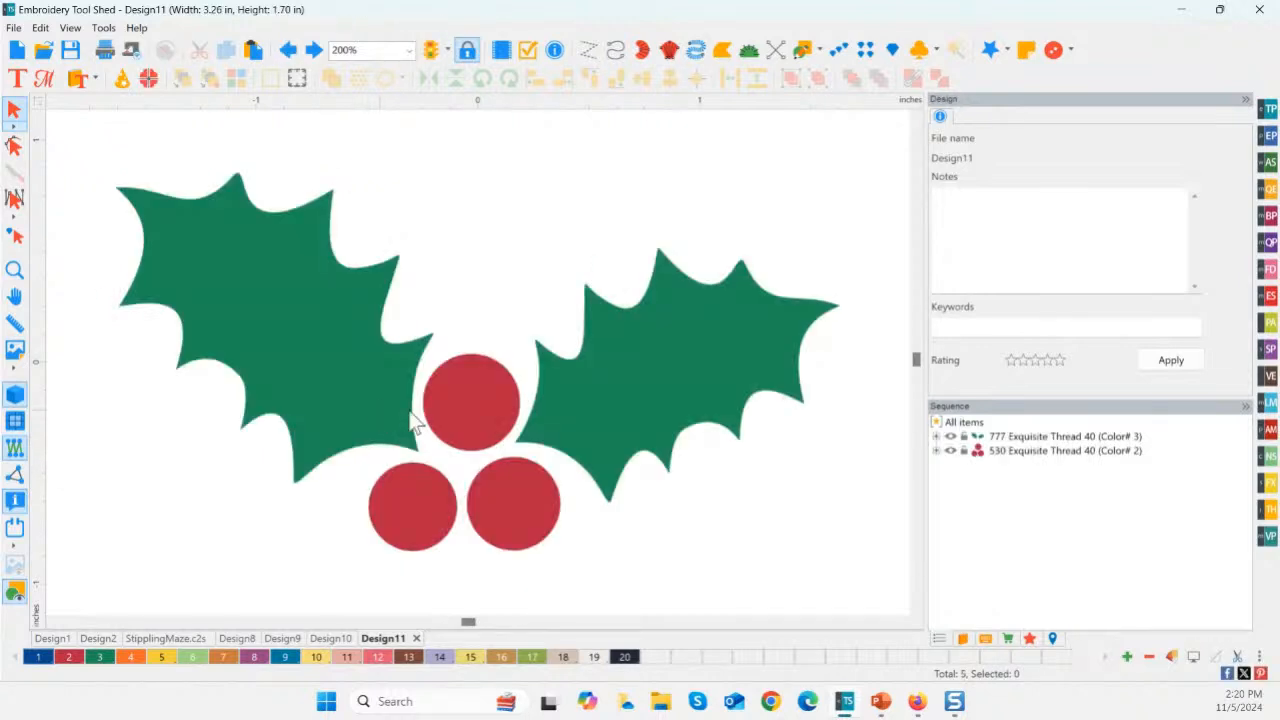
# - Select both leaves and all three berries, and make a pasted copy of the five artwork shapes
pyautogui.click(294, 280)
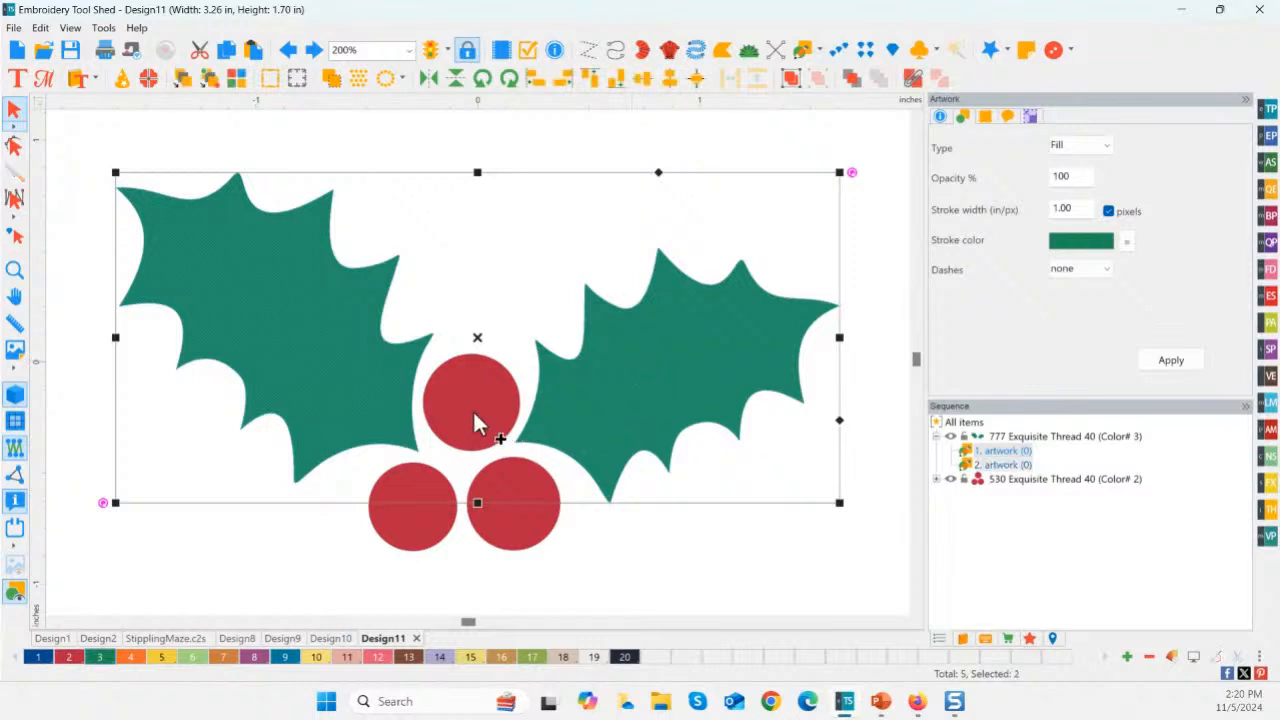
pyautogui.keyDown('ctrl'); pyautogui.click(474, 411); pyautogui.keyUp('ctrl')
pyautogui.keyDown('ctrl'); pyautogui.click(441, 514); pyautogui.keyUp('ctrl')
pyautogui.keyDown('ctrl'); pyautogui.click(529, 511); pyautogui.keyUp('ctrl')
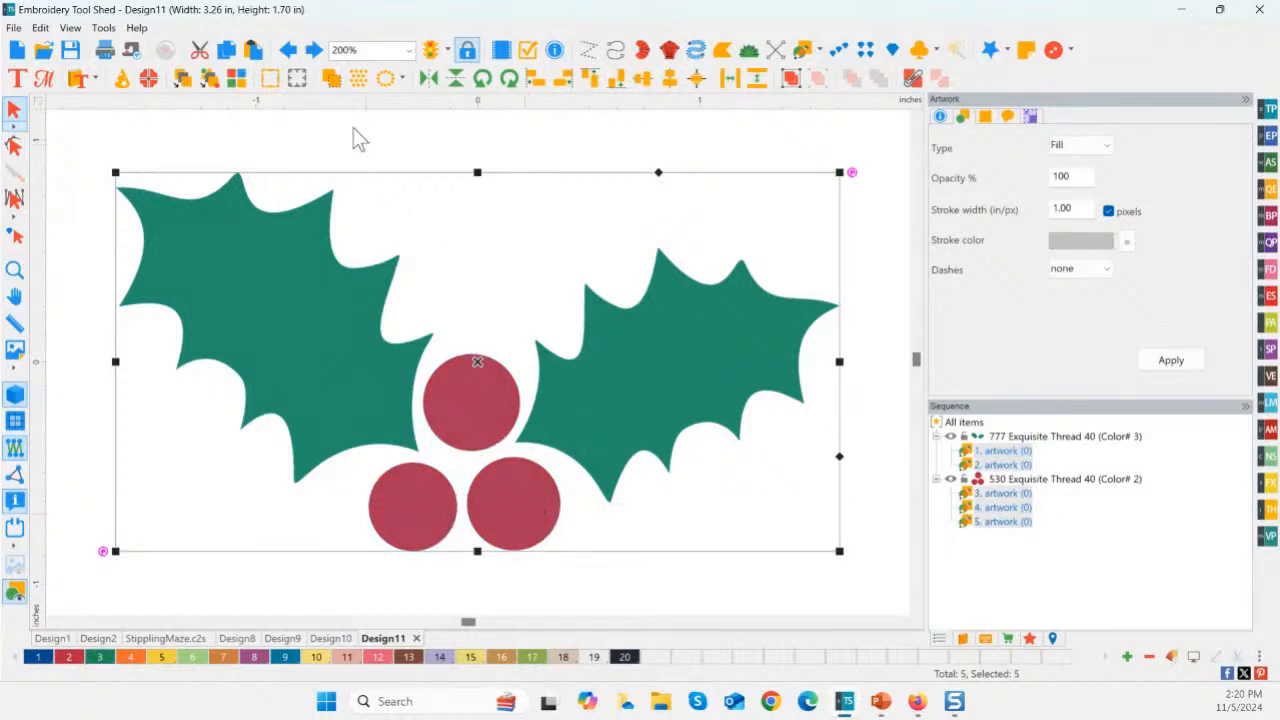
pyautogui.click(228, 50)
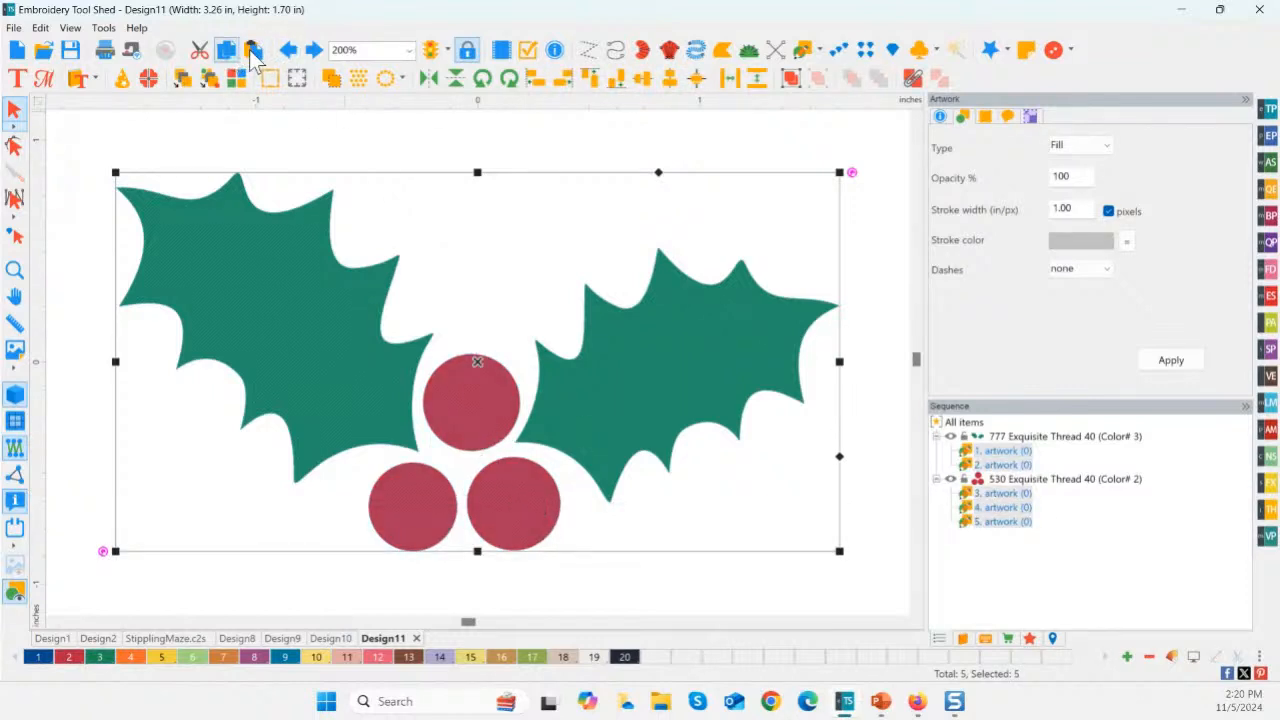
pyautogui.click(253, 50)
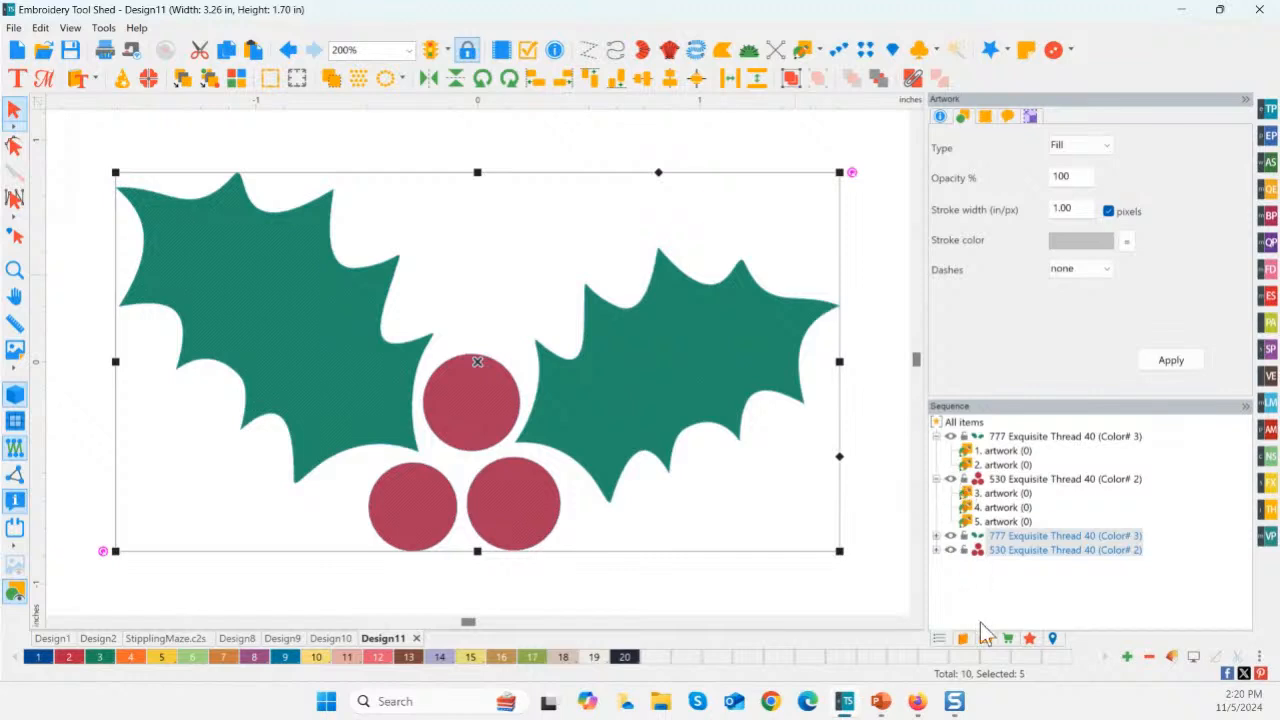
# - Convert the pasted holly shapes to Run stitches and show the stitch sequence
pyautogui.click(1030, 639)
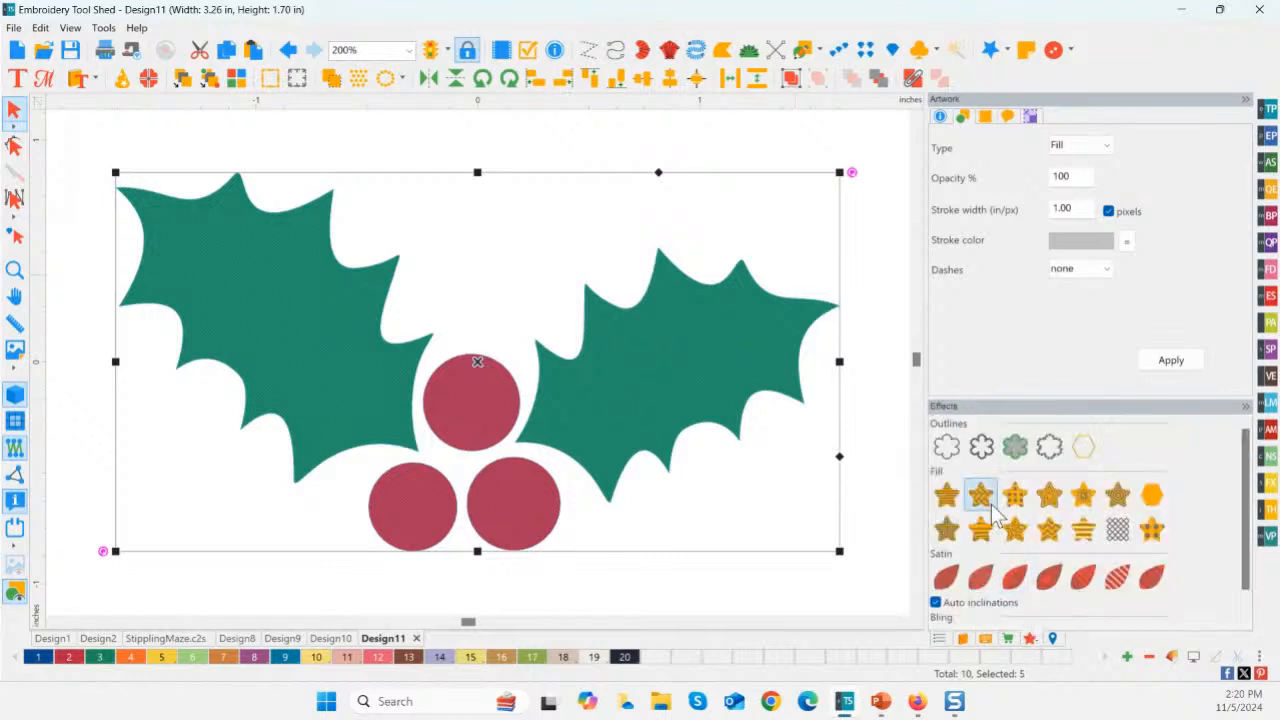
pyautogui.click(945, 452)
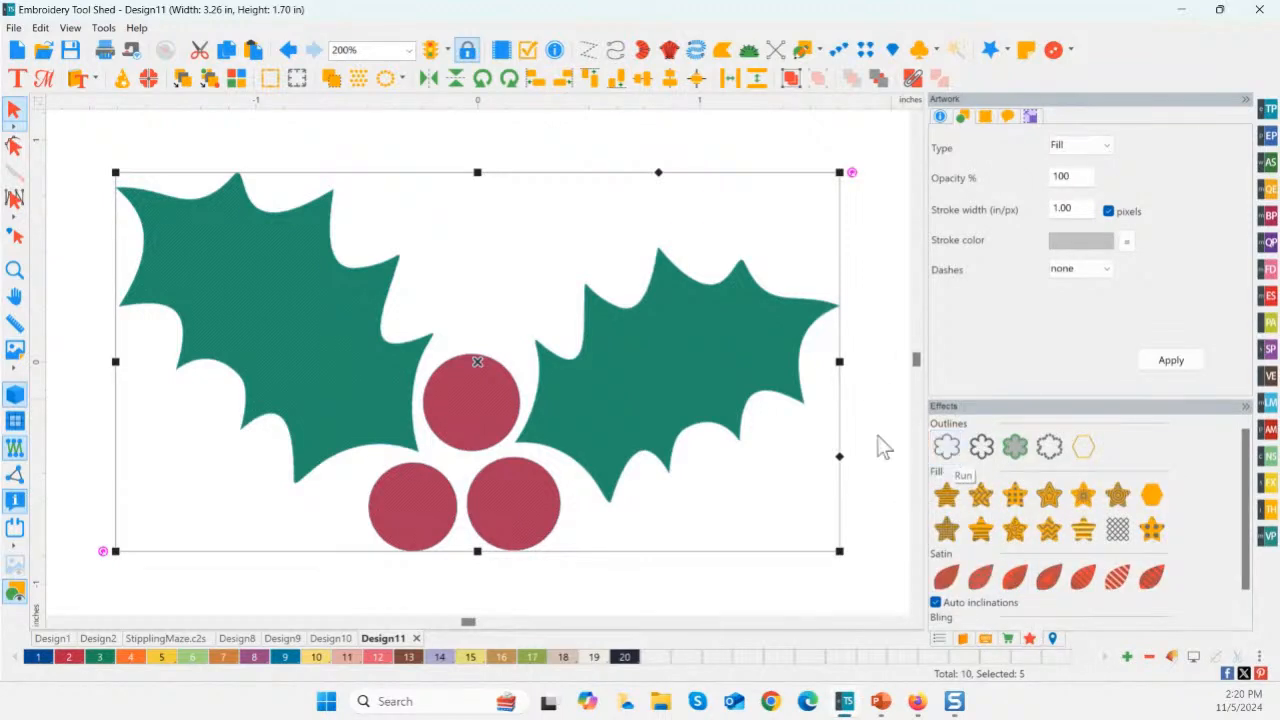
pyautogui.rightClick(670, 383)
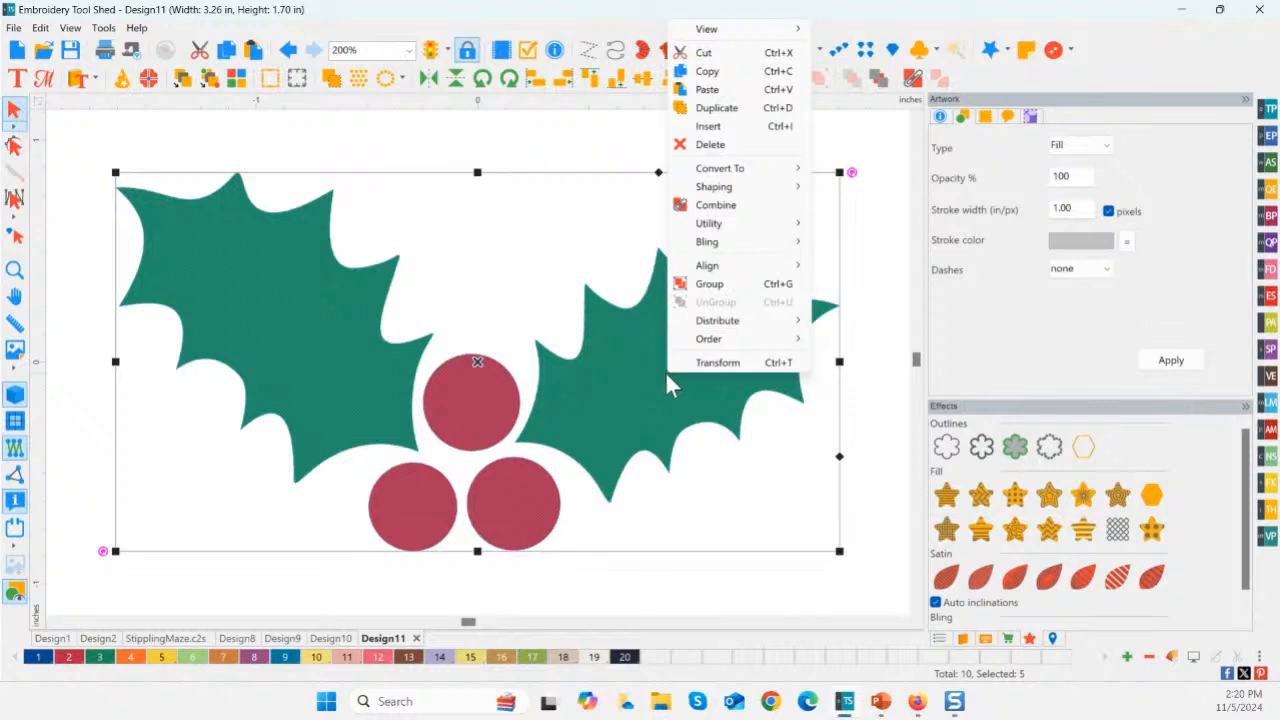
pyautogui.moveTo(727, 175)
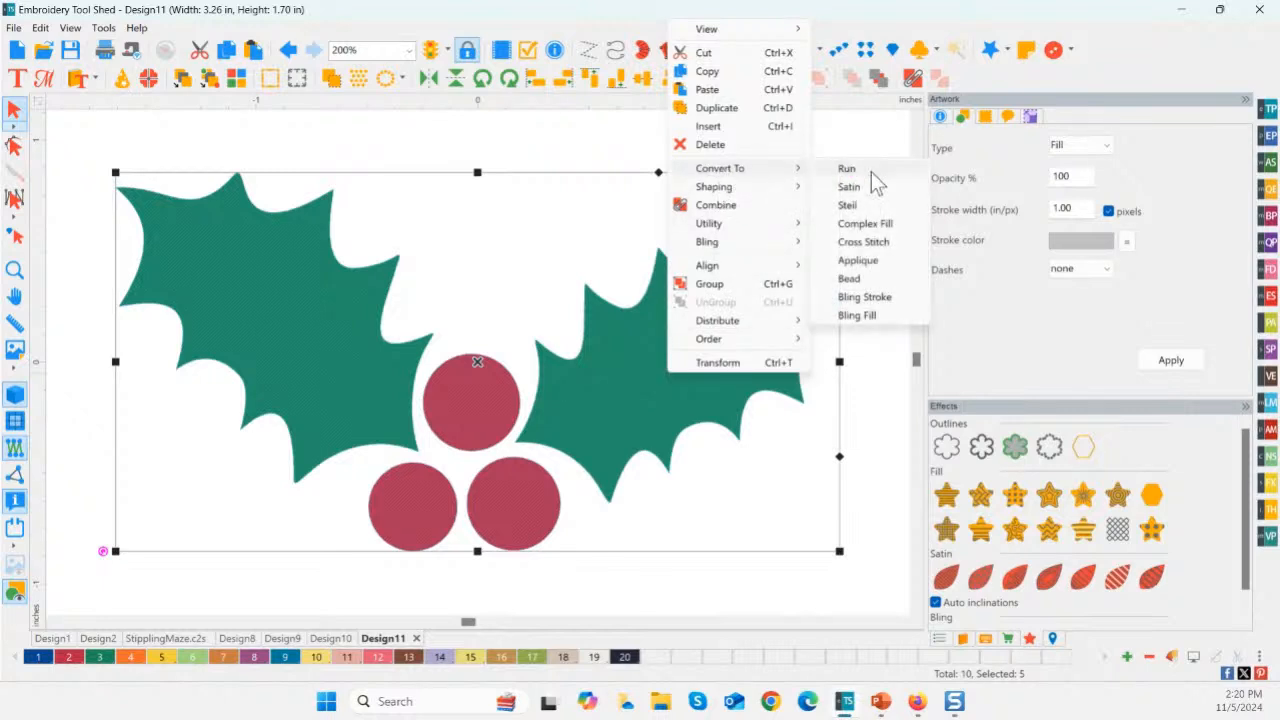
pyautogui.click(862, 170)
pyautogui.click(938, 636)
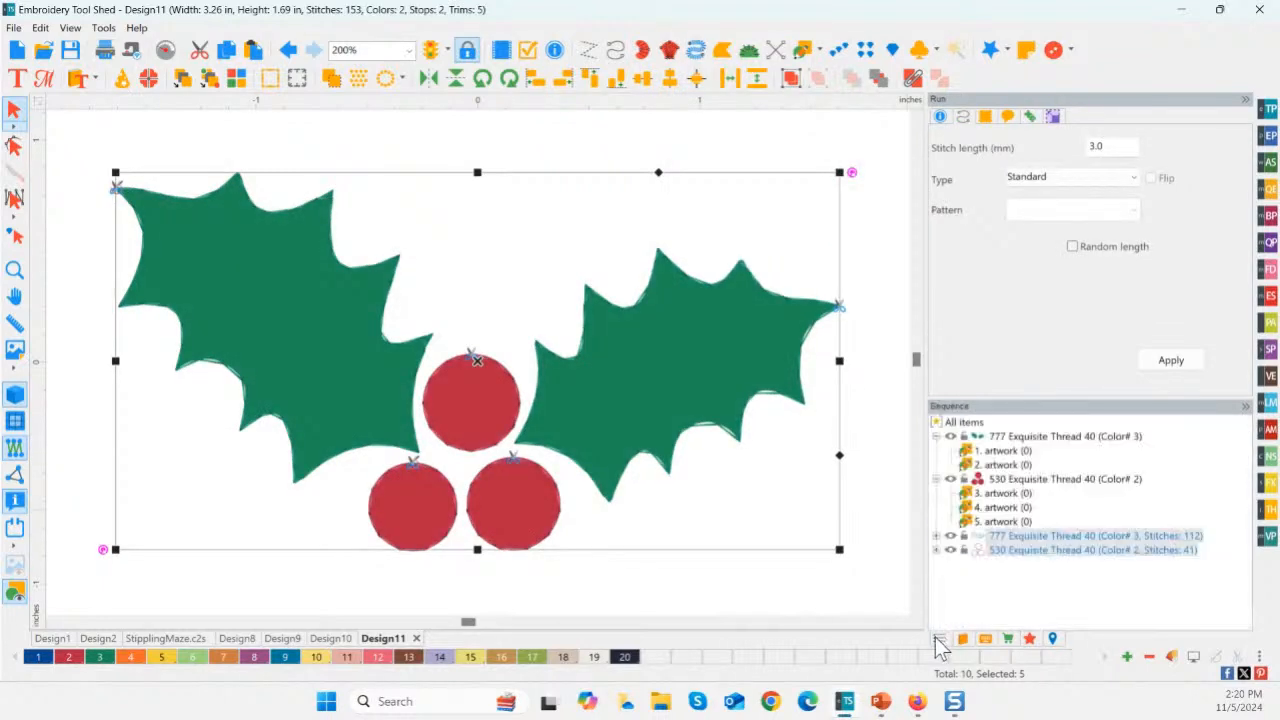
# - Hide and show the artwork and run outline color groups in turn to compare the two sets of holly shapes
pyautogui.click(951, 537)
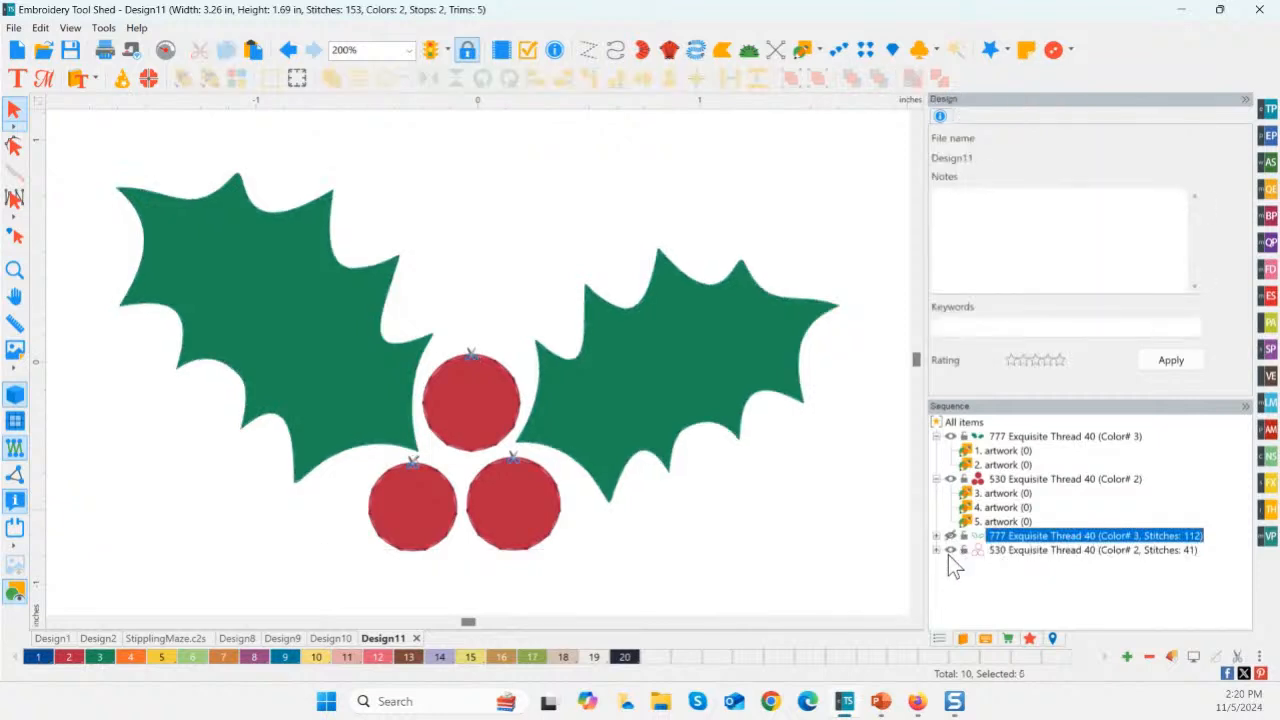
pyautogui.click(950, 550)
pyautogui.click(950, 537)
pyautogui.click(953, 550)
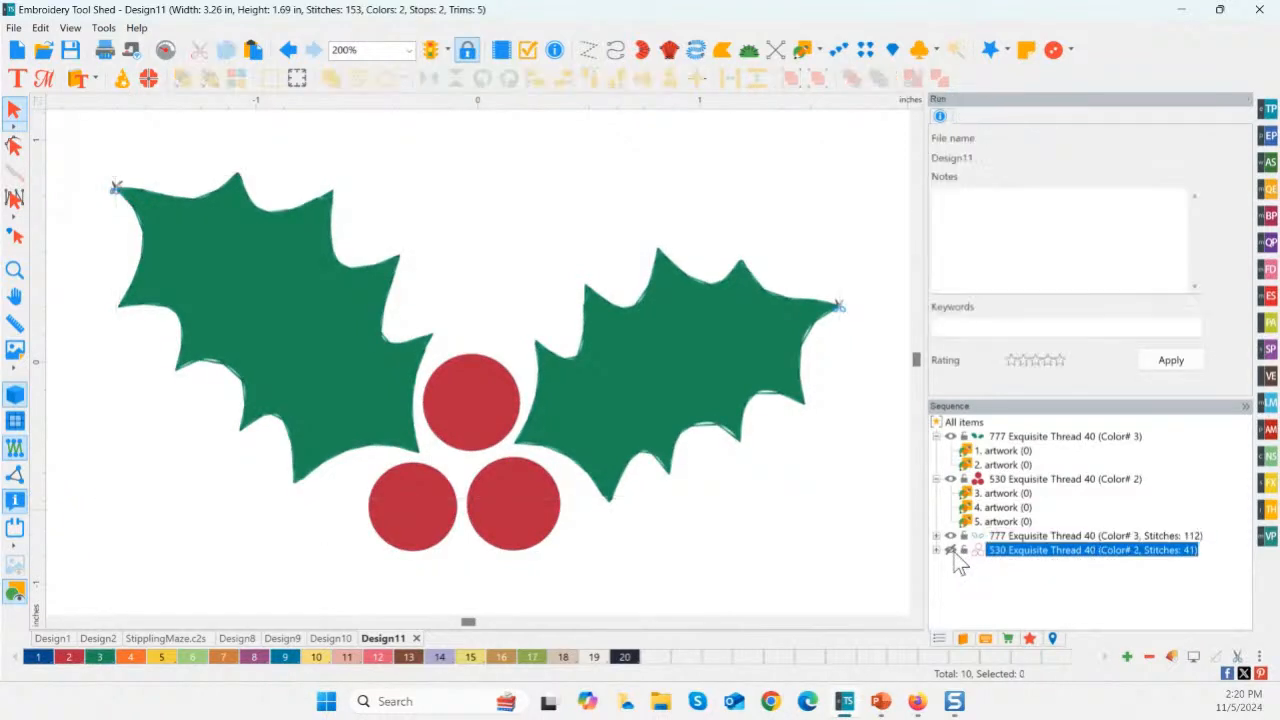
pyautogui.click(950, 479)
pyautogui.click(952, 427)
pyautogui.click(951, 437)
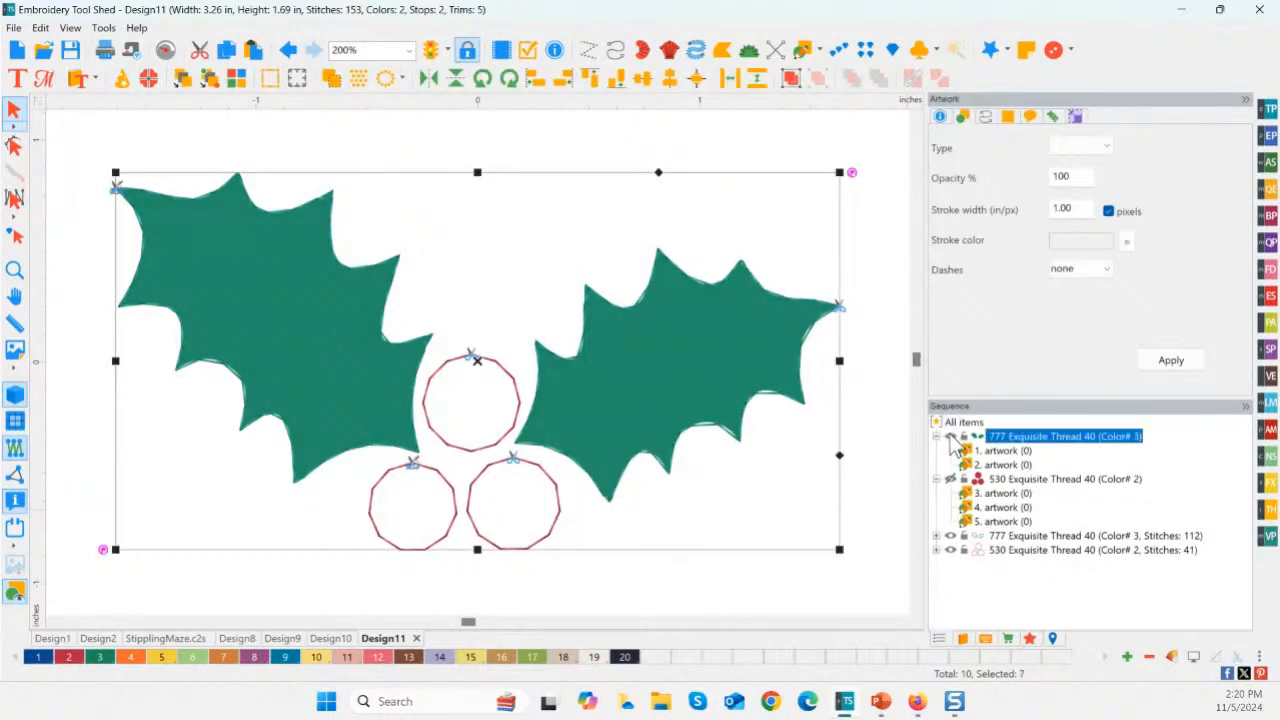
pyautogui.click(950, 537)
pyautogui.click(950, 550)
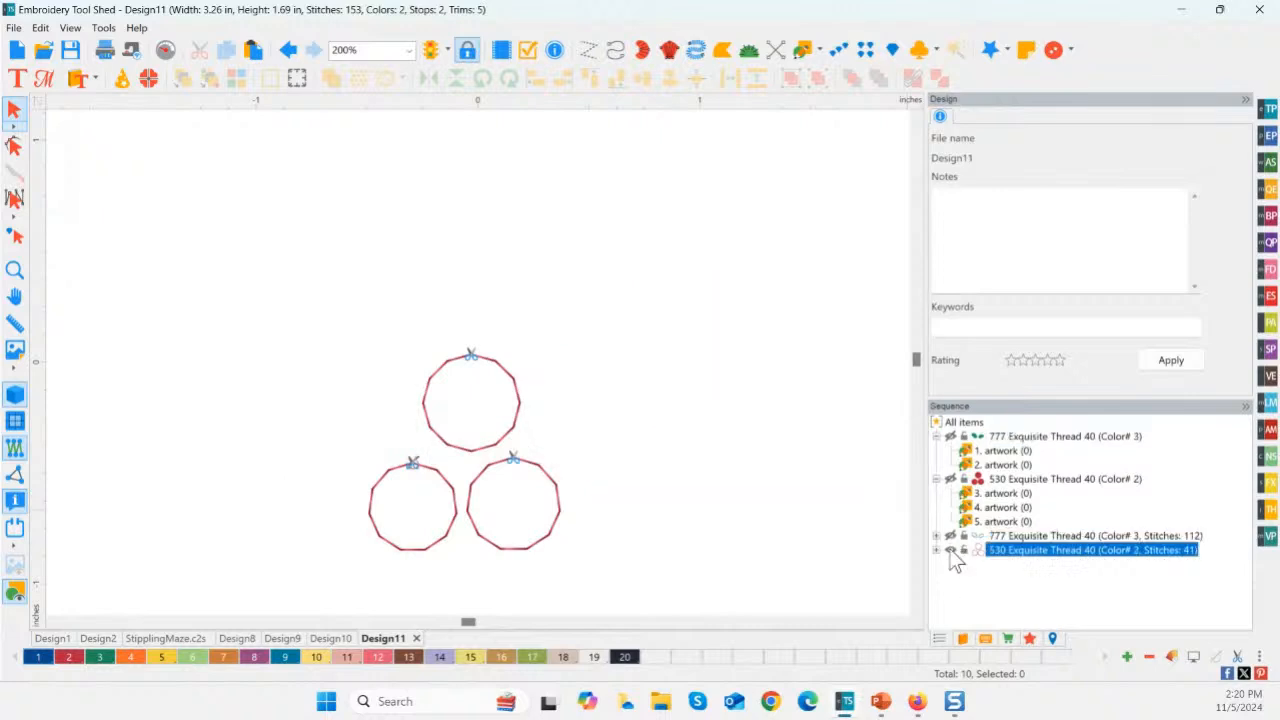
pyautogui.click(950, 479)
pyautogui.click(950, 437)
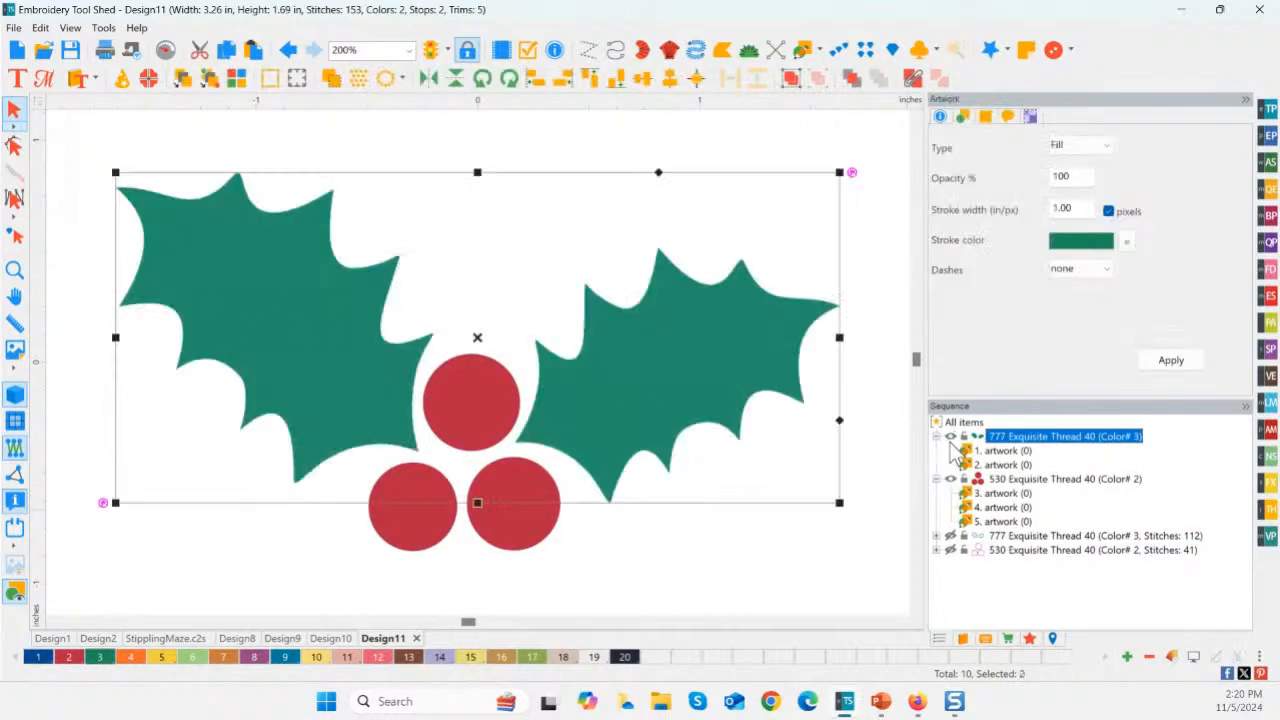
pyautogui.click(950, 550)
pyautogui.click(950, 536)
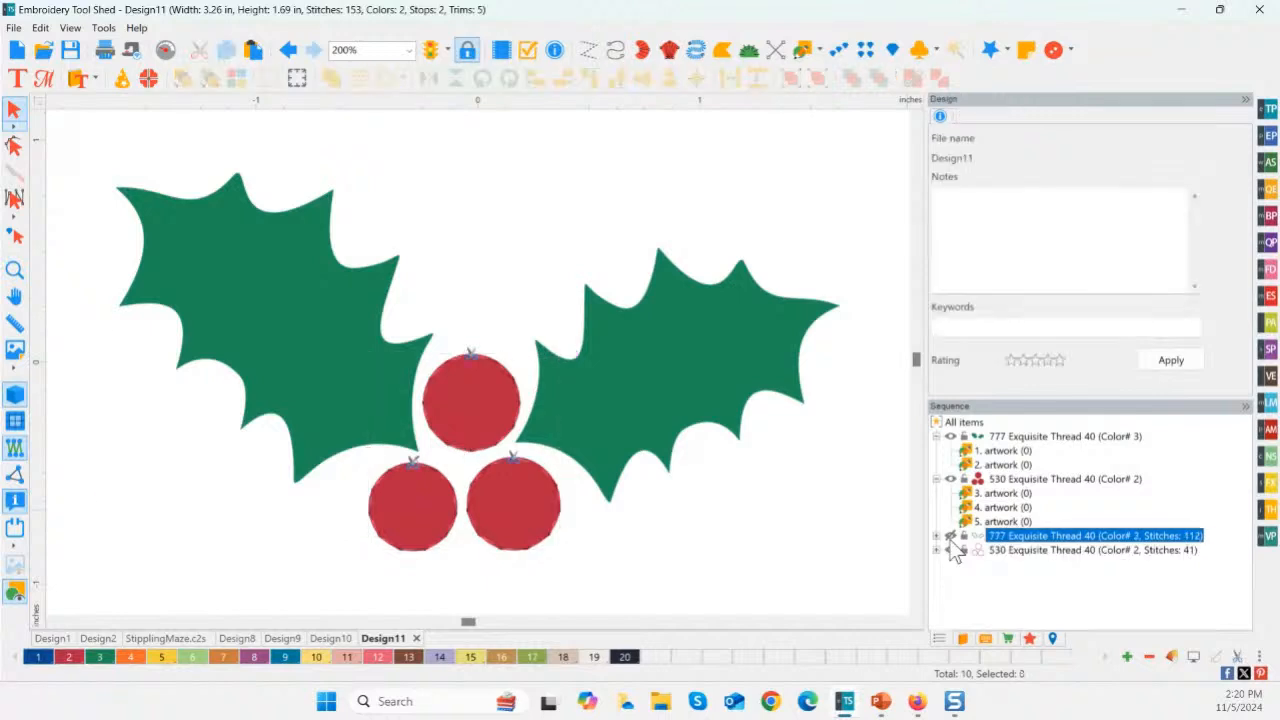
# - Group the green leaf outlines and the red berry outlines together
pyautogui.click(1052, 574)
pyautogui.click(1011, 549)
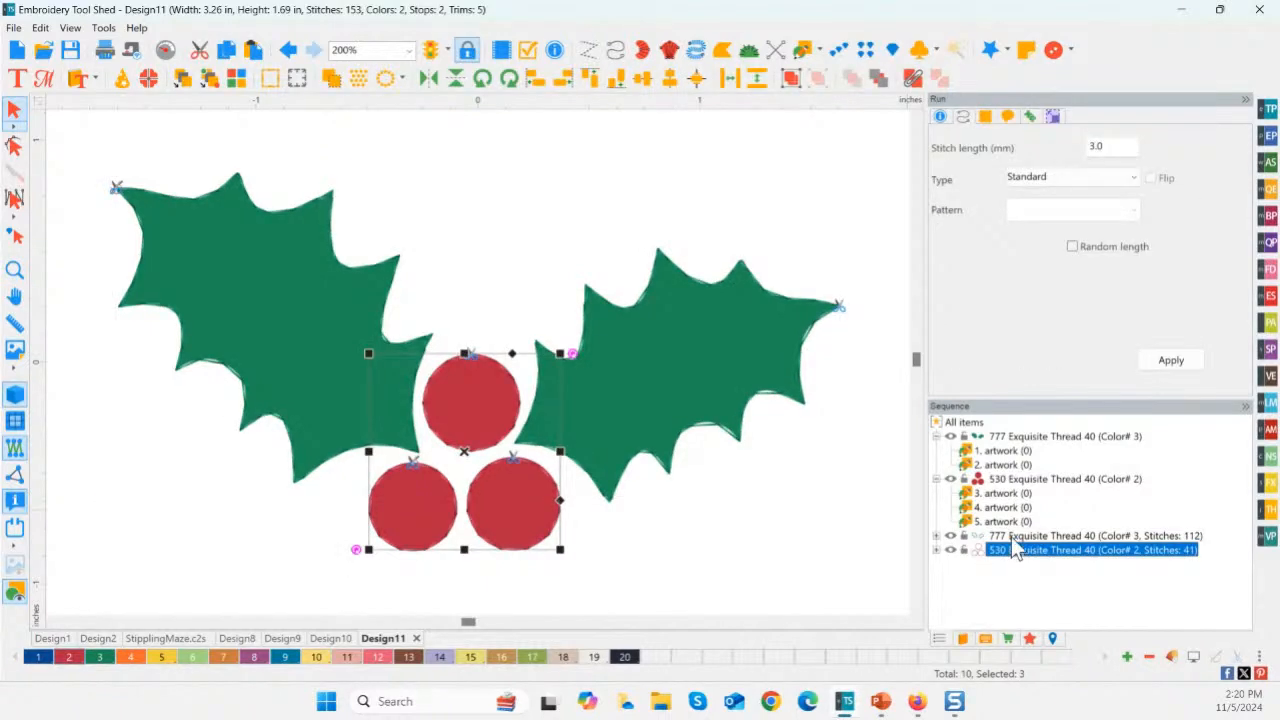
pyautogui.keyDown('shift'); pyautogui.click(1011, 537); pyautogui.keyUp('shift')
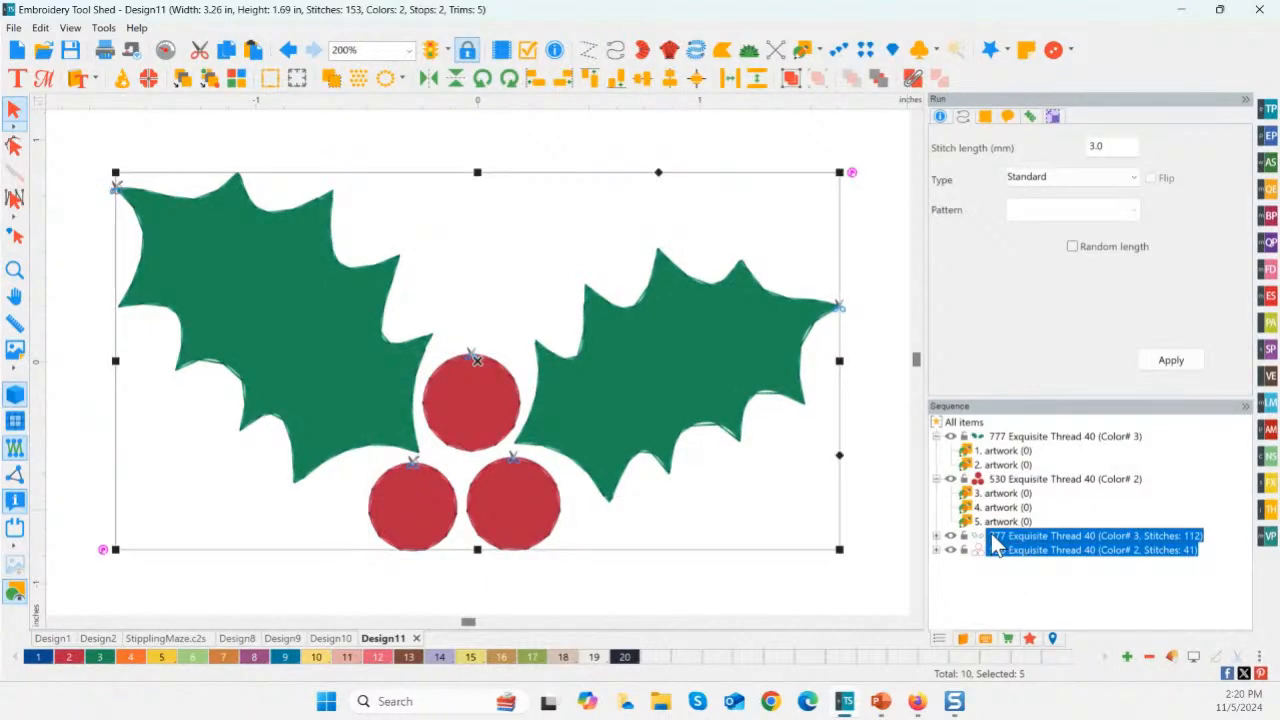
pyautogui.hotkey('ctrl', 'g')
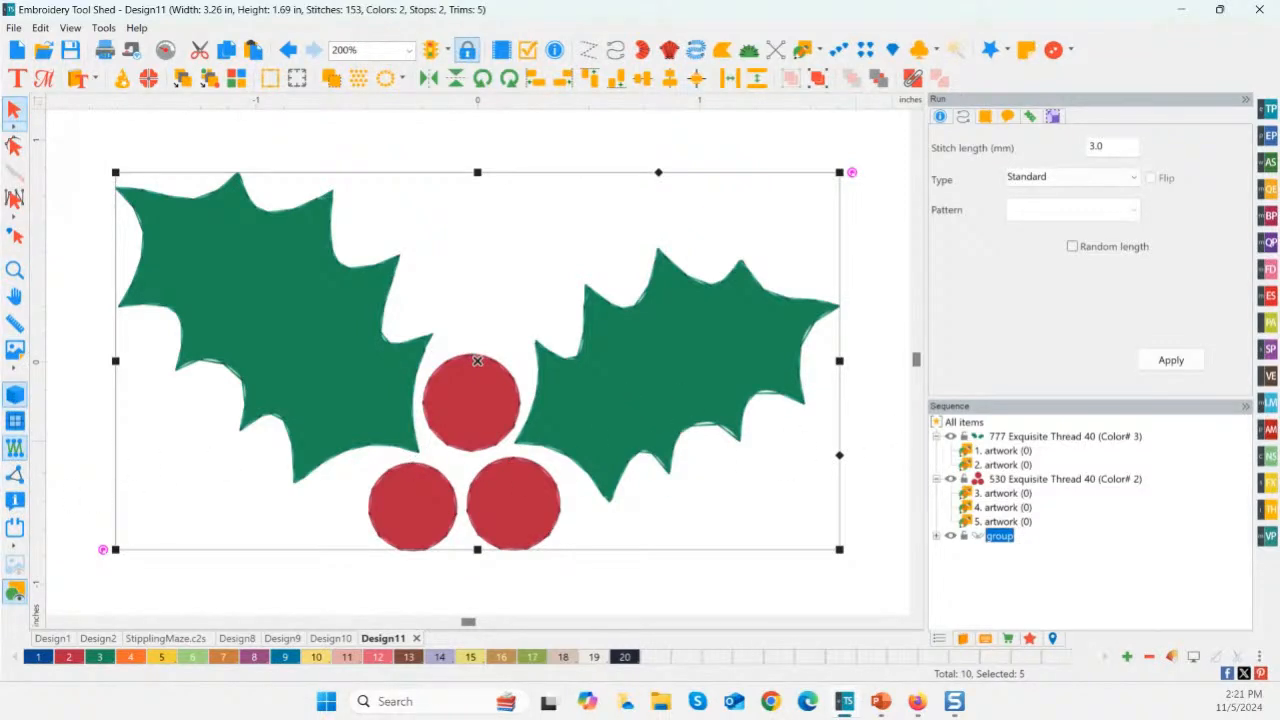
# - Convert the artwork of both leaves and all three berries to Shape Echo fills using the diamond shape 101
pyautogui.click(14, 503)
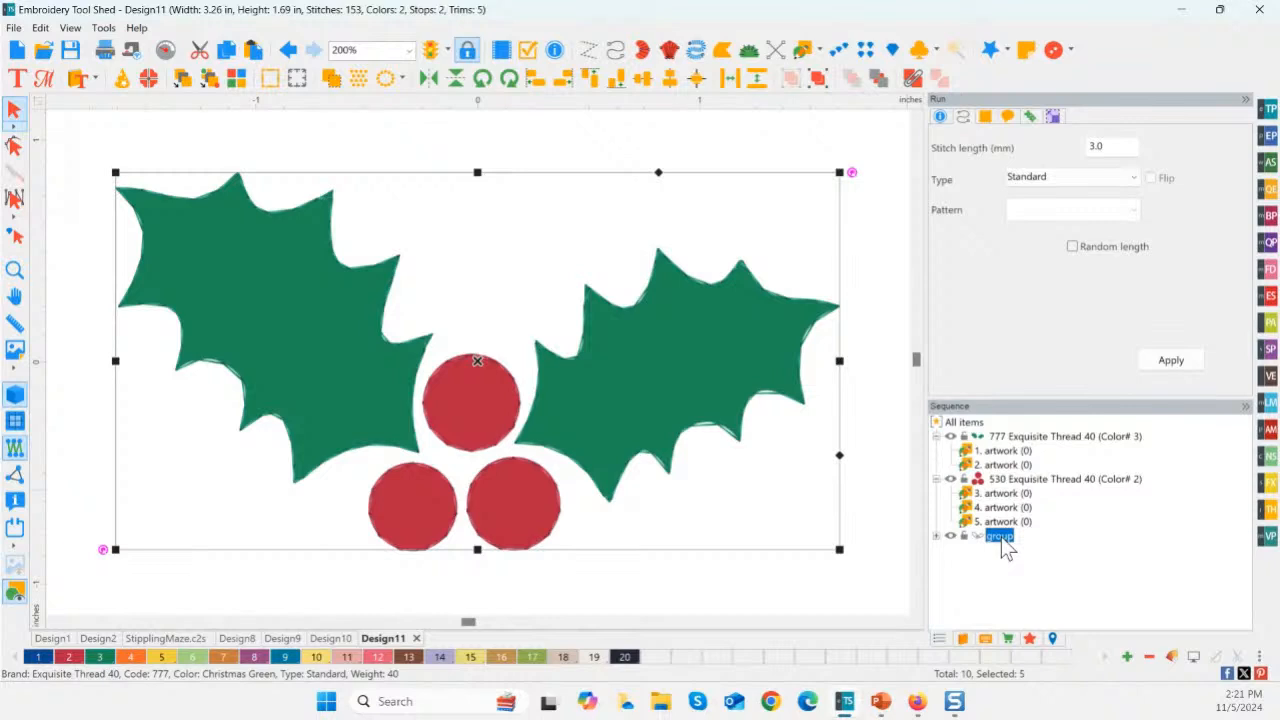
pyautogui.click(1000, 437)
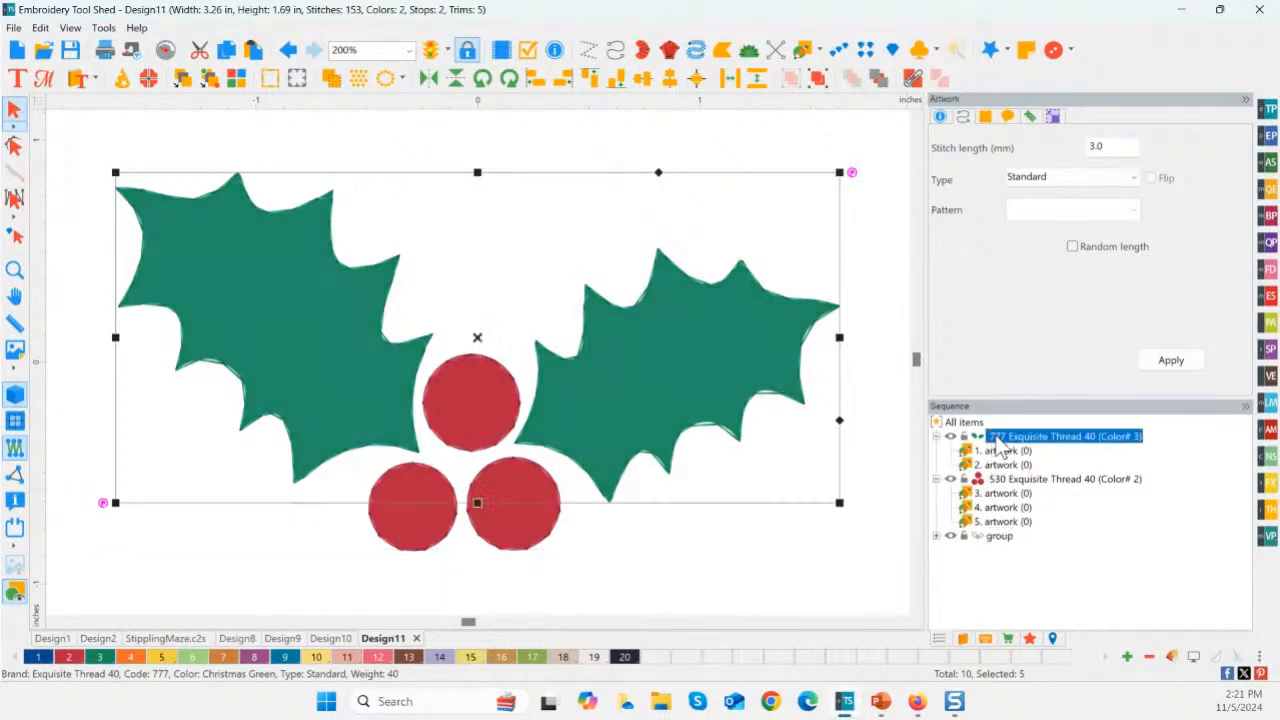
pyautogui.keyDown('ctrl'); pyautogui.click(1008, 481); pyautogui.keyUp('ctrl')
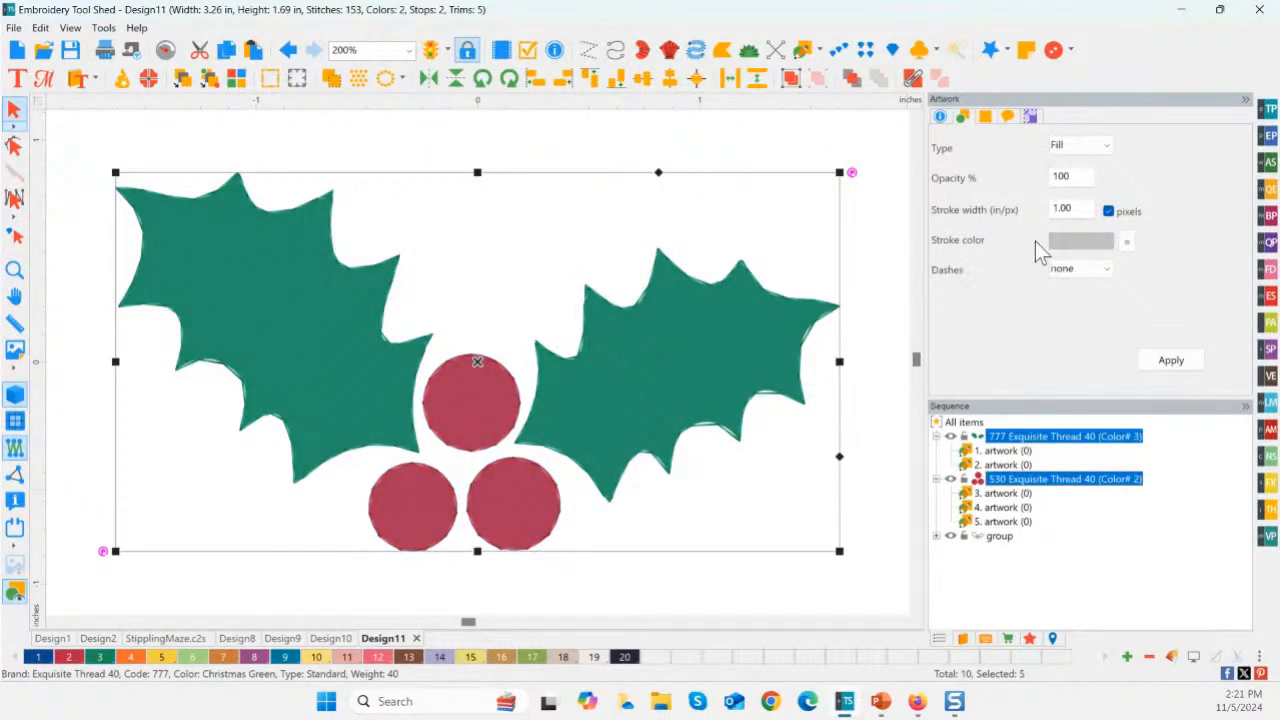
pyautogui.click(1268, 195)
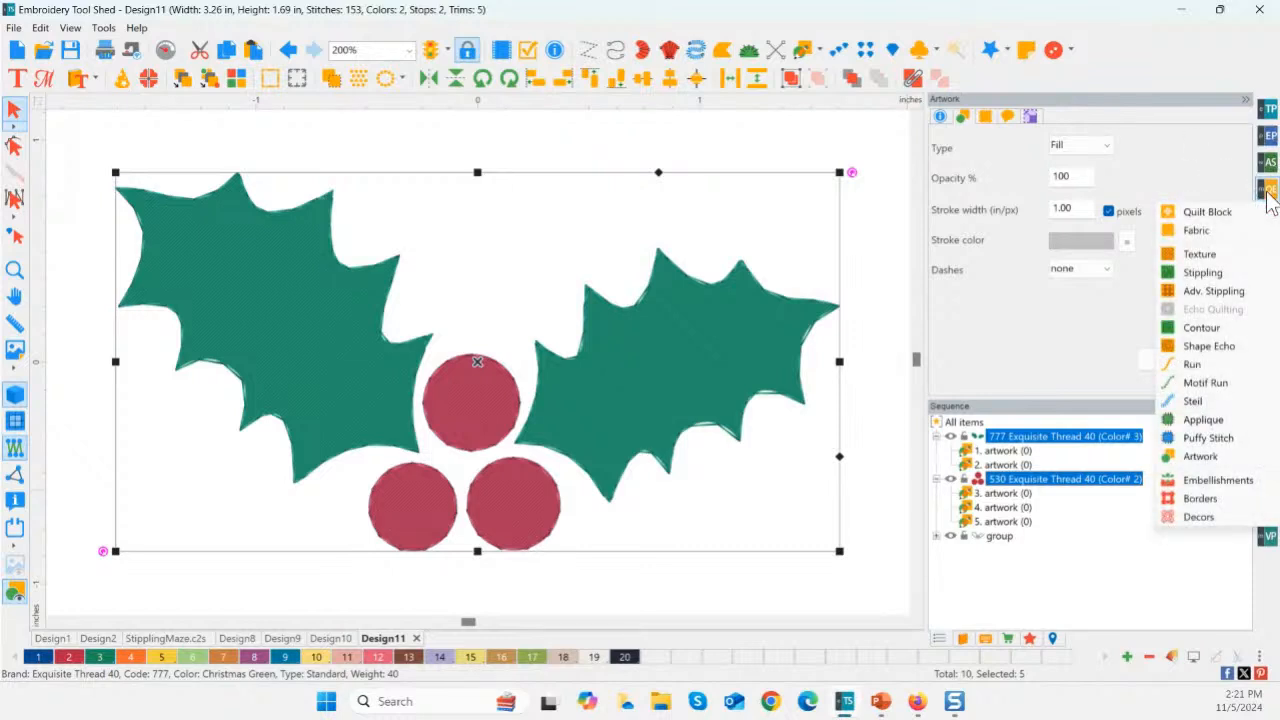
pyautogui.click(1200, 348)
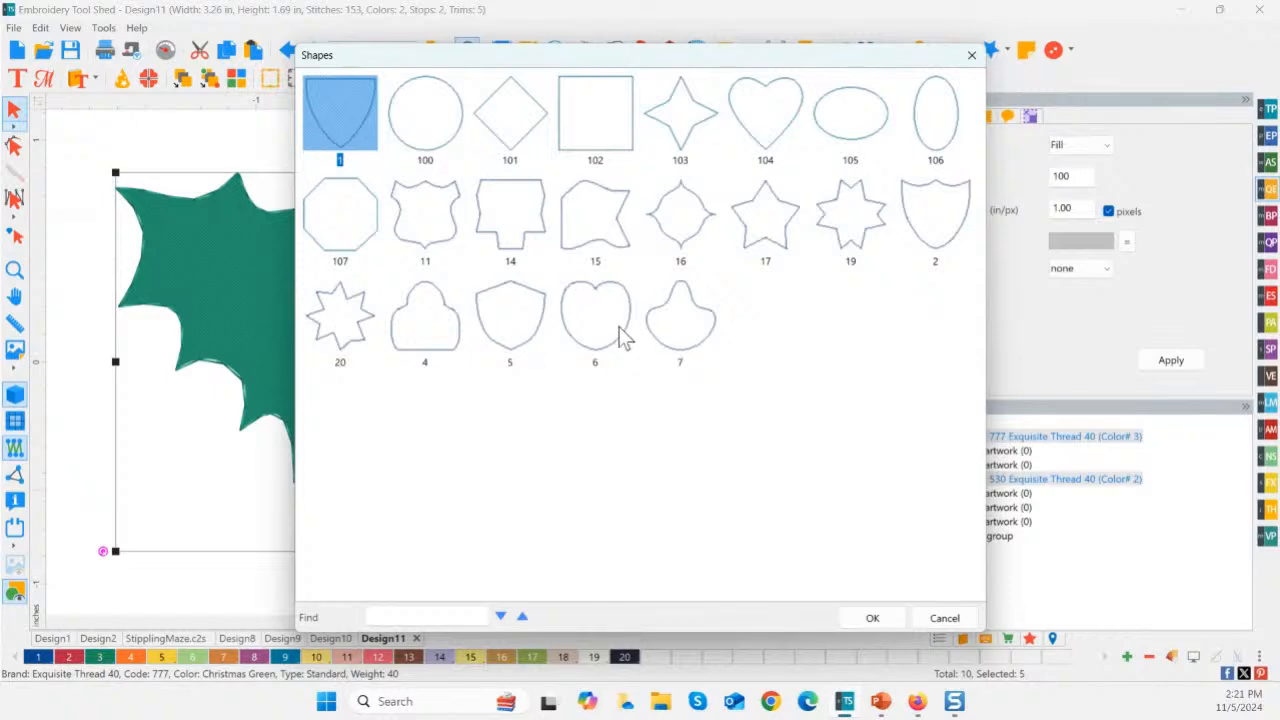
pyautogui.click(501, 149)
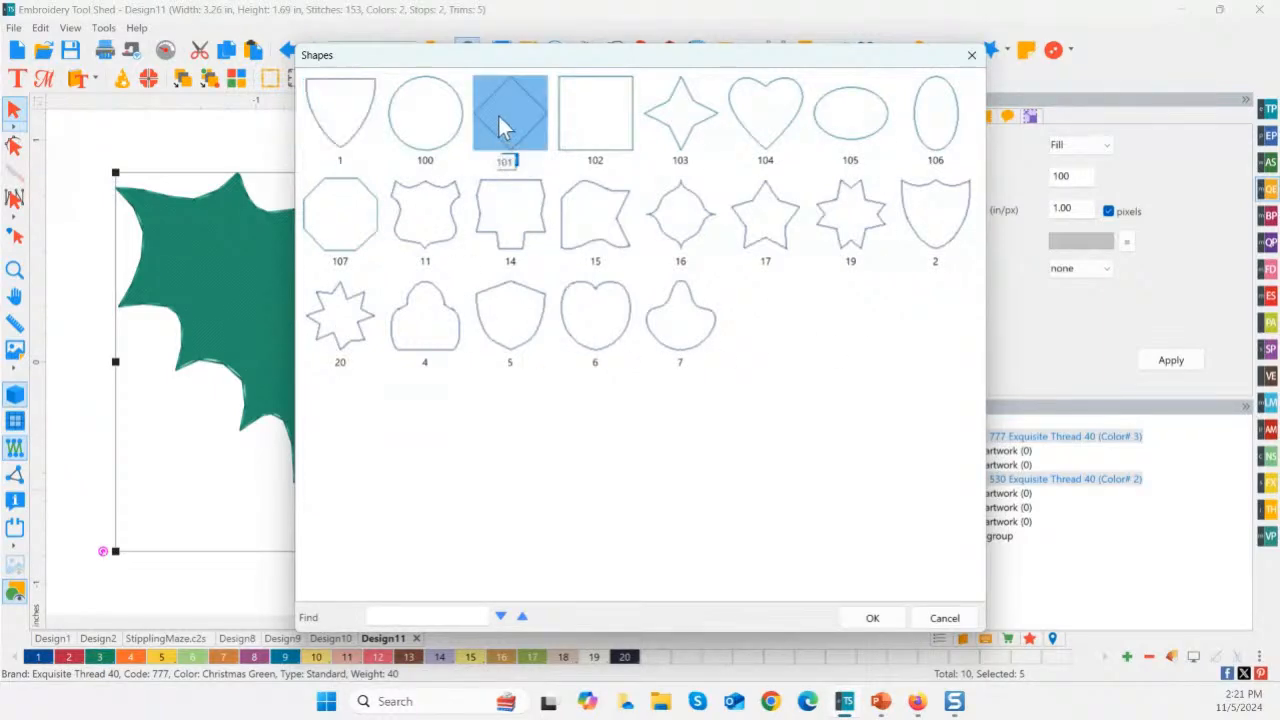
pyautogui.doubleClick(504, 127)
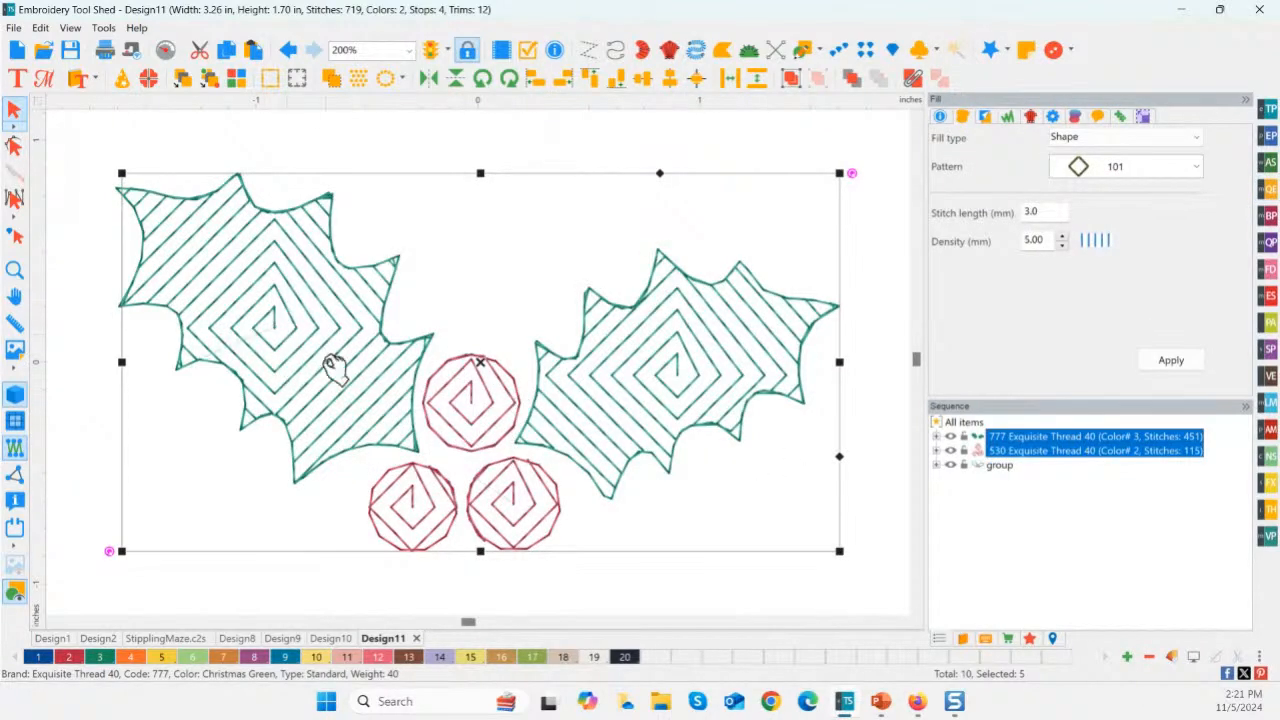
# - Set the fill density of the leaf and berry shape fills to 2 mm
pyautogui.doubleClick(1040, 240)
pyautogui.write('2')
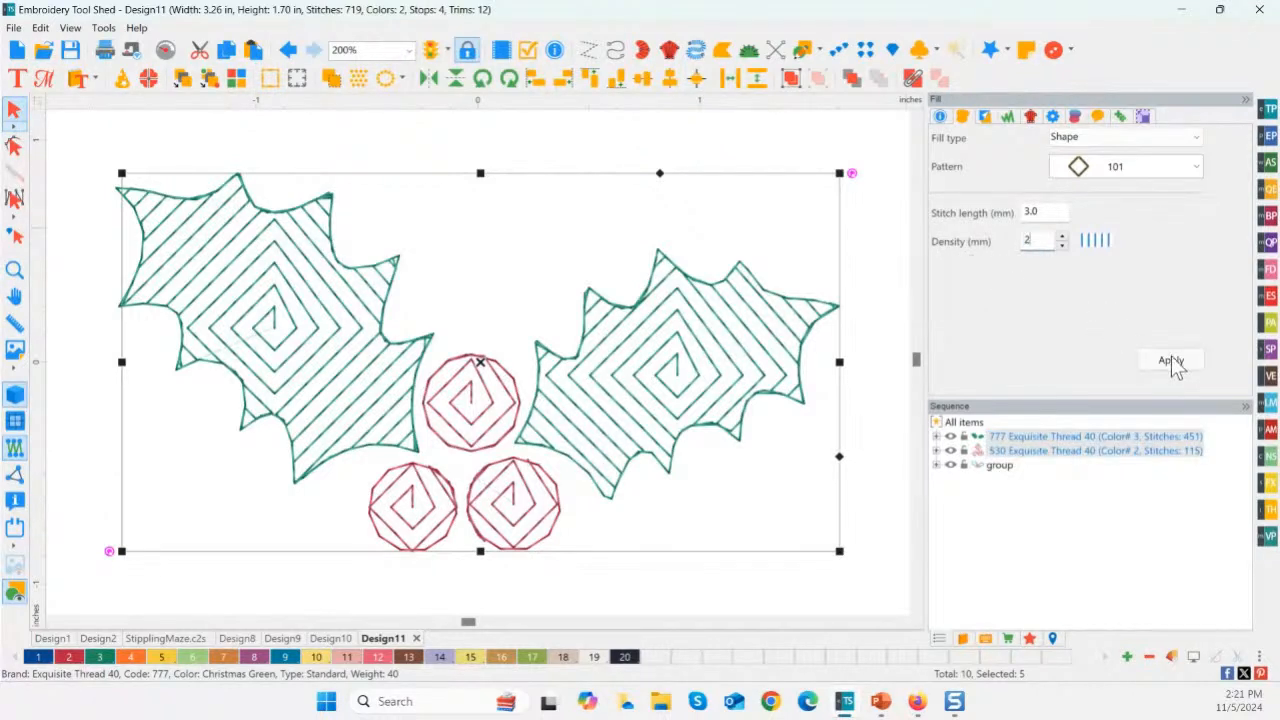
pyautogui.click(1171, 361)
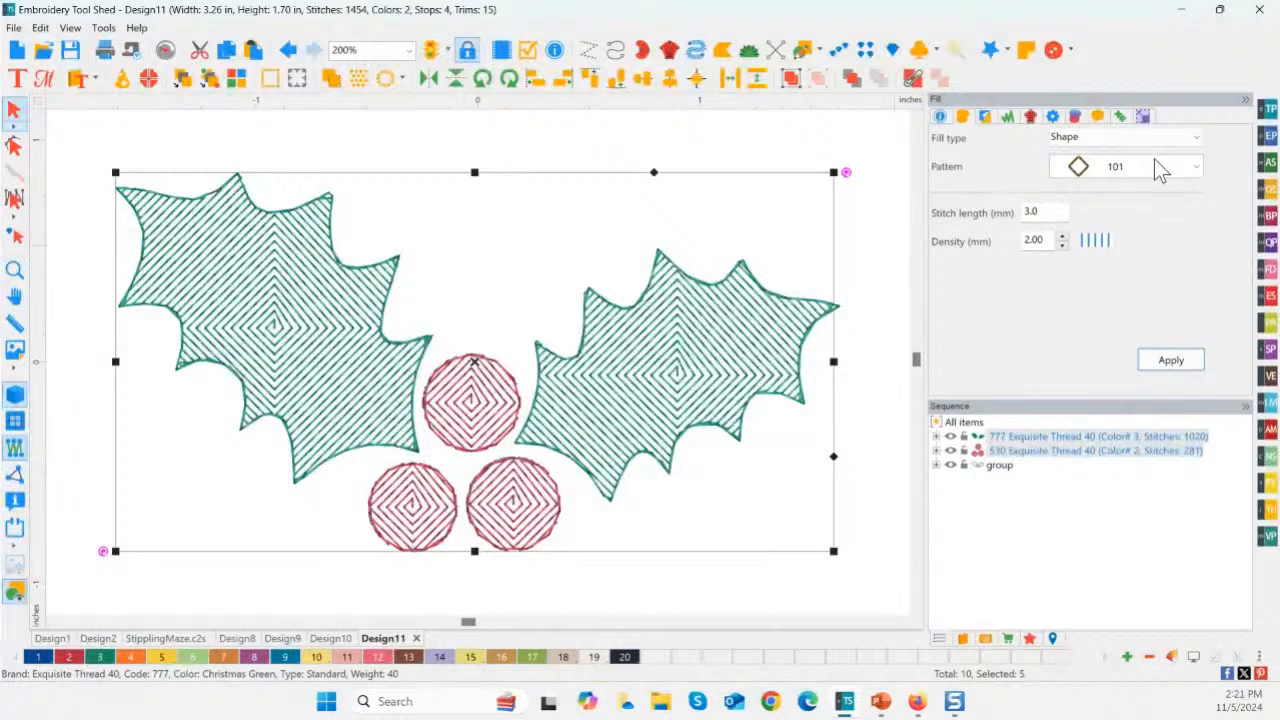
# - Move the left leaf's echo centre point outside the leaf, well above the top berry, so its fill lines run diagonally
pyautogui.click(14, 147)
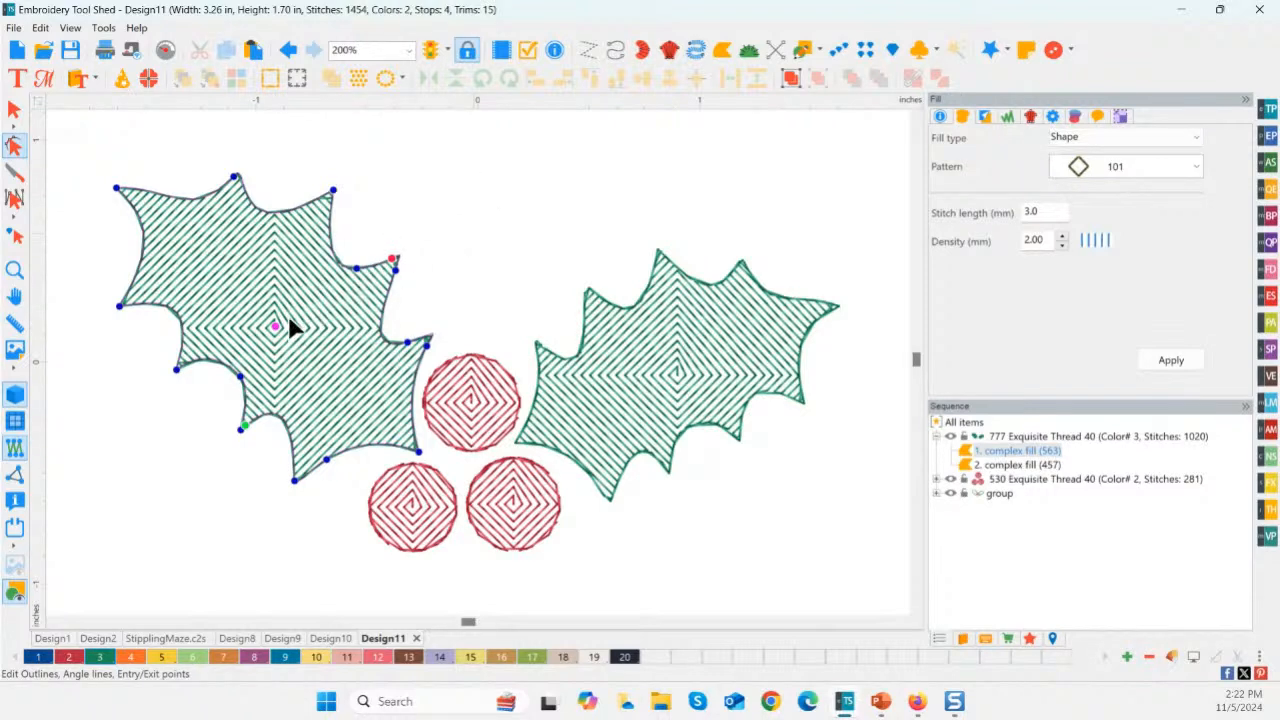
pyautogui.moveTo(276, 329); pyautogui.dragTo(469, 213)
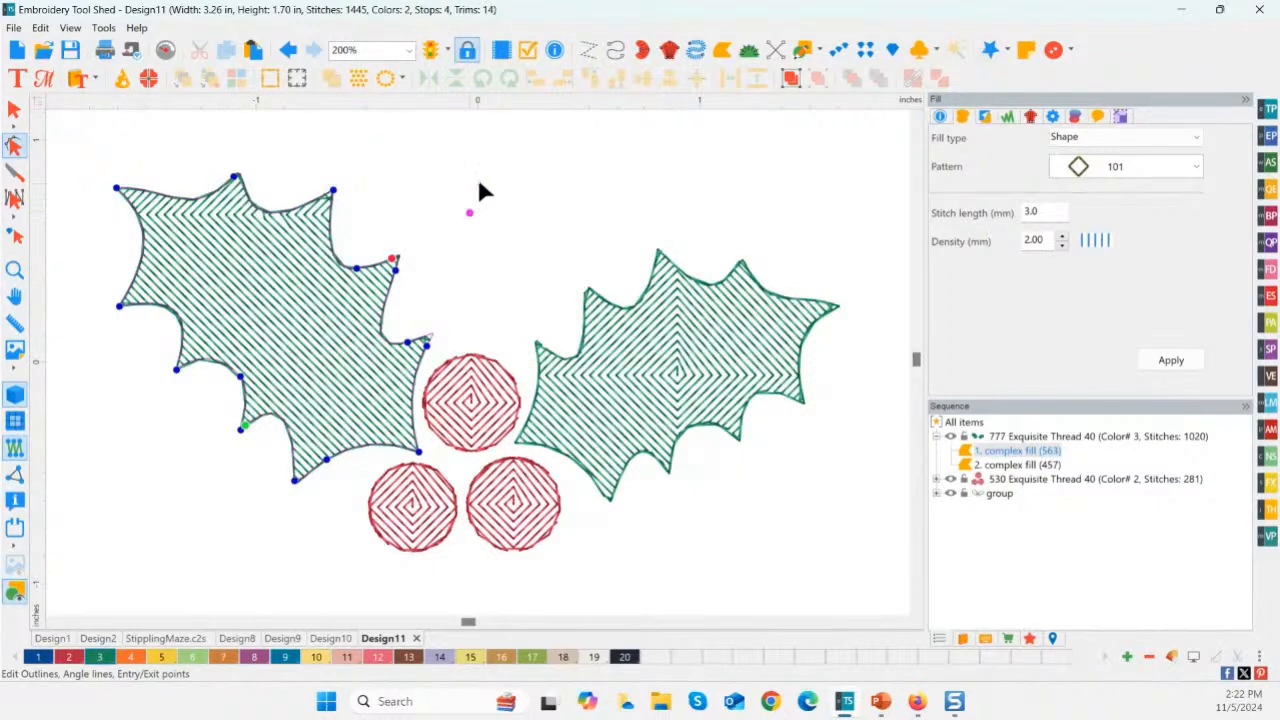
pyautogui.moveTo(470, 218); pyautogui.dragTo(486, 114)
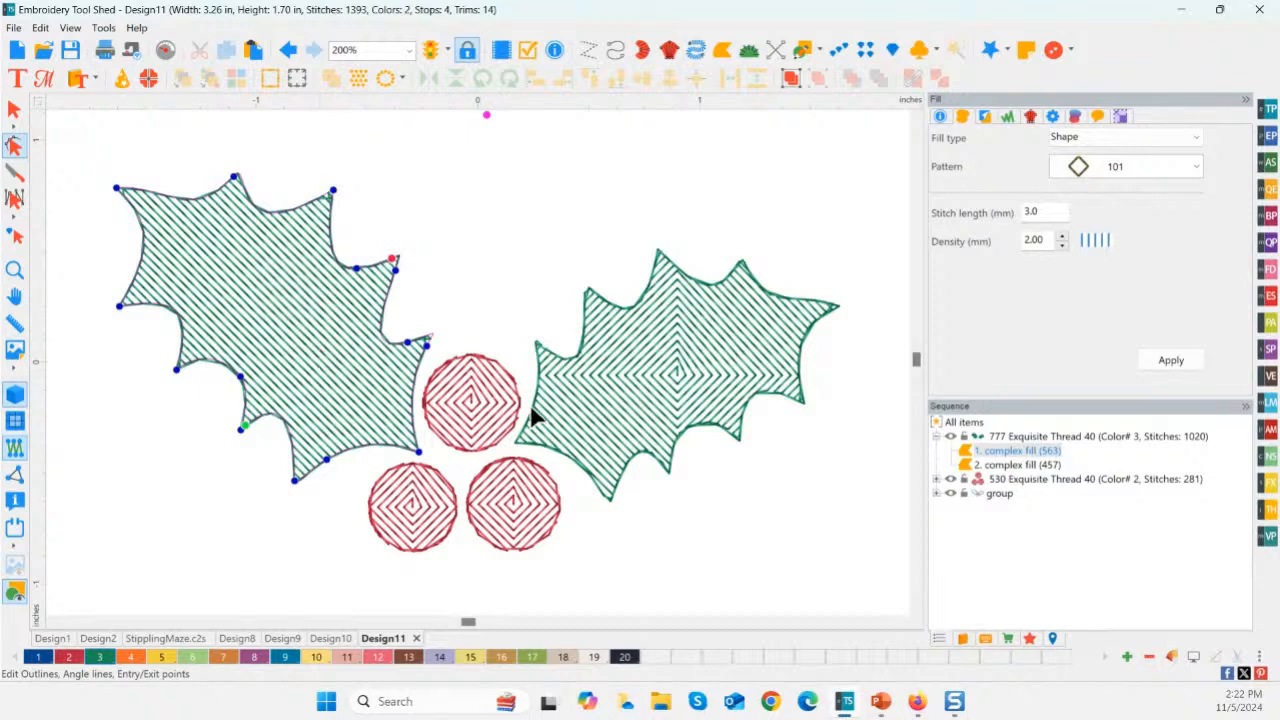
# - Move the top berry's echo centre point outside the berry, up beside the right leaf's upper edge
pyautogui.click(491, 435)
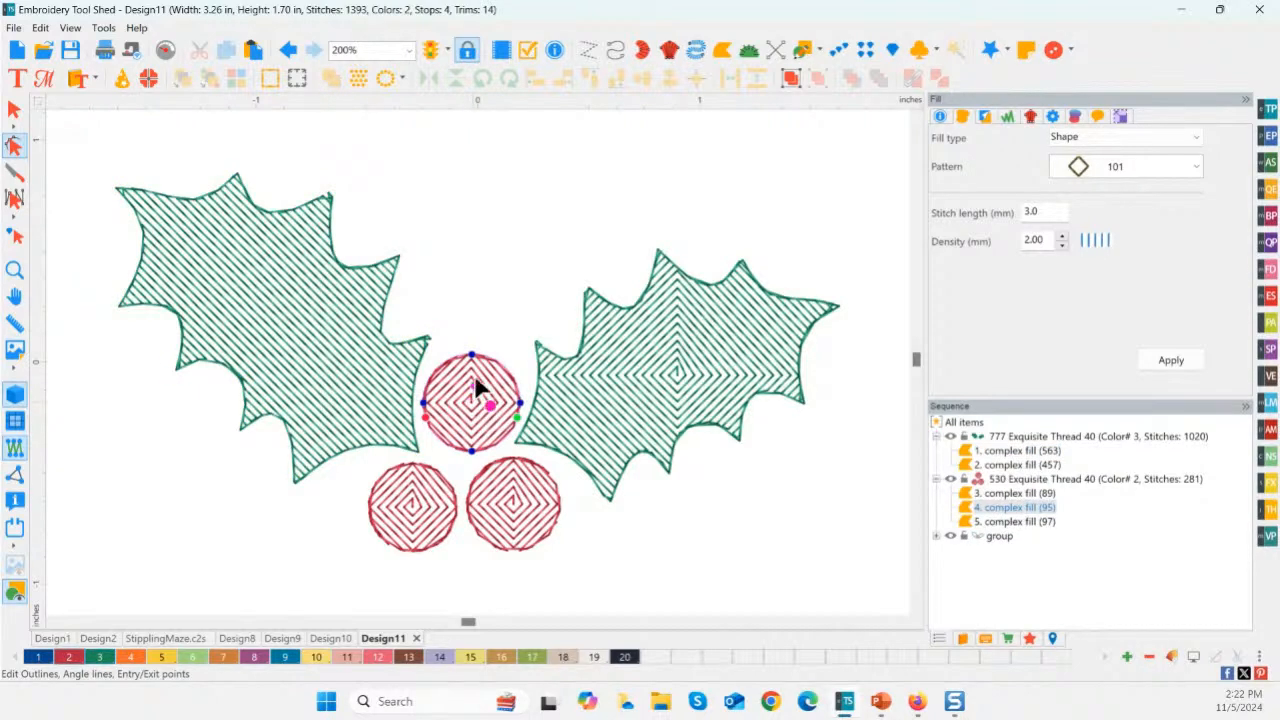
pyautogui.moveTo(478, 386); pyautogui.dragTo(487, 292)
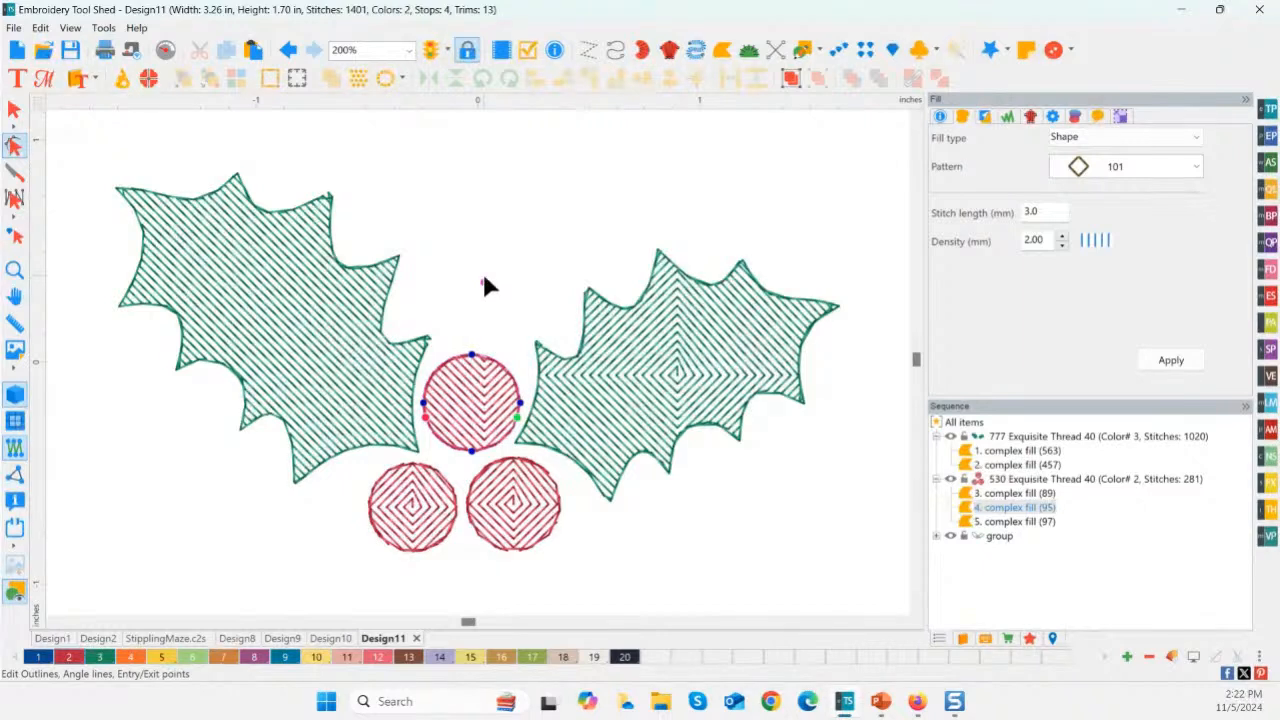
pyautogui.moveTo(481, 281); pyautogui.dragTo(481, 188)
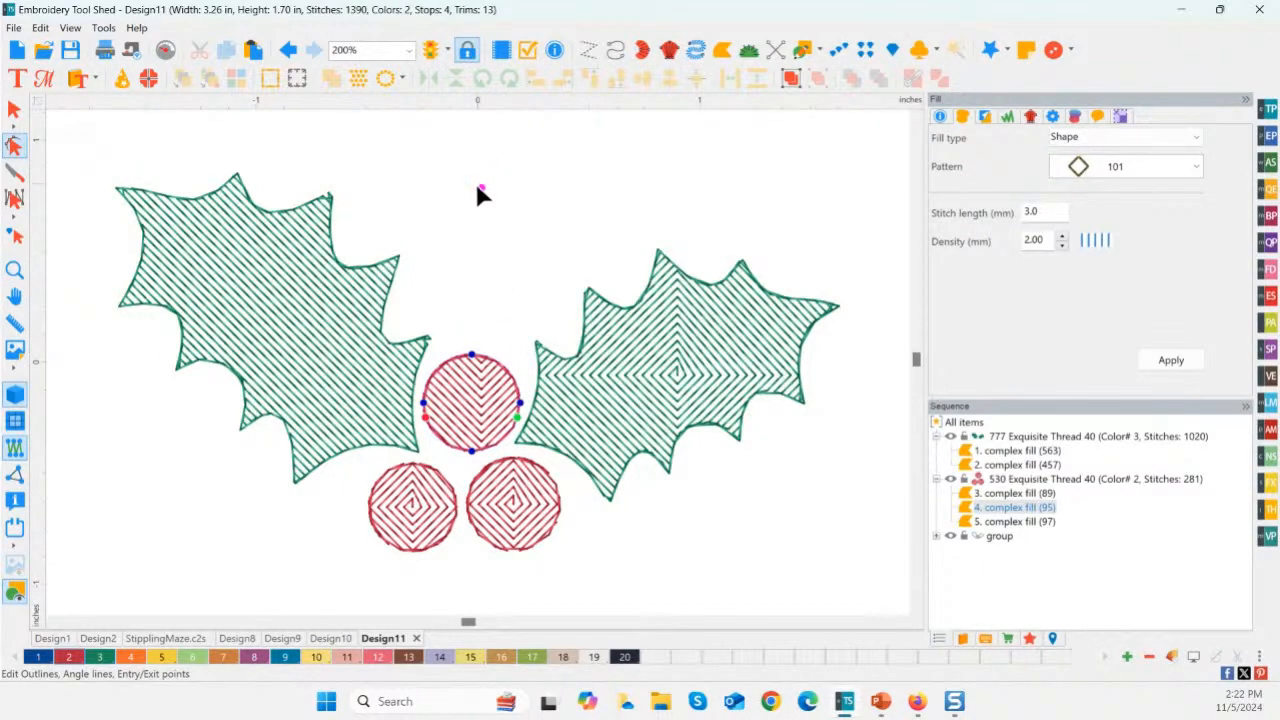
pyautogui.moveTo(499, 211); pyautogui.dragTo(570, 294)
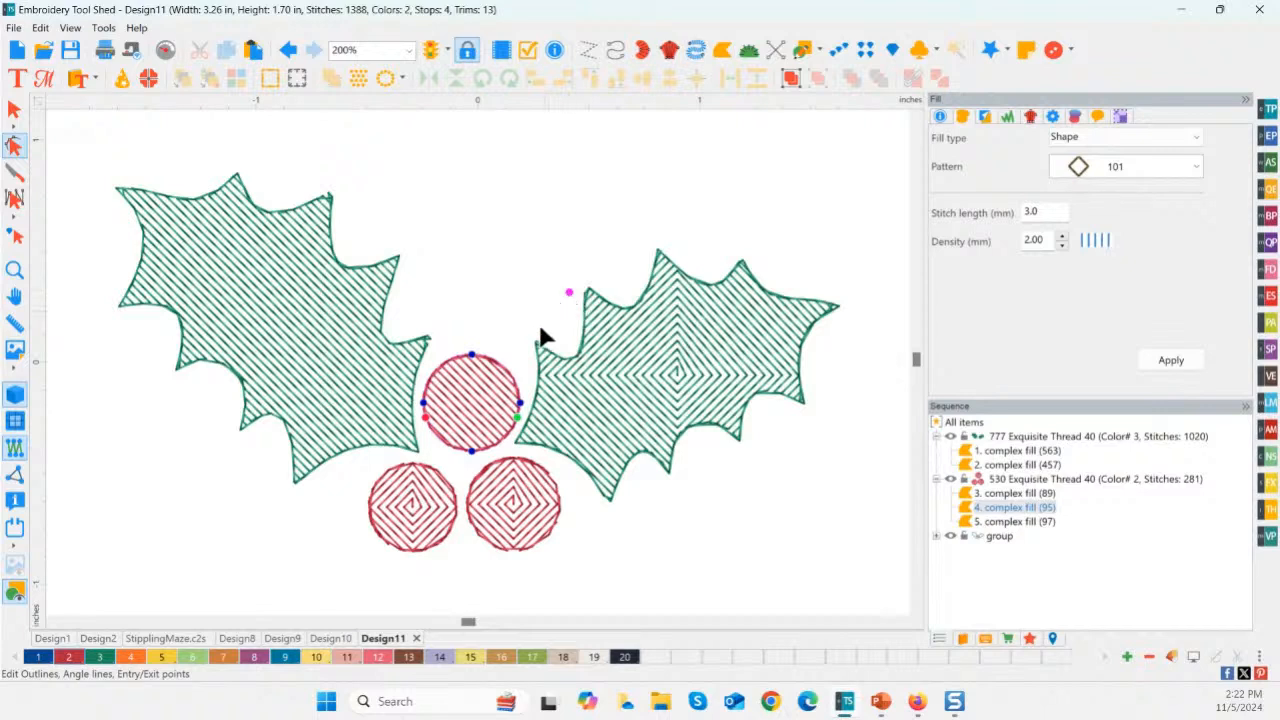
pyautogui.click(549, 537)
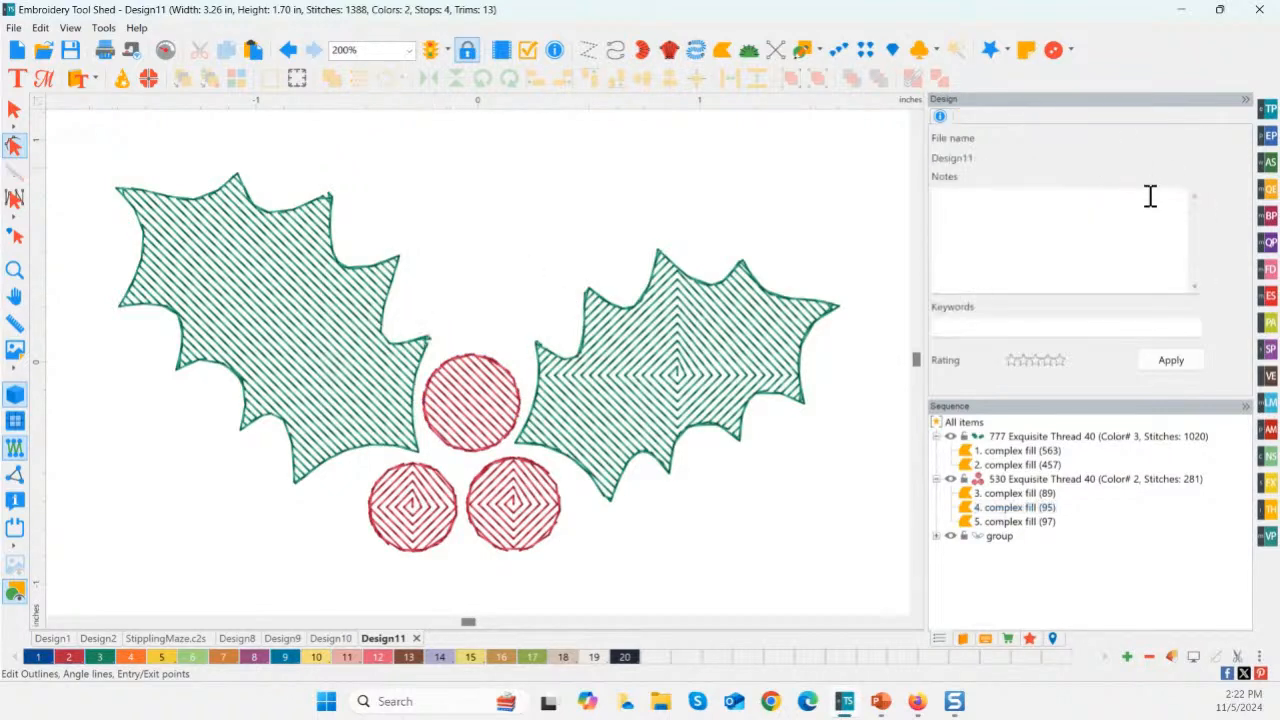
pyautogui.click(291, 297)
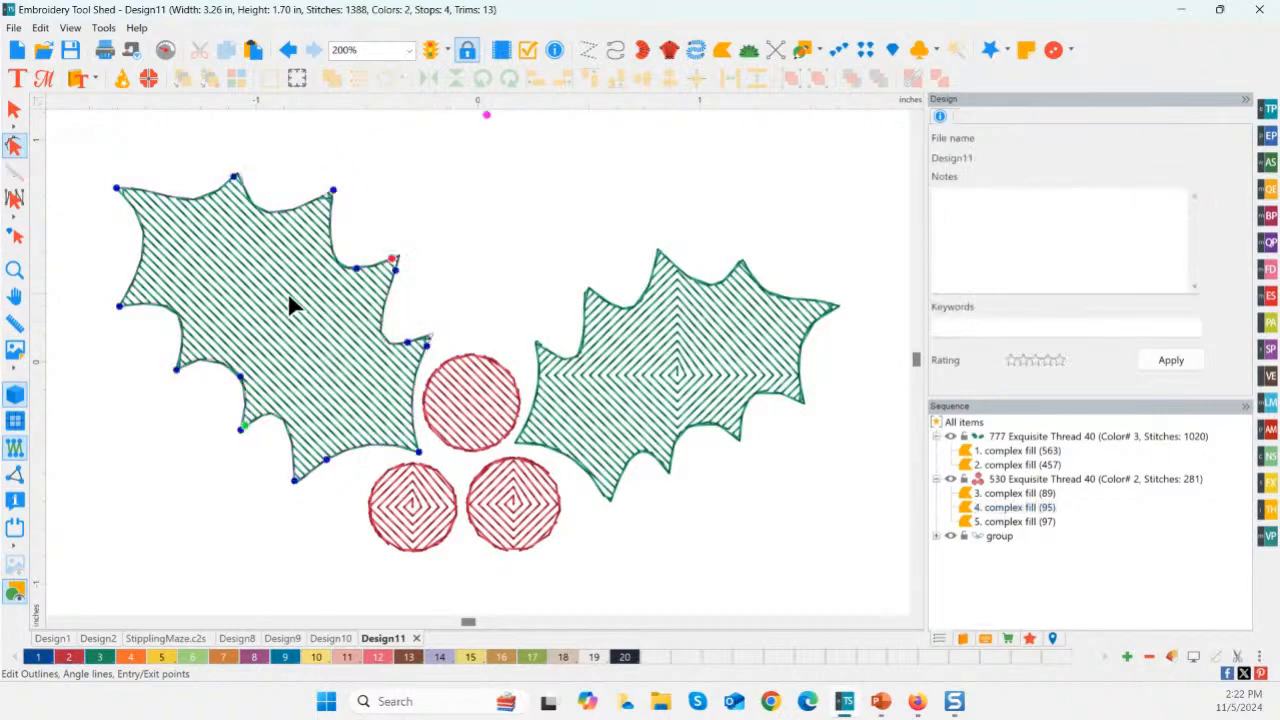
# - Change the right leaf's fill pattern to ellipse 105 and move its echo centre outside the leaf, to its lower right
pyautogui.click(14, 112)
pyautogui.click(651, 380)
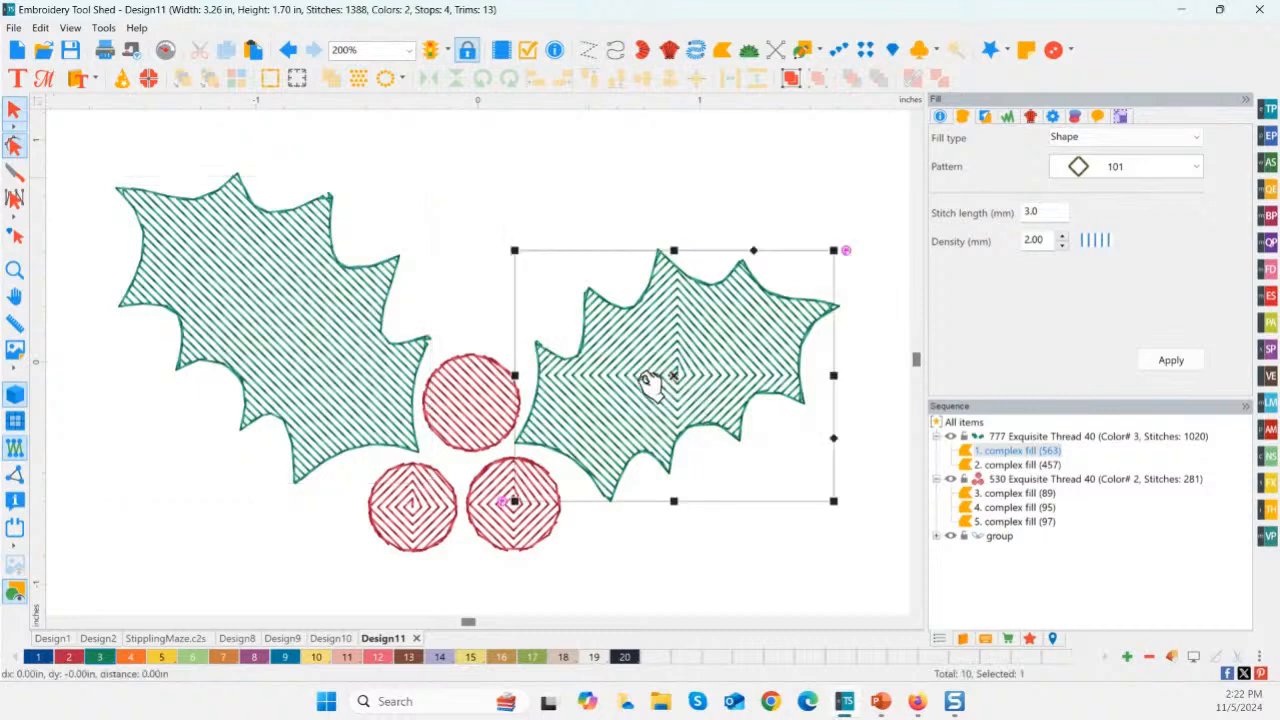
pyautogui.click(1127, 168)
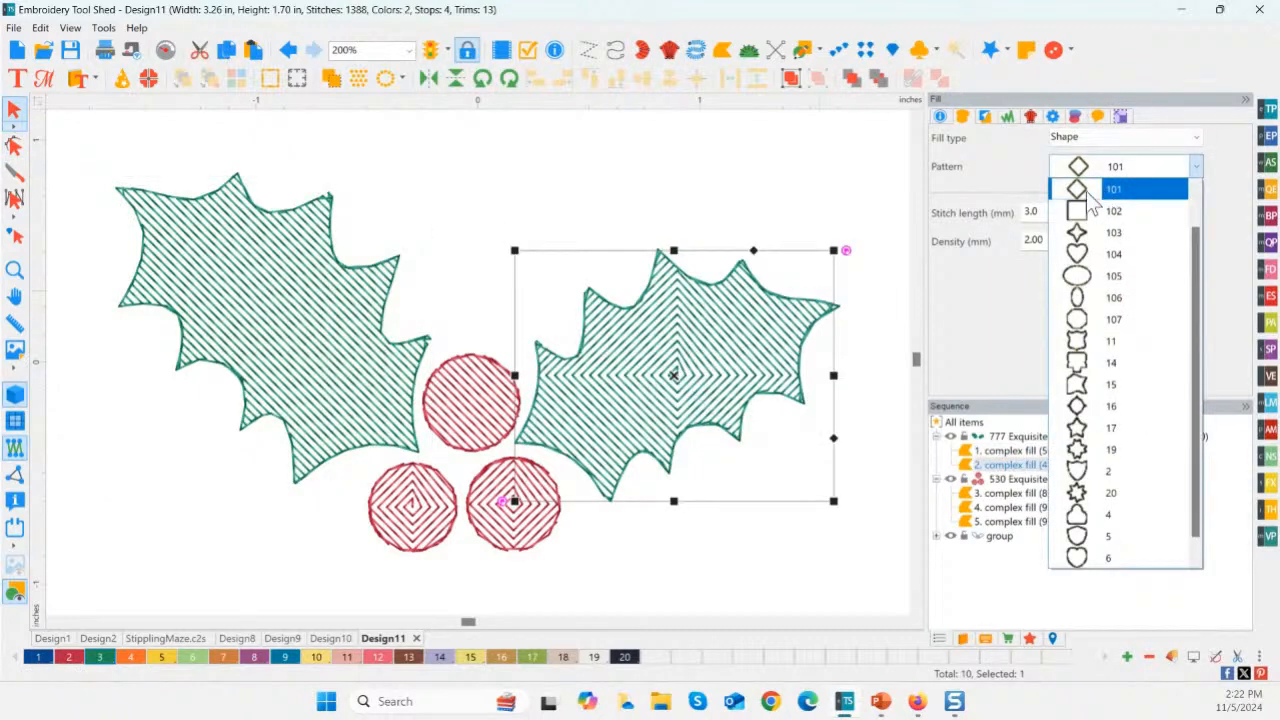
pyautogui.click(1106, 277)
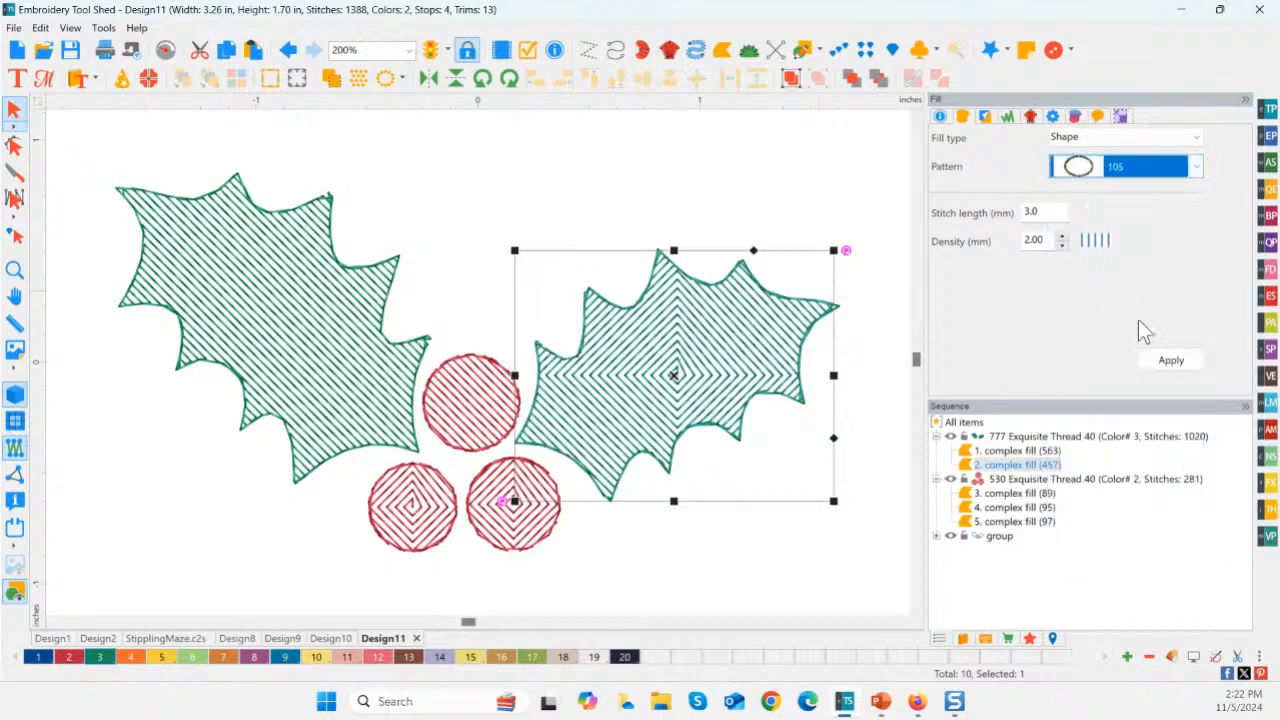
pyautogui.click(1171, 360)
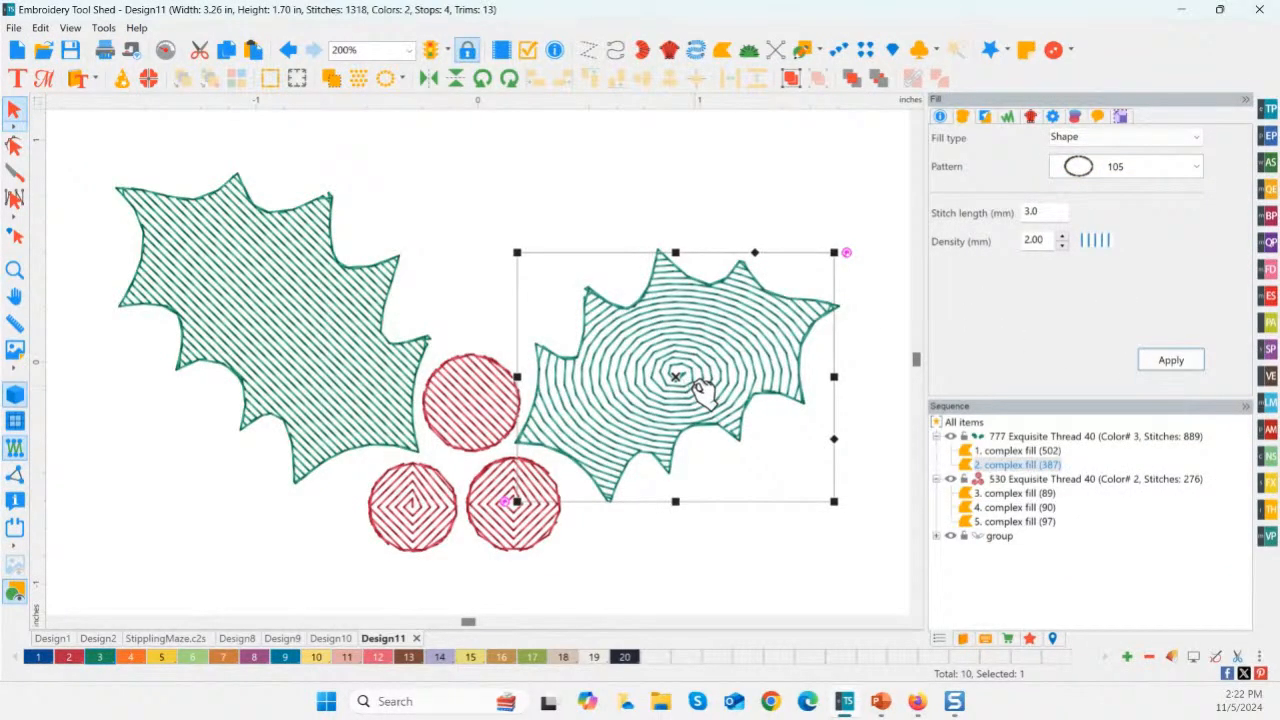
pyautogui.click(14, 145)
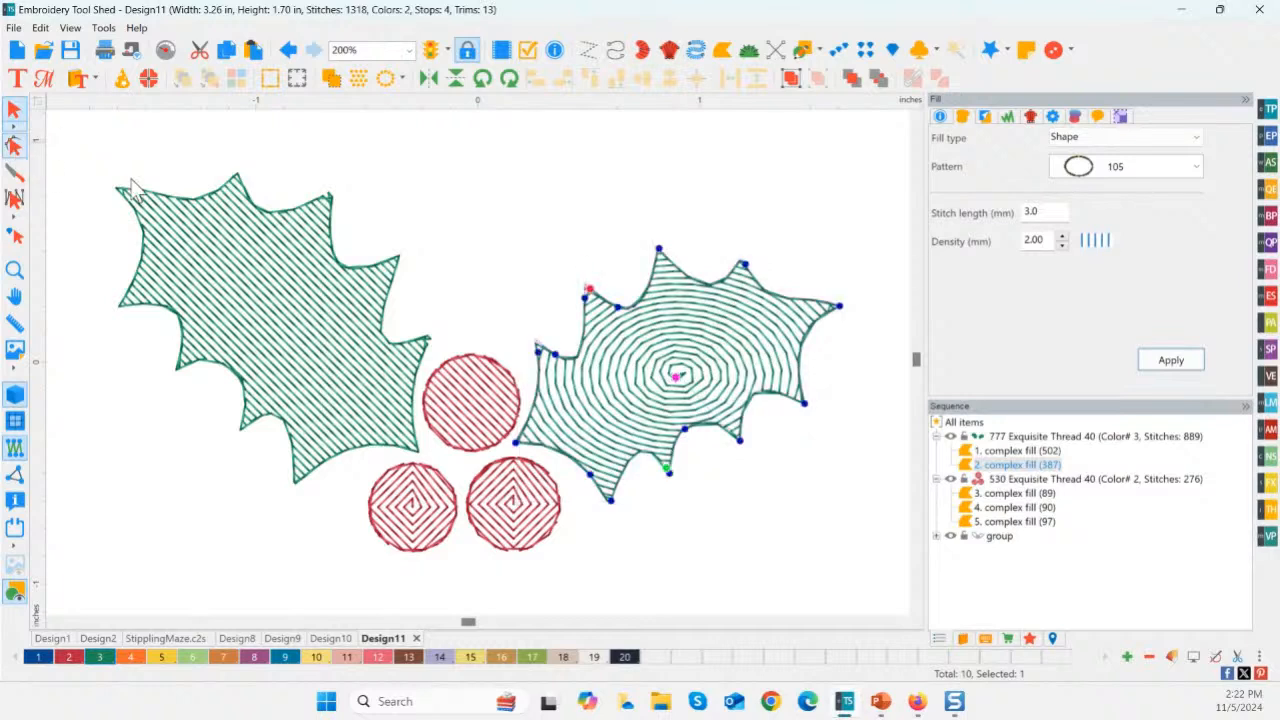
pyautogui.moveTo(676, 377); pyautogui.dragTo(838, 556)
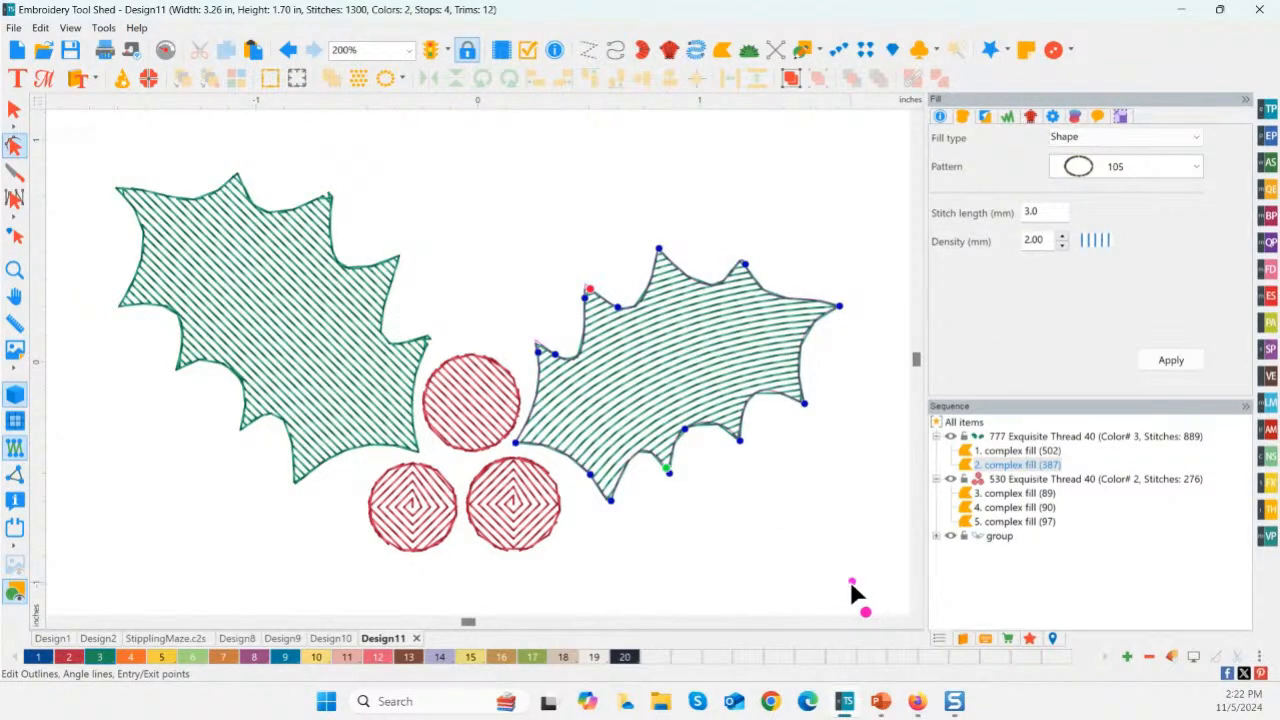
# - Change the lower right berry's fill pattern to circle 100 and shift its echo centre toward the berry's lower right edge
pyautogui.click(507, 506)
pyautogui.click(1137, 168)
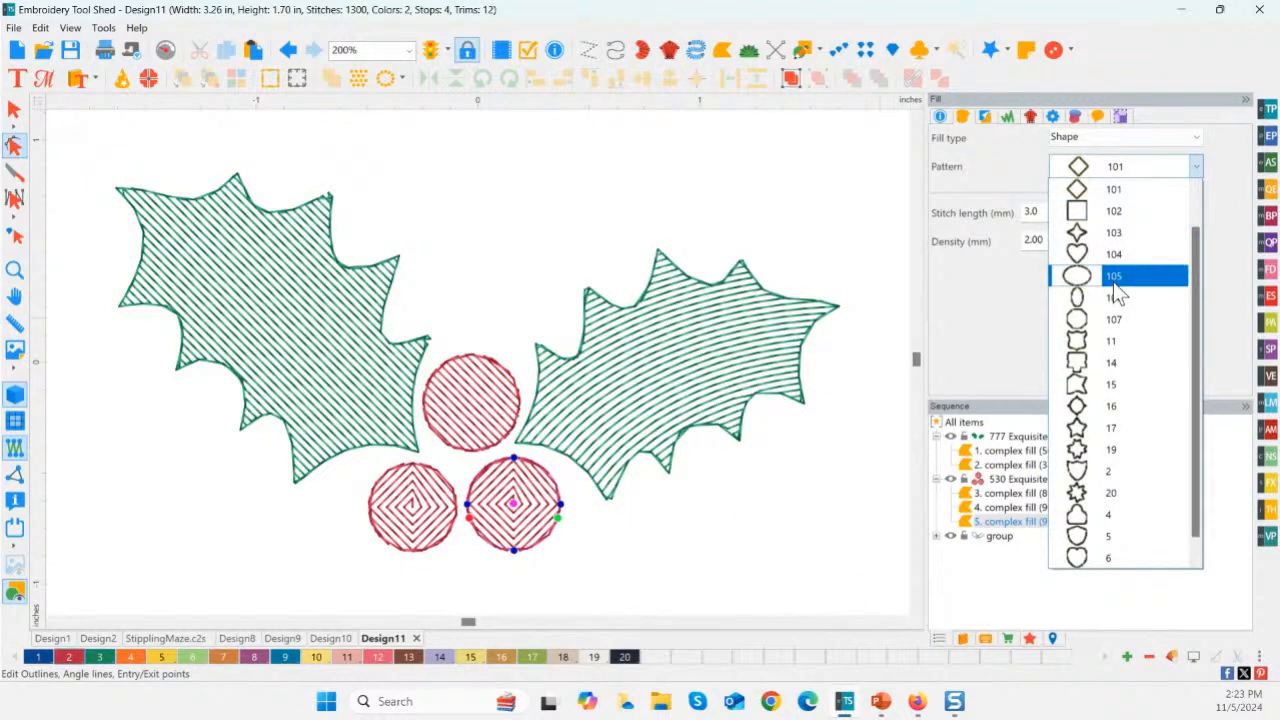
pyautogui.scroll(1, 1117, 290)
pyautogui.click(1118, 234)
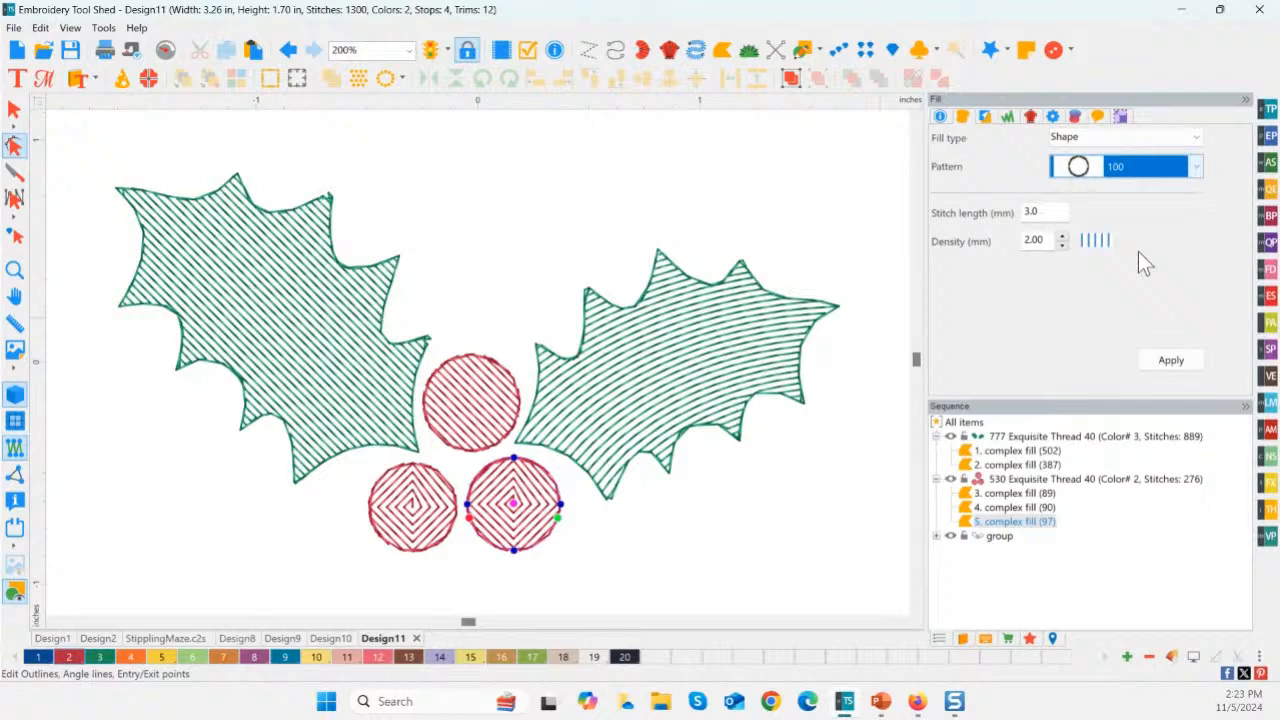
pyautogui.click(1170, 360)
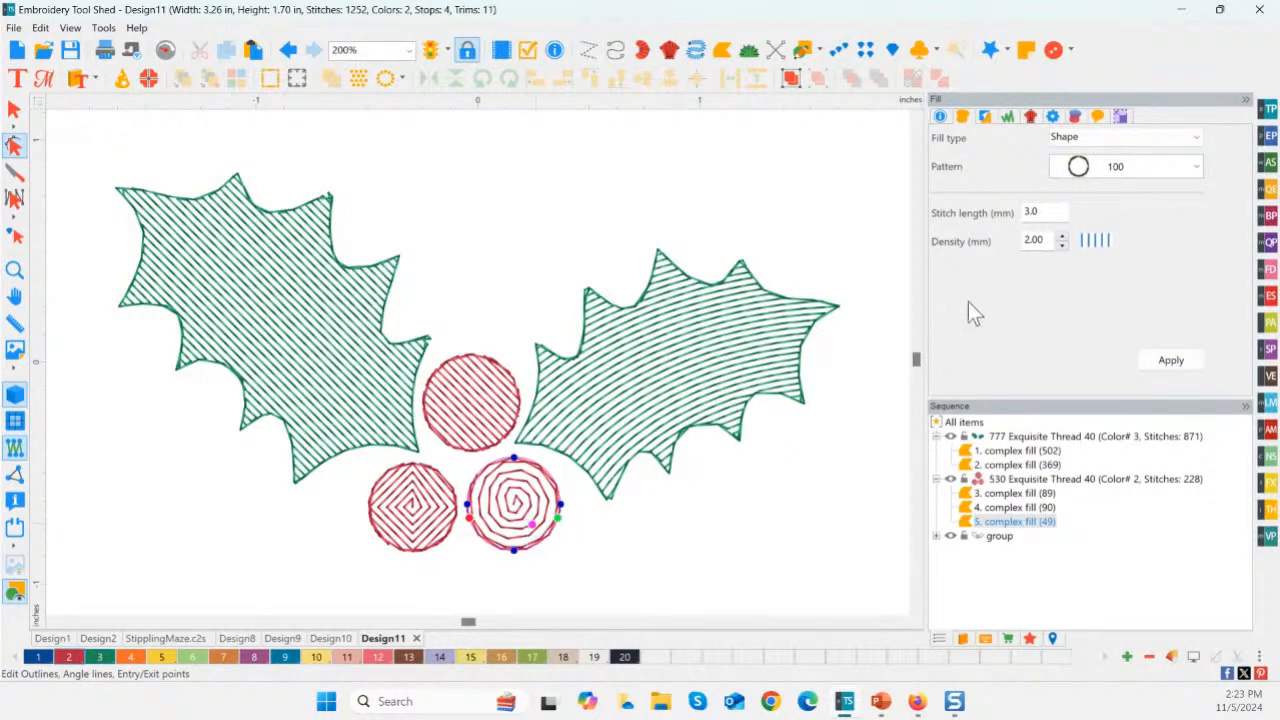
pyautogui.click(1152, 359)
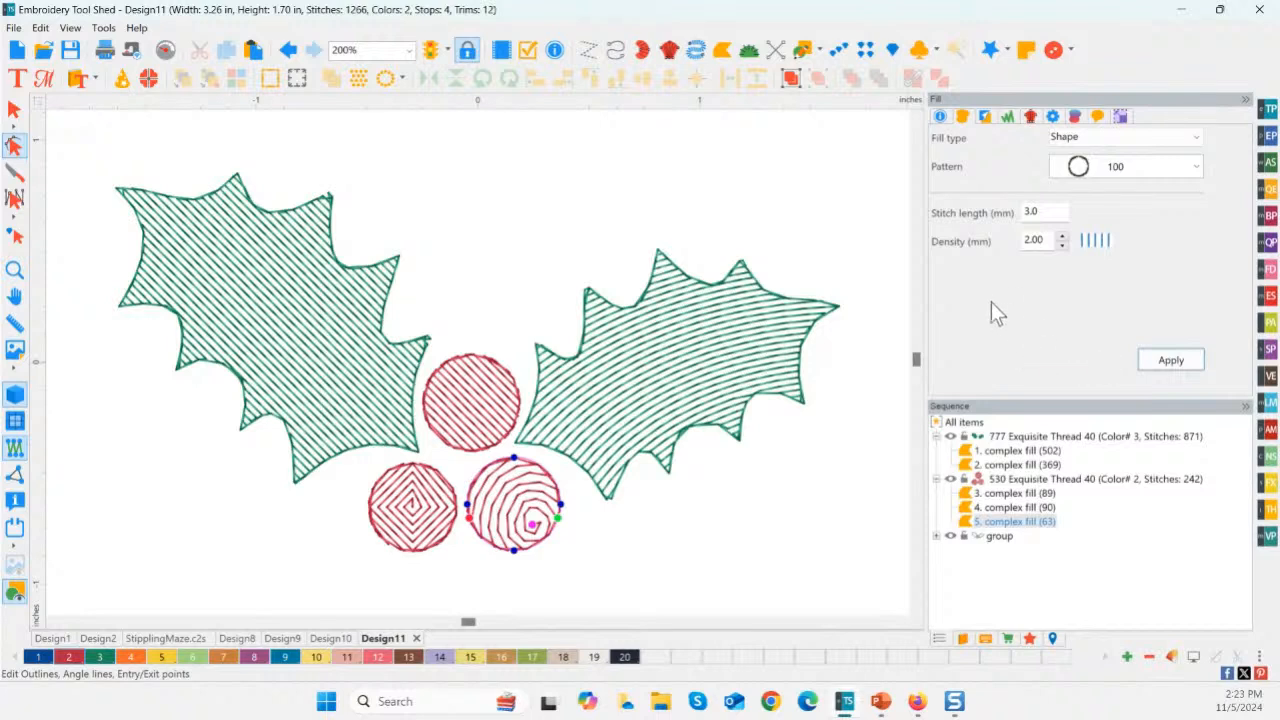
# - Set the lower right berry's fill density to 1.20 mm and its stitch length to 2.7 mm
pyautogui.click(1063, 245)
pyautogui.click(1063, 245)
pyautogui.click(1063, 245)
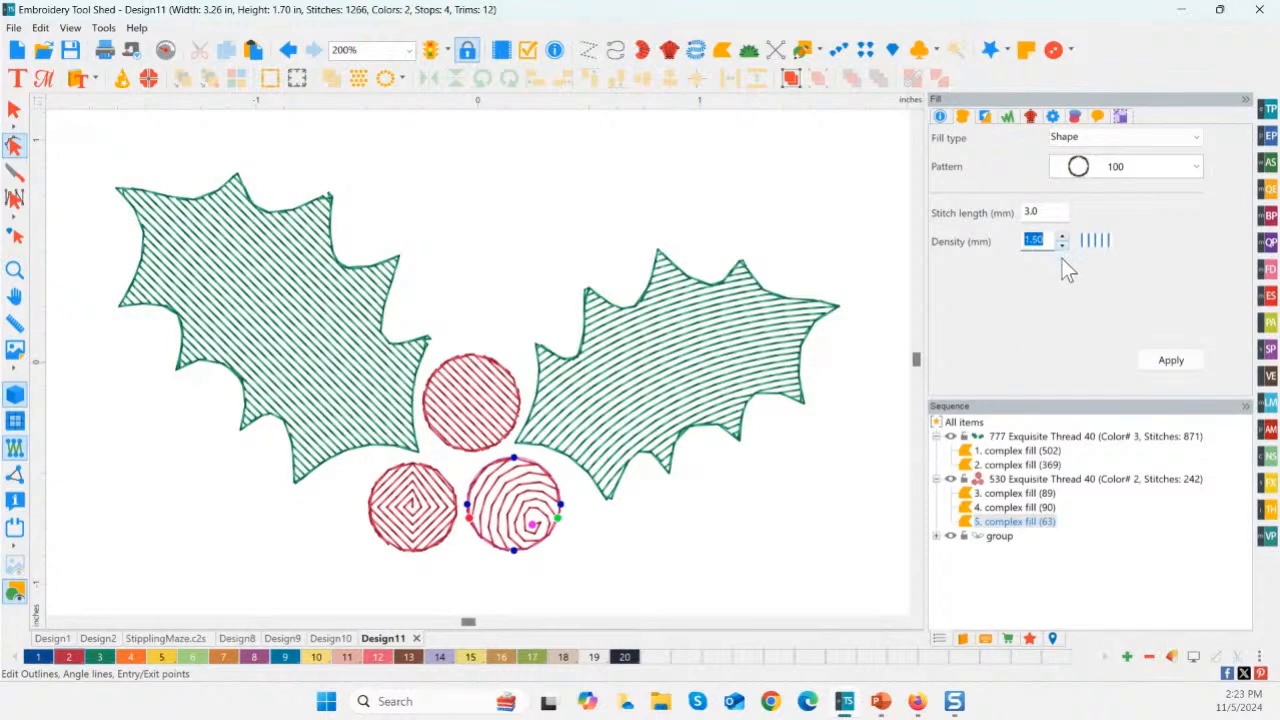
pyautogui.click(1161, 358)
pyautogui.click(1063, 245)
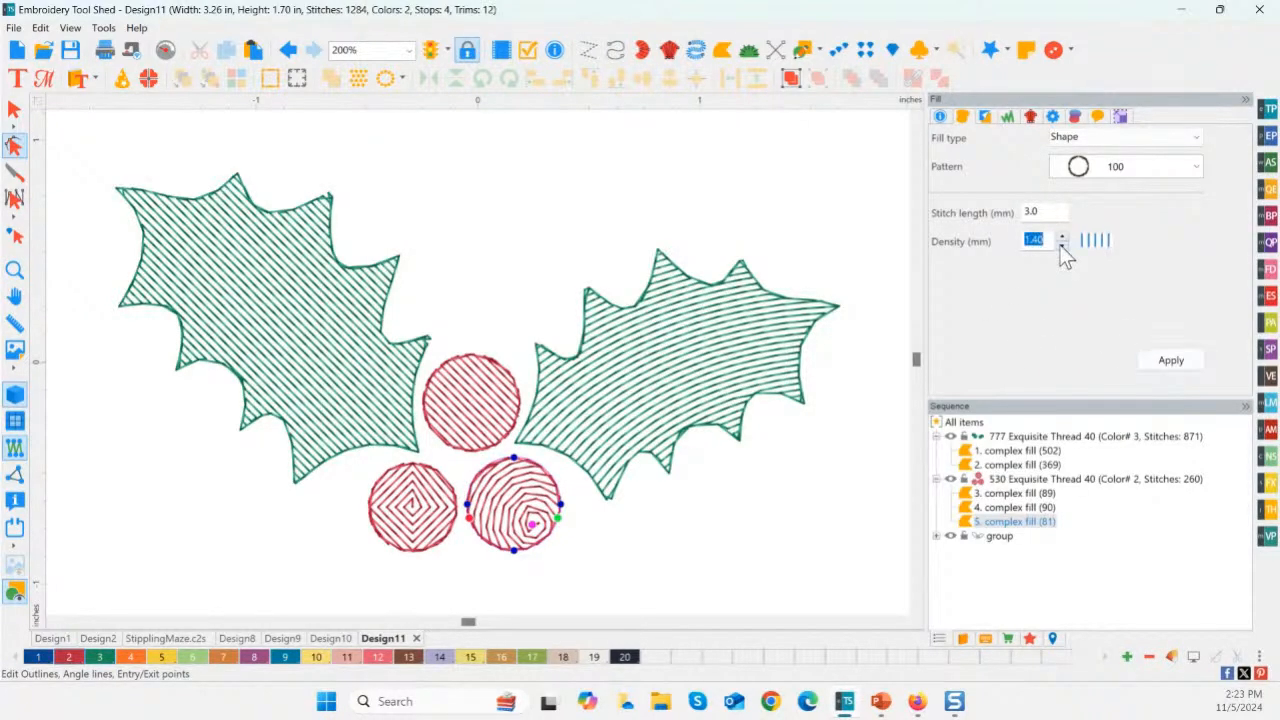
pyautogui.click(1171, 360)
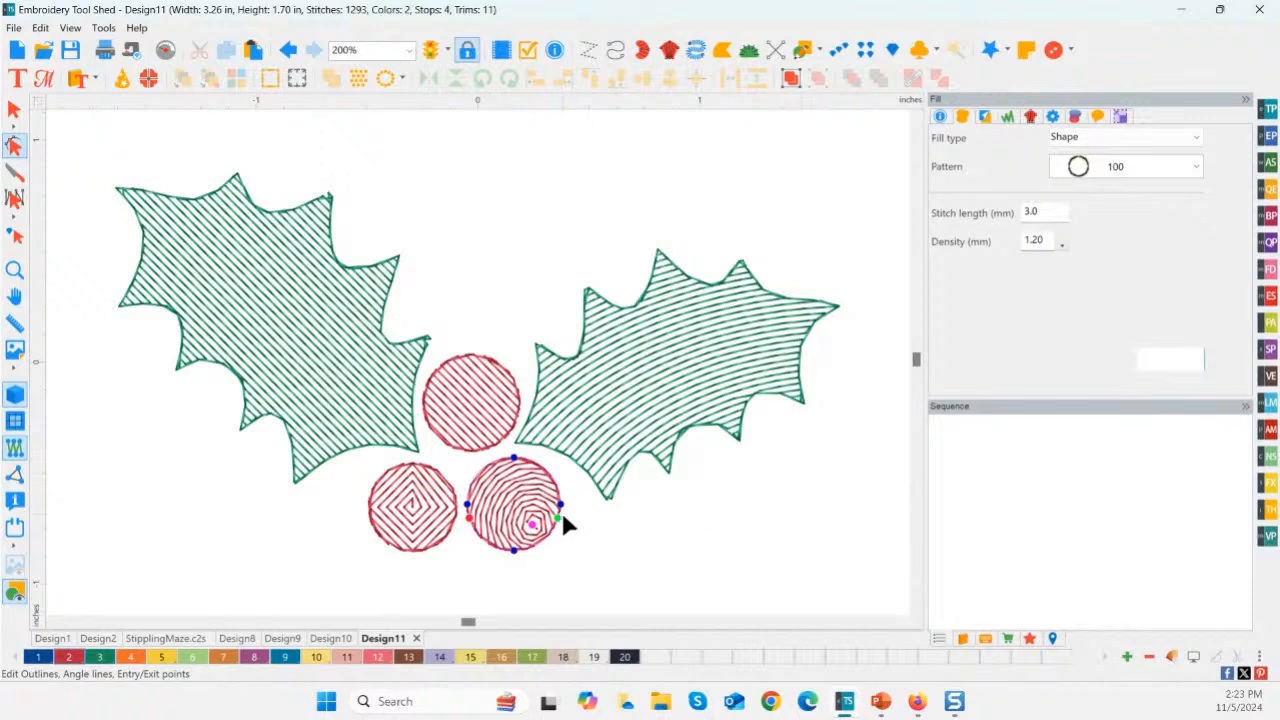
pyautogui.doubleClick(1045, 211)
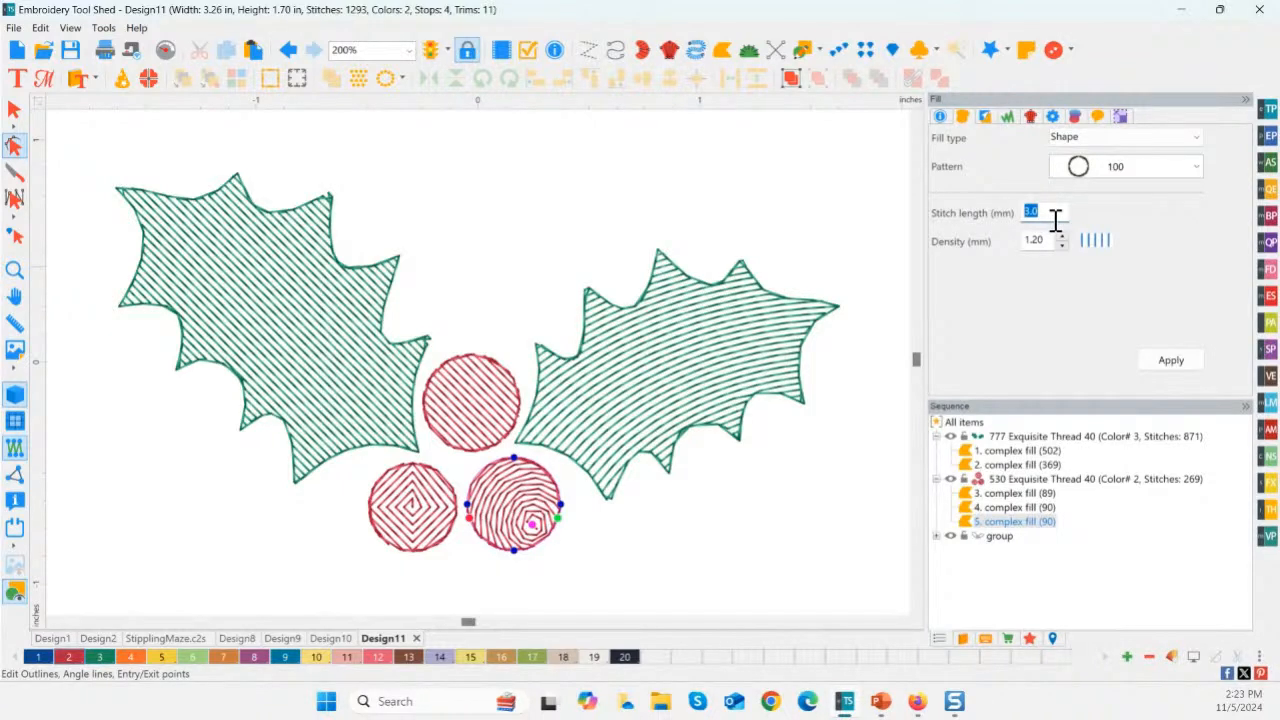
pyautogui.write('2.7')
pyautogui.click(1165, 365)
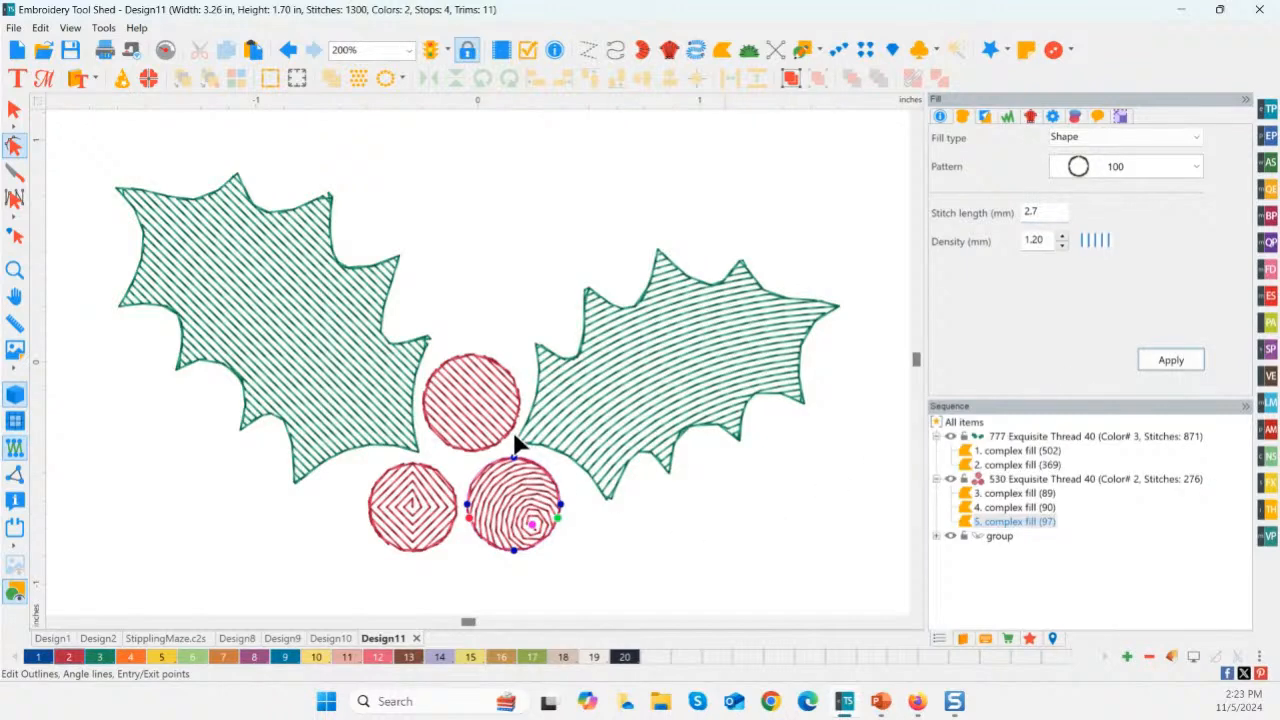
pyautogui.click(464, 401)
pyautogui.click(417, 528)
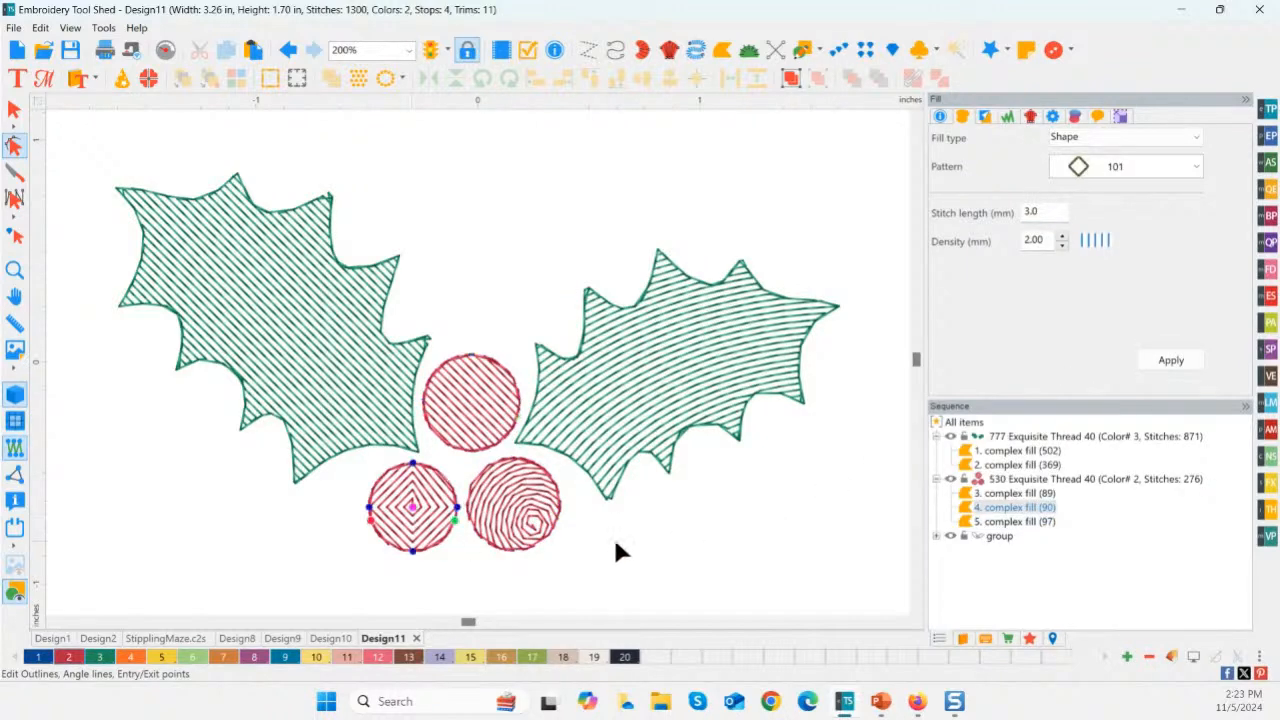
pyautogui.click(541, 520)
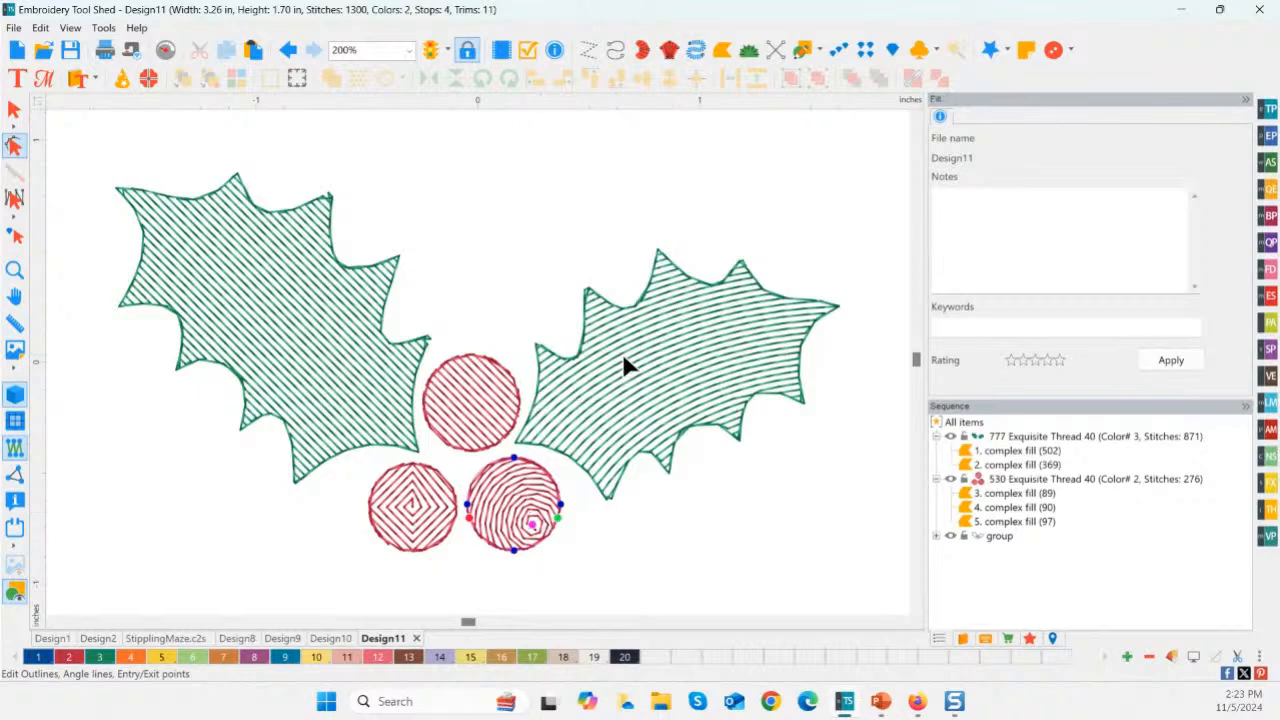
pyautogui.click(725, 392)
pyautogui.click(1110, 166)
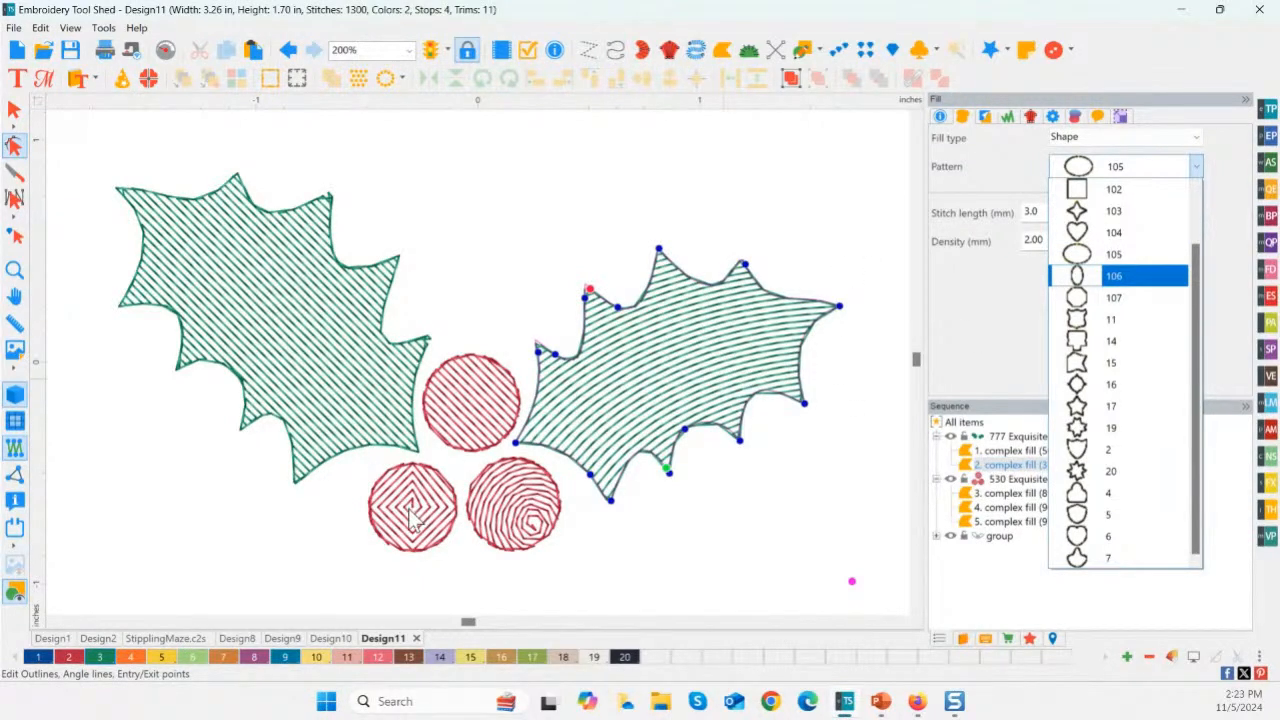
pyautogui.click(655, 557)
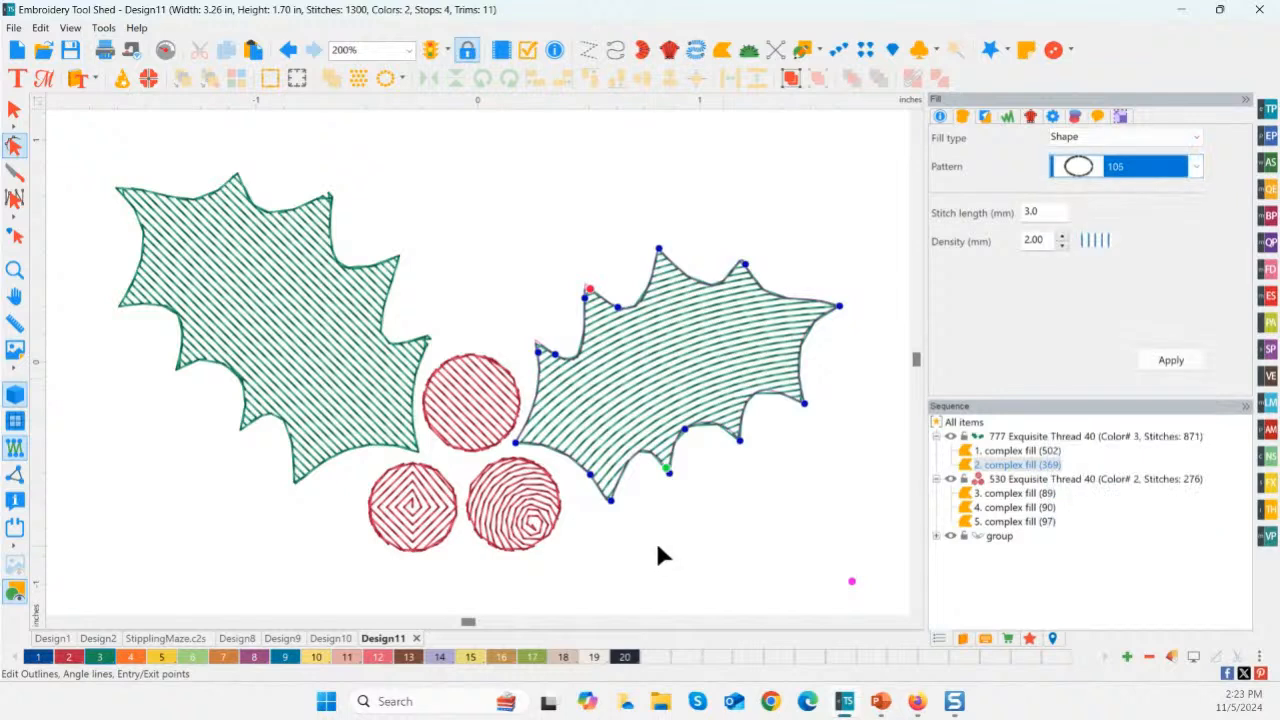
pyautogui.click(735, 548)
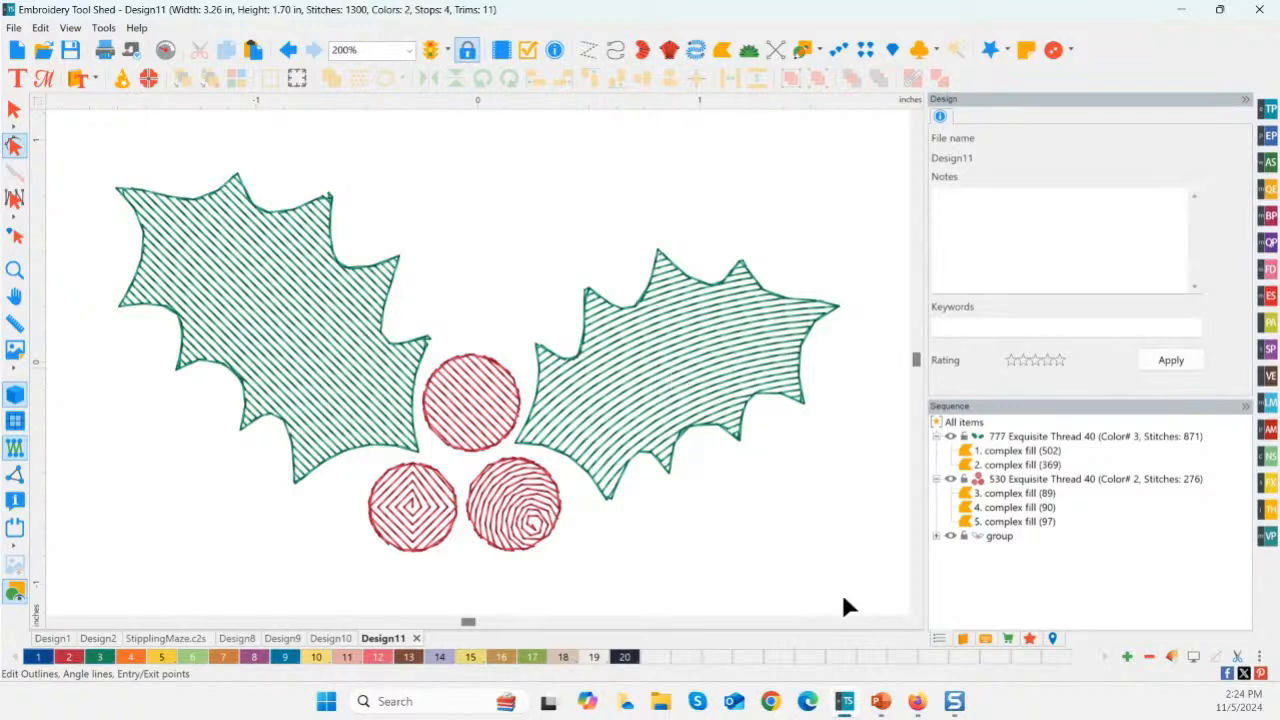
# - Convert the right leaf to a Motif fill and apply motif pattern 103 to it
pyautogui.click(958, 639)
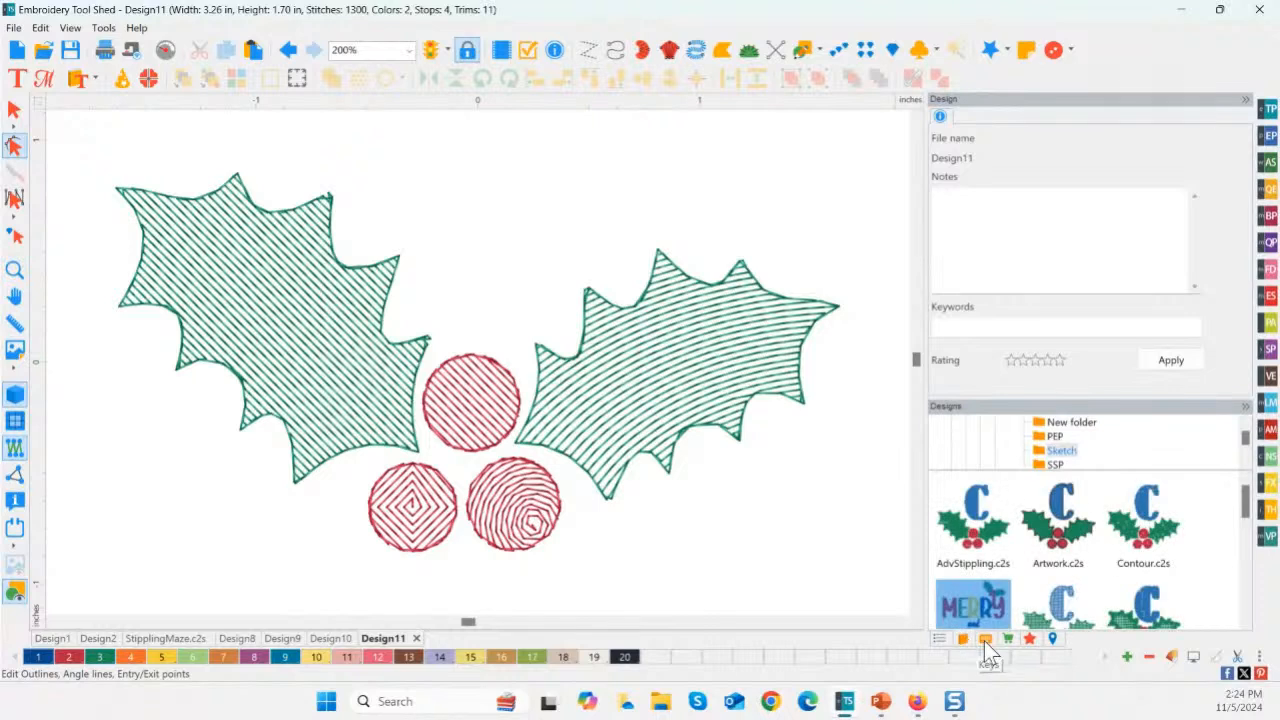
pyautogui.click(1029, 638)
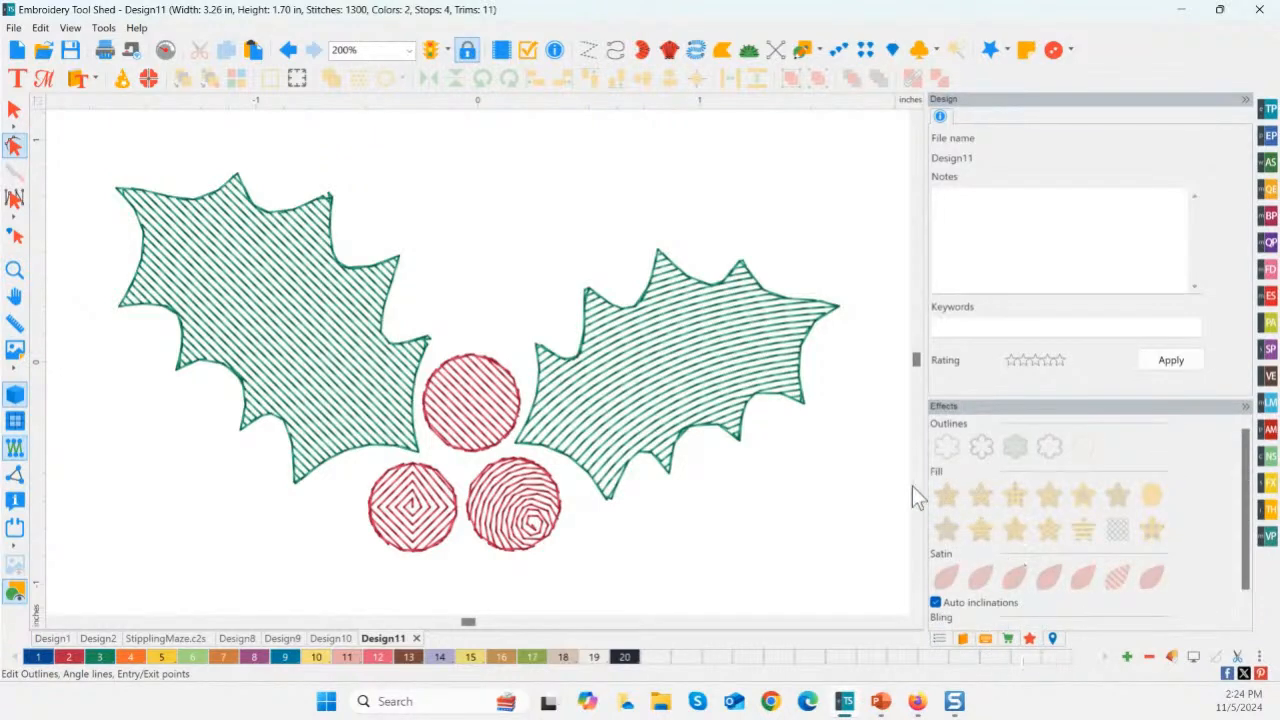
pyautogui.click(626, 382)
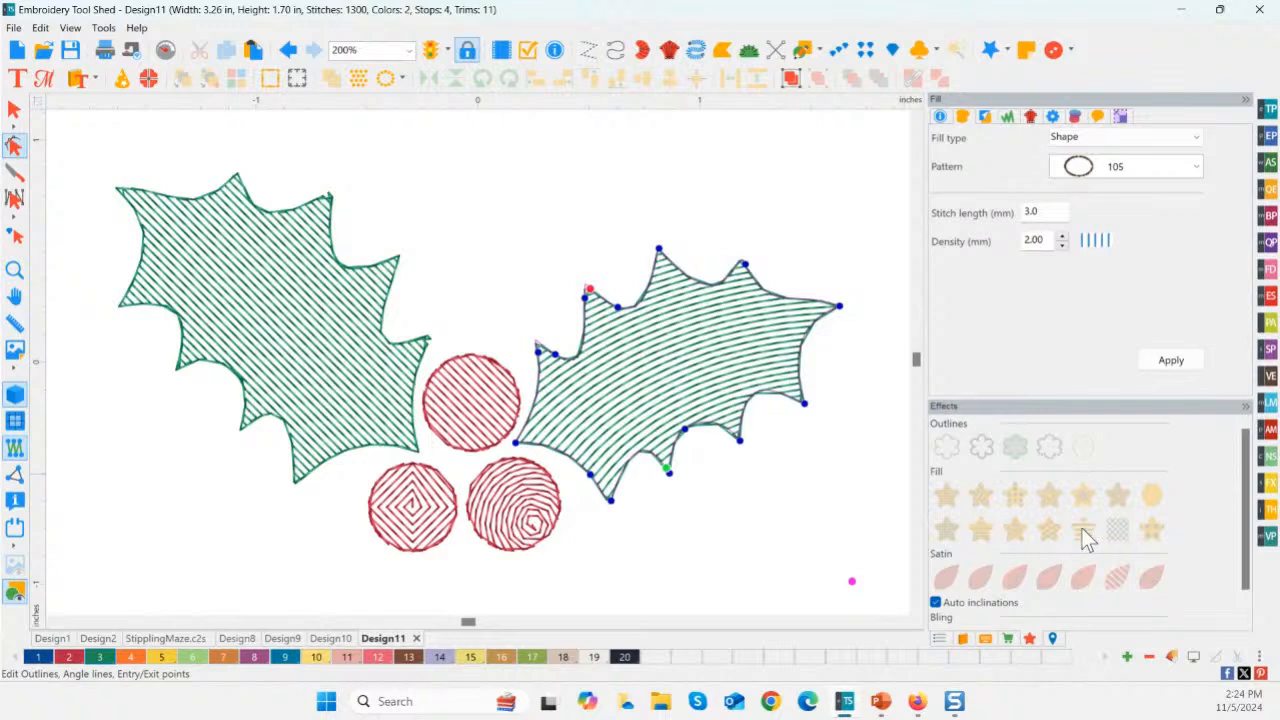
pyautogui.click(14, 110)
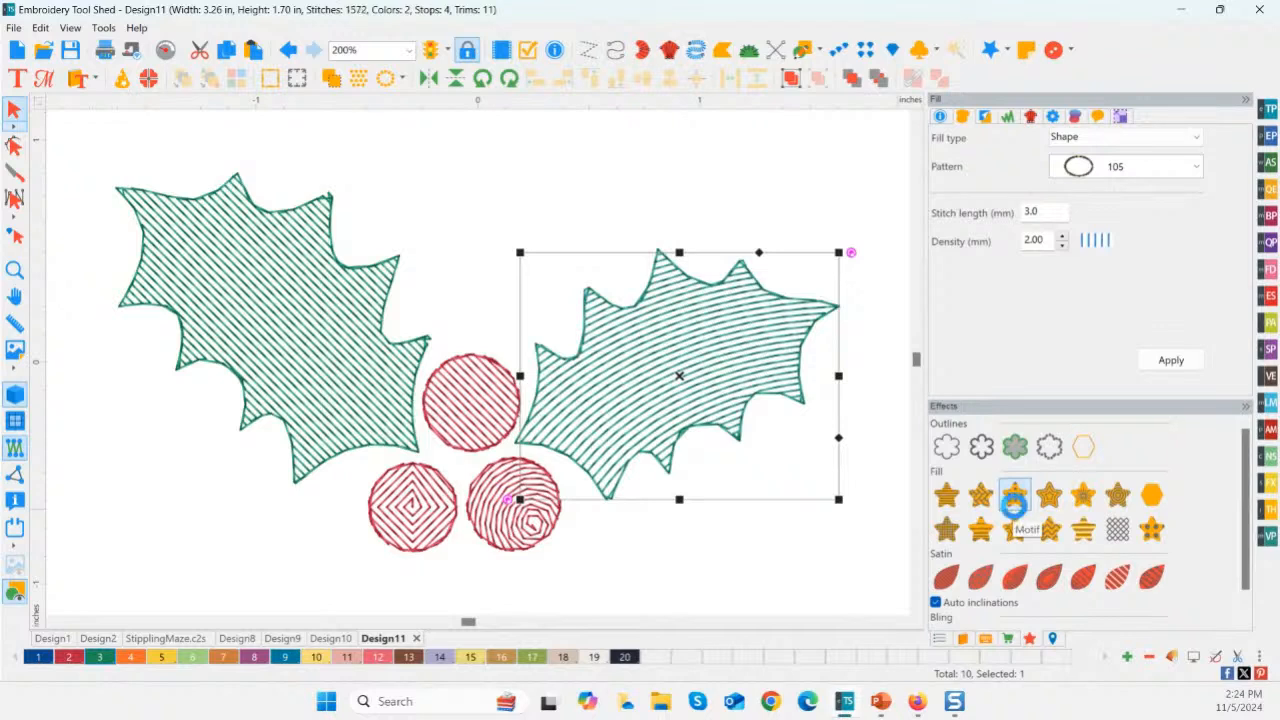
pyautogui.click(1014, 496)
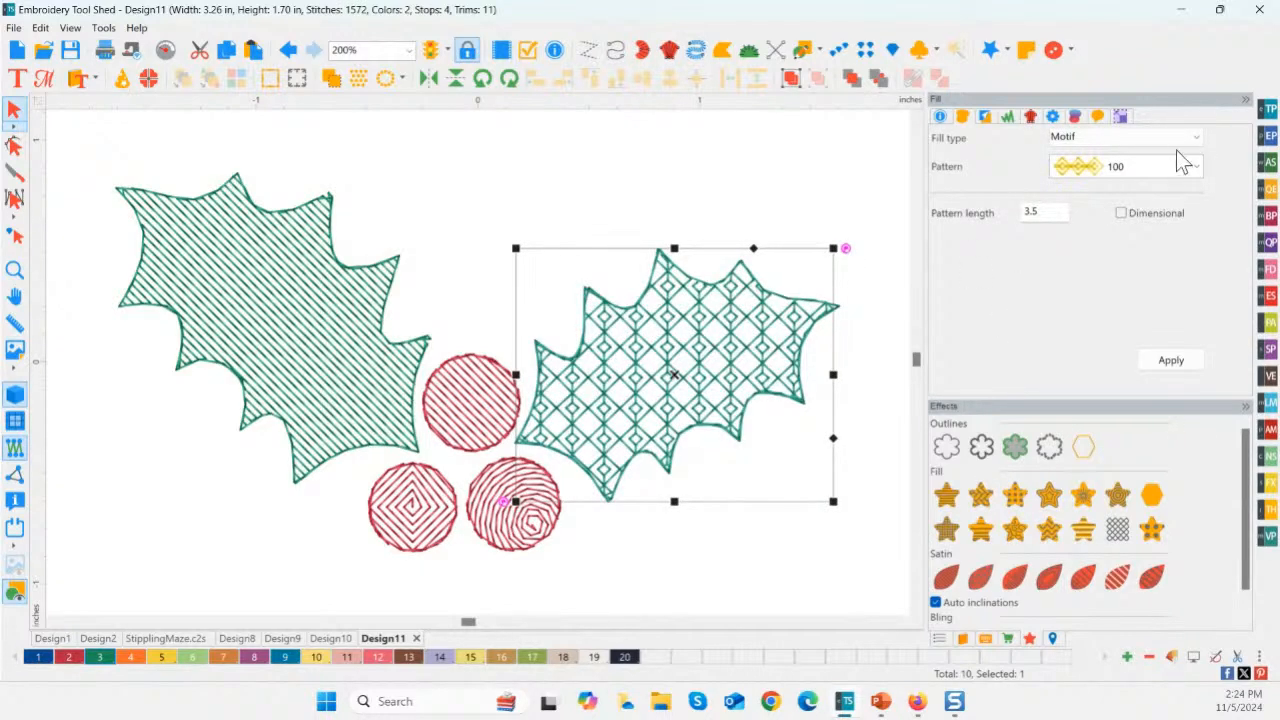
pyautogui.click(1112, 170)
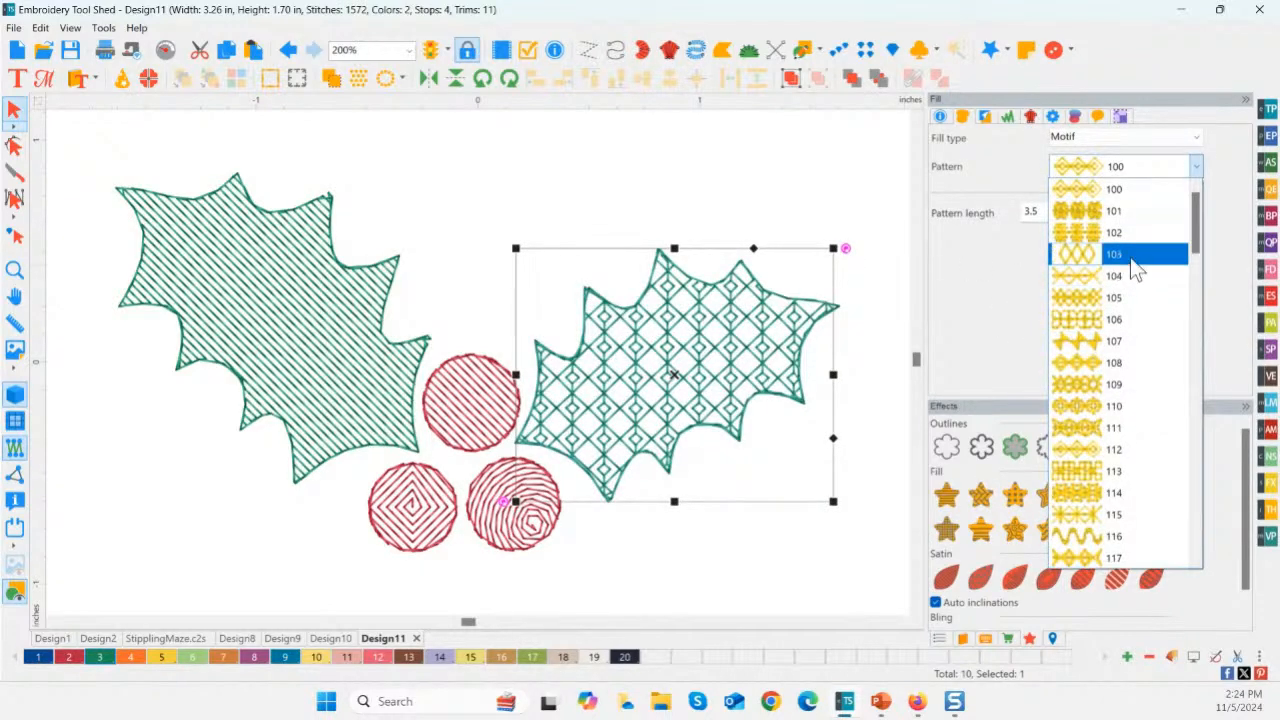
pyautogui.click(1130, 256)
pyautogui.click(1170, 362)
# - Try motif pattern lengths of 2 and 1.5 on the right leaf
pyautogui.moveTo(1042, 213); pyautogui.dragTo(1019, 213)
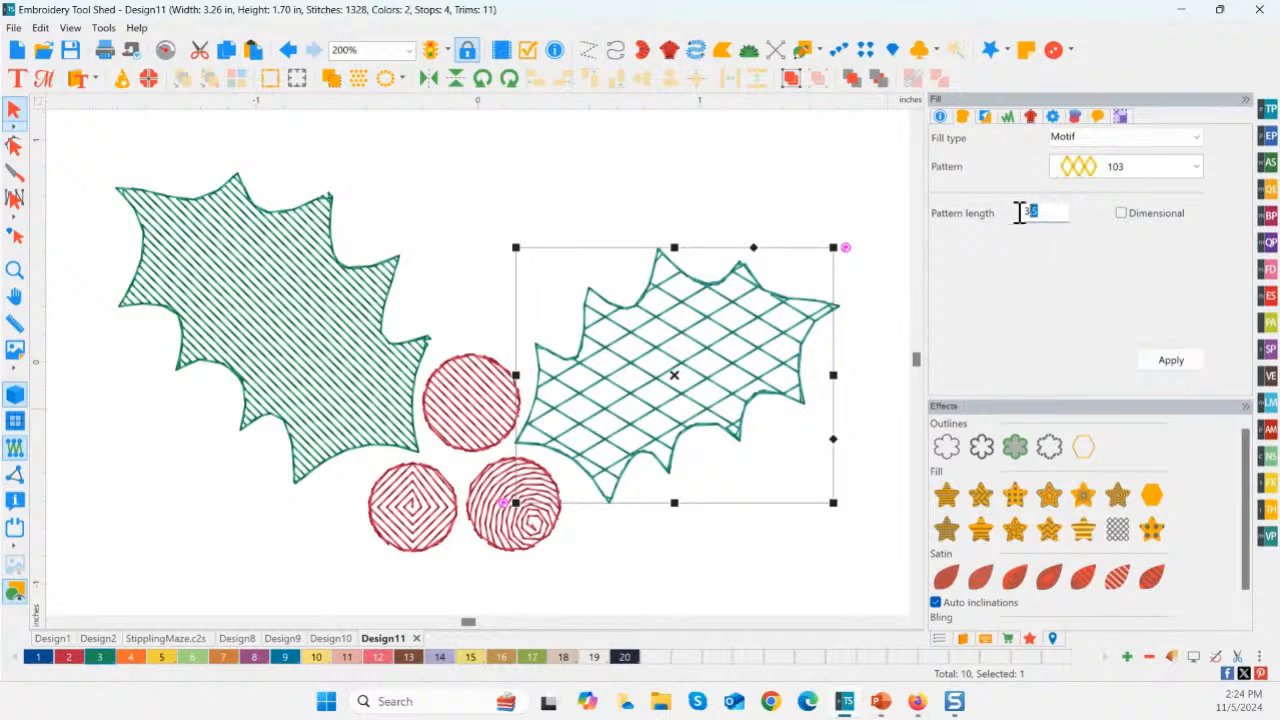
pyautogui.write('2')
pyautogui.click(1150, 362)
pyautogui.moveTo(1040, 211); pyautogui.dragTo(993, 230)
pyautogui.write('1.5')
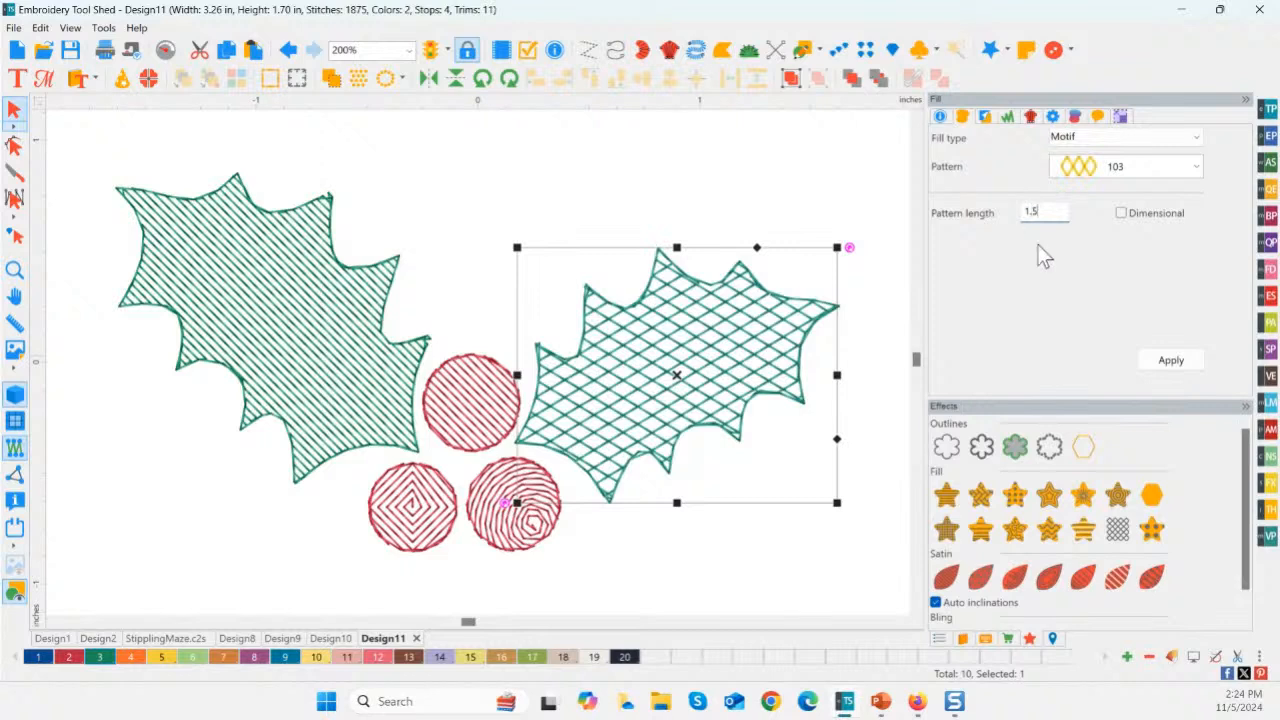
pyautogui.click(1166, 364)
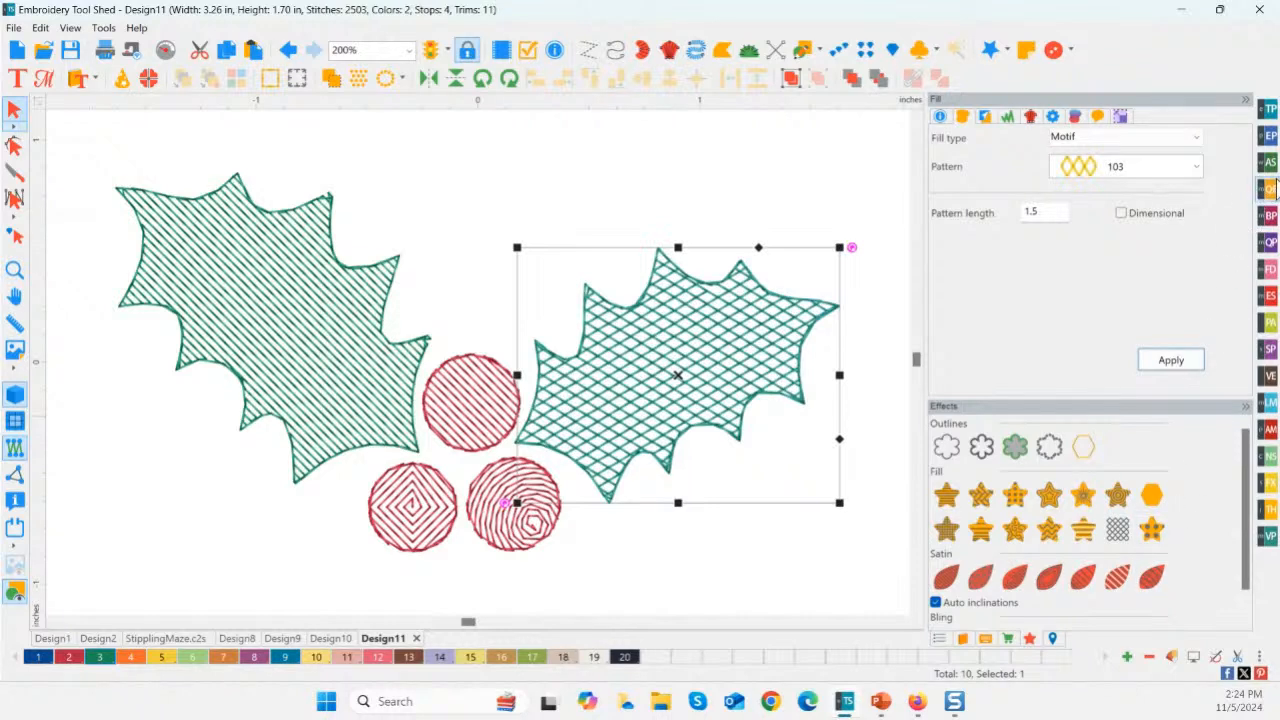
# - Change the right leaf to a Contour fill with a density of 1.00 mm
pyautogui.click(1270, 188)
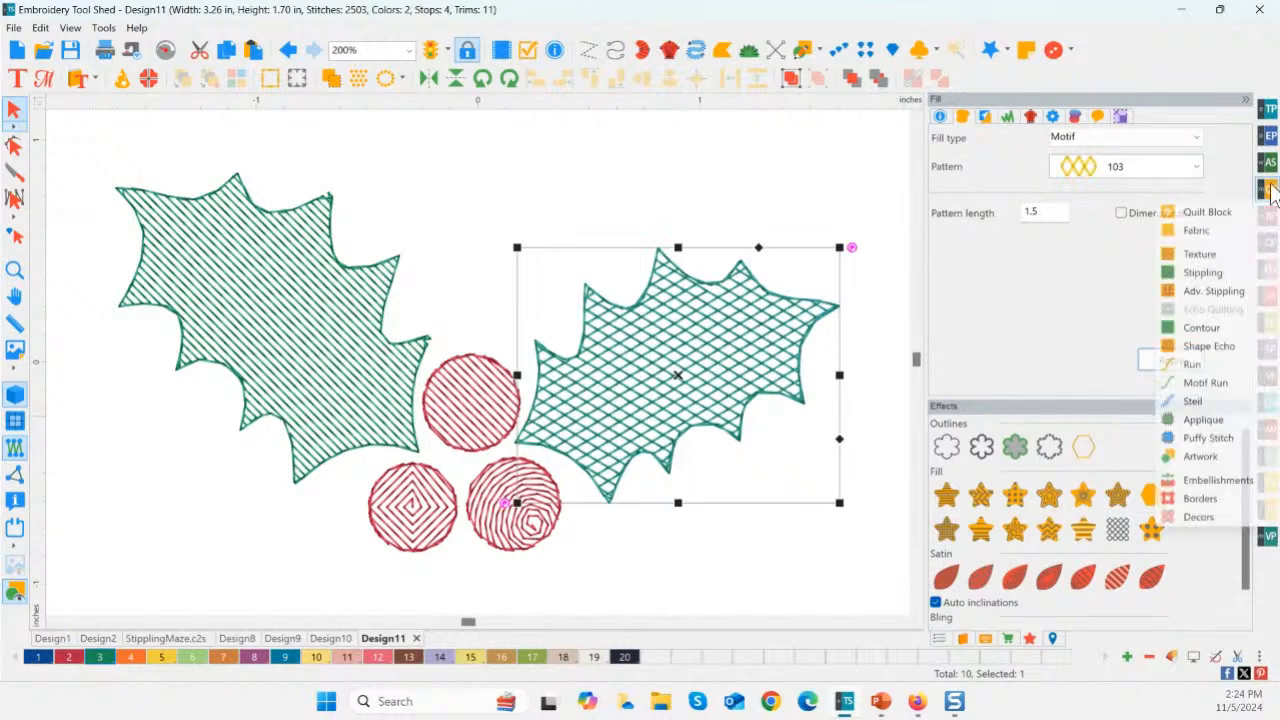
pyautogui.click(1200, 330)
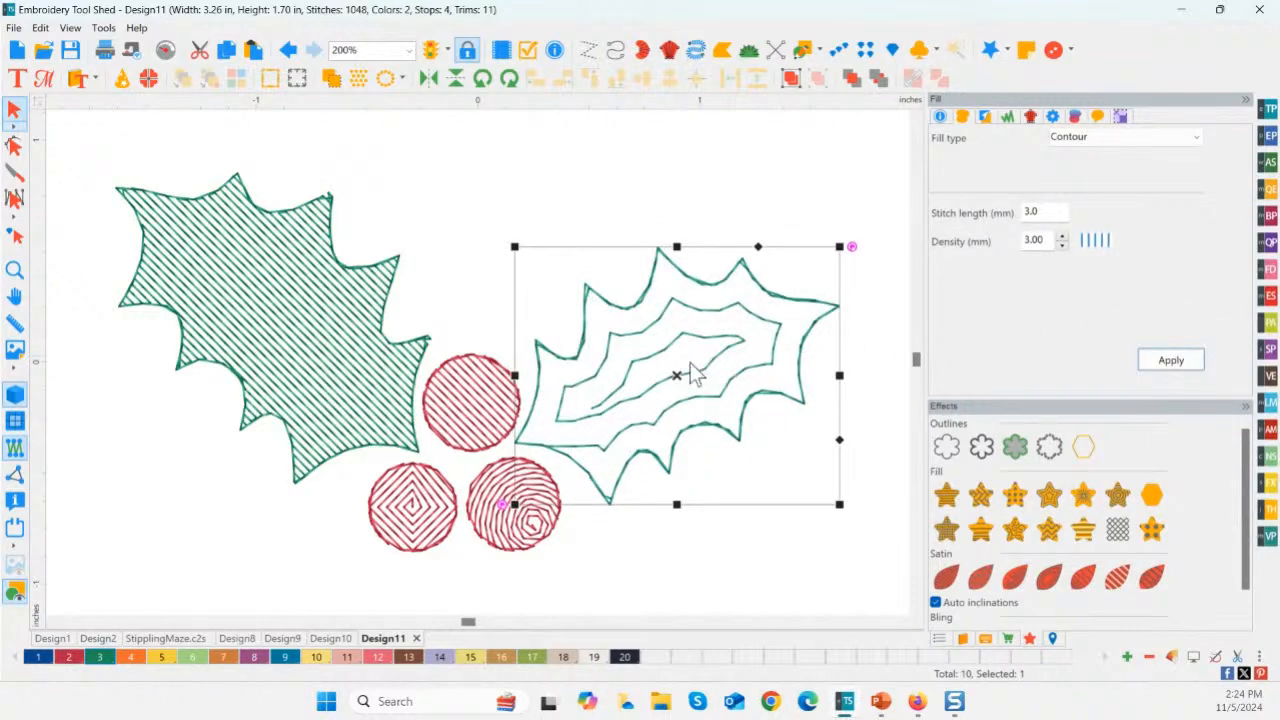
pyautogui.moveTo(1047, 244); pyautogui.dragTo(995, 250)
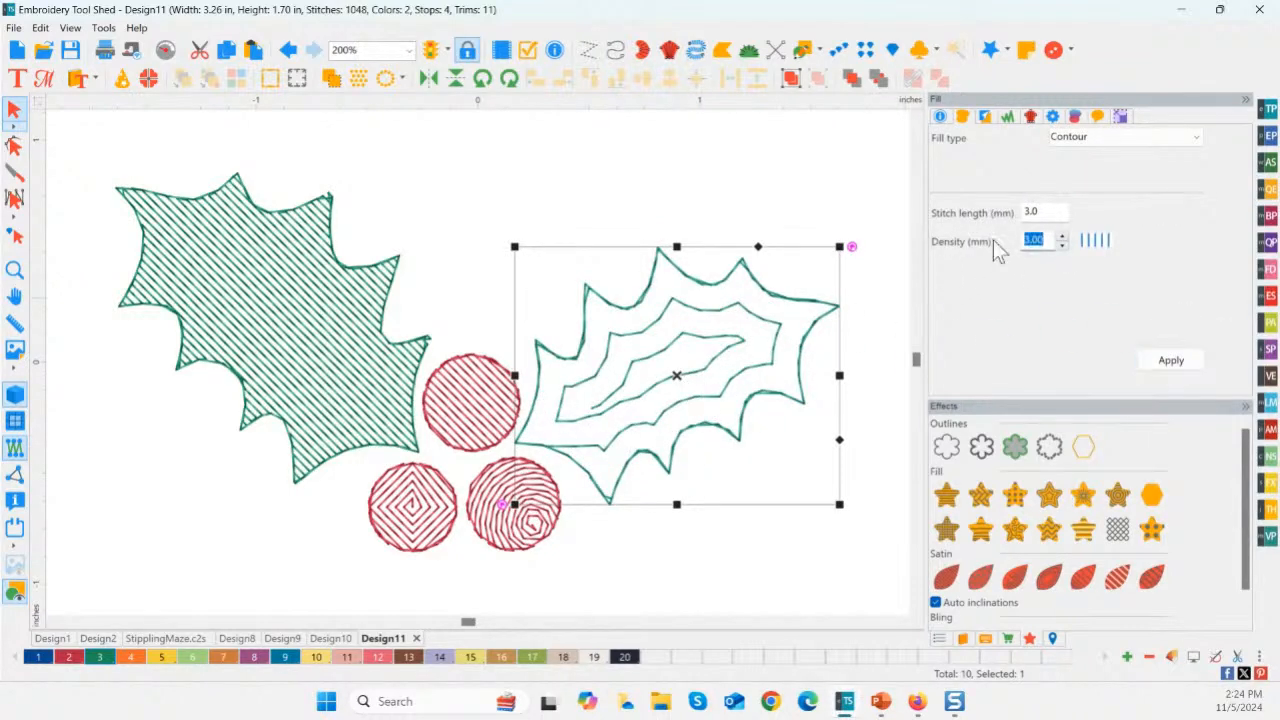
pyautogui.write('1')
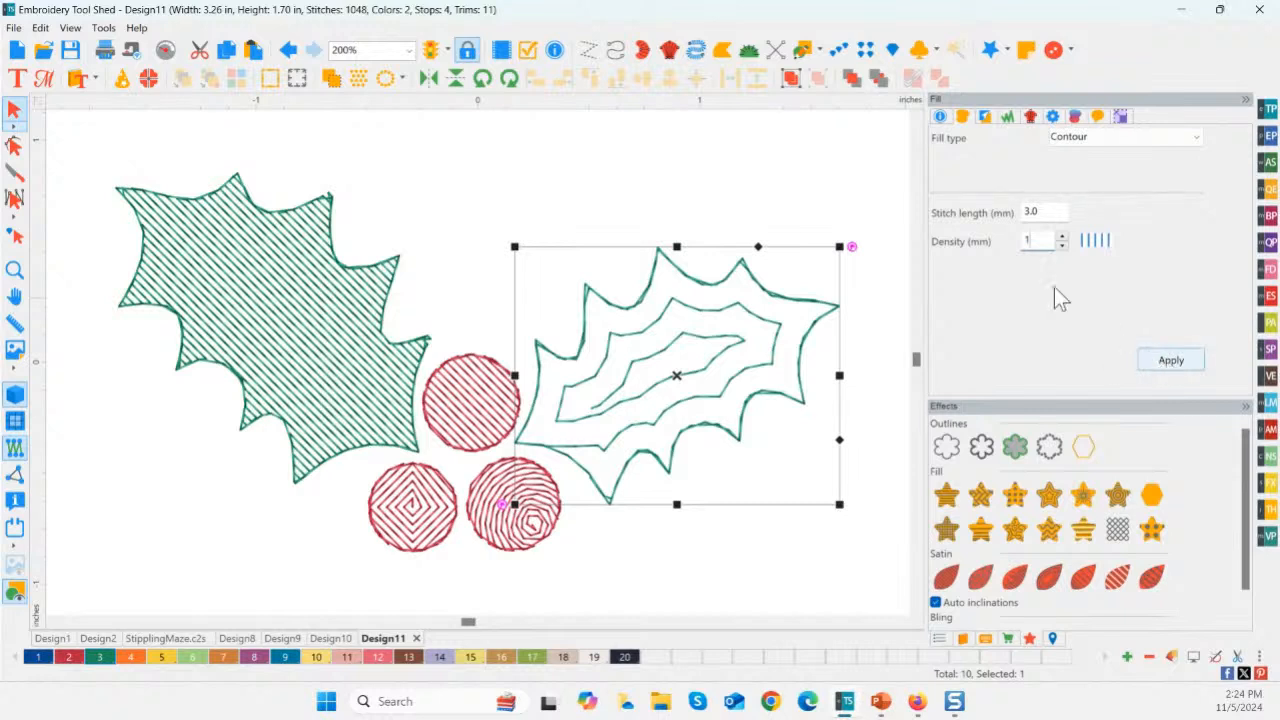
pyautogui.click(1170, 362)
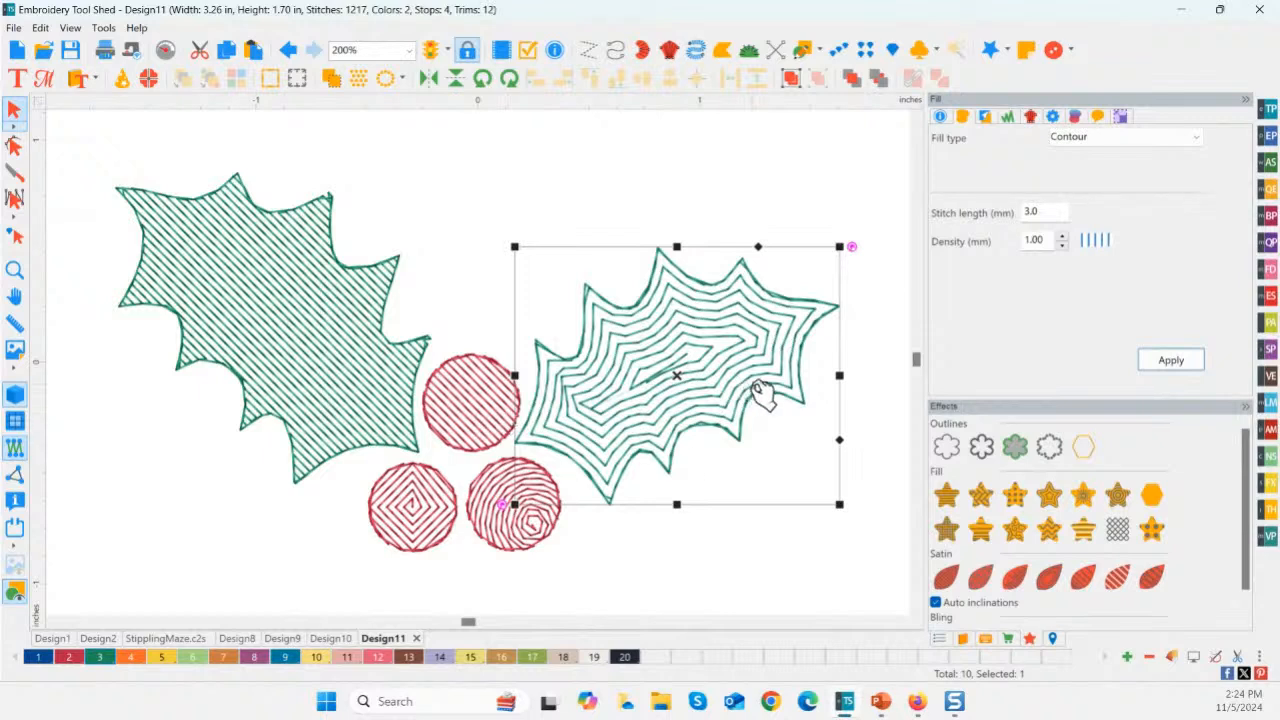
# - Tighten the right leaf's contour density to 0.60 mm
pyautogui.click(1063, 245)
pyautogui.click(1063, 245)
pyautogui.click(1063, 245)
pyautogui.click(1063, 245)
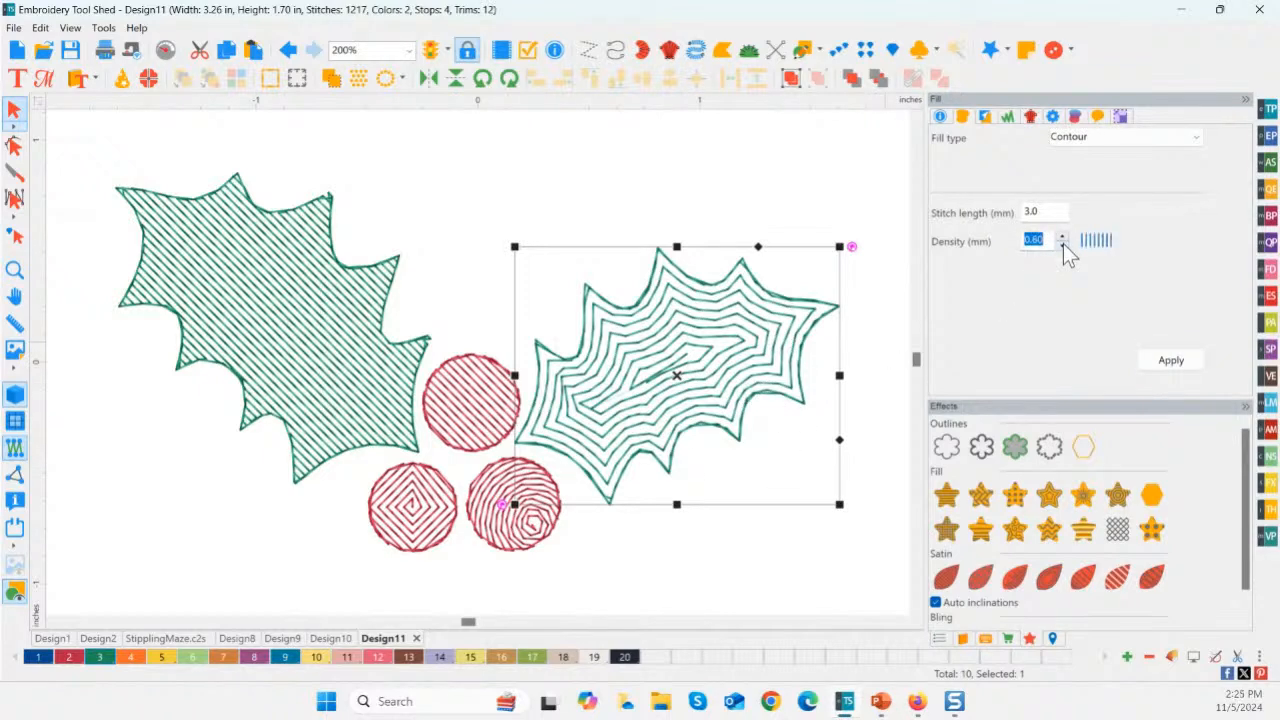
pyautogui.click(1165, 362)
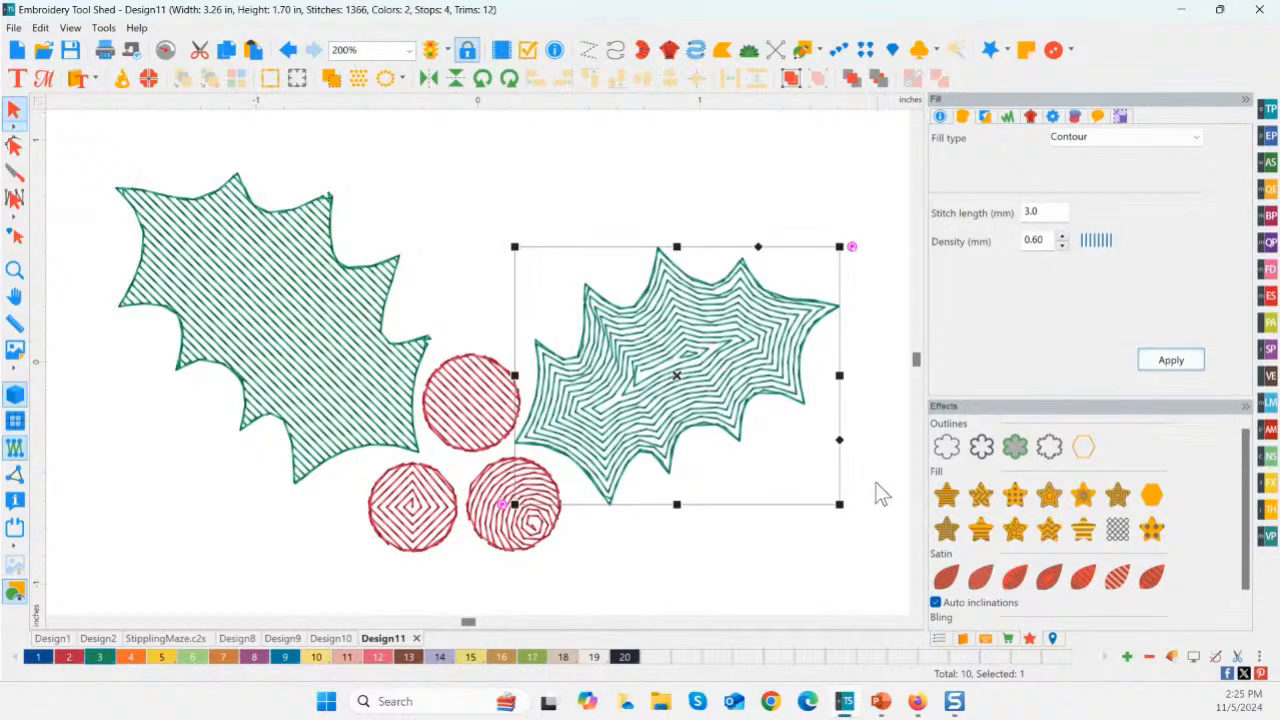
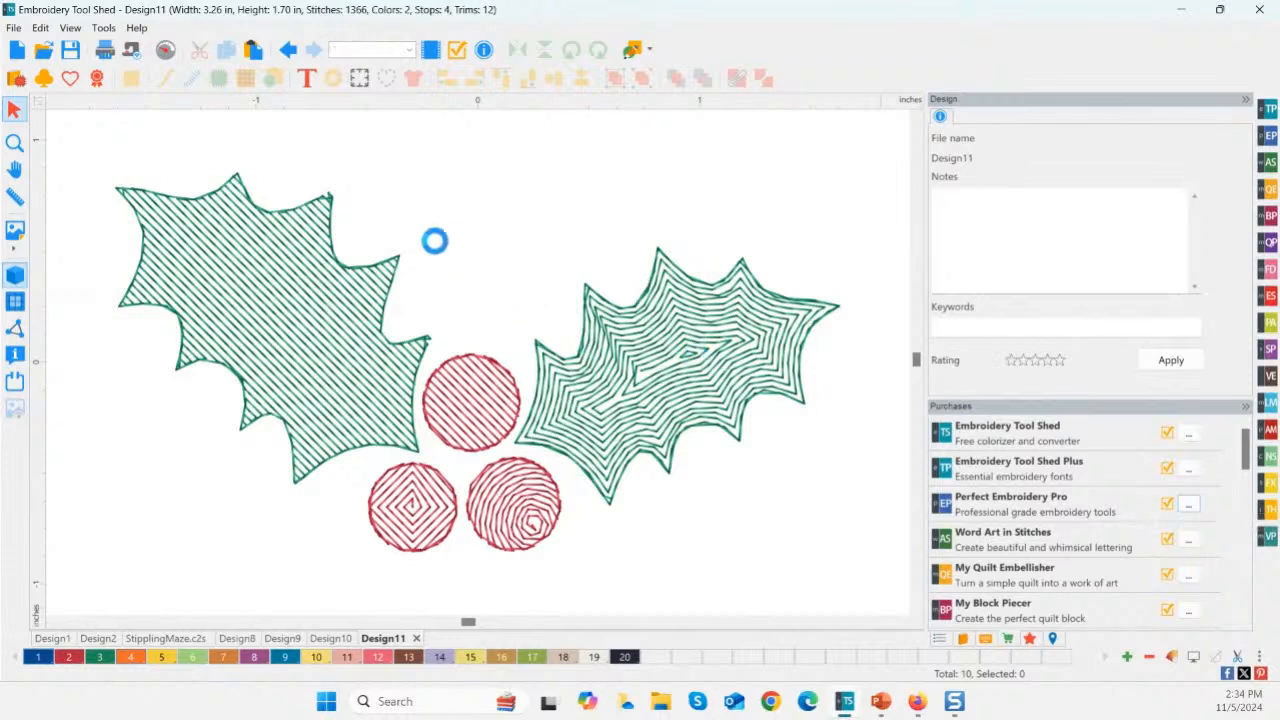
# - Start a new design and import the Flower.svg artwork from the SVG subfolder of the Artwork folder
pyautogui.click(17, 50)
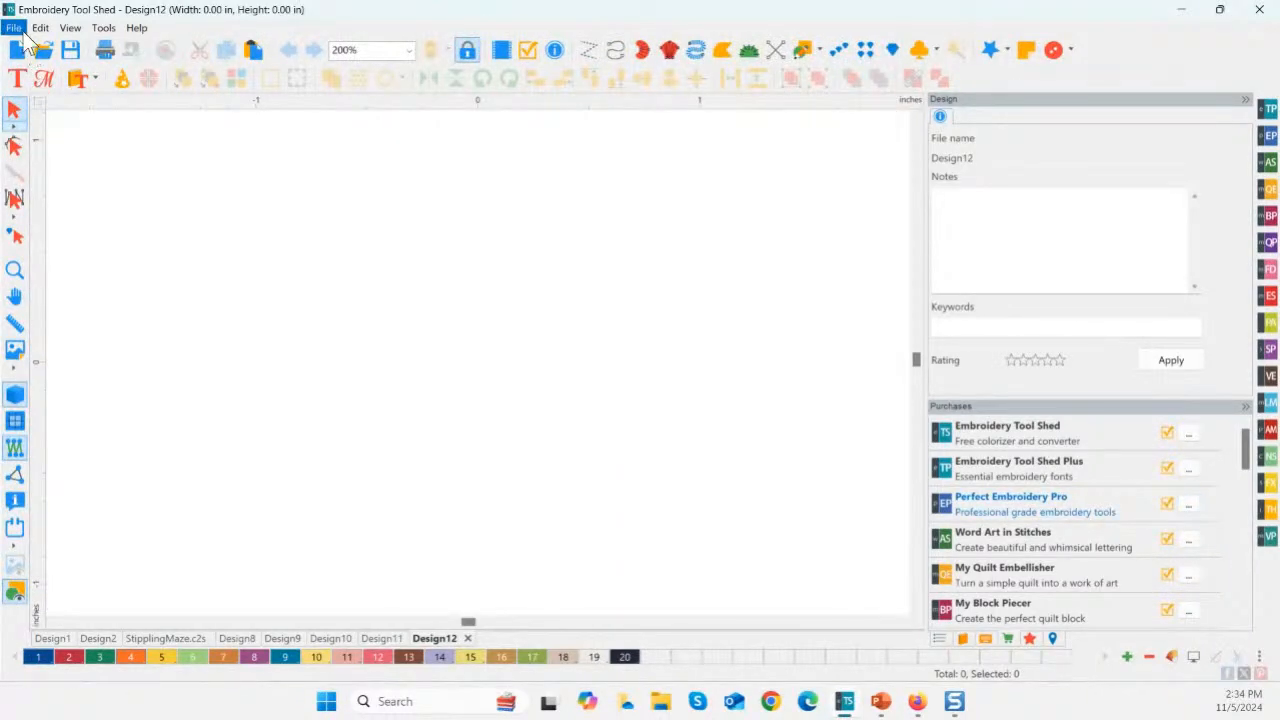
pyautogui.click(14, 27)
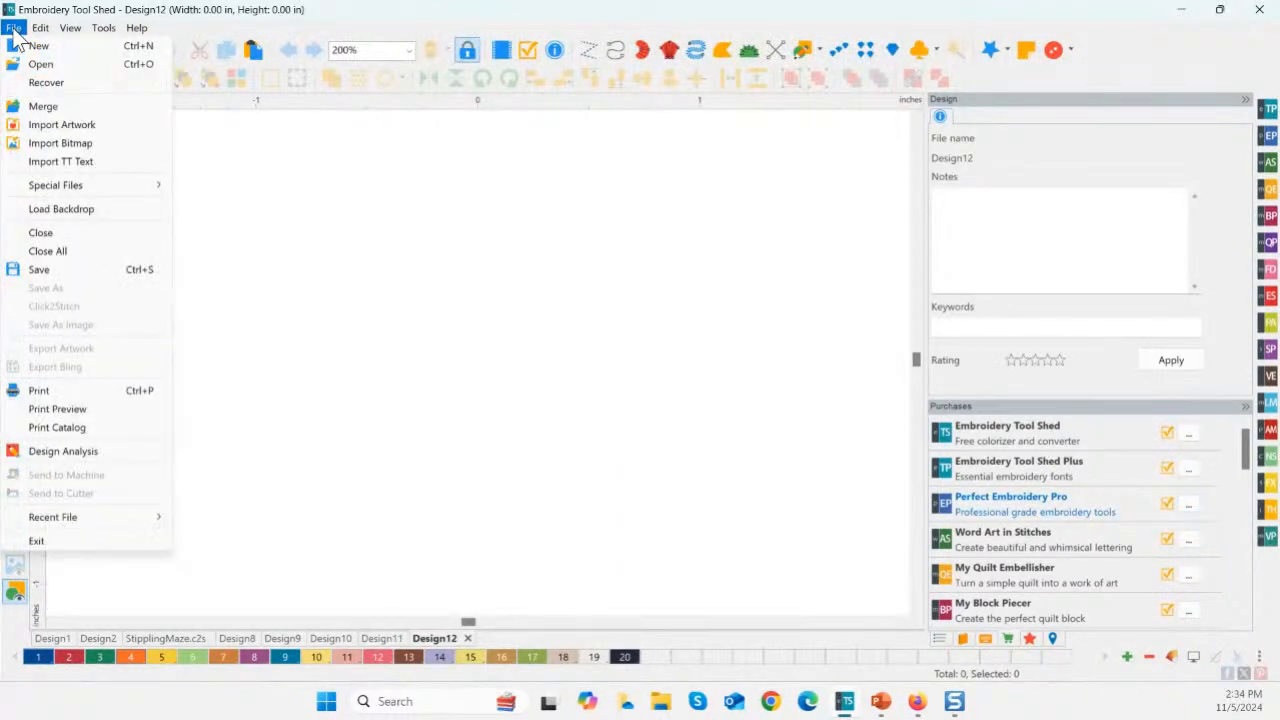
pyautogui.click(66, 126)
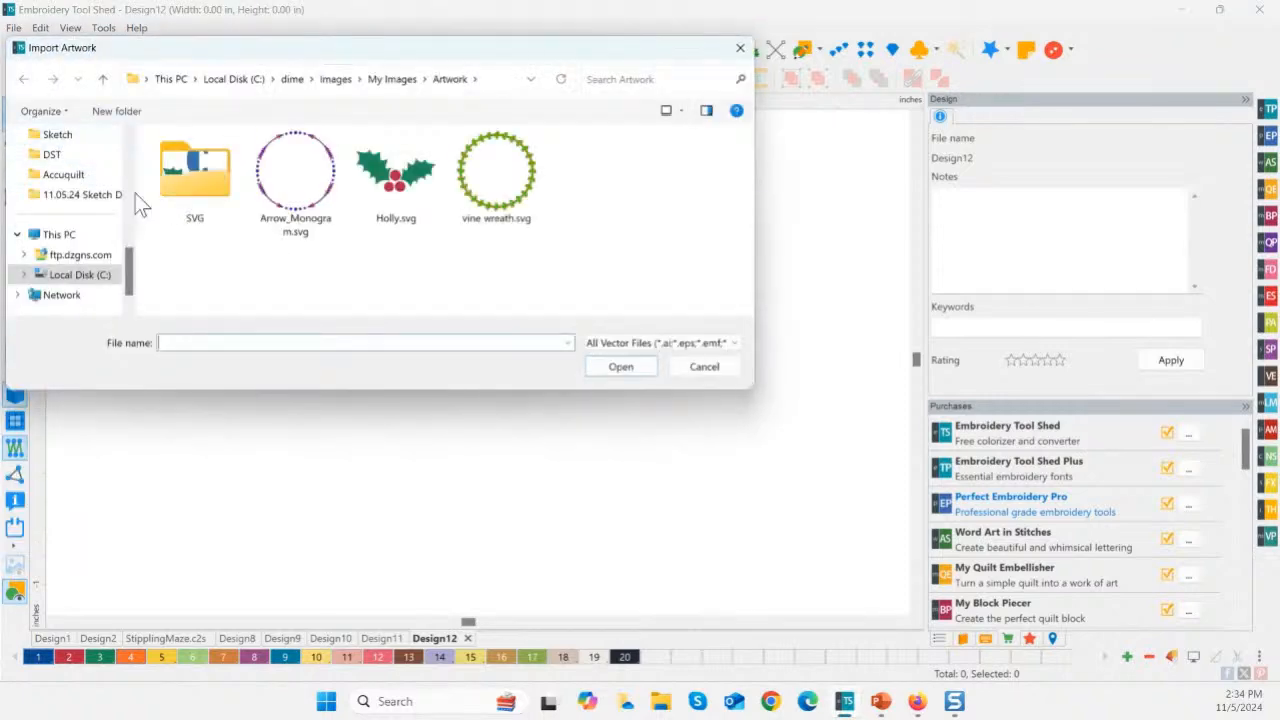
pyautogui.click(413, 219)
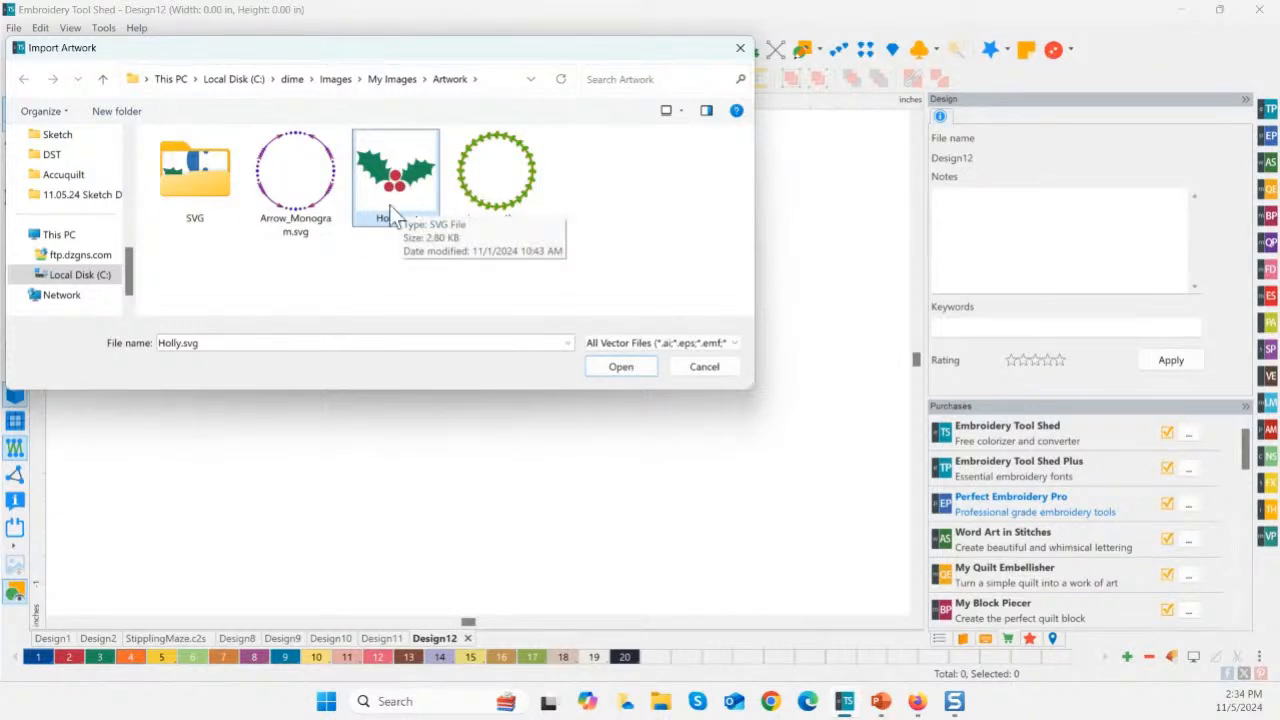
pyautogui.click(400, 89)
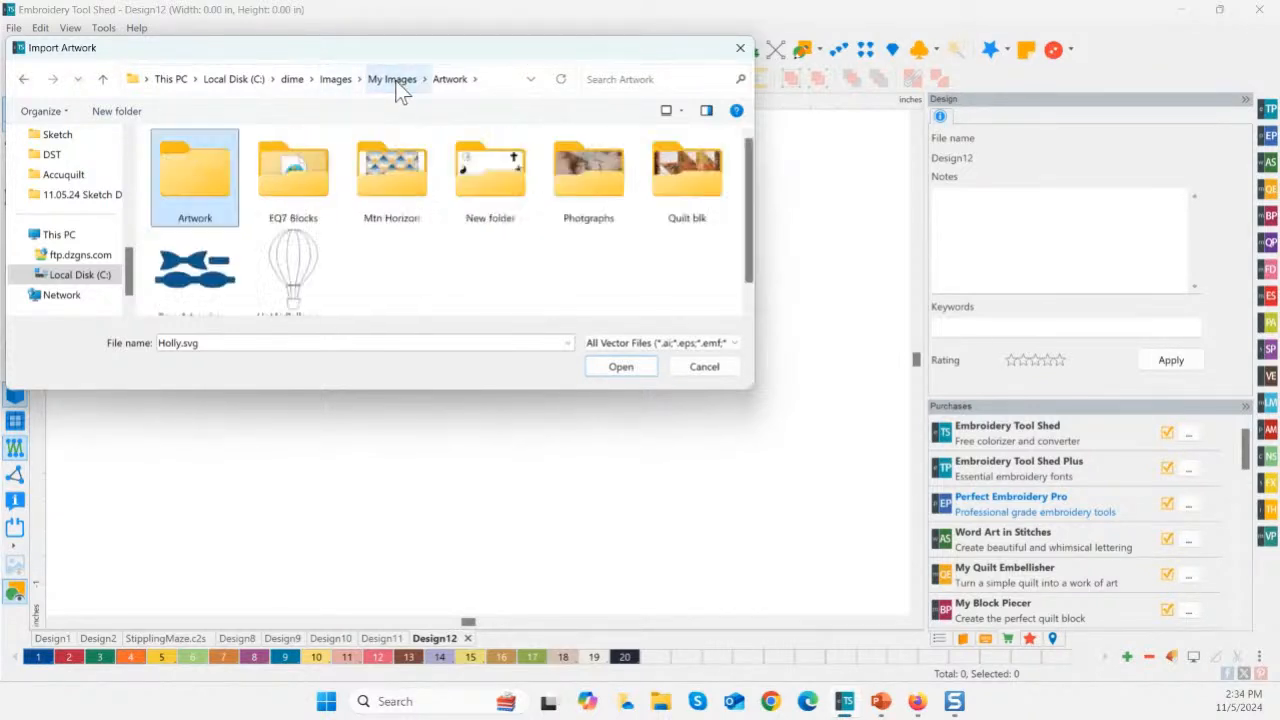
pyautogui.doubleClick(207, 185)
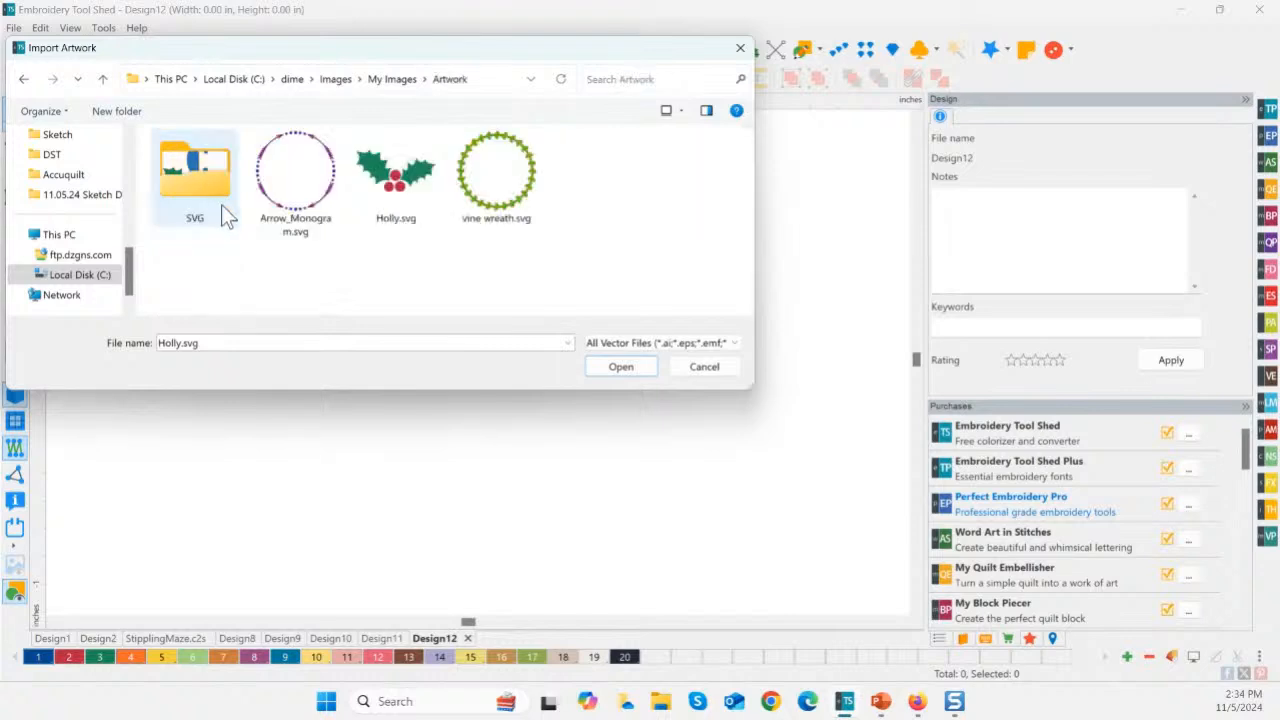
pyautogui.doubleClick(204, 175)
pyautogui.click(392, 175)
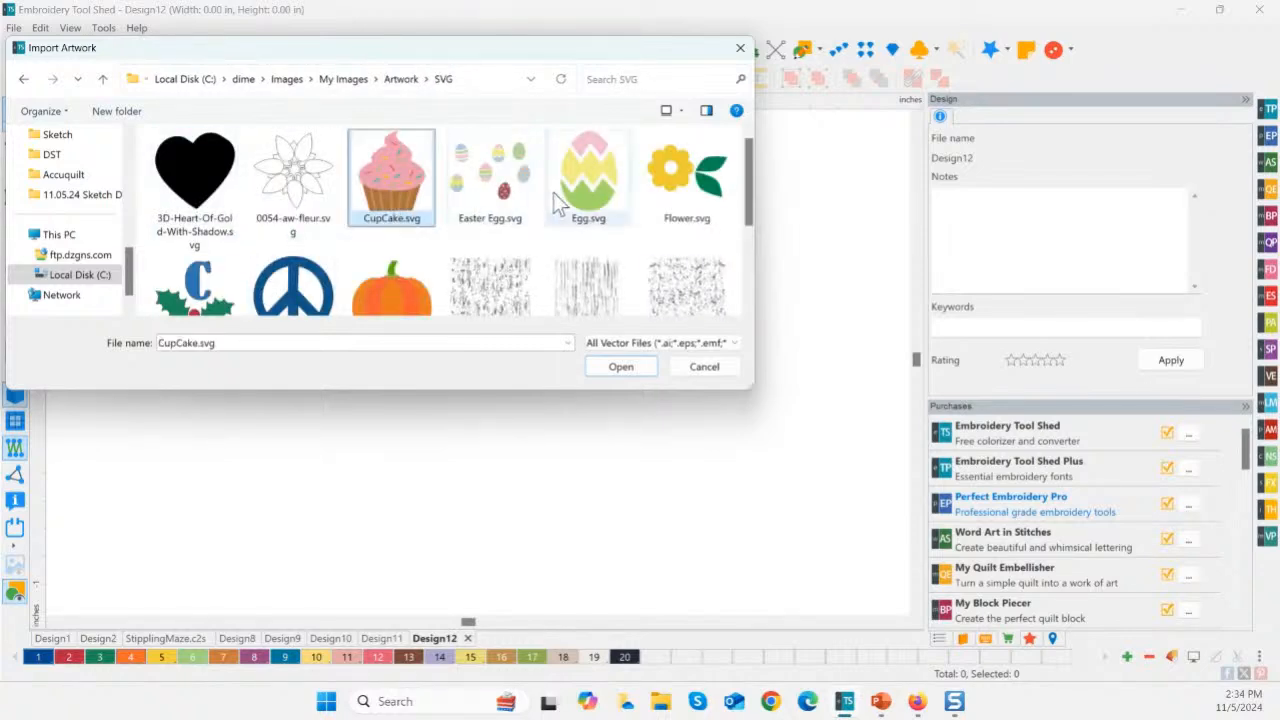
pyautogui.click(588, 178)
pyautogui.click(686, 180)
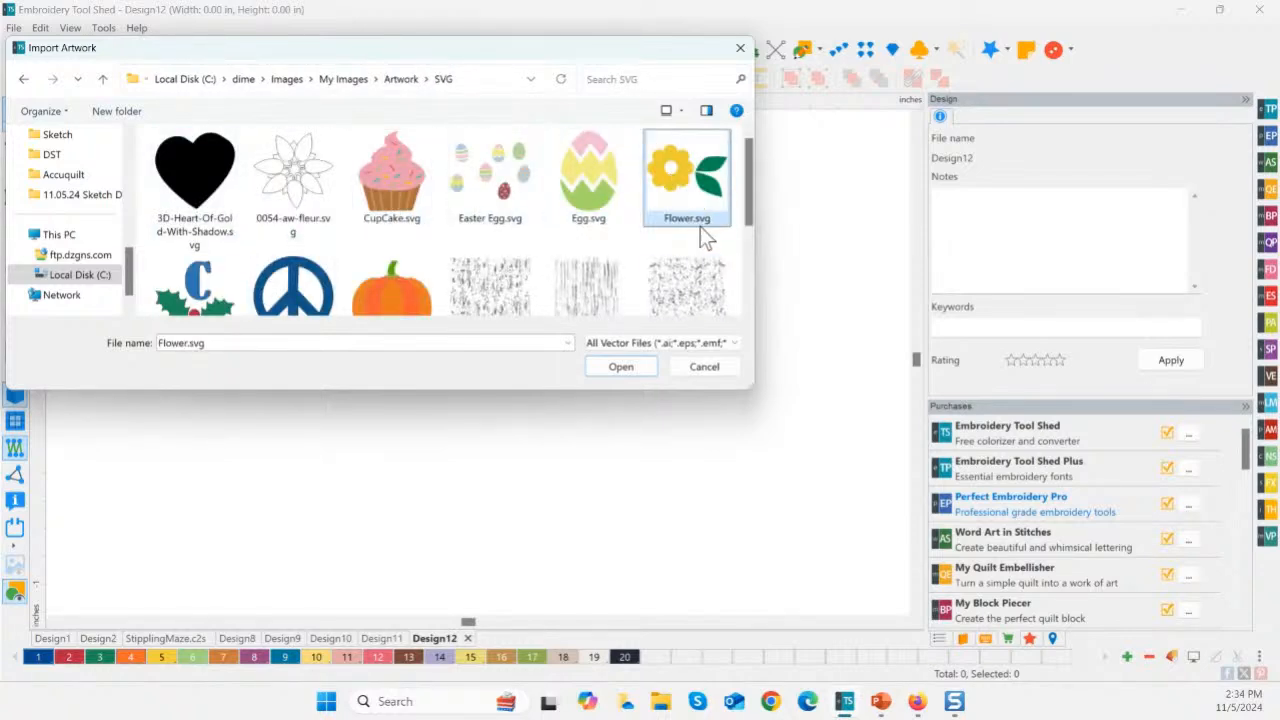
pyautogui.doubleClick(671, 174)
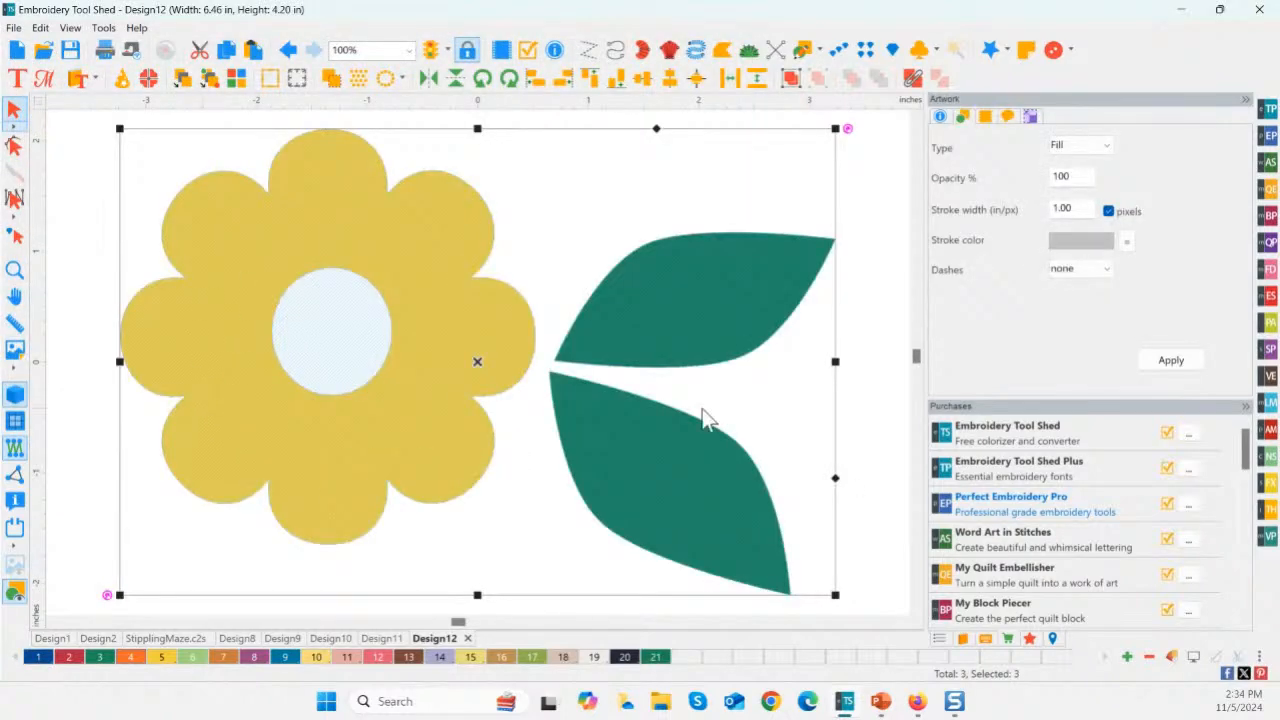
# - Try the Wave fill effect on the whole imported flower and its leaves
pyautogui.click(1029, 639)
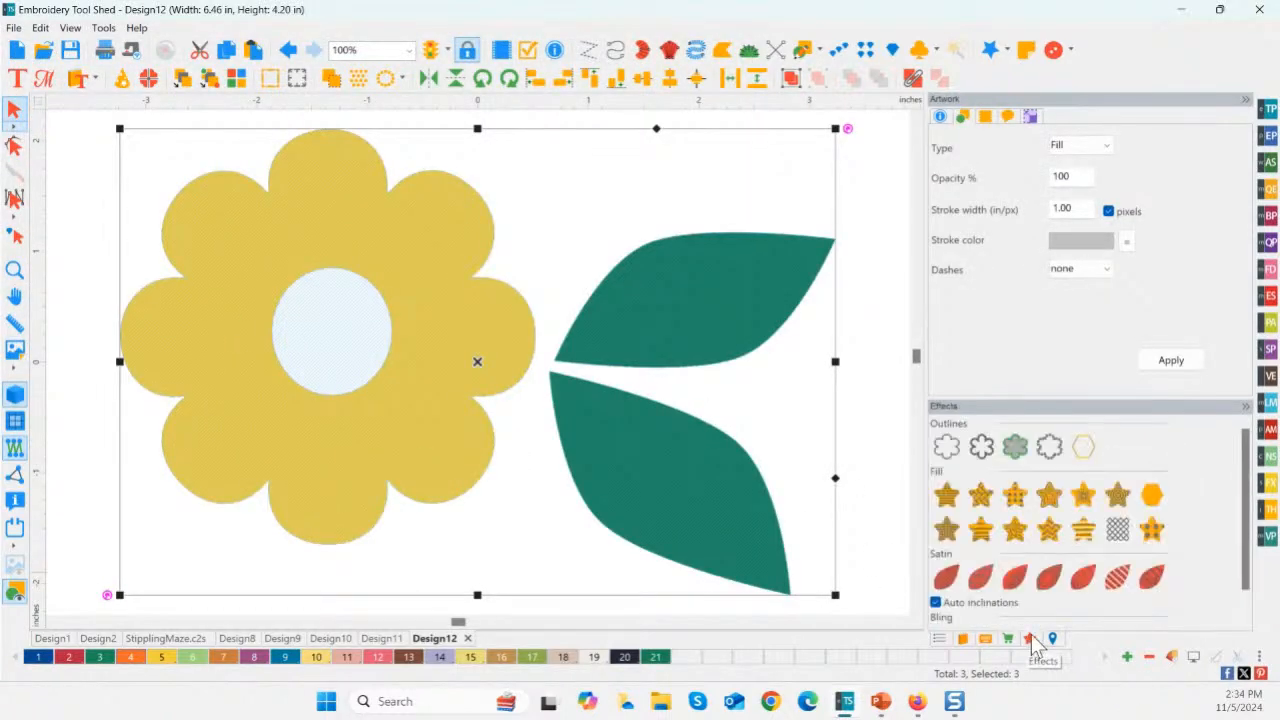
pyautogui.click(1050, 533)
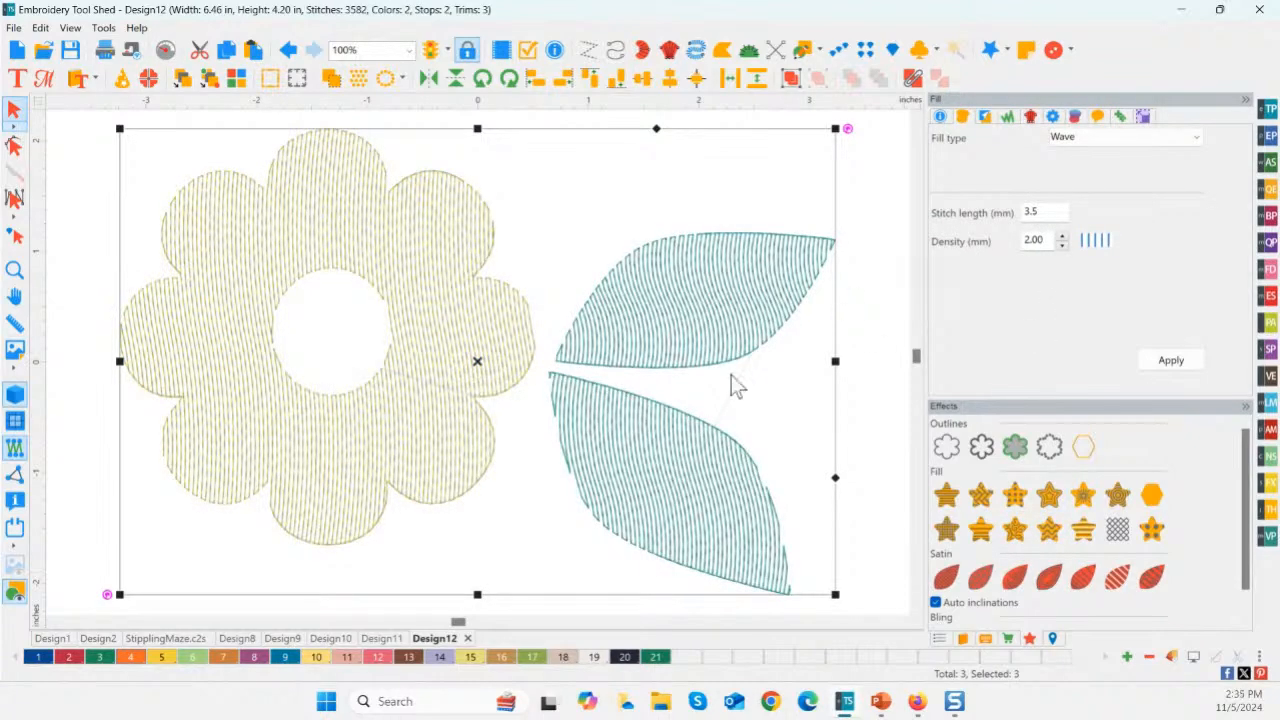
pyautogui.click(690, 392)
pyautogui.scroll(-4, 441, 418)
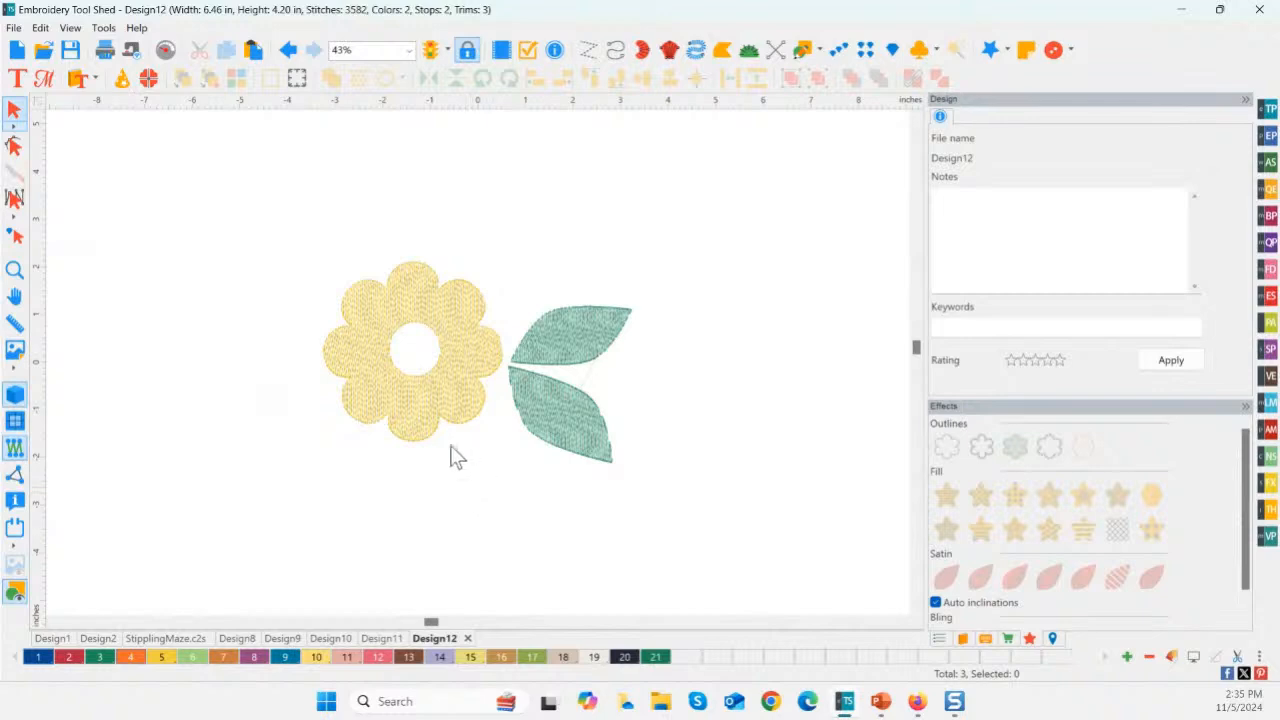
# - Undo the Wave fill, select all the flower and leaf artwork, and delete it from the design
pyautogui.hotkey('ctrl', 'a')
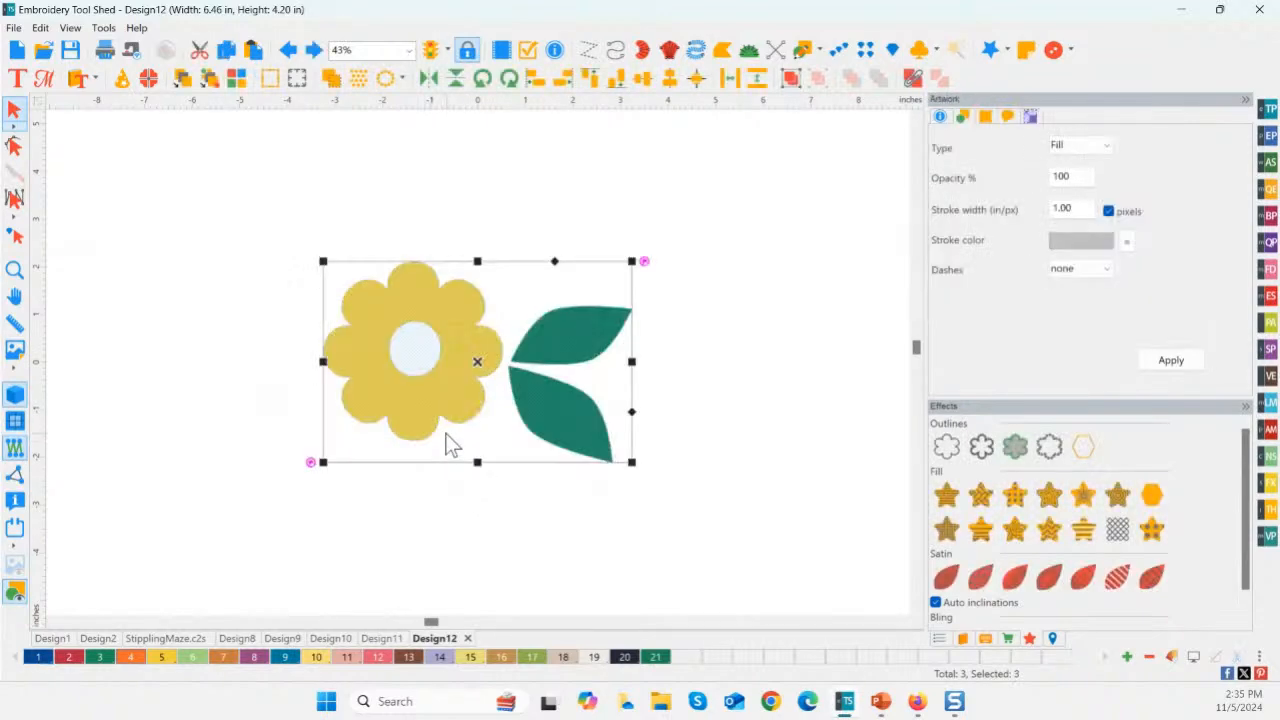
pyautogui.press('Delete')
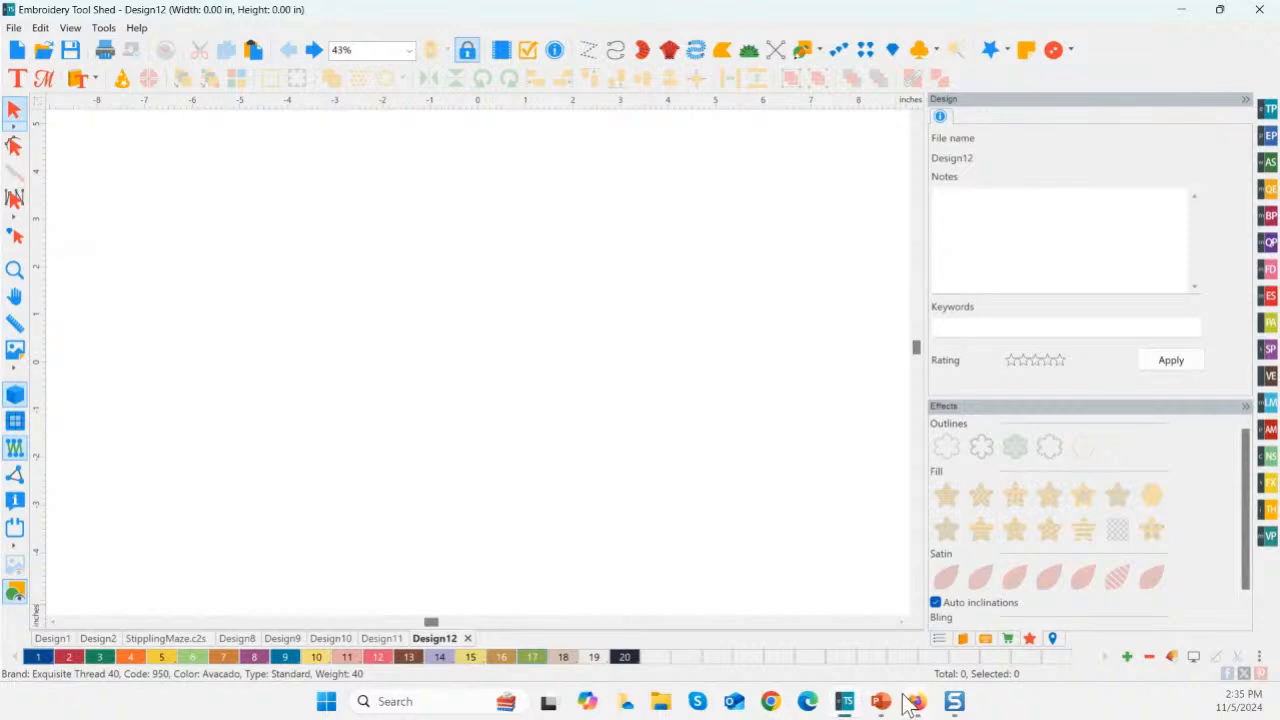
# - Switch to the PowerPoint slide show, review the slides comparing the Wave, Shape, Stippling, Contour and SpecialFX fills, and return to Embroidery Tool Shed
pyautogui.moveTo(890, 707)
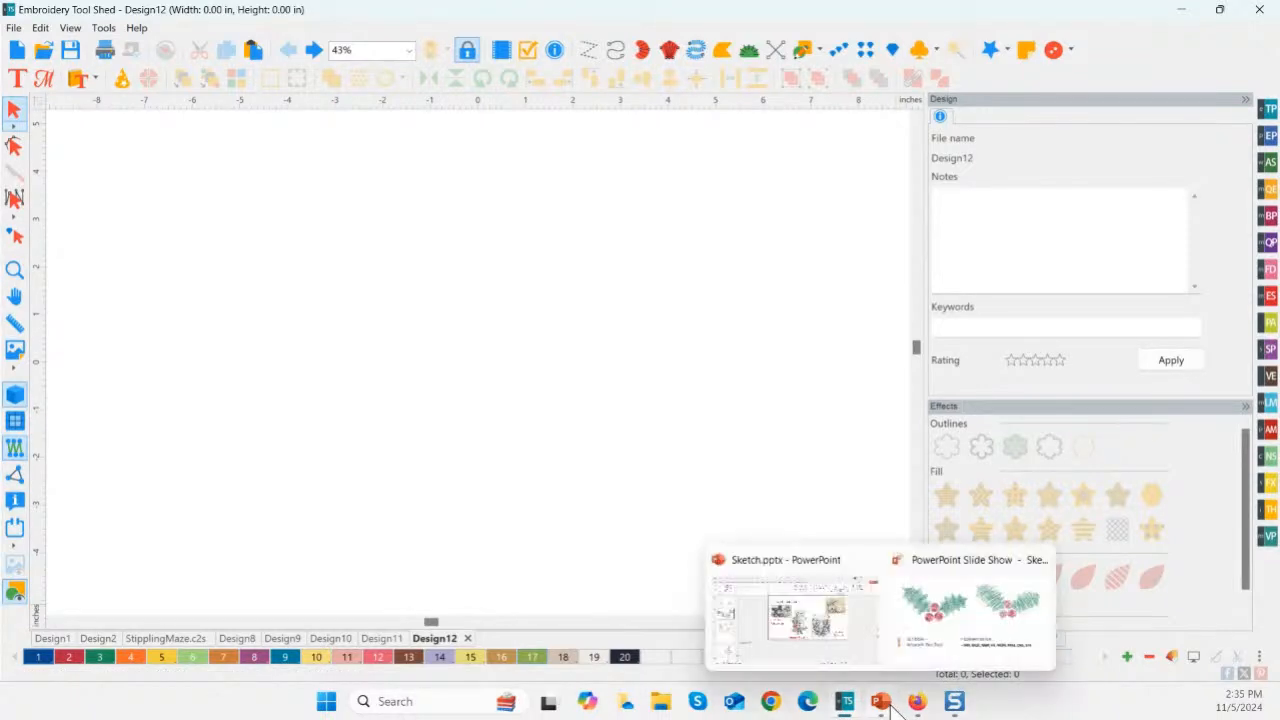
pyautogui.click(931, 628)
pyautogui.press('Left')
pyautogui.press('Left')
pyautogui.press('Left')
pyautogui.press('Left')
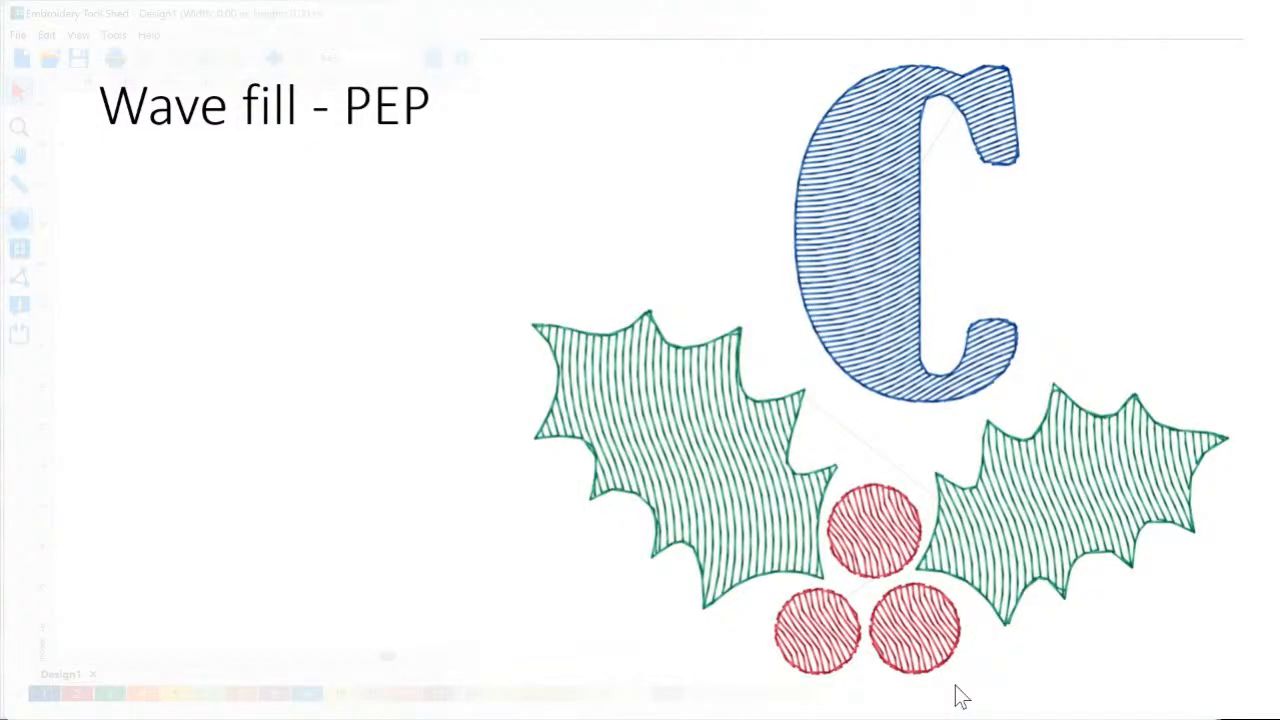
pyautogui.press('Left')
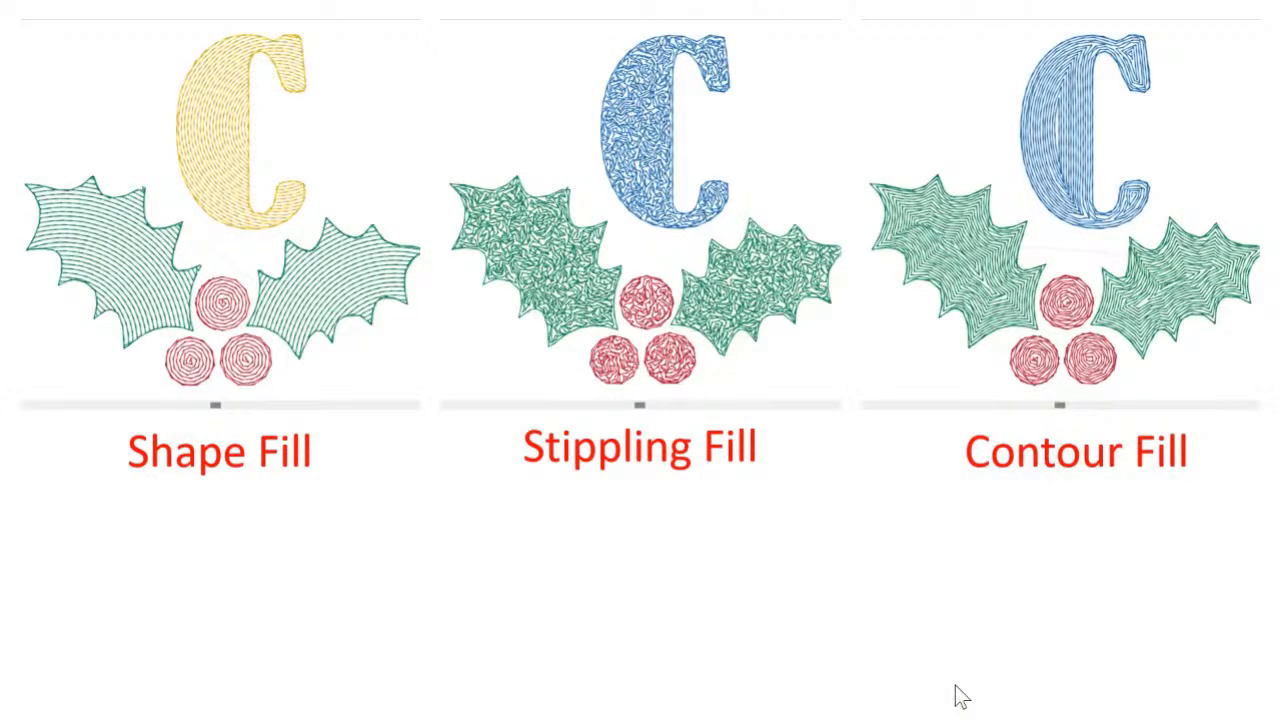
pyautogui.press('Right')
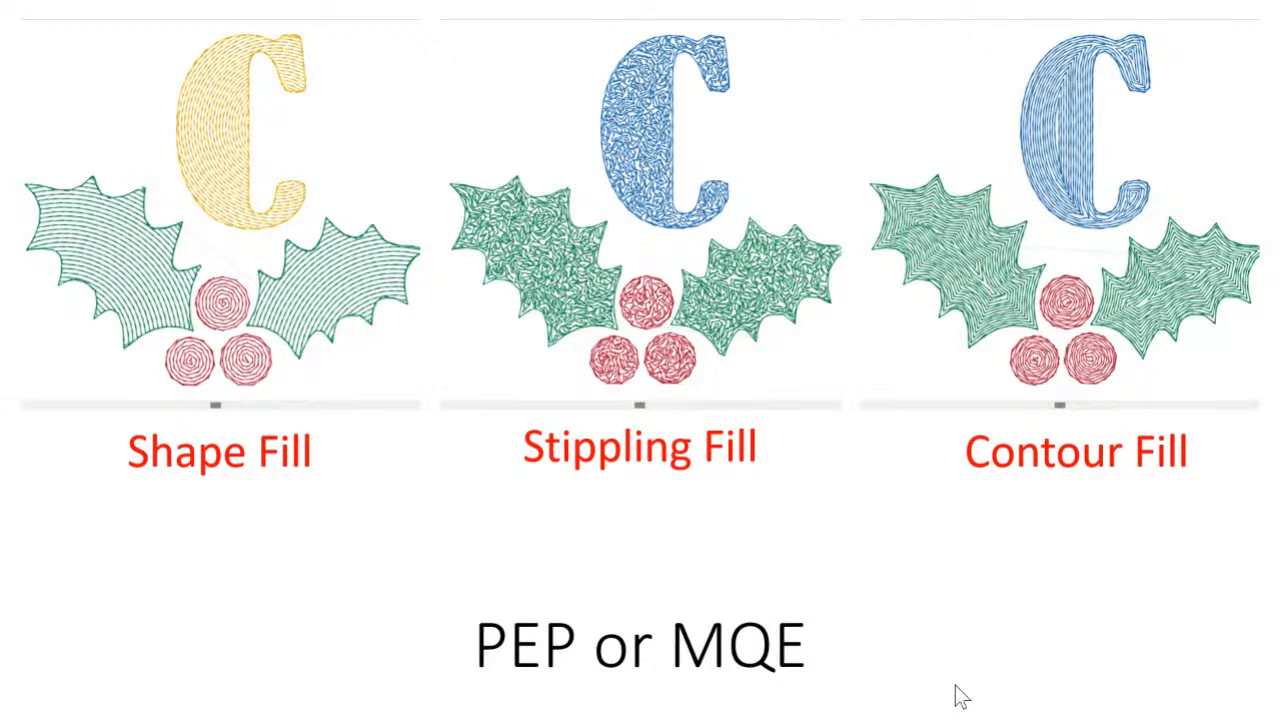
pyautogui.press('Right')
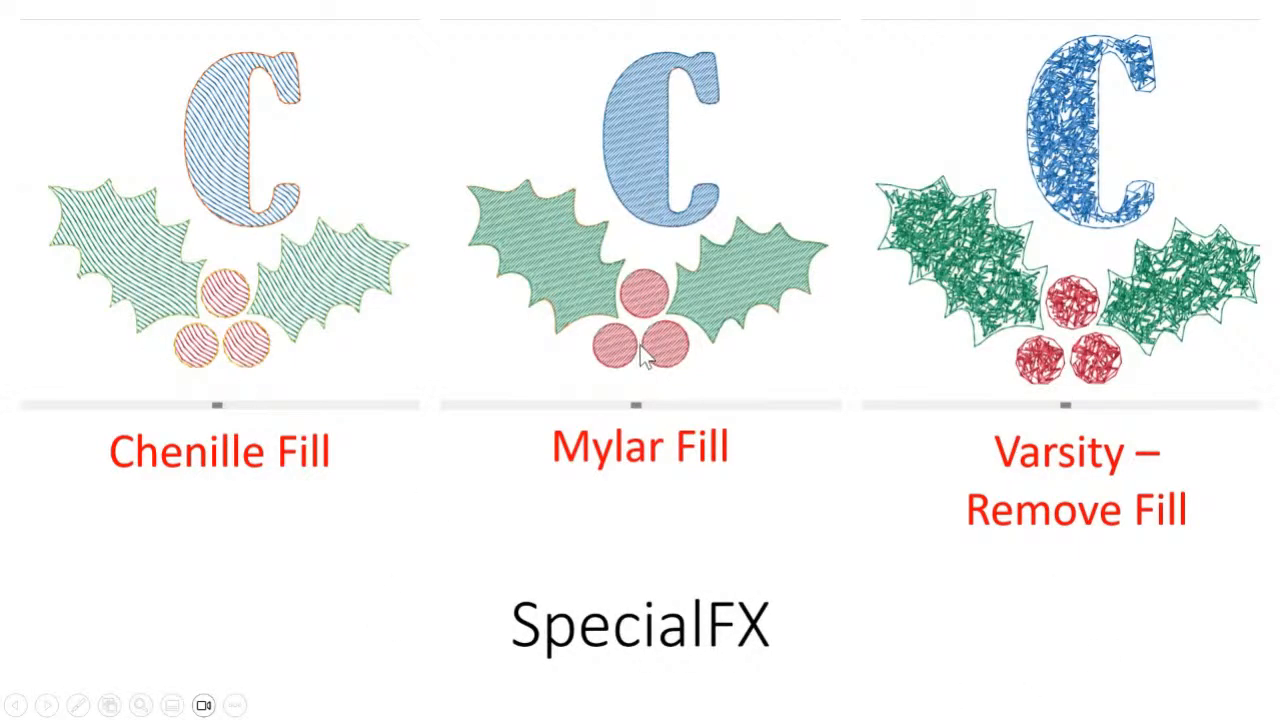
pyautogui.hotkey('alt', 'Tab')
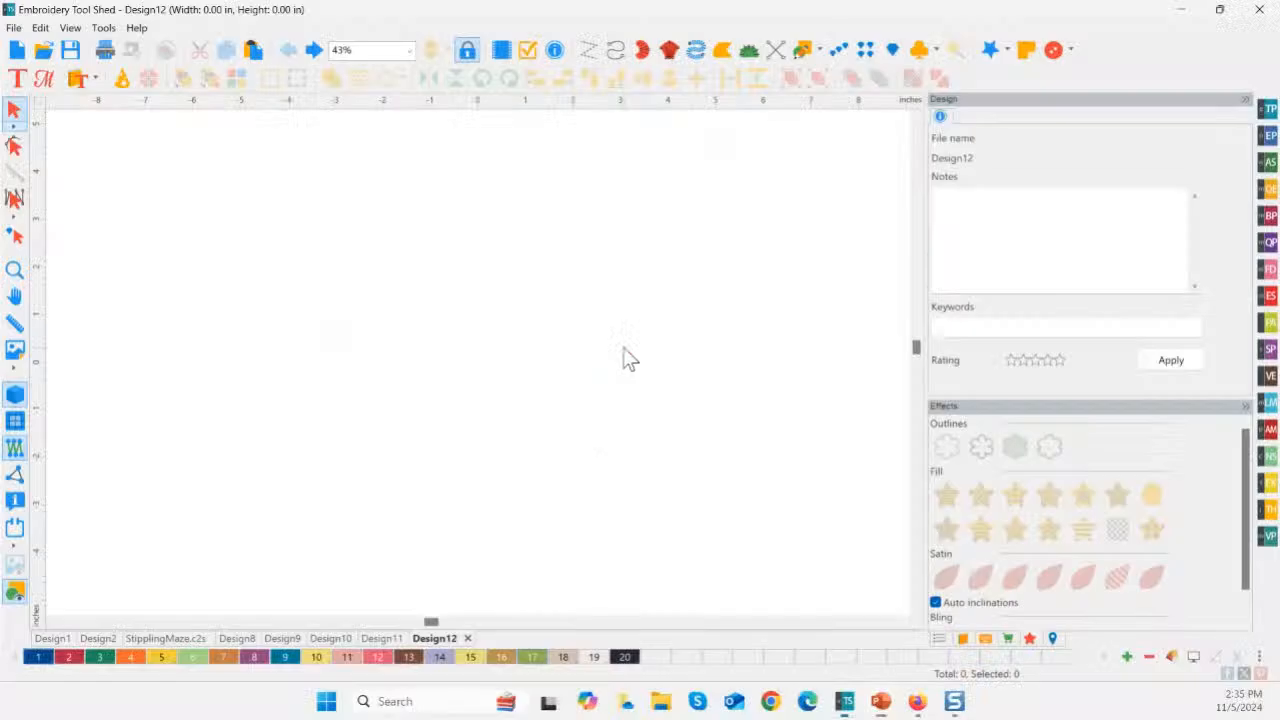
# - In Design11, select the fills of both holly leaves and all three berries and convert them to Stippling
pyautogui.click(376, 638)
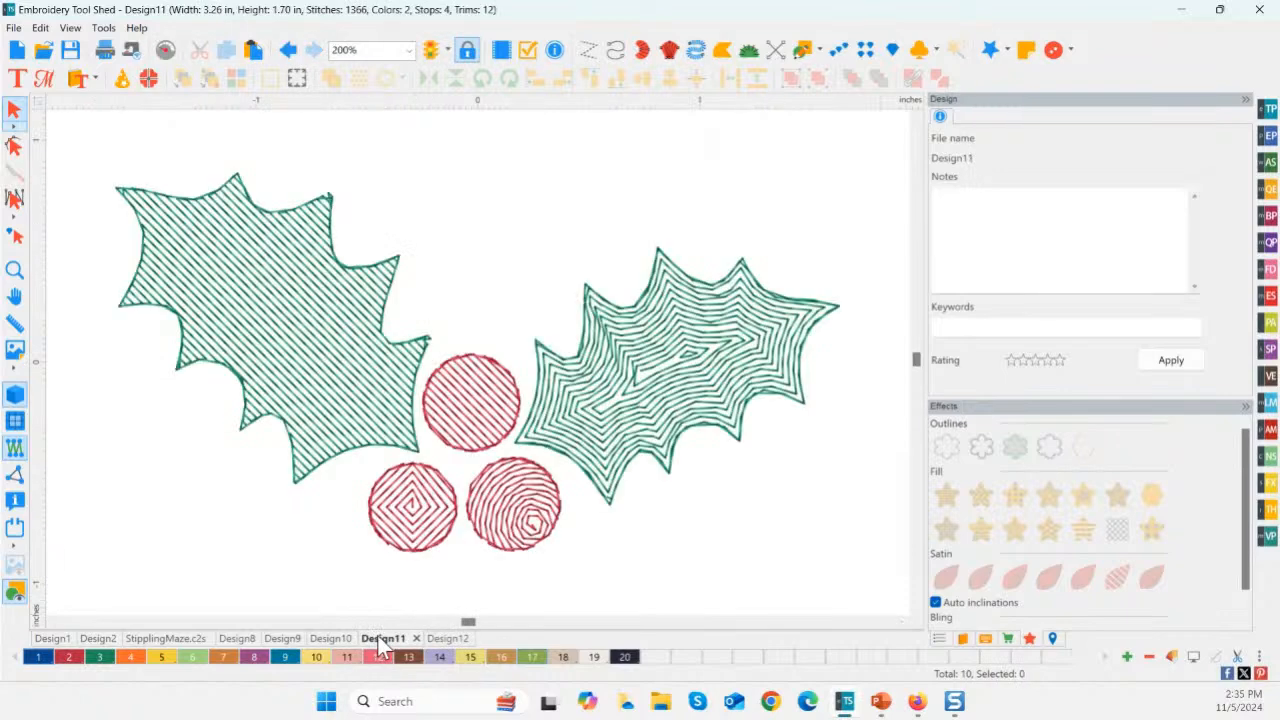
pyautogui.click(672, 340)
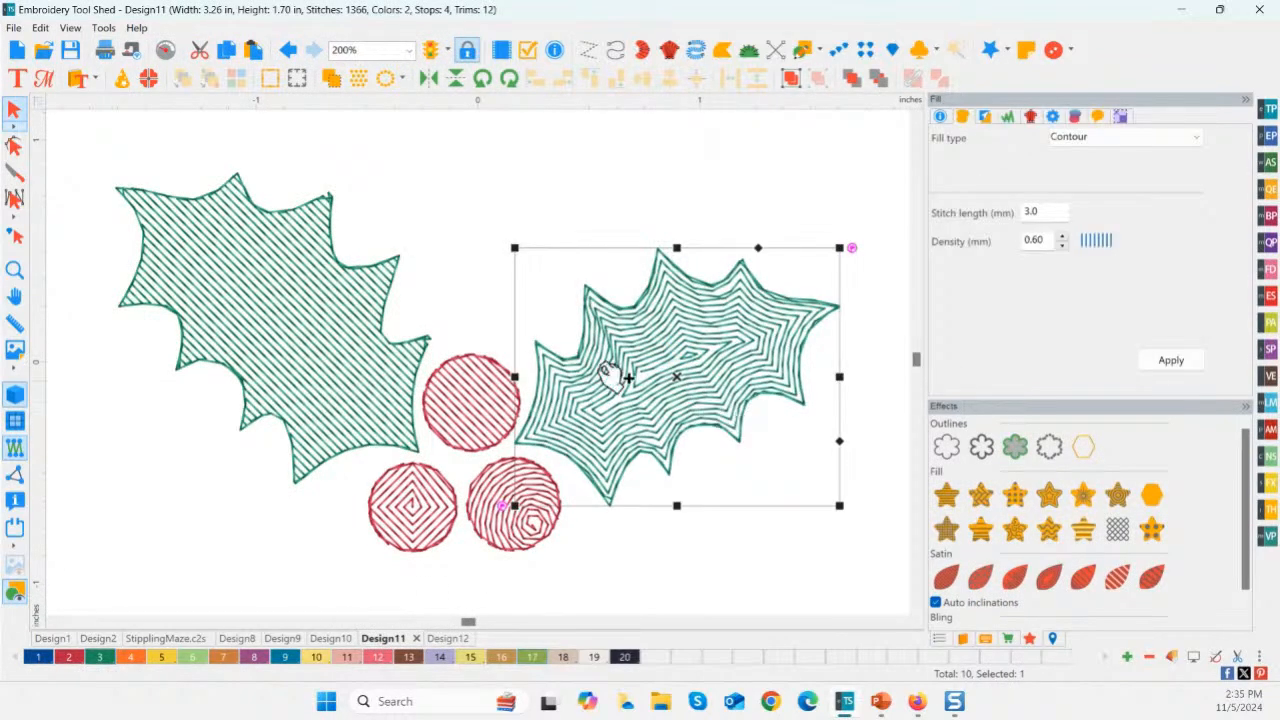
pyautogui.keyDown('ctrl'); pyautogui.click(328, 318); pyautogui.keyUp('ctrl')
pyautogui.keyDown('ctrl'); pyautogui.click(436, 418); pyautogui.keyUp('ctrl')
pyautogui.keyDown('ctrl'); pyautogui.click(510, 512); pyautogui.keyUp('ctrl')
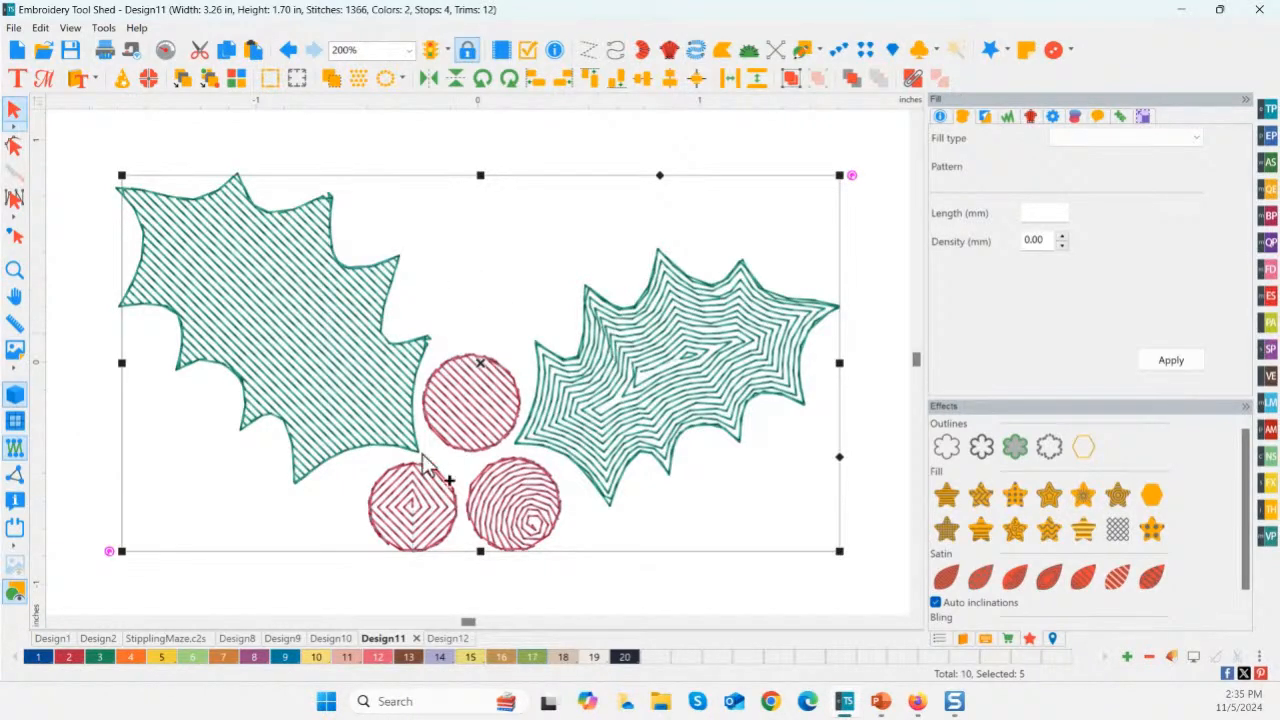
pyautogui.click(1270, 190)
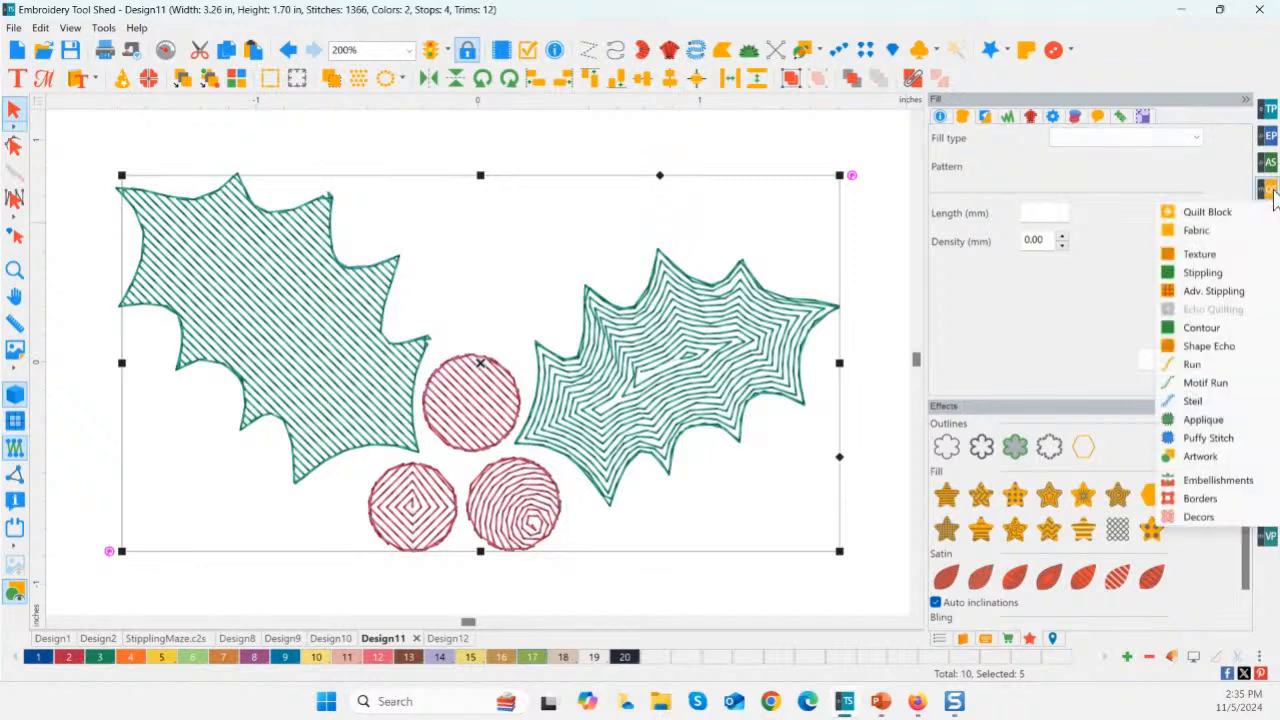
pyautogui.click(1190, 273)
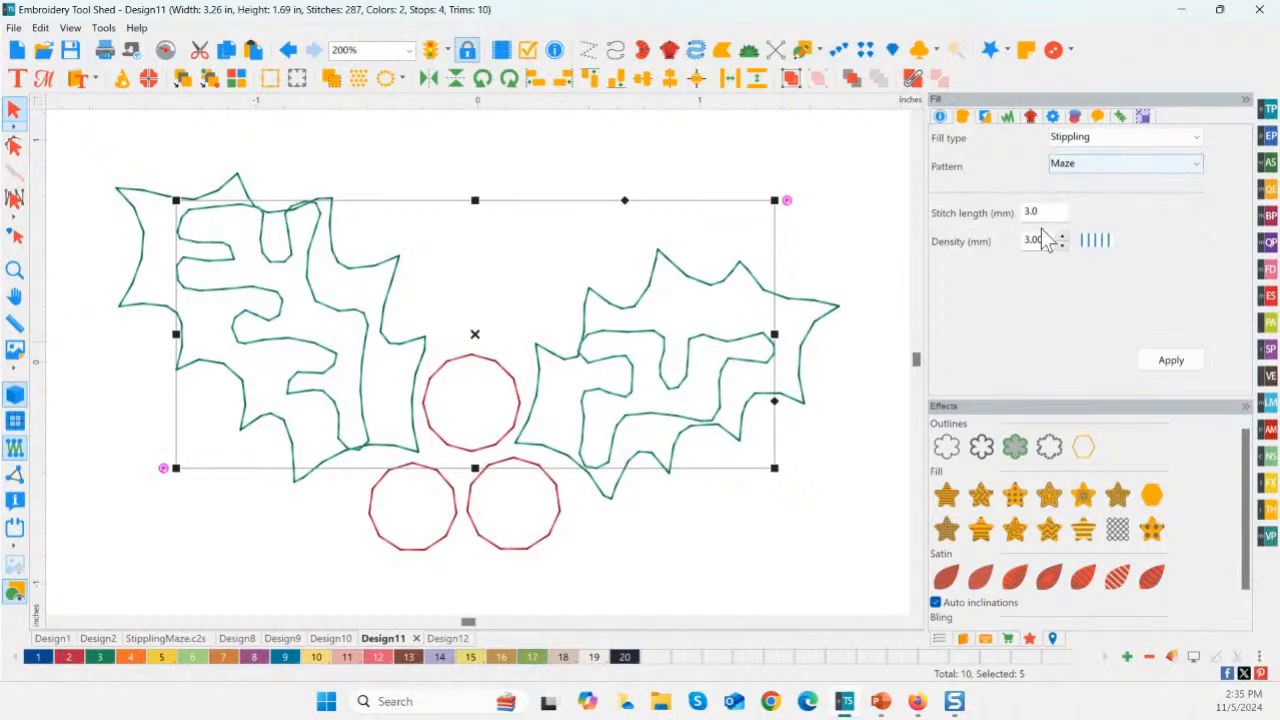
# - Set the stippling density to 1.00 mm and the stitch length to 2.5 mm
pyautogui.moveTo(1042, 241); pyautogui.dragTo(1001, 240)
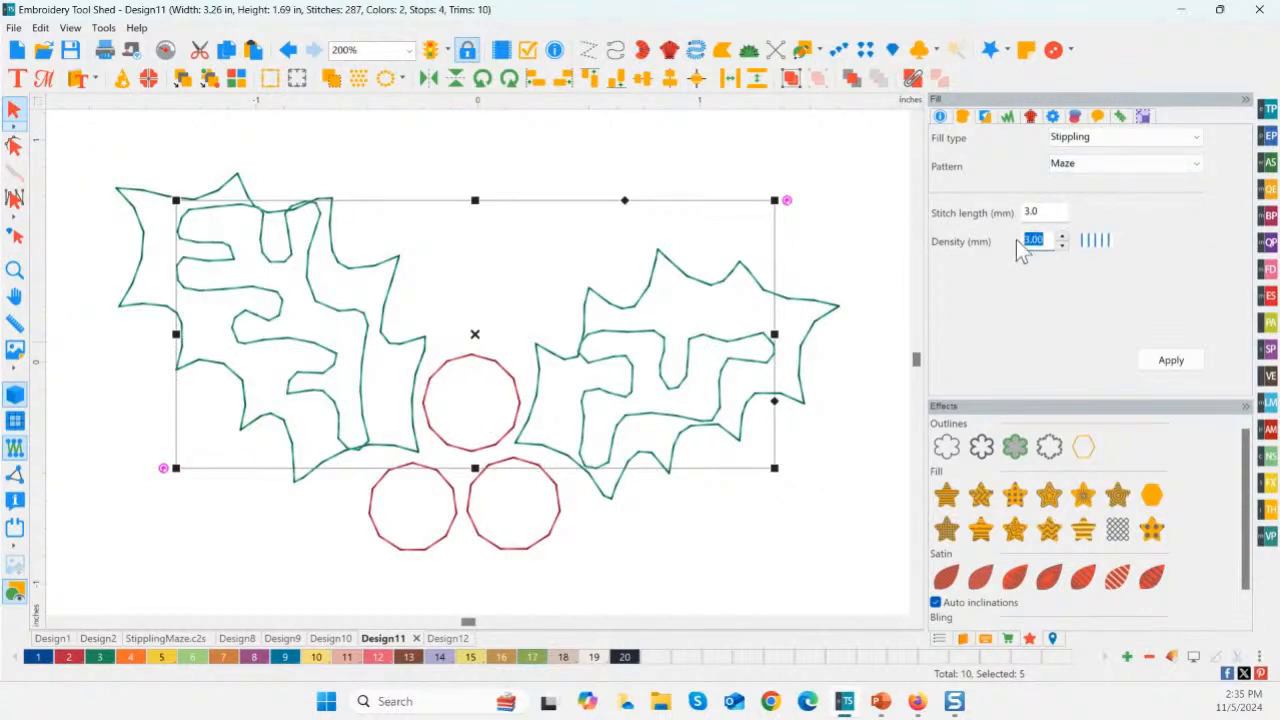
pyautogui.click(1178, 362)
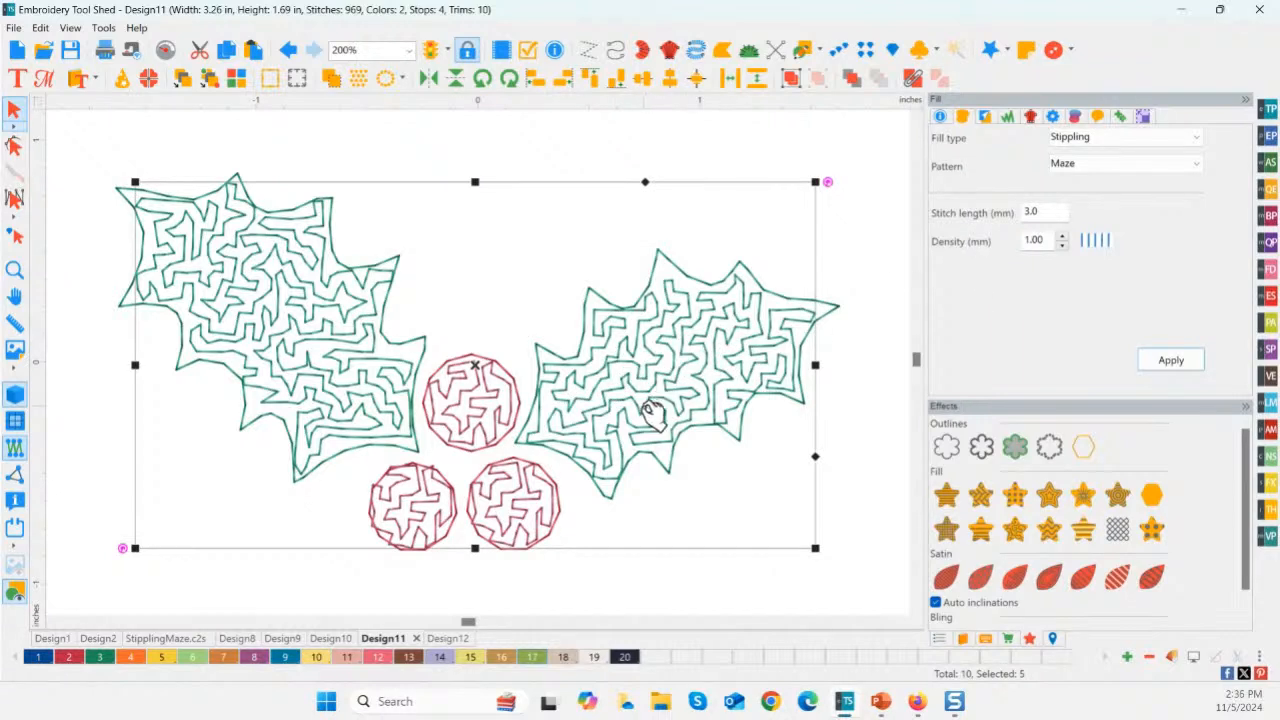
pyautogui.doubleClick(1037, 213)
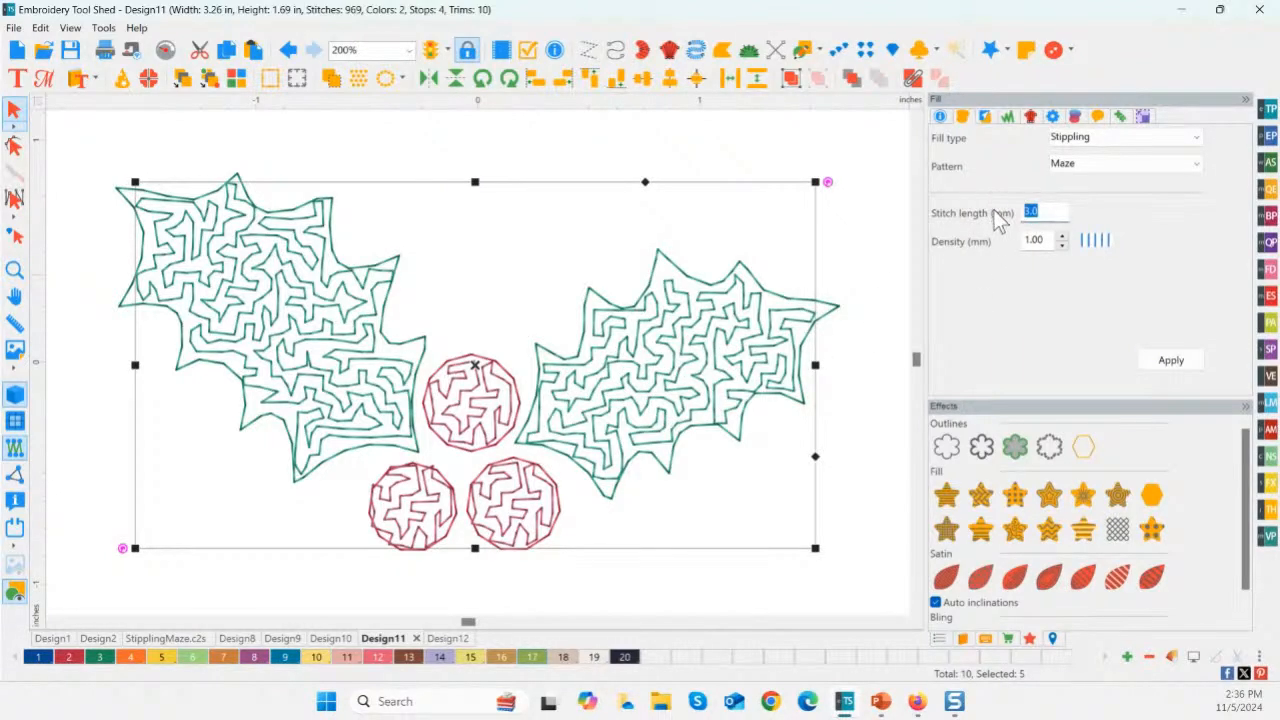
pyautogui.write('2.5')
pyautogui.click(1178, 366)
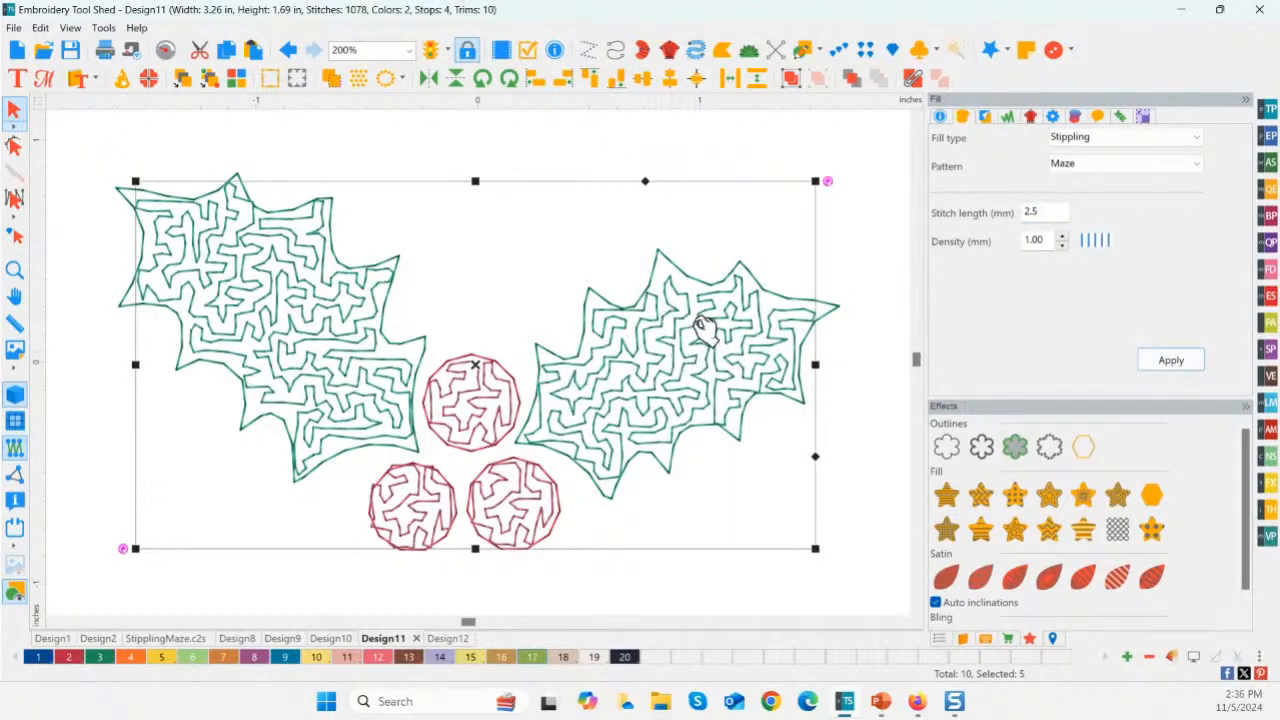
# - Tighten the stippling density to 0.70 mm and further to 0.60 mm, applying each value
pyautogui.click(1063, 244)
pyautogui.click(1172, 362)
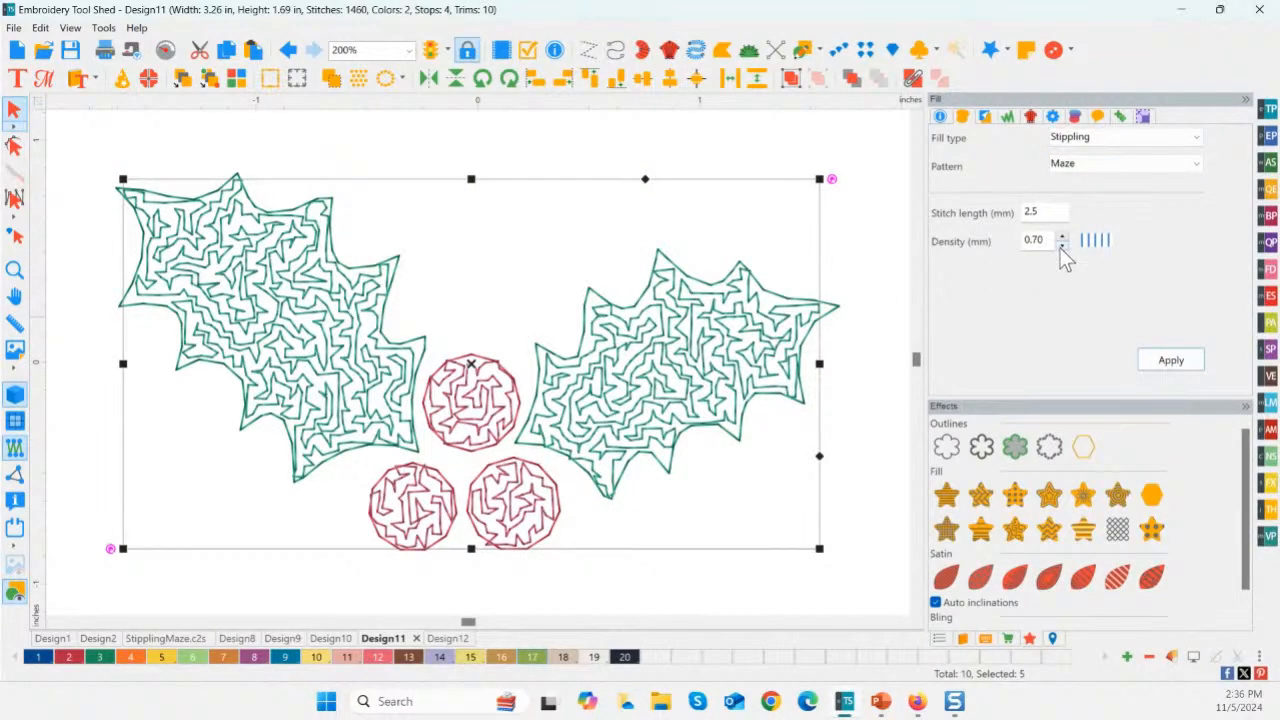
pyautogui.click(1062, 246)
pyautogui.click(1171, 360)
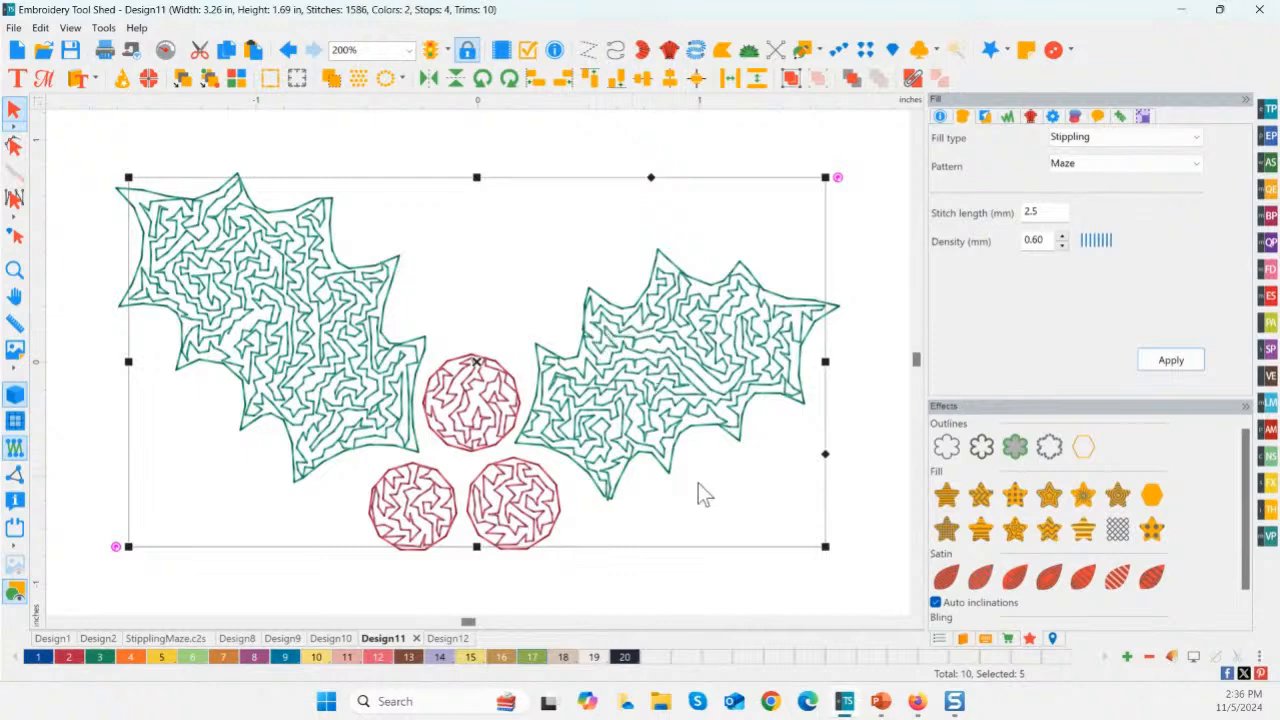
# - Undo the stippling edits and conversion on the Design11 leaves and berries
pyautogui.click(683, 522)
pyautogui.scroll(-4, 606, 475)
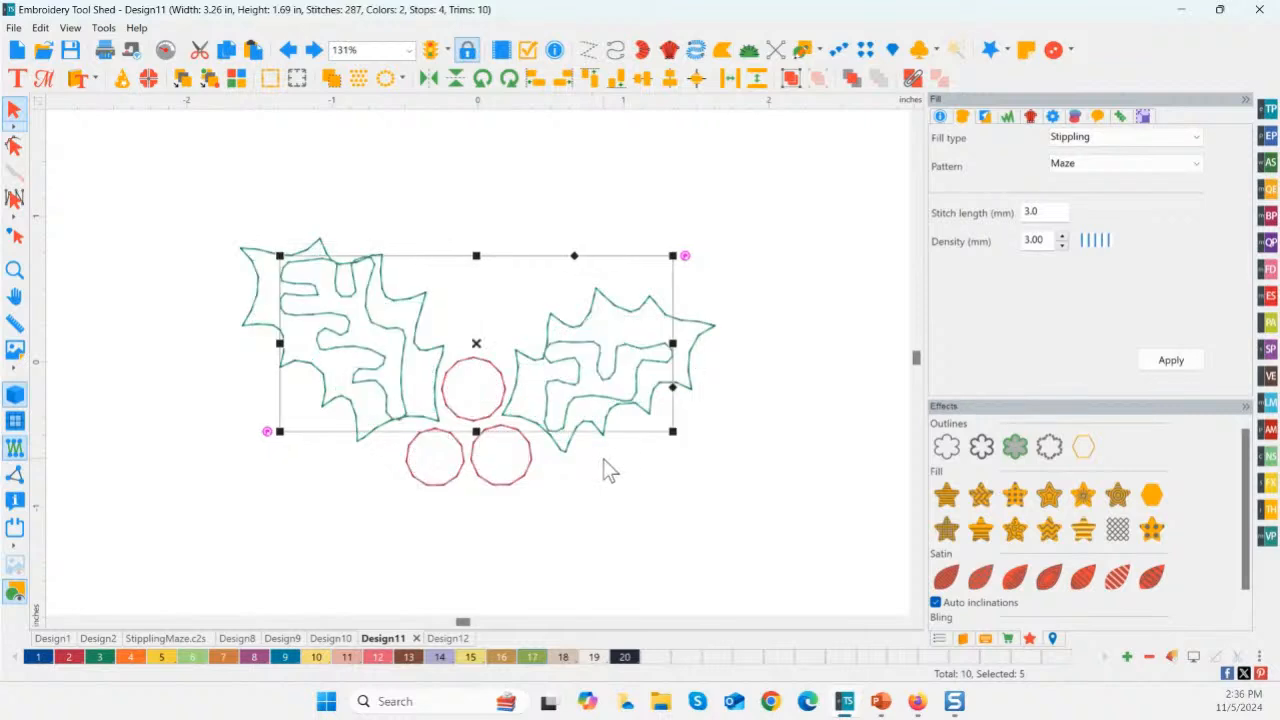
pyautogui.hotkey('ctrl', 'z')
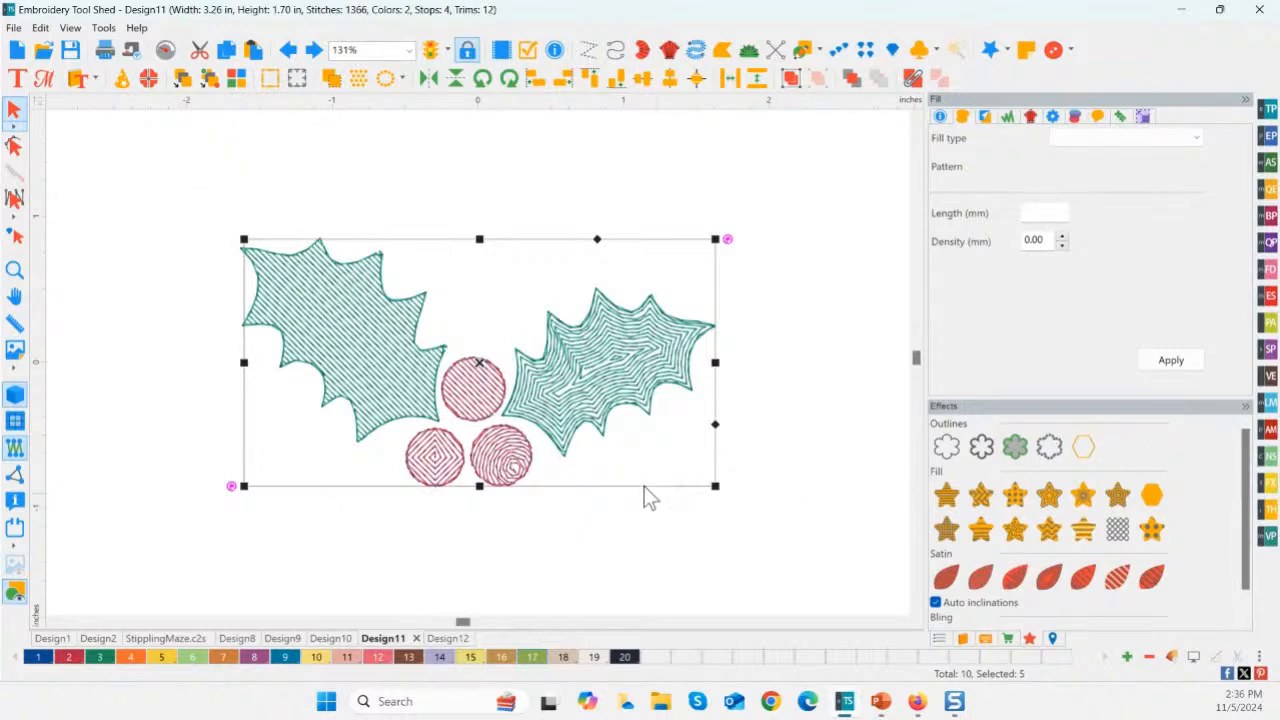
# - Start a new design and insert the Holly (2) craft artwork from the Christmas category
pyautogui.click(17, 49)
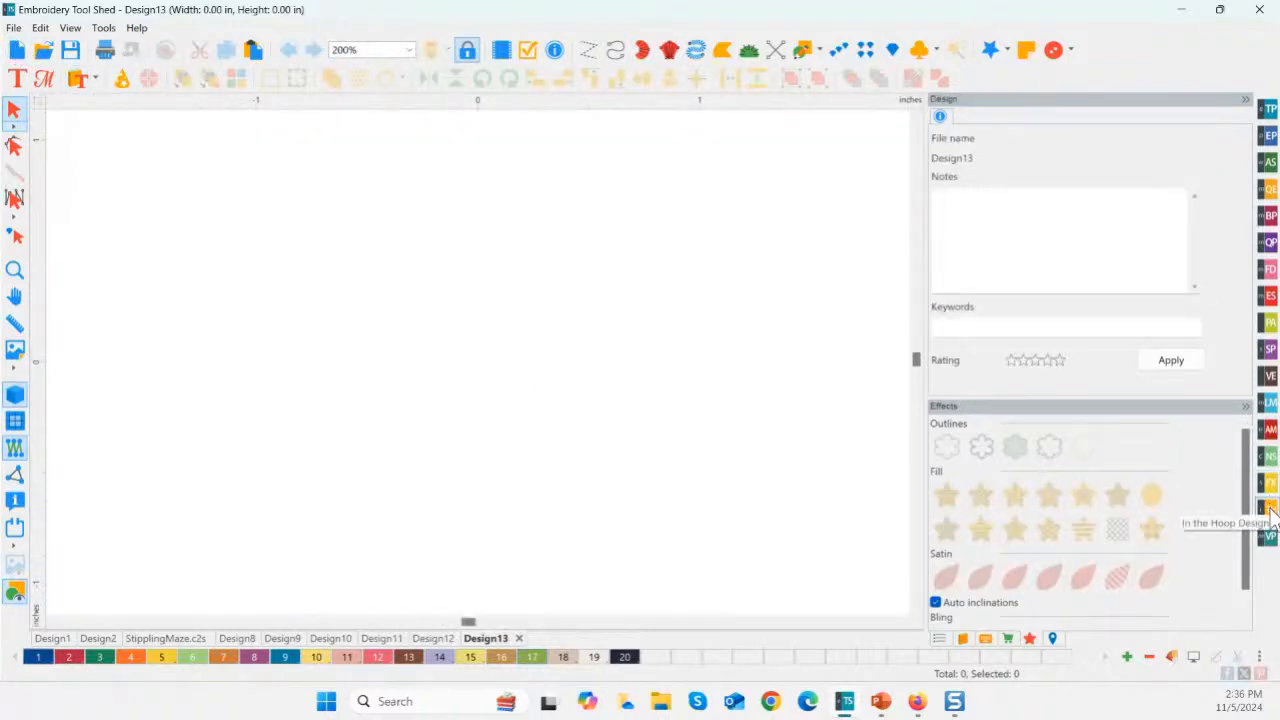
pyautogui.click(1266, 455)
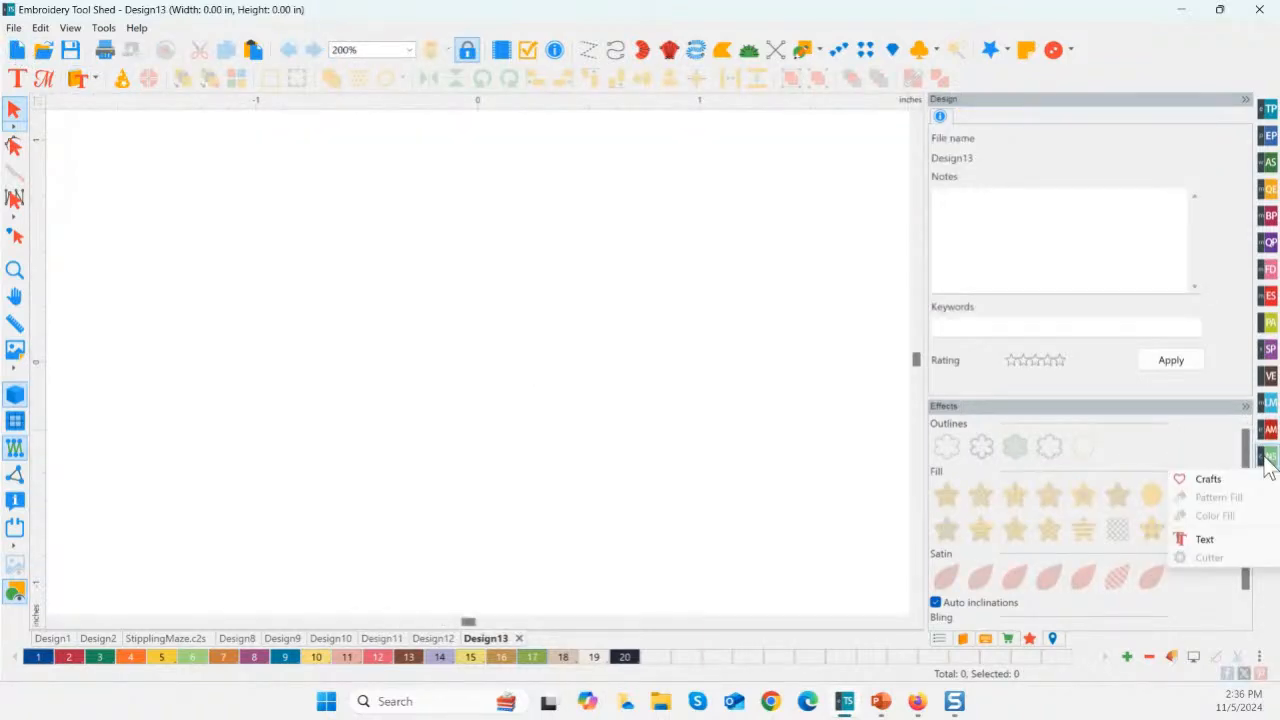
pyautogui.click(1195, 479)
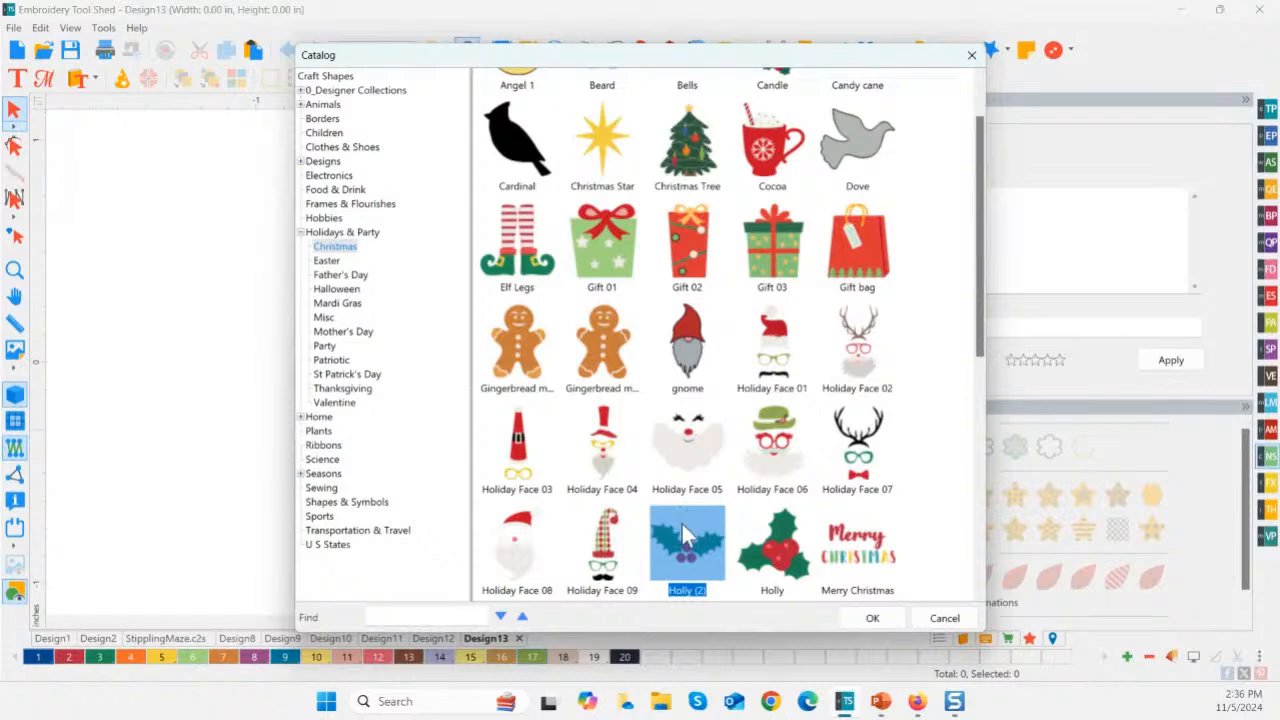
pyautogui.doubleClick(682, 524)
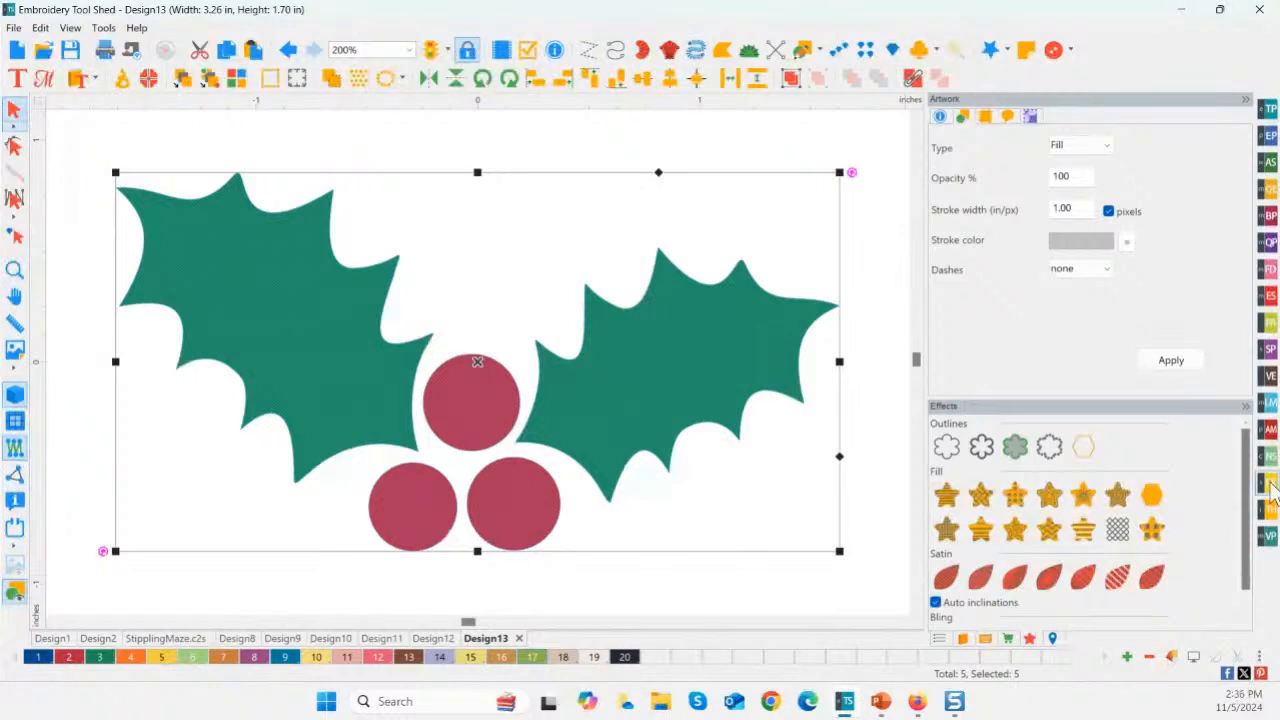
# - Try the Mylar fill on the whole holly artwork and deselect it
pyautogui.moveTo(1268, 494)
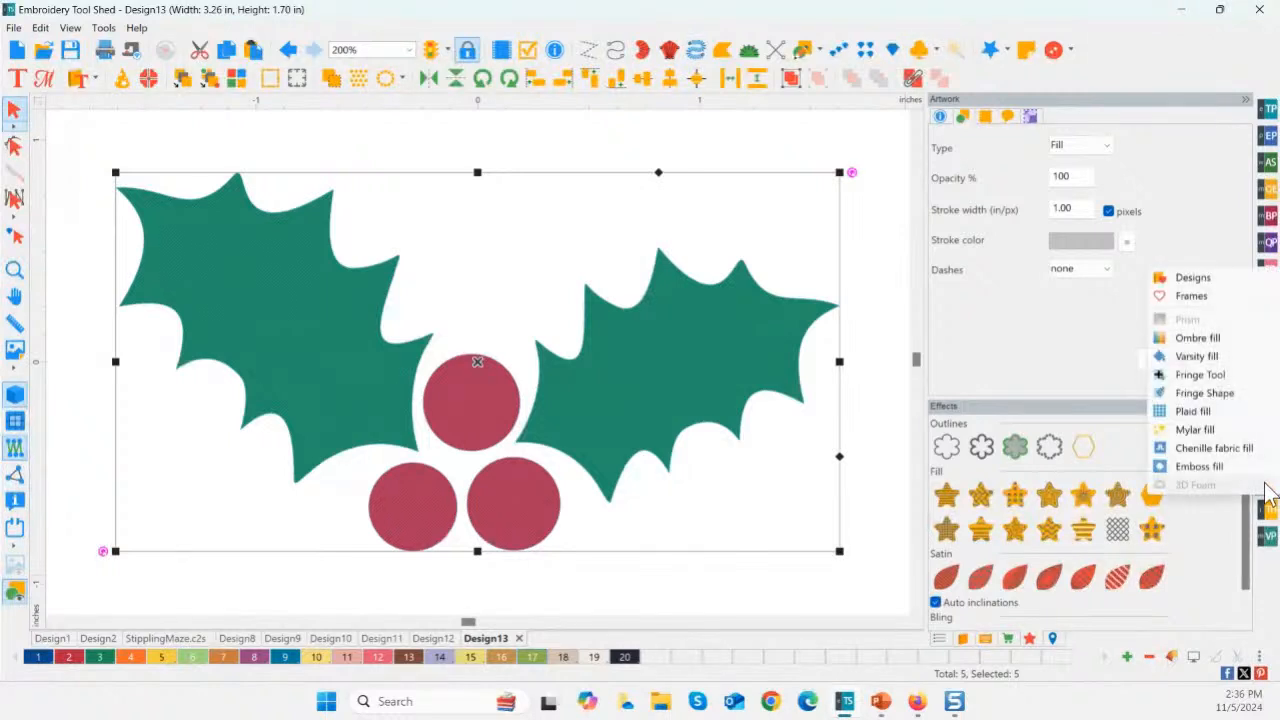
pyautogui.click(1192, 437)
pyautogui.click(340, 535)
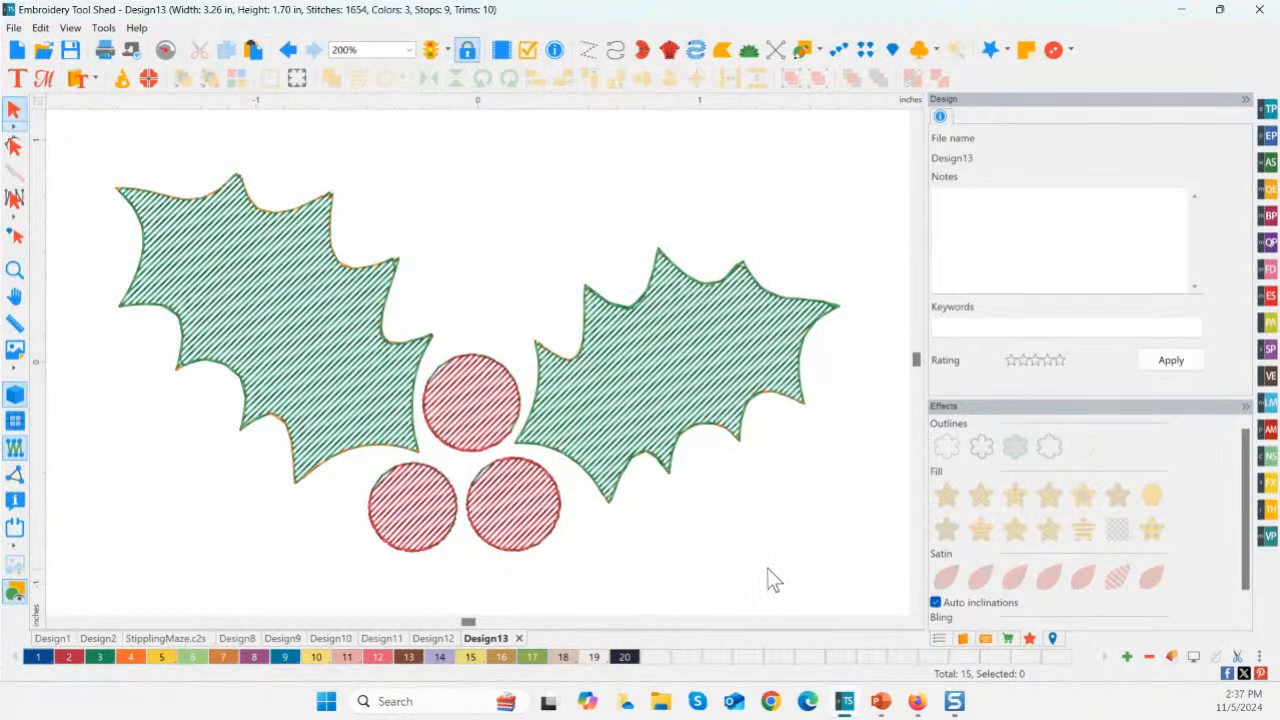
# - In the design sequence, select the left leaf's group and ungroup it
pyautogui.click(939, 638)
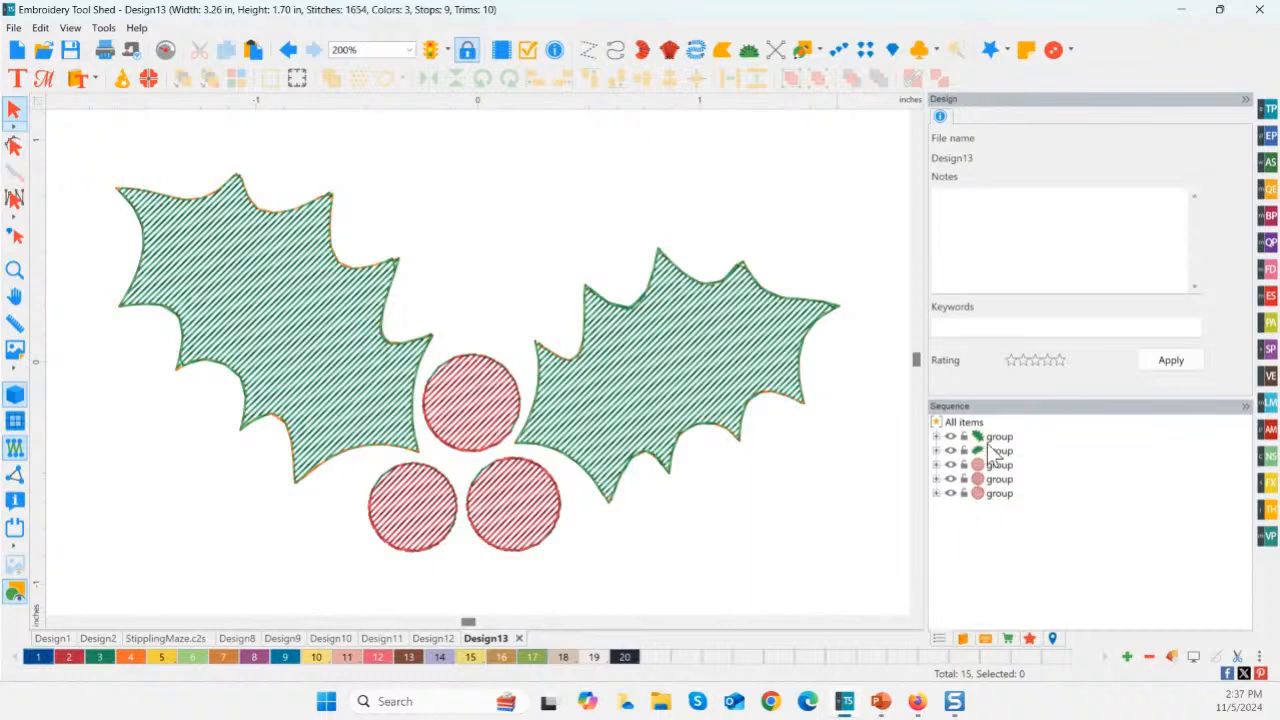
pyautogui.click(986, 437)
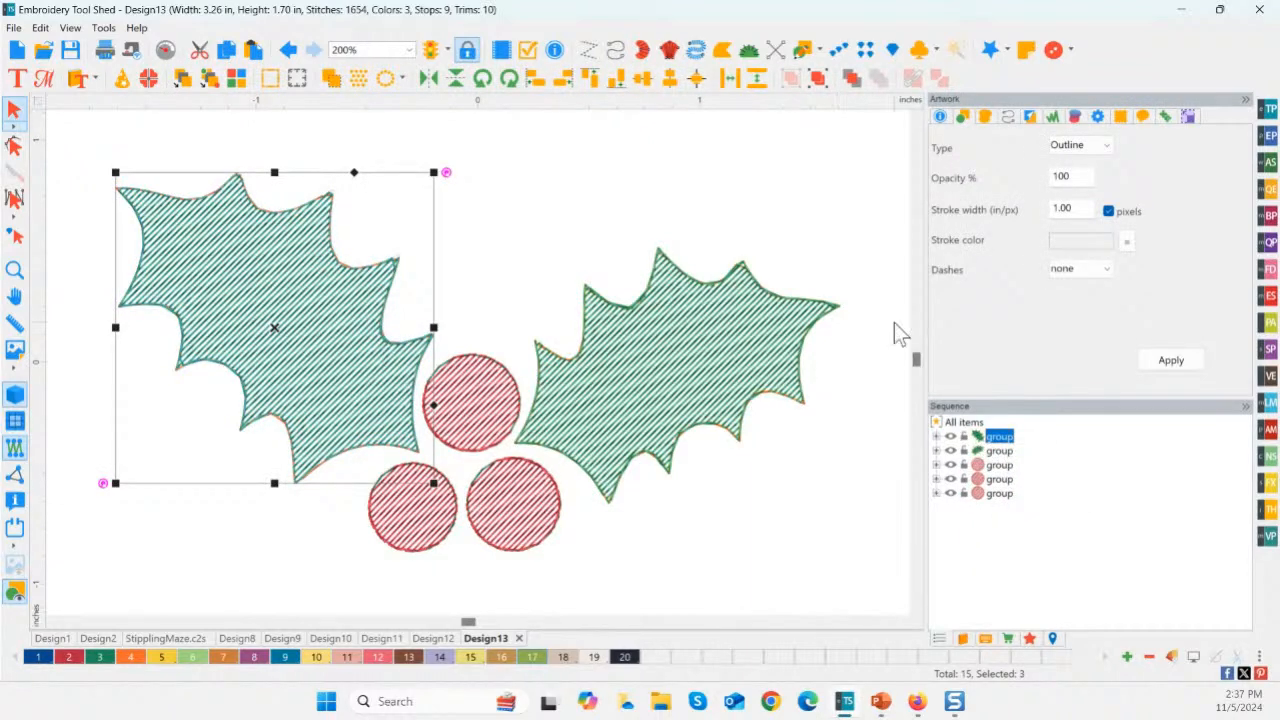
pyautogui.hotkey('ctrl', 'u')
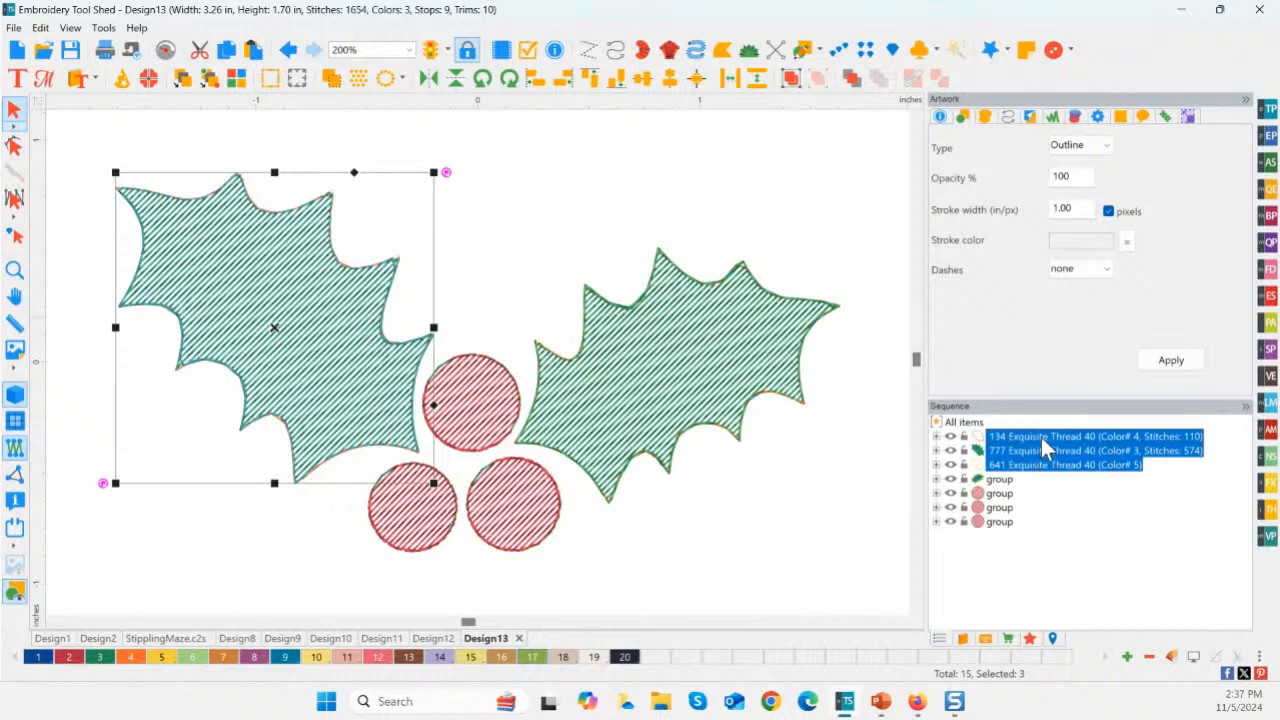
# - Inspect the ungrouped leaf's run outline, fill and artwork outline, and delete the artwork outline in thread 641
pyautogui.click(1031, 437)
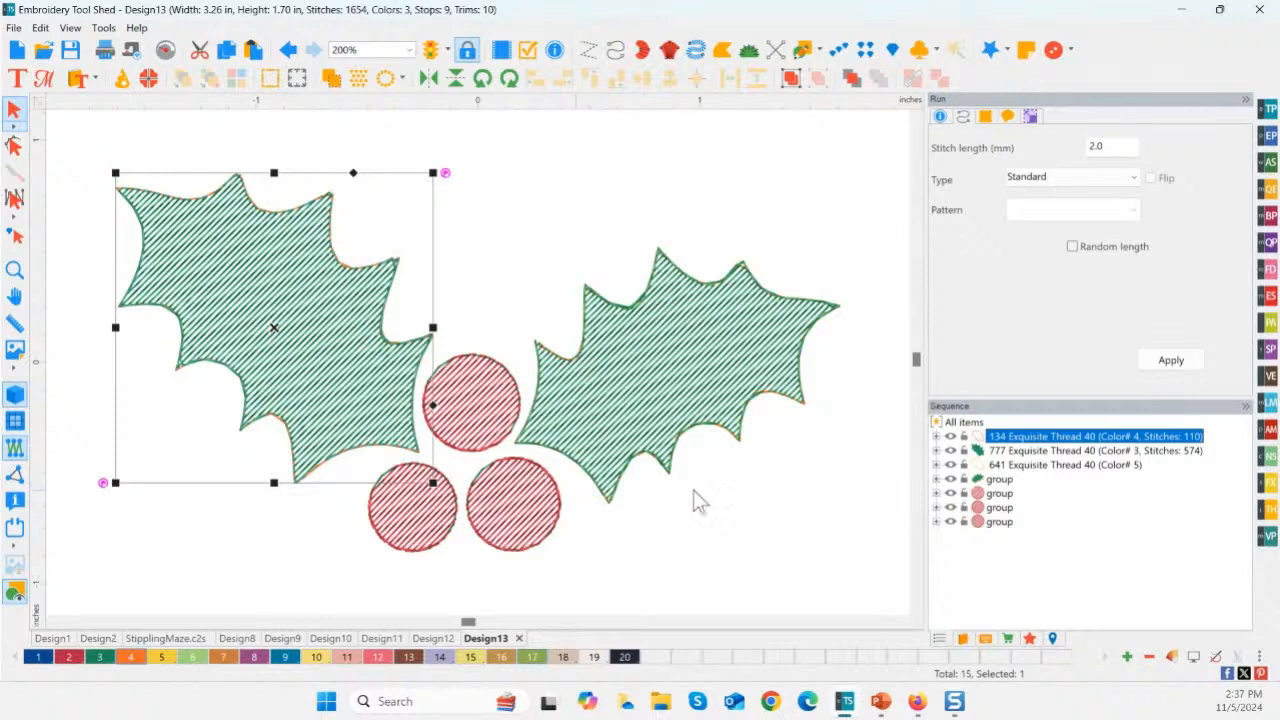
pyautogui.click(1005, 465)
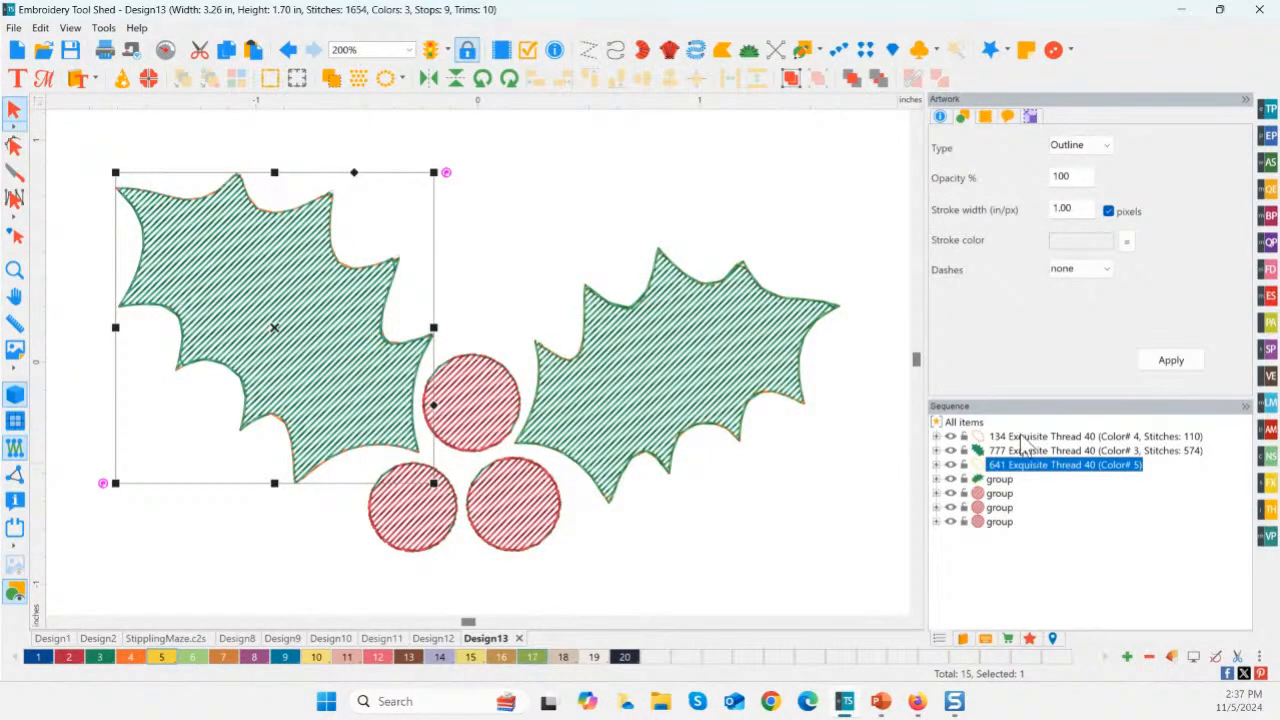
pyautogui.click(998, 451)
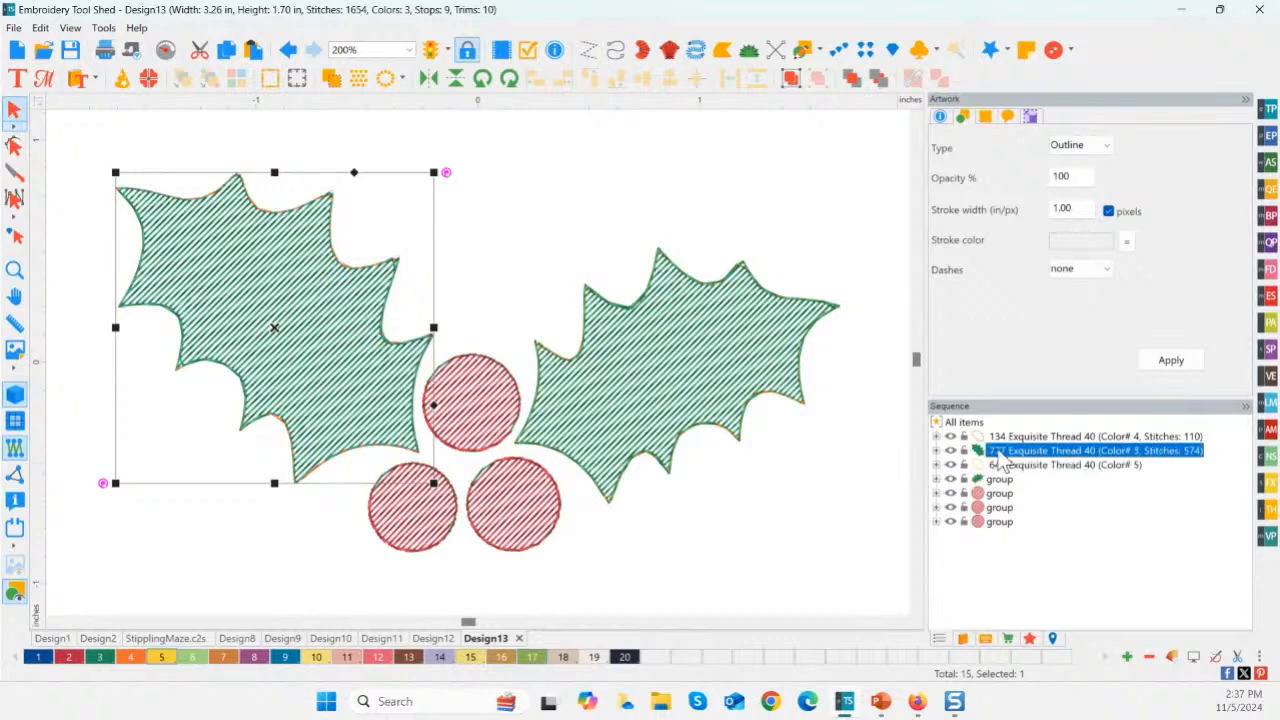
pyautogui.click(1008, 479)
pyautogui.click(1004, 466)
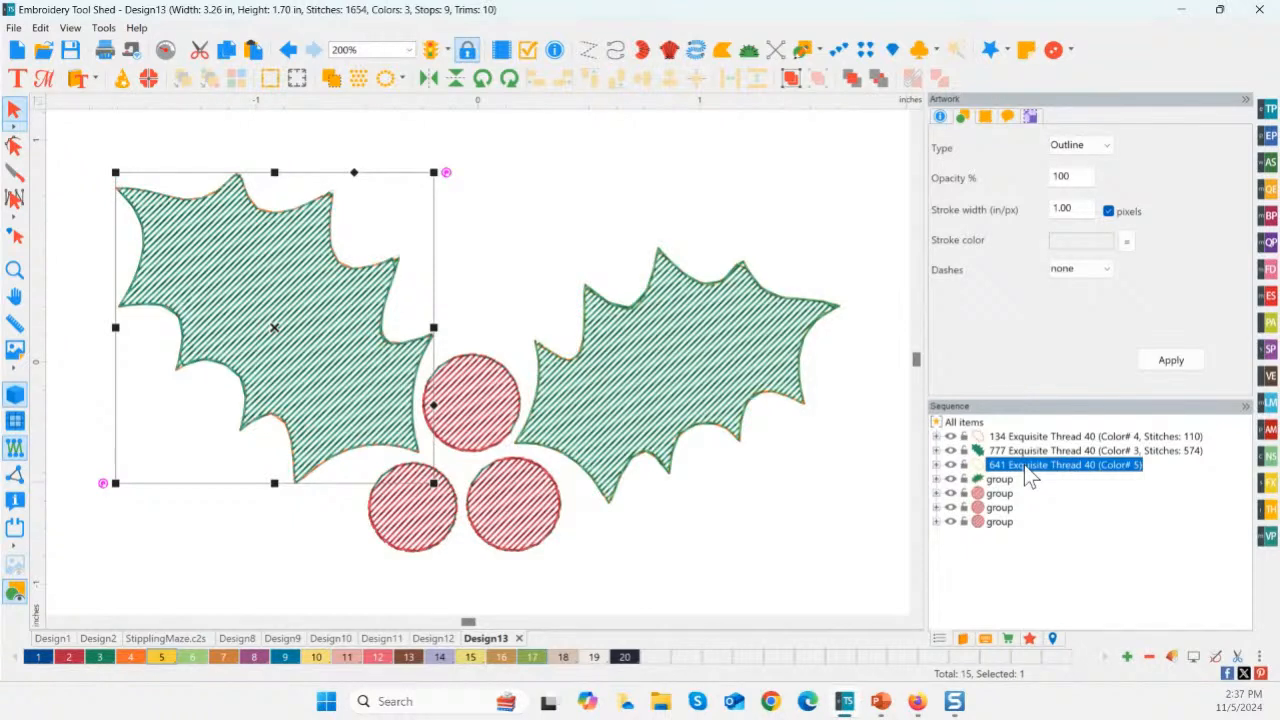
pyautogui.press('Delete')
pyautogui.click(785, 495)
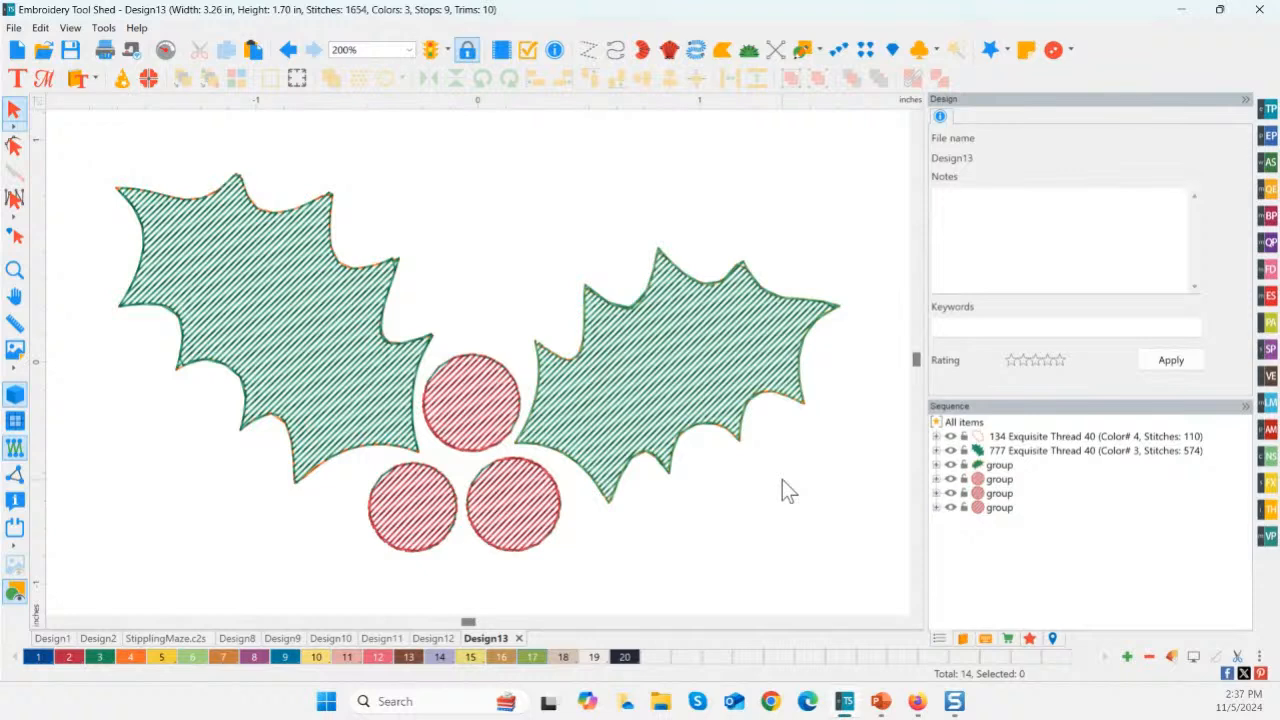
# - Undo the outline deletion, the ungrouping and the Mylar fill on the holly artwork
pyautogui.hotkey('ctrl', 'z')
pyautogui.hotkey('ctrl', 'z')
pyautogui.hotkey('ctrl', 'z')
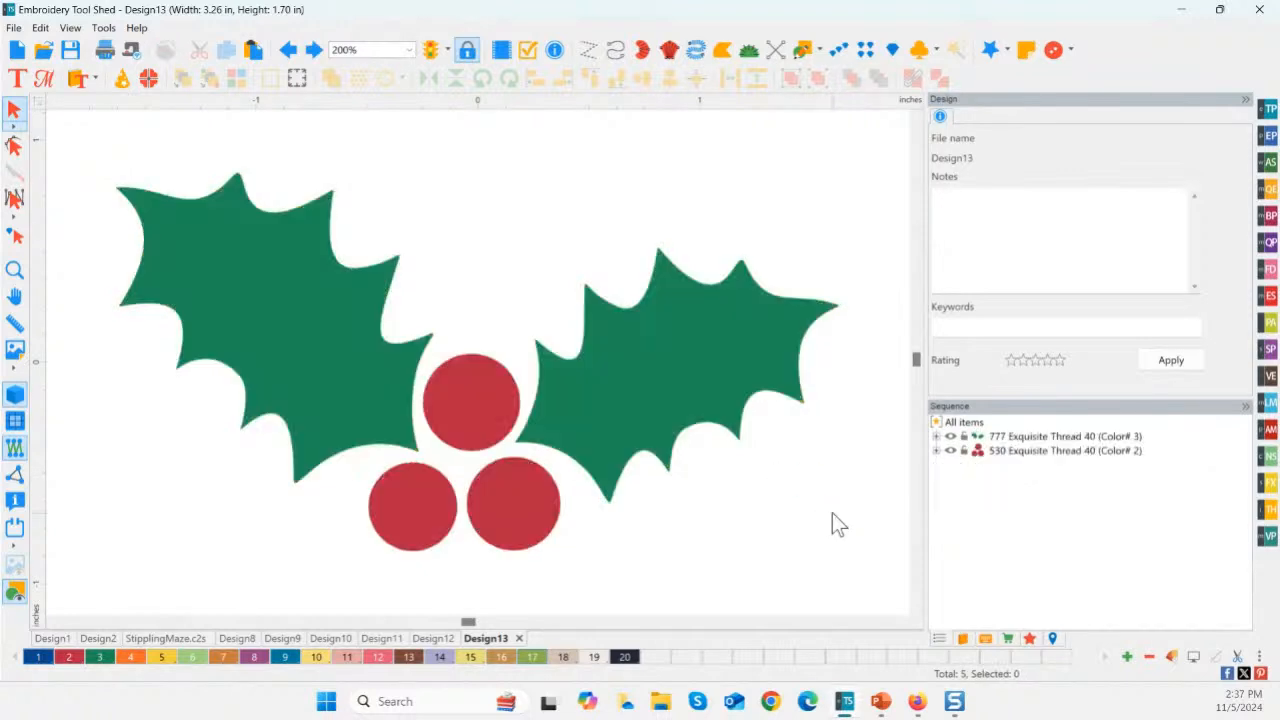
# - Select both holly leaves and all three berries and start a Chenille fabric fill on them
pyautogui.click(377, 375)
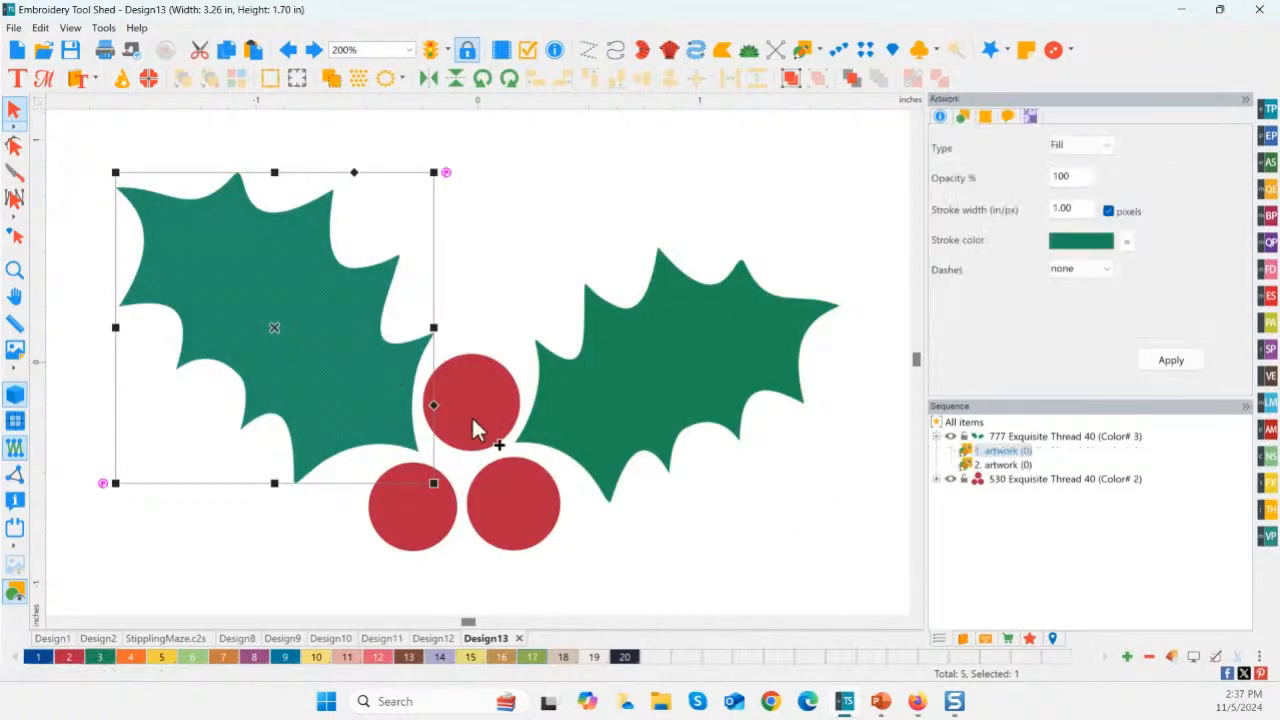
pyautogui.keyDown('shift'); pyautogui.click(471, 415); pyautogui.keyUp('shift')
pyautogui.keyDown('shift'); pyautogui.click(525, 515); pyautogui.keyUp('shift')
pyautogui.keyDown('shift'); pyautogui.click(435, 522); pyautogui.keyUp('shift')
pyautogui.keyDown('shift'); pyautogui.click(620, 445); pyautogui.keyUp('shift')
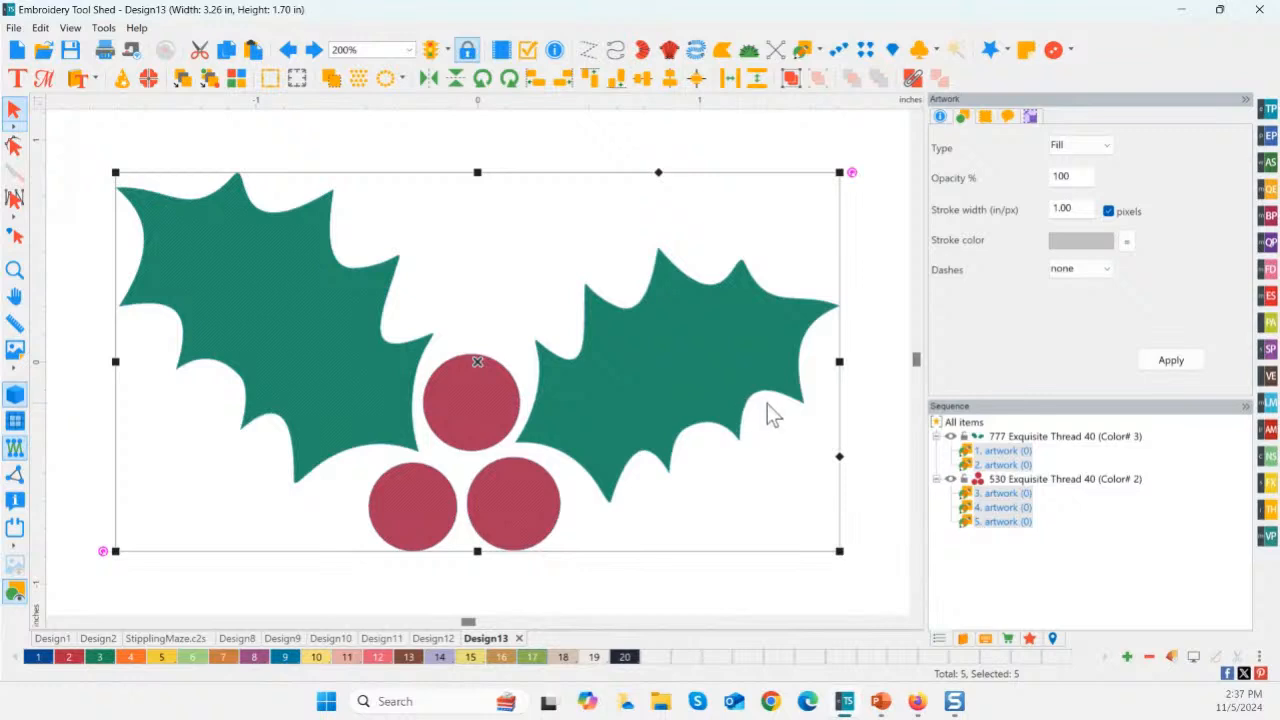
pyautogui.click(1266, 484)
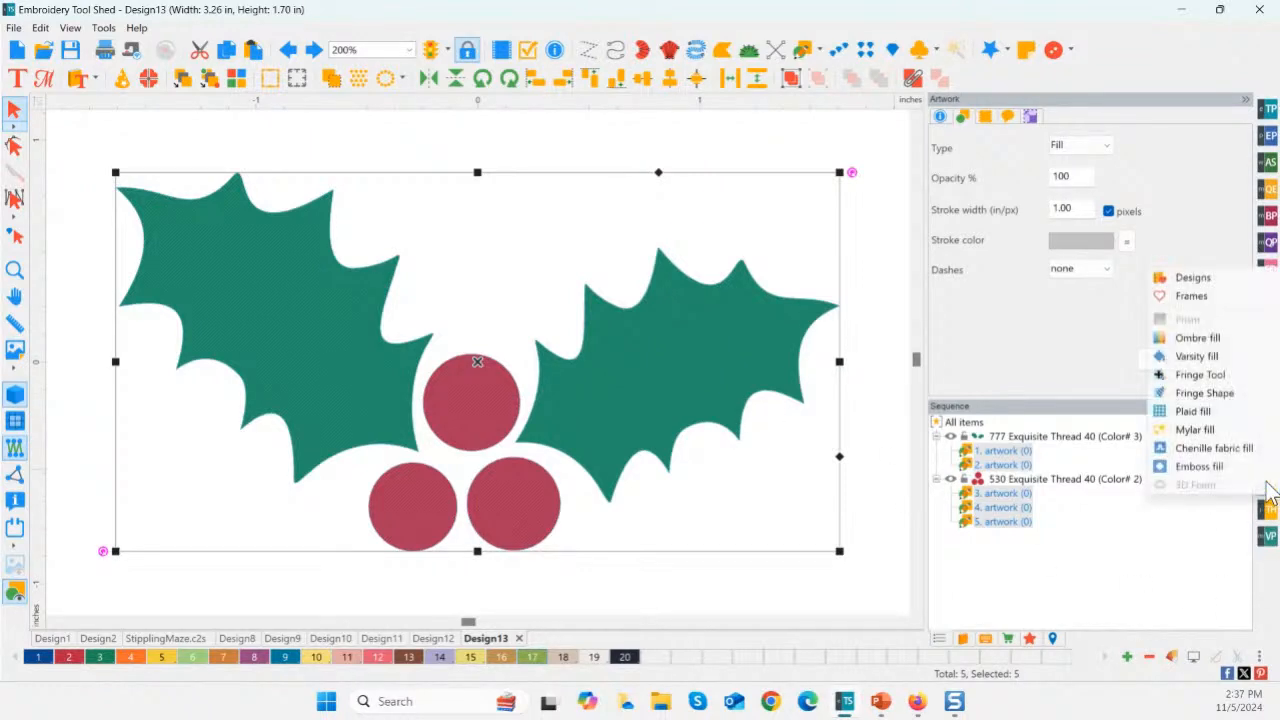
pyautogui.click(1199, 452)
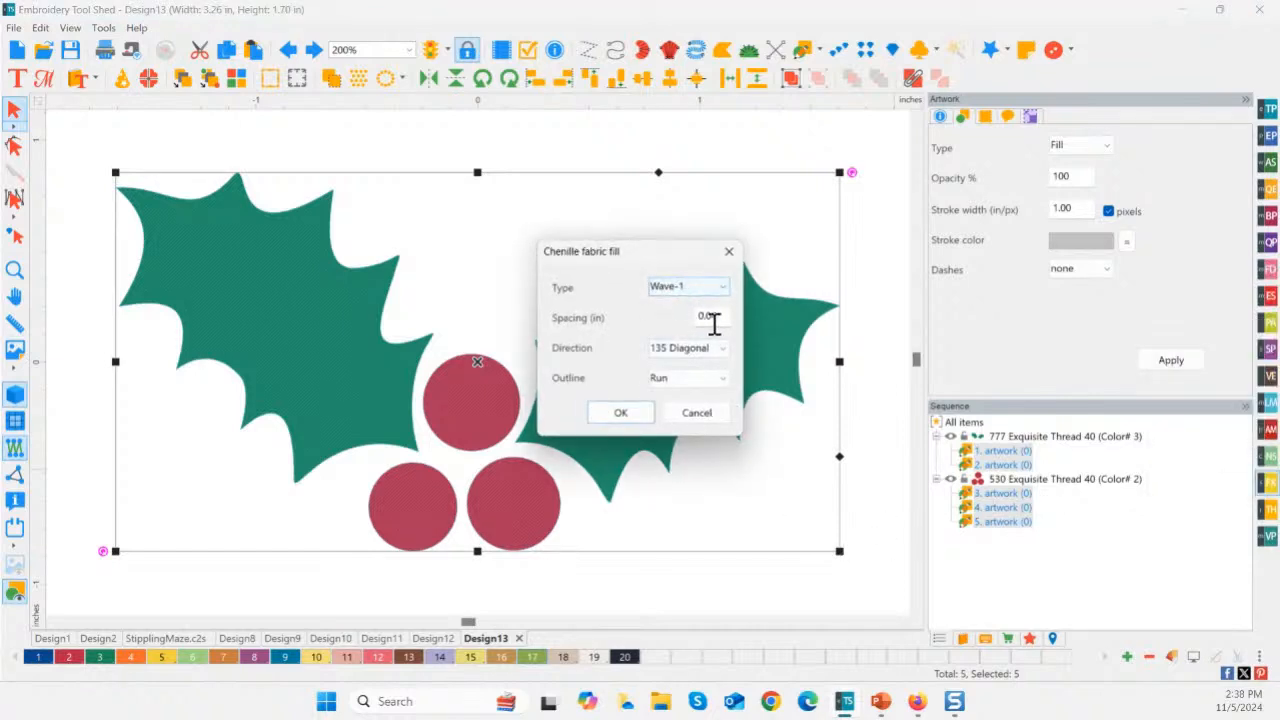
# - Apply the Chenille fabric fill with type Wave-2, 0.04 in spacing and 45 Diagonal direction
pyautogui.click(693, 289)
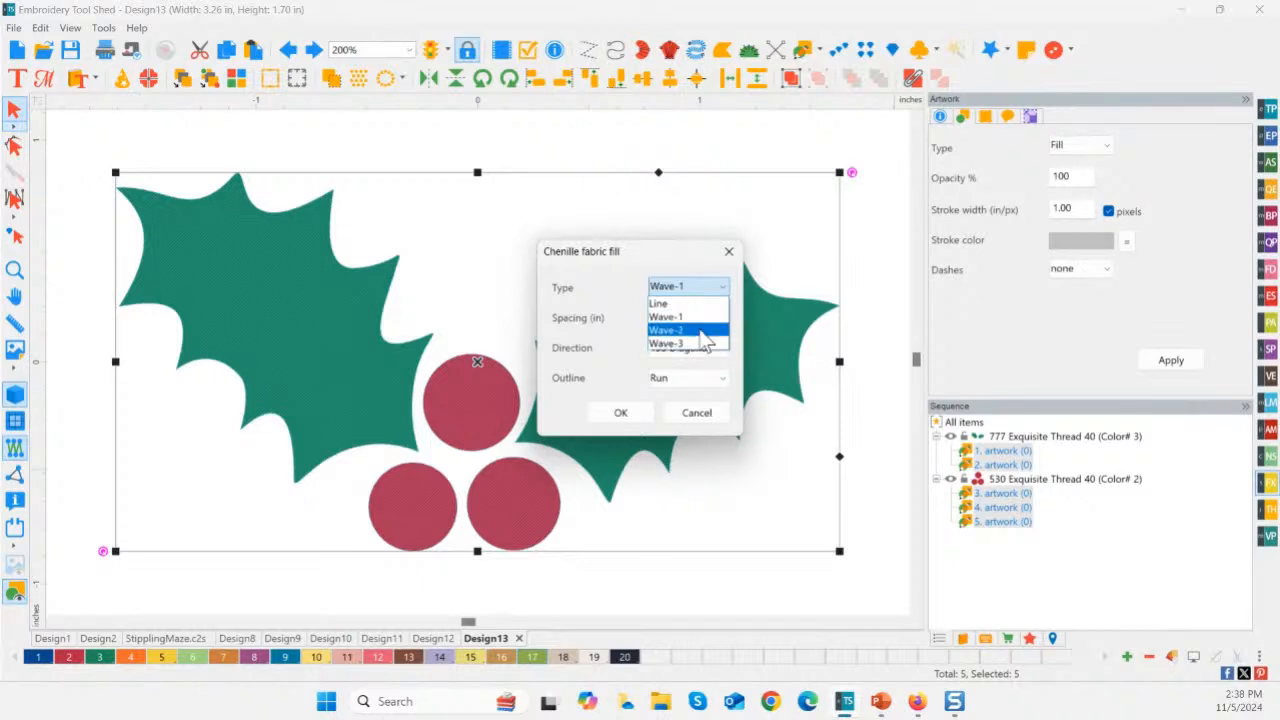
pyautogui.click(705, 331)
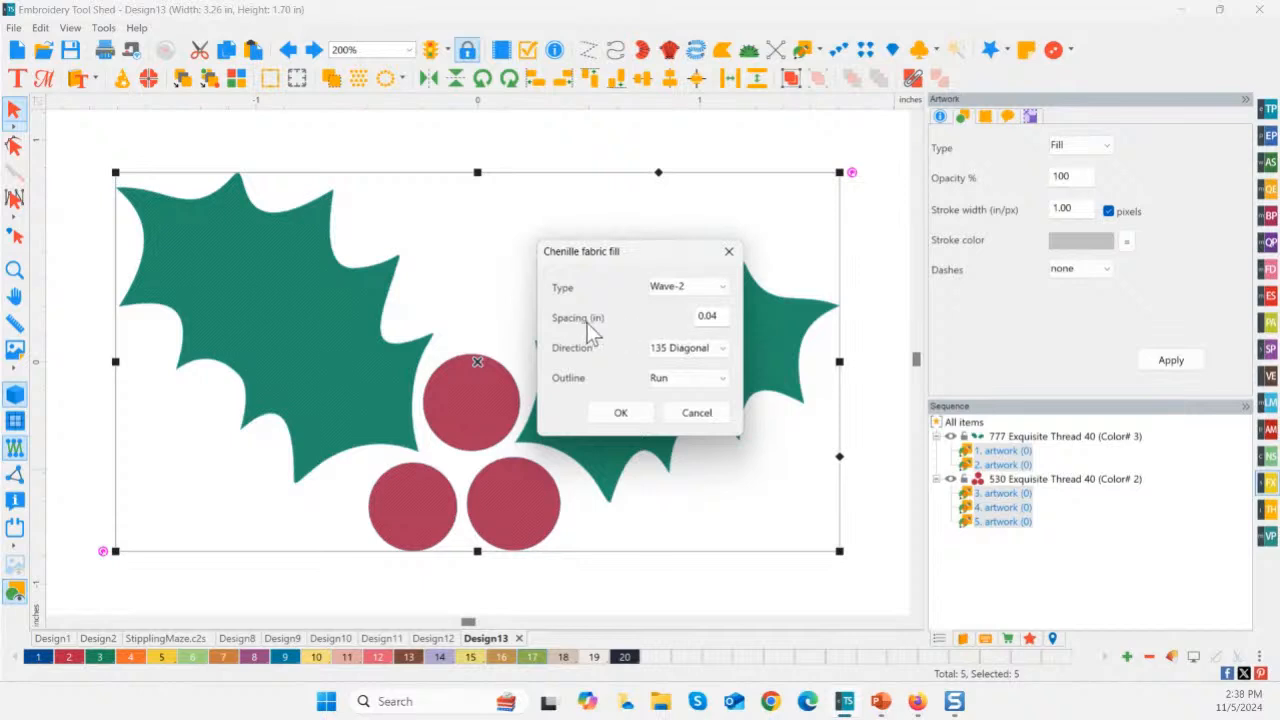
pyautogui.click(718, 317)
pyautogui.press('BackSpace')
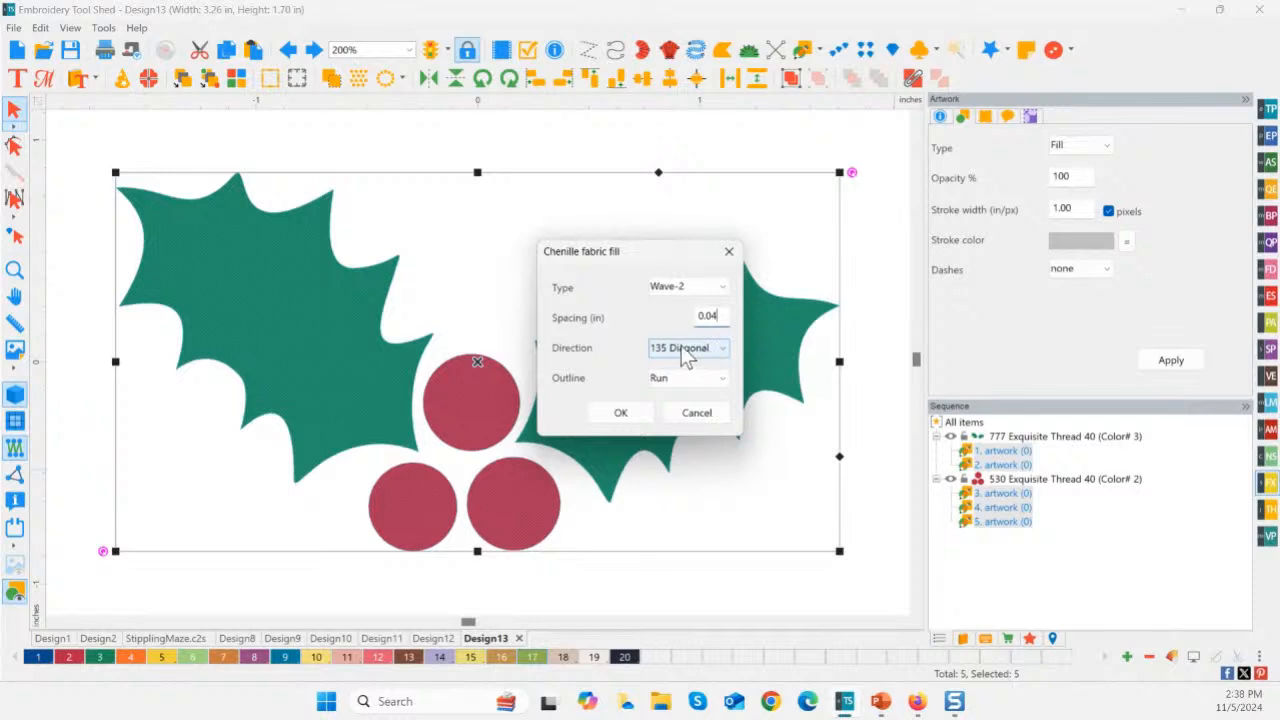
pyautogui.click(690, 358)
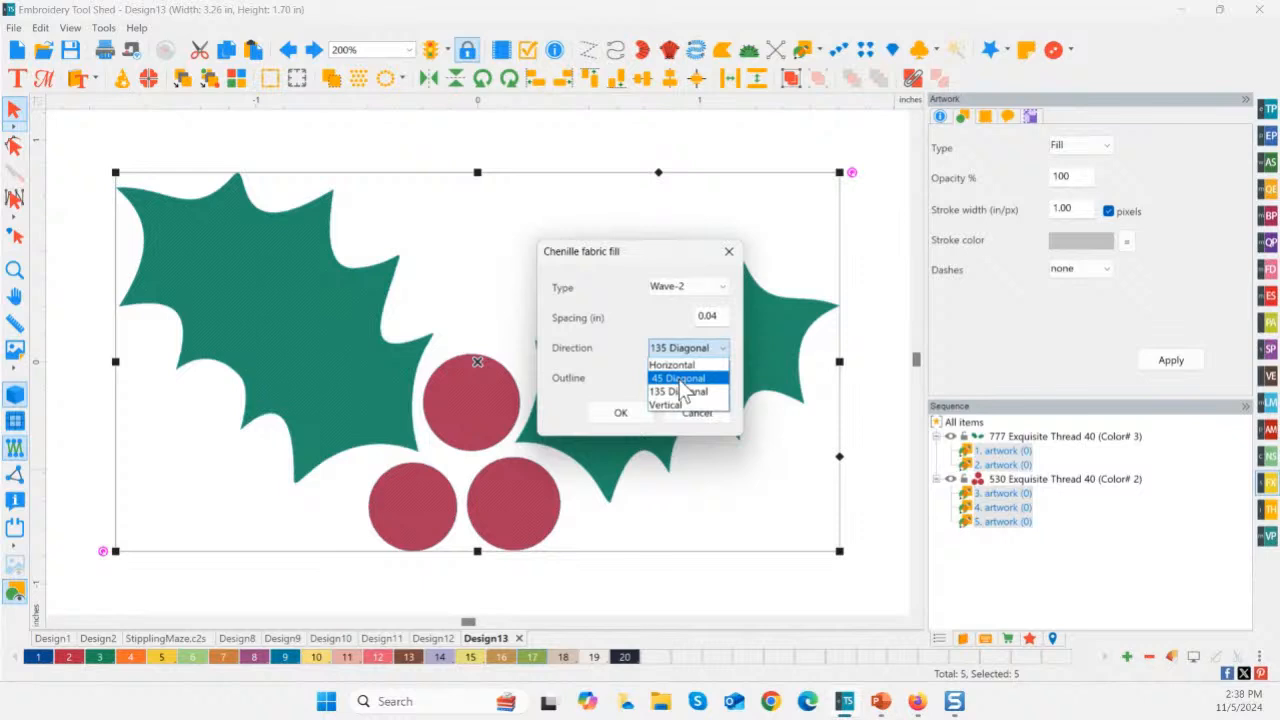
pyautogui.click(679, 380)
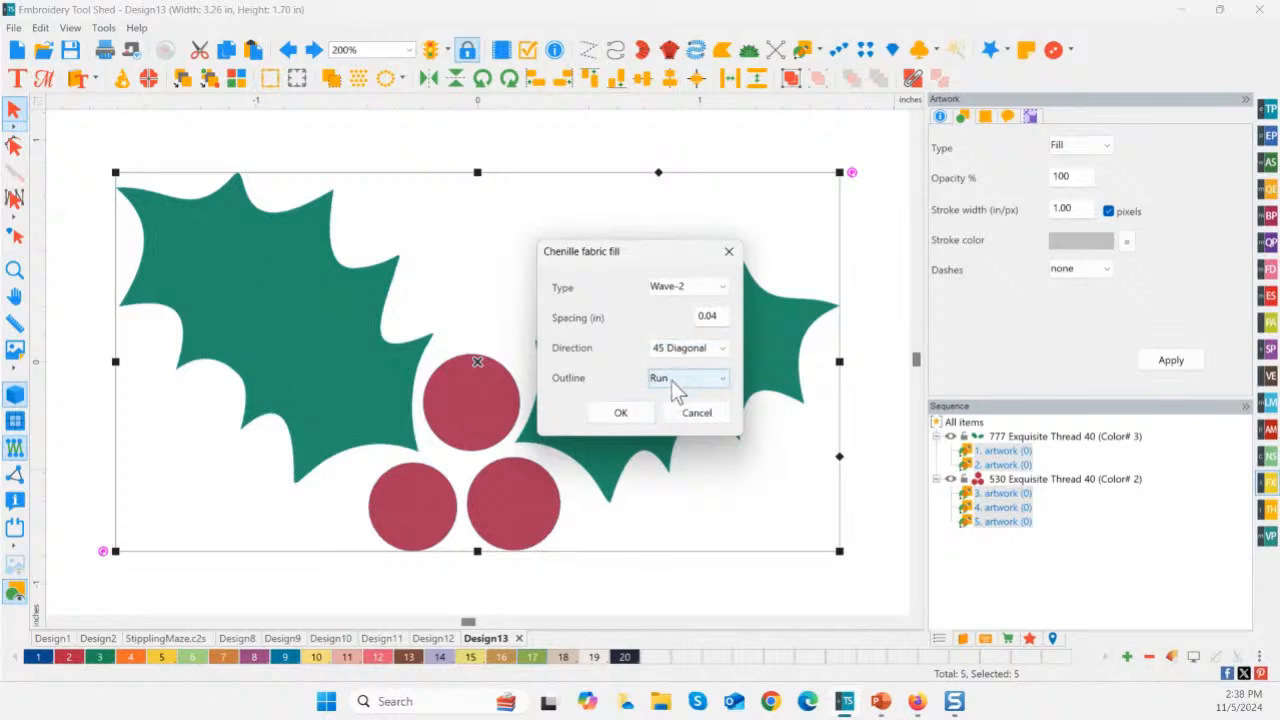
pyautogui.click(628, 424)
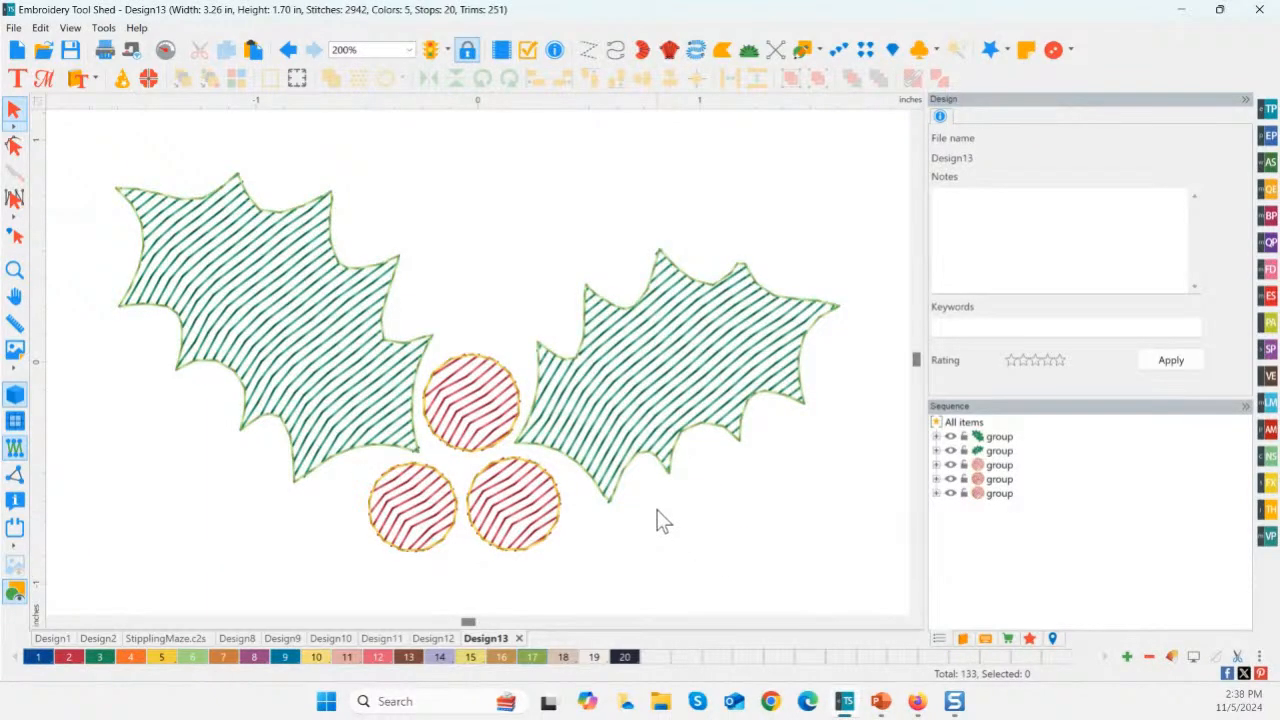
# - Ungroup the left holly leaf's chenille fill into its separate thread-color objects
pyautogui.click(663, 425)
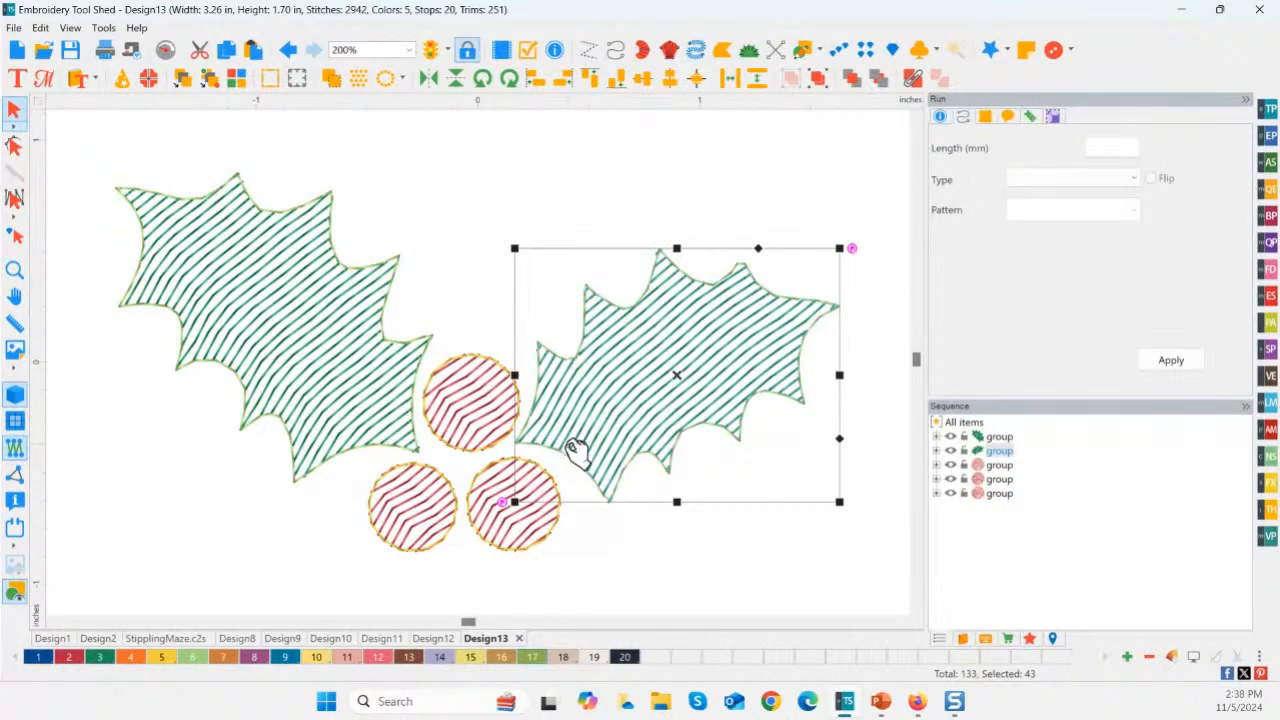
pyautogui.doubleClick(1000, 438)
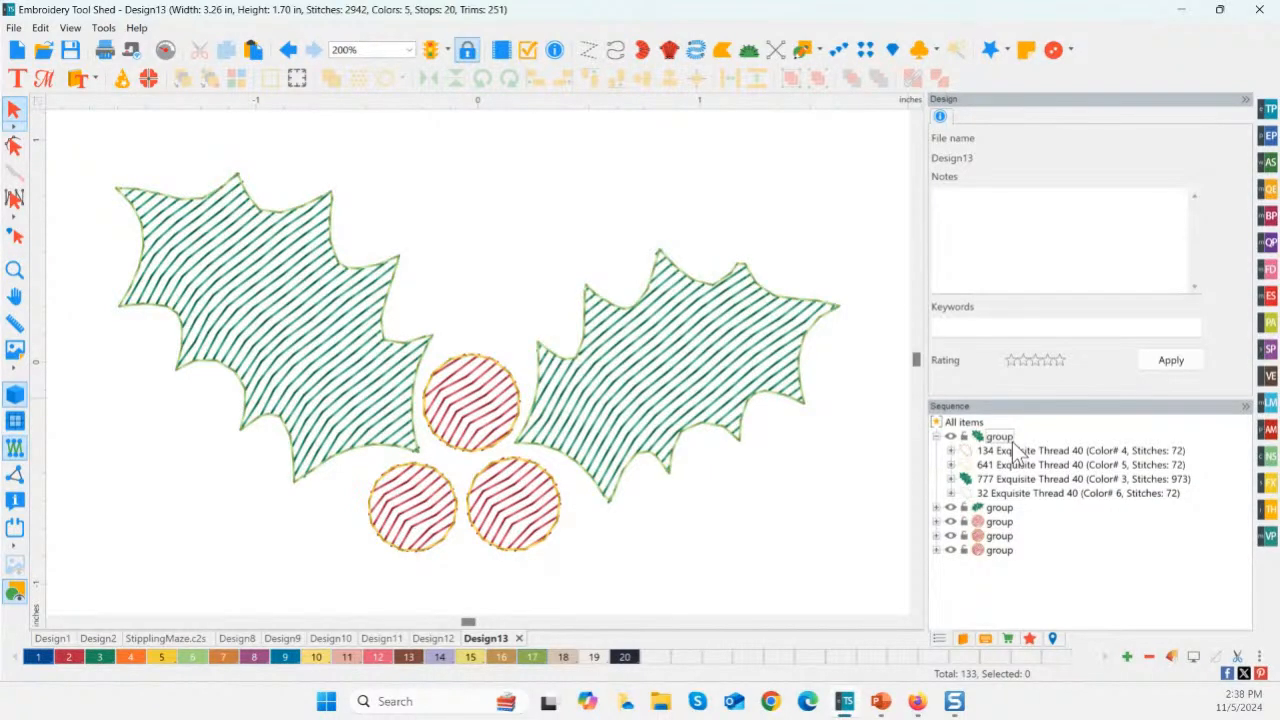
pyautogui.click(1001, 451)
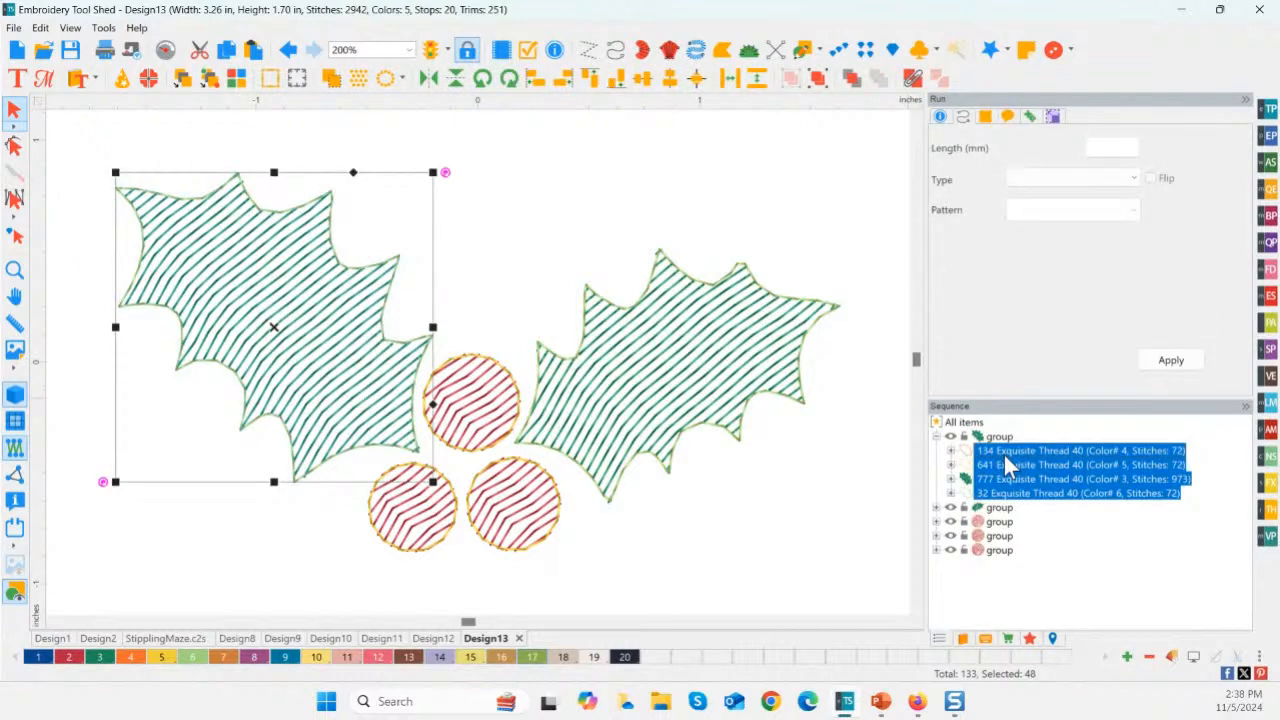
pyautogui.hotkey('ctrl', 'u')
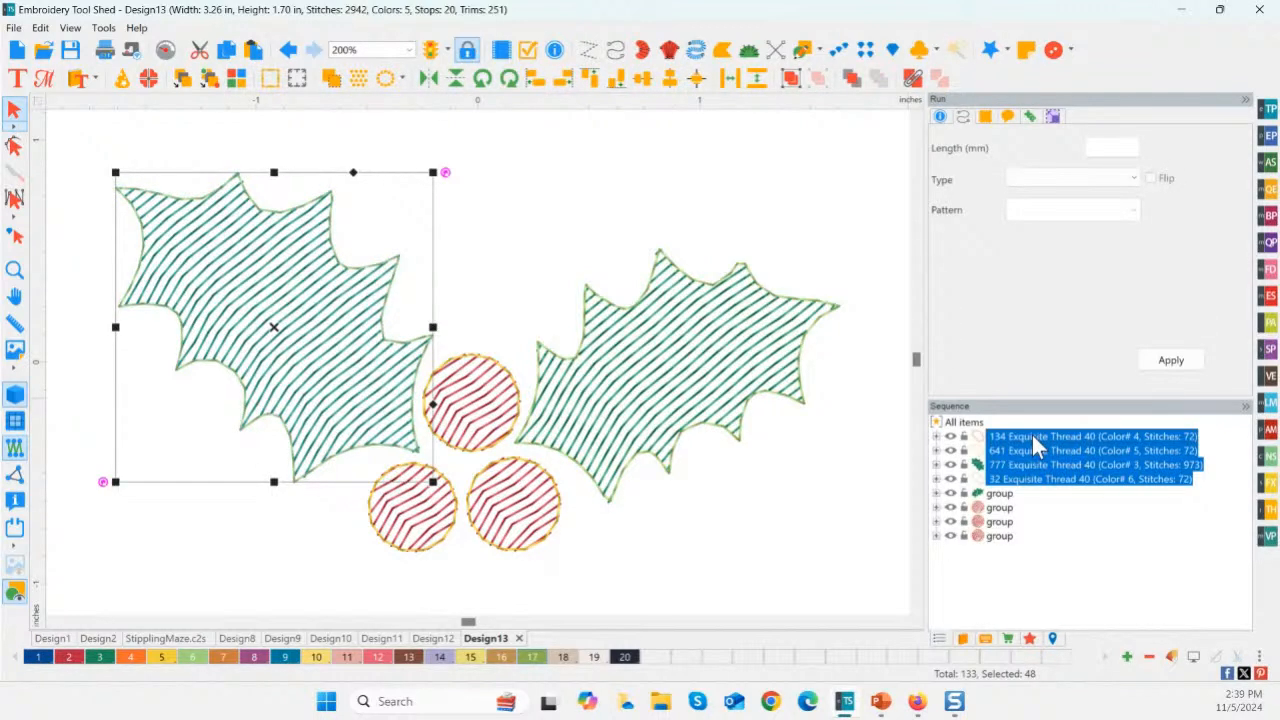
# - Delete the left leaf's color 5 and color 6 outline runs and recolor the remaining outline to thread color 3
pyautogui.click(1033, 437)
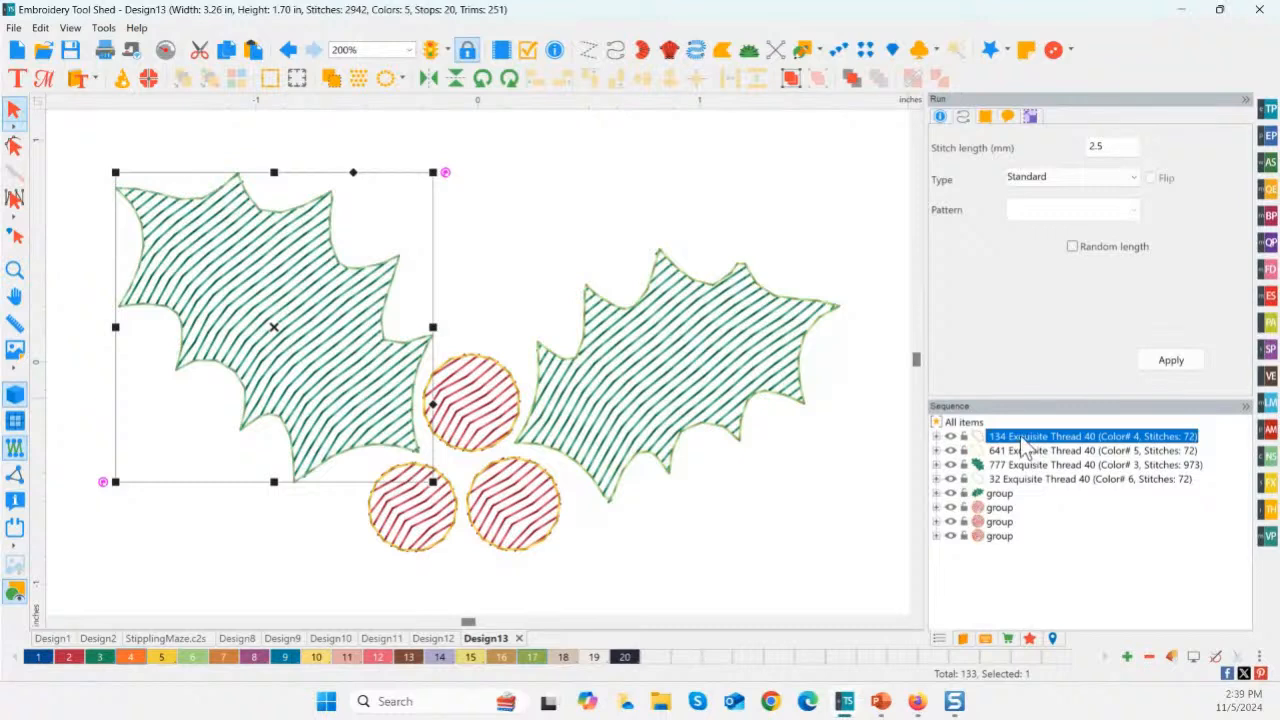
pyautogui.click(1030, 451)
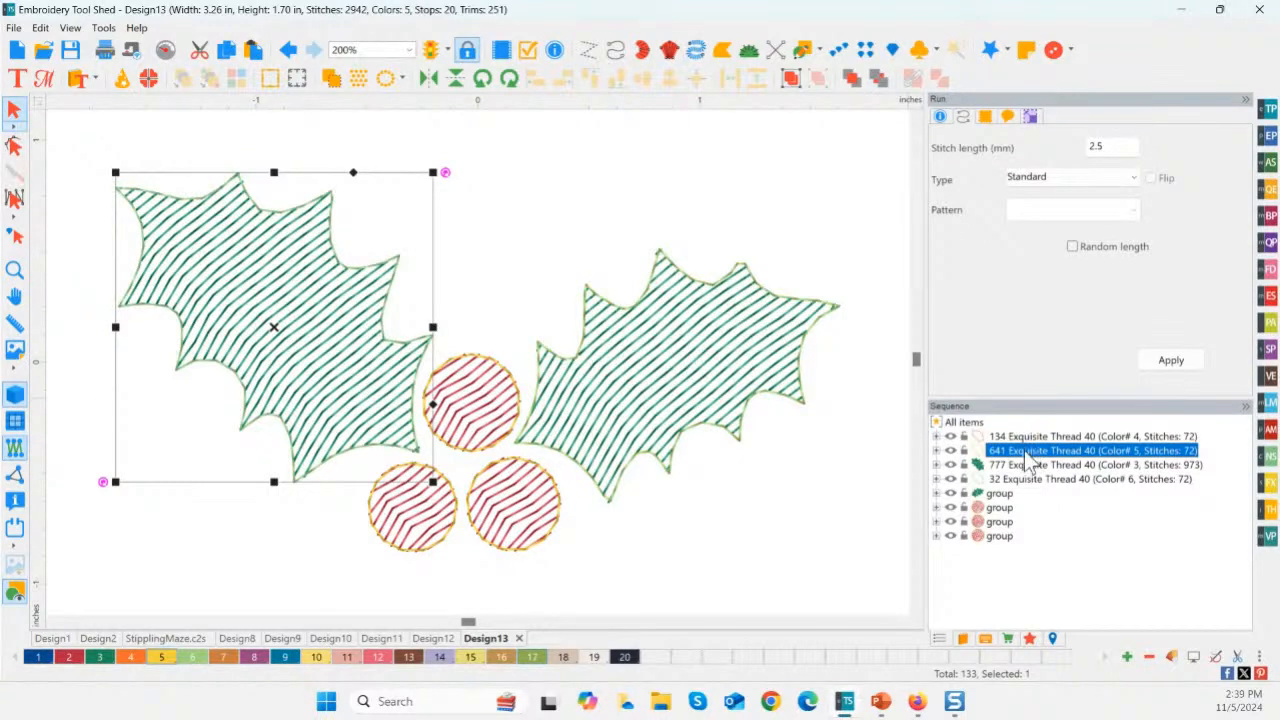
pyautogui.click(1020, 465)
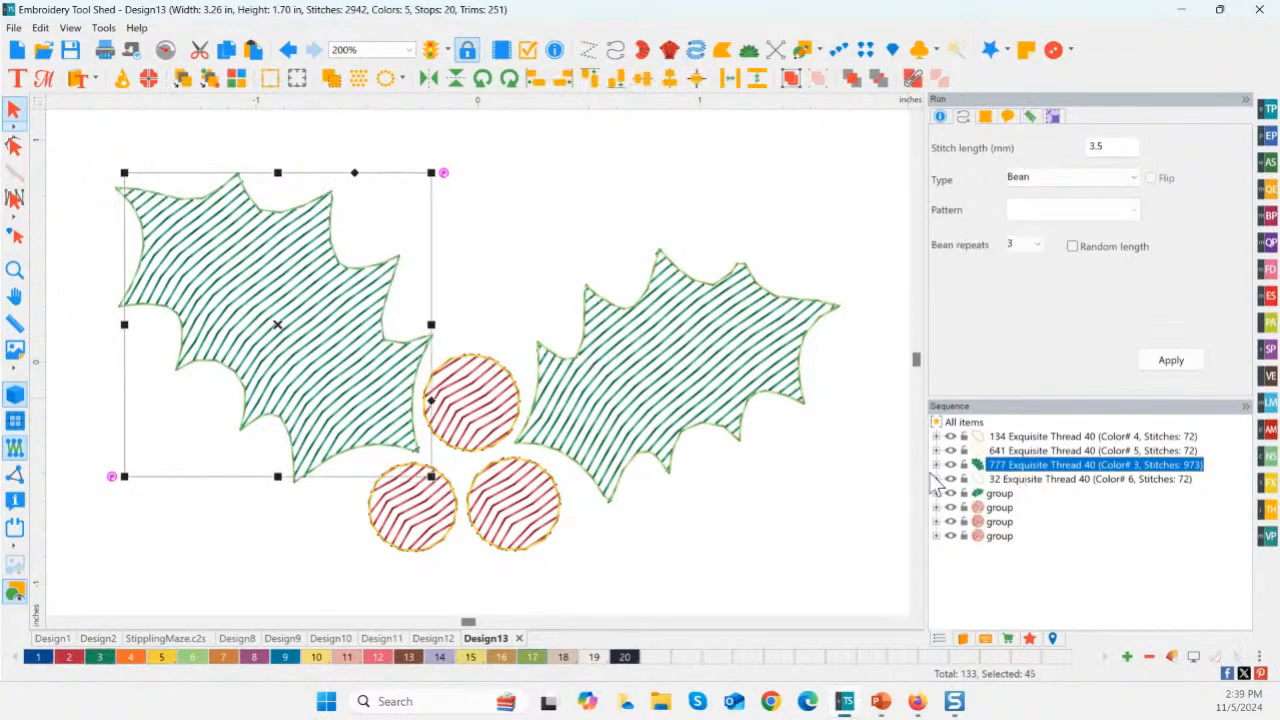
pyautogui.click(1048, 481)
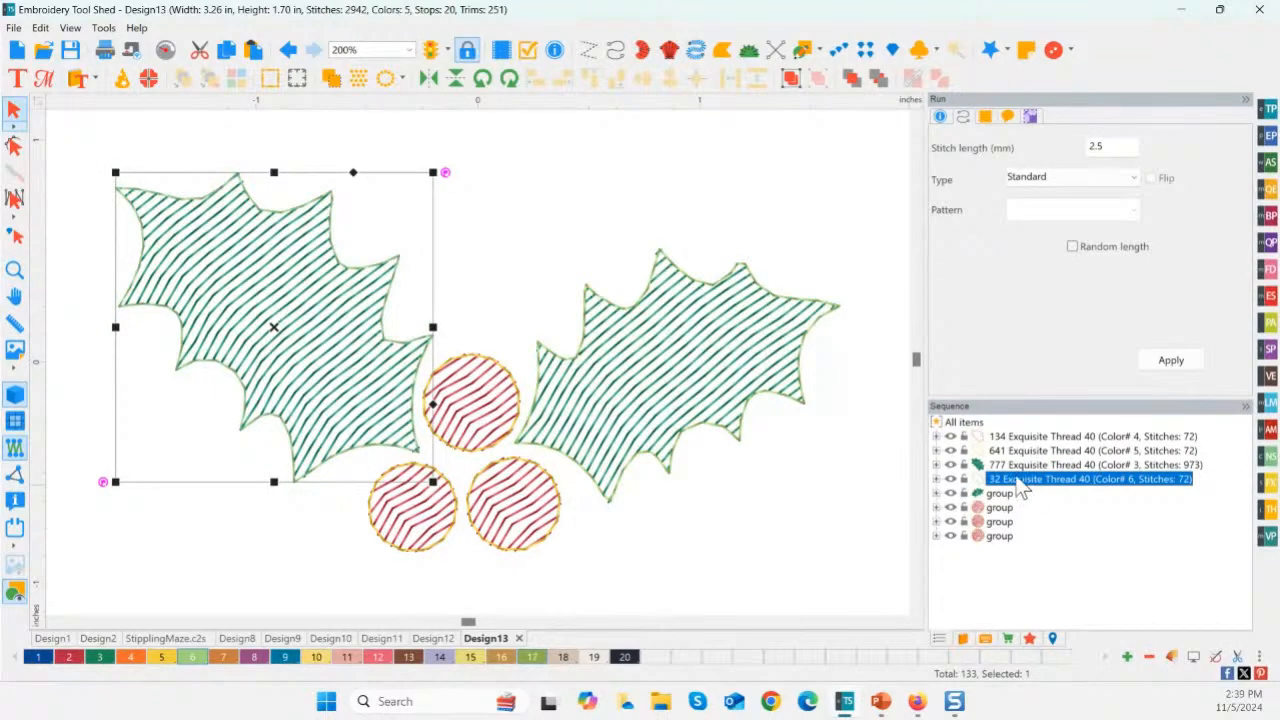
pyautogui.press('Delete')
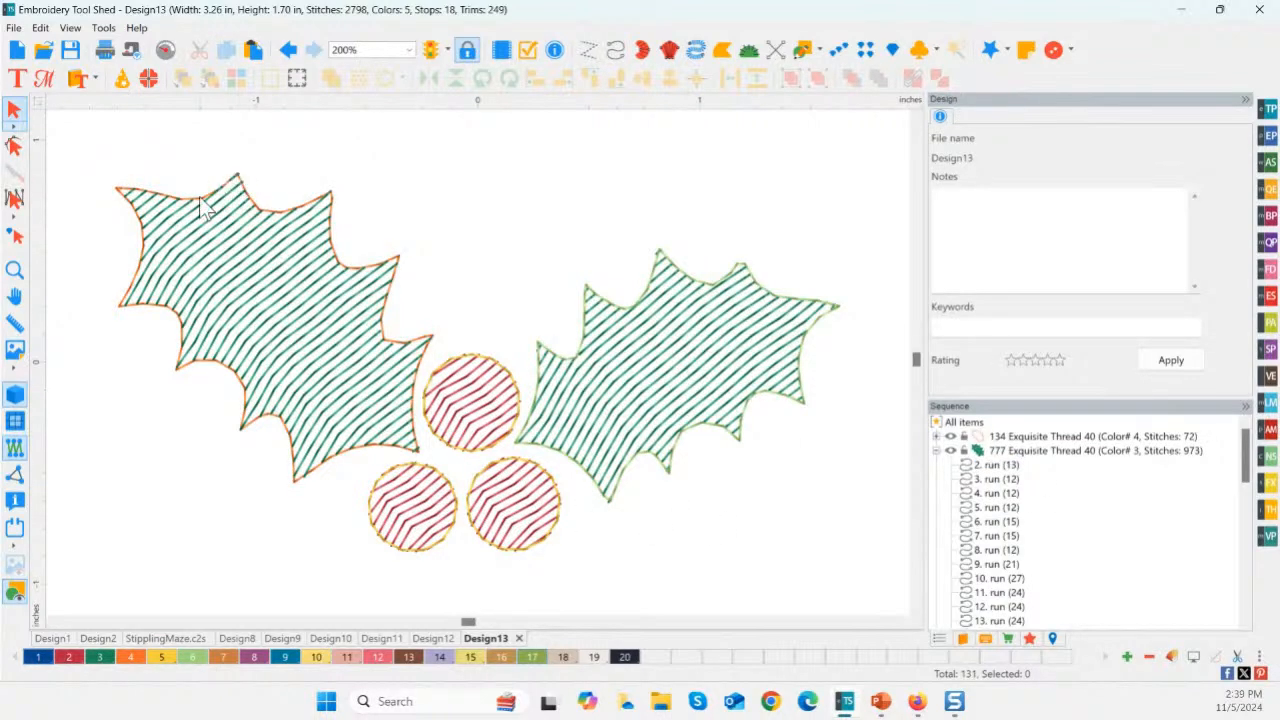
pyautogui.click(1022, 439)
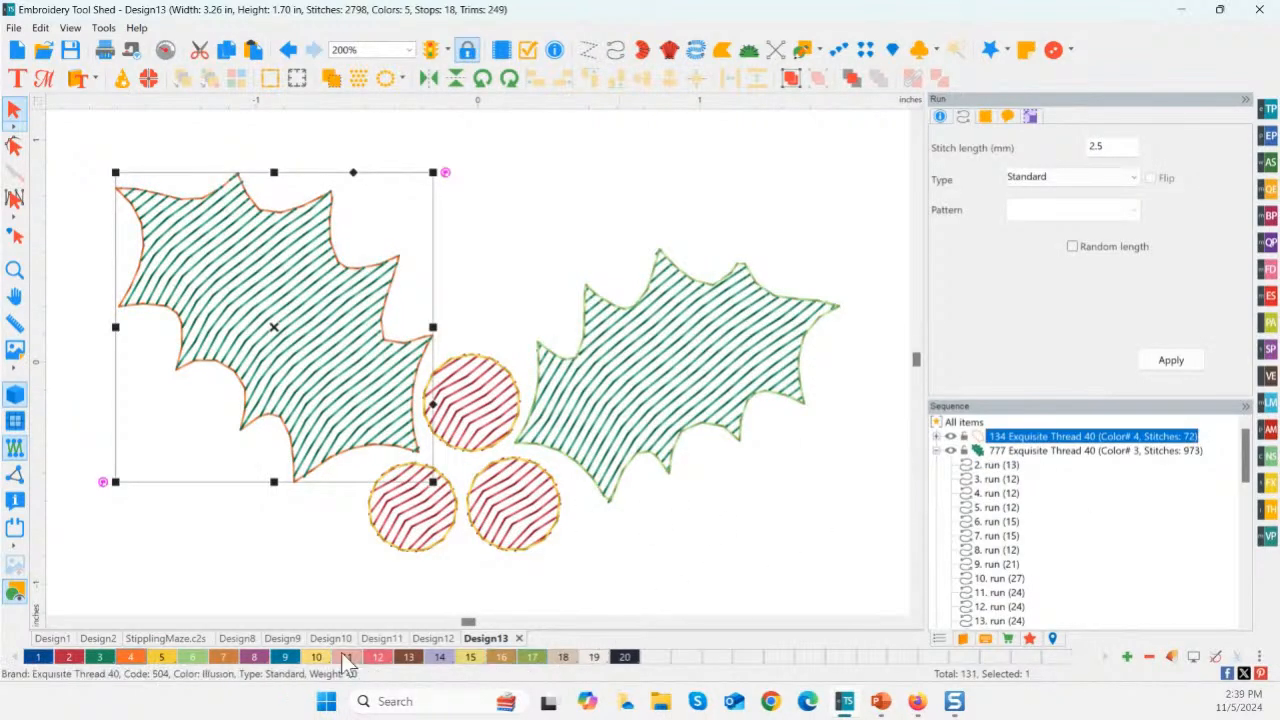
pyautogui.click(100, 657)
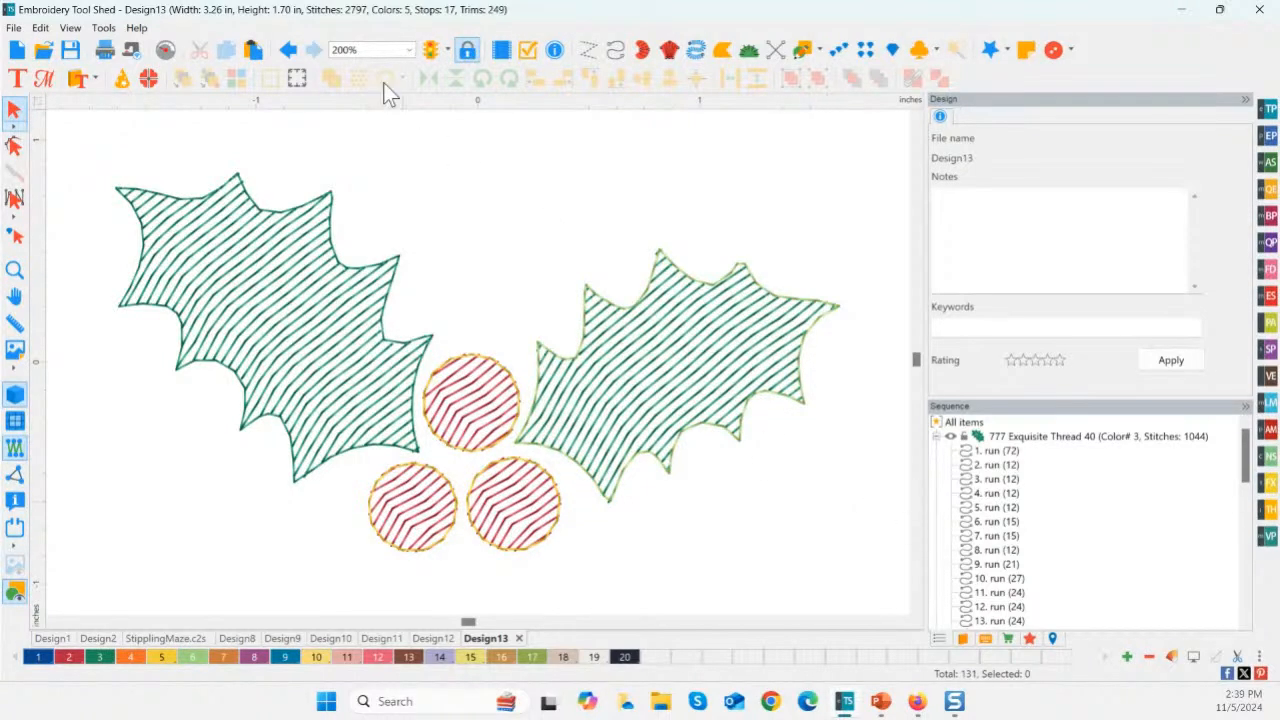
# - Undo the leaf edits and the chenille fill back to the plain holly artwork
pyautogui.click(289, 52)
pyautogui.click(289, 53)
pyautogui.click(289, 53)
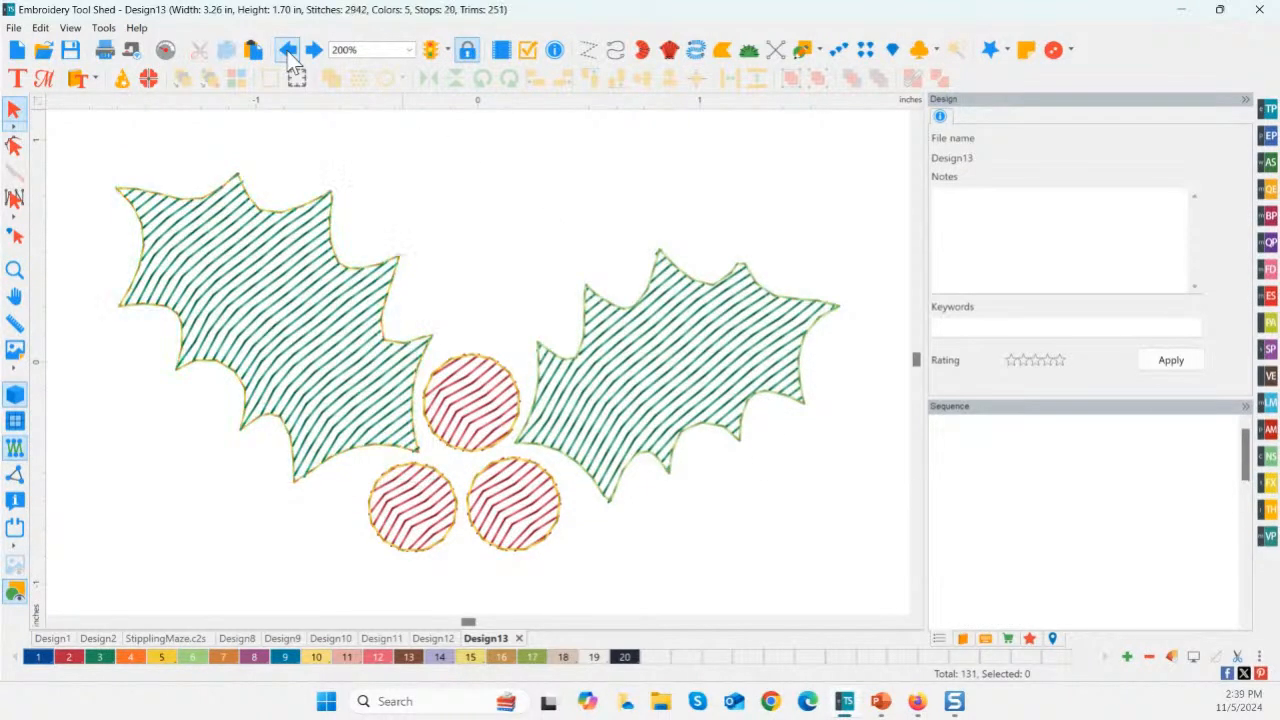
pyautogui.click(289, 53)
pyautogui.click(289, 53)
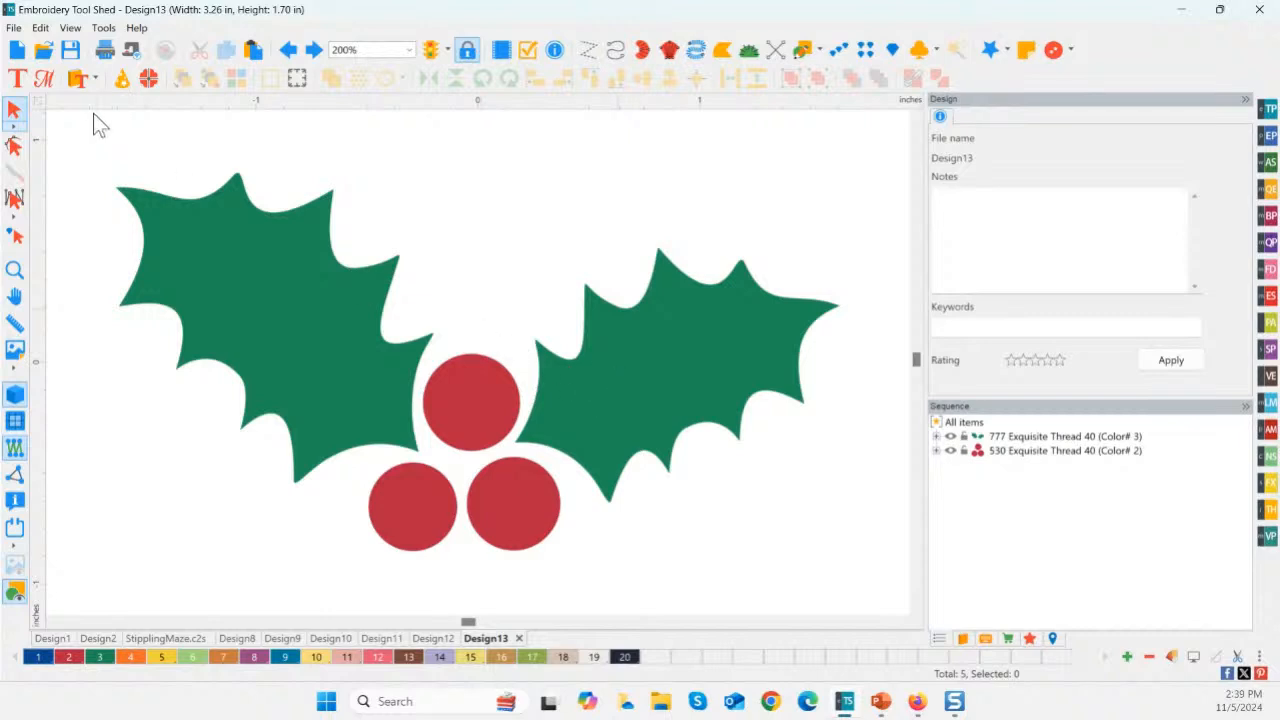
# - Apply the Varsity fill to all the holly leaf and berry artwork
pyautogui.moveTo(70, 155); pyautogui.dragTo(882, 614)
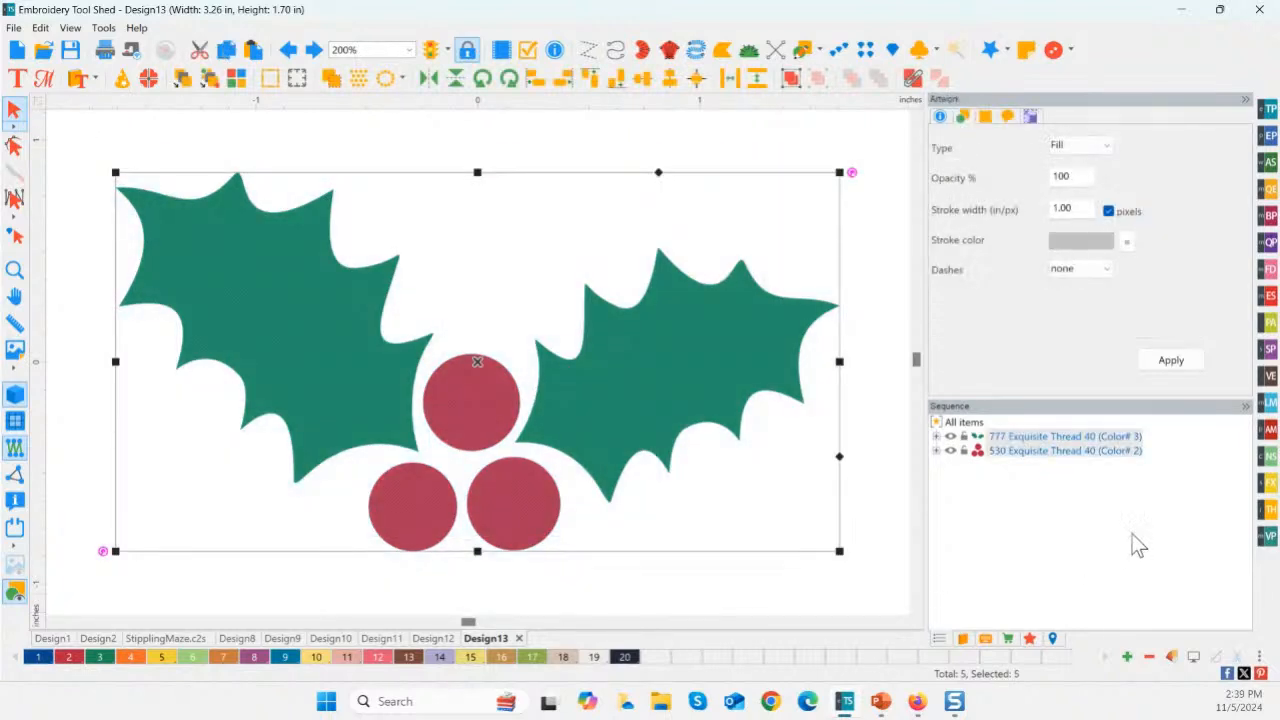
pyautogui.click(1262, 505)
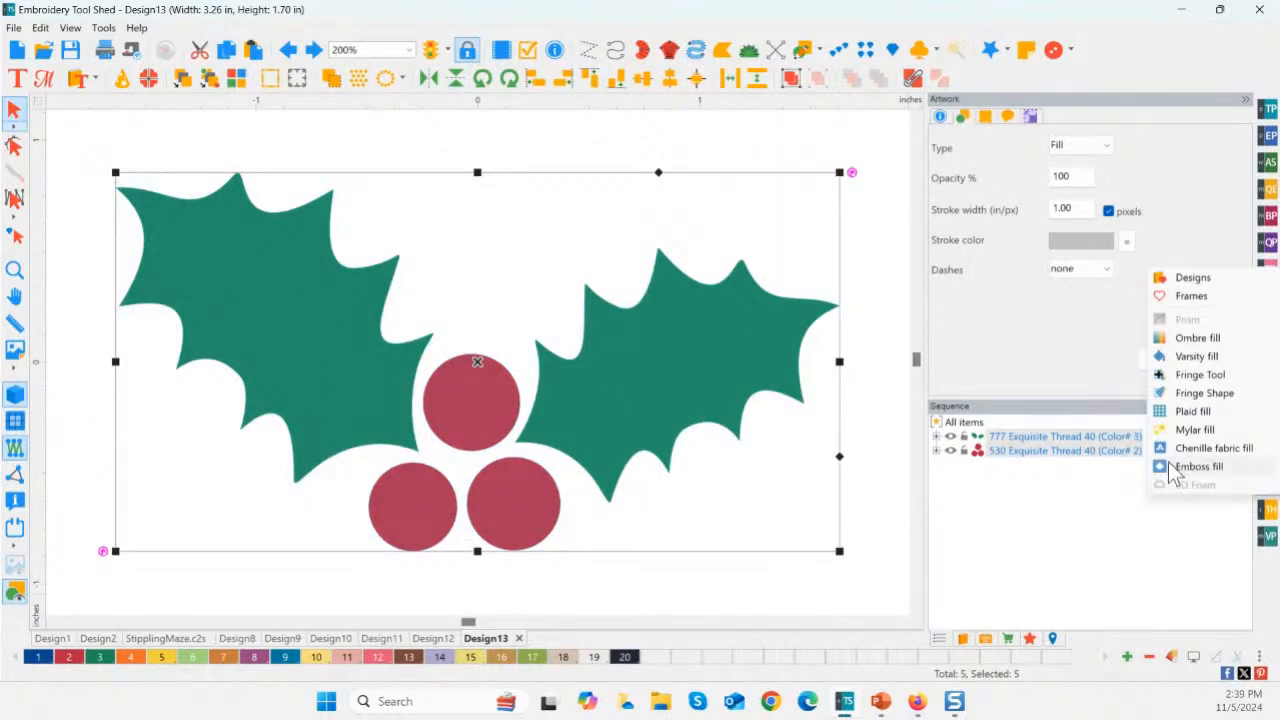
pyautogui.click(1192, 357)
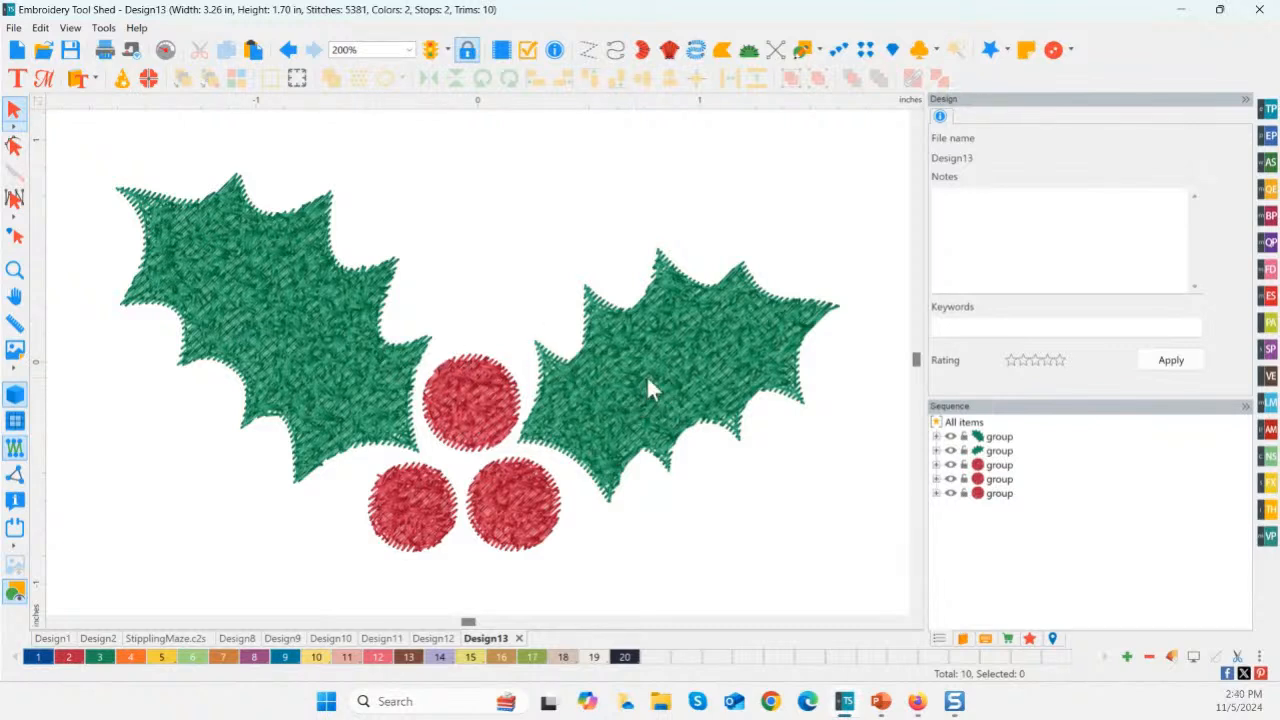
# - Ungroup the left leaf's varsity fill and expand its thread color to list the individual fills
pyautogui.click(1000, 437)
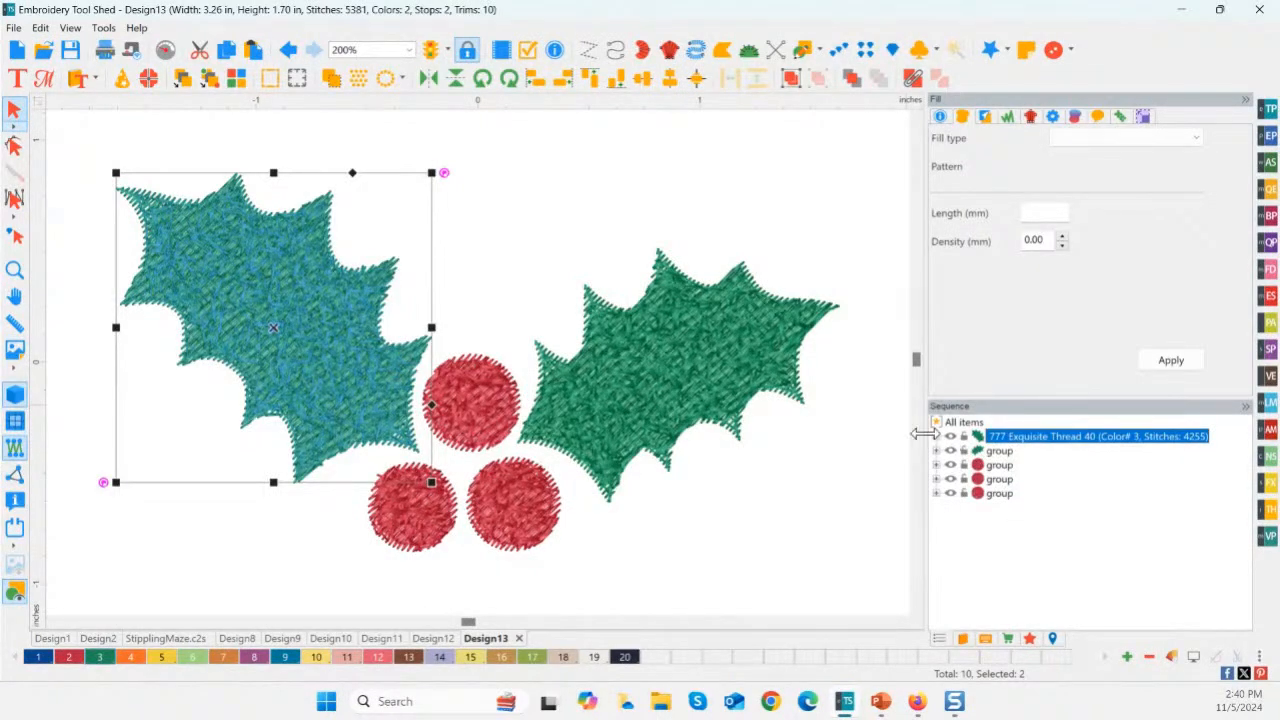
pyautogui.click(937, 437)
# - Try deleting the left leaf's standard Tatami fill, leaving only its Varsity fill, and undo the deletion
pyautogui.click(1007, 452)
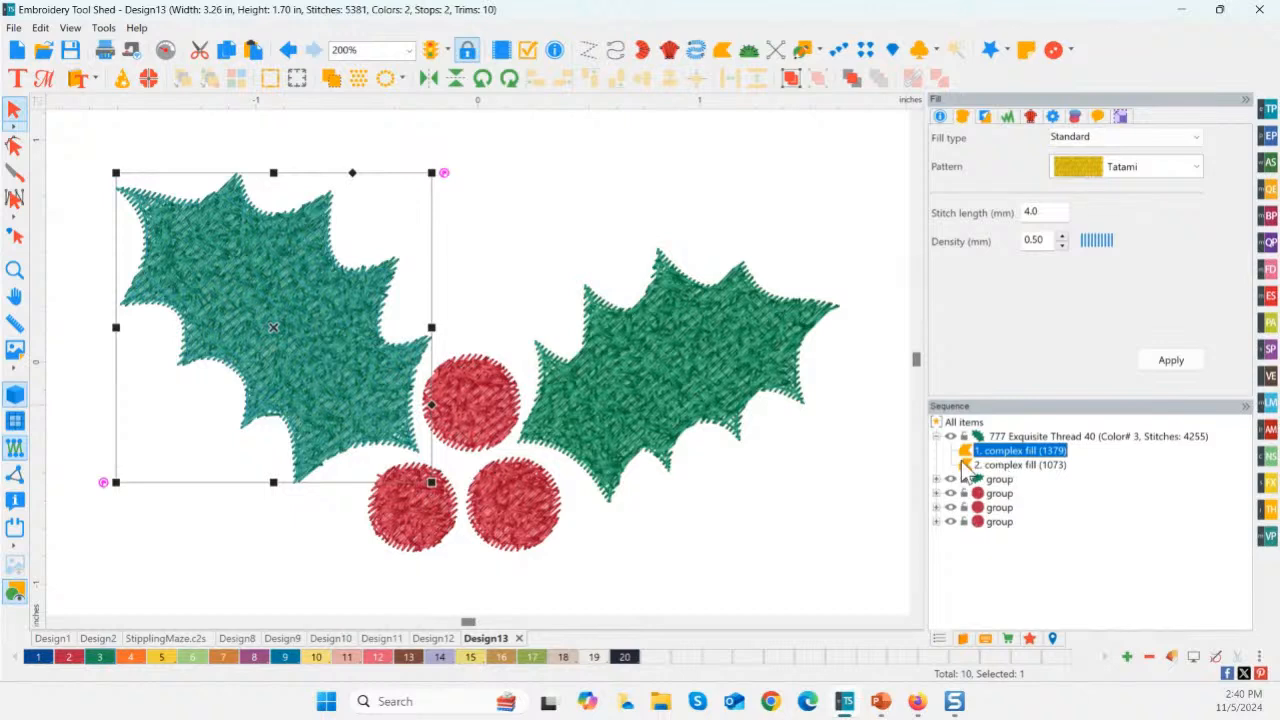
pyautogui.rightClick(1020, 455)
pyautogui.click(1061, 278)
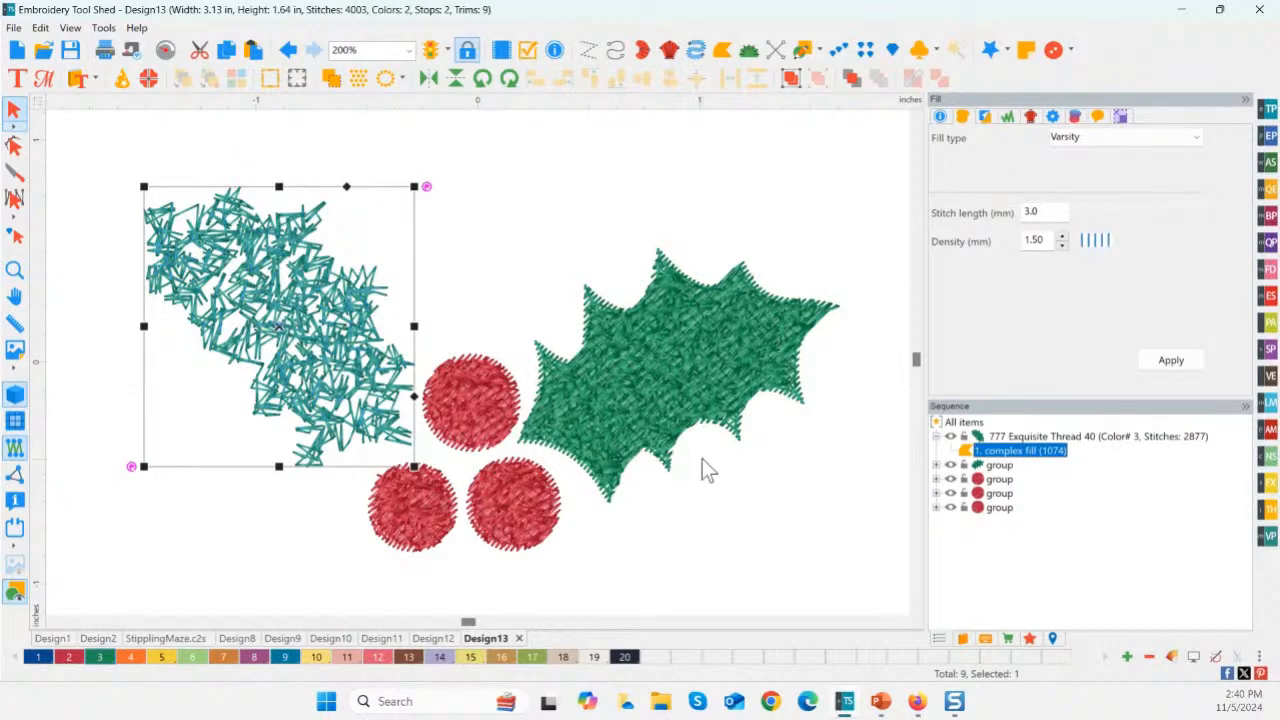
pyautogui.click(1000, 453)
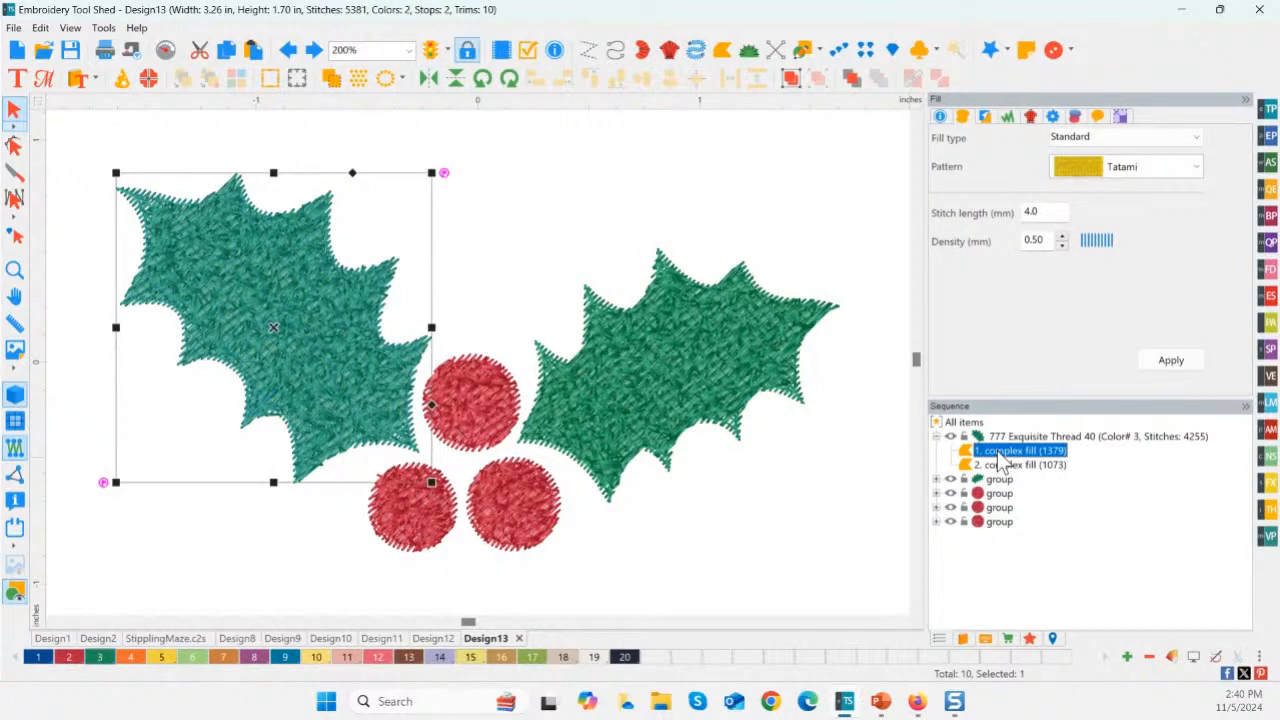
# - Convert the left leaf's standard Tatami fill to a Run stitch outline
pyautogui.rightClick(1001, 460)
pyautogui.moveTo(1048, 301)
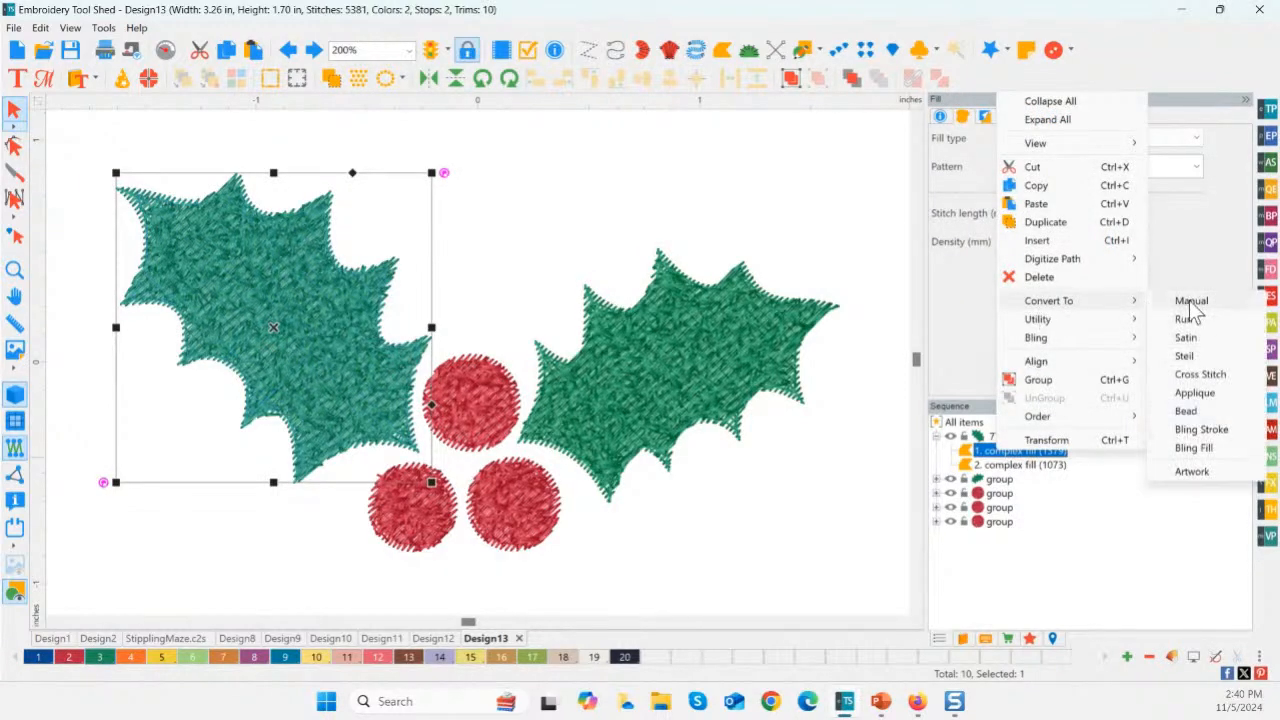
pyautogui.click(1187, 319)
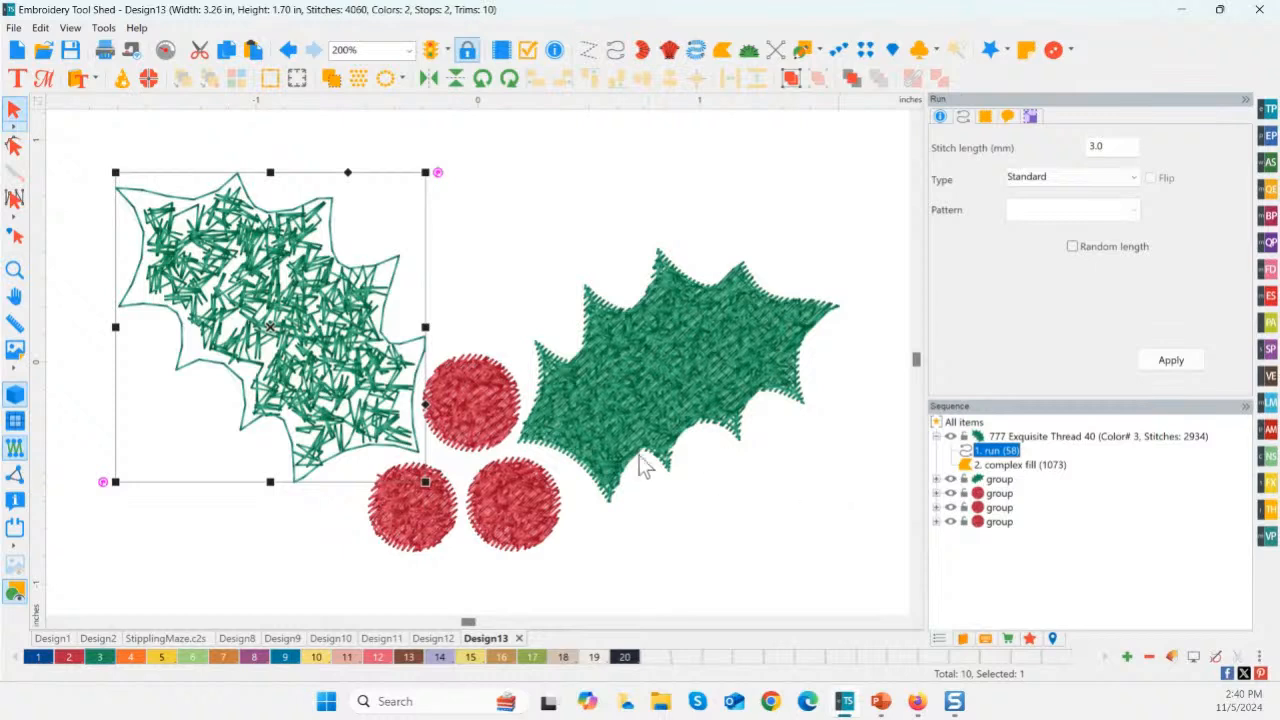
# - Ungroup the right leaf and the three berries into individual fill objects
pyautogui.click(997, 481)
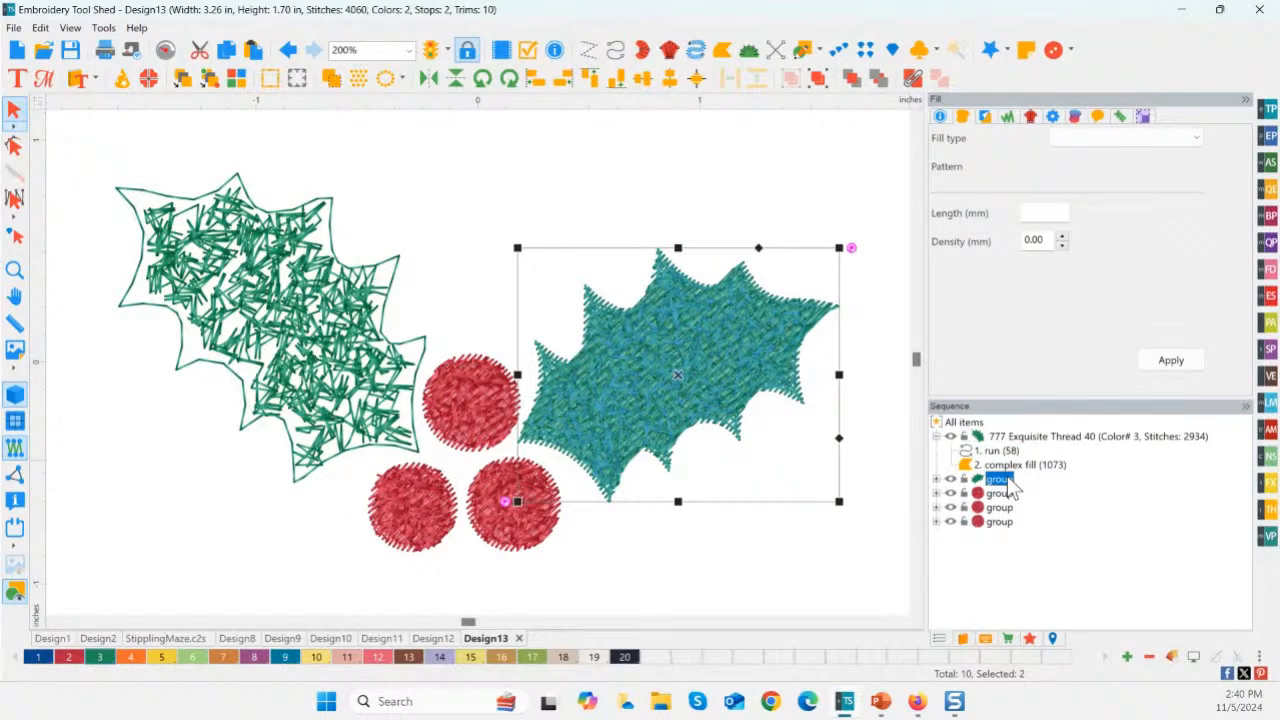
pyautogui.hotkey('ctrl', 'a')
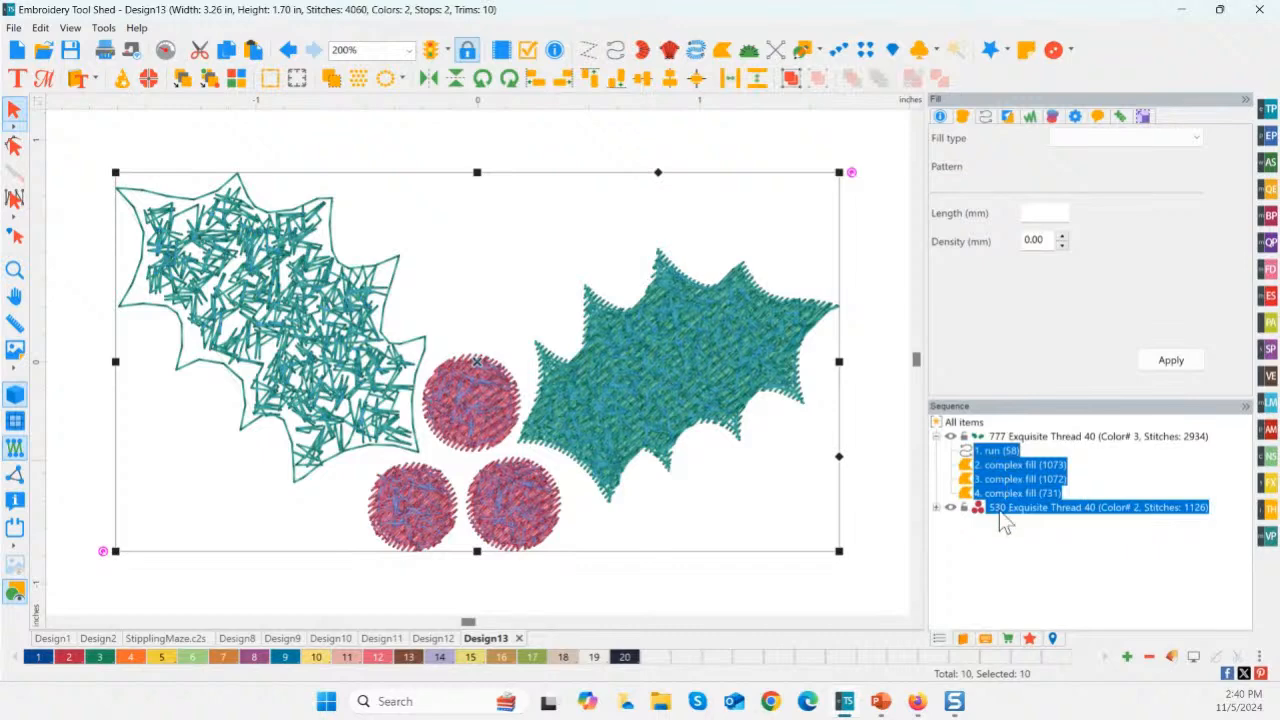
pyautogui.click(1007, 511)
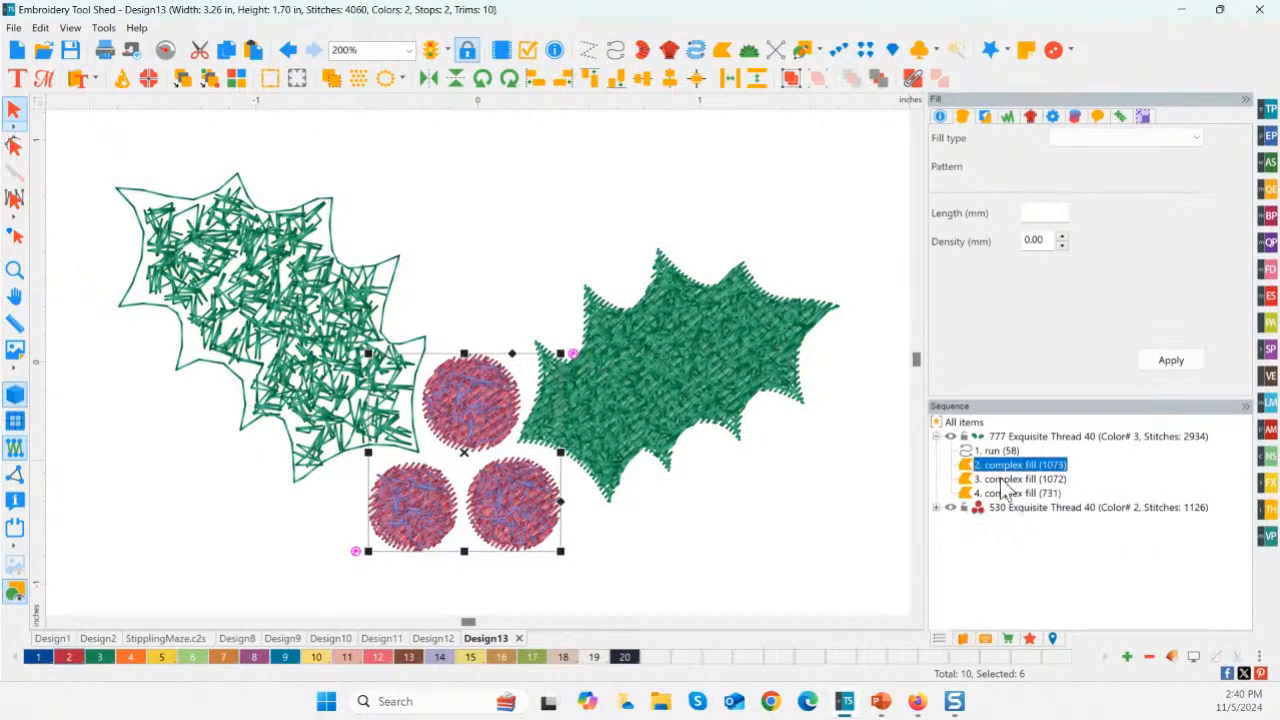
# - Convert the right leaf's standard Tatami fill to a Run stitch outline
pyautogui.click(1002, 480)
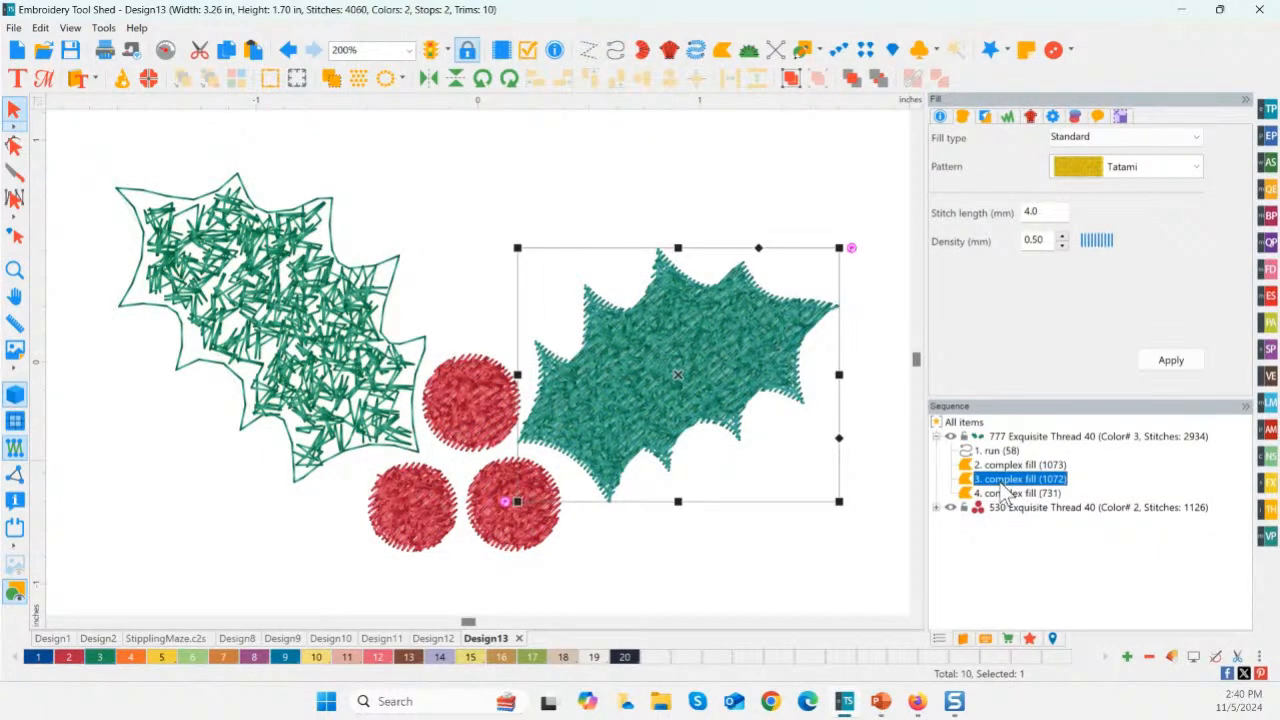
pyautogui.rightClick(1008, 484)
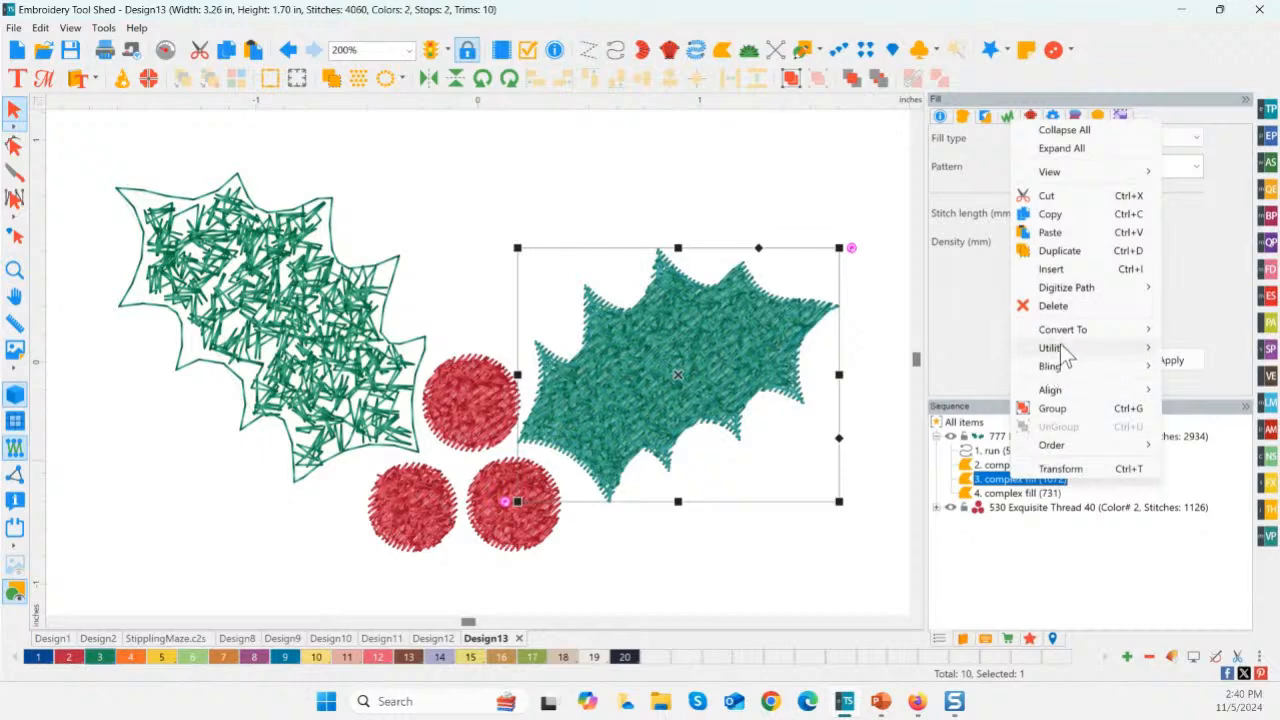
pyautogui.moveTo(1062, 330)
pyautogui.click(1205, 347)
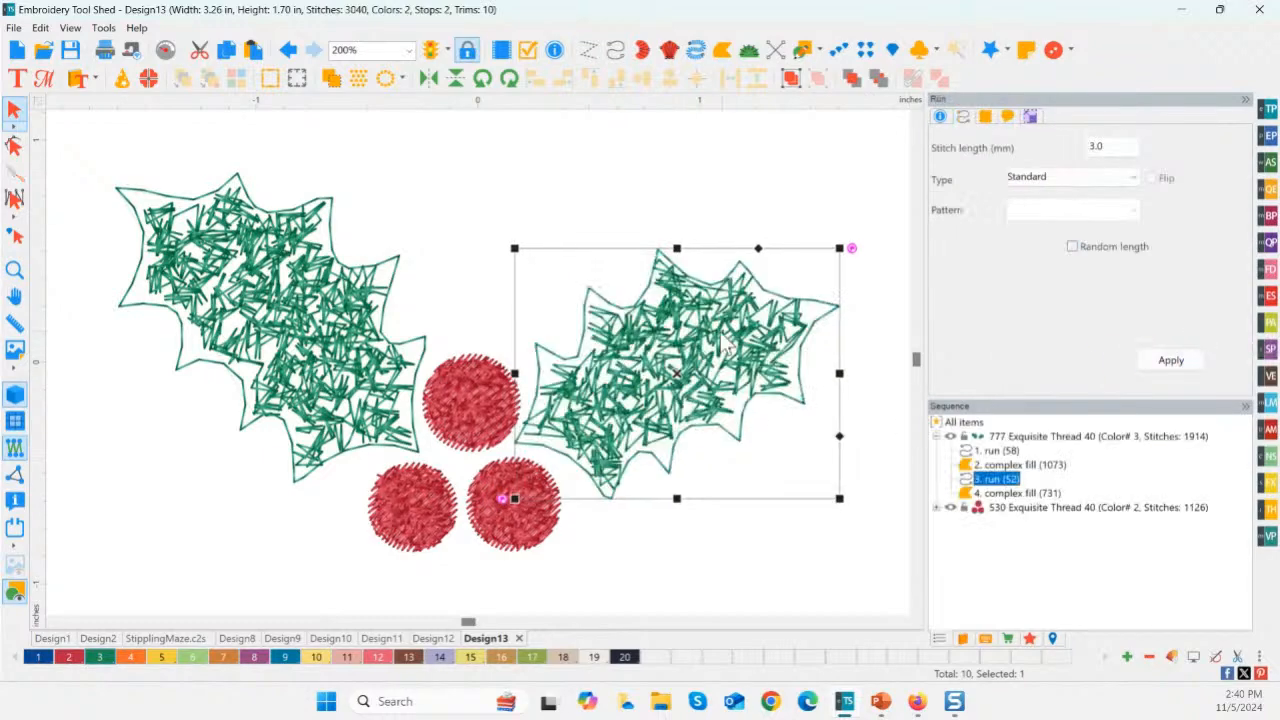
# - Convert the standard Tatami fills of all three berries to Run stitch outlines together
pyautogui.click(950, 511)
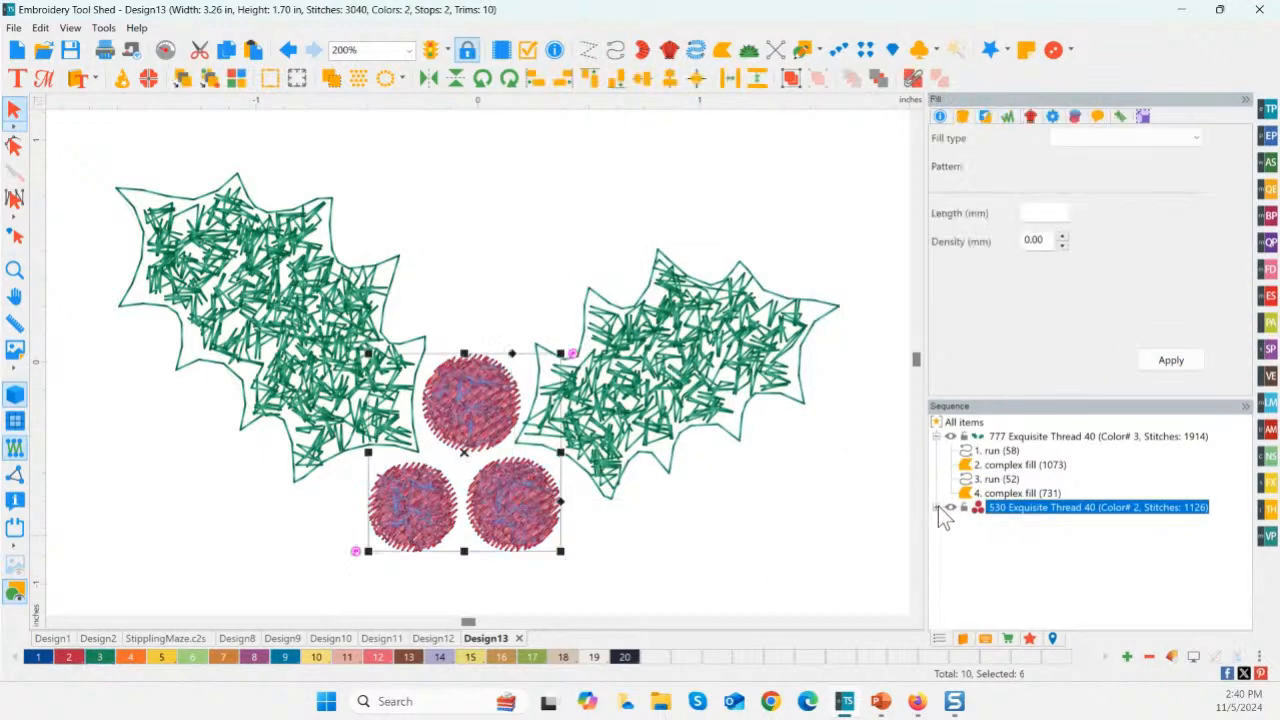
pyautogui.click(937, 507)
pyautogui.click(1015, 522)
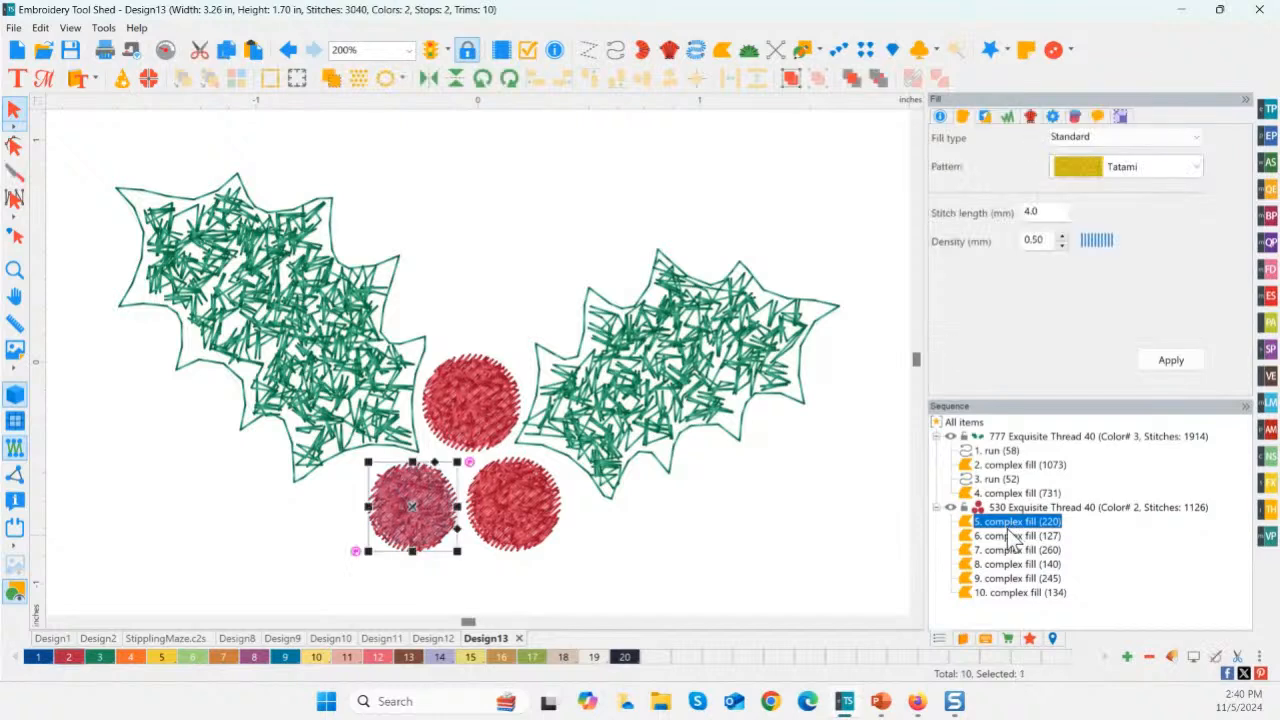
pyautogui.keyDown('ctrl'); pyautogui.click(1005, 550); pyautogui.keyUp('ctrl')
pyautogui.keyDown('ctrl'); pyautogui.click(1001, 578); pyautogui.keyUp('ctrl')
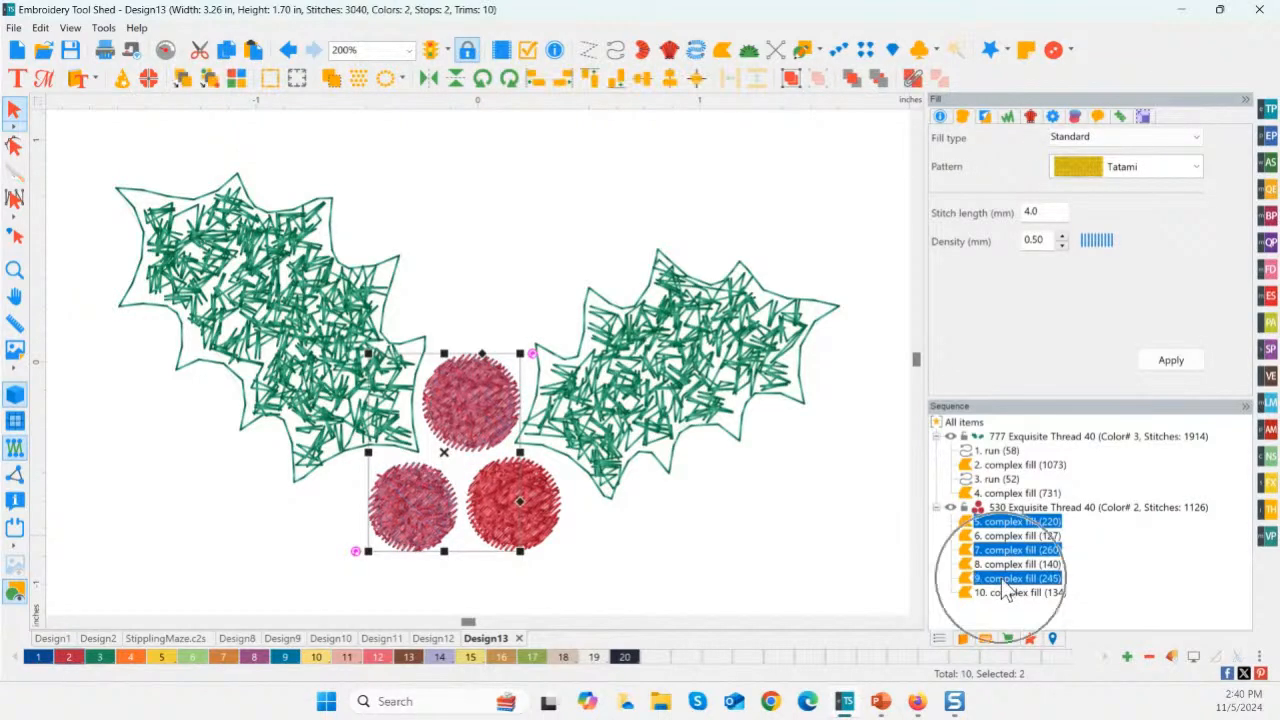
pyautogui.rightClick(1001, 578)
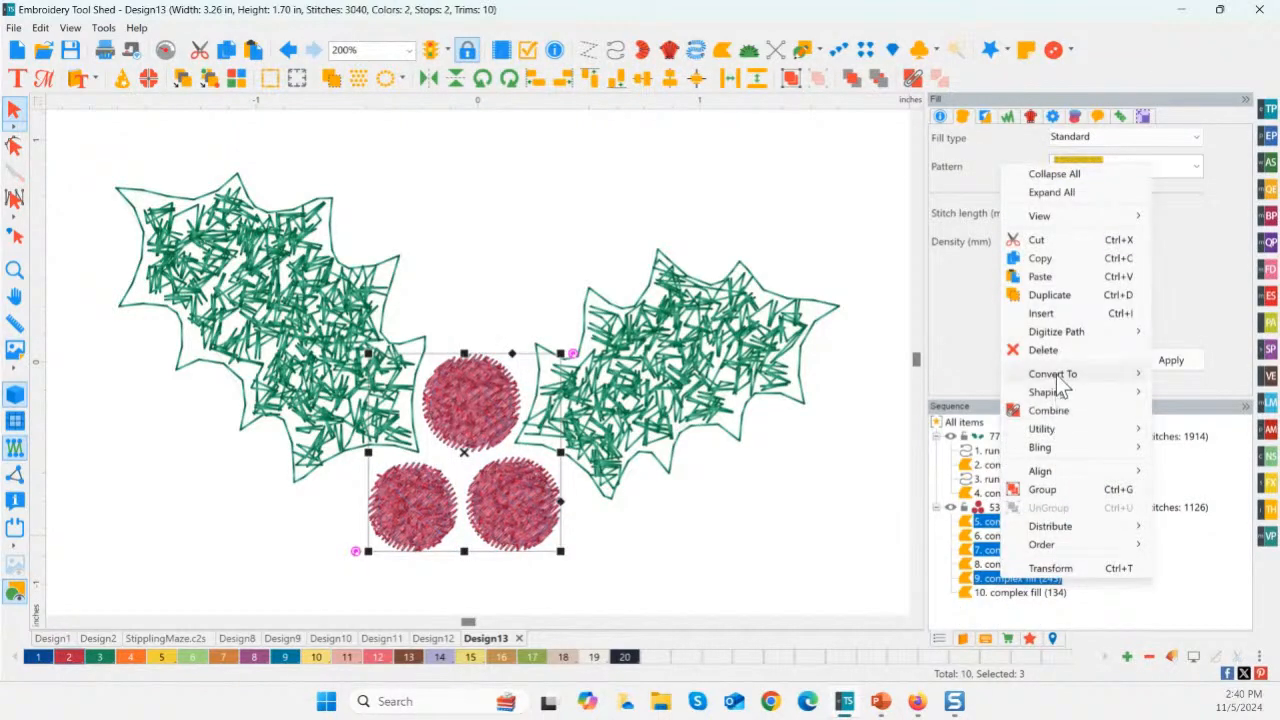
pyautogui.moveTo(1101, 375)
pyautogui.click(1187, 393)
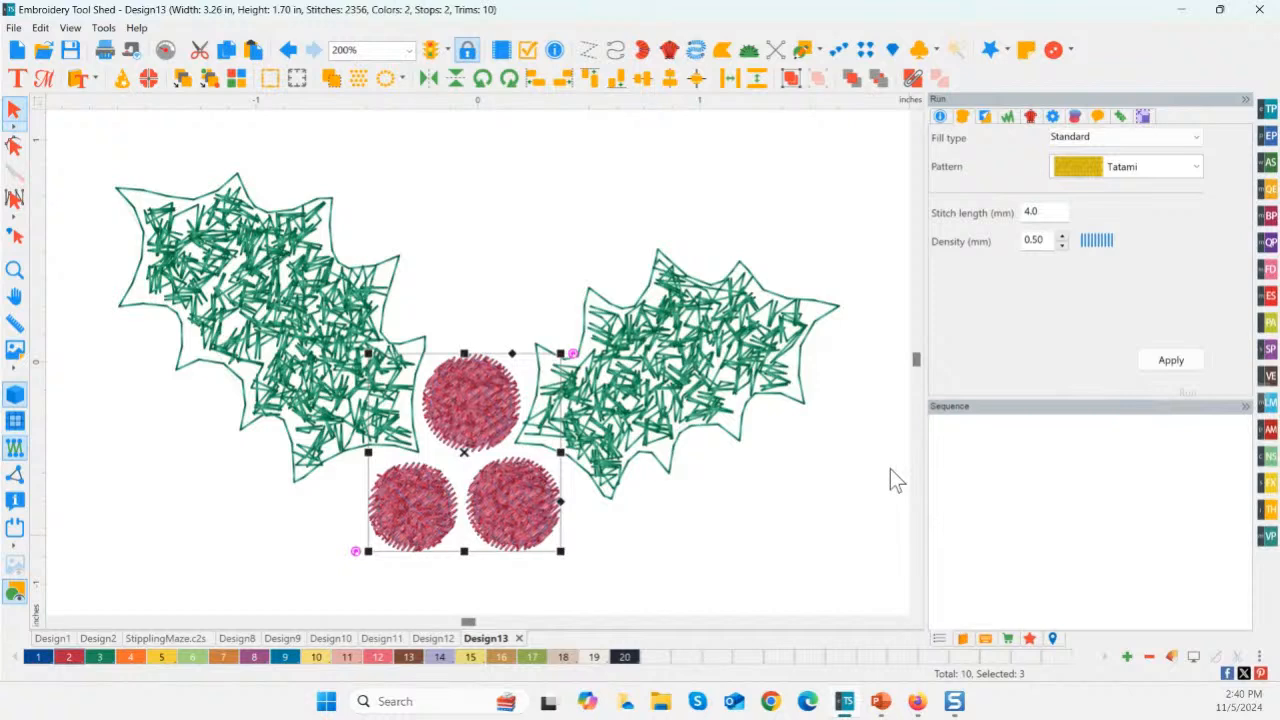
# - Deselect the design and switch to the PowerPoint slide show with the SpecialFX fill comparison
pyautogui.click(640, 575)
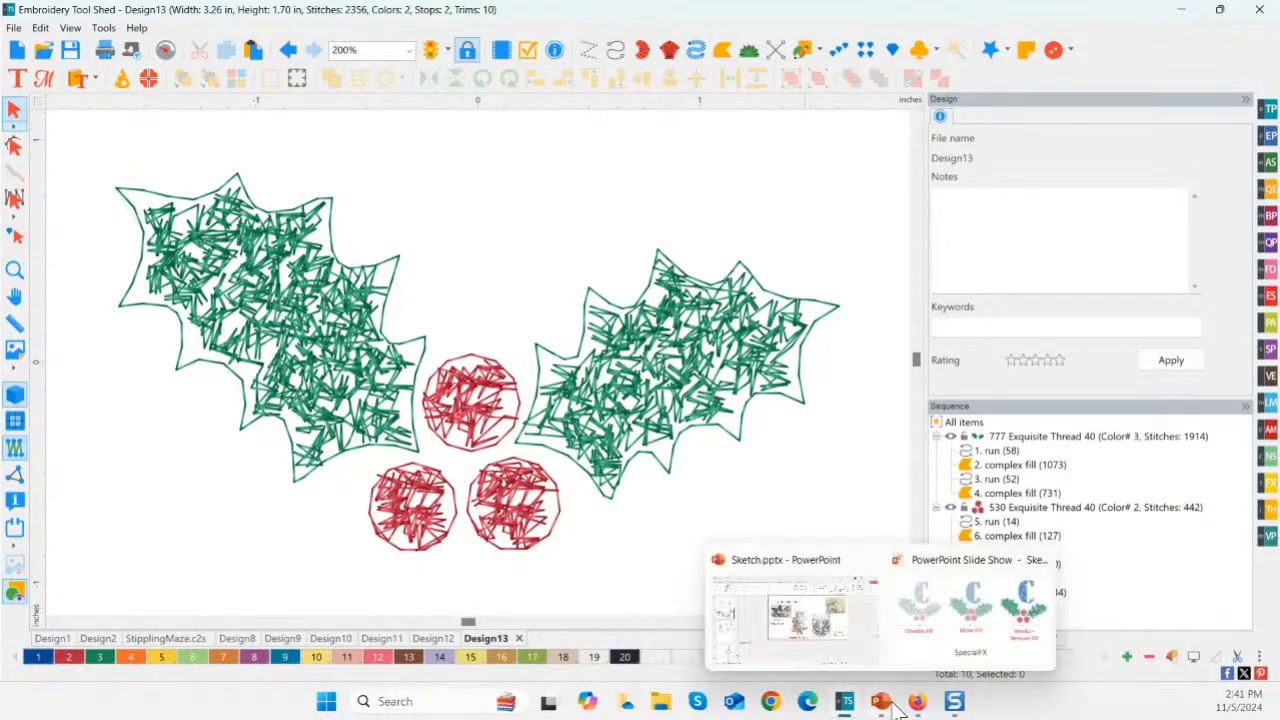
pyautogui.click(967, 617)
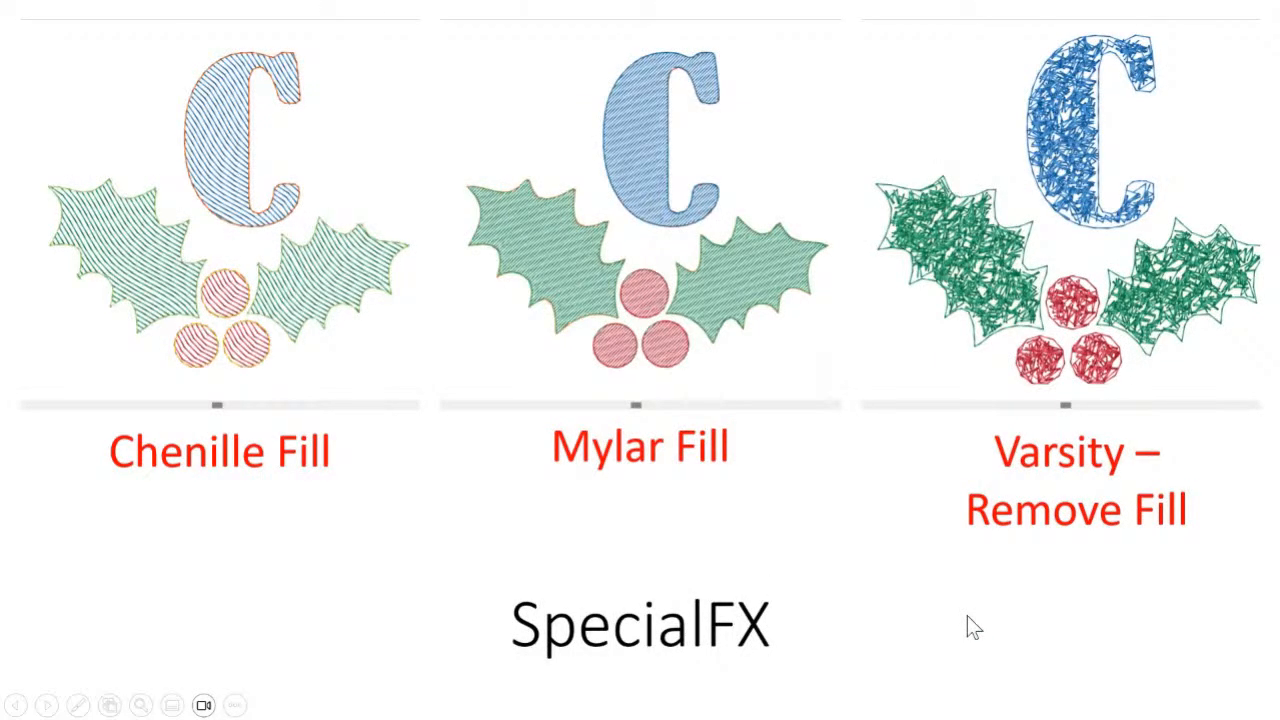
# - Advance the slide show through the Stitch Snapshot and Scribble slides and return to the Embroidery Tool Shed workspace
pyautogui.click(967, 616)
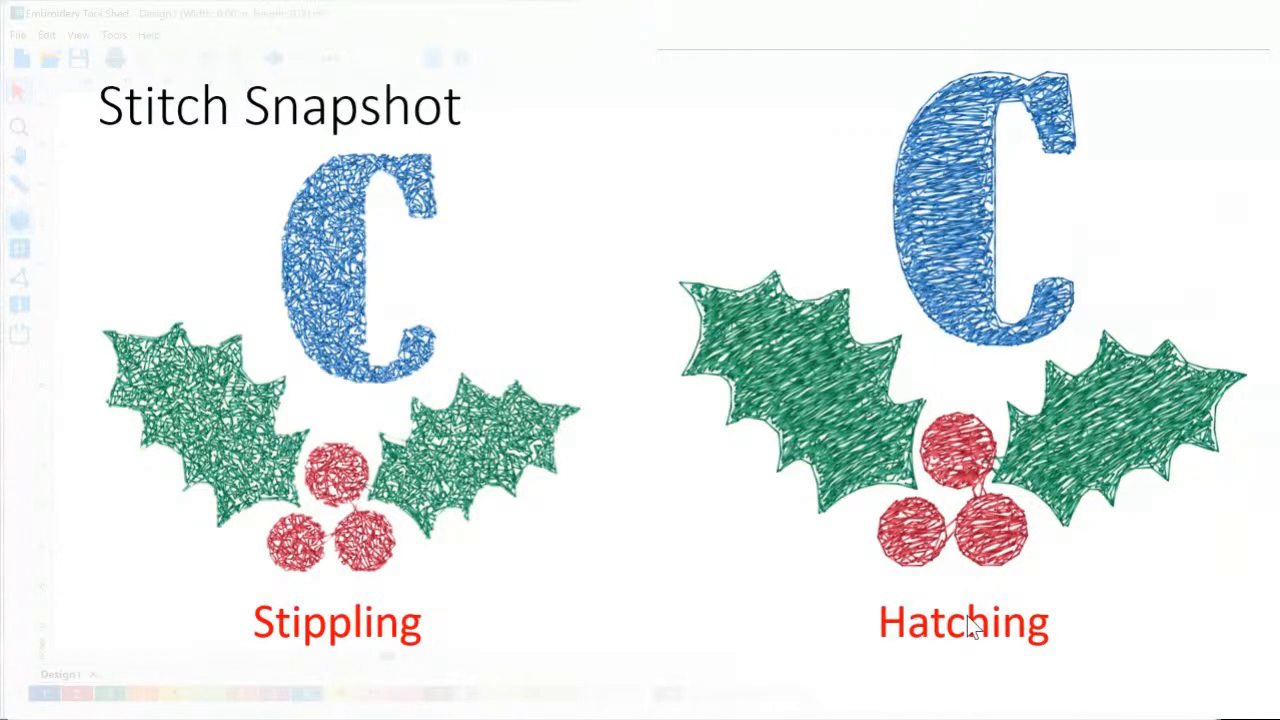
pyautogui.click(968, 625)
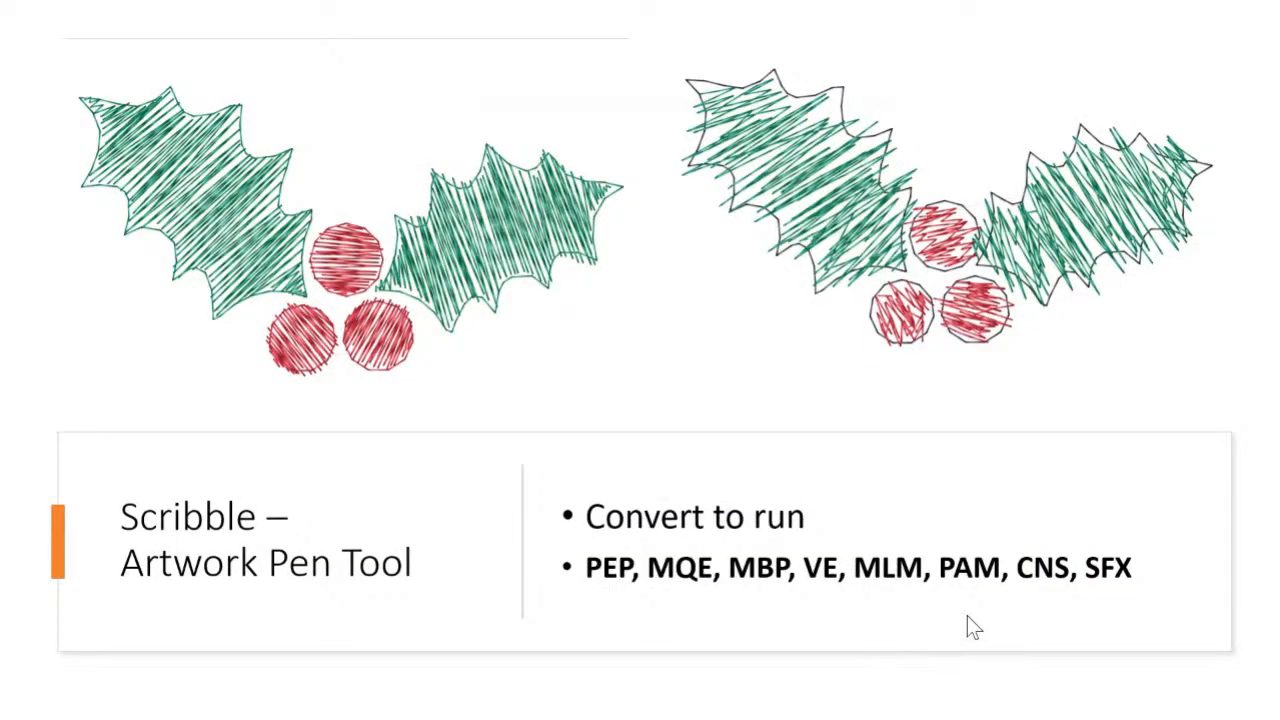
pyautogui.click(967, 625)
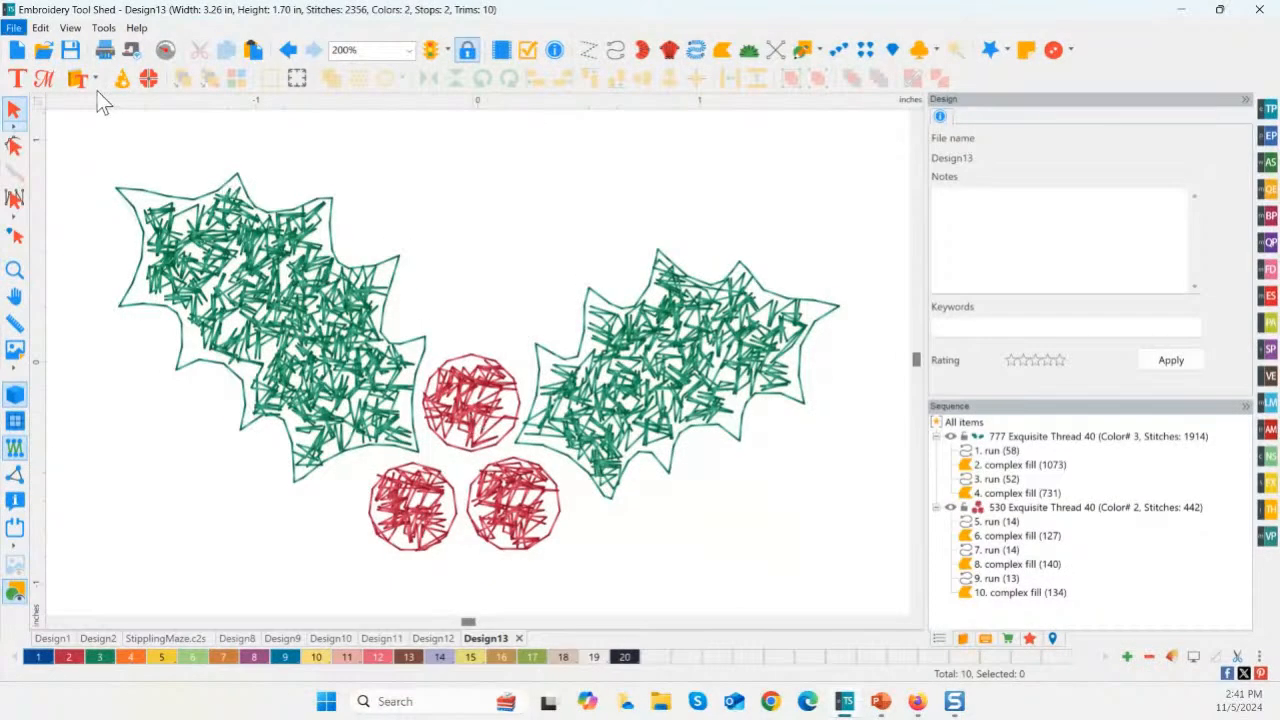
# - Create a new blank design and open the Stitched Snapshots tool for it
pyautogui.click(17, 50)
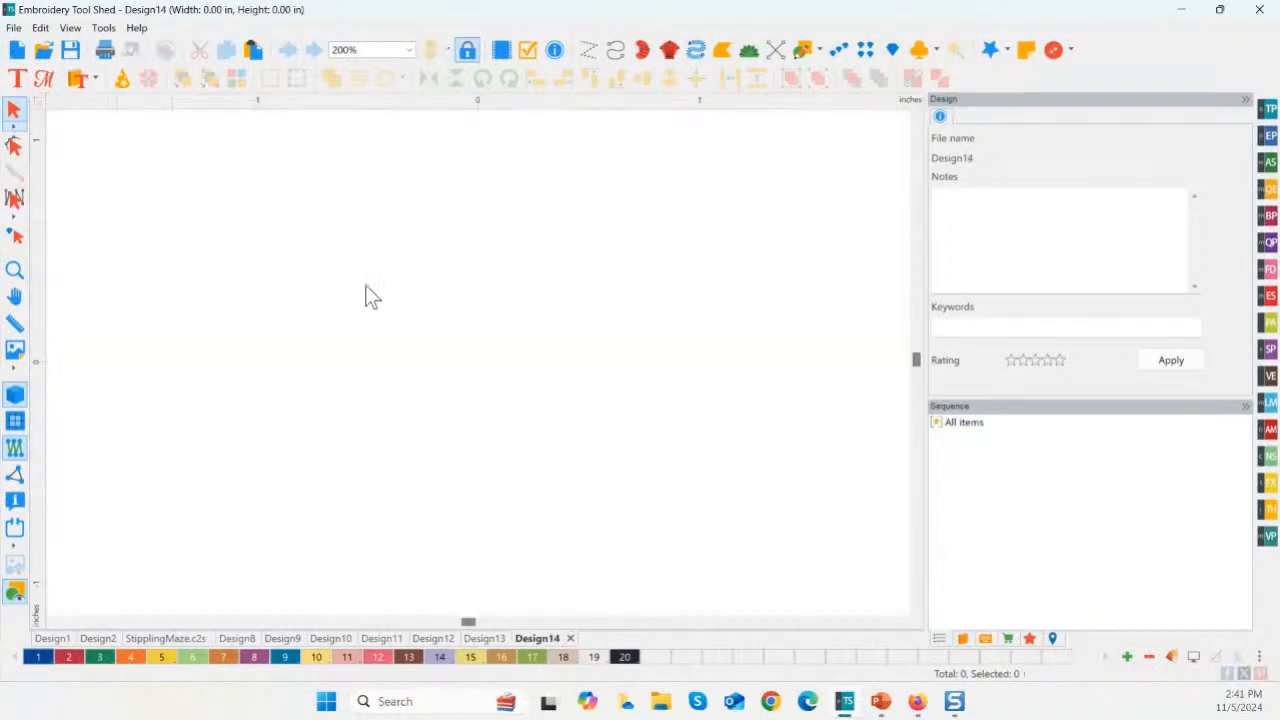
pyautogui.press('ctrl')
pyautogui.press('ctrl')
pyautogui.click(1270, 352)
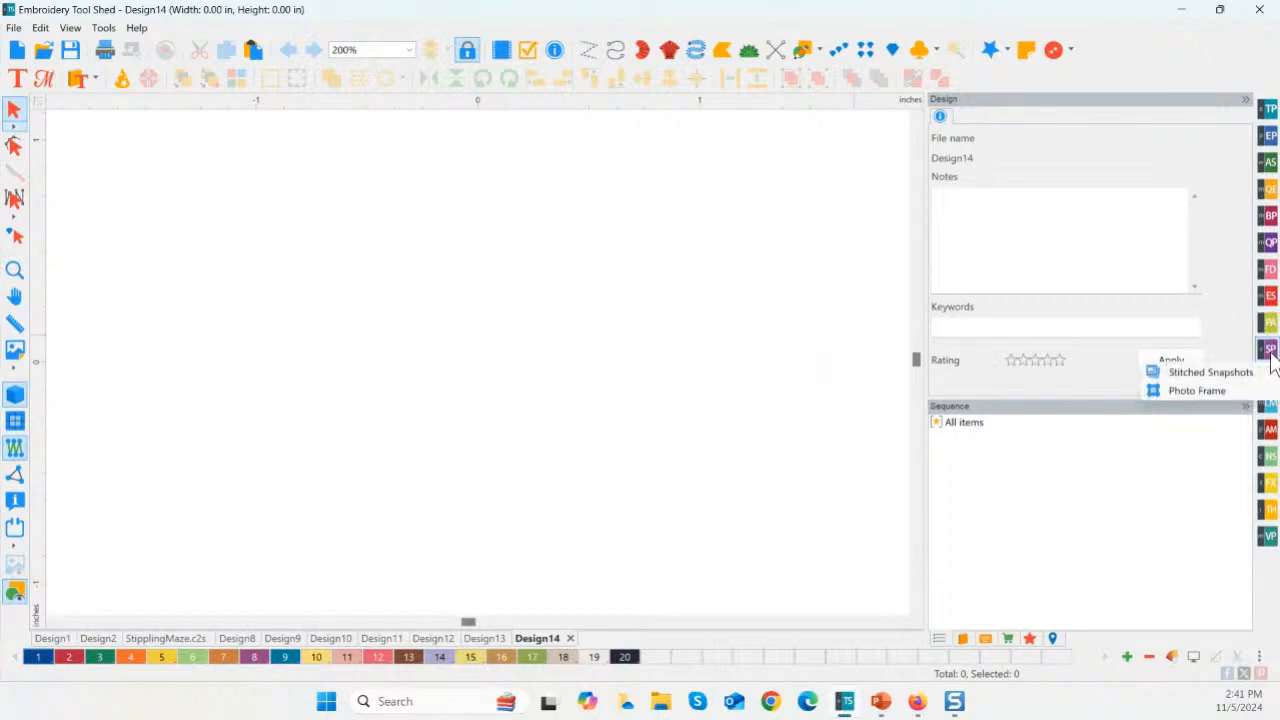
pyautogui.click(1198, 374)
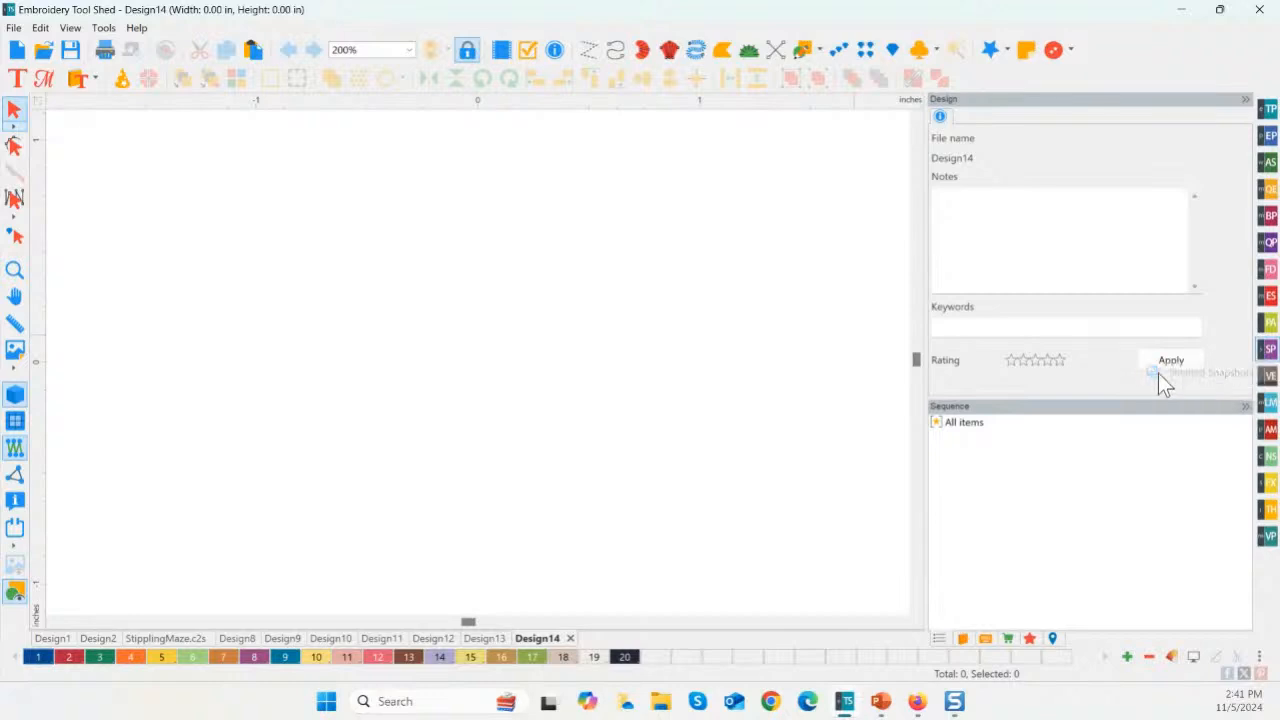
# - Load the monarch butterfly photo from the Images folder and preview it as Stippling stitches
pyautogui.click(341, 107)
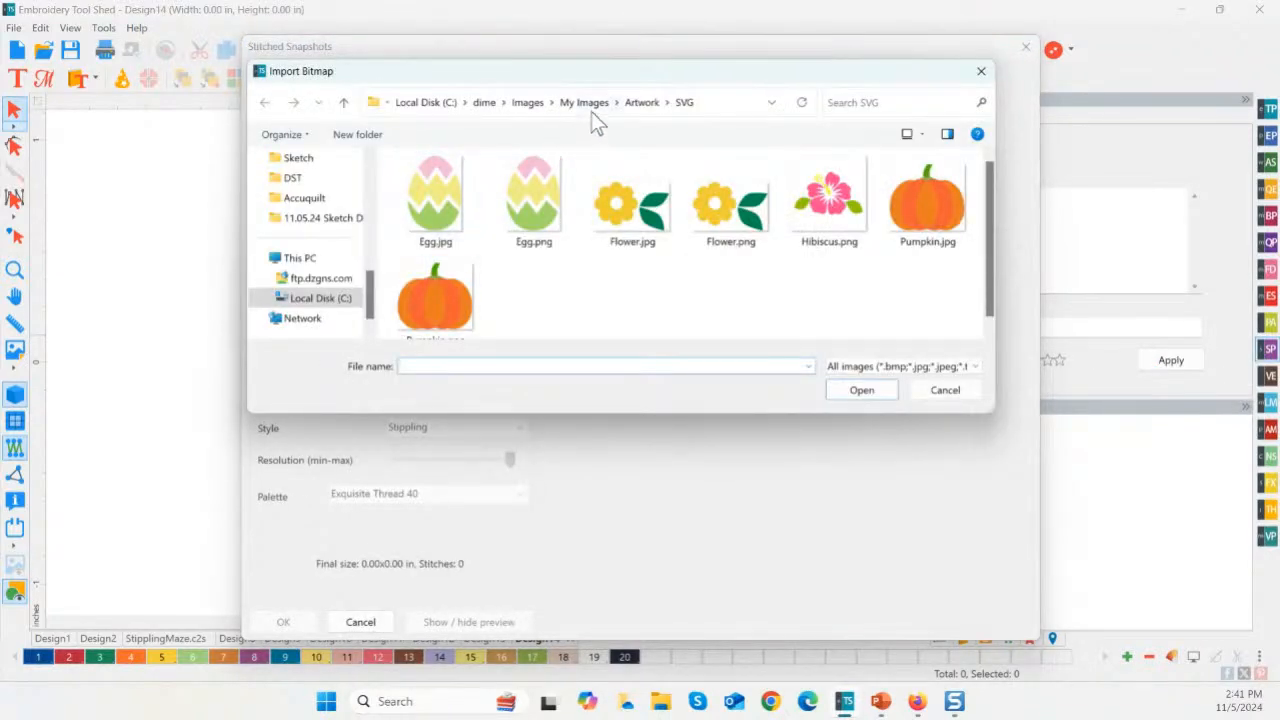
pyautogui.click(640, 104)
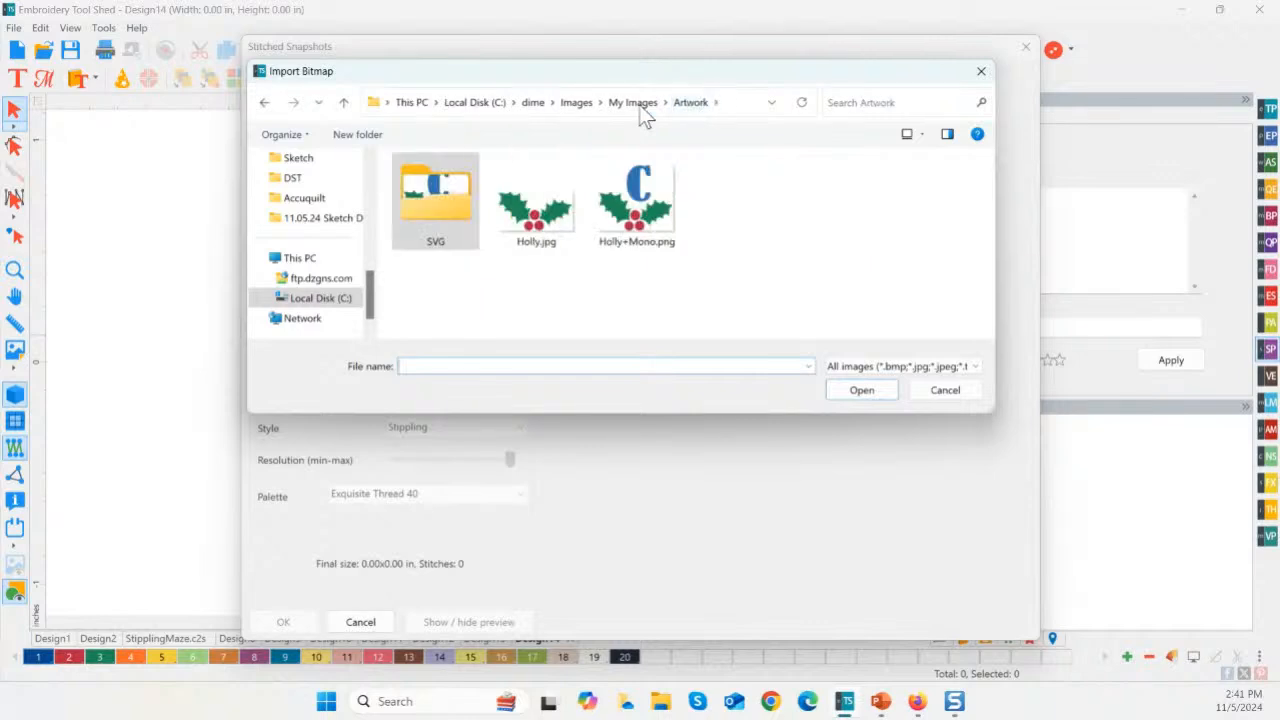
pyautogui.click(589, 104)
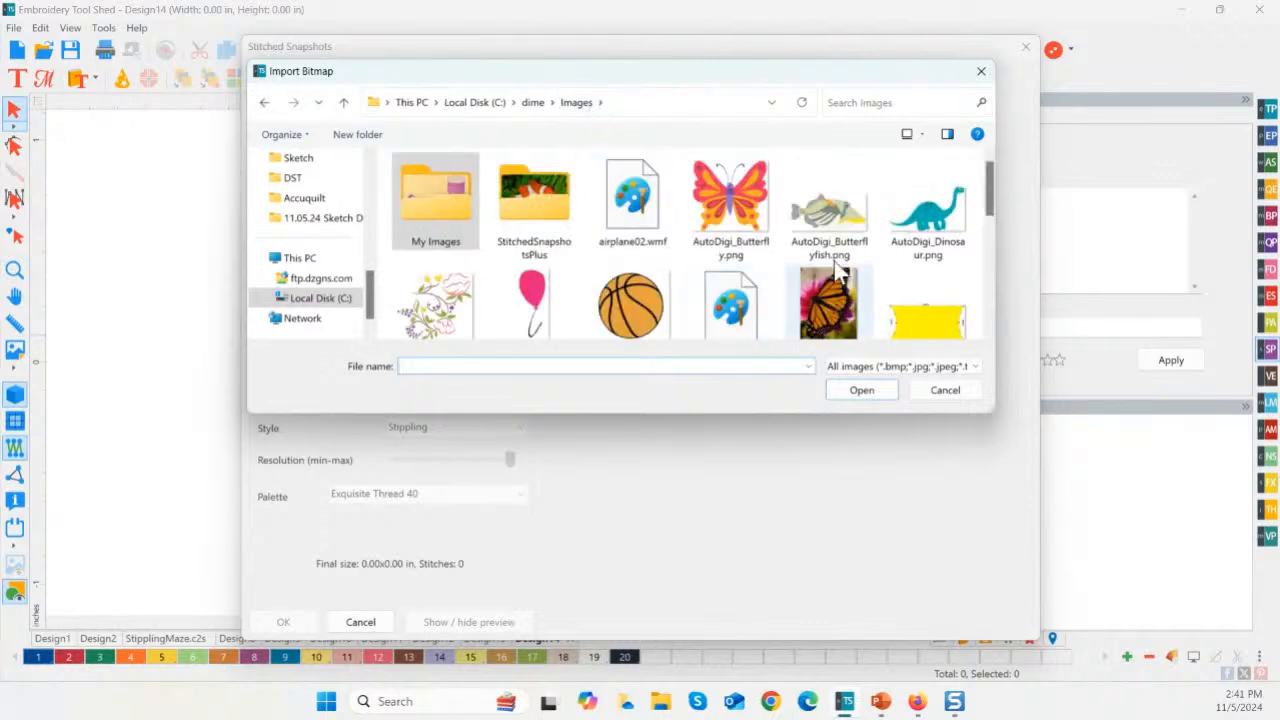
pyautogui.scroll(-5, 810, 210)
pyautogui.scroll(2, 815, 205)
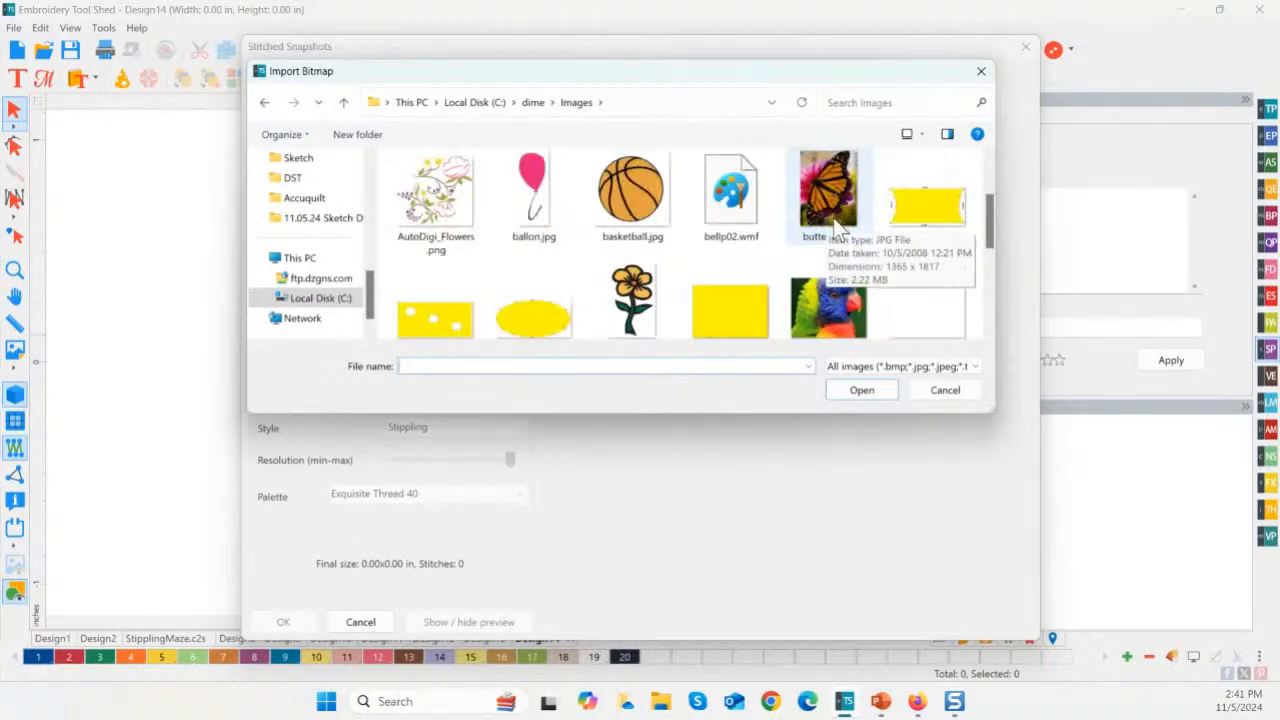
pyautogui.click(826, 200)
pyautogui.click(861, 390)
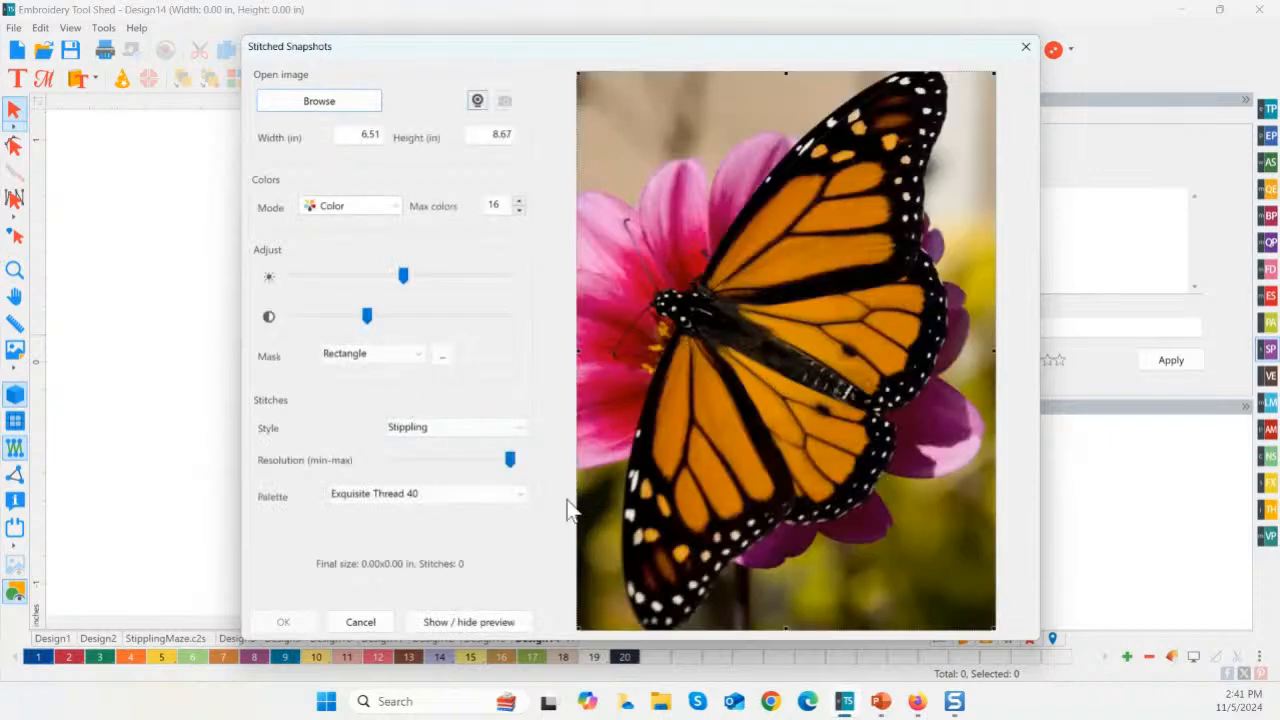
pyautogui.click(453, 622)
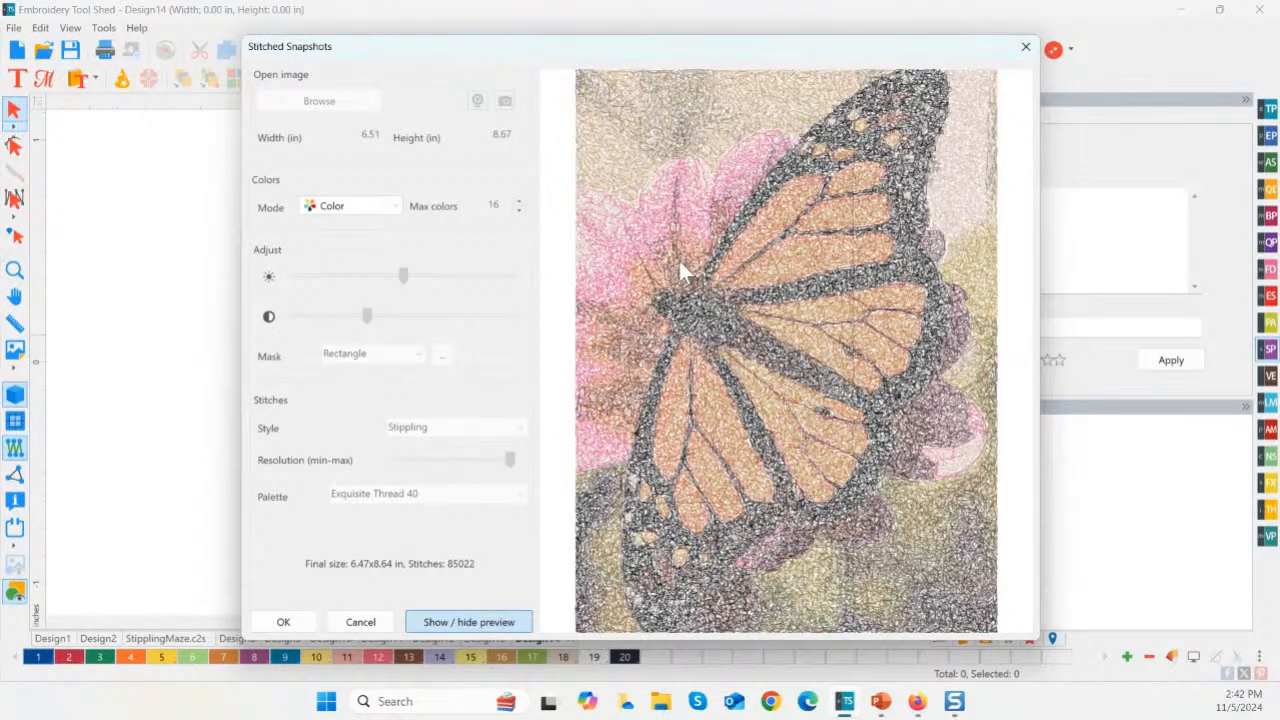
pyautogui.click(465, 622)
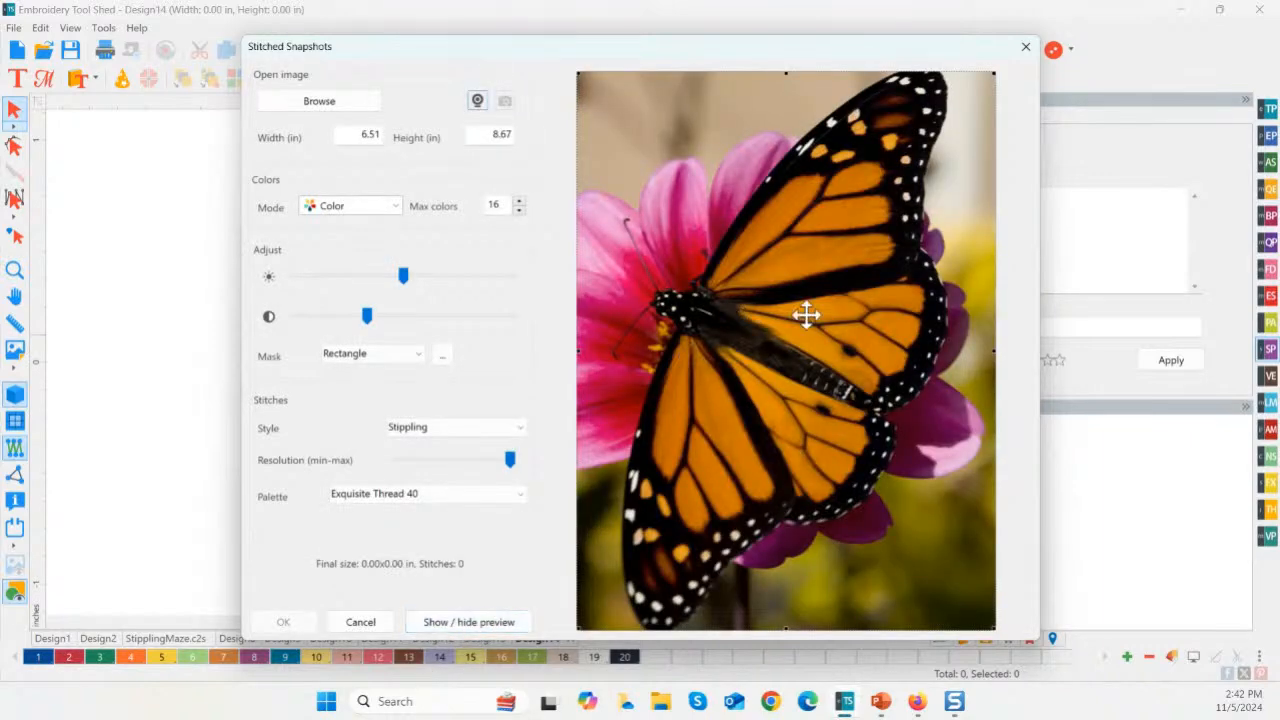
# - Replace the snapshot image with Holly.jpg from the My Images Artwork folder
pyautogui.click(346, 106)
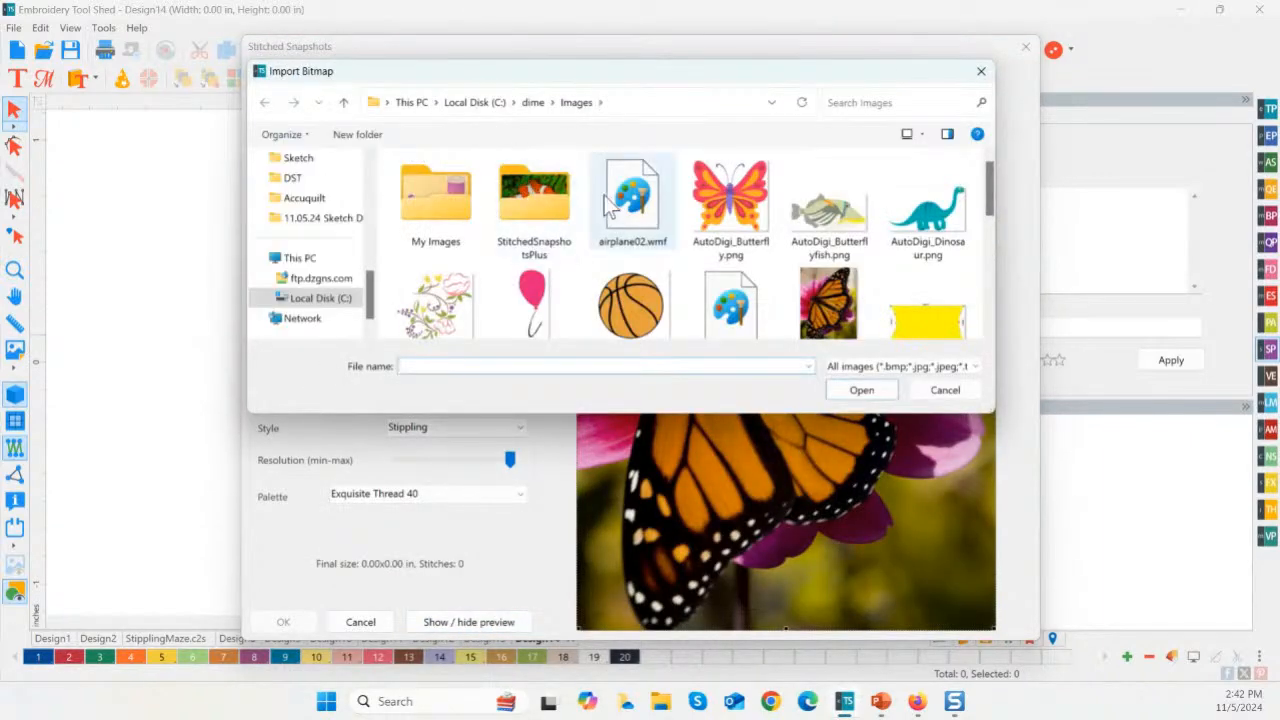
pyautogui.doubleClick(436, 199)
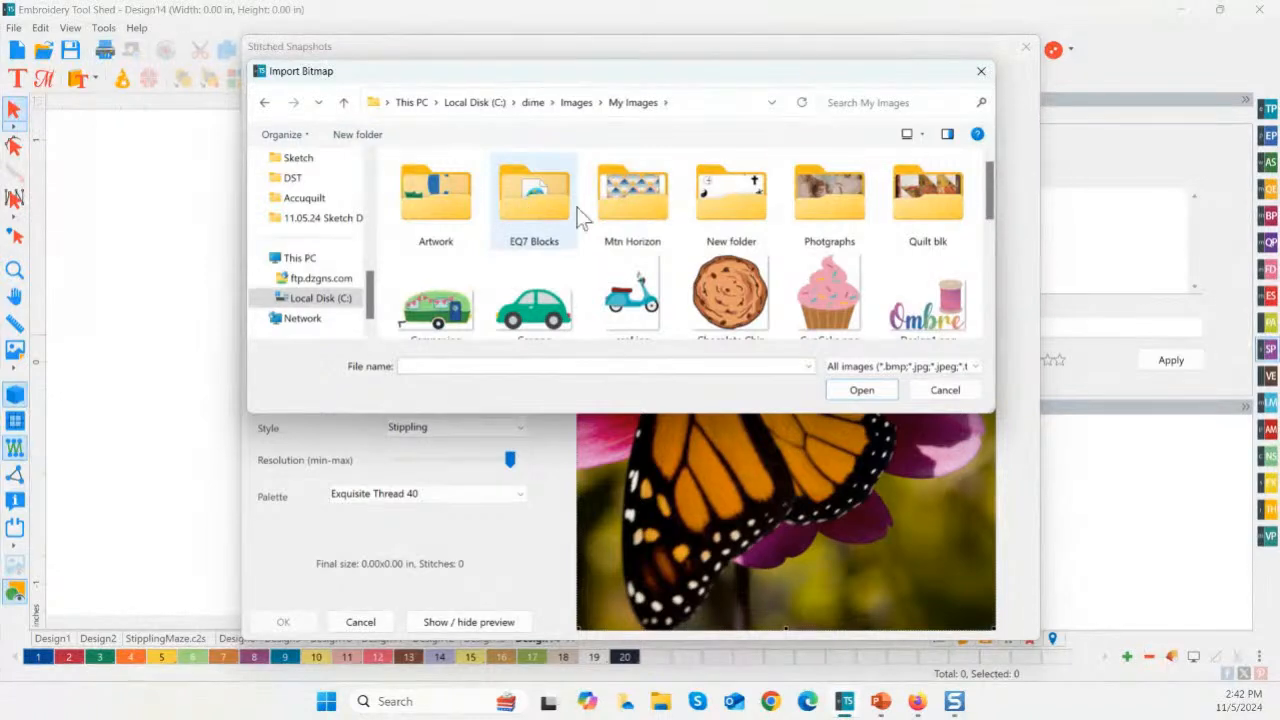
pyautogui.doubleClick(419, 204)
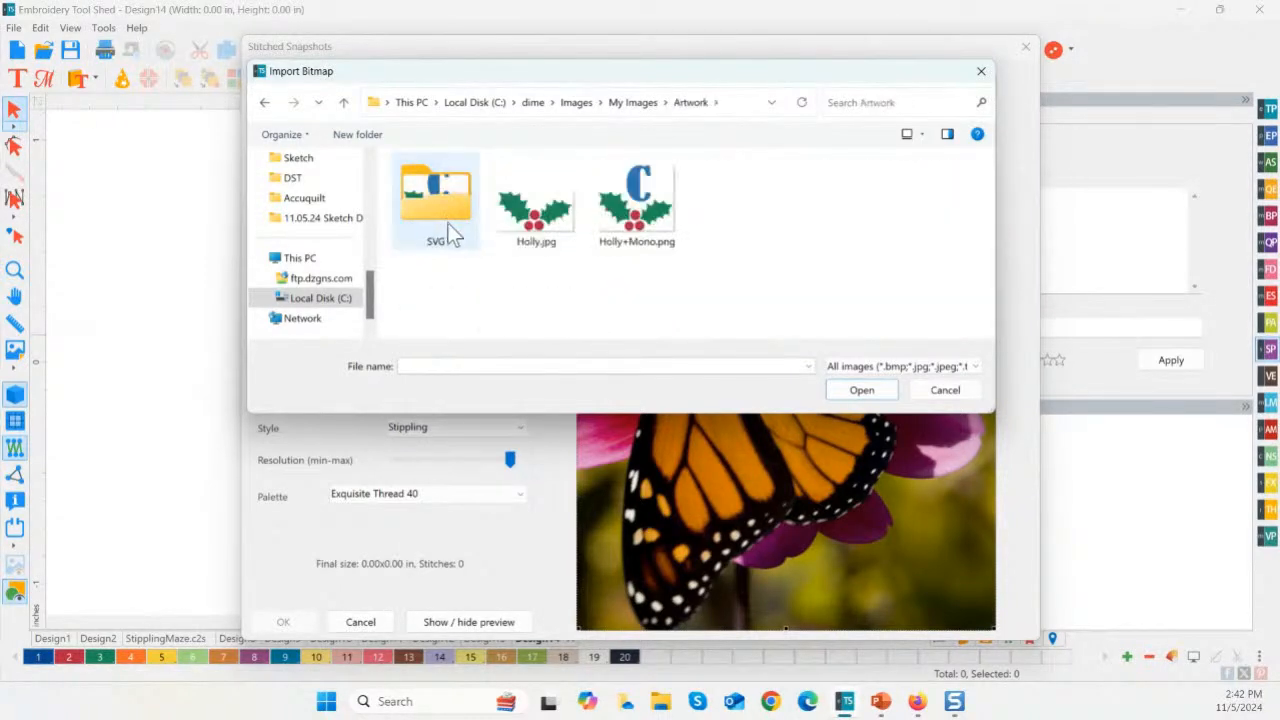
pyautogui.click(645, 238)
pyautogui.click(538, 218)
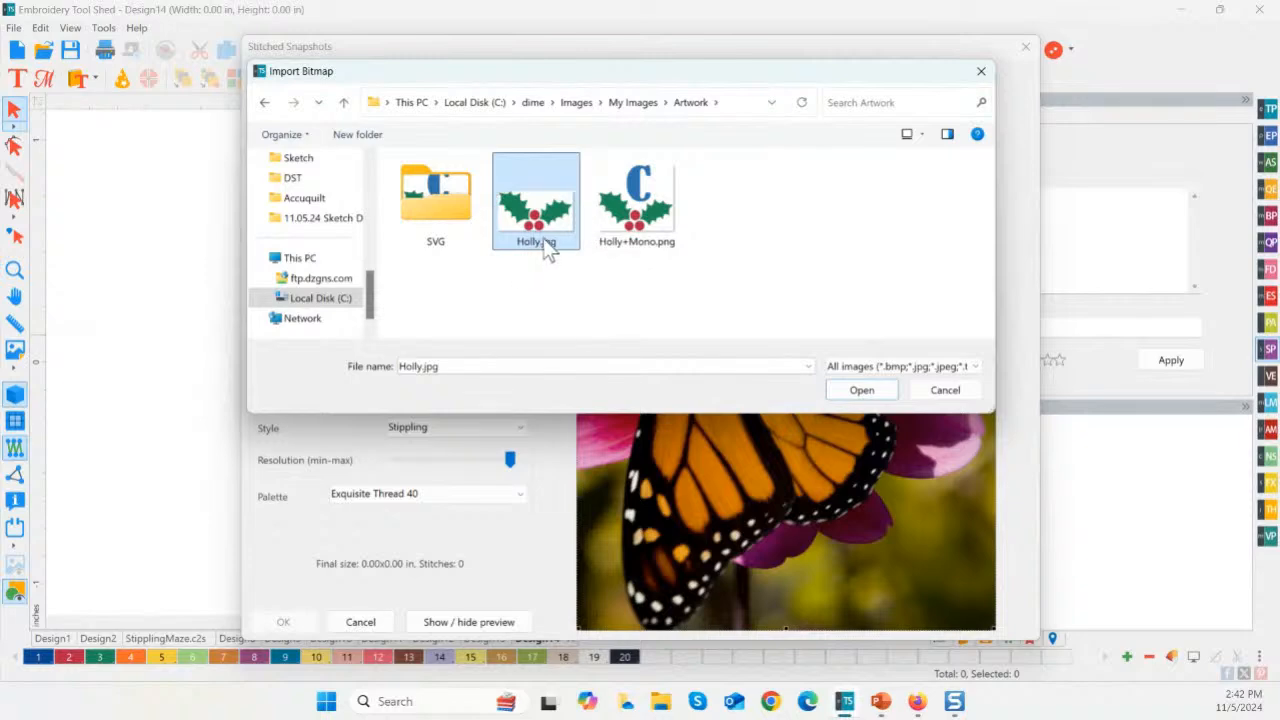
pyautogui.click(860, 390)
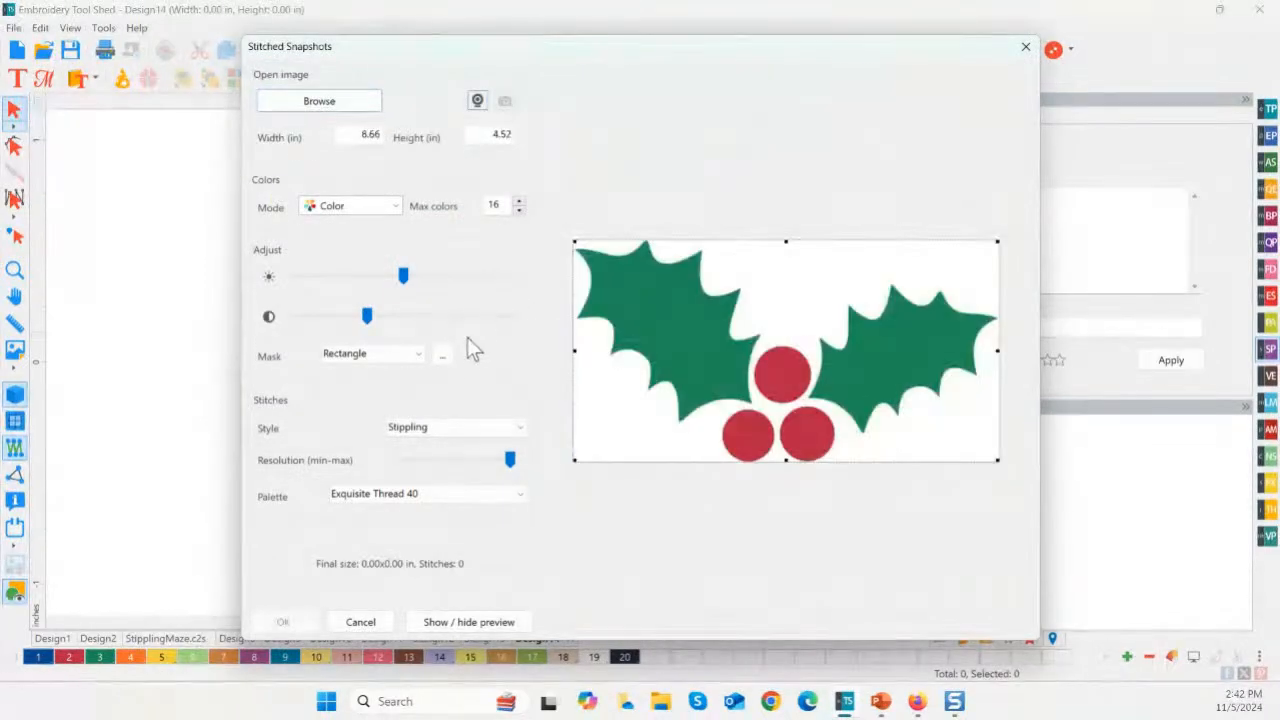
# - Keep the Stippling style, preview the holly stitches and generate the snapshot in the design
pyautogui.click(438, 431)
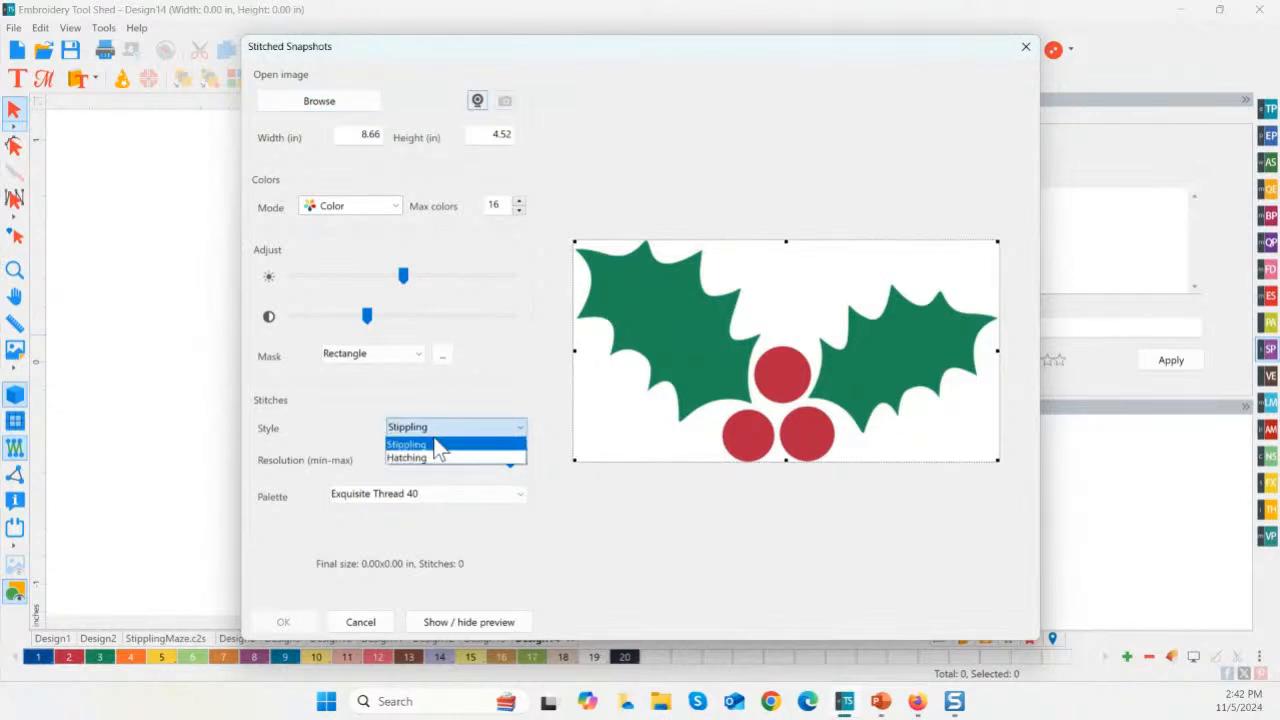
pyautogui.click(485, 560)
pyautogui.click(465, 615)
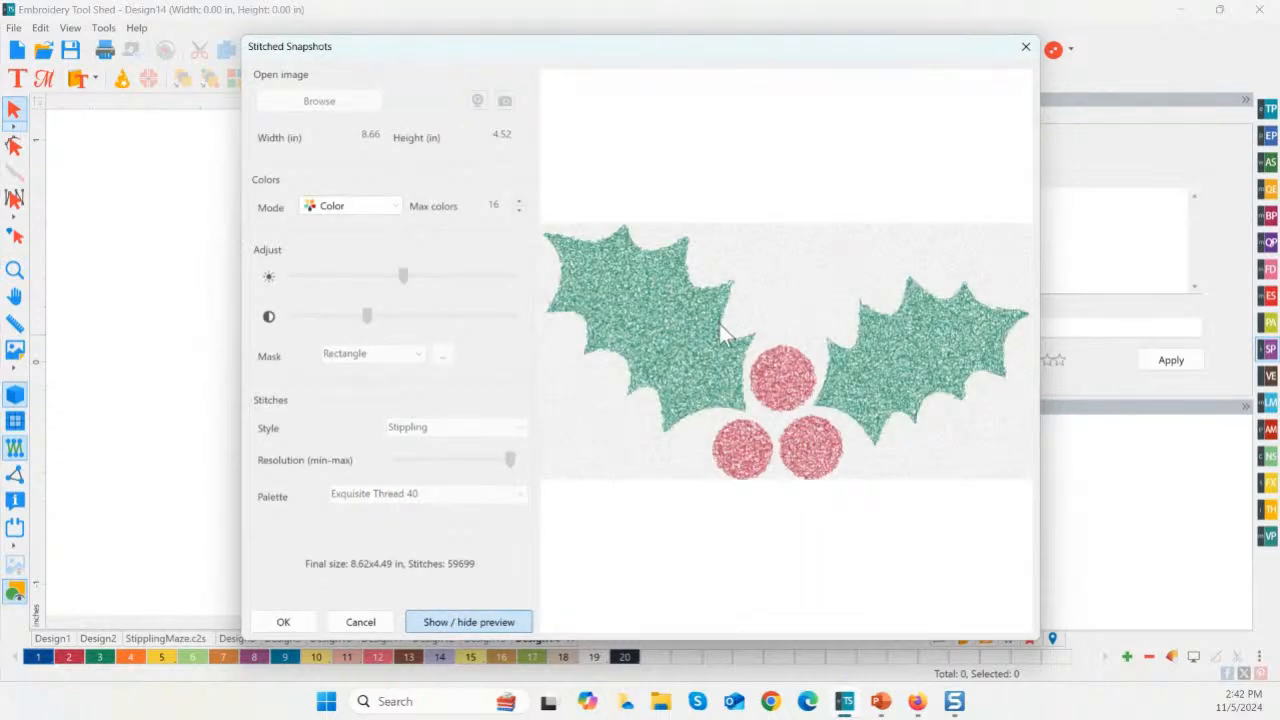
pyautogui.click(278, 624)
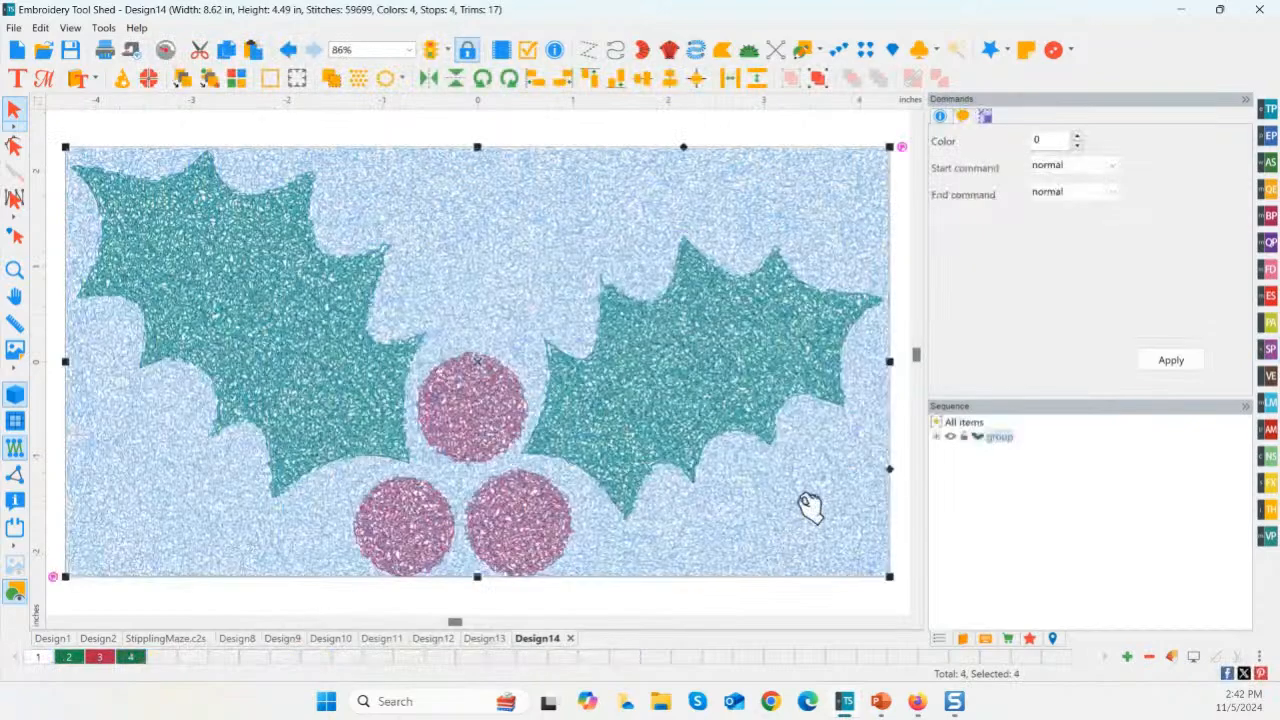
# - Ungroup the holly snapshot and delete the white background stippling around the leaves and berries
pyautogui.click(768, 142)
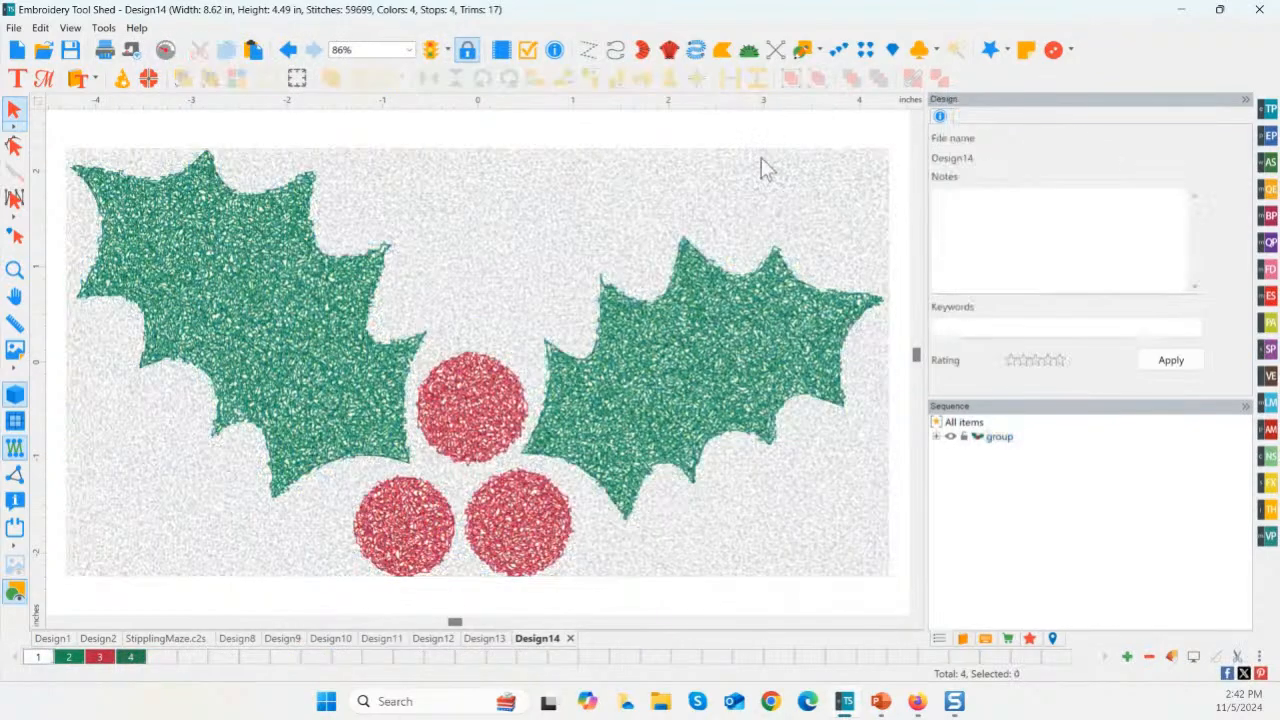
pyautogui.click(763, 178)
pyautogui.hotkey('ctrl', 'u')
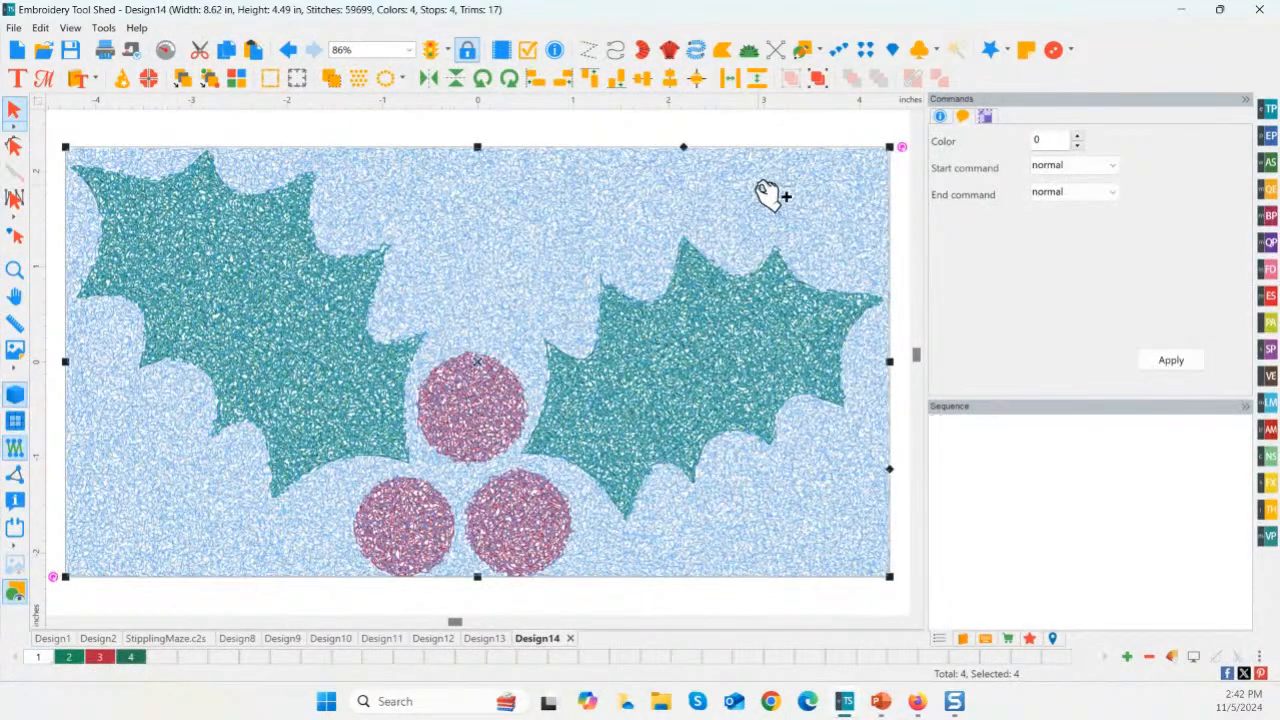
pyautogui.click(710, 129)
pyautogui.click(663, 186)
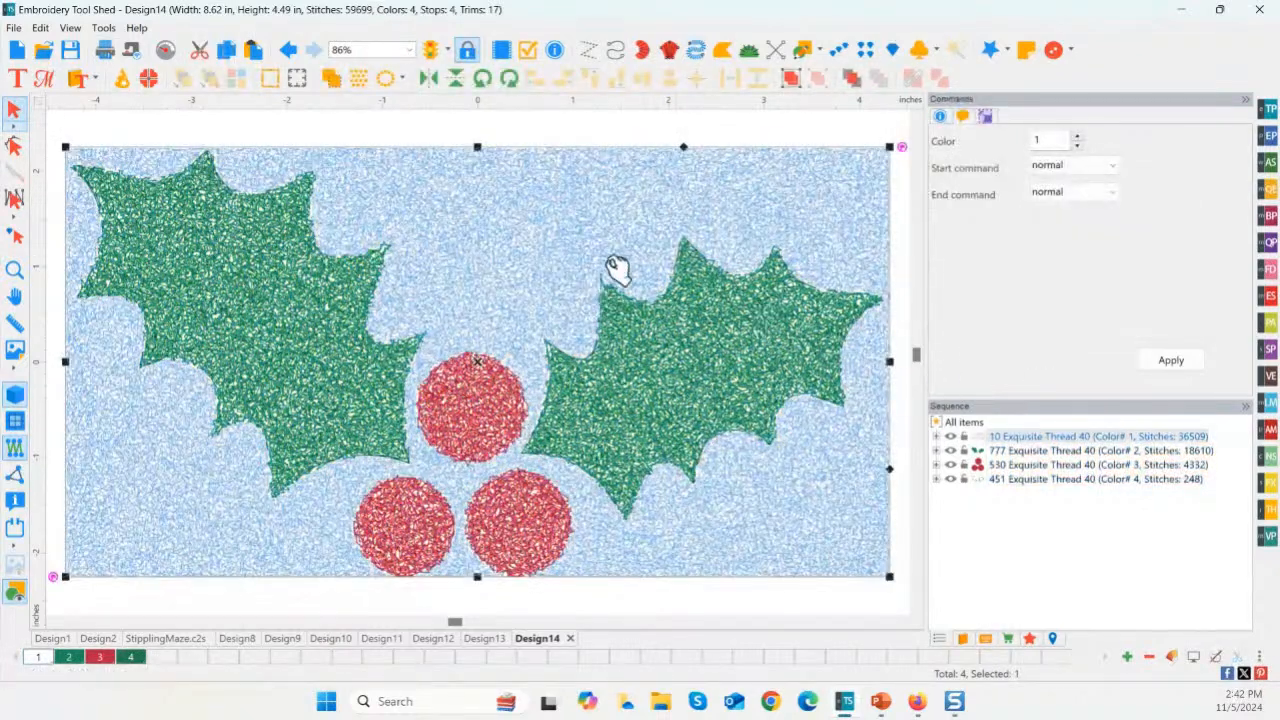
pyautogui.press('Delete')
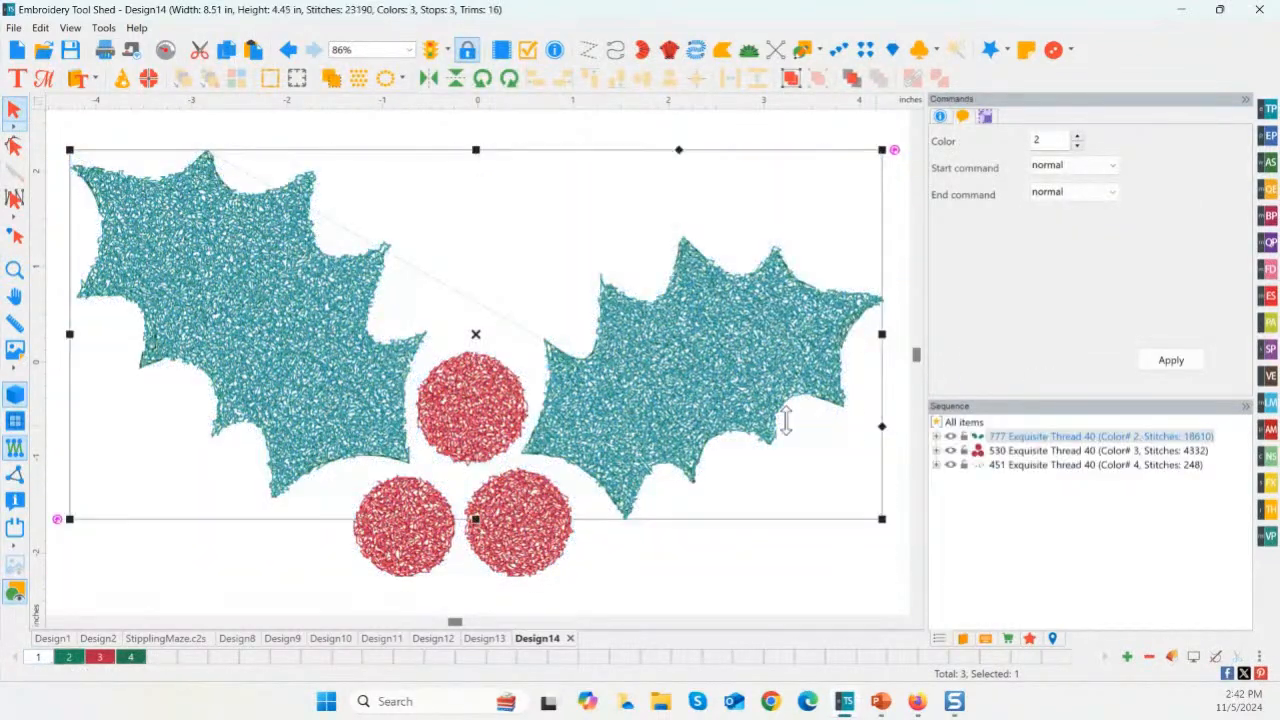
pyautogui.click(752, 530)
# - Examine the stippled holly close up and simulate its stitch-out through the leaves and berries
pyautogui.scroll(3, 643, 402)
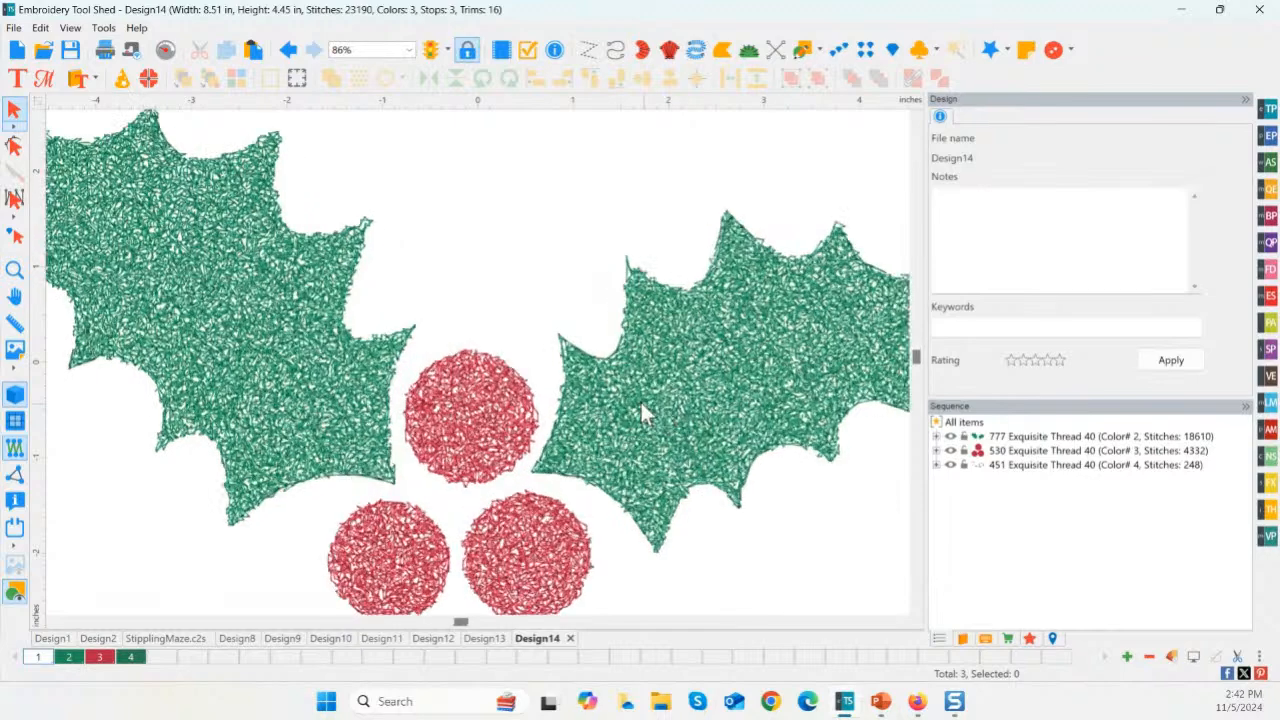
pyautogui.click(164, 51)
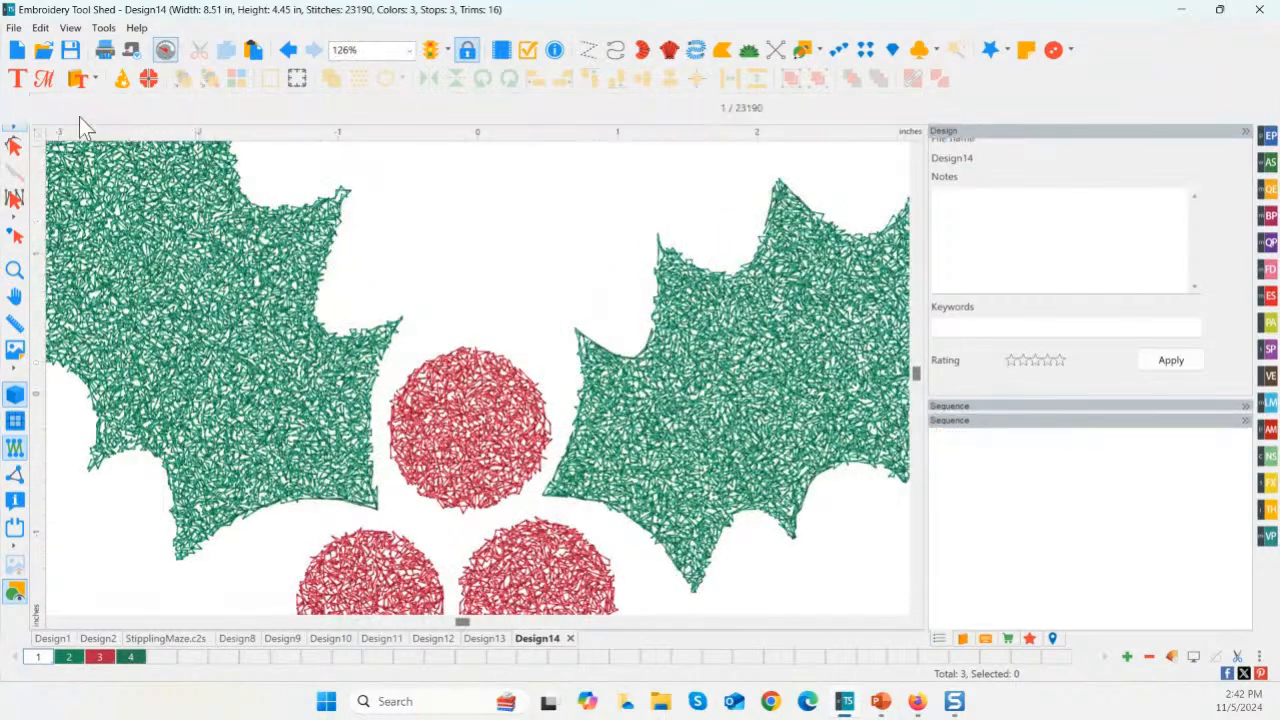
pyautogui.moveTo(31, 104)
pyautogui.mouseDown()
pyautogui.moveTo(115, 159)
pyautogui.moveTo(220, 188)
pyautogui.moveTo(551, 217)
pyautogui.mouseUp()
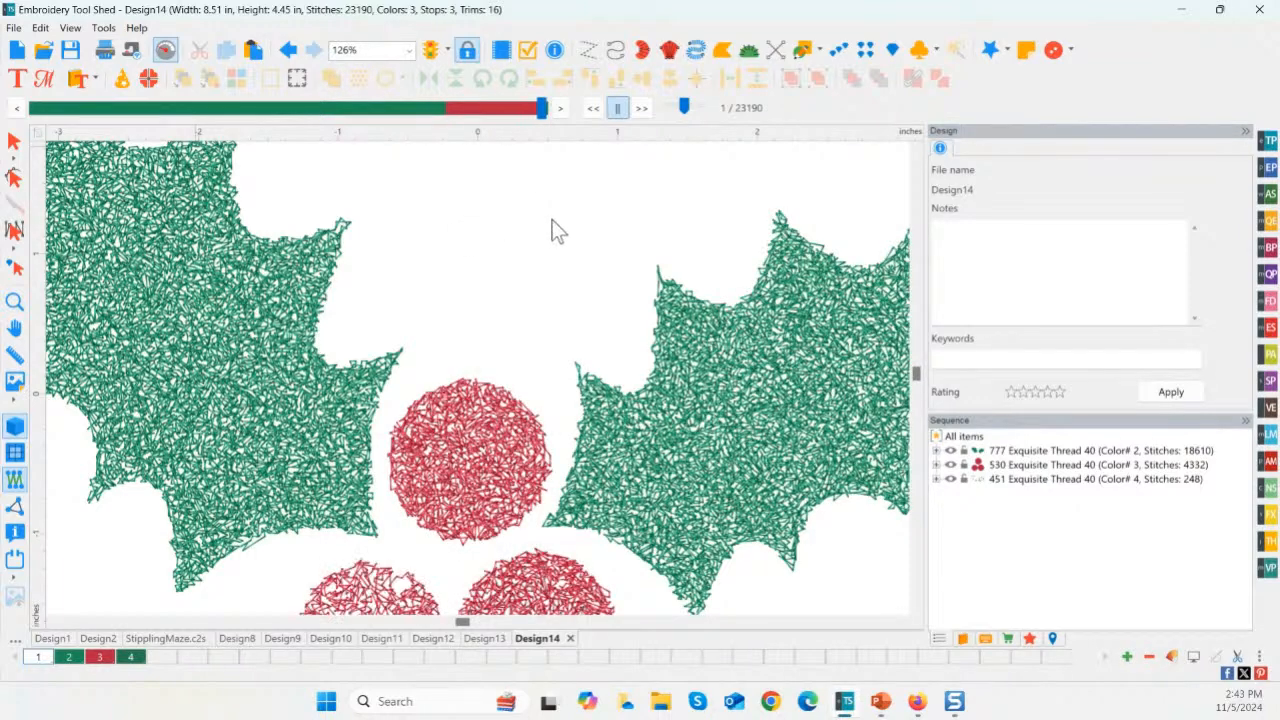
pyautogui.click(15, 328)
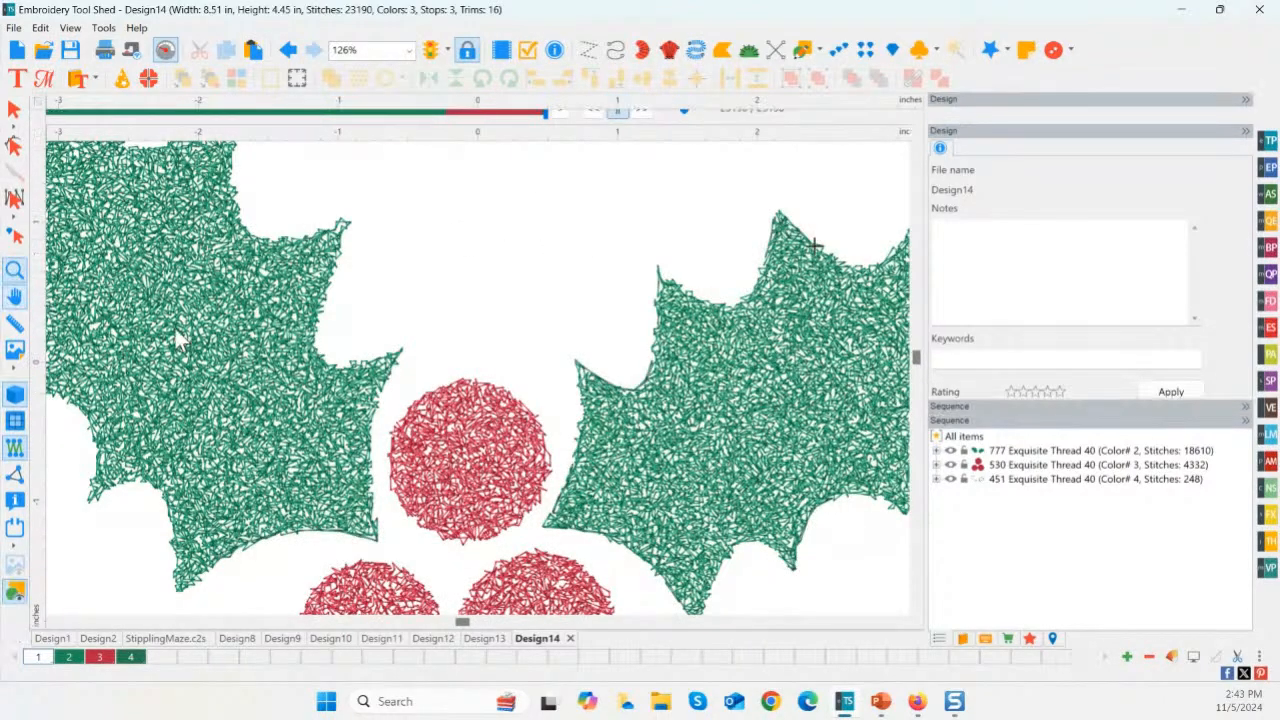
pyautogui.click(14, 272)
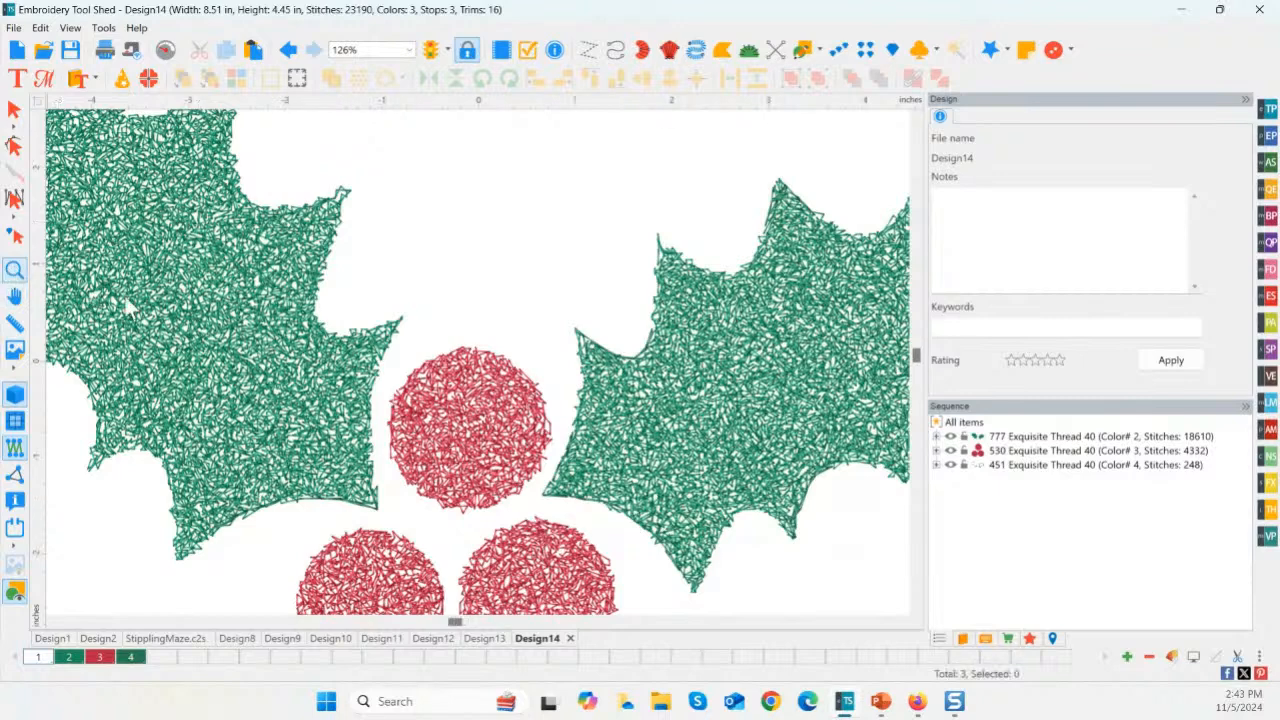
pyautogui.rightClick(130, 303)
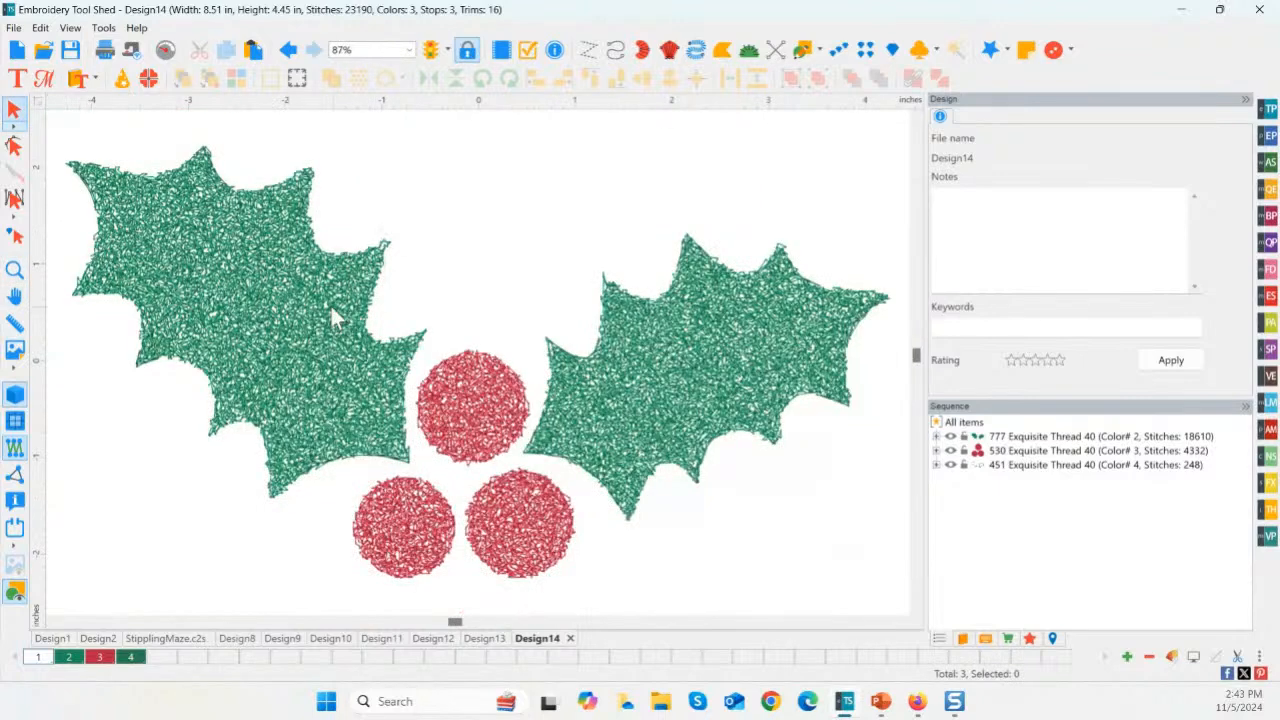
# - Start another blank design and bring up Stitched Snapshots again
pyautogui.click(17, 49)
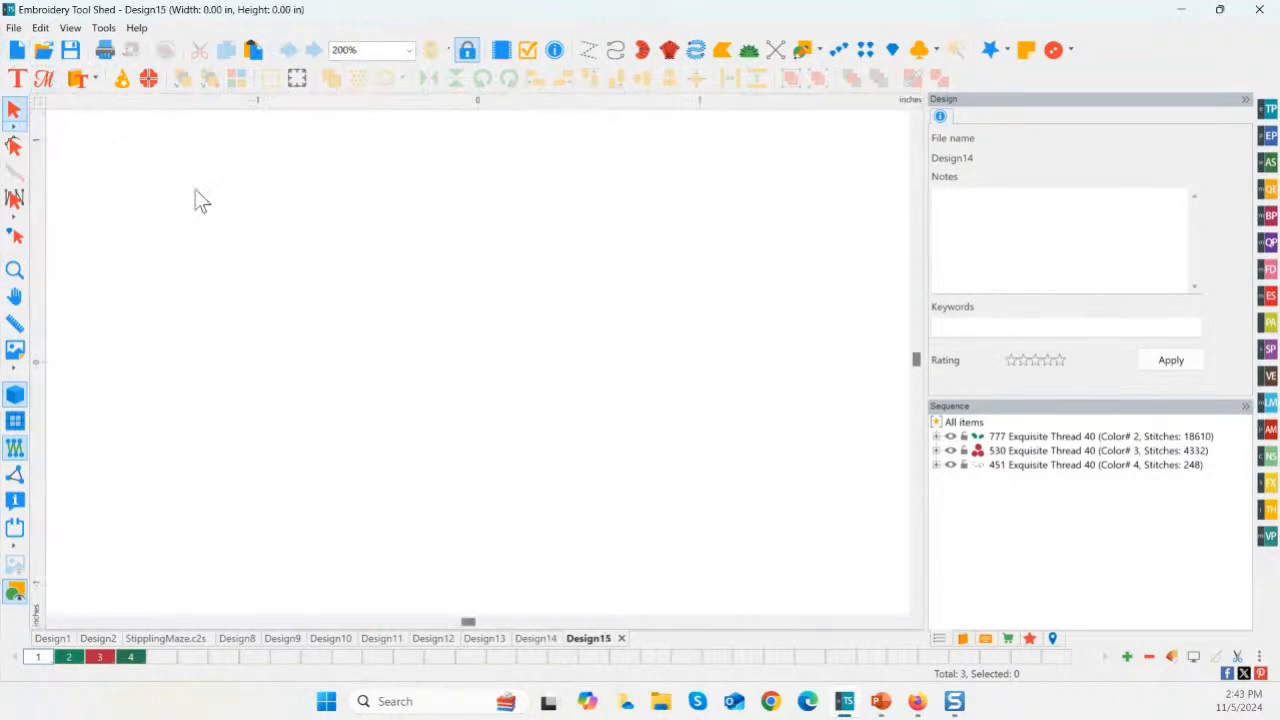
pyautogui.click(1267, 352)
pyautogui.click(1185, 370)
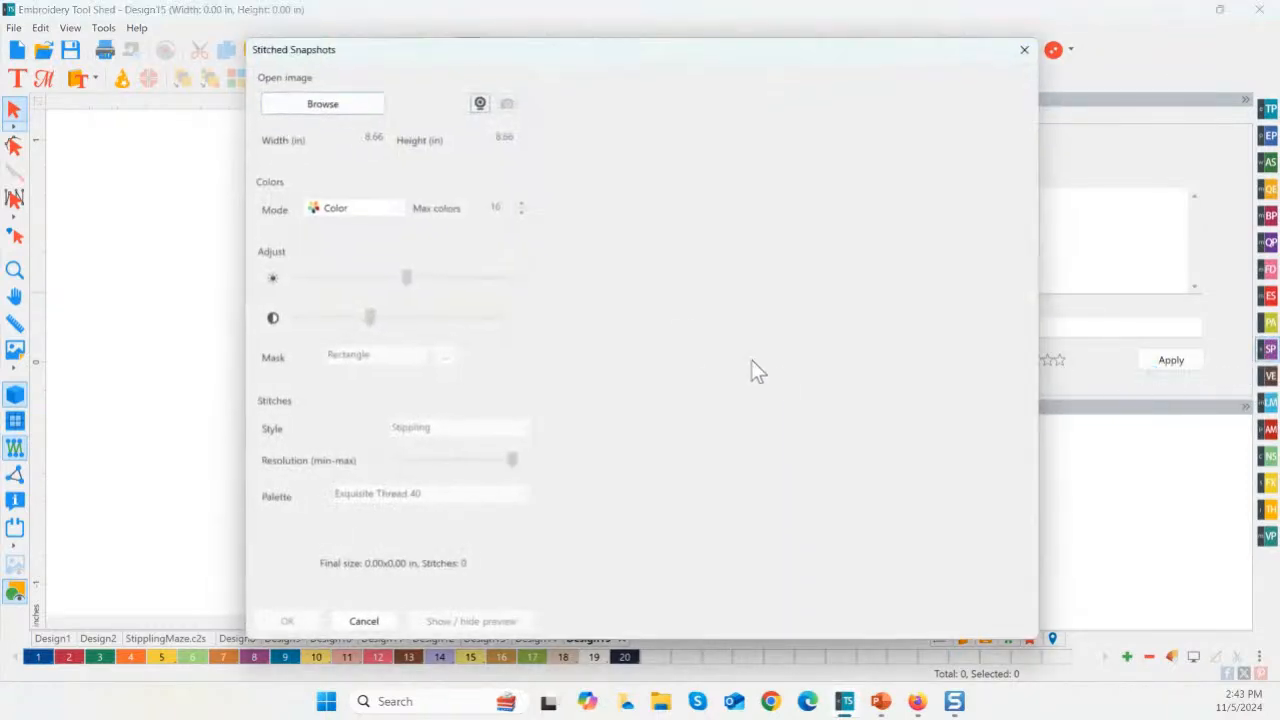
# - Load the monarch butterfly photo from the Images folder into Stitched Snapshots
pyautogui.click(350, 104)
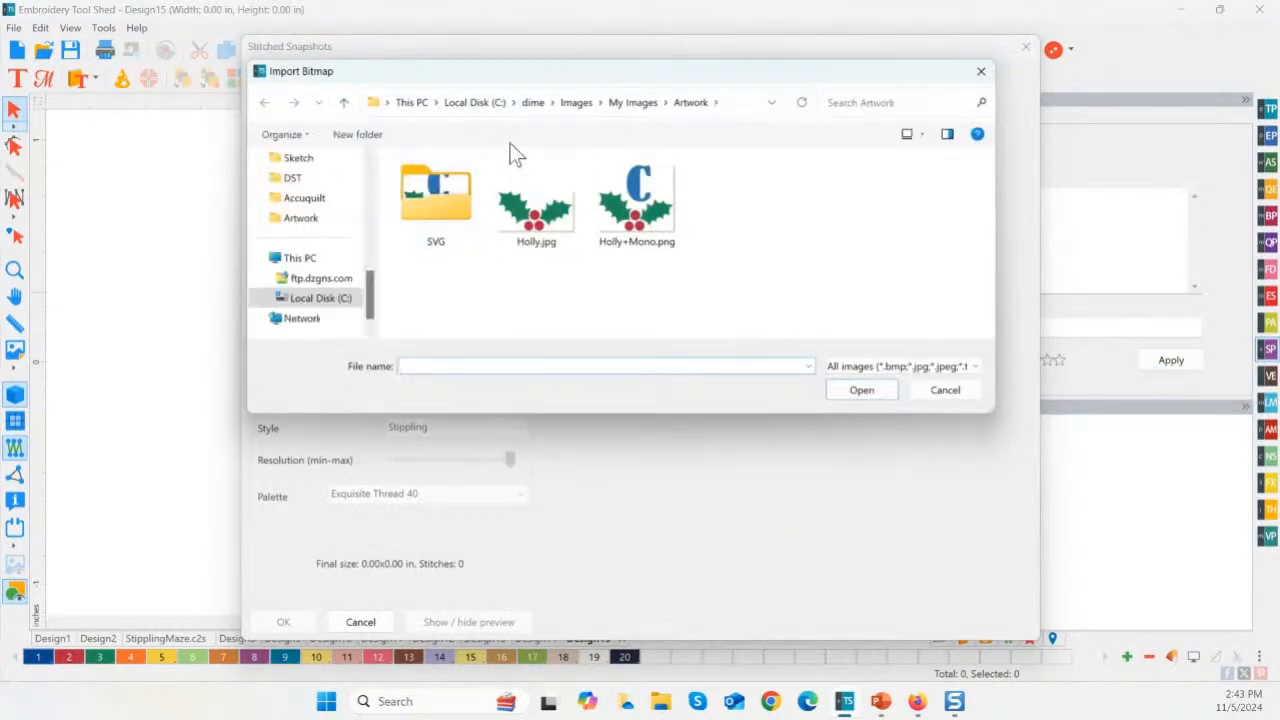
pyautogui.click(577, 102)
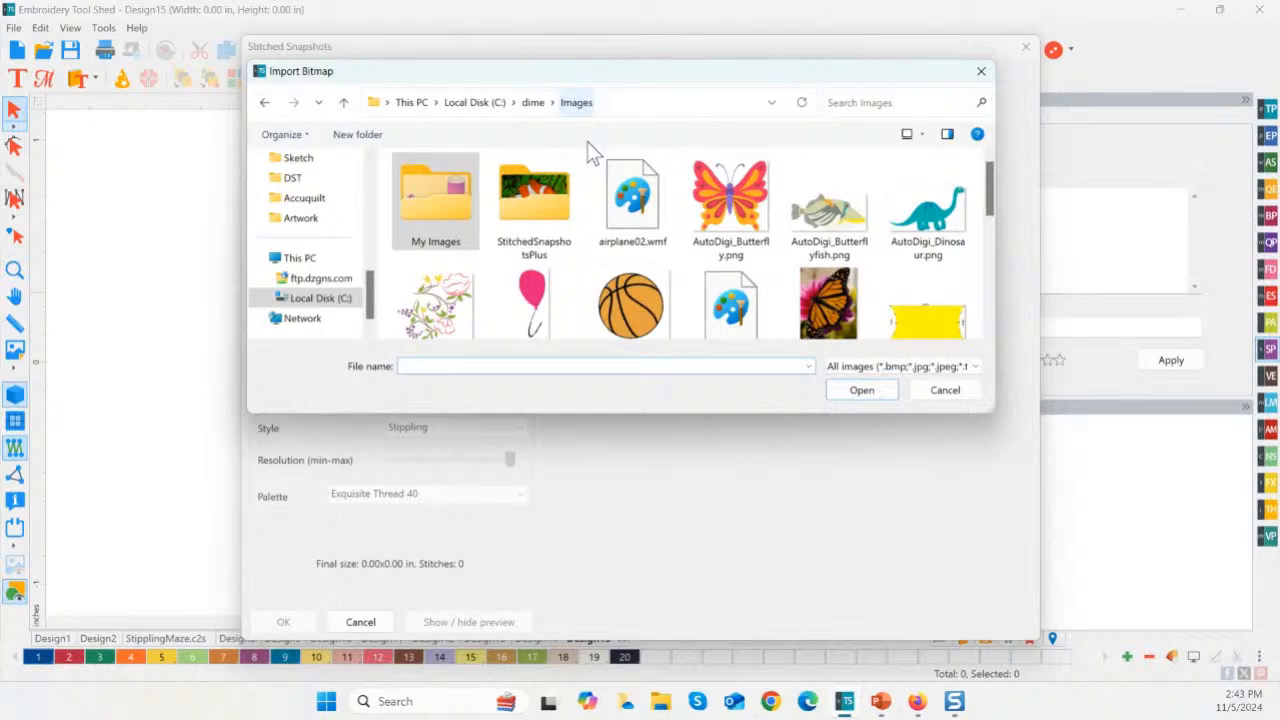
pyautogui.scroll(-1, 814, 291)
pyautogui.doubleClick(828, 272)
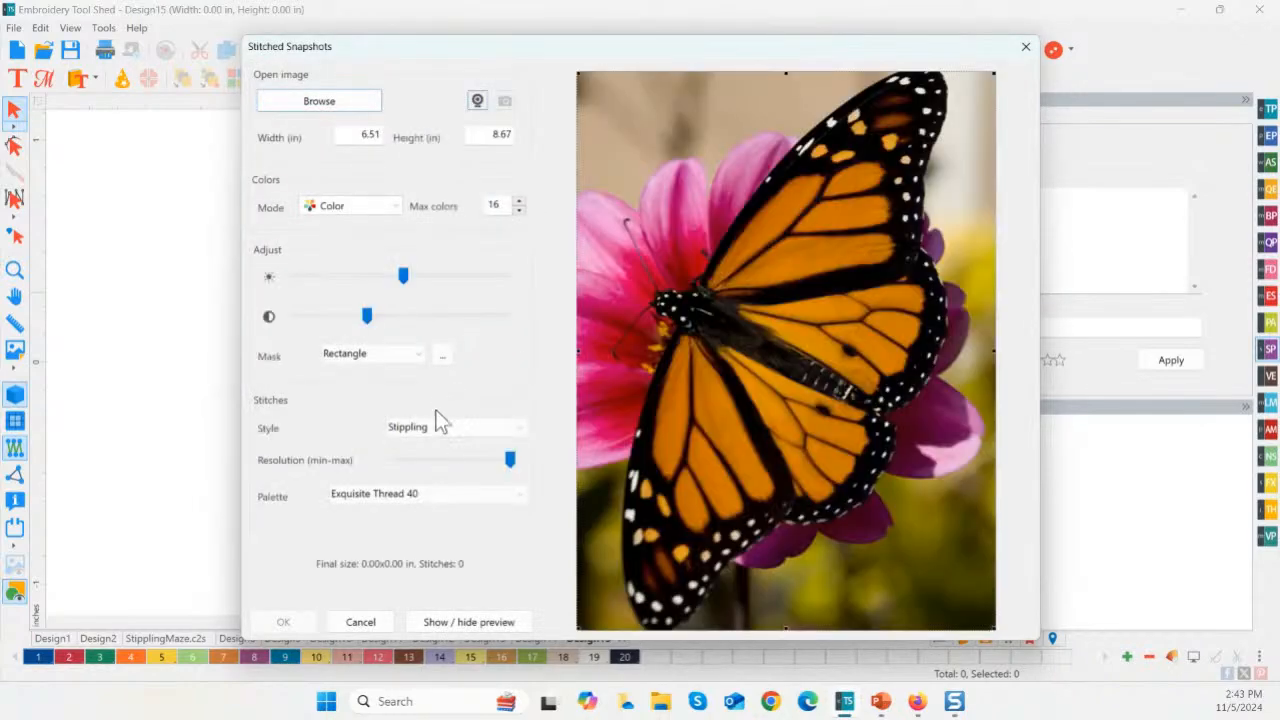
# - Set the snapshot's stitch style to Hatching and preview the butterfly in stitches
pyautogui.click(414, 430)
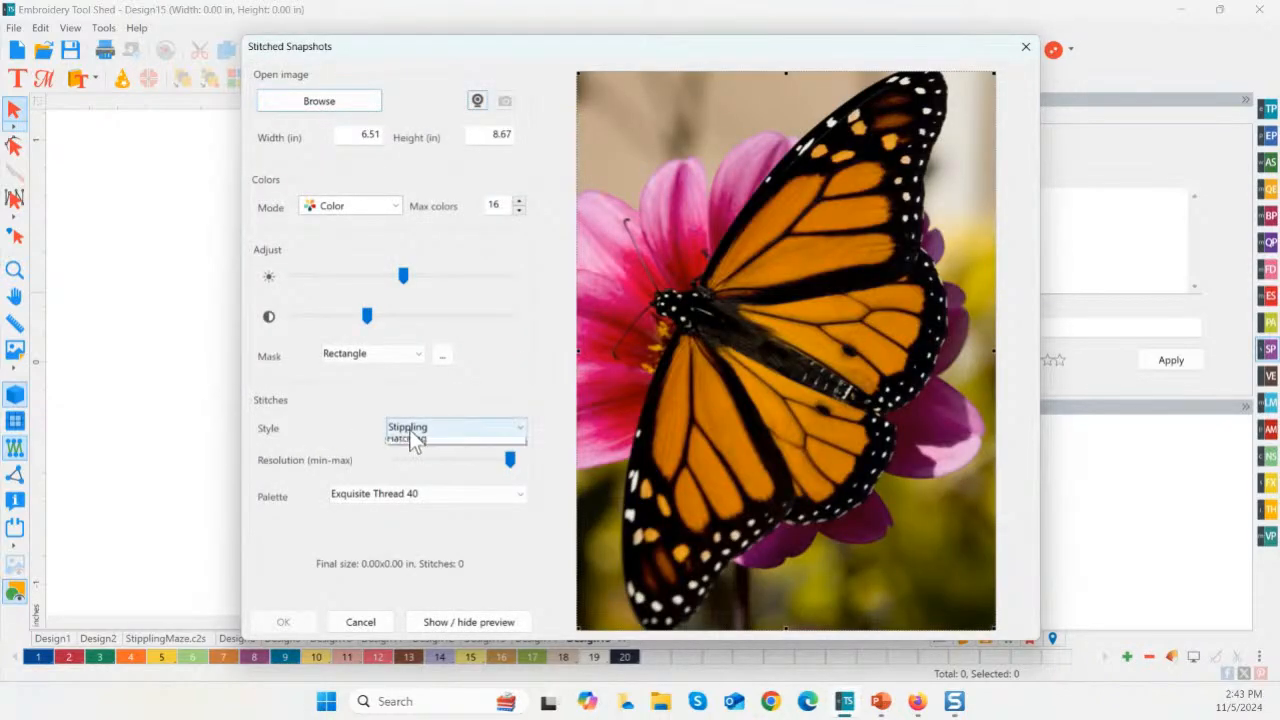
pyautogui.click(421, 452)
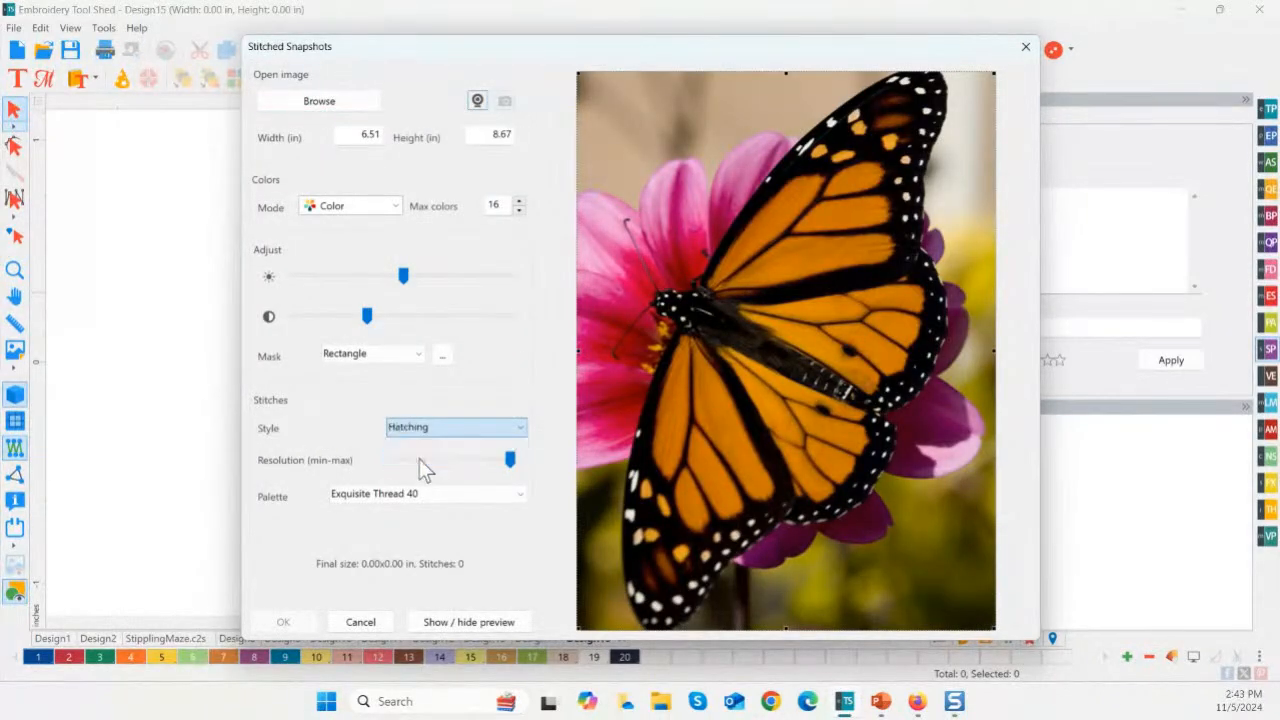
pyautogui.click(501, 622)
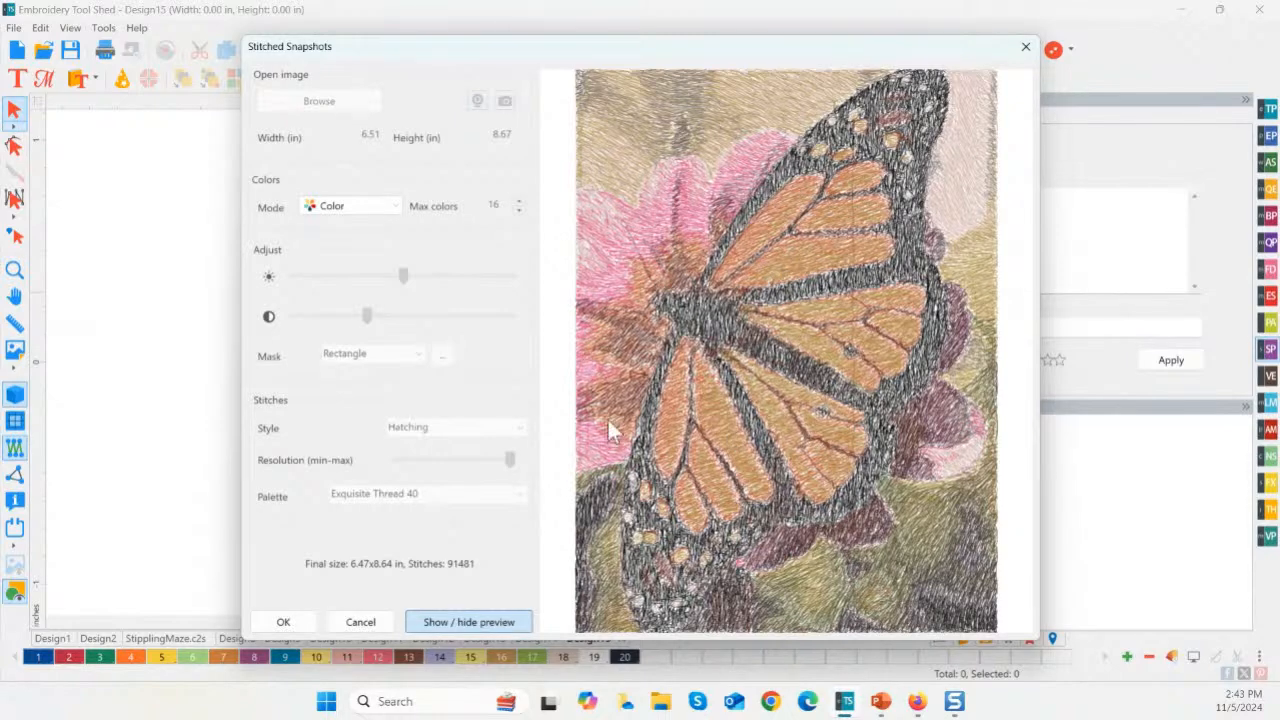
pyautogui.click(440, 622)
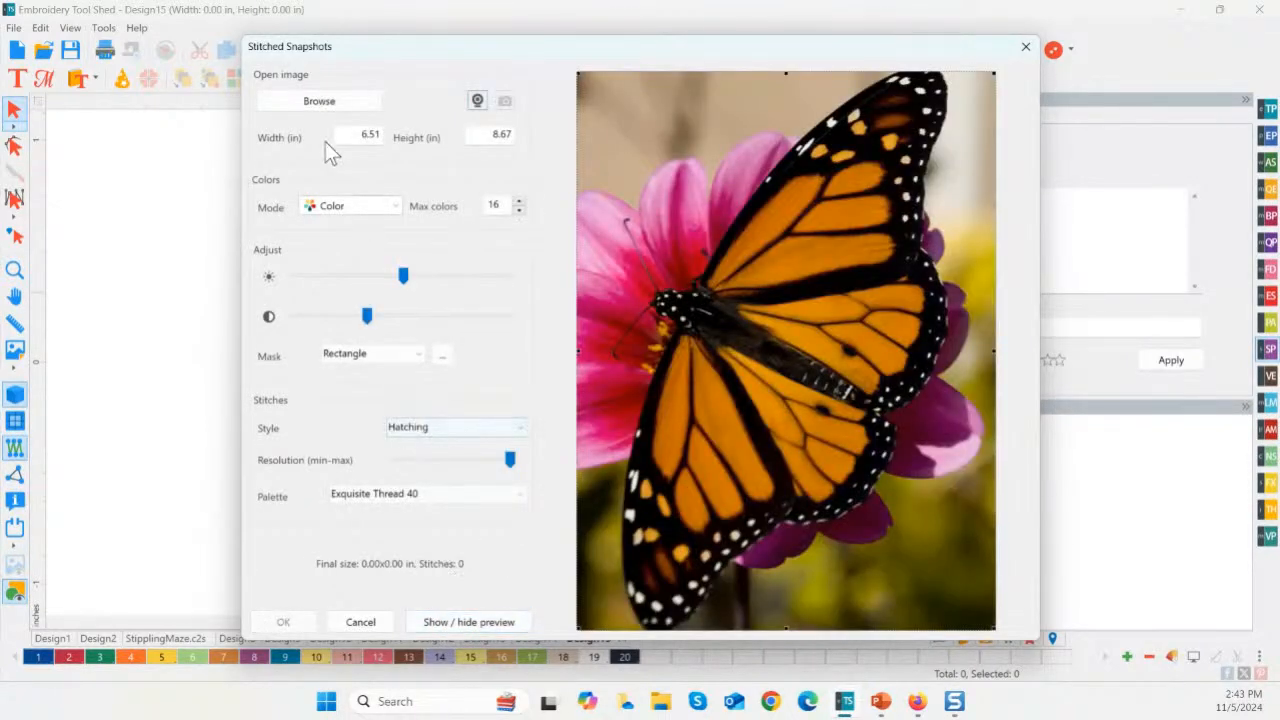
# - Replace the butterfly photo with Holly.jpg from the Artwork folder inside My Images
pyautogui.click(322, 98)
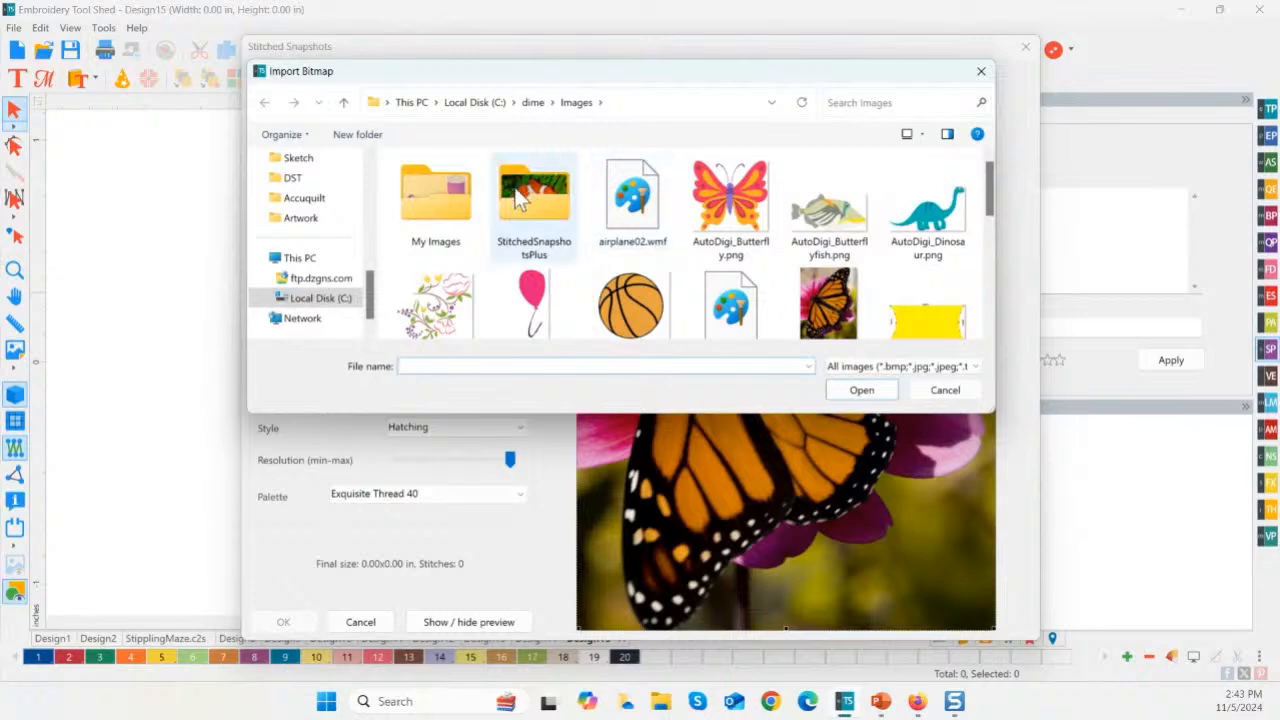
pyautogui.doubleClick(443, 188)
pyautogui.click(435, 210)
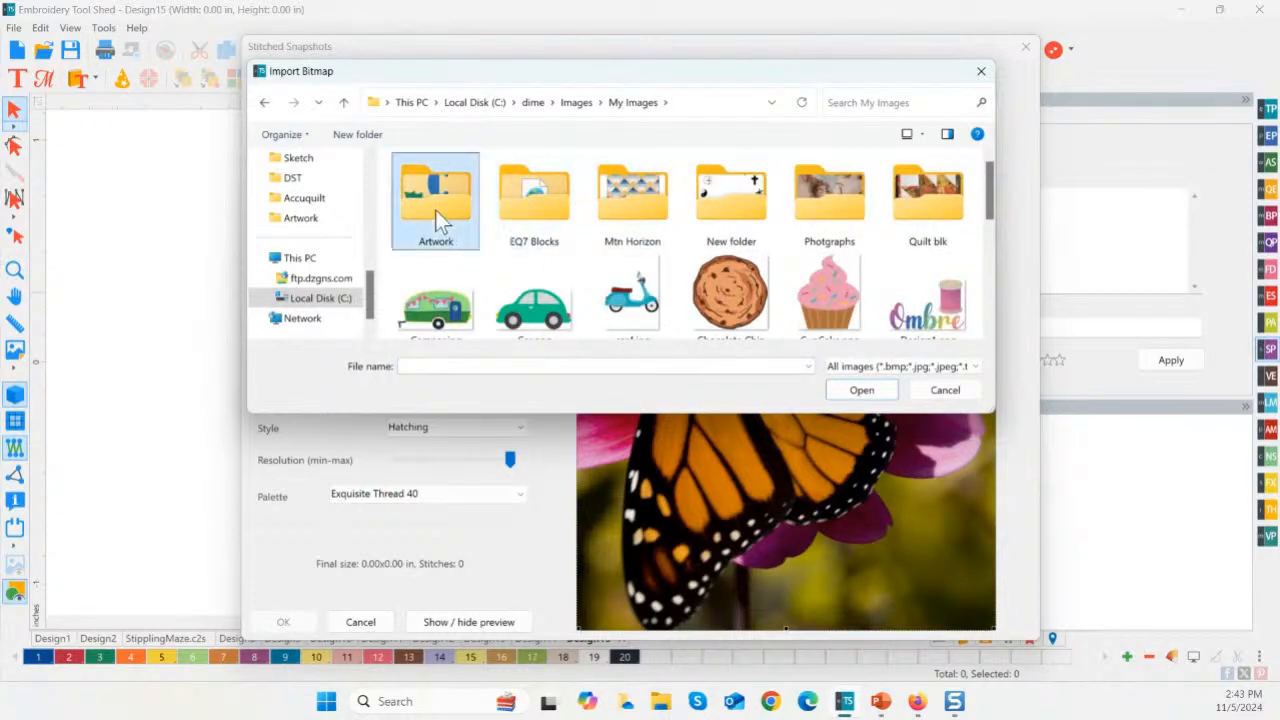
pyautogui.doubleClick(435, 210)
pyautogui.doubleClick(555, 215)
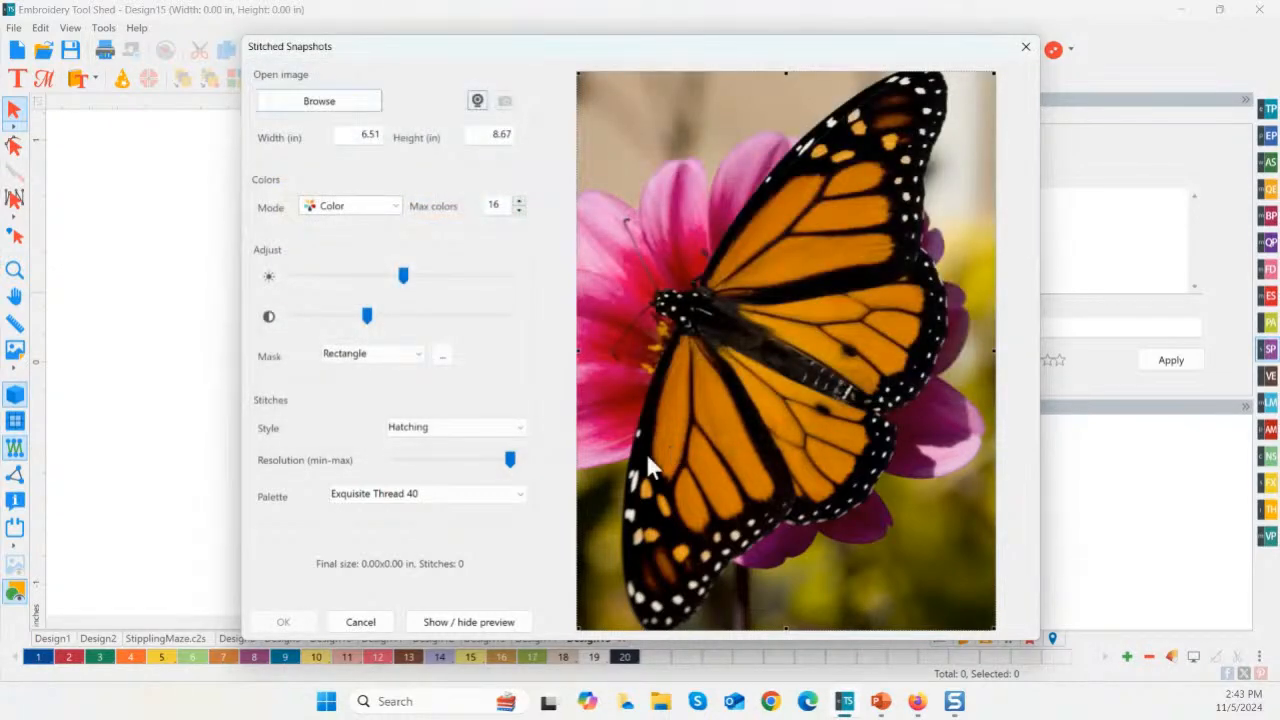
# - Keep the Hatching style, preview the holly stitches and generate the snapshot in the design
pyautogui.click(439, 428)
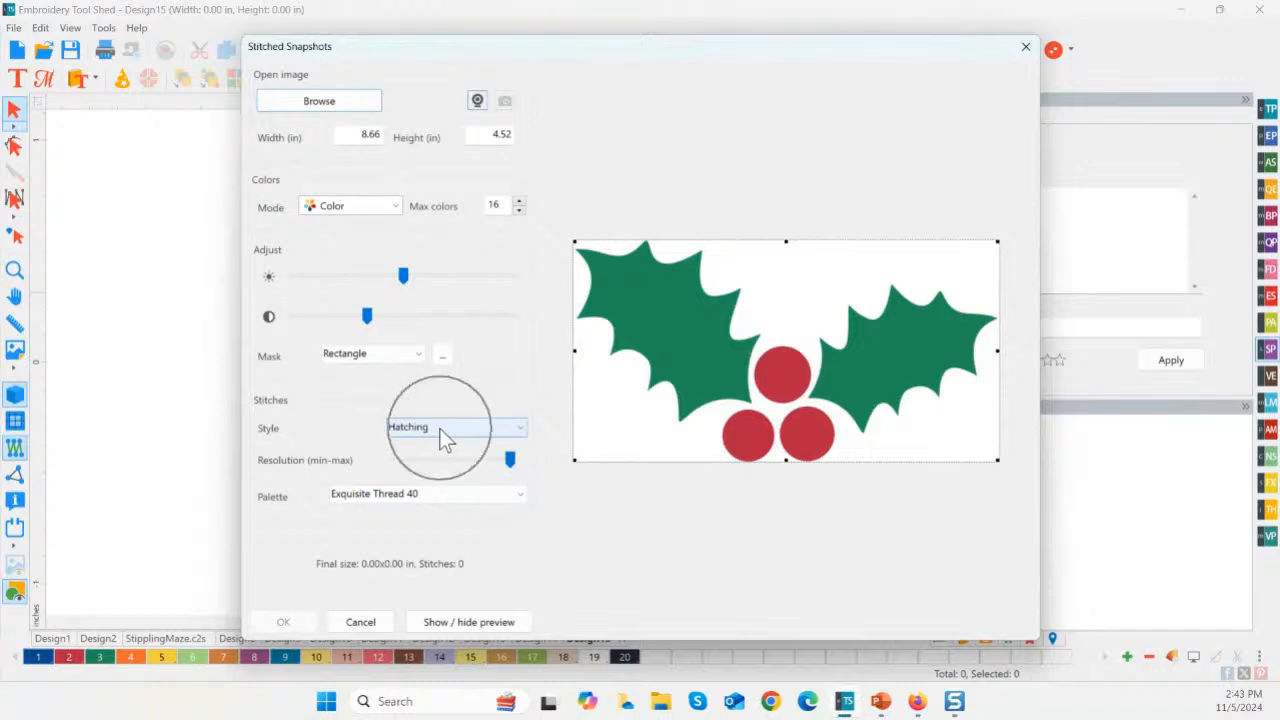
pyautogui.click(441, 616)
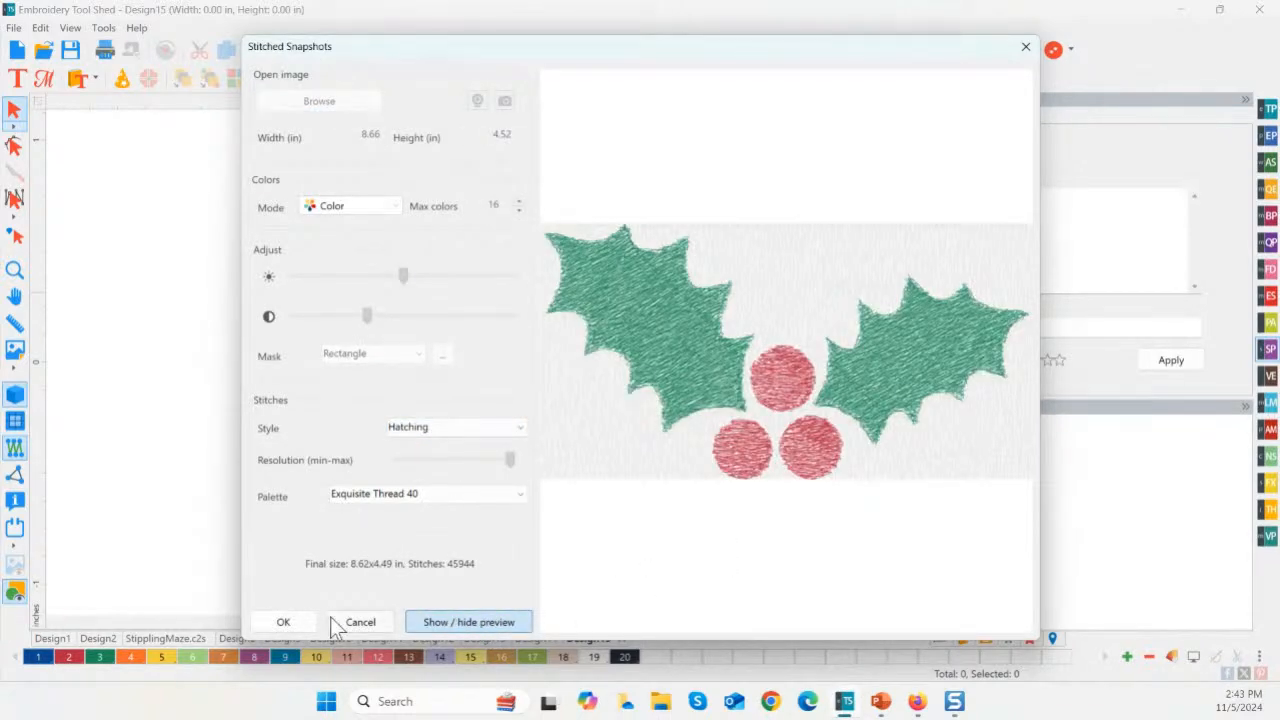
pyautogui.click(283, 622)
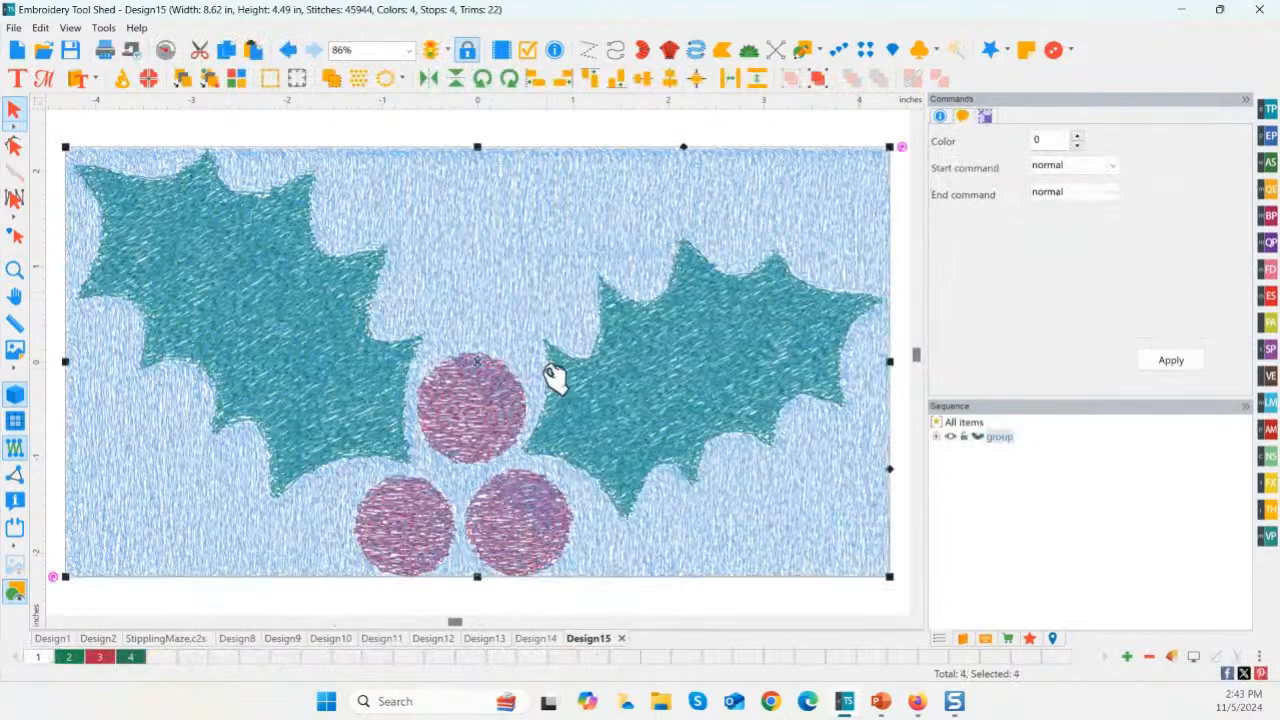
# - Ungroup the hatched holly and delete the white background stitching around the leaves and berries
pyautogui.click(601, 128)
pyautogui.click(578, 179)
pyautogui.press('Delete')
pyautogui.scroll(-1, 507, 248)
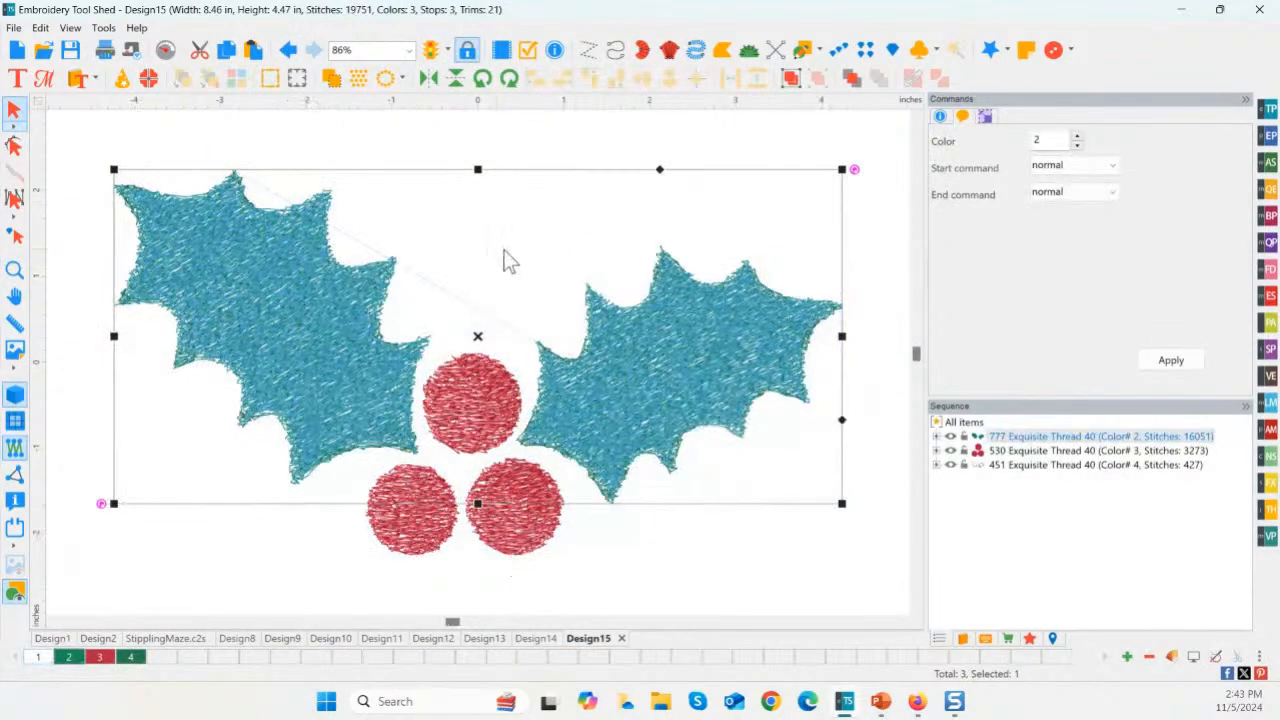
pyautogui.click(378, 240)
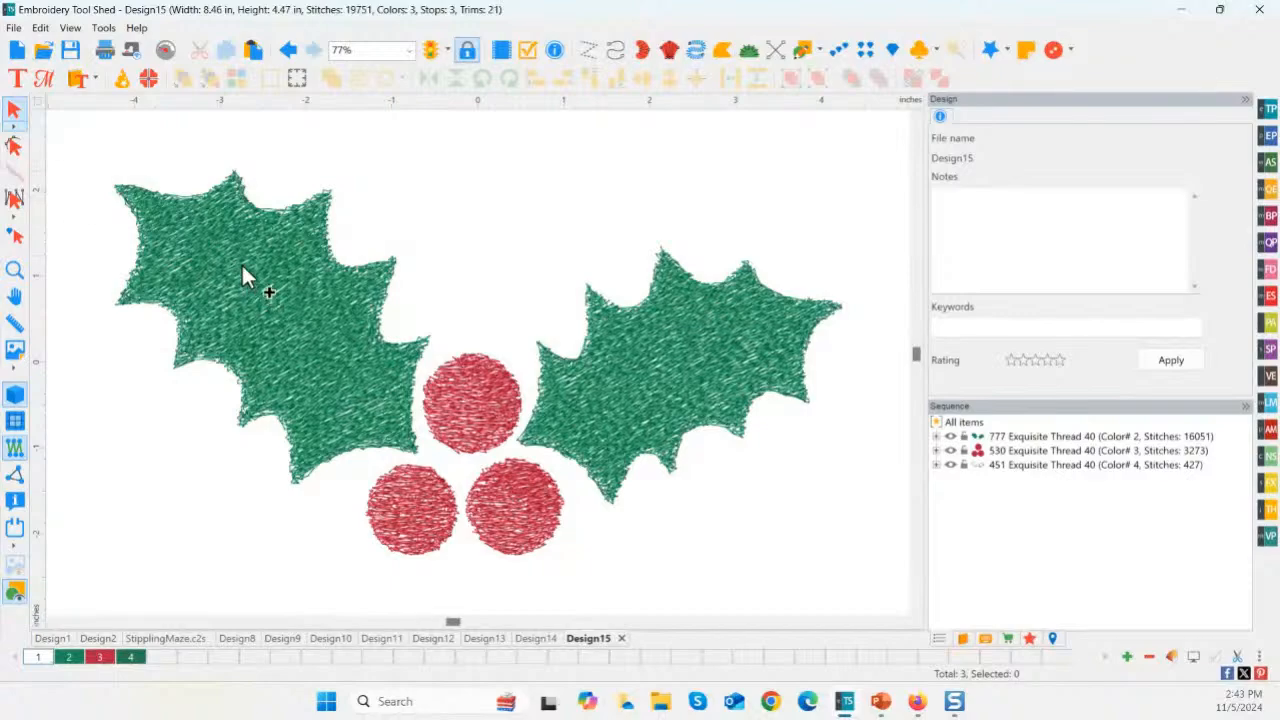
# - Examine the hatched holly close up and simulate its stitch-out through the leaves and berries
pyautogui.scroll(3, 243, 262)
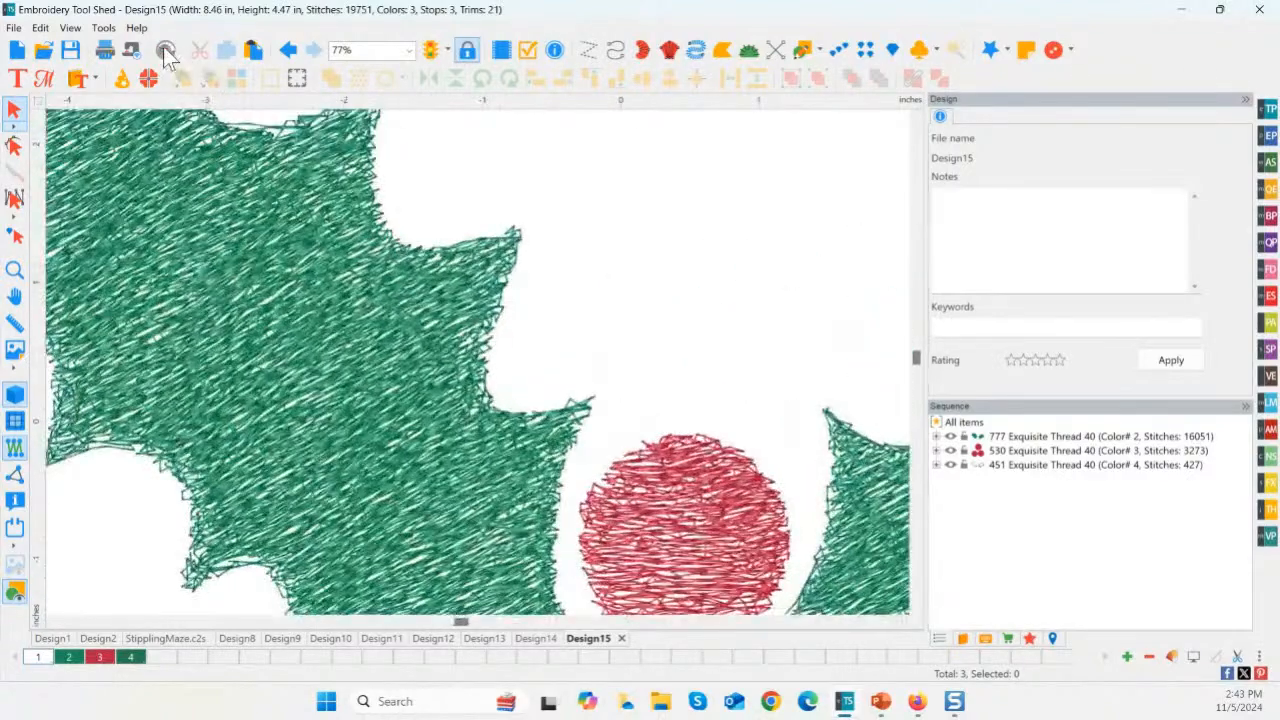
pyautogui.click(166, 51)
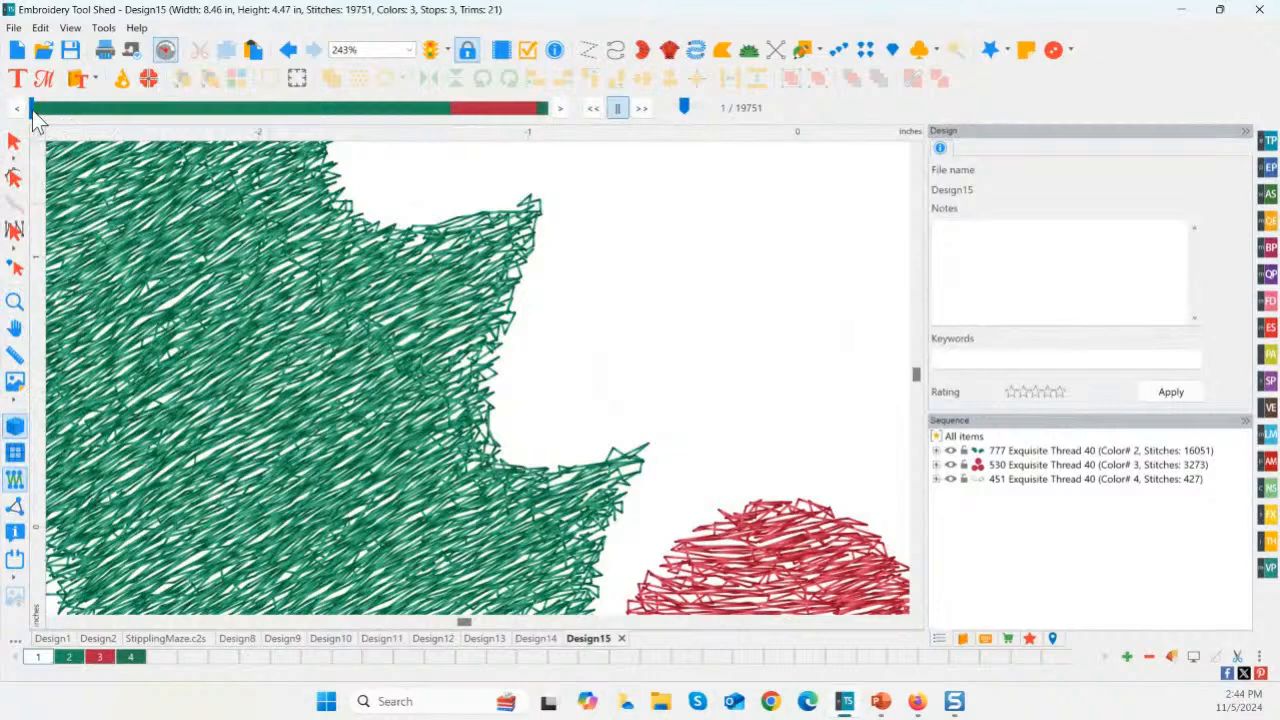
pyautogui.moveTo(35, 115)
pyautogui.mouseDown()
pyautogui.moveTo(256, 125)
pyautogui.moveTo(387, 157)
pyautogui.moveTo(512, 166)
pyautogui.mouseUp()
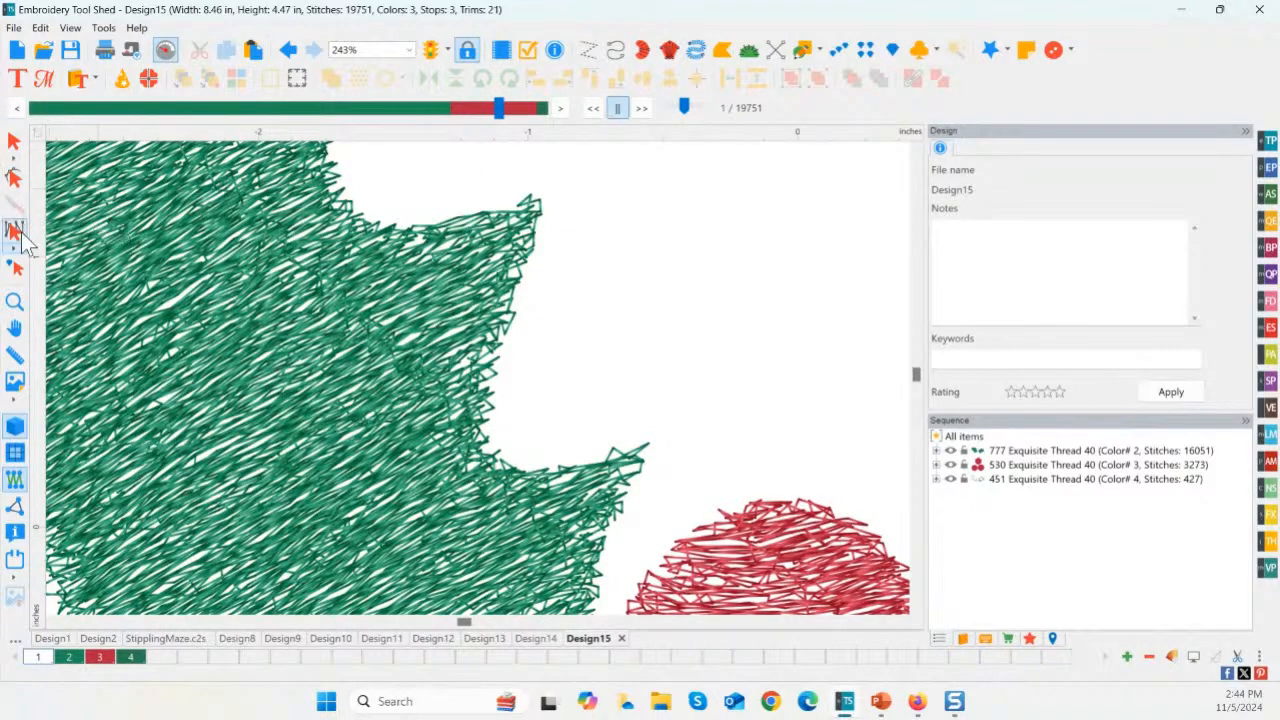
pyautogui.click(14, 327)
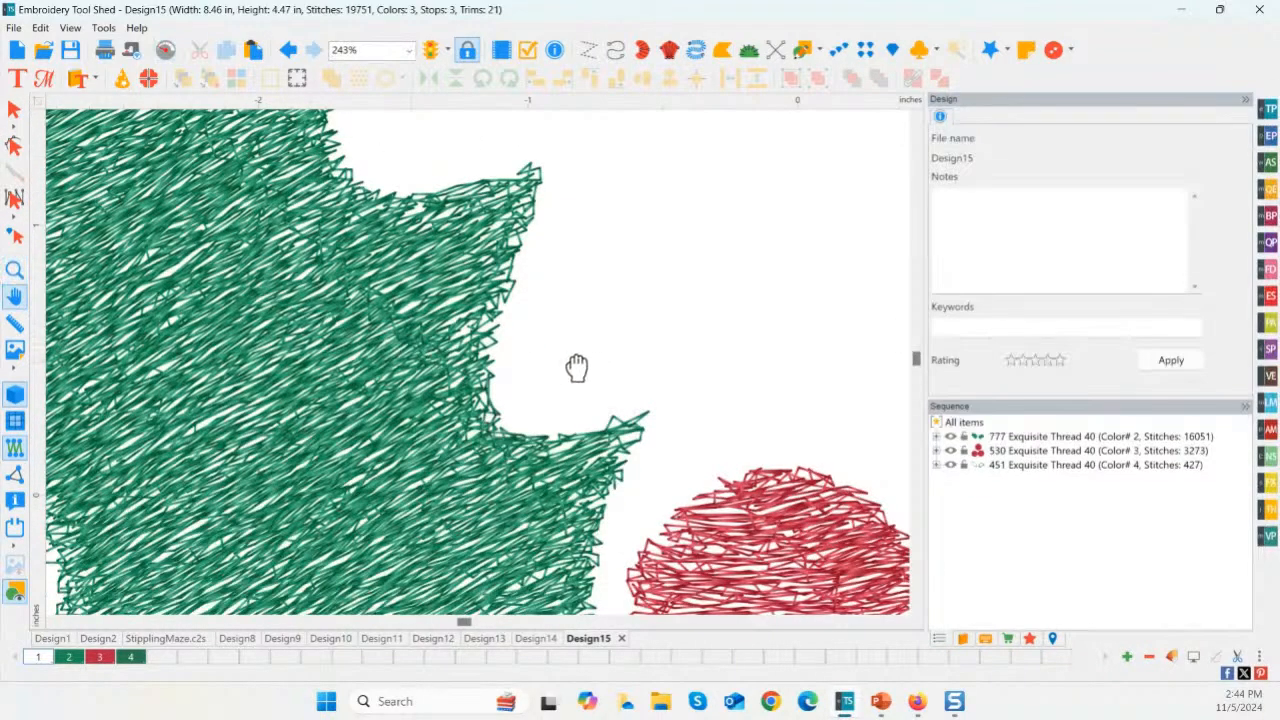
pyautogui.doubleClick(15, 270)
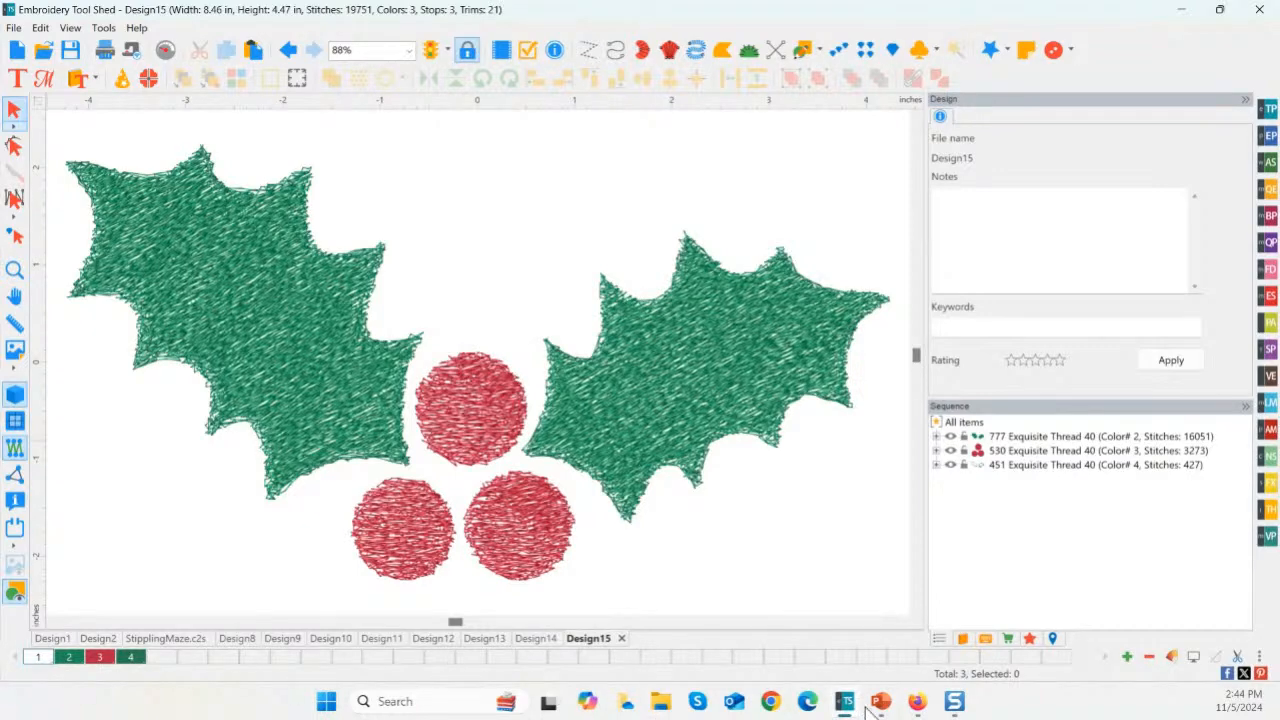
# - Switch to the PowerPoint slideshow, compare the Stippling and Hatching snapshots and advance to the Scribble – Artwork Pen Tool slide
pyautogui.moveTo(880, 705)
pyautogui.click(920, 646)
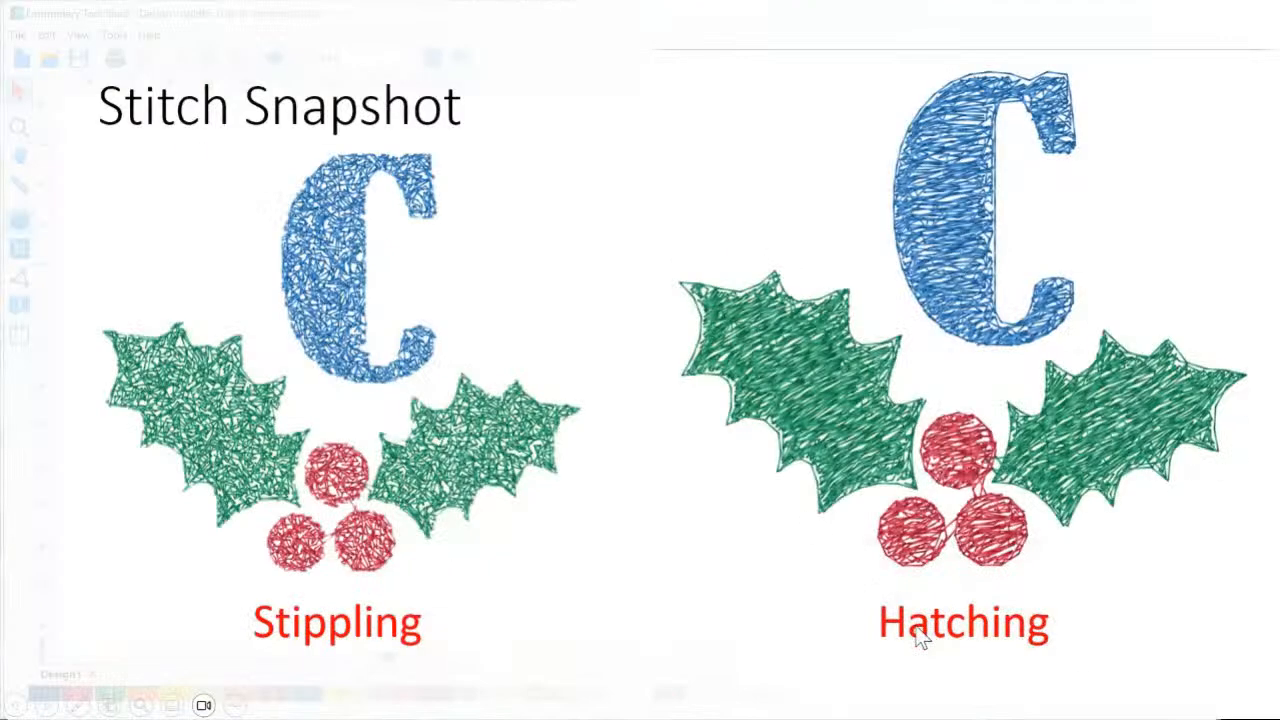
pyautogui.click(920, 640)
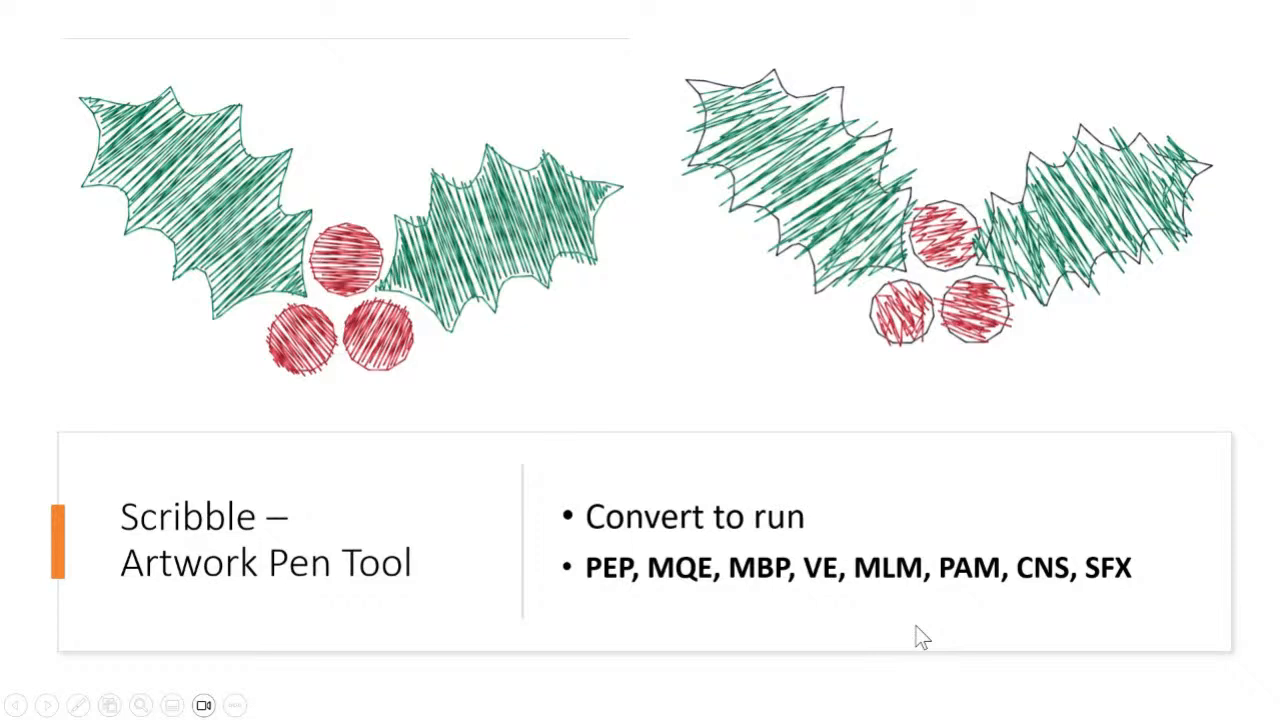
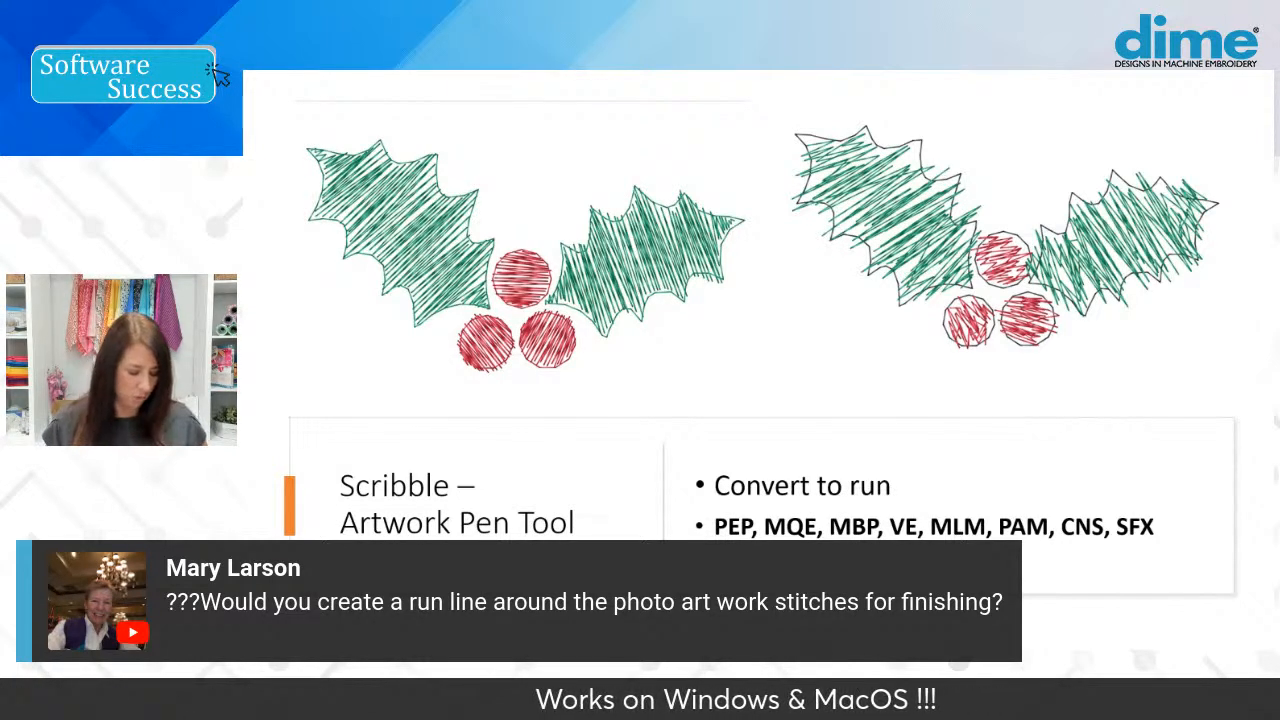
# - Switch back to Embroidery Tool Shed and delete the run outlines around the leaves and berries in Design13, keeping the Varsity fills
pyautogui.hotkey('alt', 'Tab')
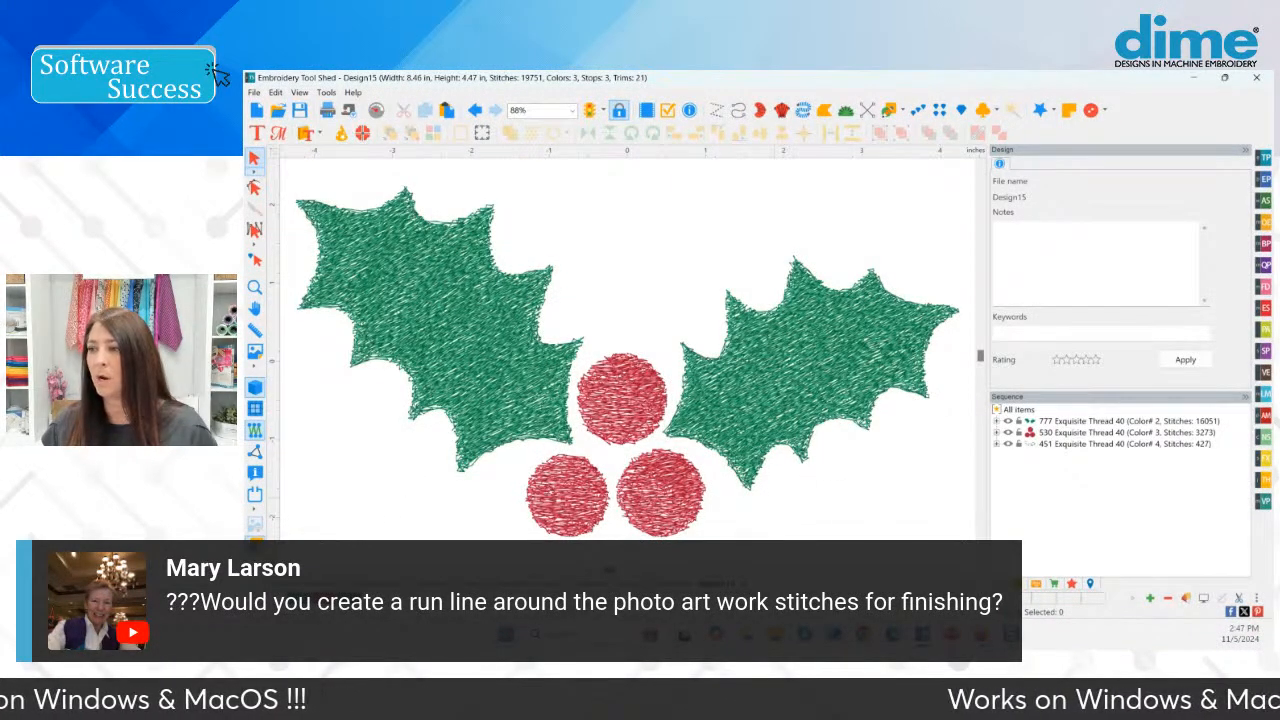
pyautogui.click(672, 584)
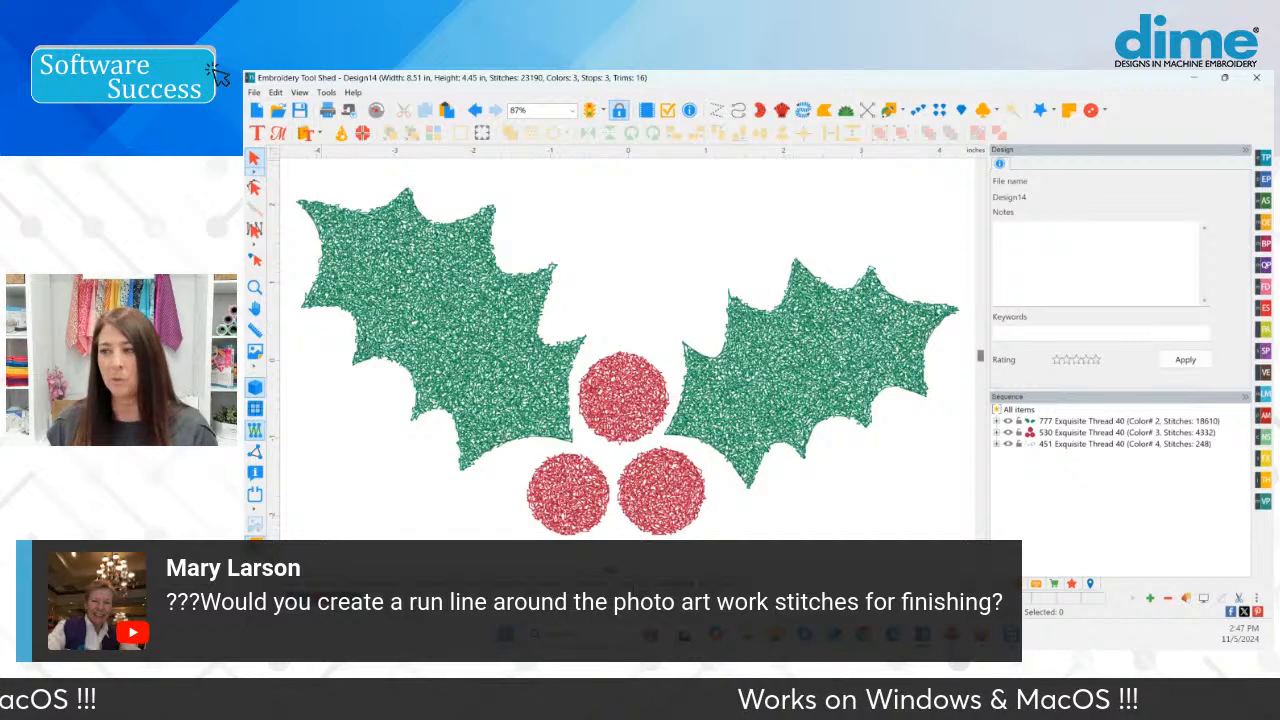
pyautogui.click(640, 584)
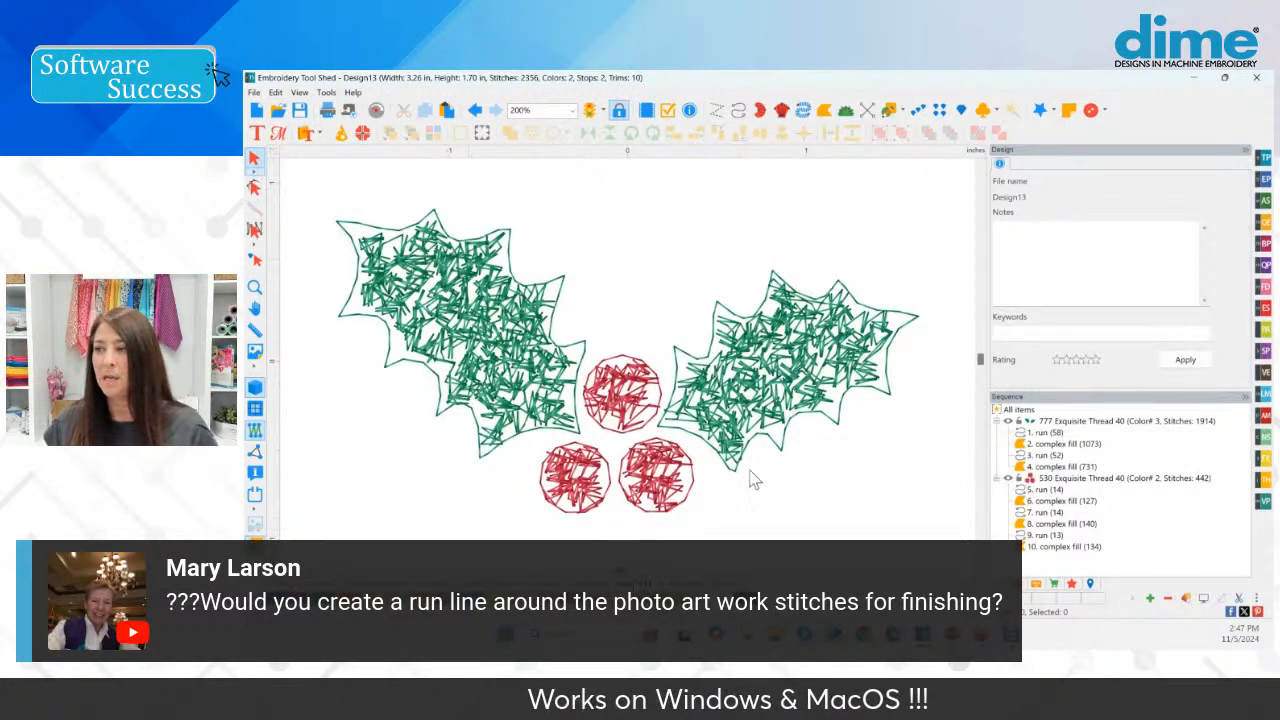
pyautogui.click(1043, 433)
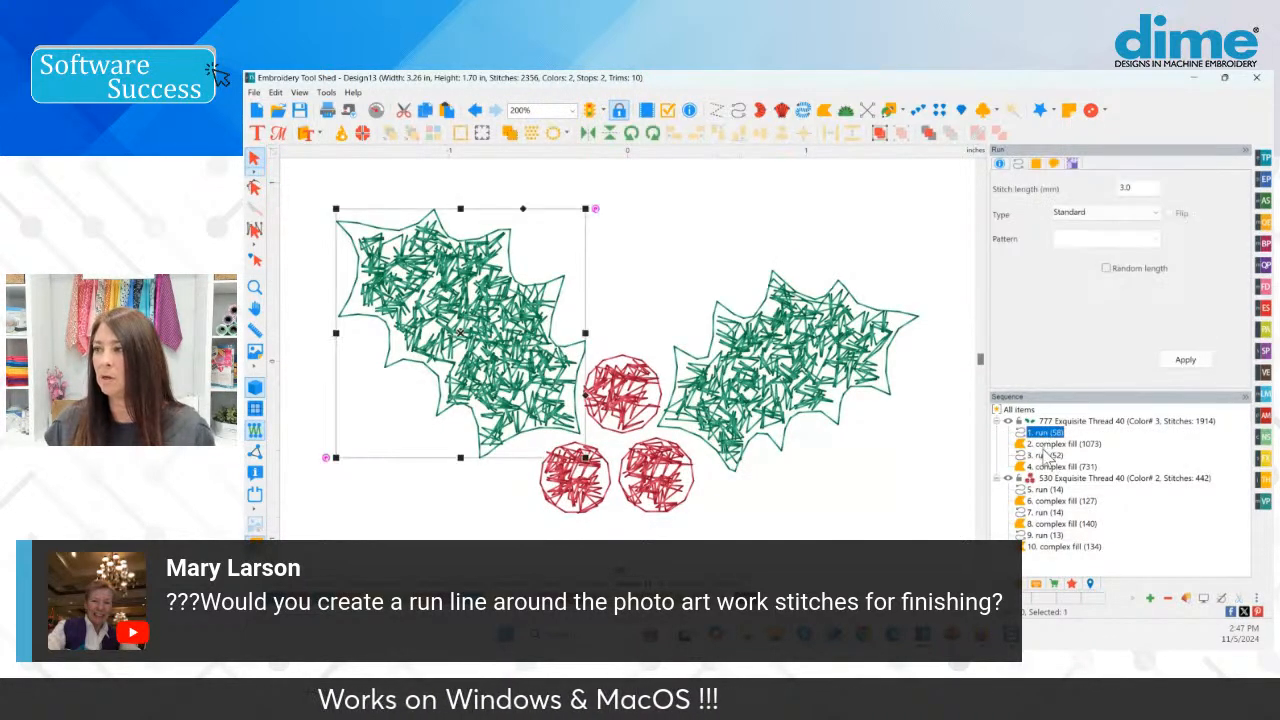
pyautogui.keyDown('ctrl'); pyautogui.click(1045, 455); pyautogui.keyUp('ctrl')
pyautogui.keyDown('ctrl'); pyautogui.click(1045, 489); pyautogui.keyUp('ctrl')
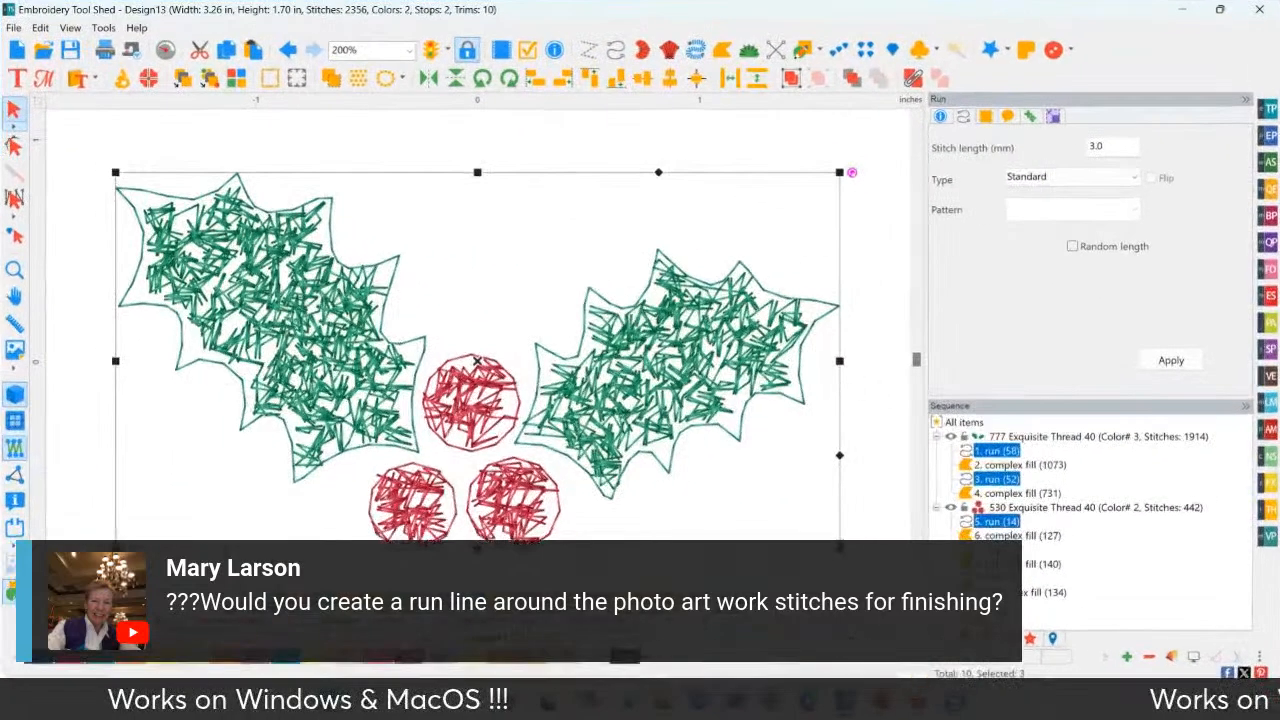
pyautogui.press('Delete')
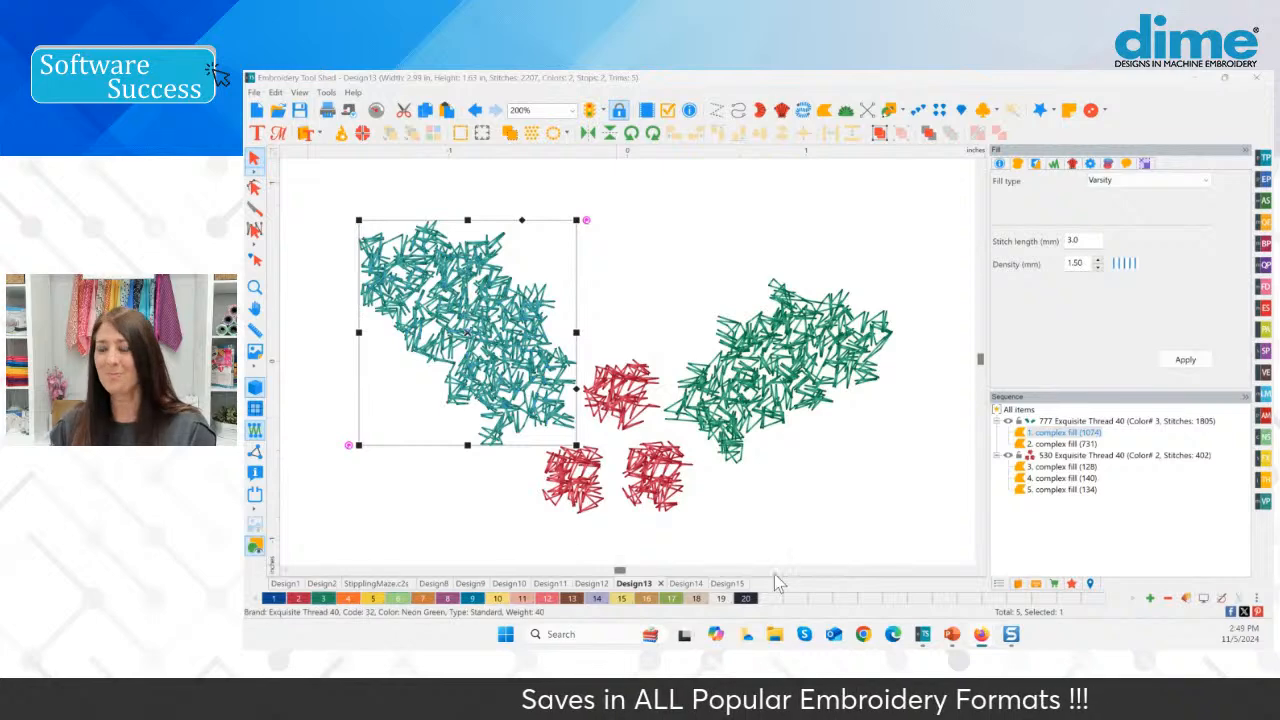
# - Start a new blank design and insert the Holly (2) craft shape from the Christmas category
pyautogui.click(727, 583)
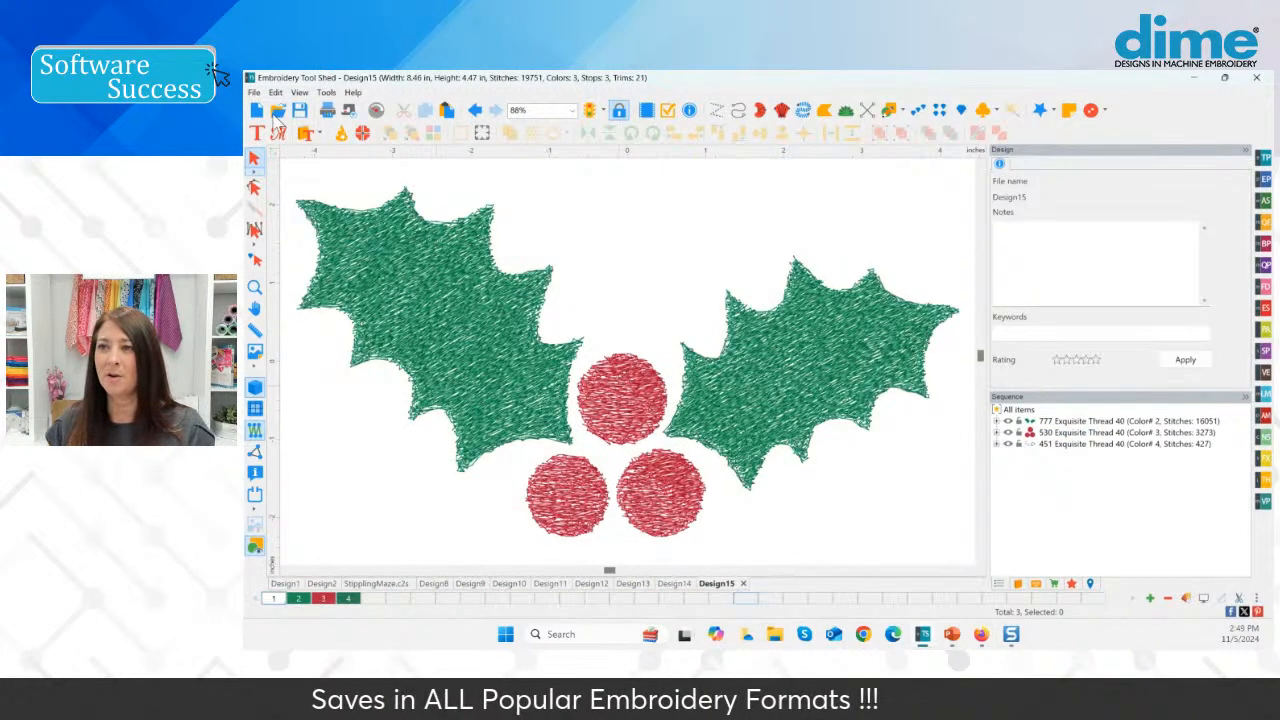
pyautogui.click(255, 93)
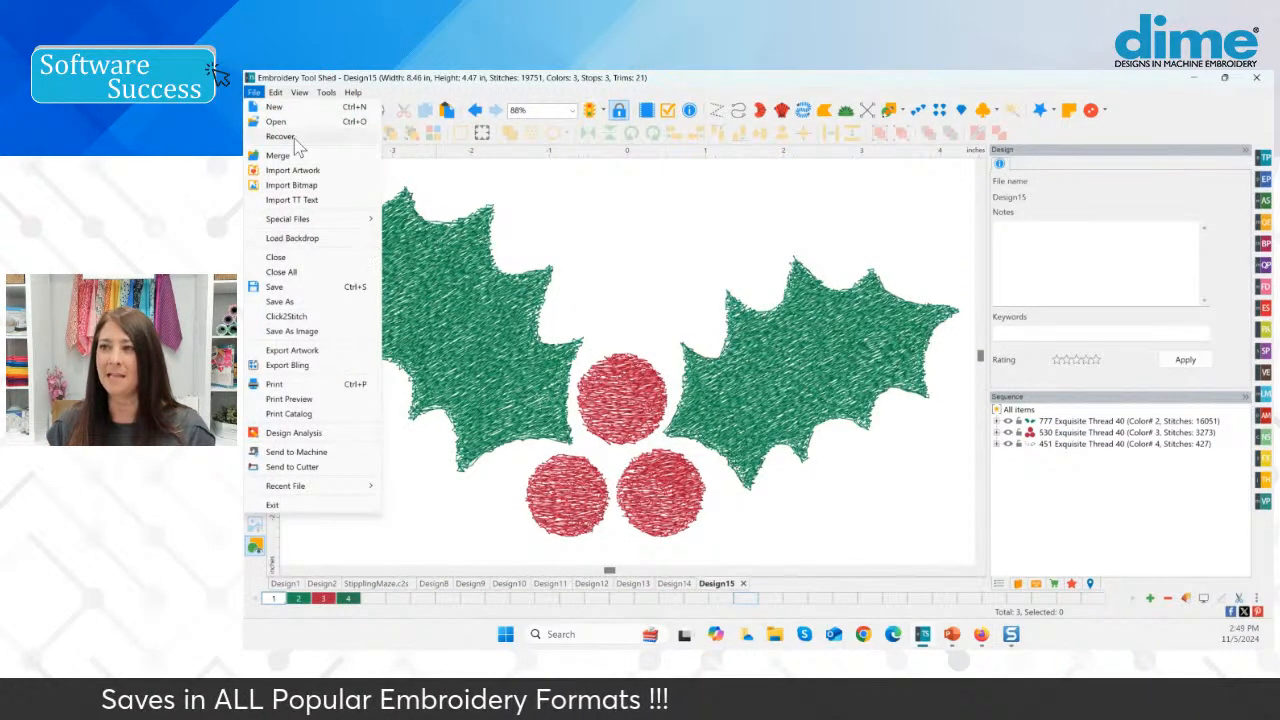
pyautogui.click(274, 106)
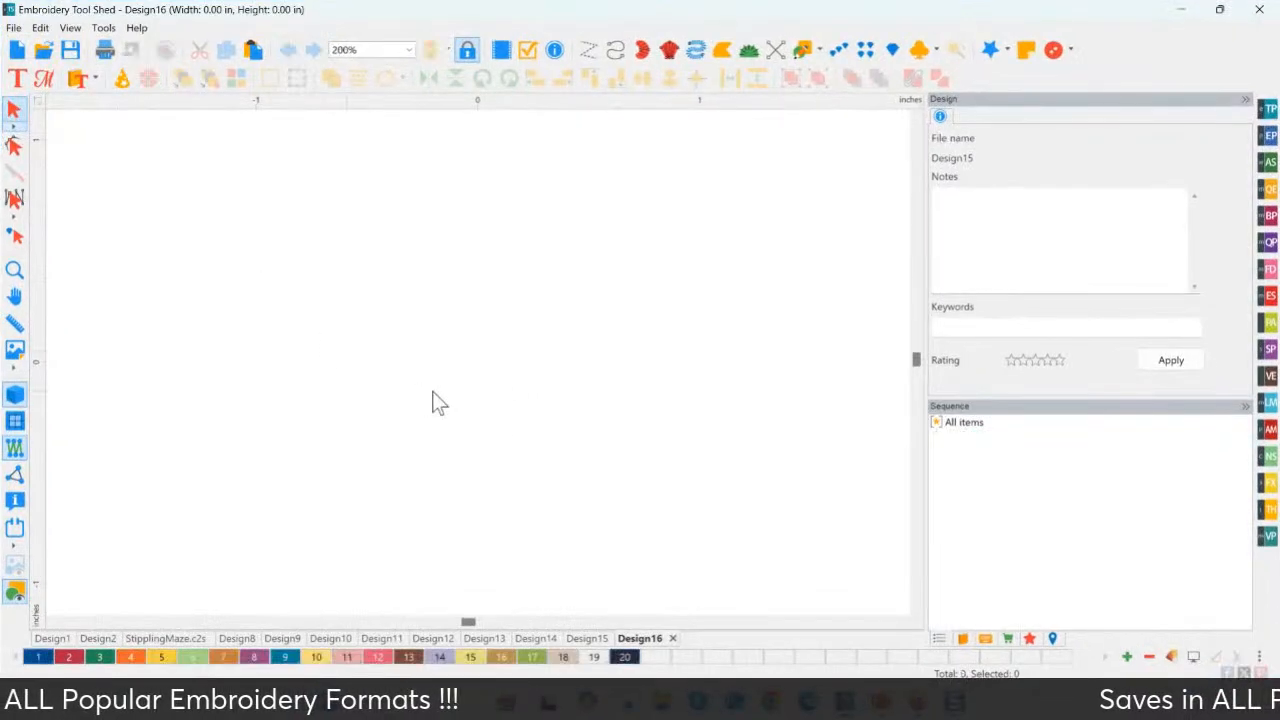
pyautogui.click(1270, 458)
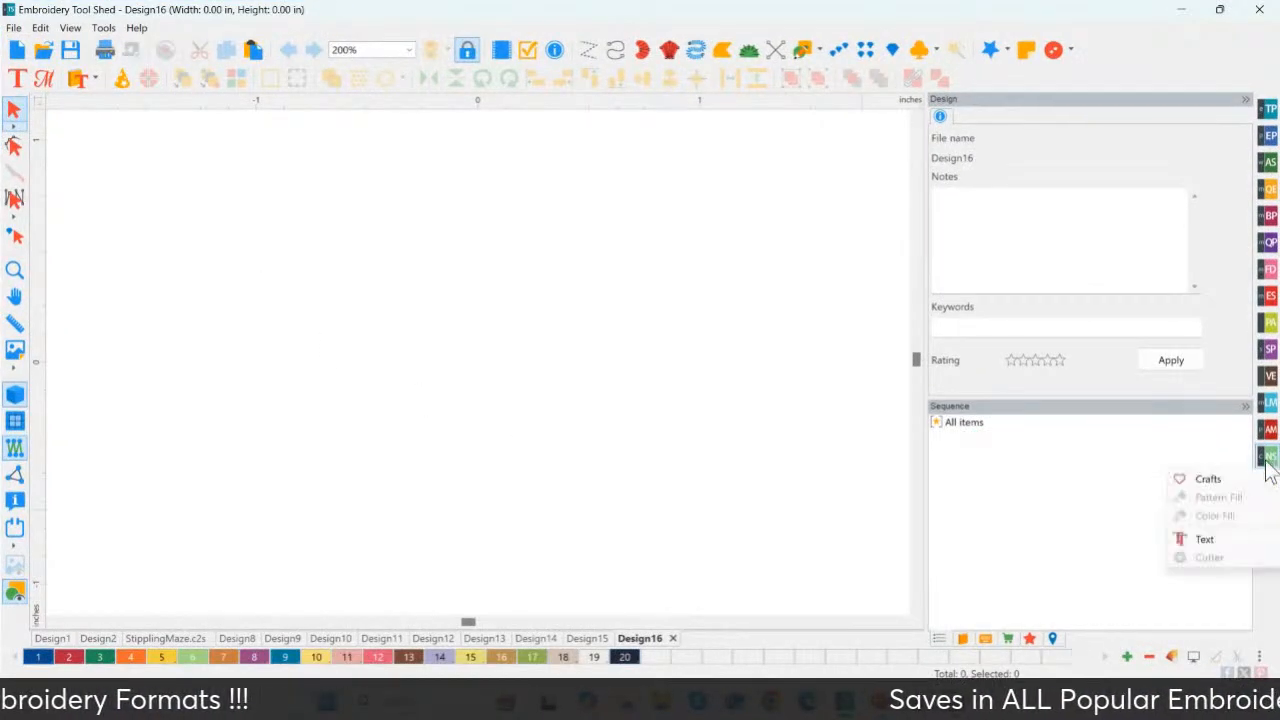
pyautogui.click(1220, 481)
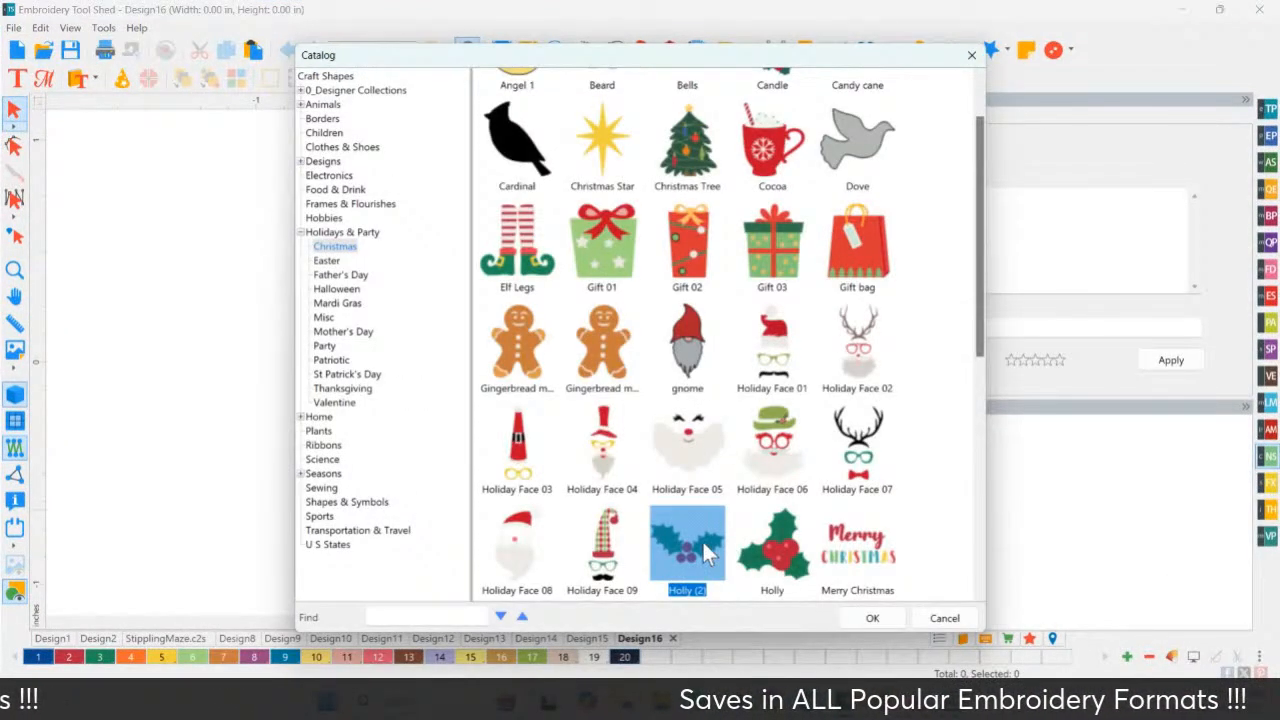
pyautogui.doubleClick(706, 552)
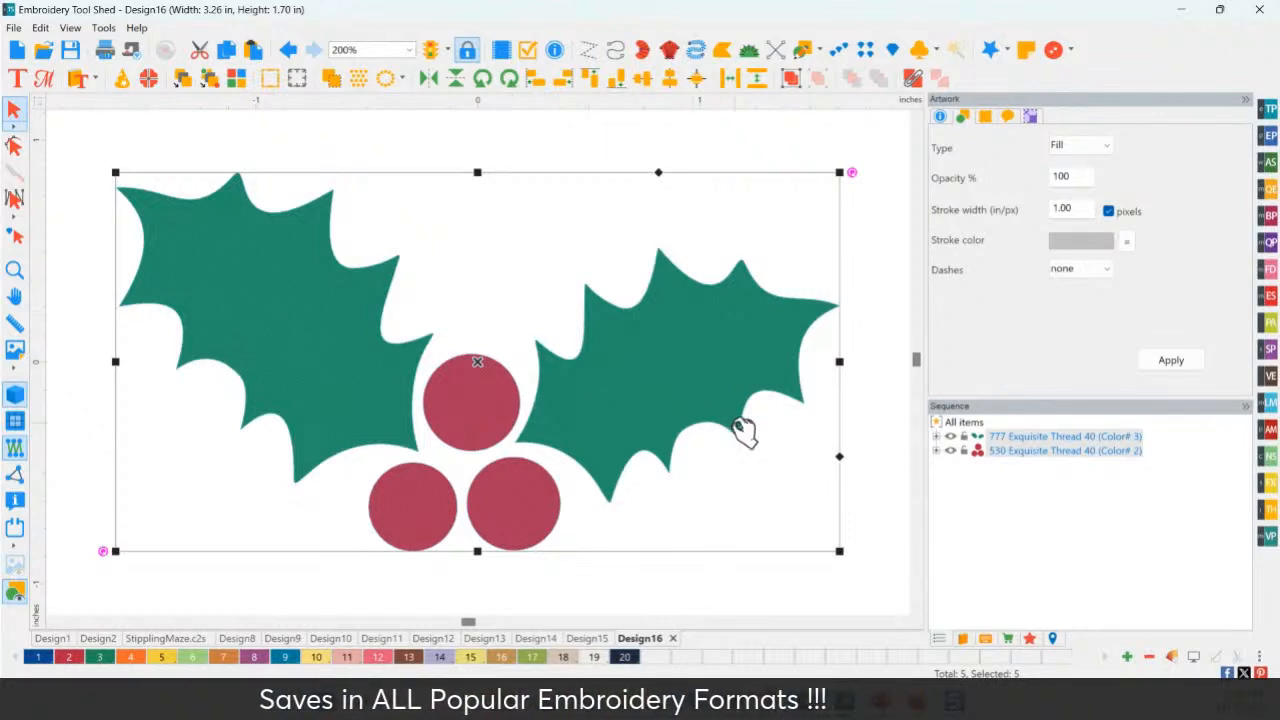
# - Clear the selection and select both holly leaves and all three berries one by one
pyautogui.click(669, 541)
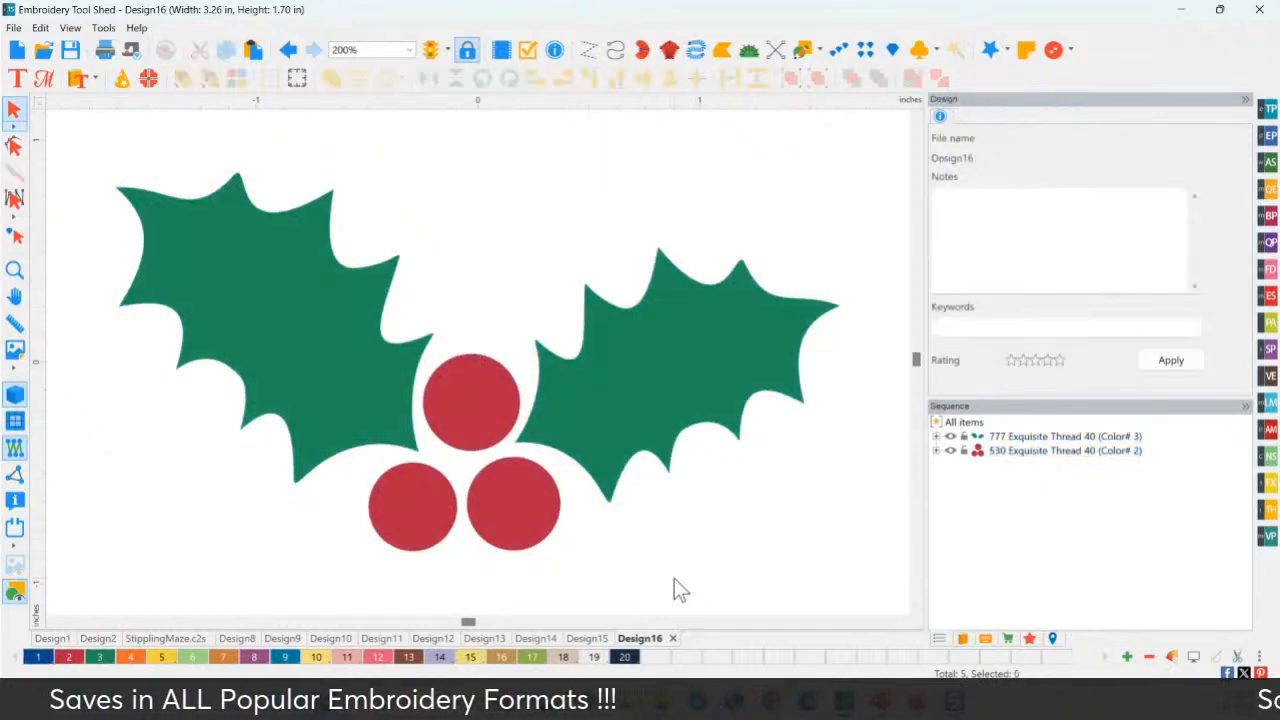
pyautogui.click(272, 290)
pyautogui.keyDown('ctrl'); pyautogui.click(460, 404); pyautogui.keyUp('ctrl')
pyautogui.keyDown('ctrl'); pyautogui.click(410, 513); pyautogui.keyUp('ctrl')
pyautogui.keyDown('ctrl'); pyautogui.click(515, 500); pyautogui.keyUp('ctrl')
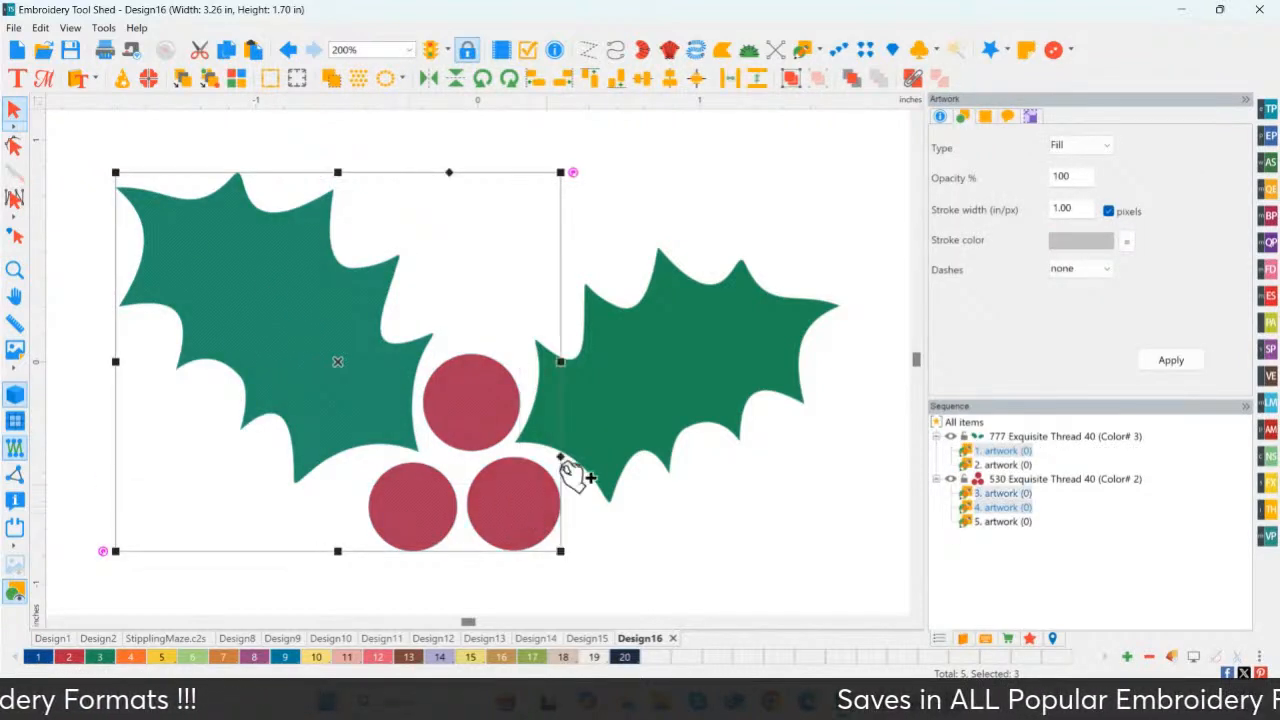
pyautogui.keyDown('ctrl'); pyautogui.click(595, 462); pyautogui.keyUp('ctrl')
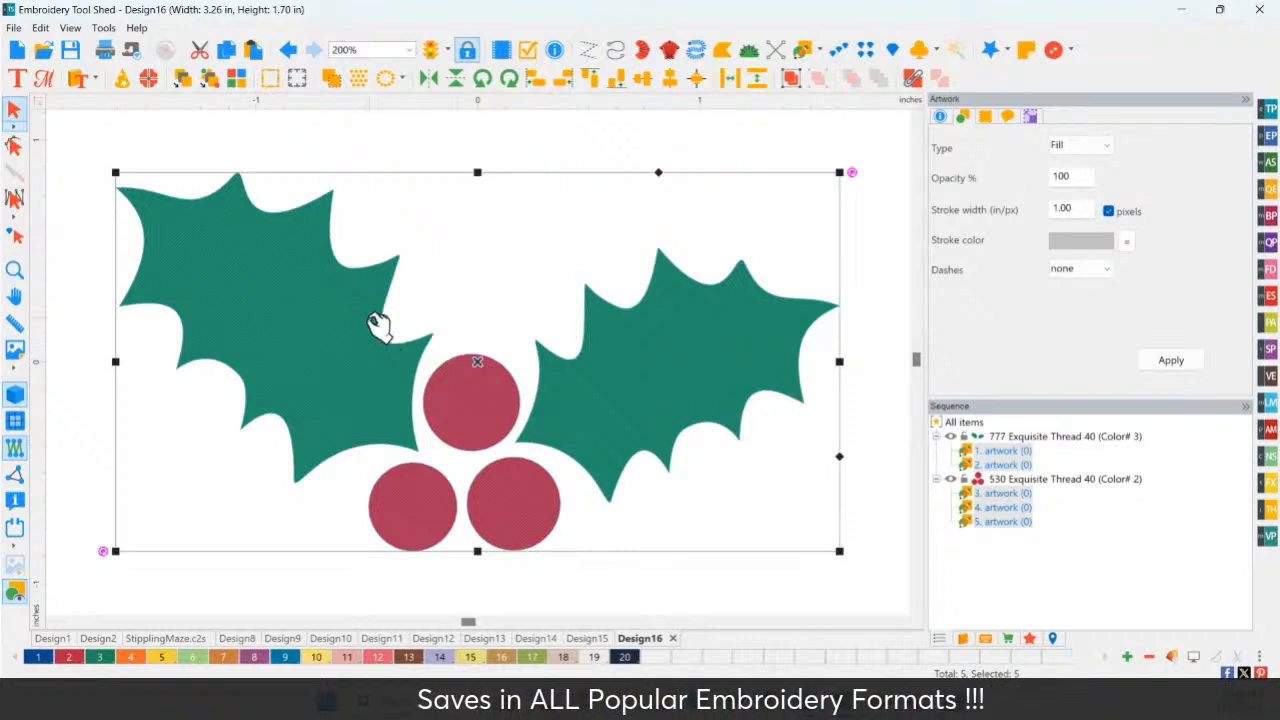
# - Try the run outline effect on the selected leaves and berries, and undo it
pyautogui.click(1030, 640)
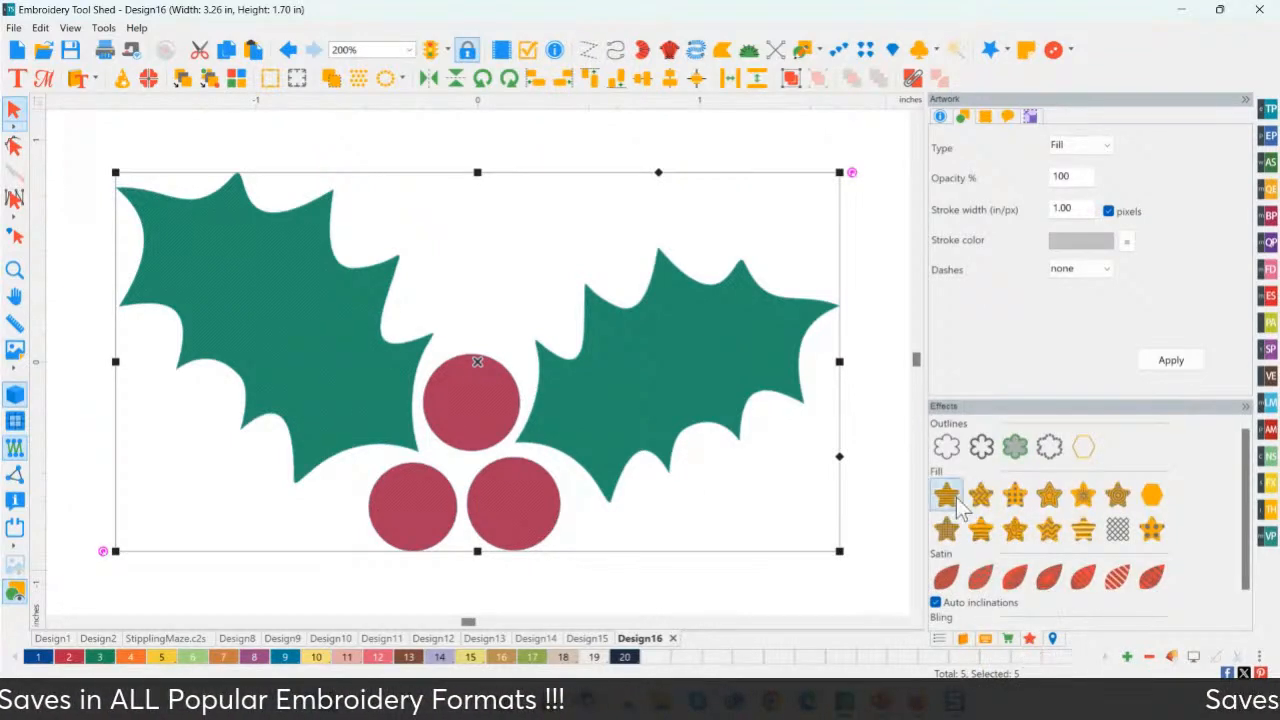
pyautogui.click(947, 449)
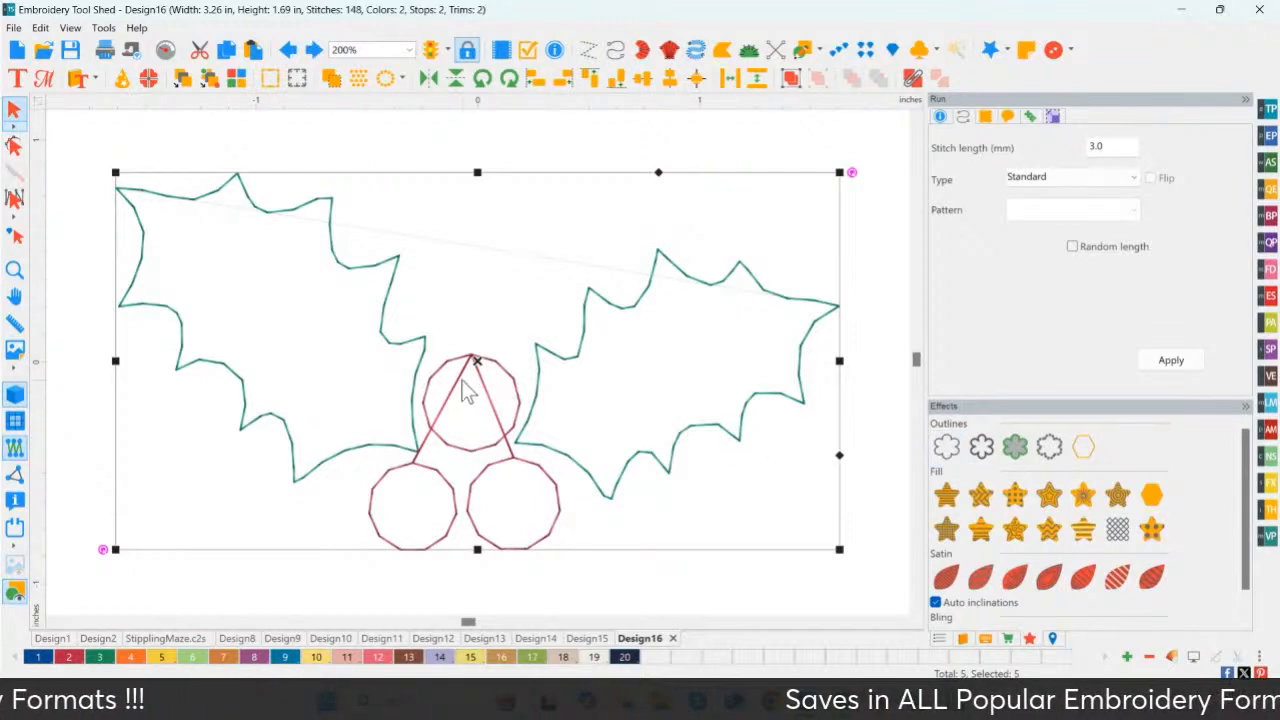
pyautogui.hotkey('ctrl', 'z')
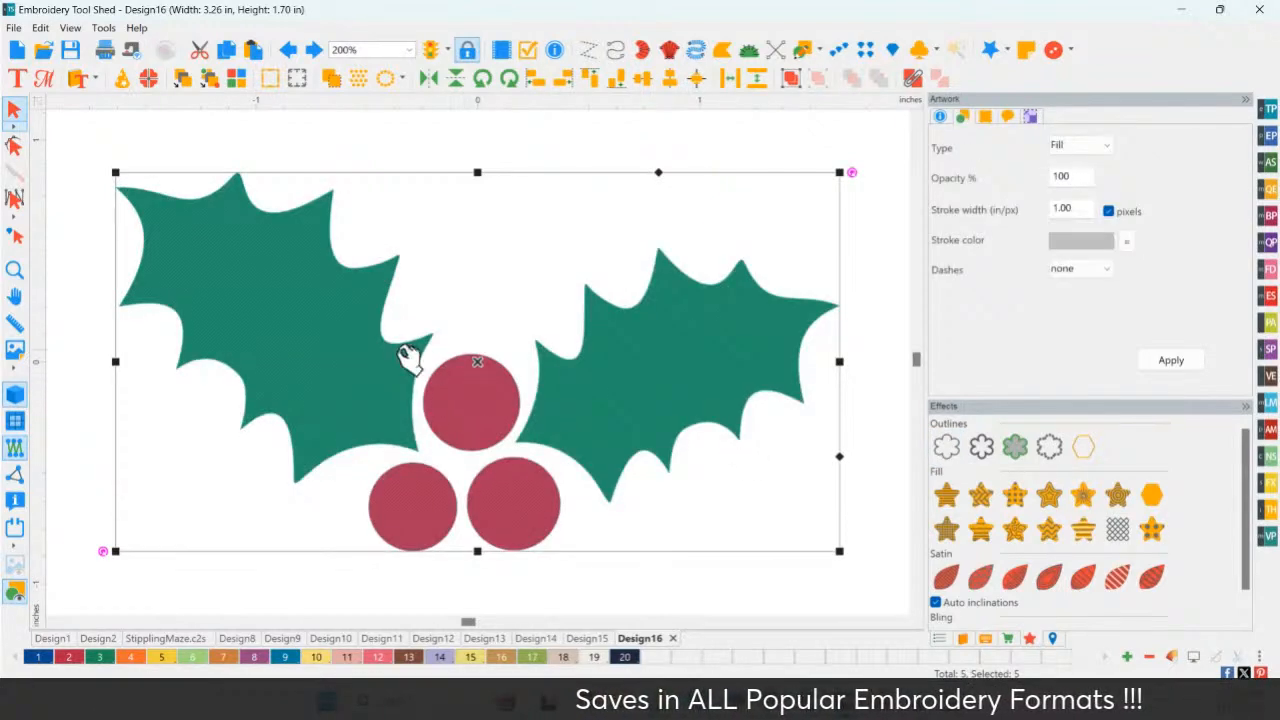
# - Convert the selected leaf and berry artwork to Run and clear the selection
pyautogui.rightClick(407, 357)
pyautogui.moveTo(472, 487)
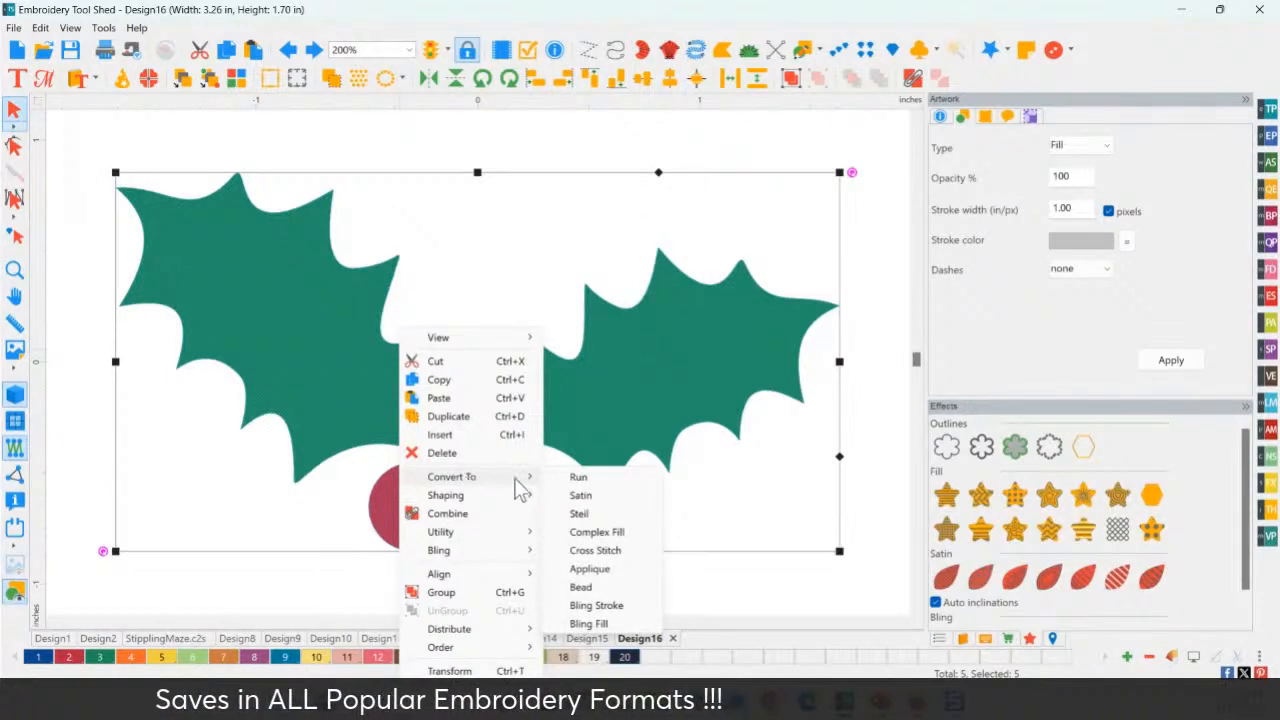
pyautogui.click(580, 478)
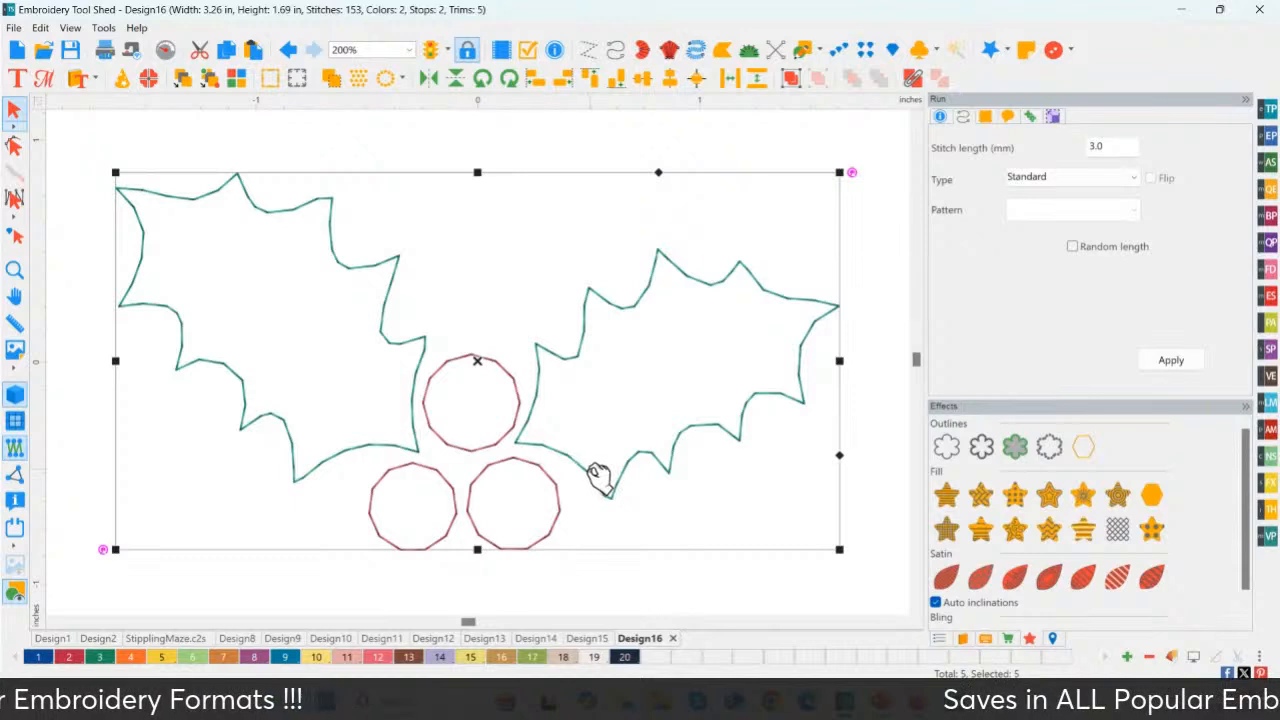
pyautogui.click(848, 518)
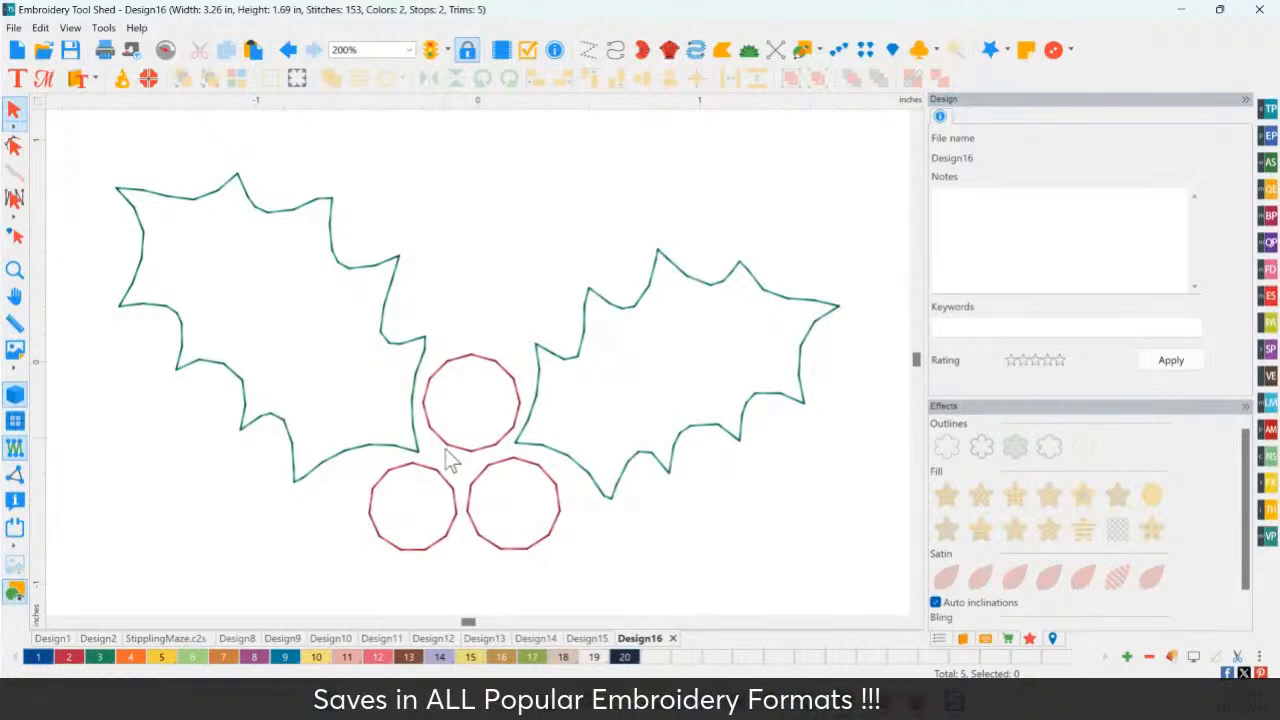
pyautogui.click(627, 486)
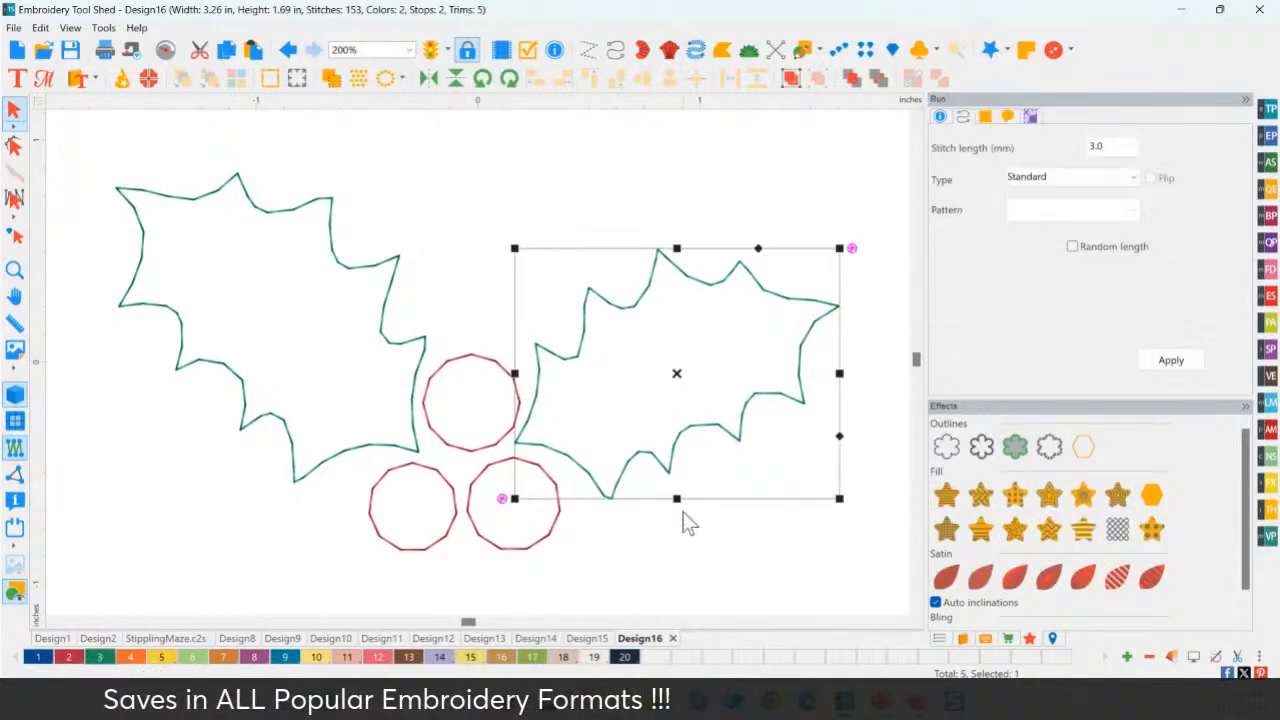
pyautogui.click(742, 501)
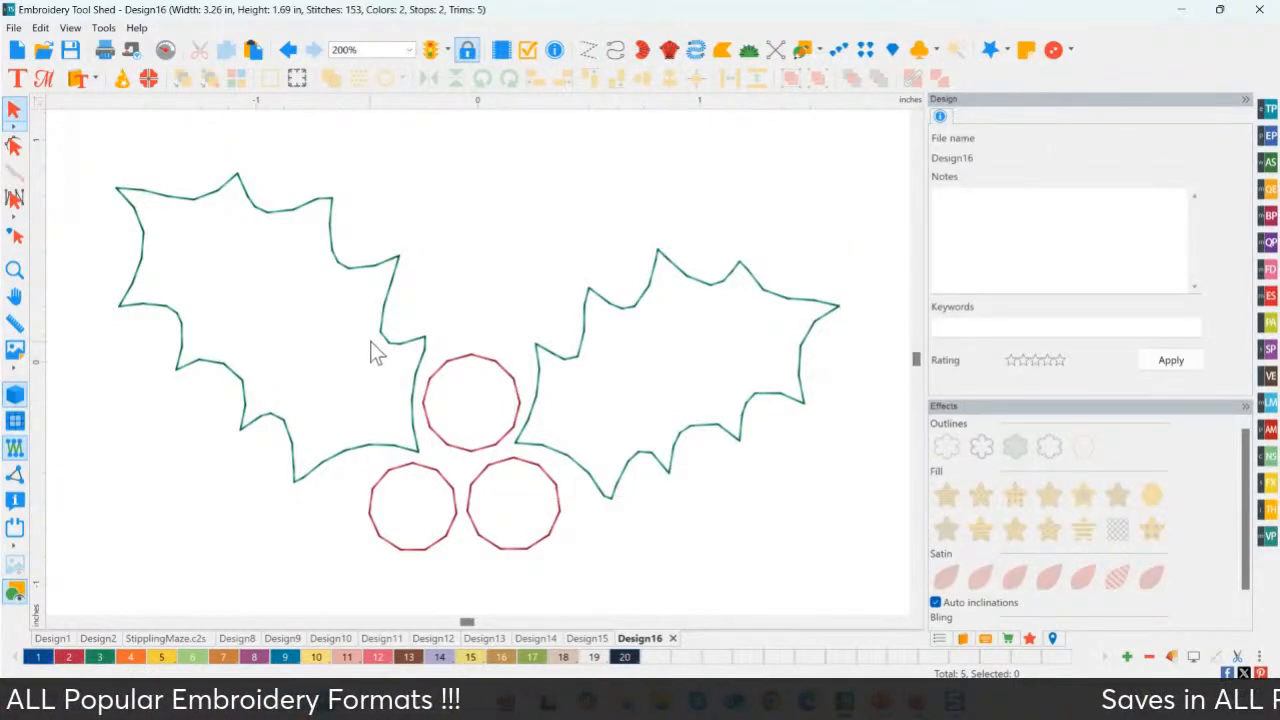
# - Draw an open zigzag scribble above the holly with the artwork Pen tool and finish the line
pyautogui.scroll(-2, 370, 341)
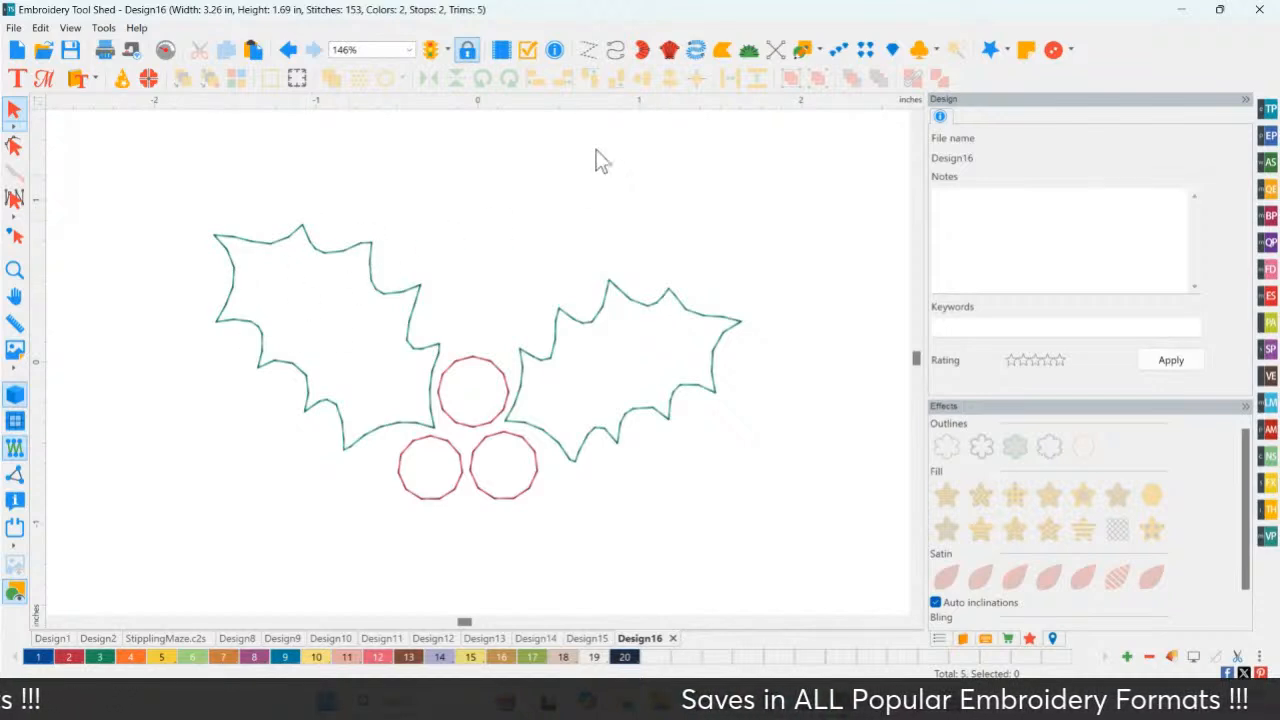
pyautogui.click(818, 50)
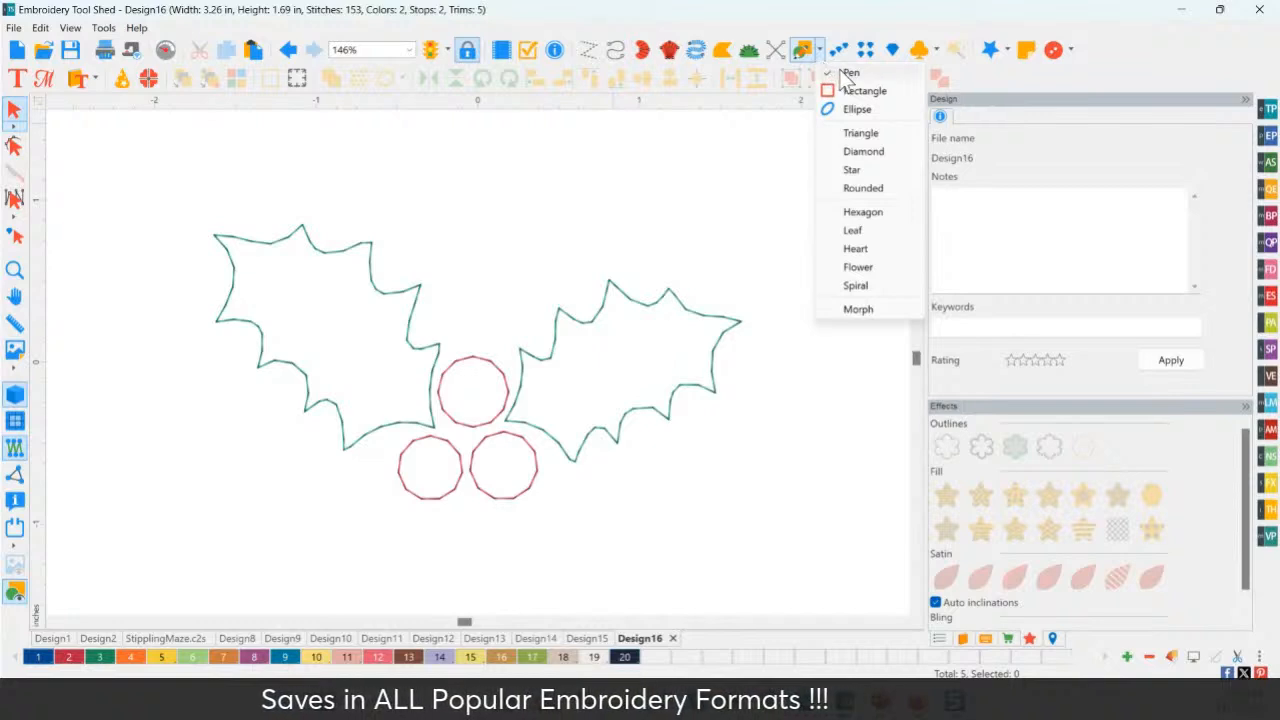
pyautogui.click(850, 73)
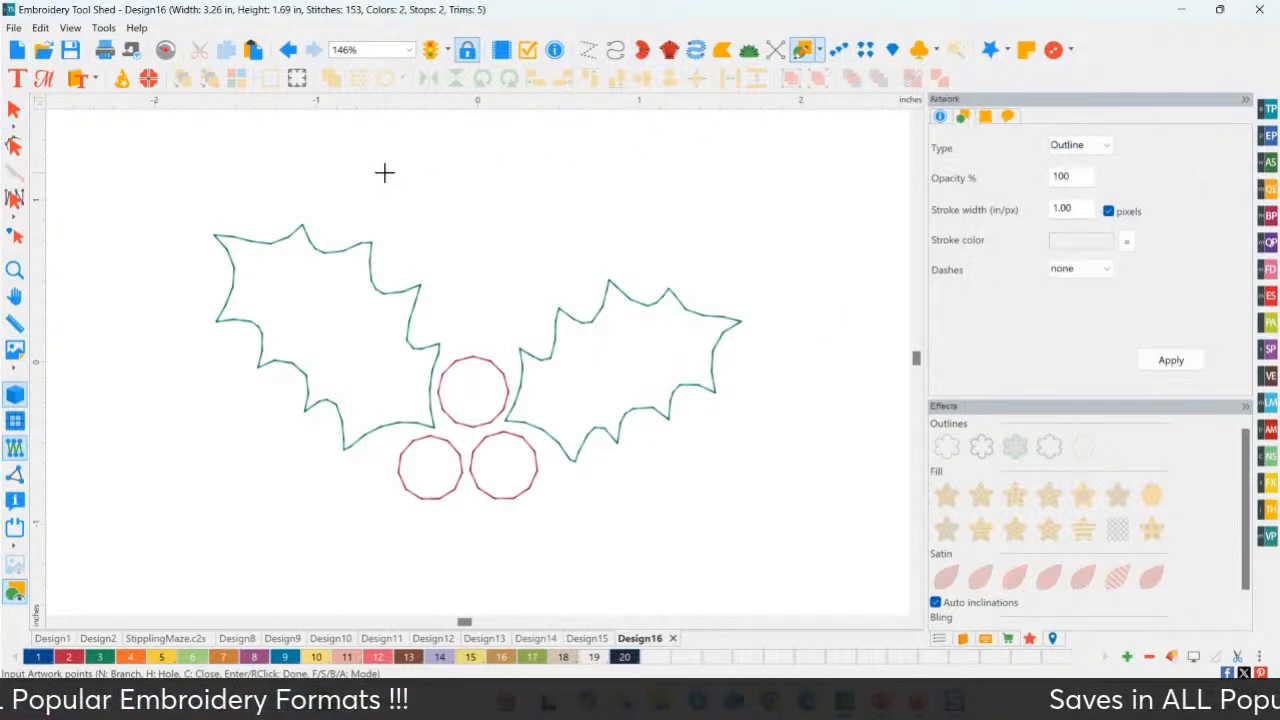
pyautogui.click(527, 171)
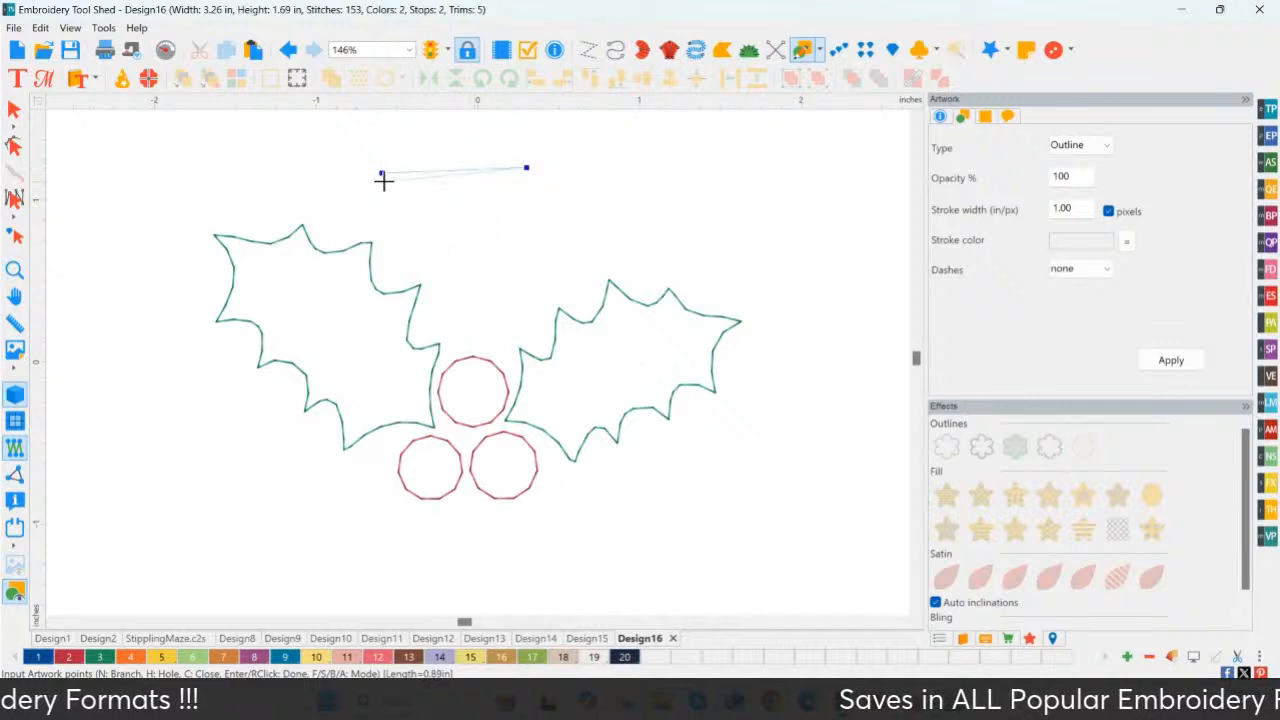
pyautogui.click(383, 180)
pyautogui.click(367, 199)
pyautogui.click(599, 206)
pyautogui.click(527, 236)
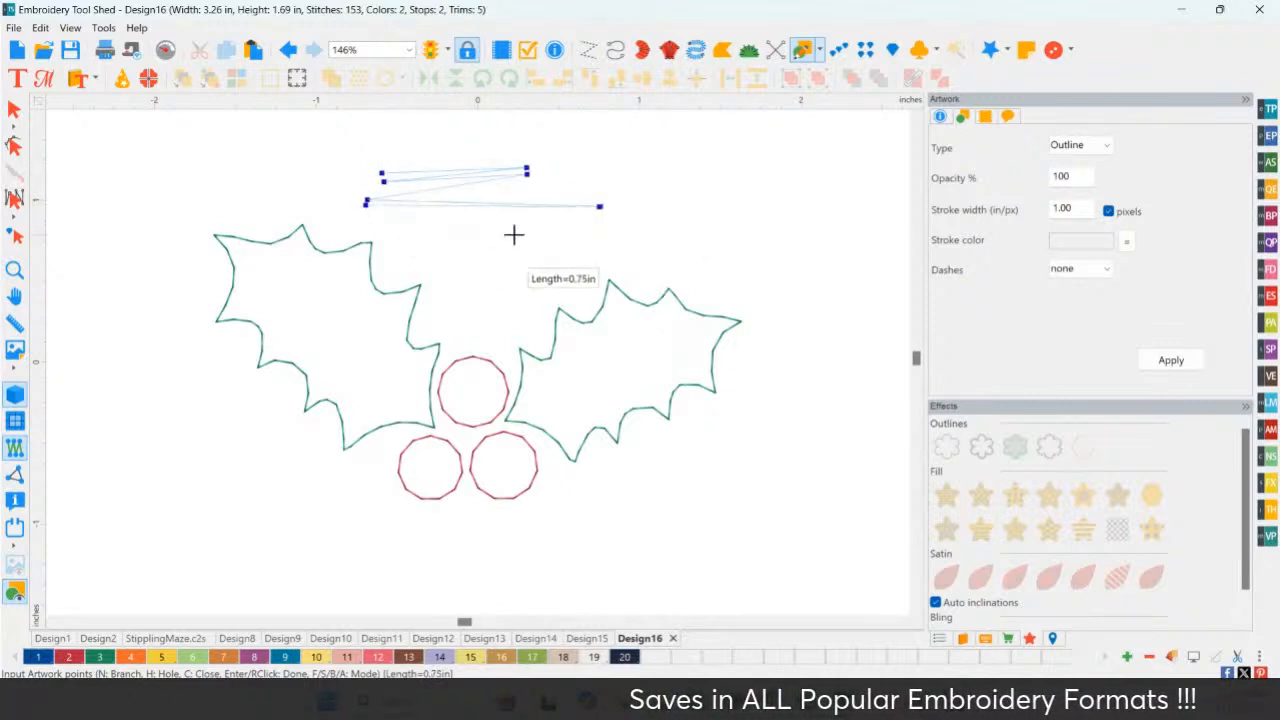
pyautogui.click(357, 213)
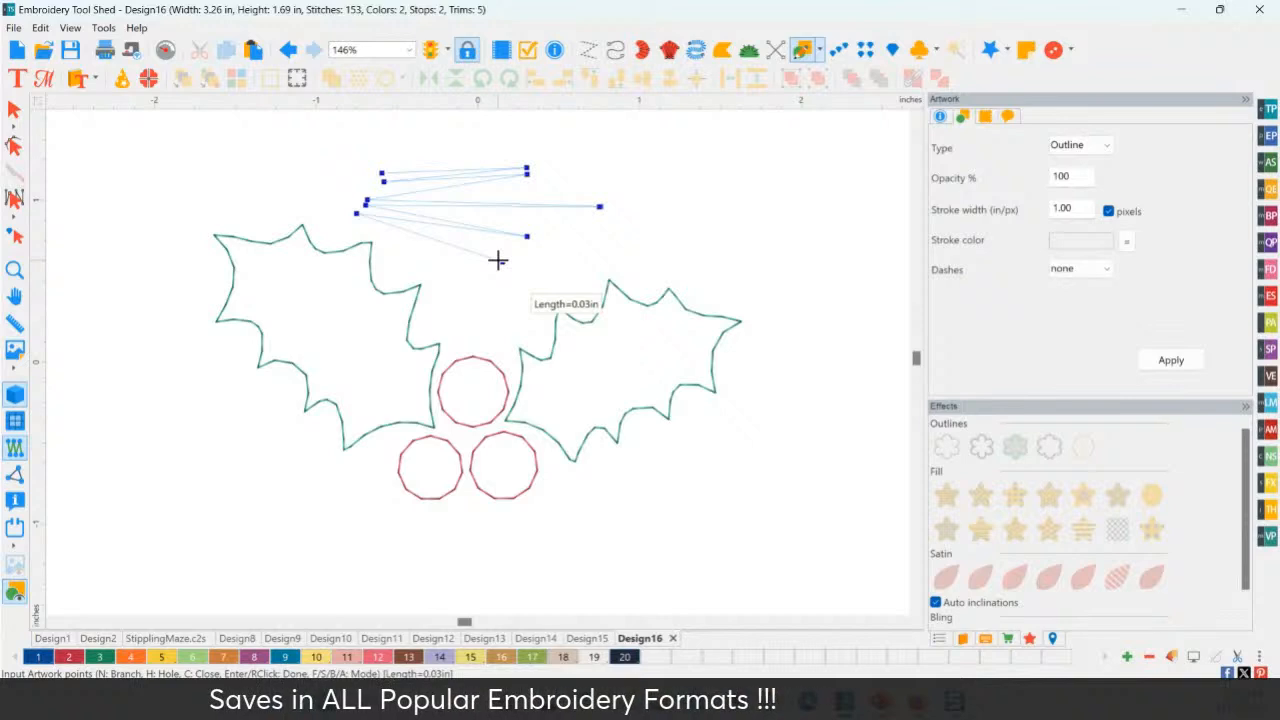
pyautogui.rightClick(498, 260)
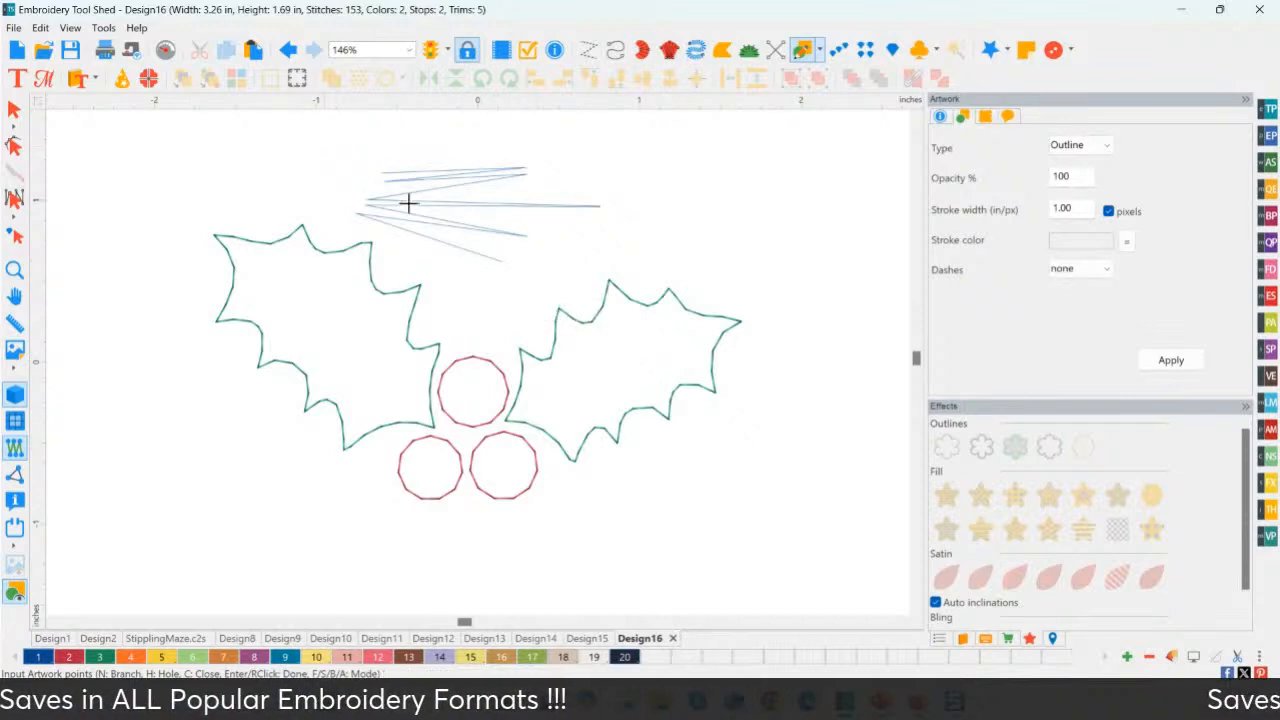
# - Convert the practice scribble above the holly to Run, and delete it
pyautogui.click(14, 110)
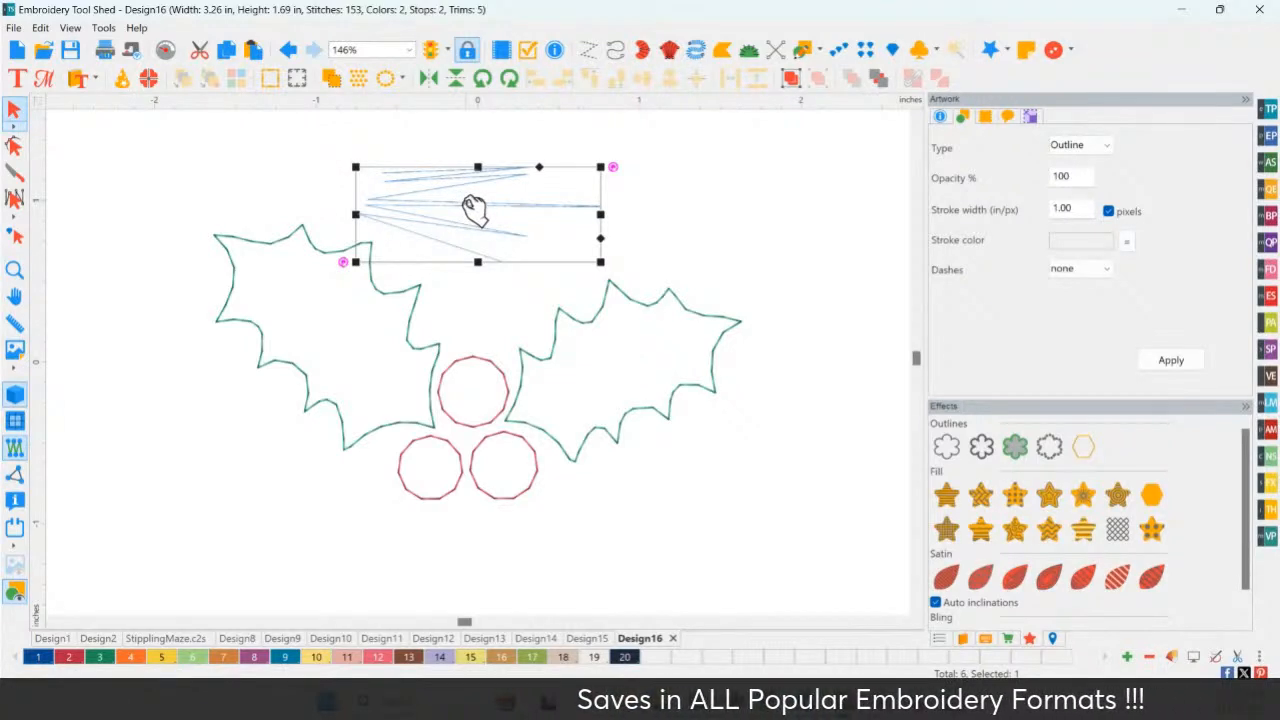
pyautogui.rightClick(480, 230)
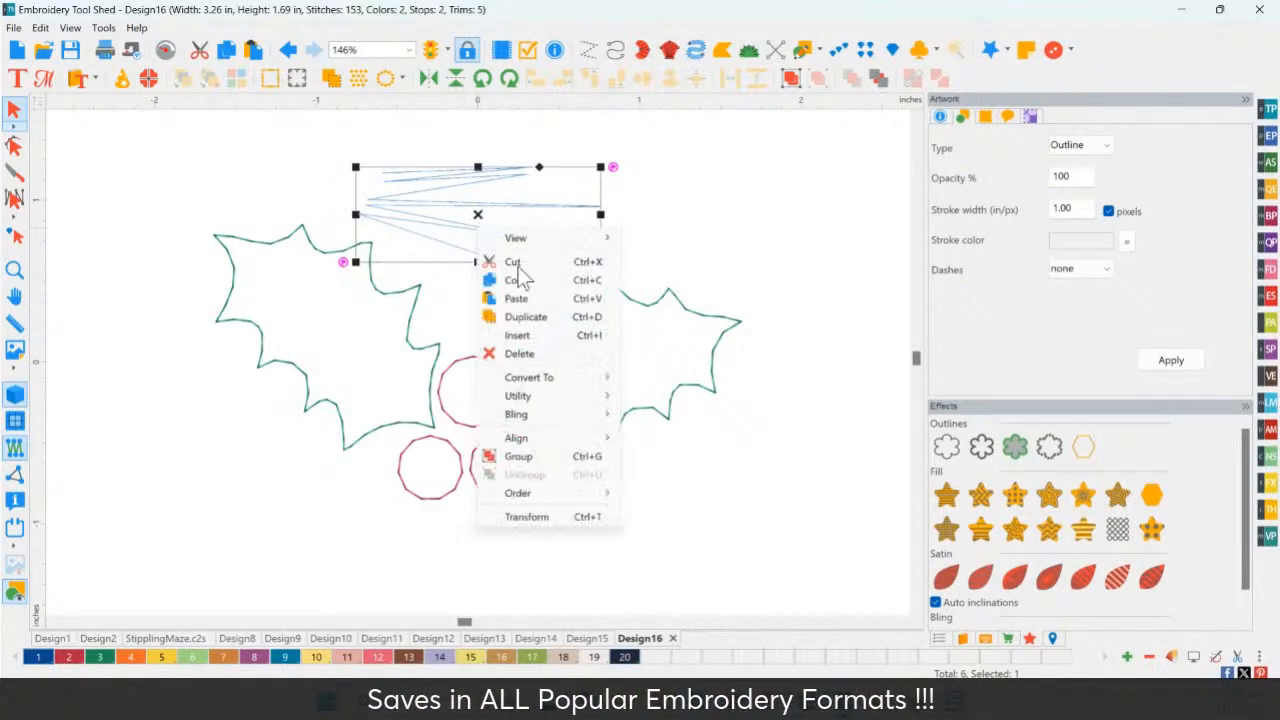
pyautogui.moveTo(571, 385)
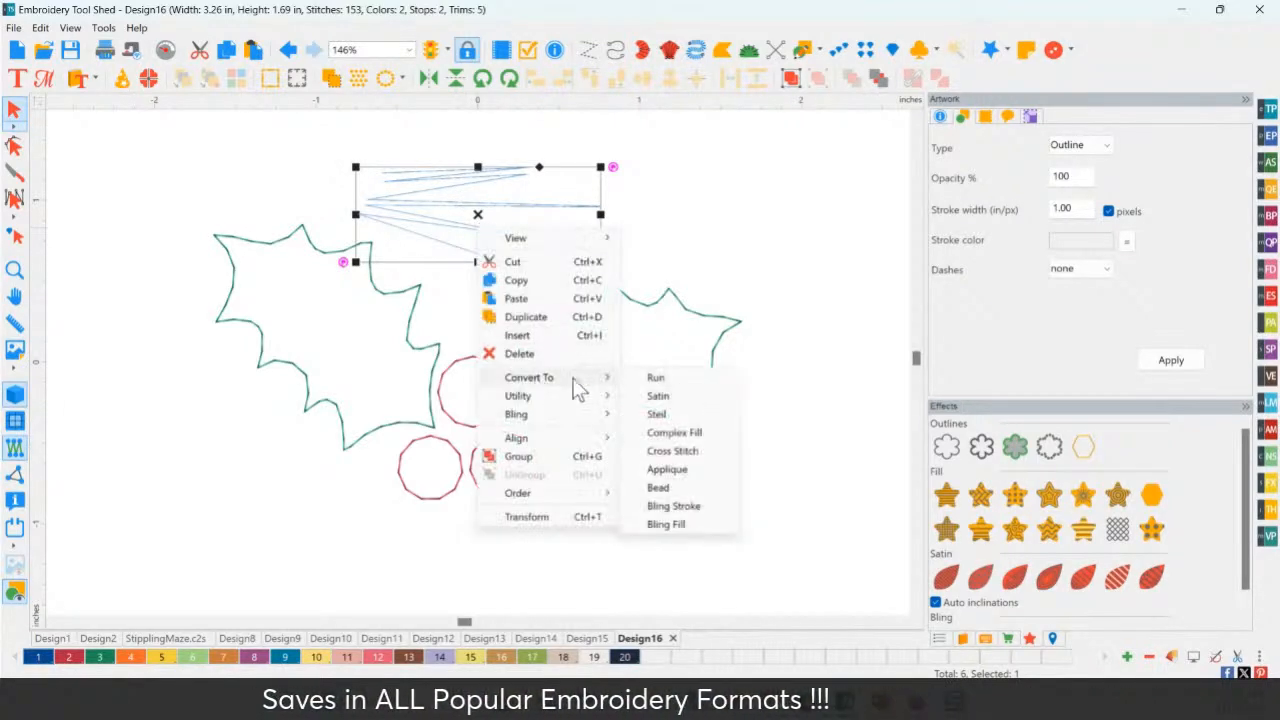
pyautogui.click(657, 384)
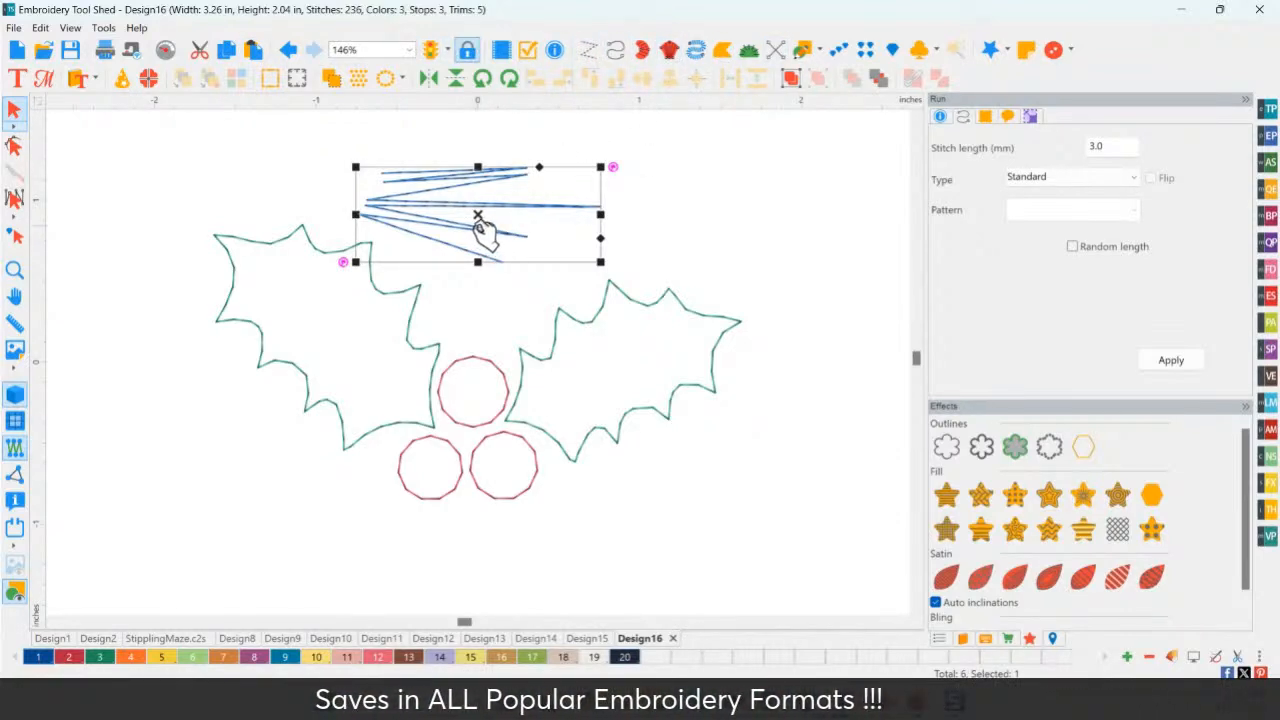
pyautogui.press('Delete')
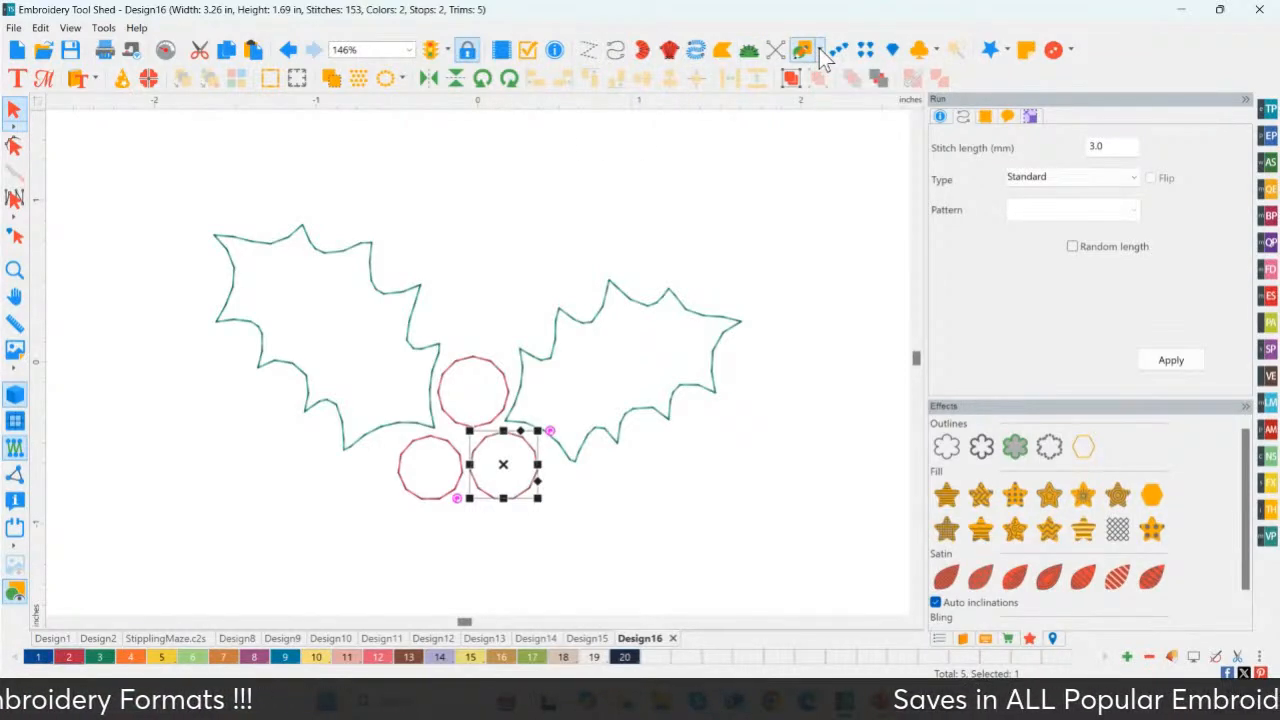
# - Start the artwork Pen tool and try a wide first stroke across the left leaf's outer end, removing its points
pyautogui.click(819, 48)
pyautogui.click(850, 106)
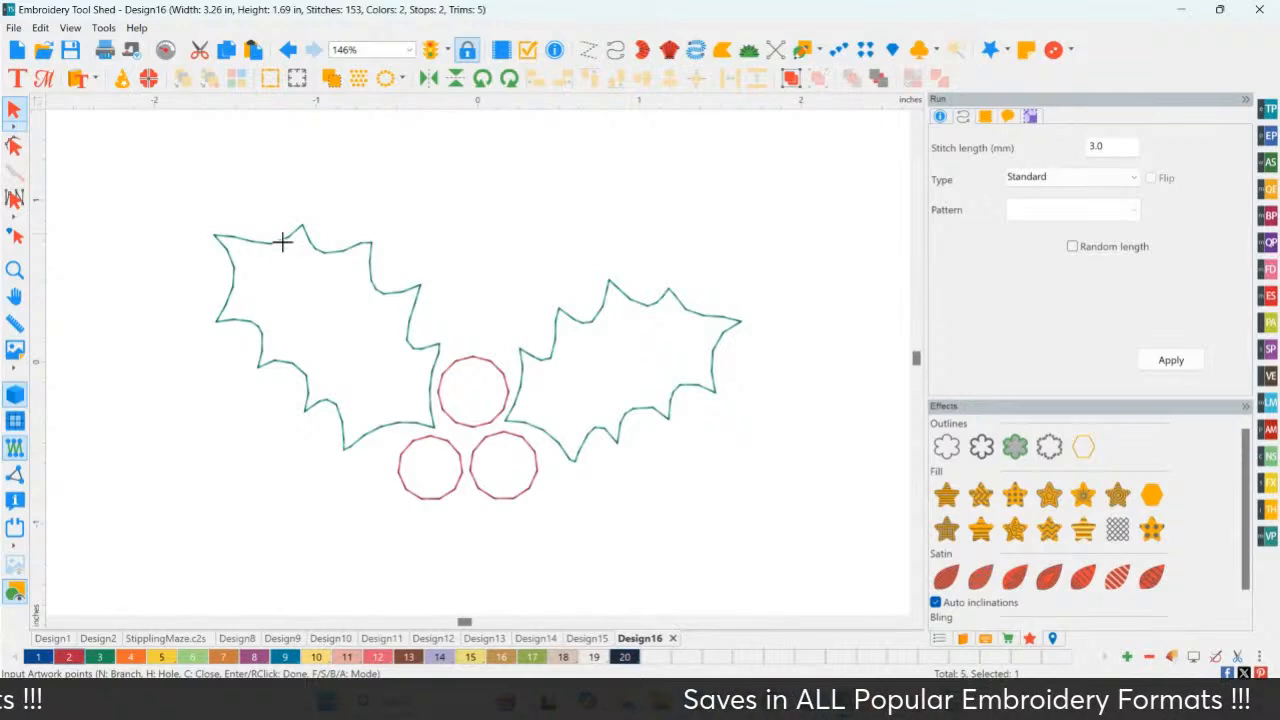
pyautogui.click(221, 311)
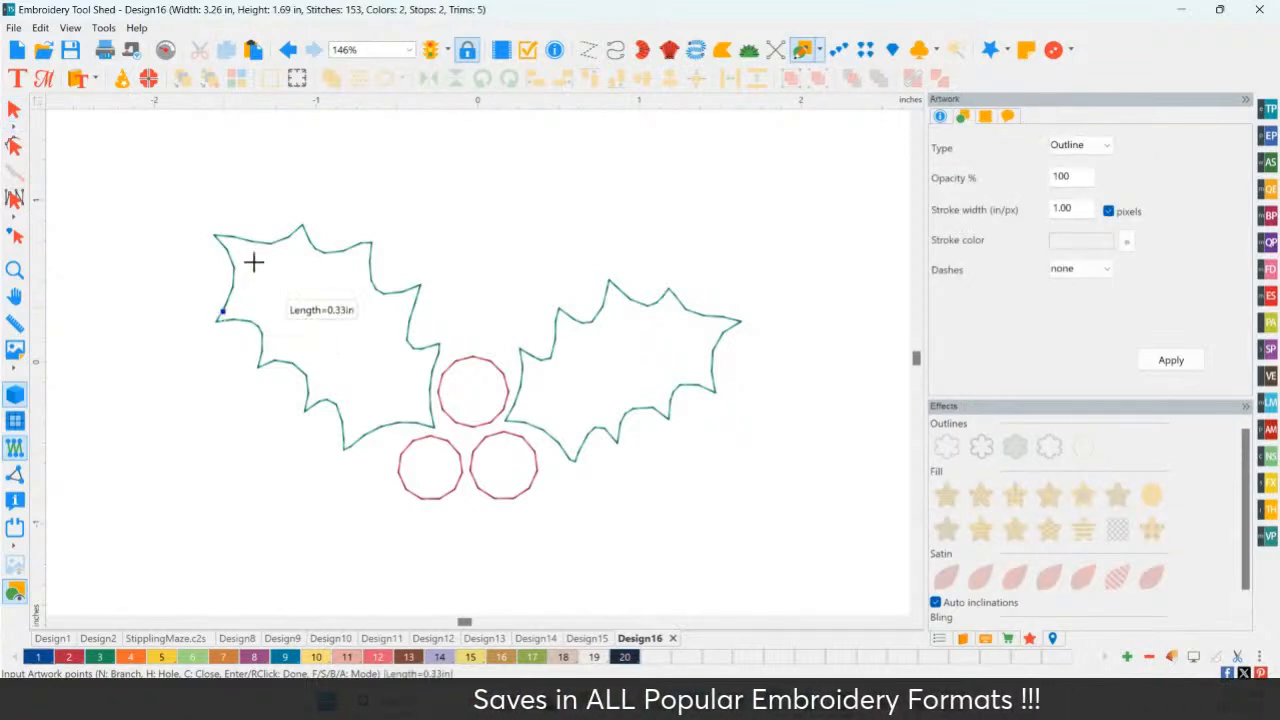
pyautogui.click(300, 228)
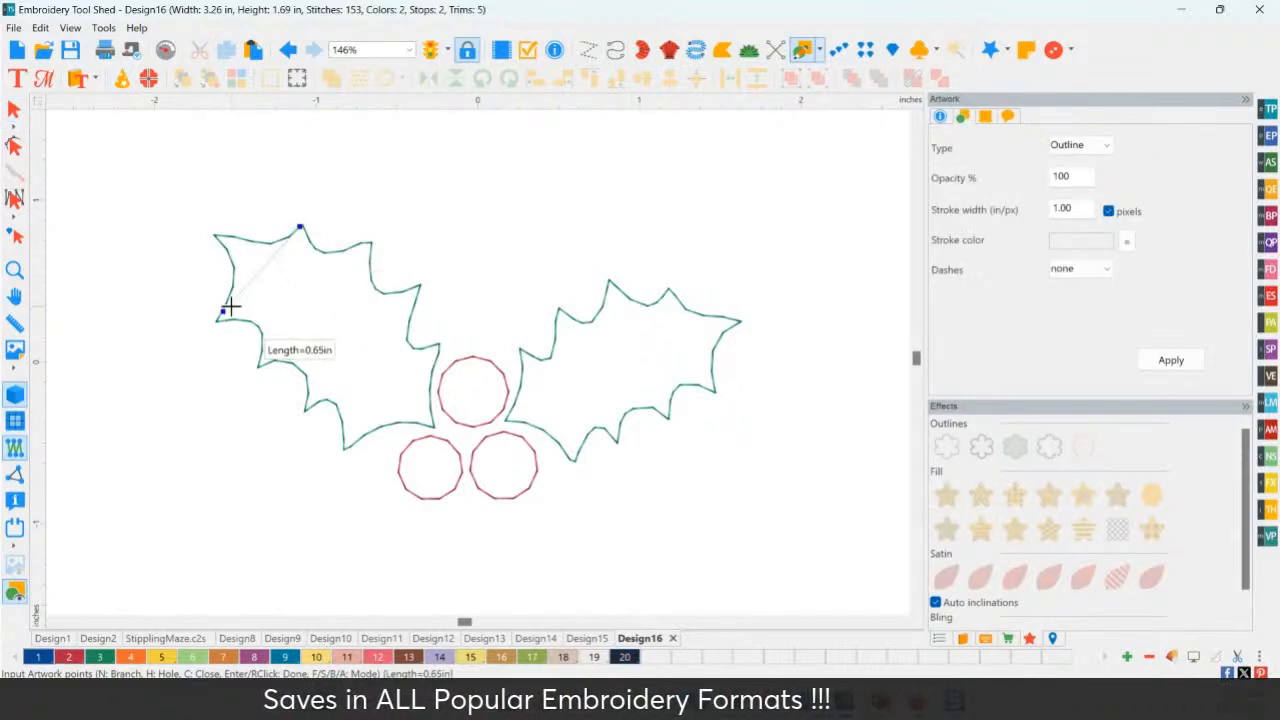
pyautogui.press('BackSpace')
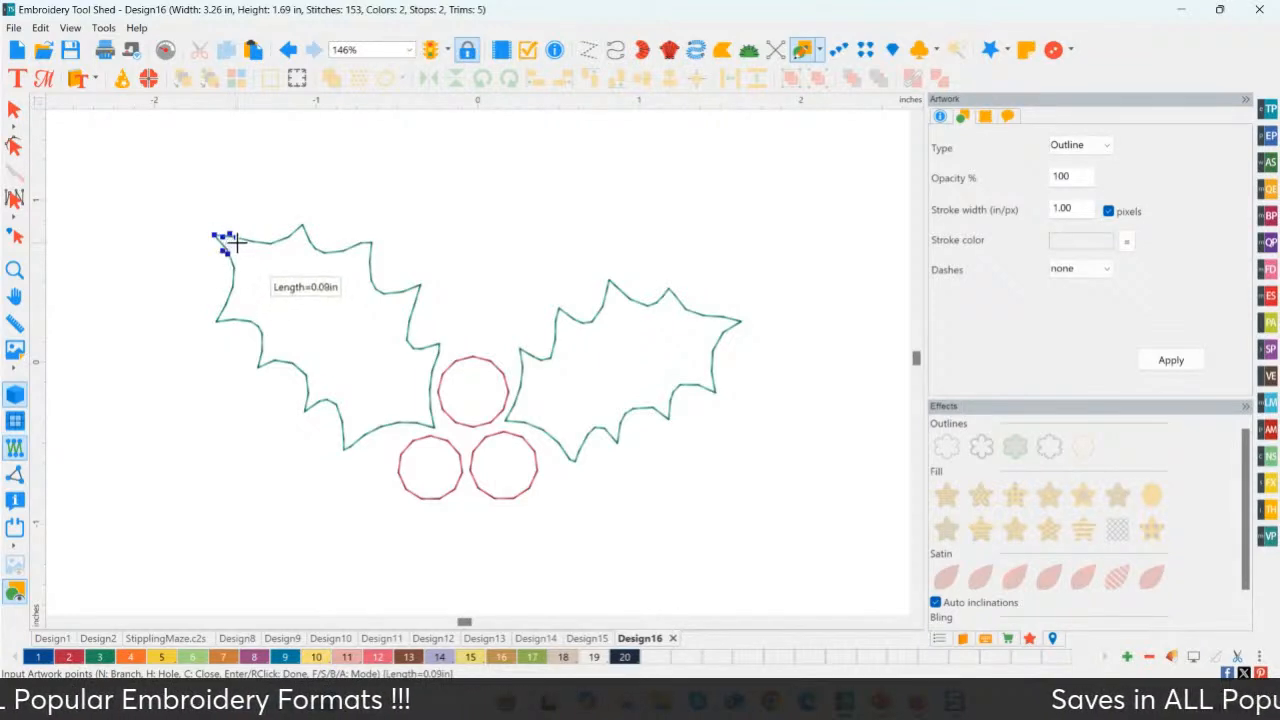
# - Fill the left holly leaf with one continuous diagonal zigzag scribble from its outer tip to the end near the berries, and finish the line
pyautogui.click(228, 257)
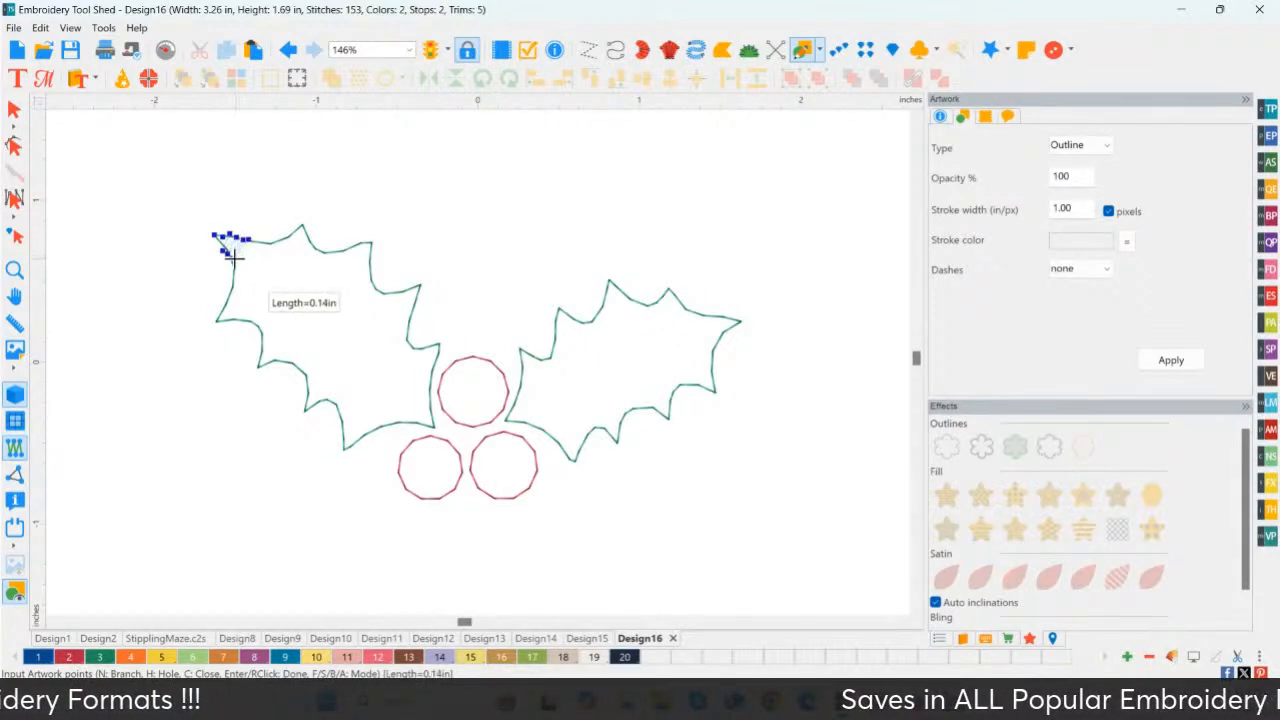
pyautogui.click(234, 265)
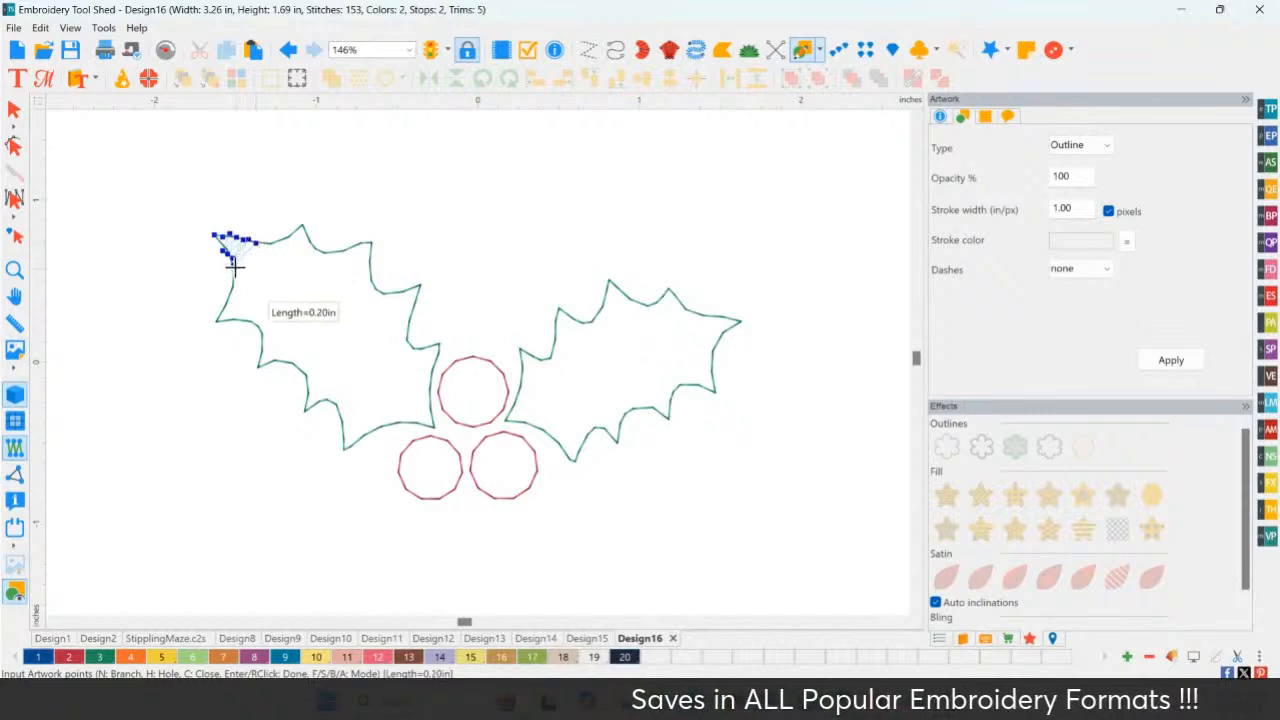
pyautogui.click(233, 280)
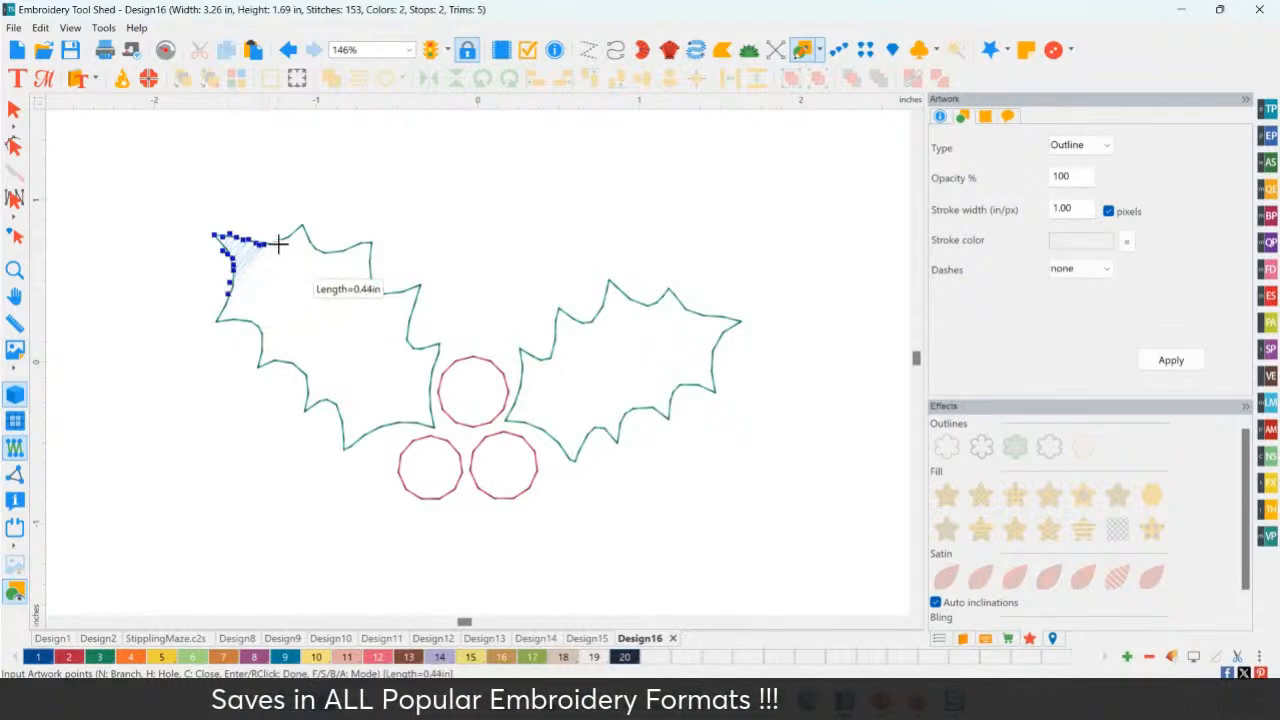
pyautogui.click(227, 308)
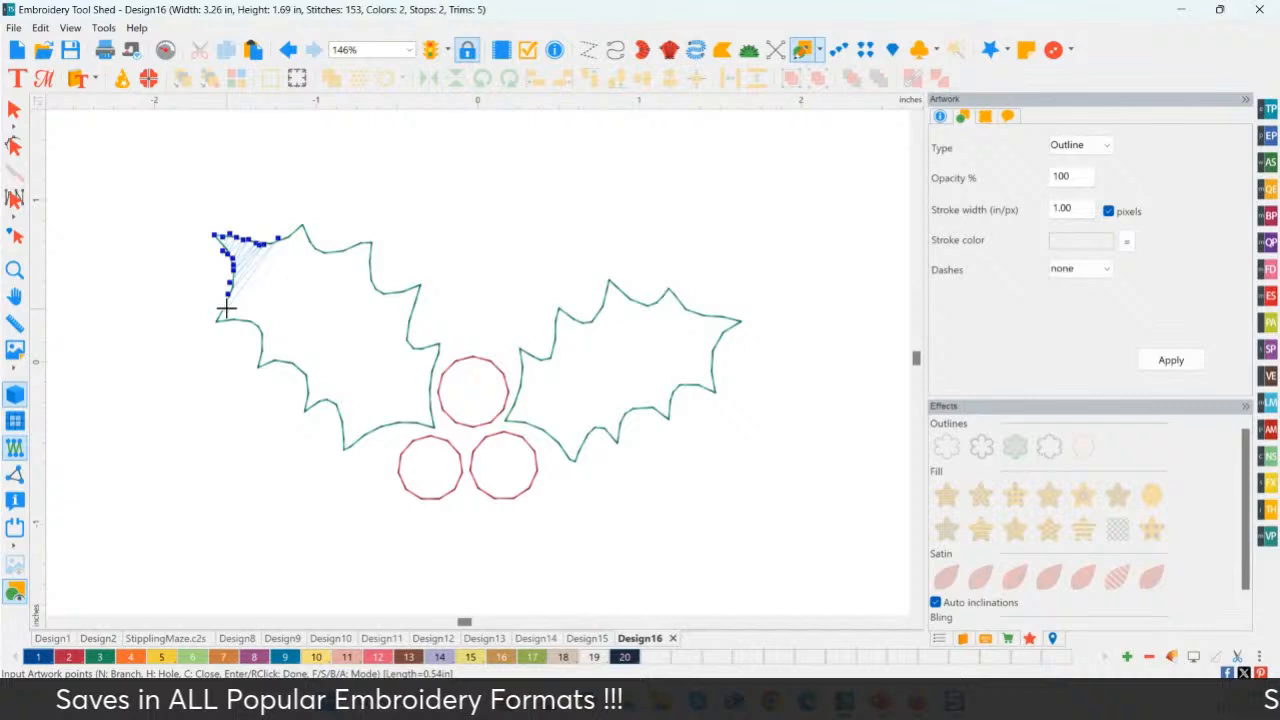
pyautogui.click(285, 237)
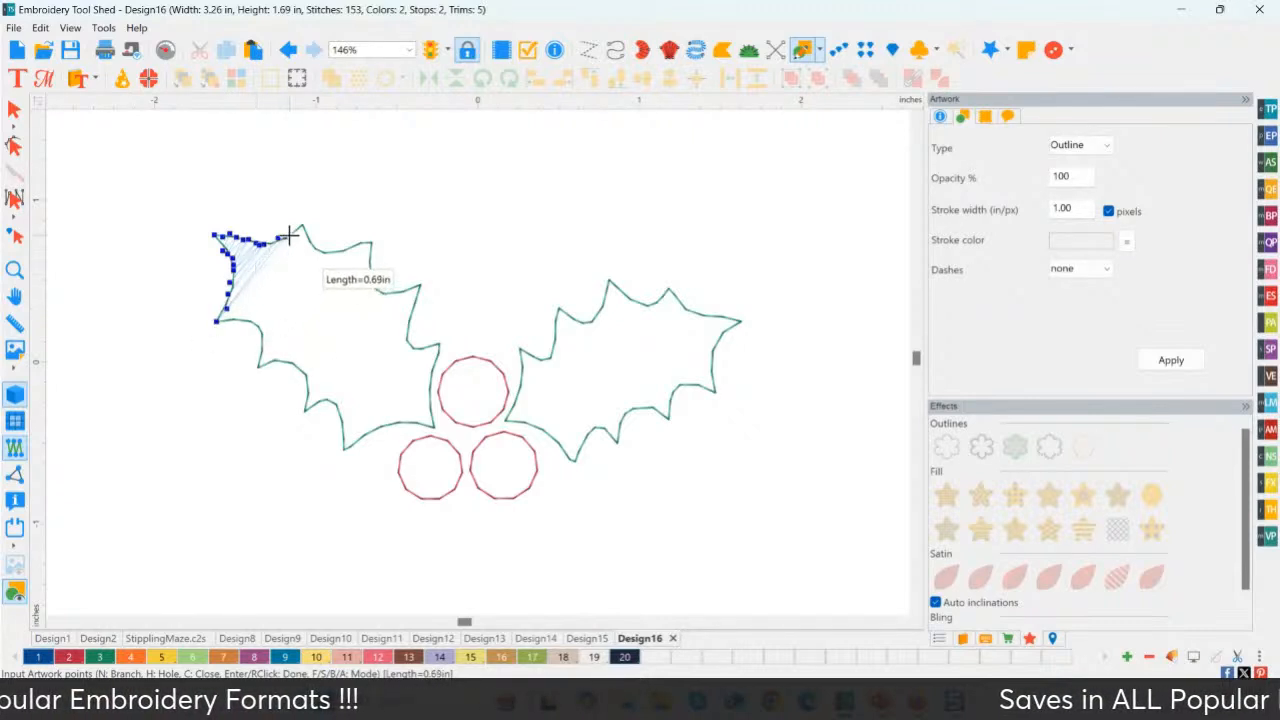
pyautogui.click(217, 320)
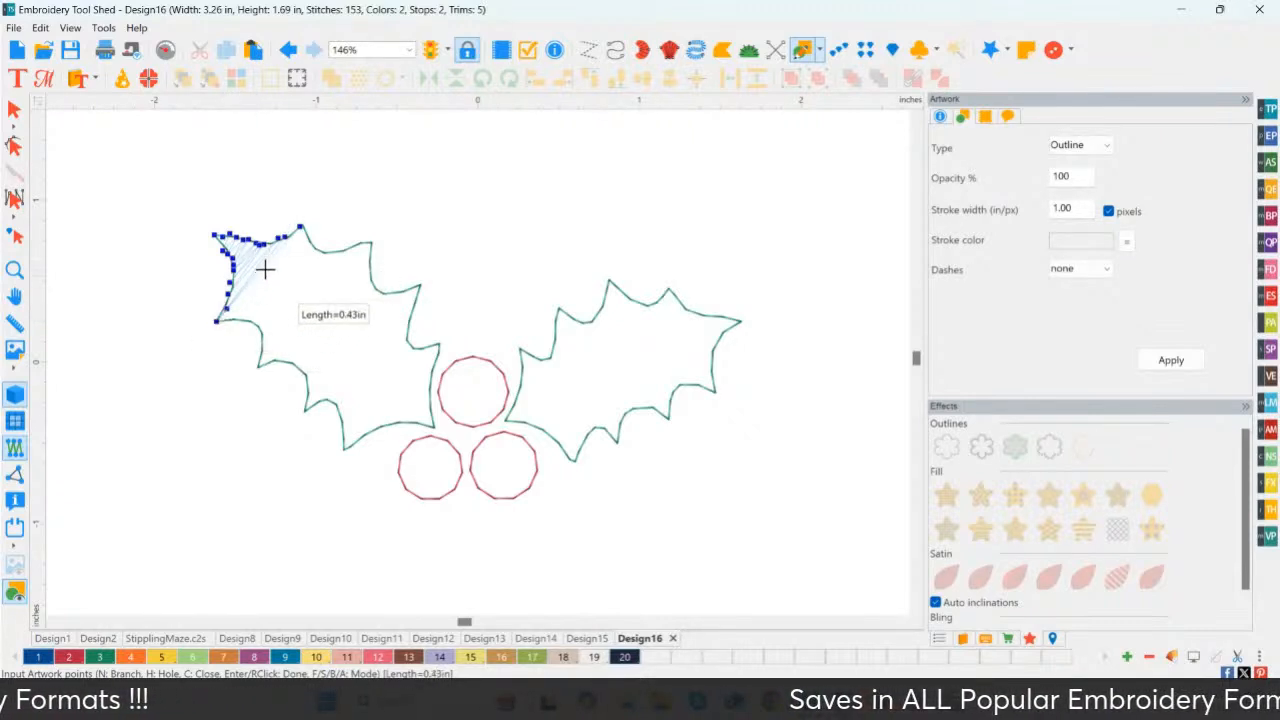
pyautogui.click(295, 231)
pyautogui.click(229, 321)
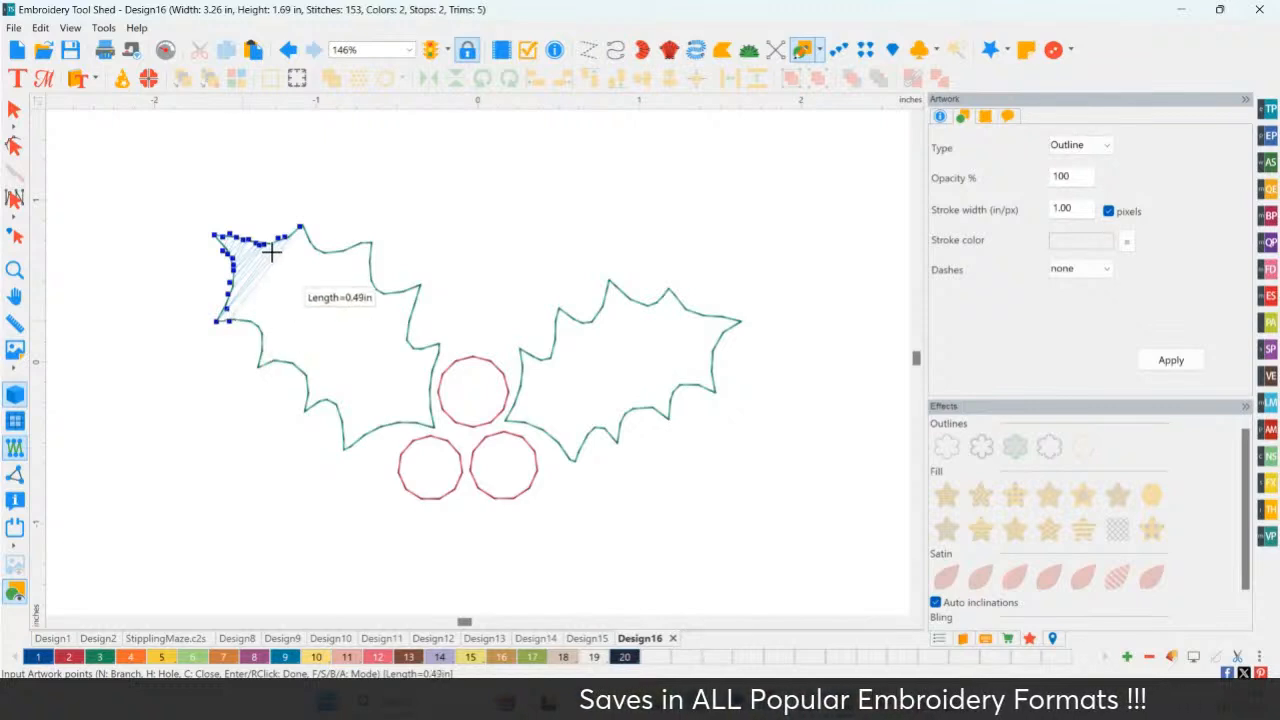
pyautogui.click(237, 319)
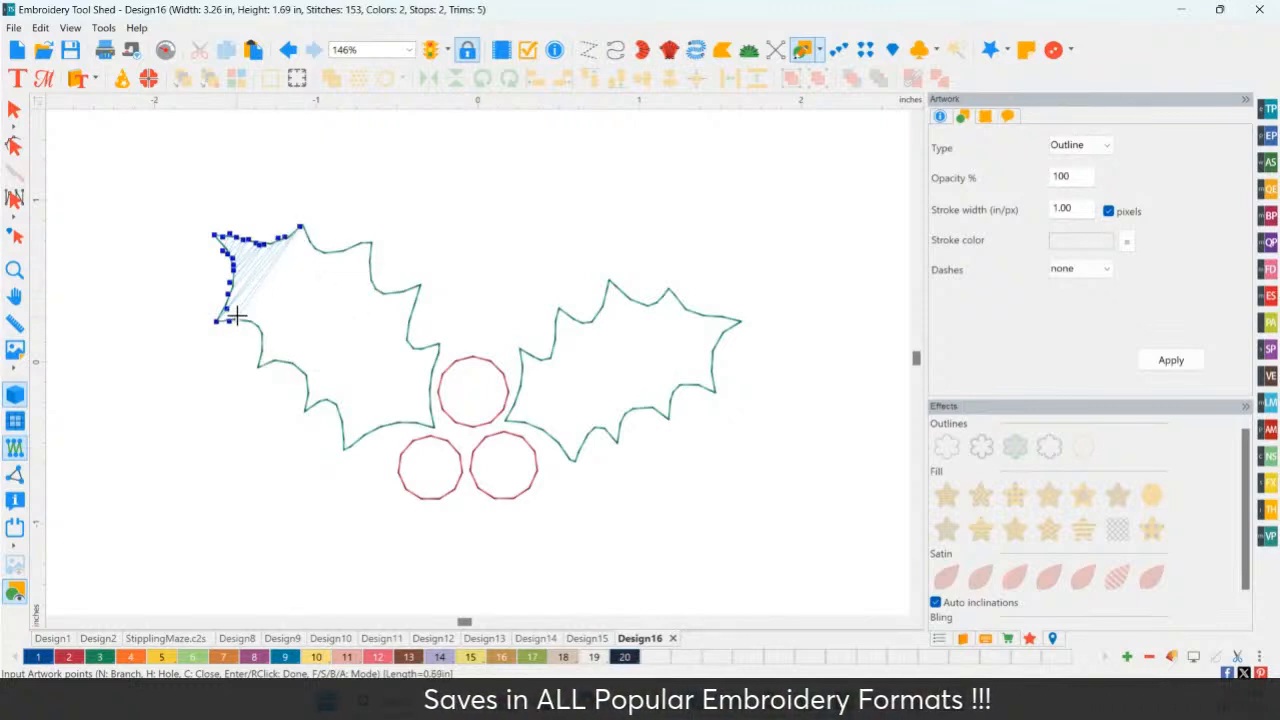
pyautogui.click(303, 236)
pyautogui.click(241, 319)
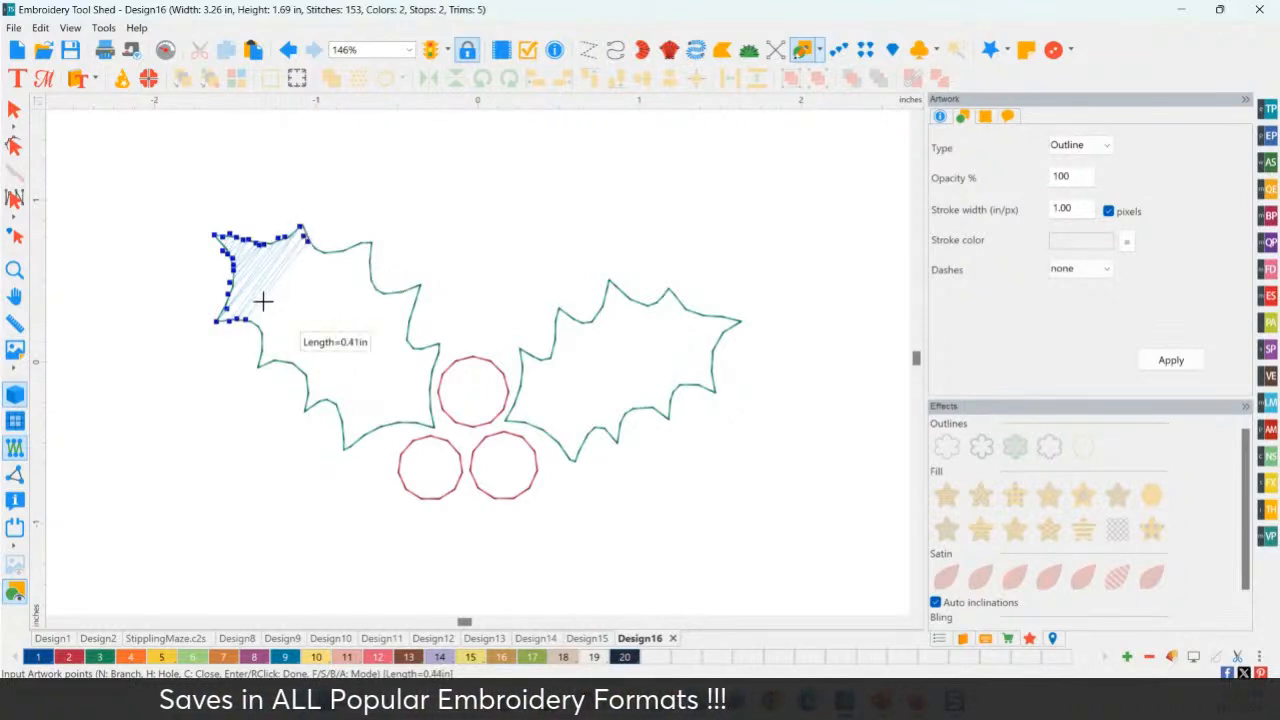
pyautogui.click(316, 245)
pyautogui.click(263, 311)
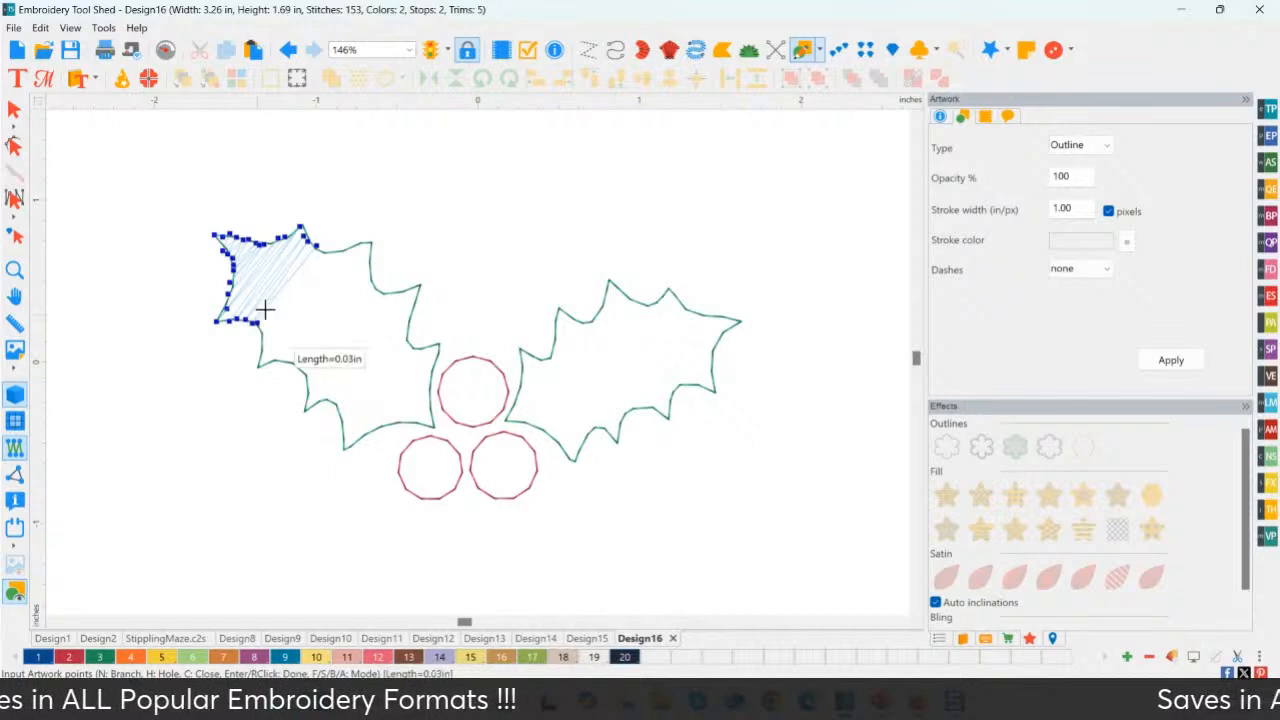
pyautogui.click(273, 316)
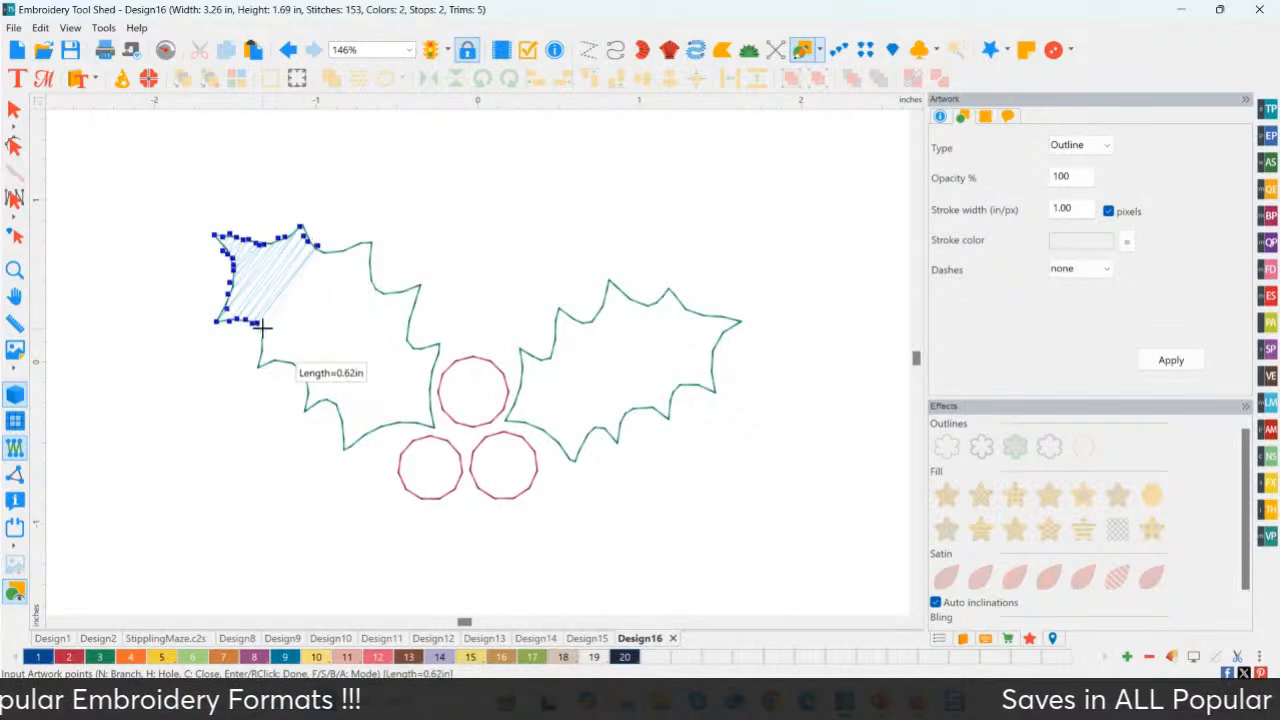
pyautogui.click(336, 251)
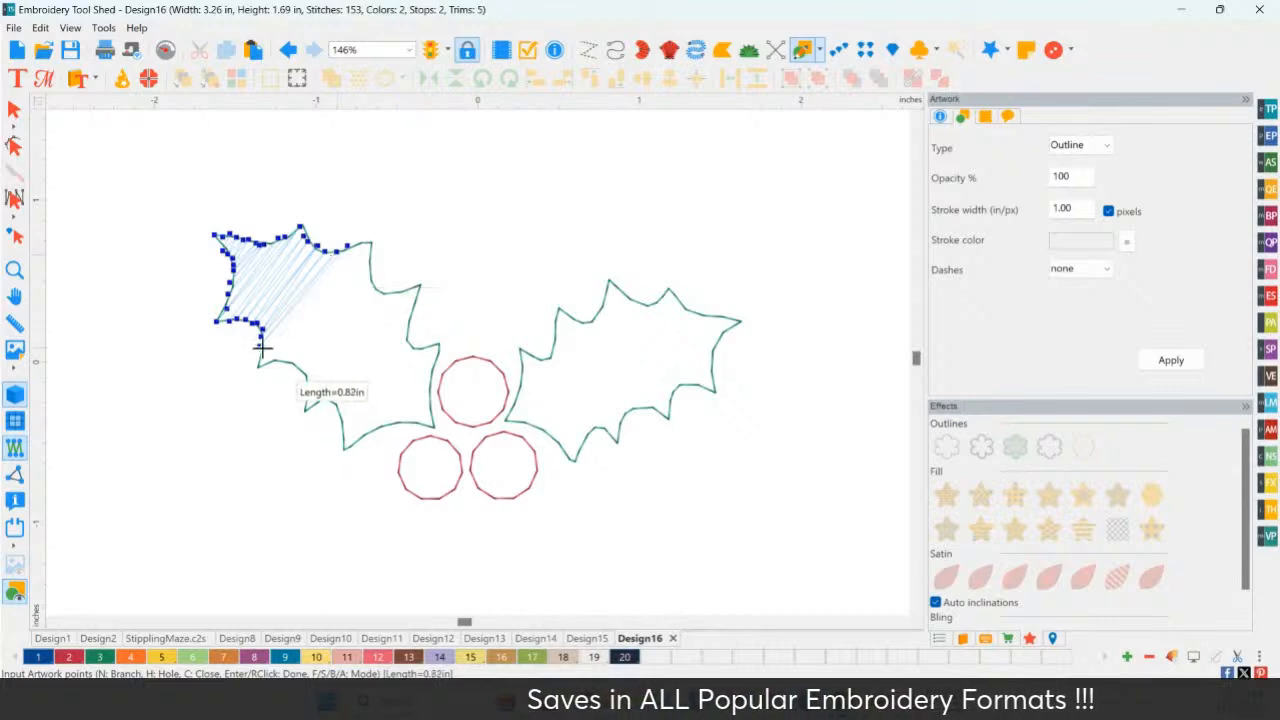
pyautogui.click(350, 243)
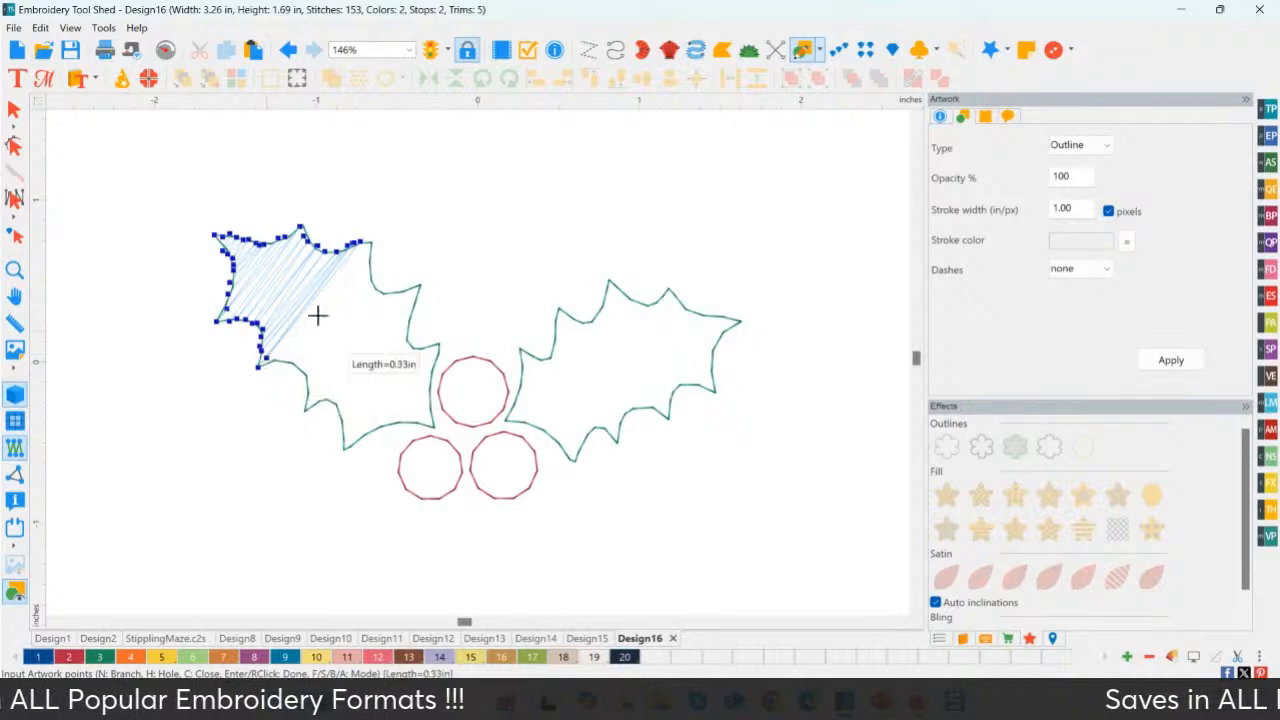
pyautogui.click(372, 237)
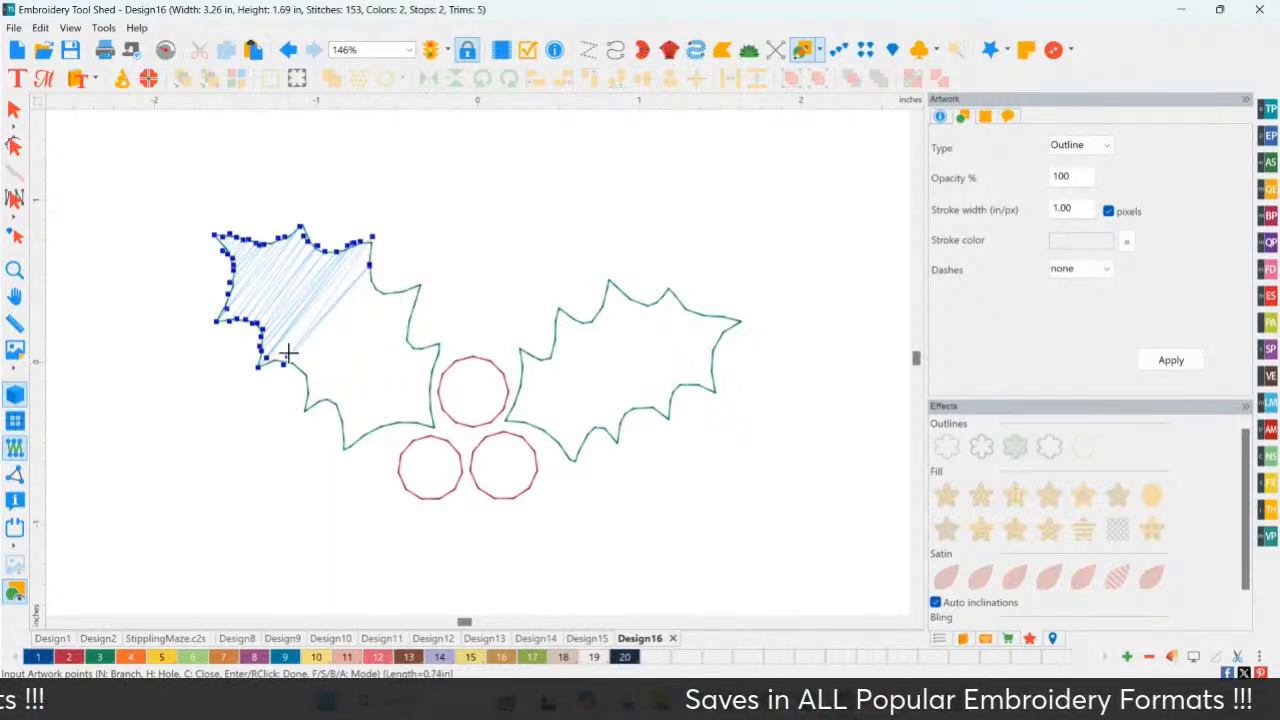
pyautogui.click(356, 278)
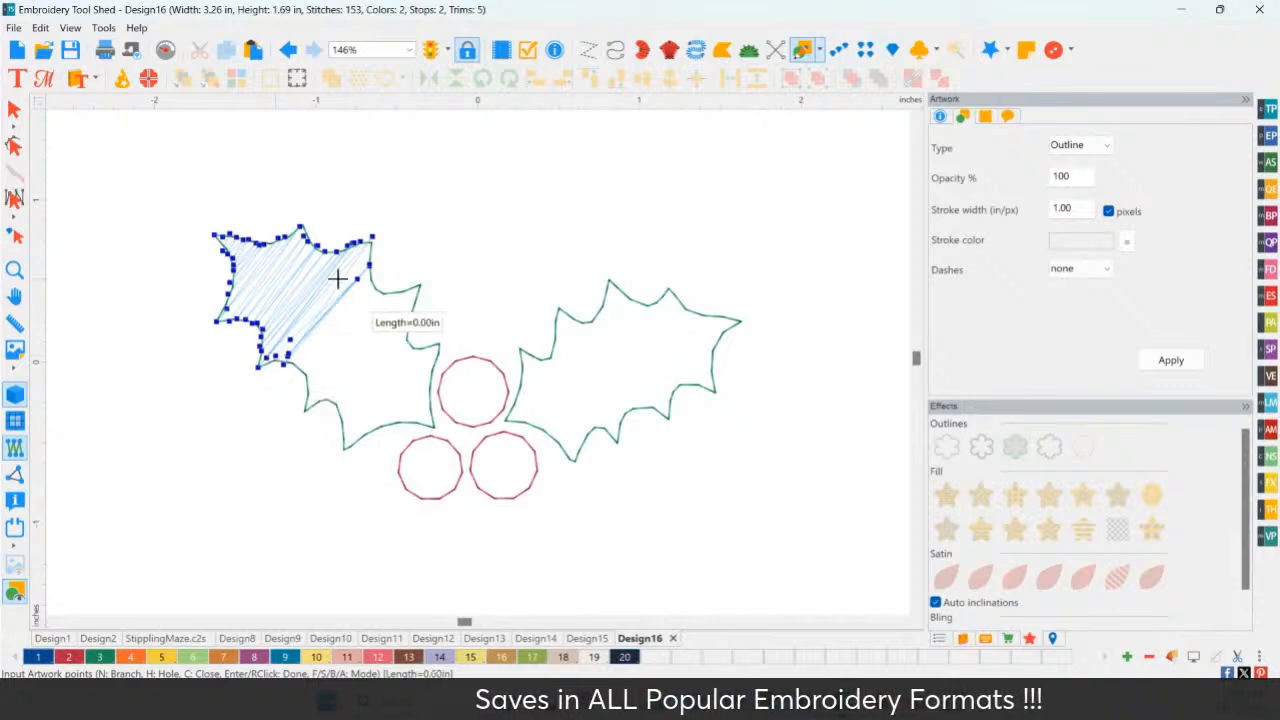
pyautogui.click(287, 361)
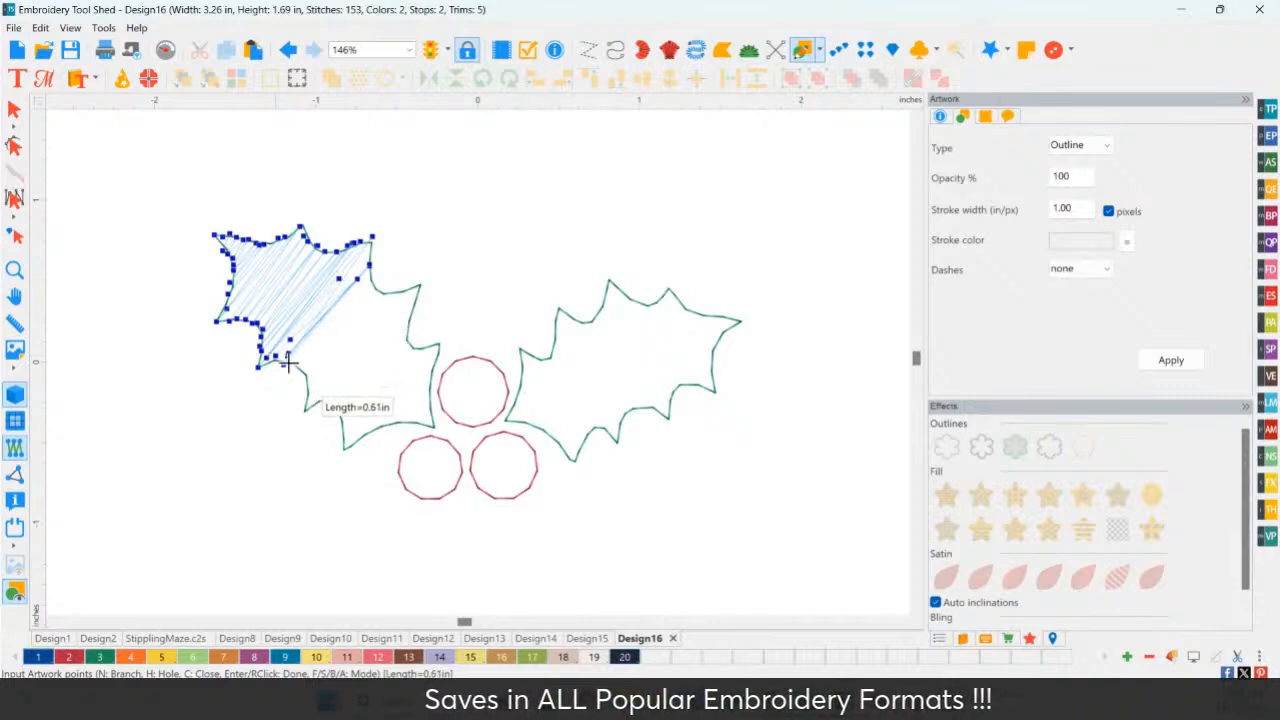
pyautogui.click(360, 281)
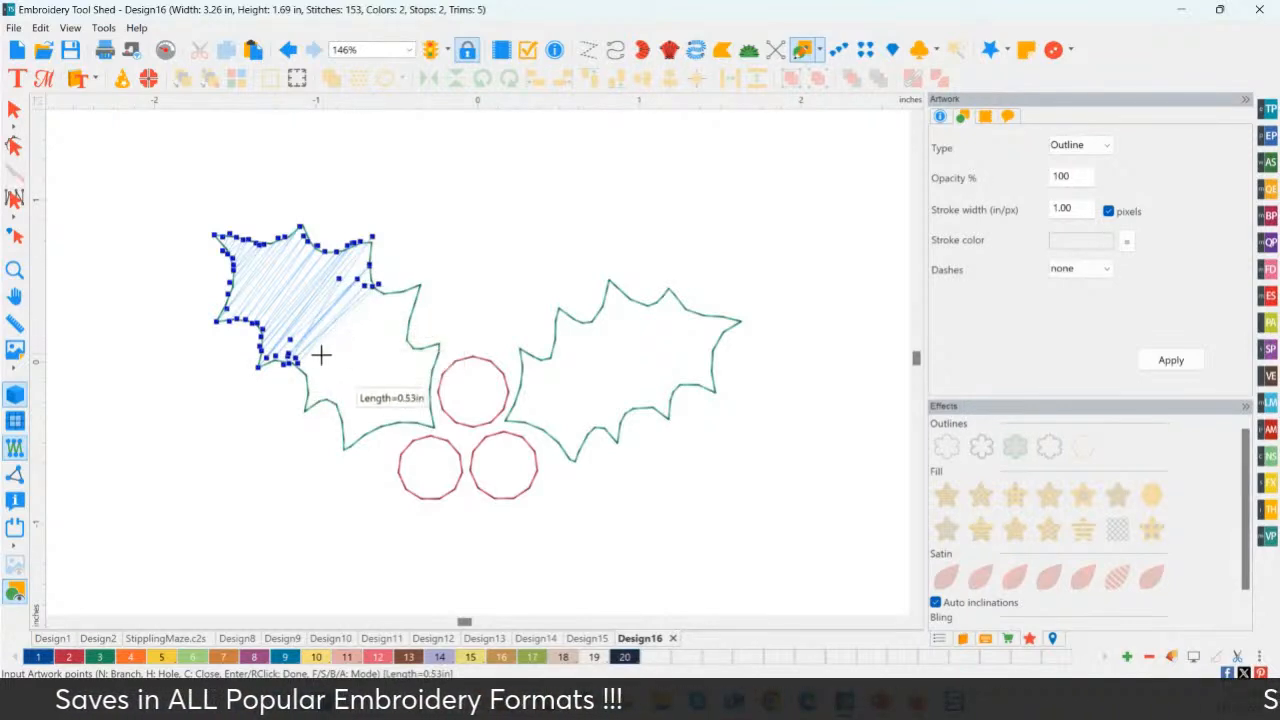
pyautogui.click(380, 286)
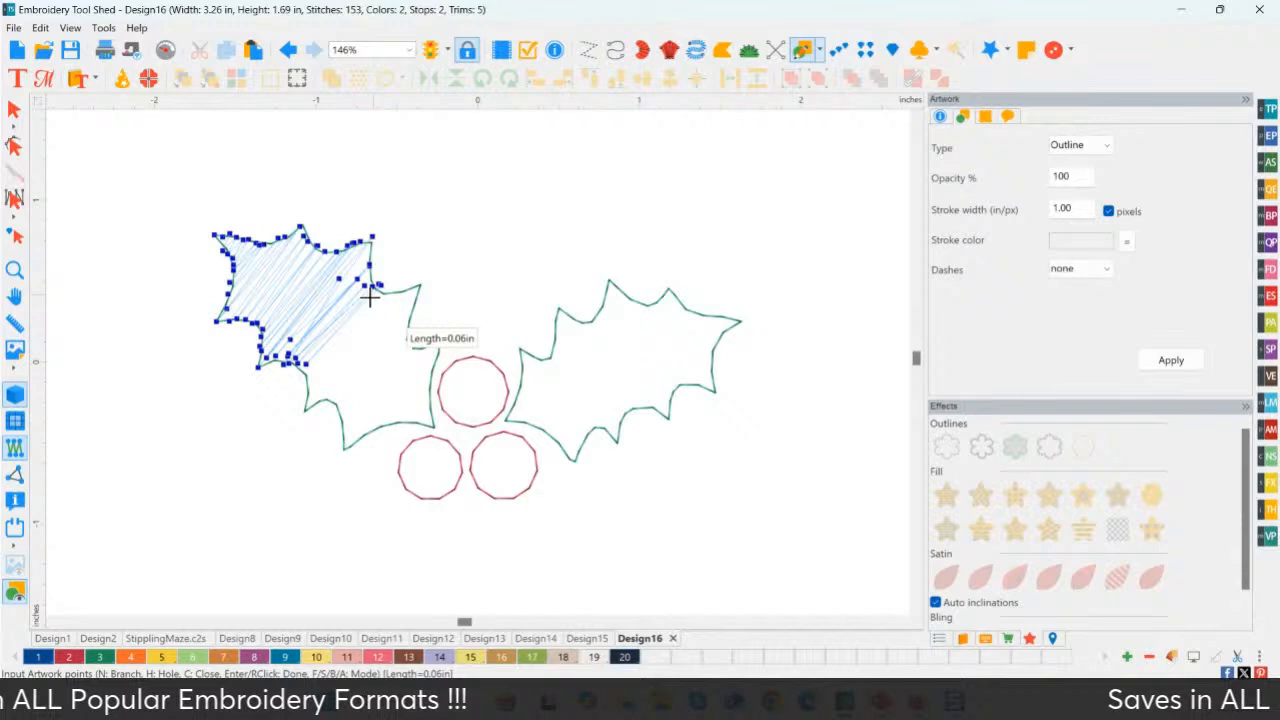
pyautogui.click(307, 375)
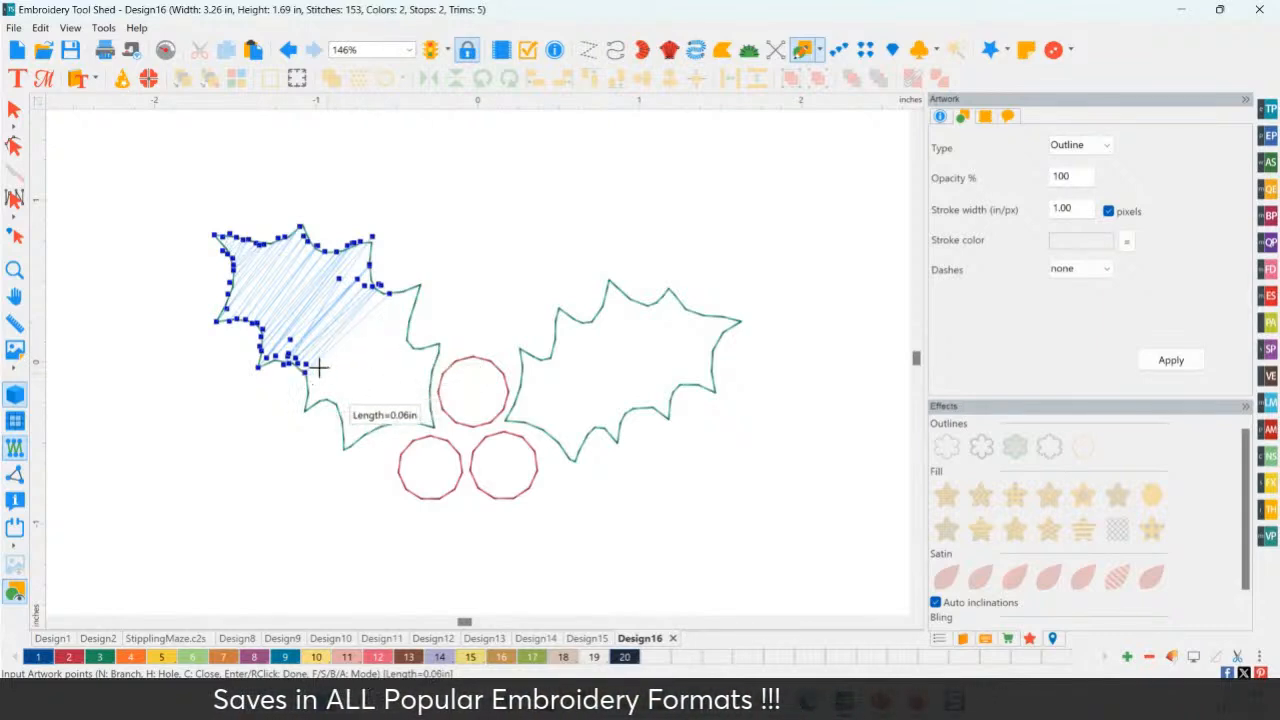
pyautogui.click(401, 291)
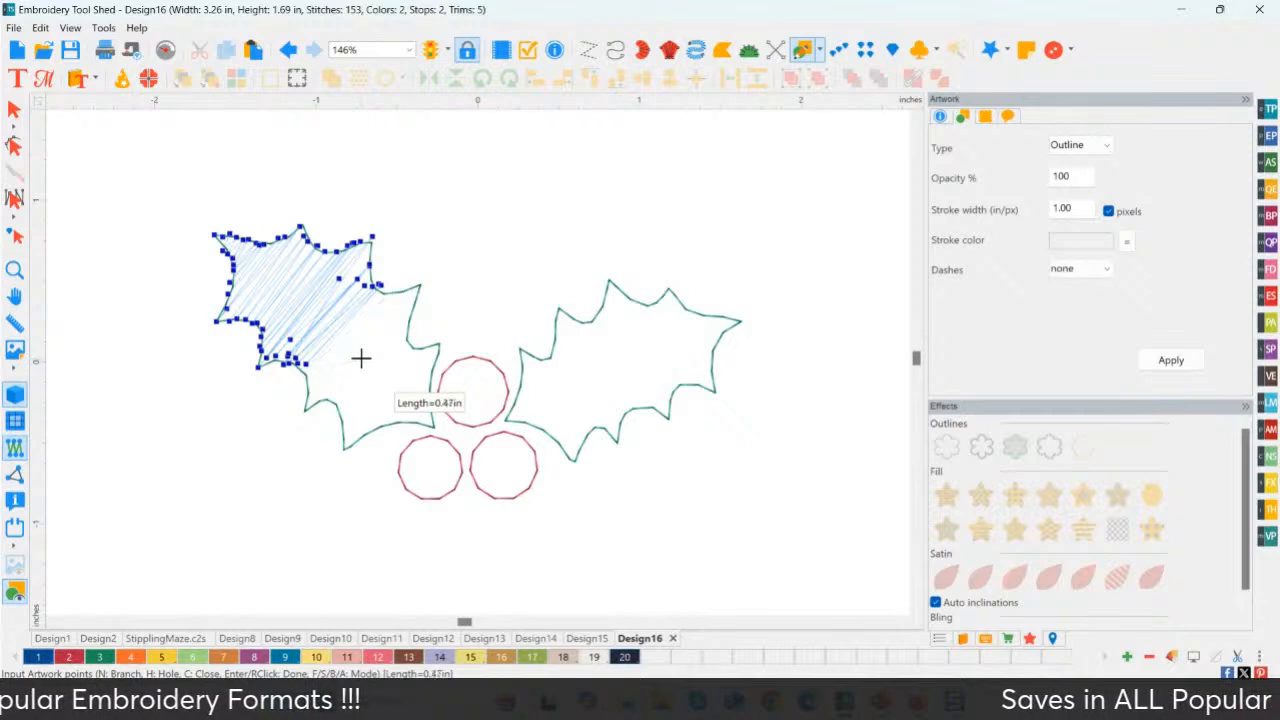
pyautogui.click(302, 369)
pyautogui.click(304, 370)
pyautogui.click(366, 309)
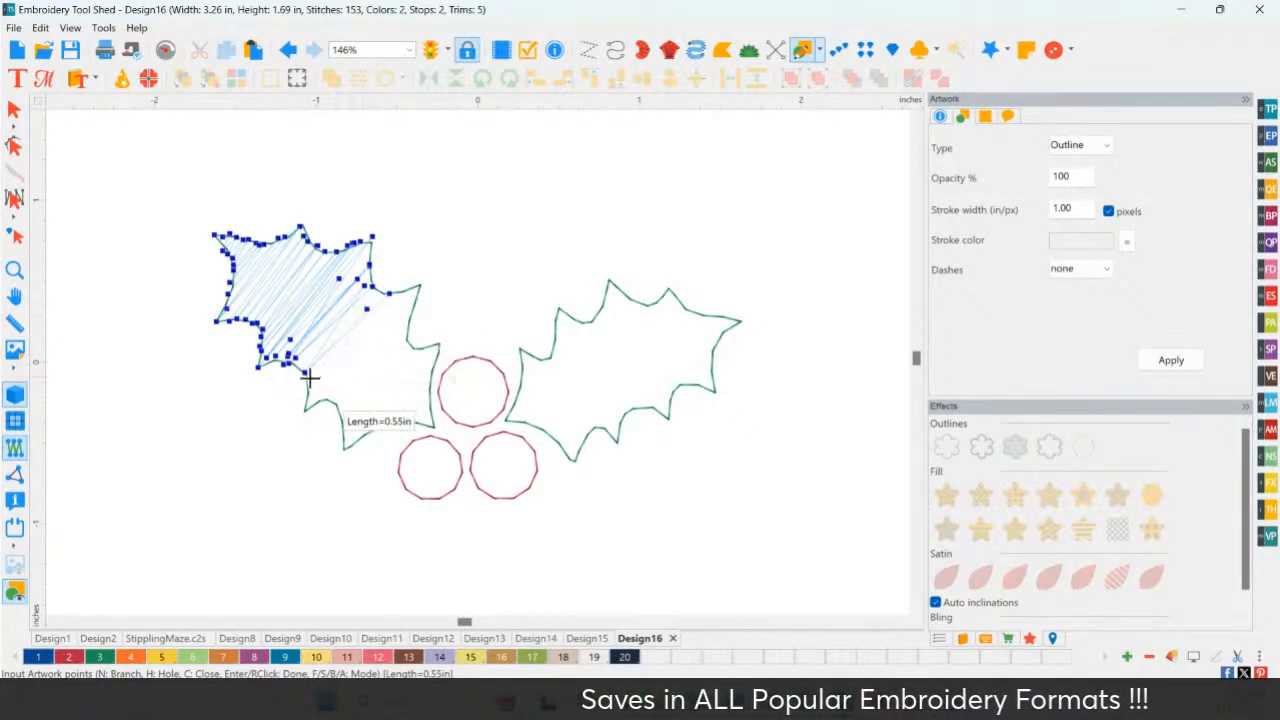
pyautogui.click(305, 373)
pyautogui.click(402, 293)
pyautogui.click(407, 286)
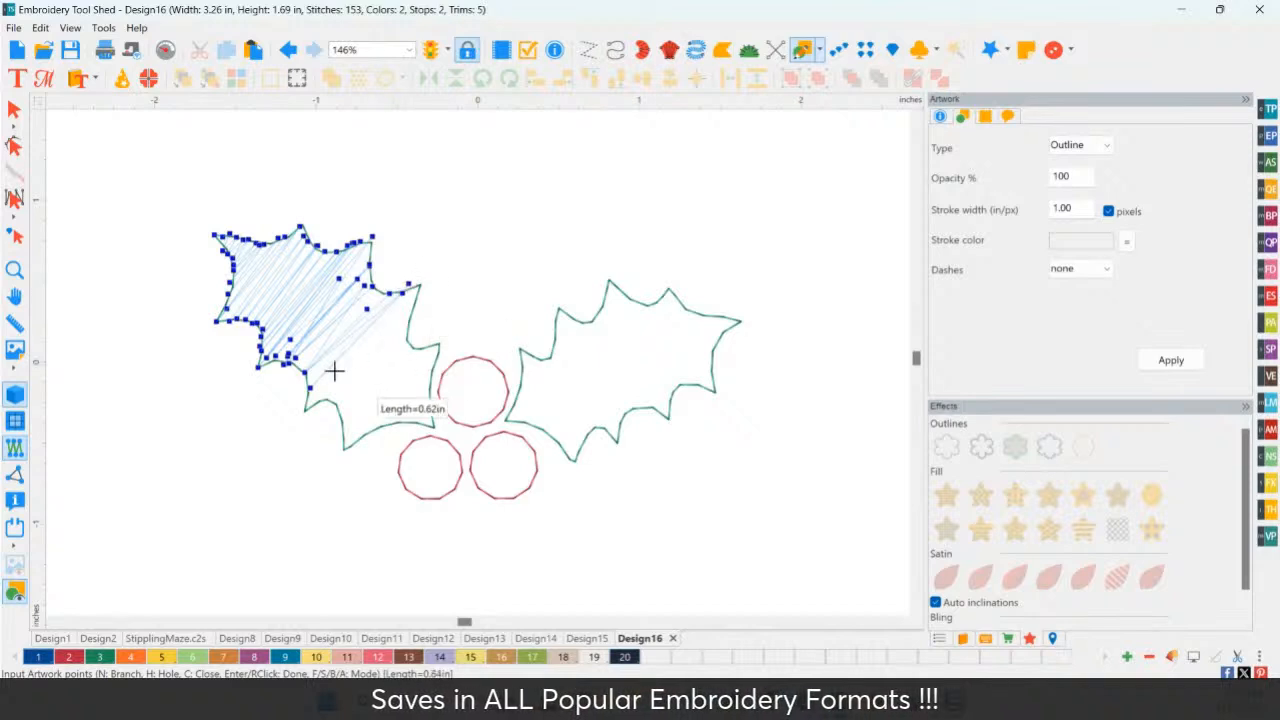
pyautogui.click(405, 297)
pyautogui.click(314, 405)
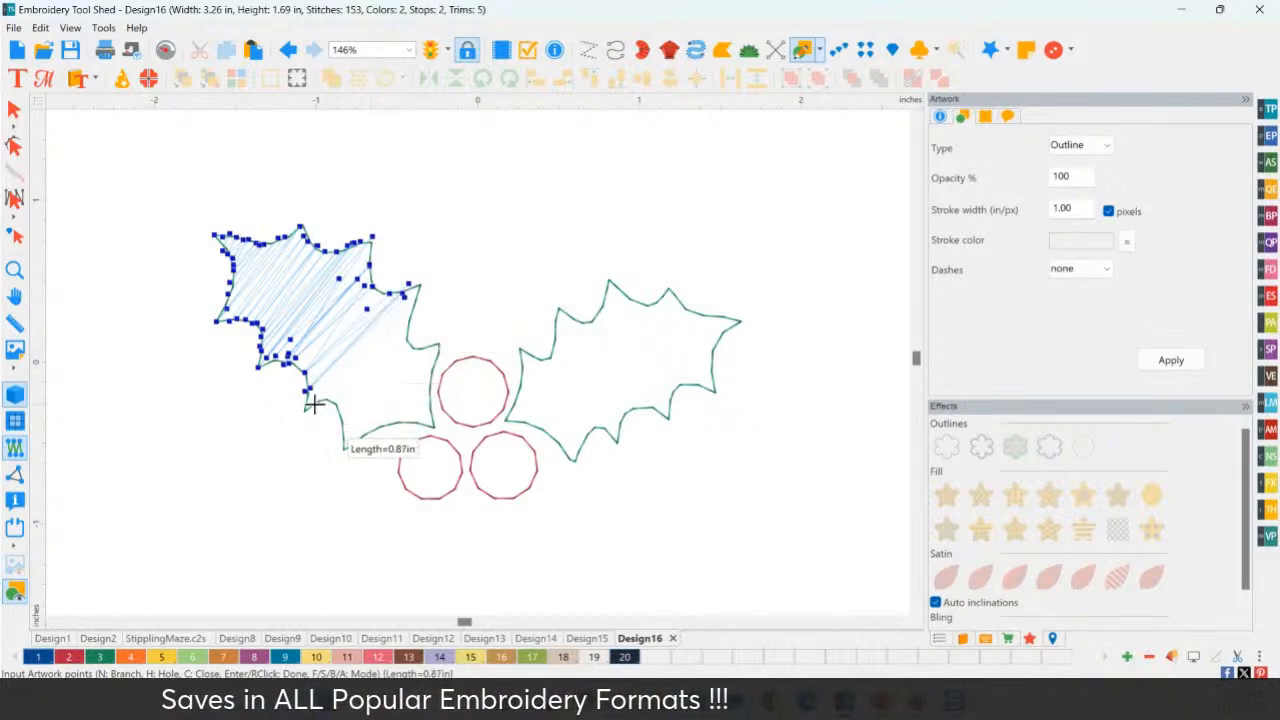
pyautogui.click(415, 304)
pyautogui.click(327, 406)
pyautogui.click(406, 332)
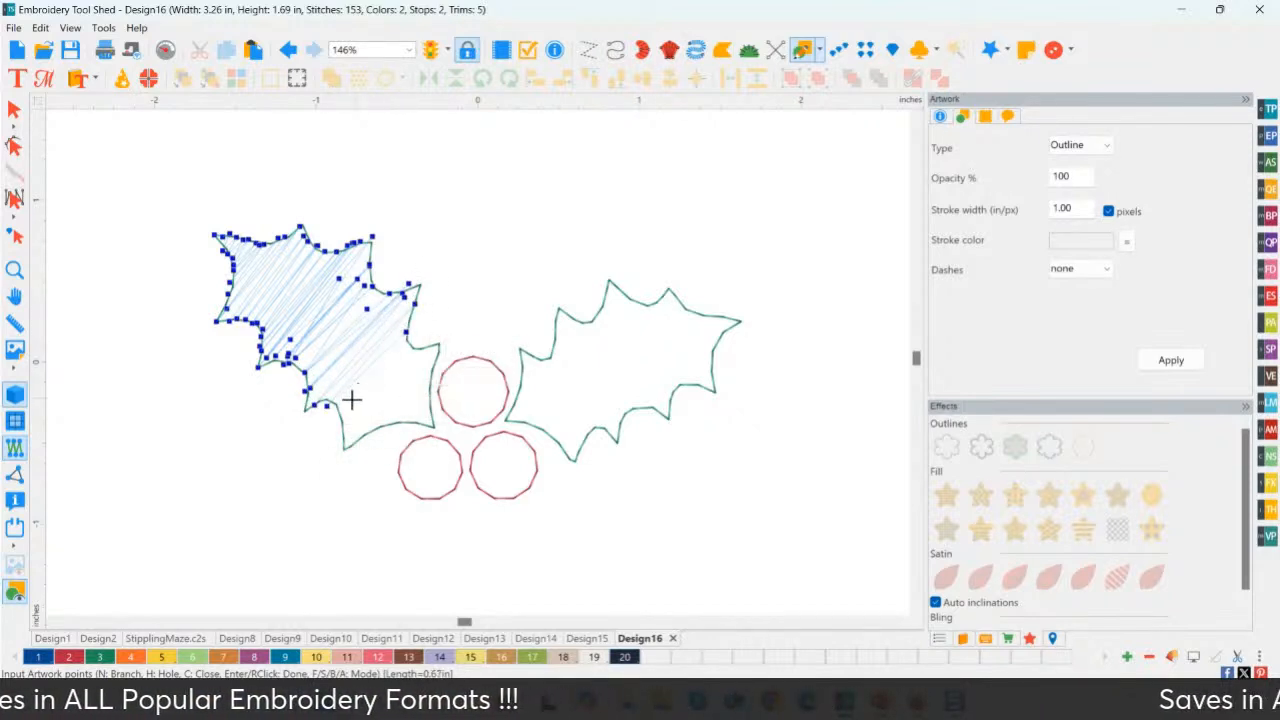
pyautogui.click(338, 408)
pyautogui.click(413, 341)
pyautogui.click(336, 409)
pyautogui.click(415, 349)
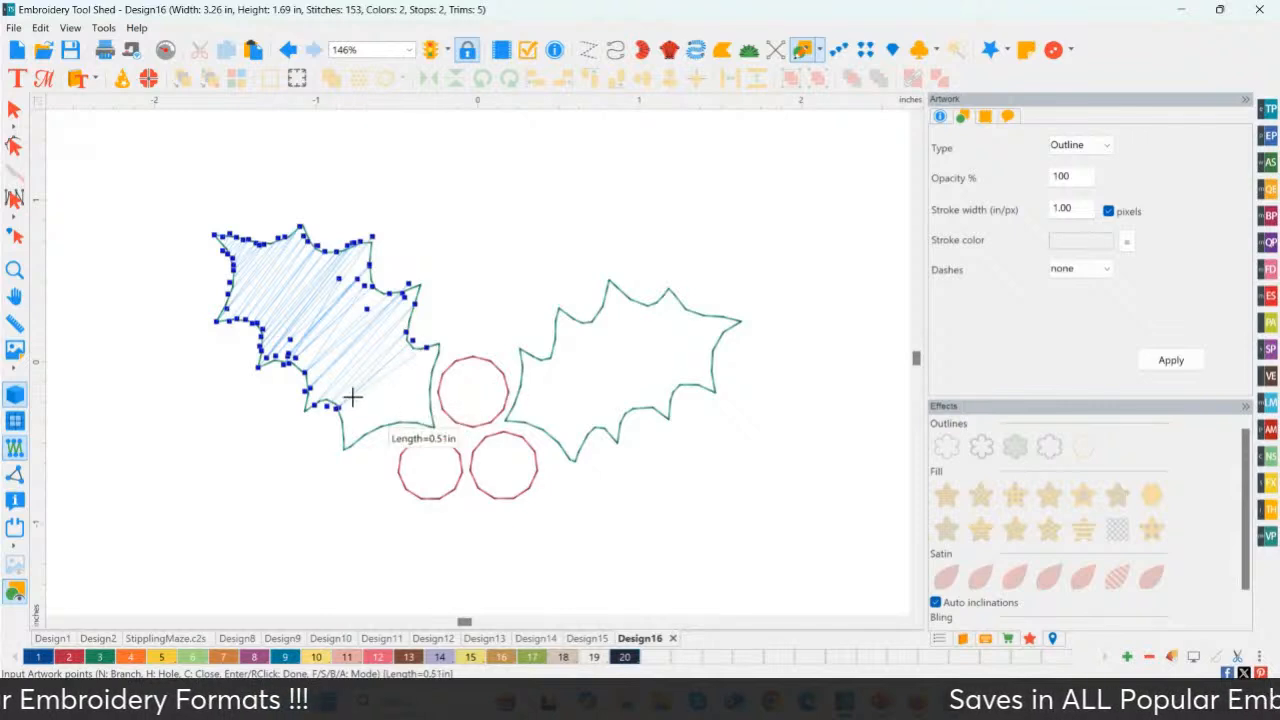
pyautogui.click(343, 415)
pyautogui.click(427, 348)
pyautogui.click(315, 437)
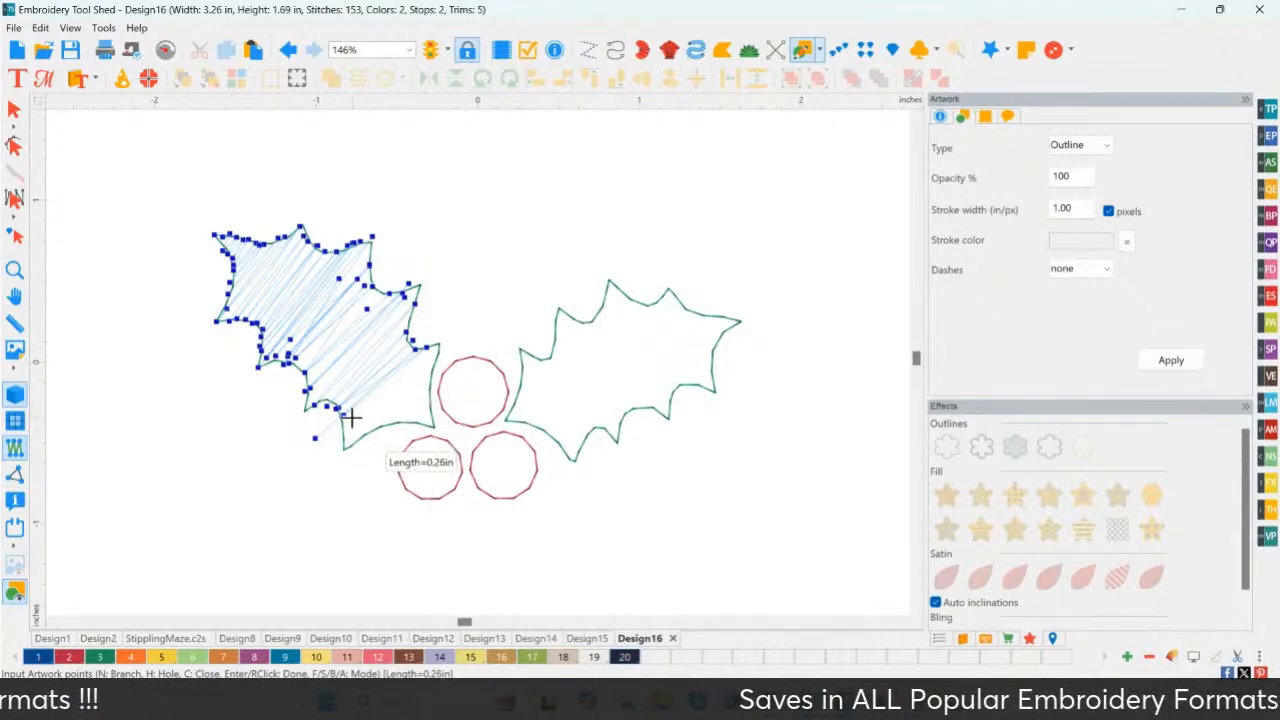
pyautogui.click(348, 428)
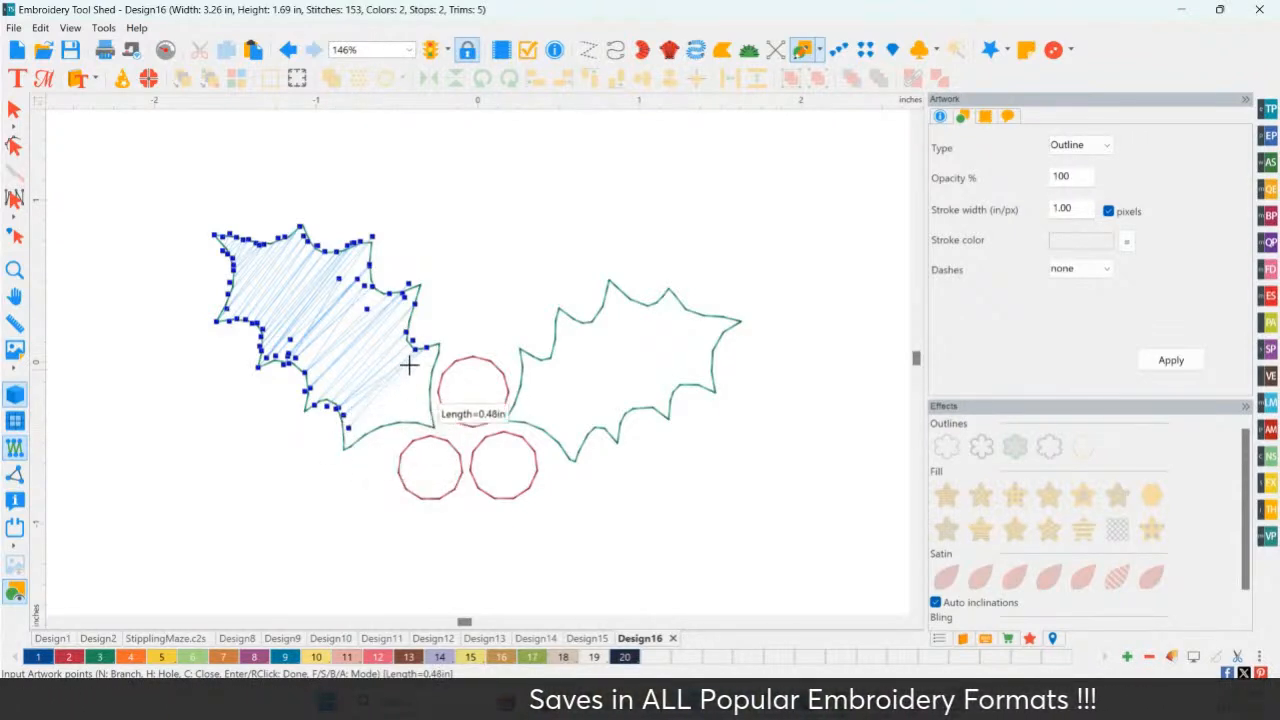
pyautogui.click(425, 349)
pyautogui.click(343, 443)
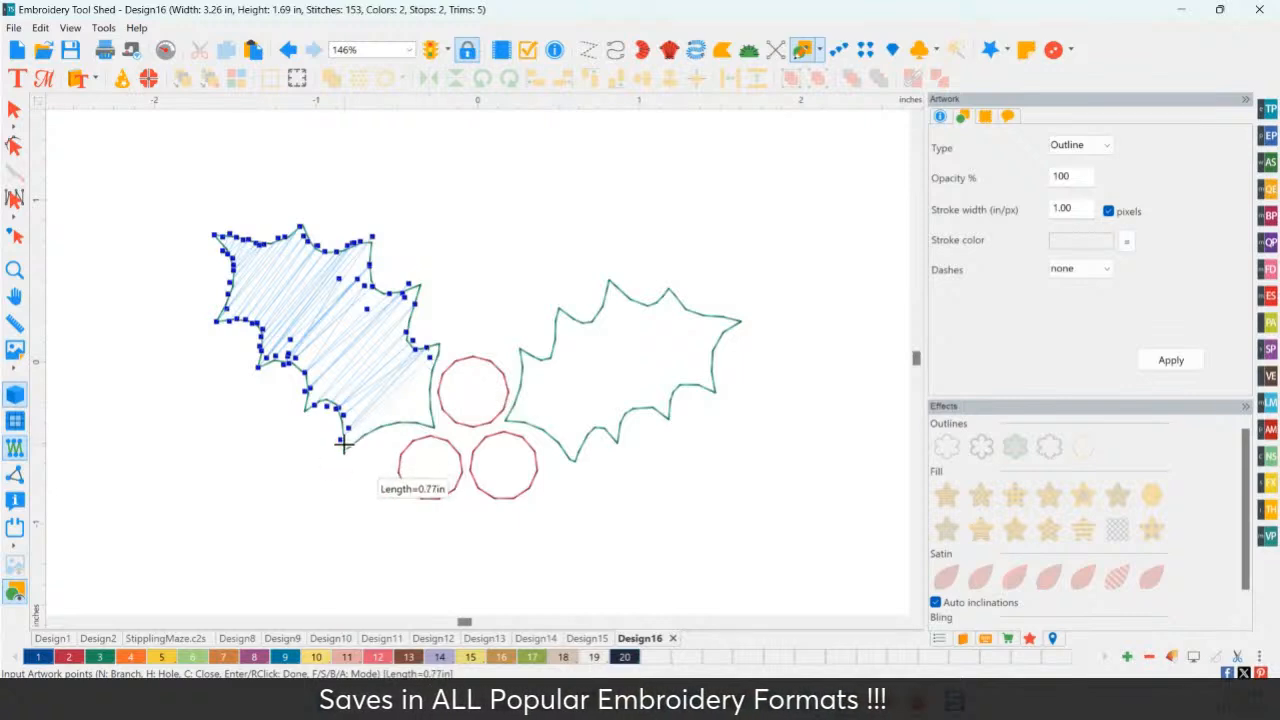
pyautogui.click(423, 374)
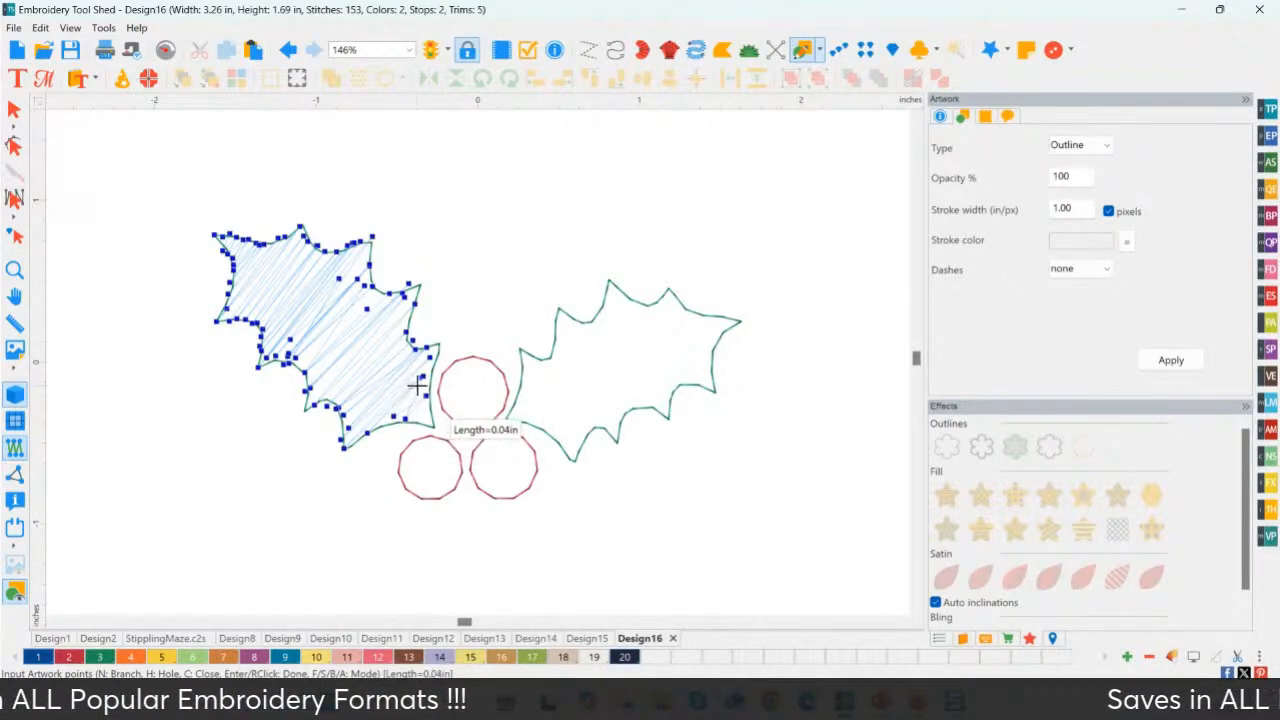
pyautogui.click(390, 420)
pyautogui.click(428, 399)
pyautogui.click(421, 422)
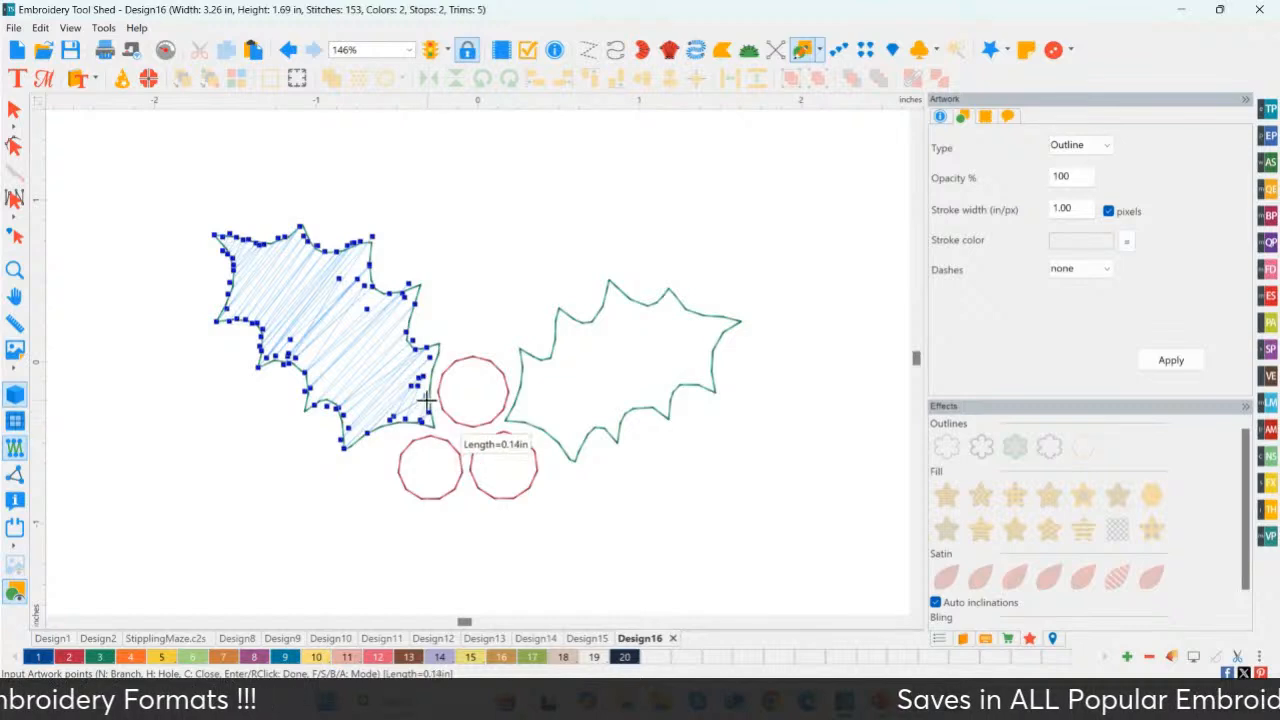
pyautogui.click(429, 411)
pyautogui.click(411, 418)
pyautogui.rightClick(411, 418)
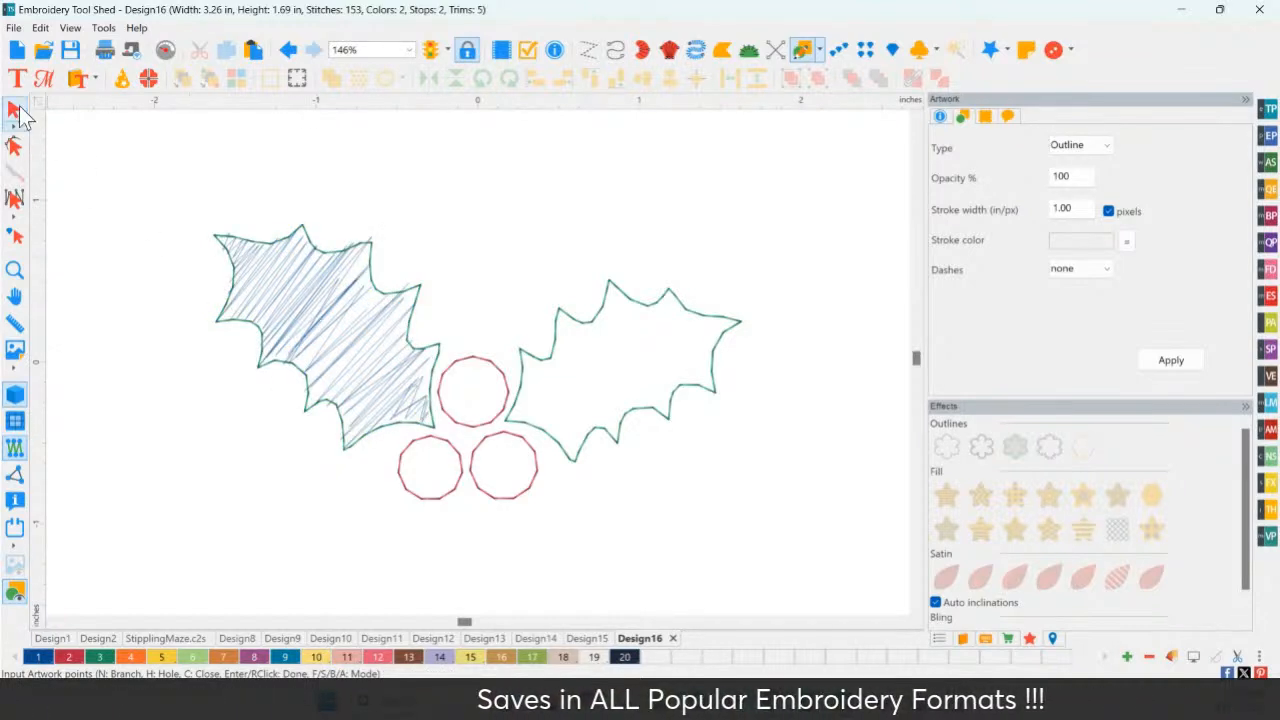
# - Convert the left leaf's scribble artwork to Run and recolor it with the Christmas Green 777 thread
pyautogui.click(331, 337)
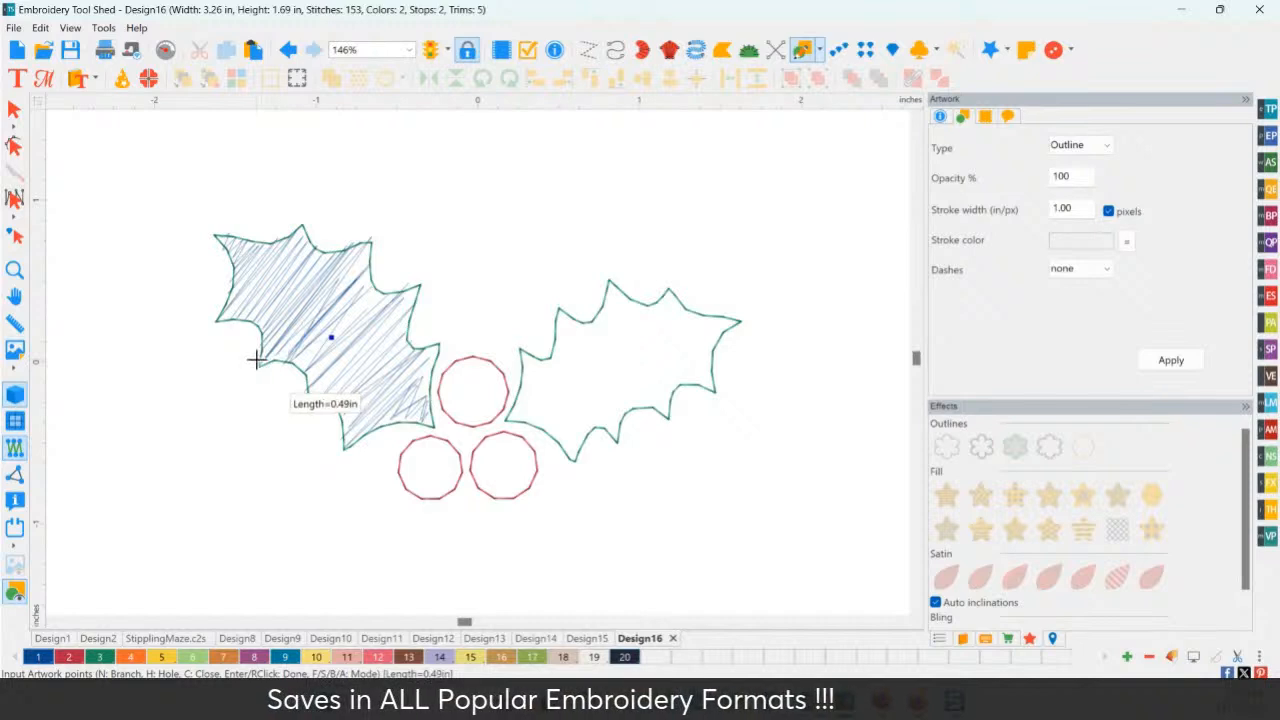
pyautogui.rightClick(253, 359)
pyautogui.click(14, 110)
pyautogui.click(320, 325)
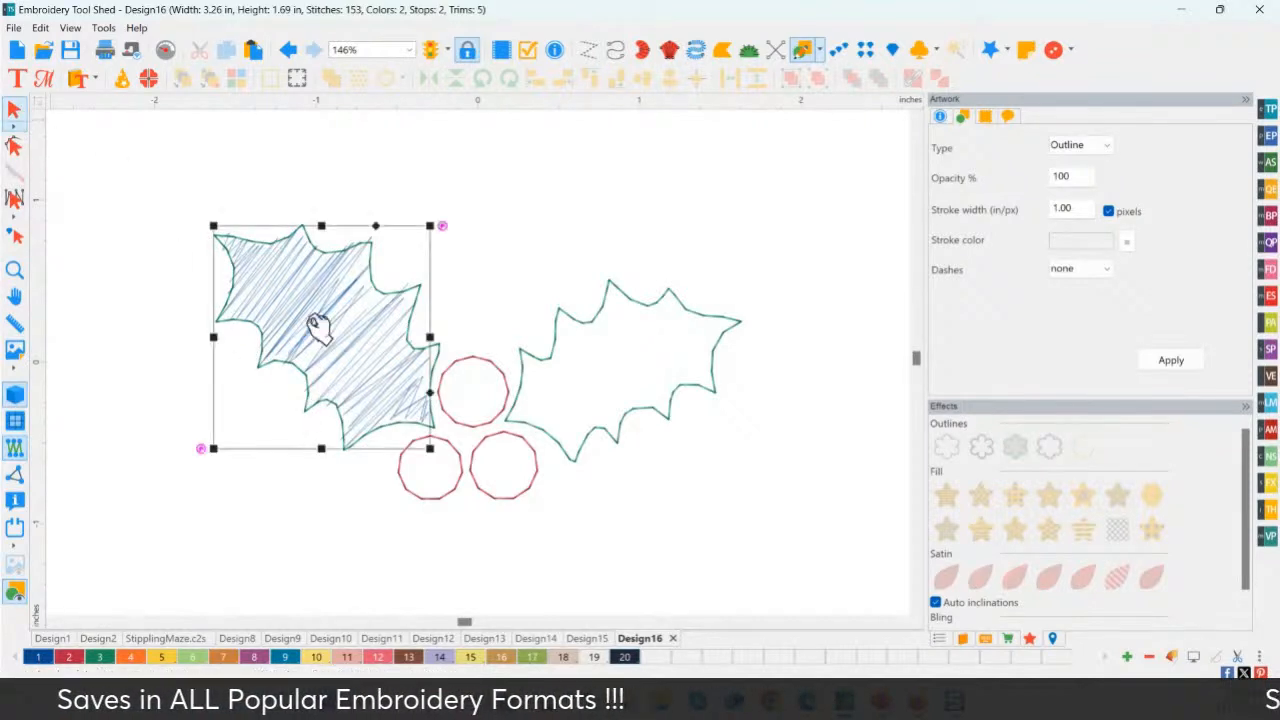
pyautogui.click(939, 640)
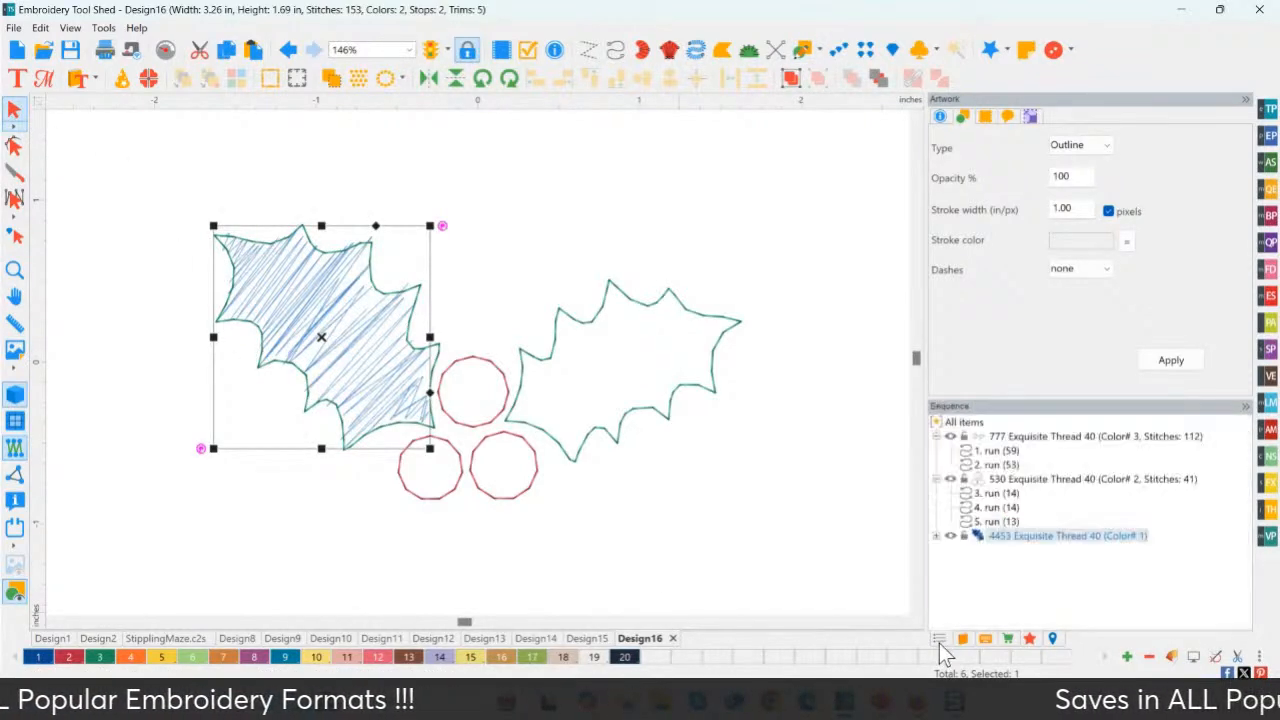
pyautogui.click(935, 535)
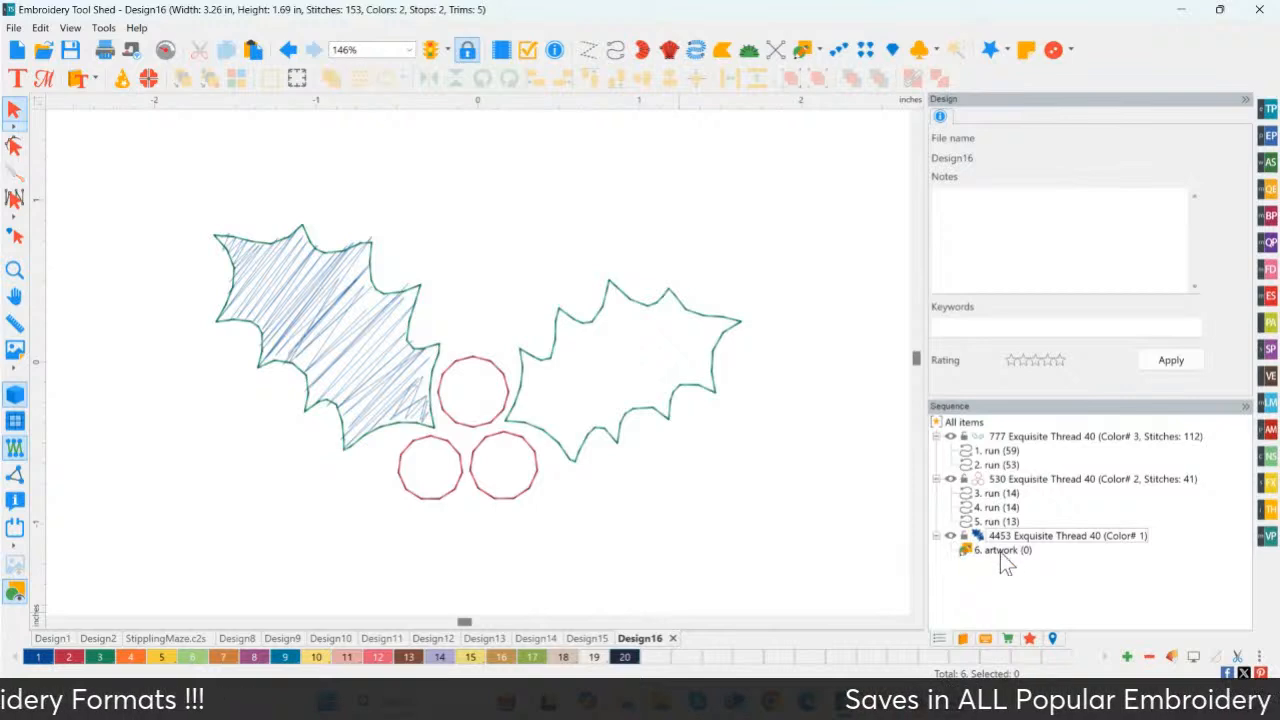
pyautogui.click(1000, 551)
pyautogui.rightClick(302, 300)
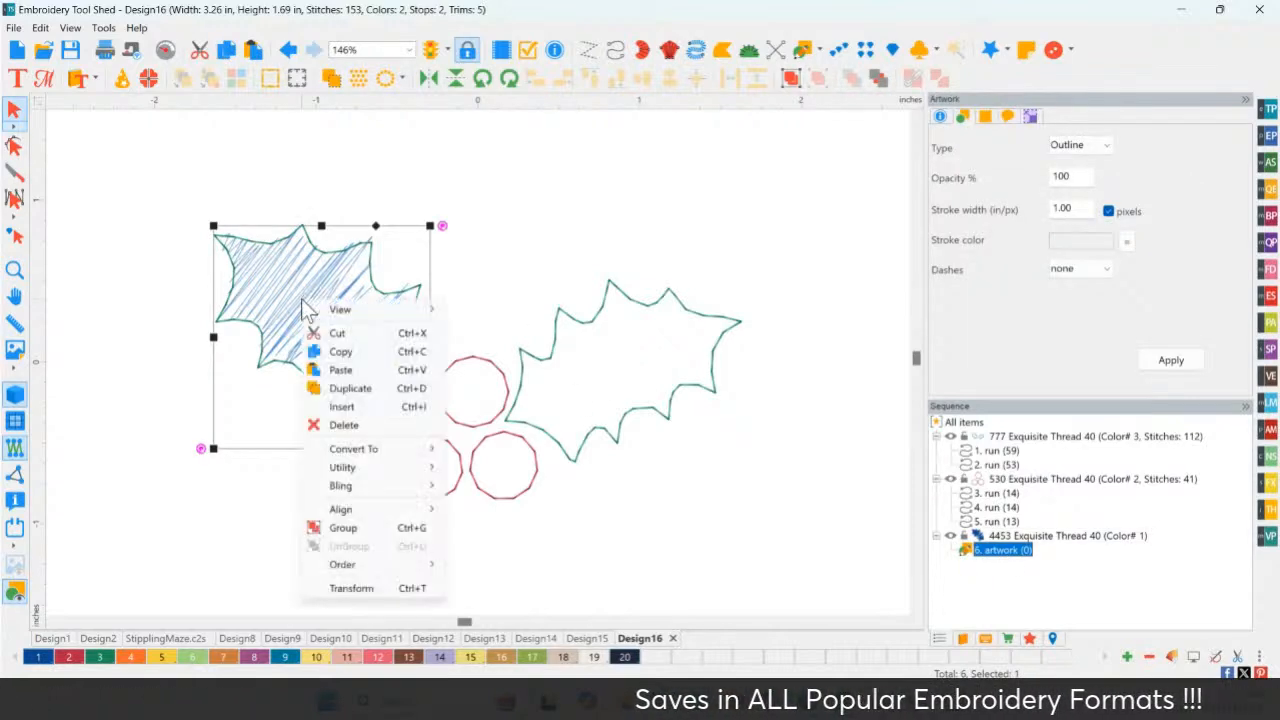
pyautogui.click(471, 449)
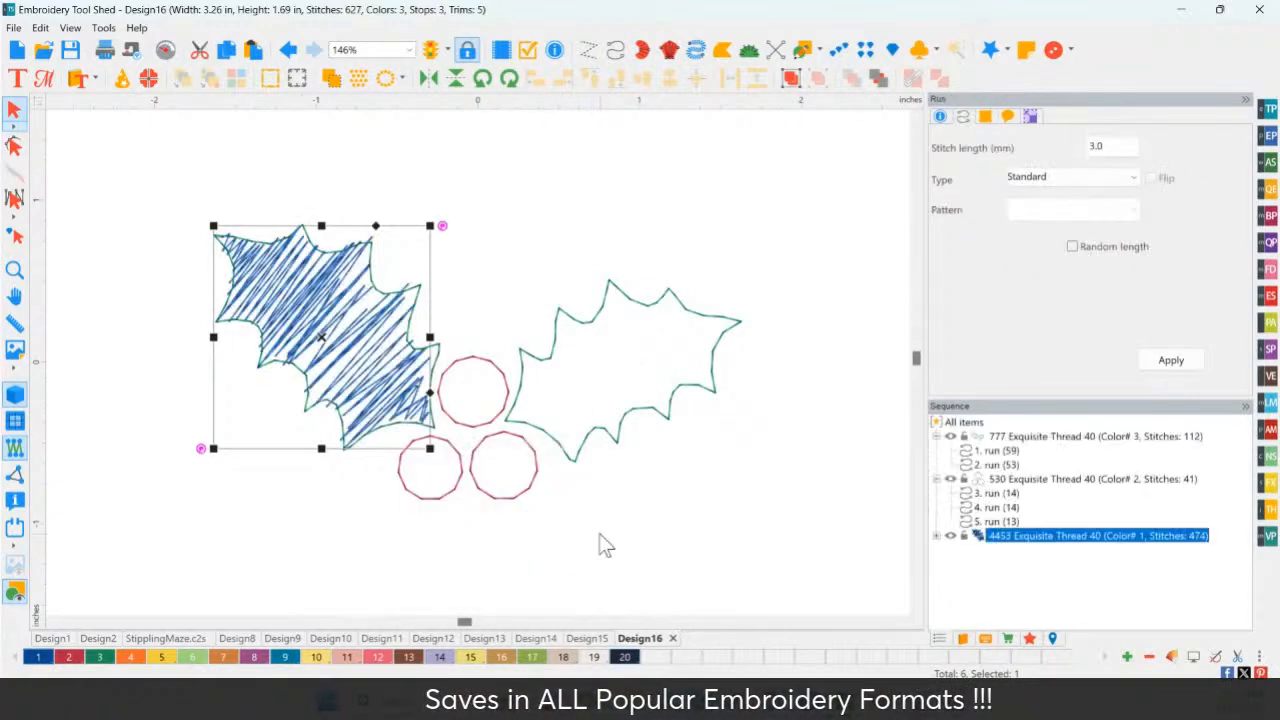
pyautogui.click(355, 372)
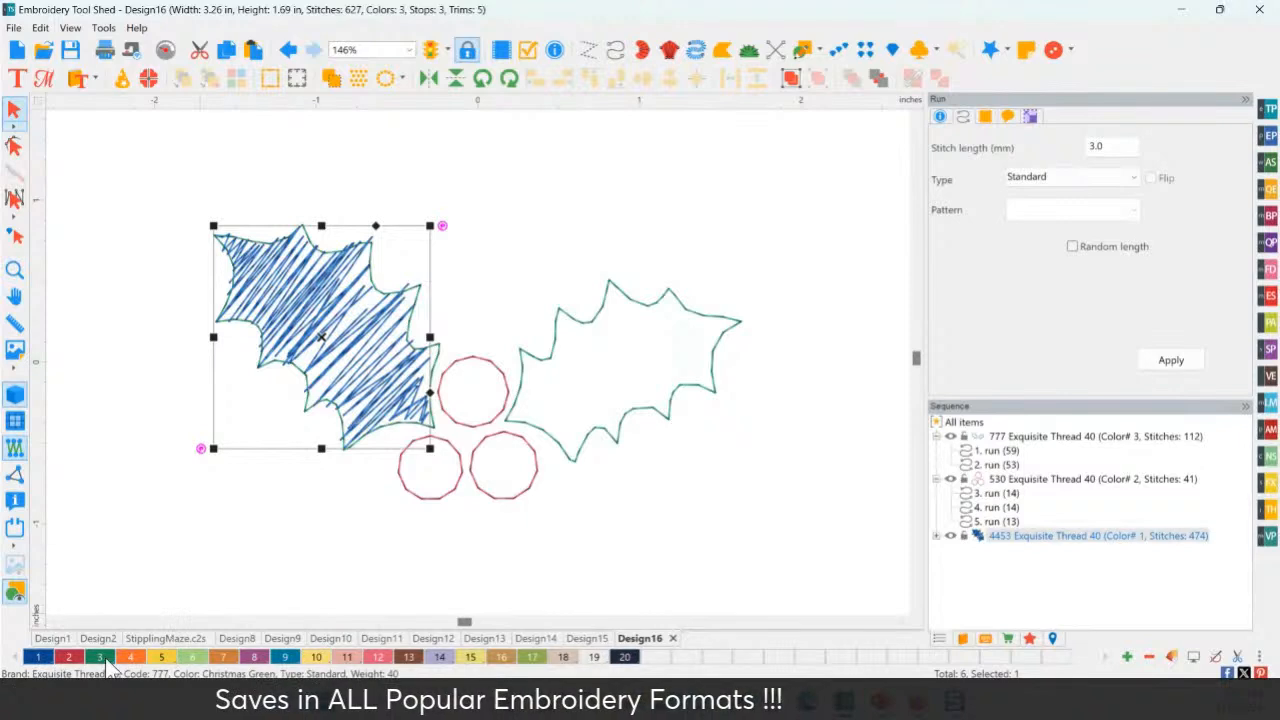
pyautogui.click(237, 534)
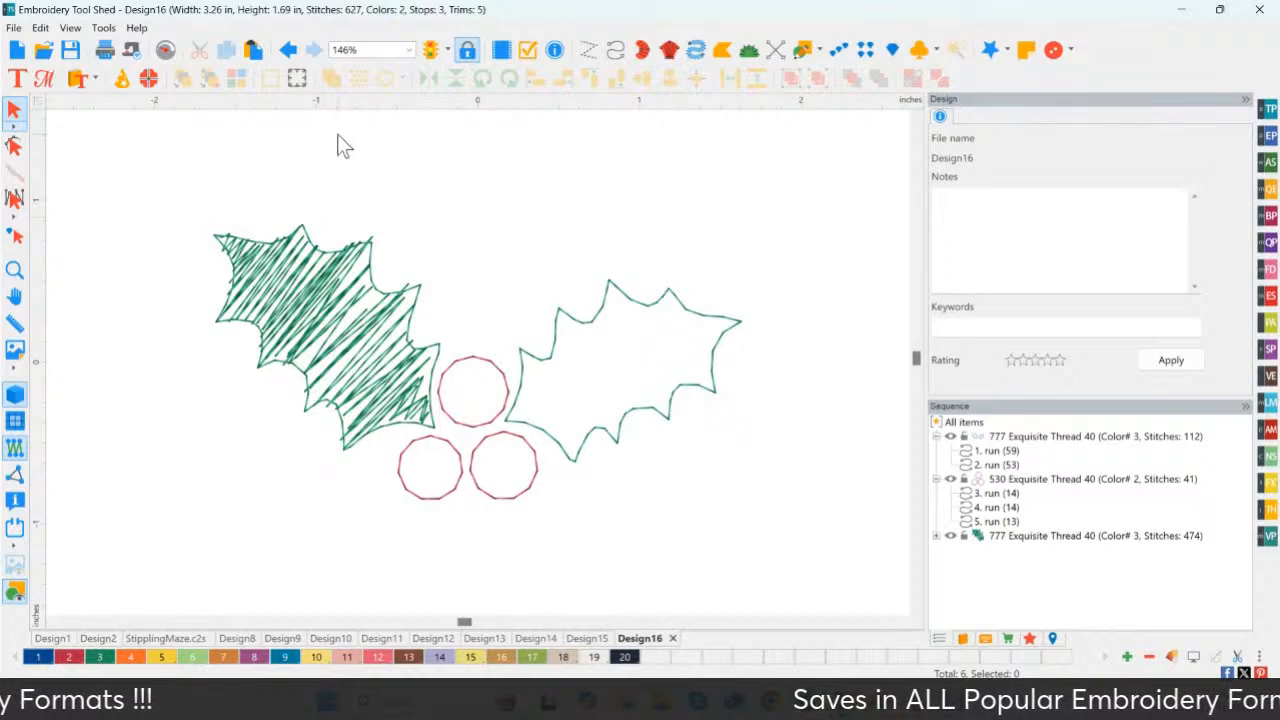
# - Examine the outline input mode choices in the general digitizing options with the artwork Pen tool active, and close the options without changes
pyautogui.click(818, 50)
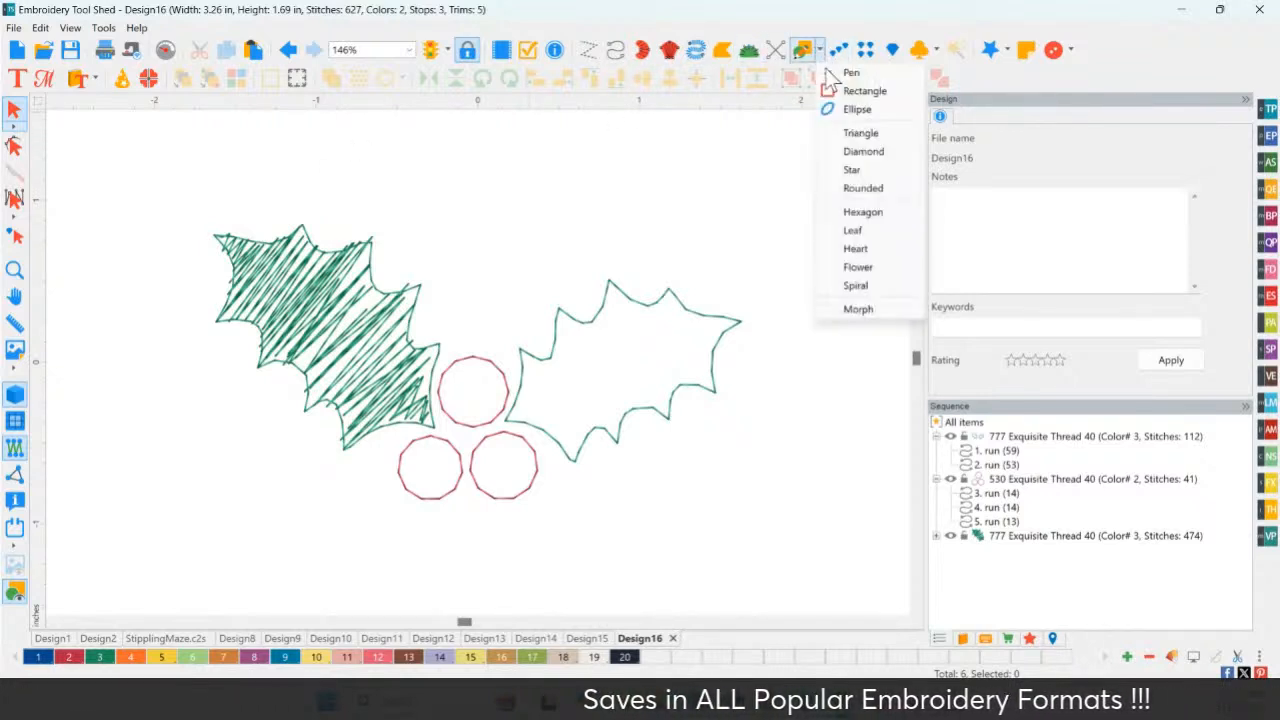
pyautogui.click(831, 76)
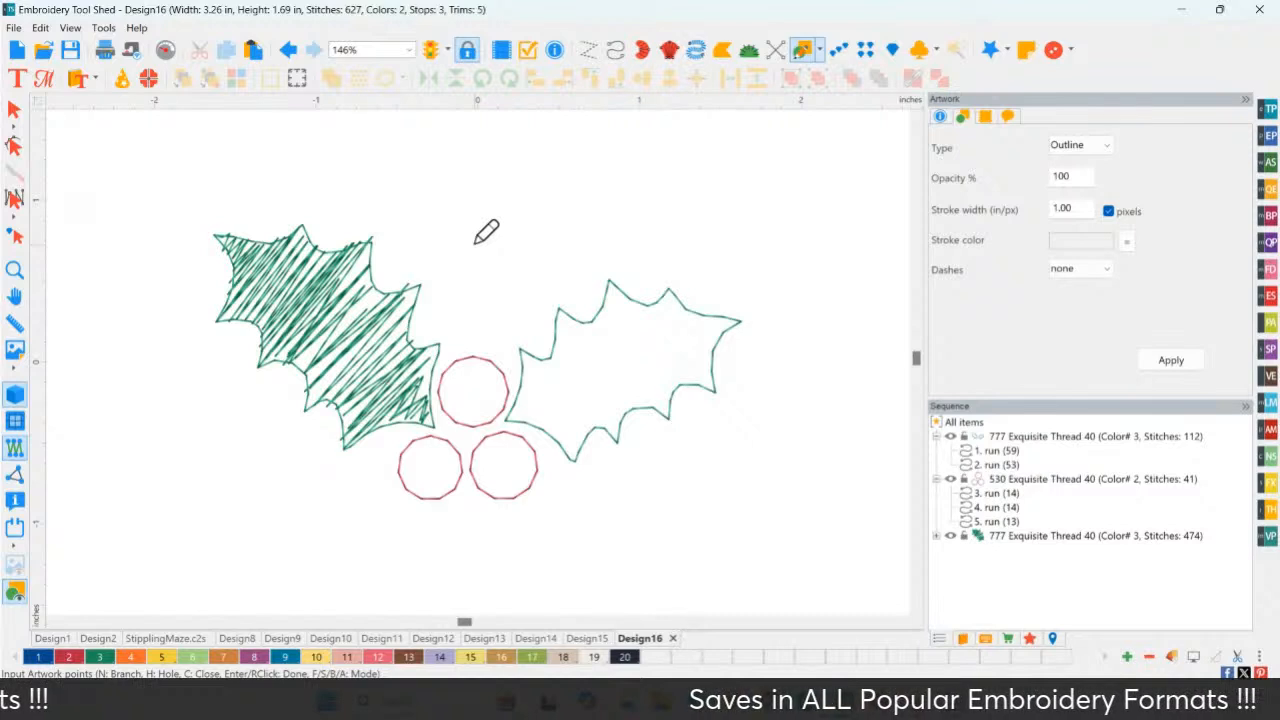
pyautogui.click(104, 27)
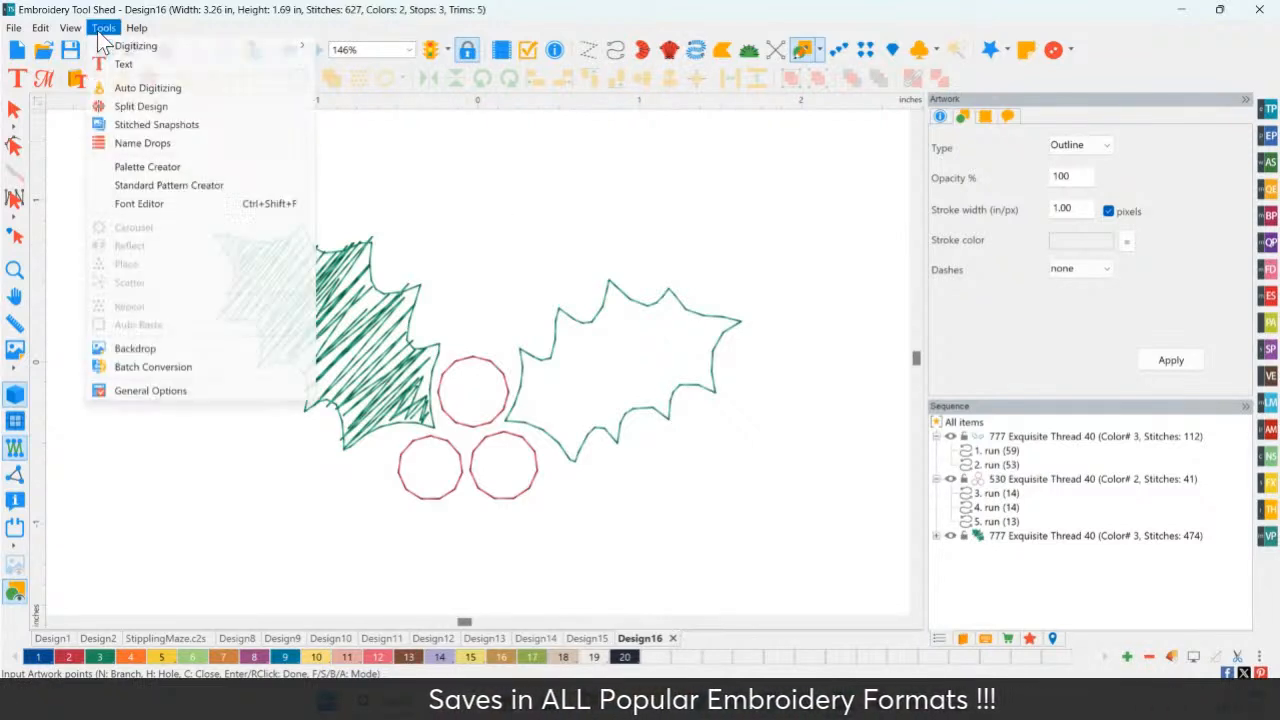
pyautogui.click(184, 393)
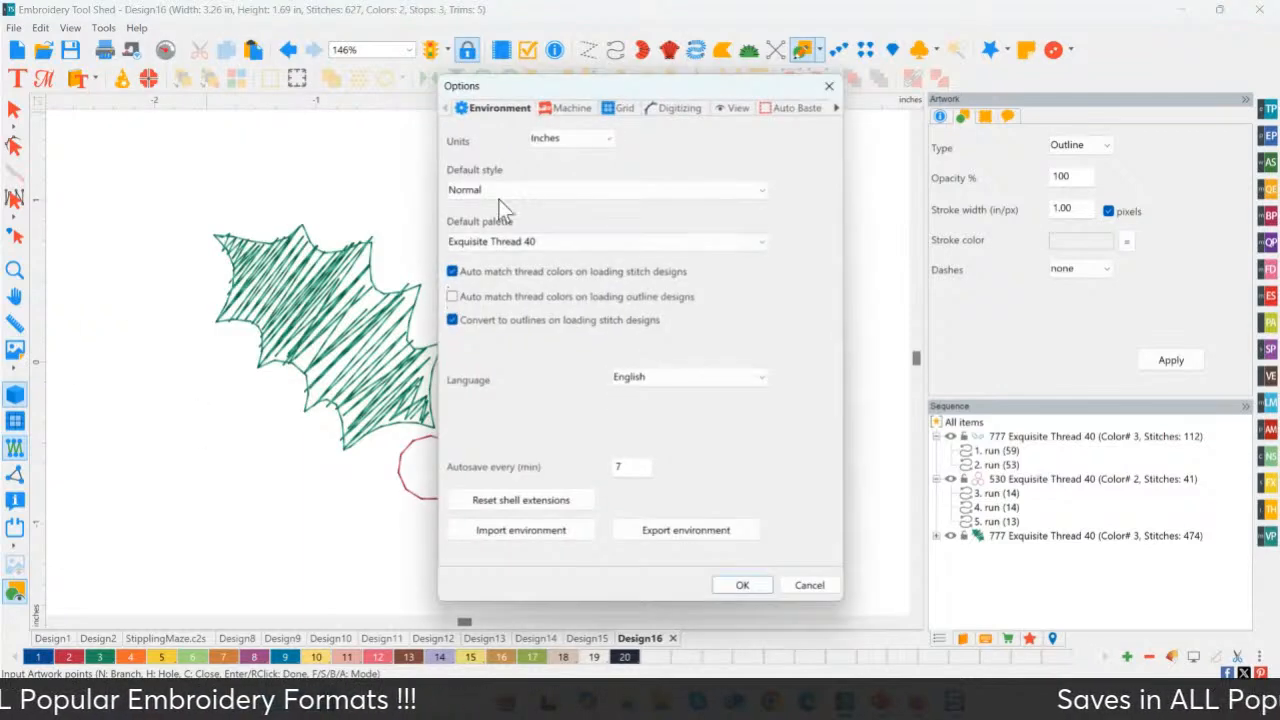
pyautogui.click(673, 110)
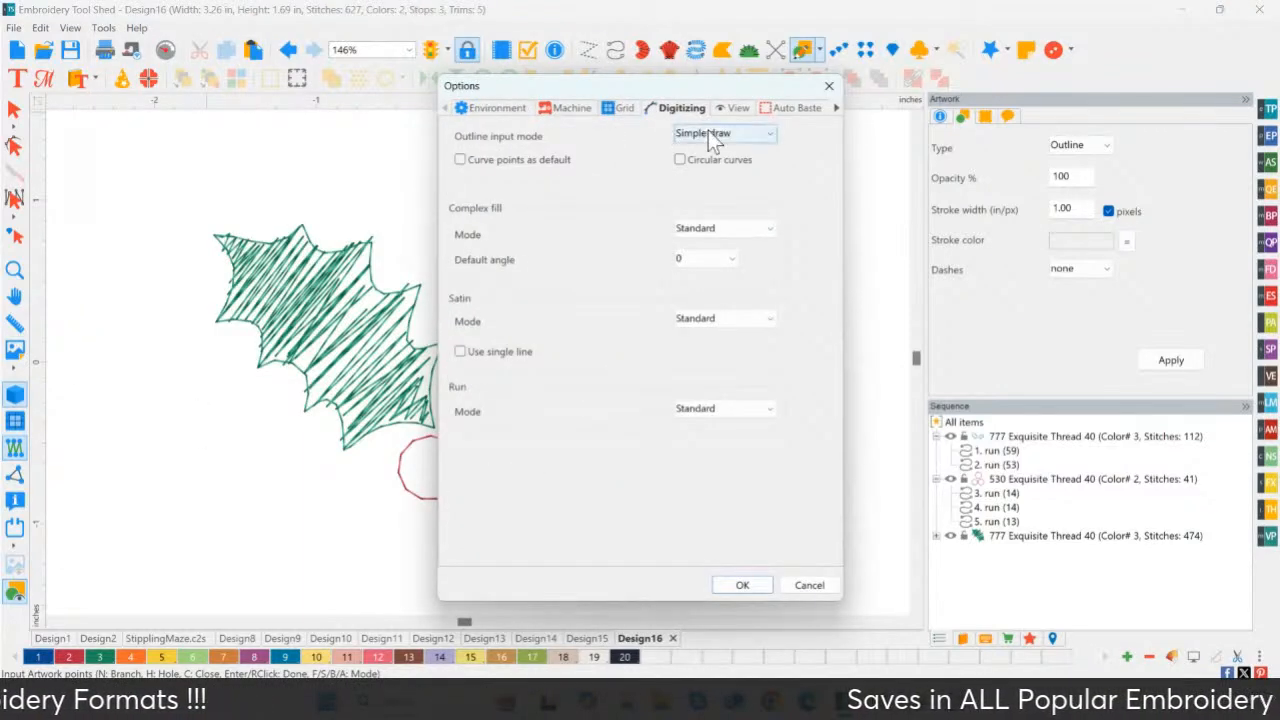
pyautogui.click(708, 133)
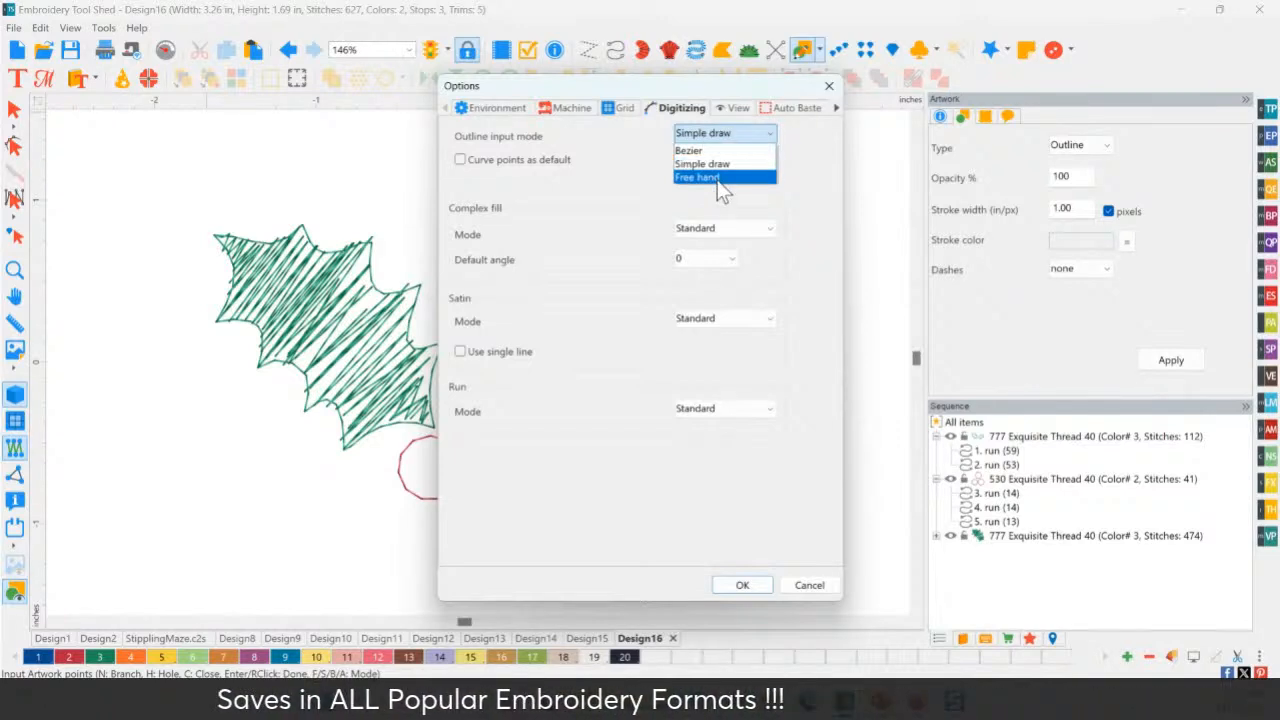
pyautogui.click(824, 587)
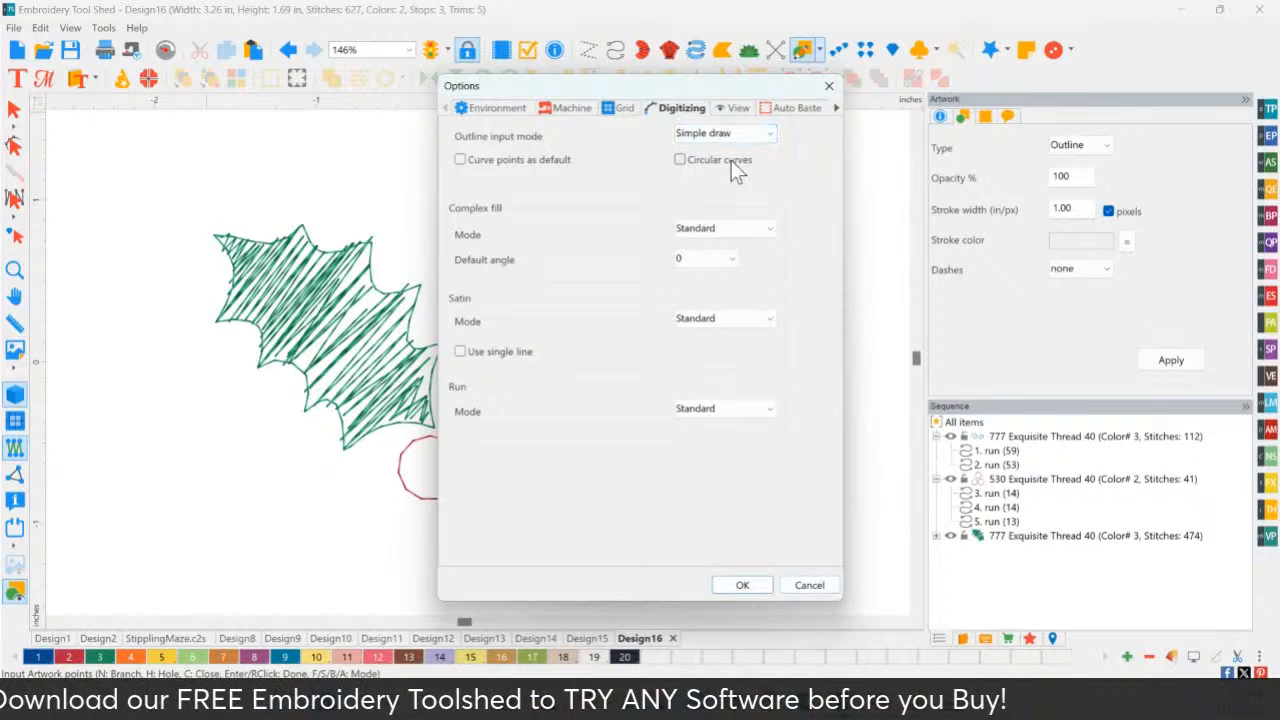
pyautogui.click(808, 585)
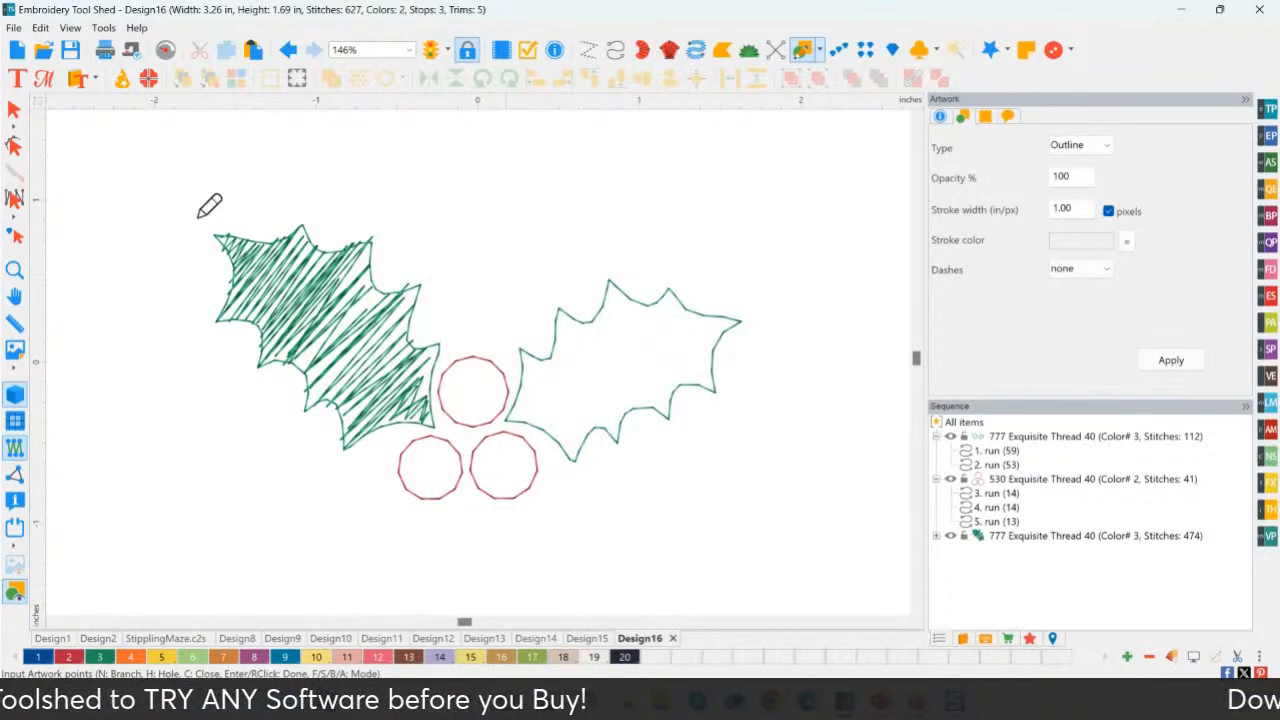
# - Select the whole holly design and rotate it counterclockwise by about a quarter turn
pyautogui.click(13, 118)
pyautogui.click(179, 181)
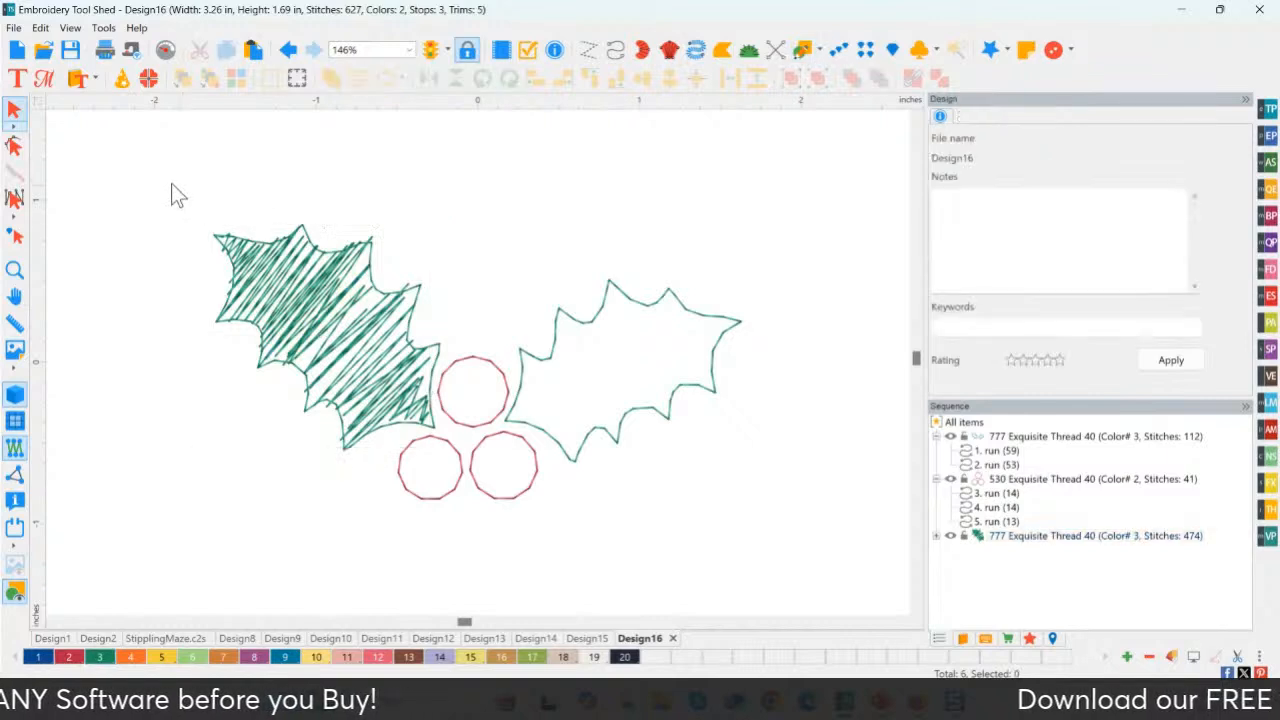
pyautogui.moveTo(177, 193); pyautogui.dragTo(728, 587)
pyautogui.moveTo(749, 222); pyautogui.dragTo(414, 183)
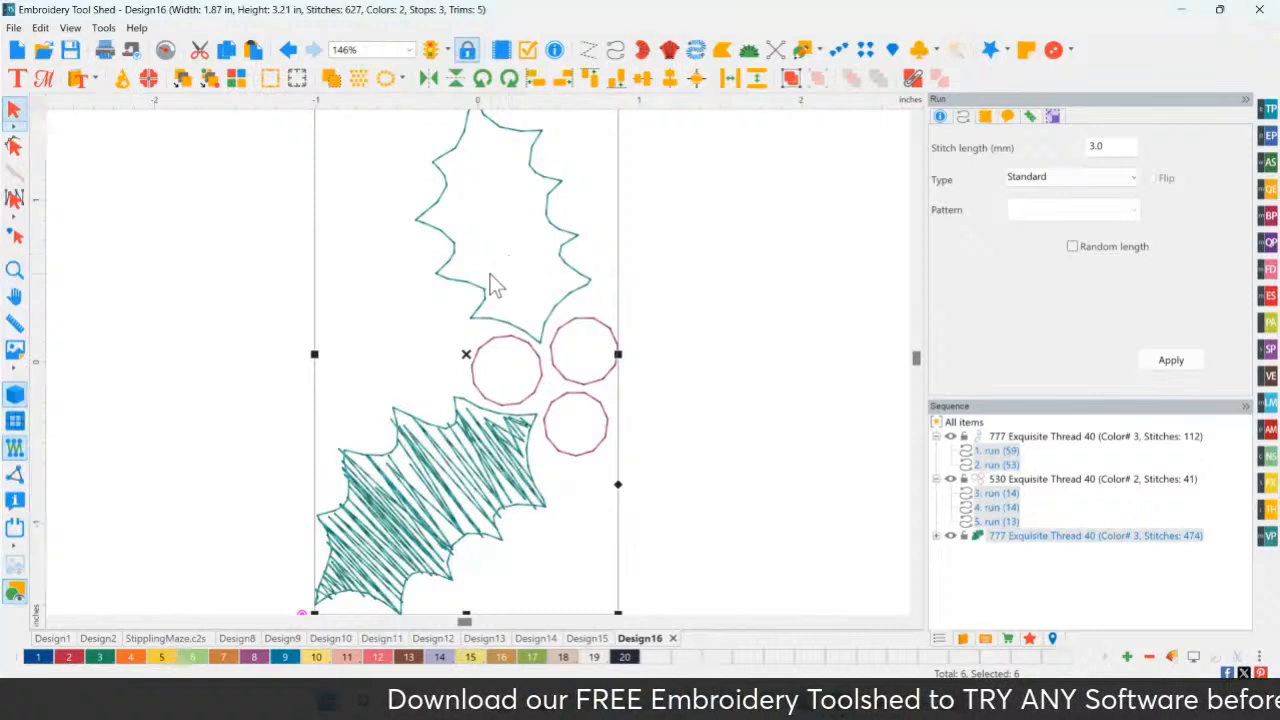
# - Scribble loosely across the empty upper leaf with the artwork Pen tool from tip to base, overshooting its outline, and finish the line
pyautogui.click(821, 52)
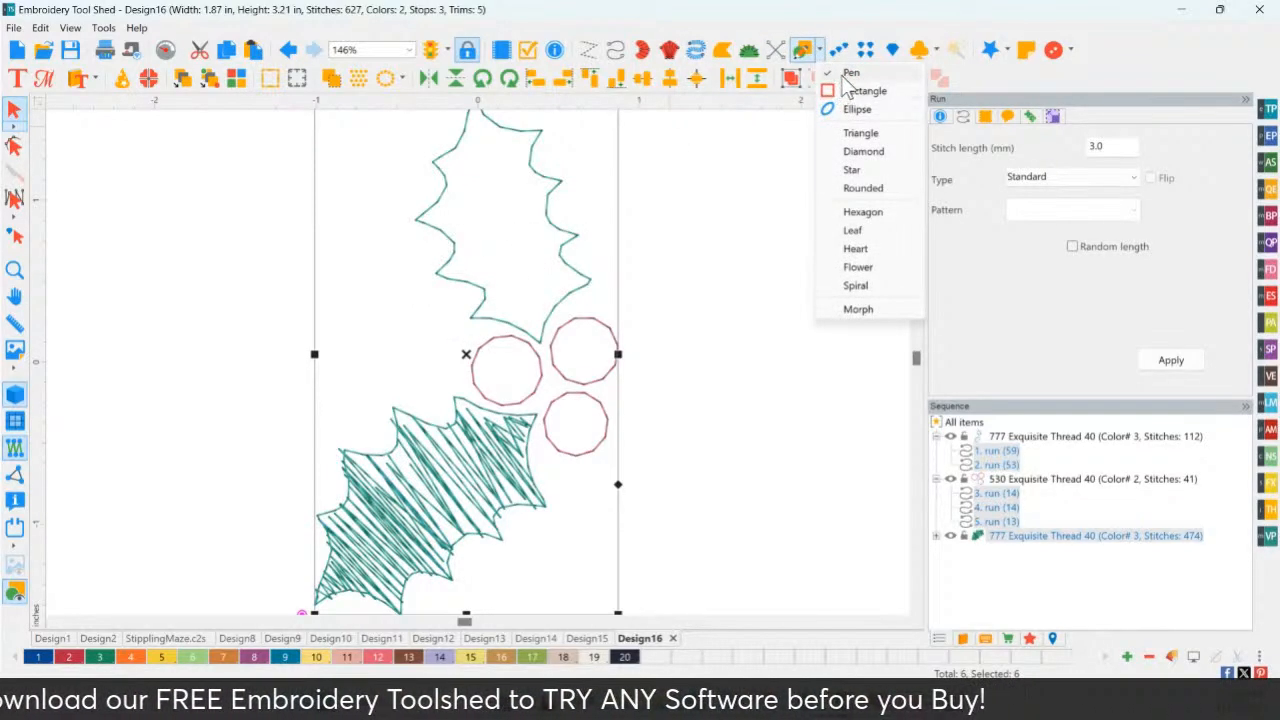
pyautogui.click(846, 74)
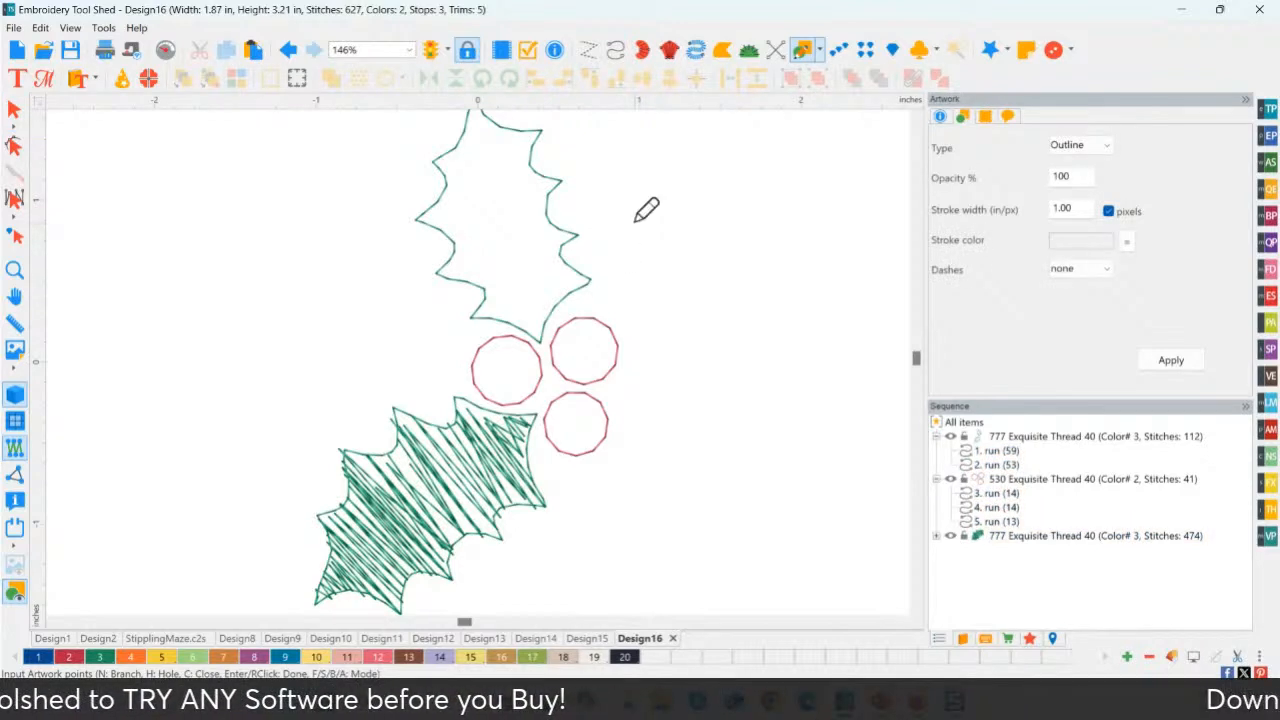
pyautogui.scroll(-1, 645, 208)
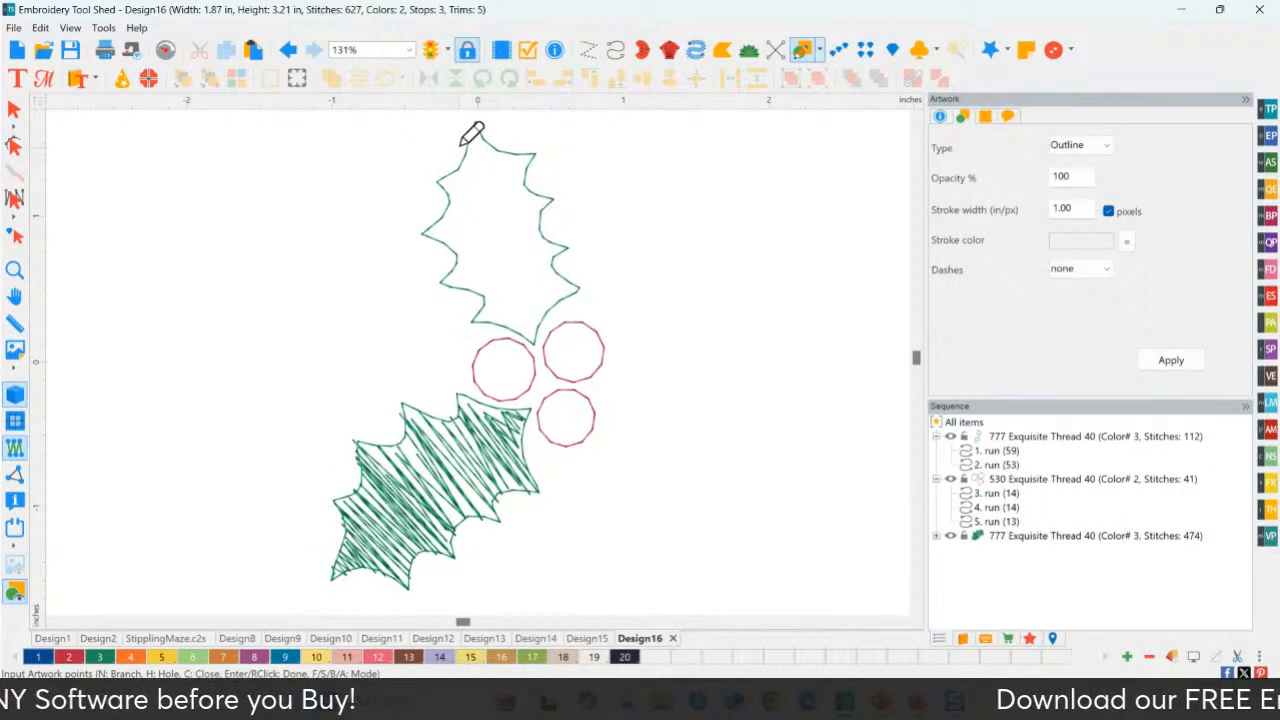
pyautogui.moveTo(445, 147)
pyautogui.mouseDown()
pyautogui.moveTo(490, 140)
pyautogui.moveTo(457, 177)
pyautogui.moveTo(519, 154)
pyautogui.moveTo(485, 170)
pyautogui.moveTo(501, 182)
pyautogui.moveTo(423, 221)
pyautogui.moveTo(552, 198)
pyautogui.moveTo(431, 254)
pyautogui.moveTo(525, 207)
pyautogui.moveTo(443, 258)
pyautogui.moveTo(569, 260)
pyautogui.moveTo(458, 290)
pyautogui.moveTo(494, 254)
pyautogui.moveTo(473, 248)
pyautogui.moveTo(528, 264)
pyautogui.moveTo(494, 306)
pyautogui.moveTo(563, 305)
pyautogui.moveTo(519, 318)
pyautogui.moveTo(597, 283)
pyautogui.moveTo(520, 316)
pyautogui.mouseUp()
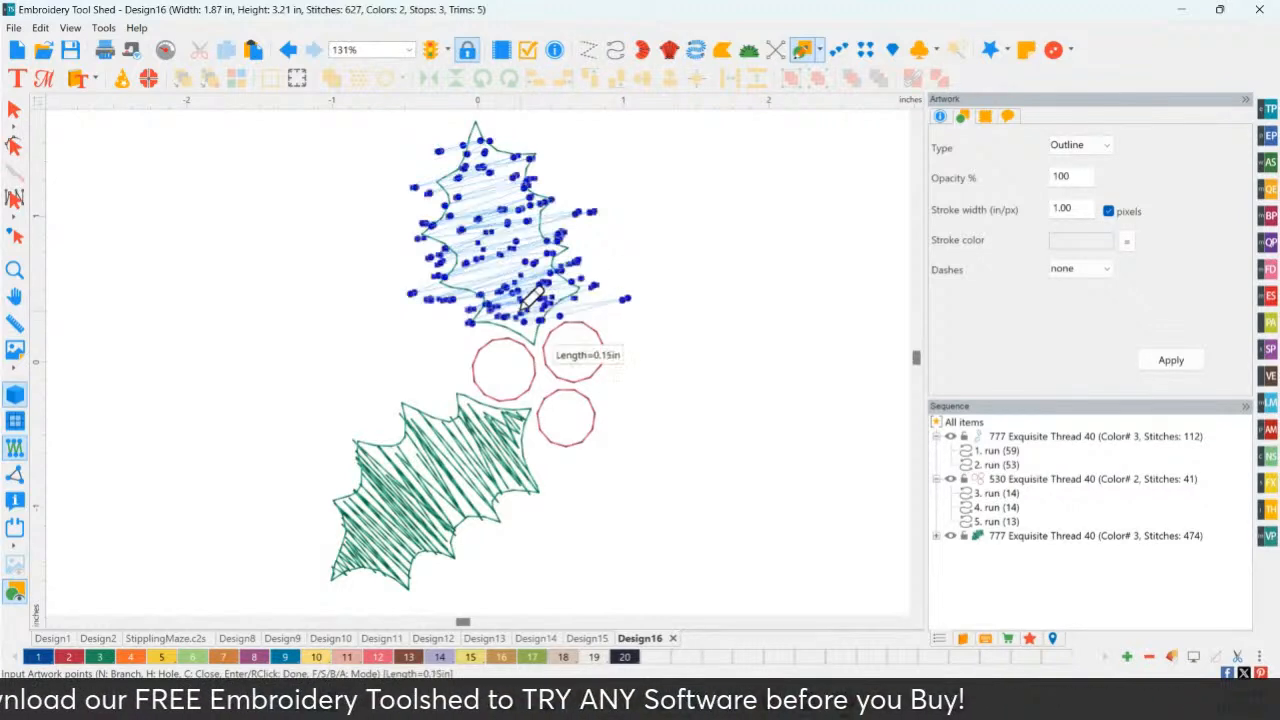
pyautogui.press('Return')
# - Convert the upper leaf's loose scribble to Run and recolor it with the Christmas Green 777 thread
pyautogui.click(14, 109)
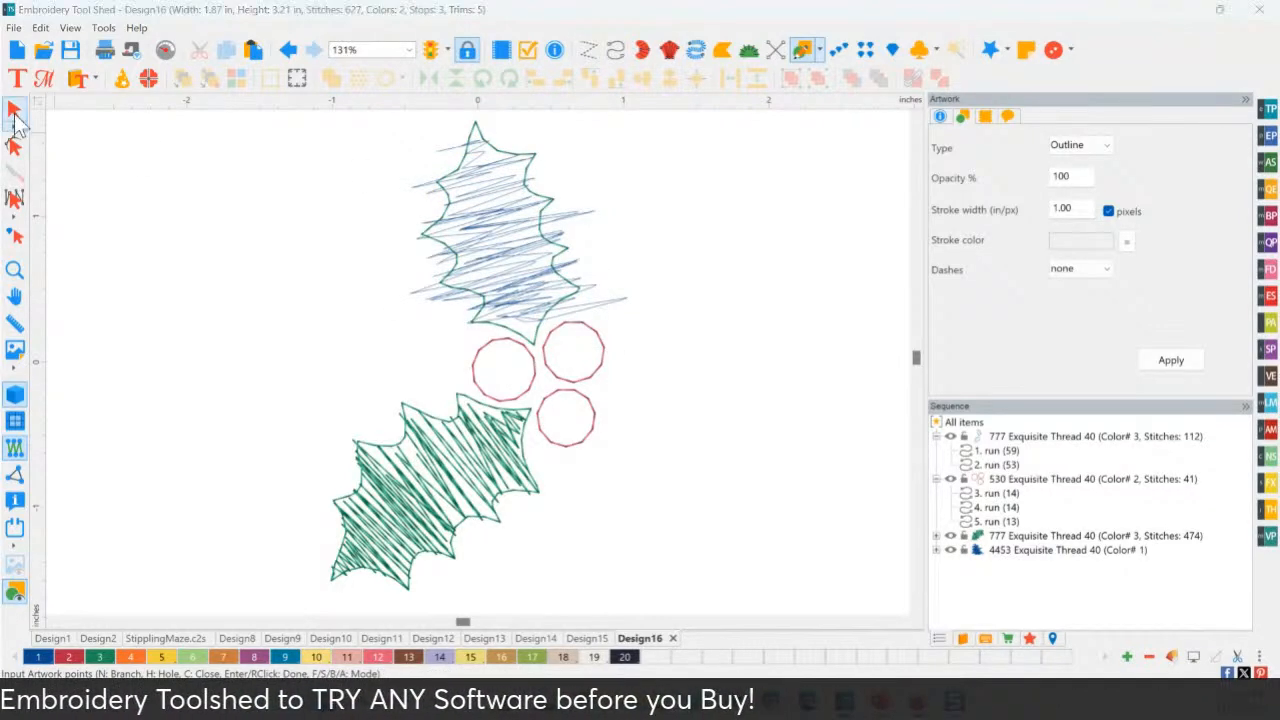
pyautogui.click(510, 250)
pyautogui.rightClick(505, 245)
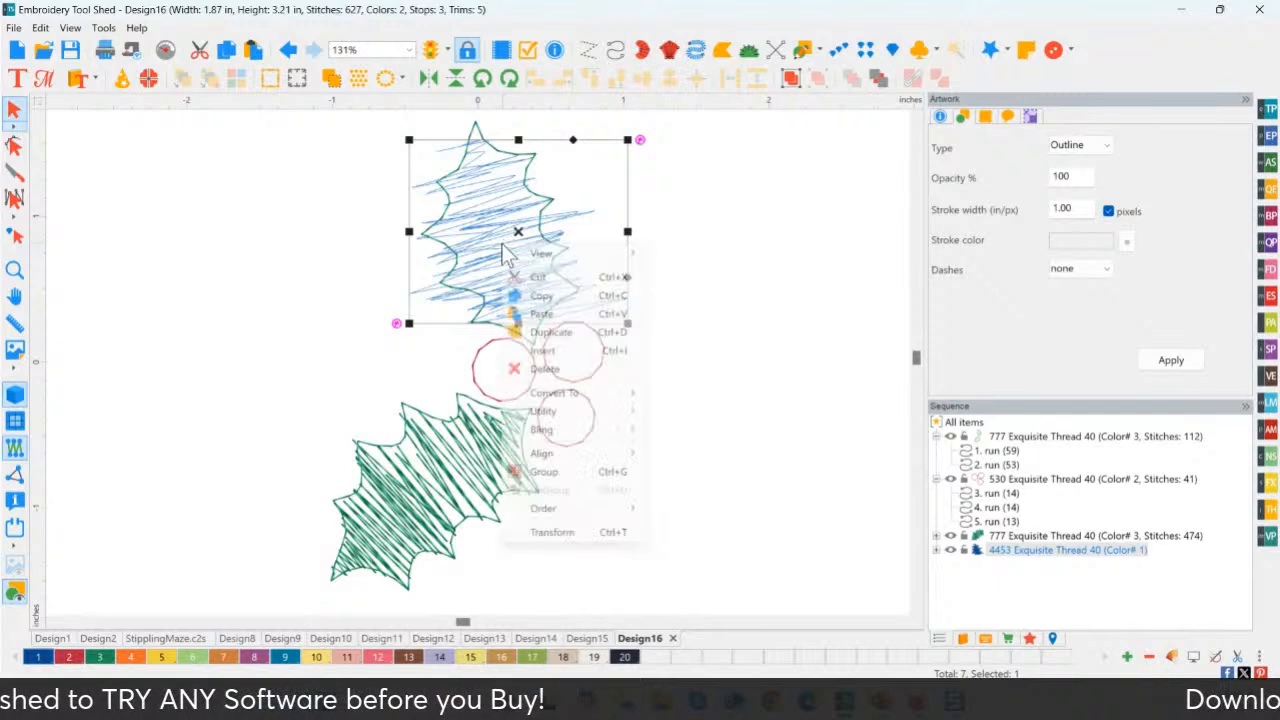
pyautogui.moveTo(560, 393)
pyautogui.click(681, 393)
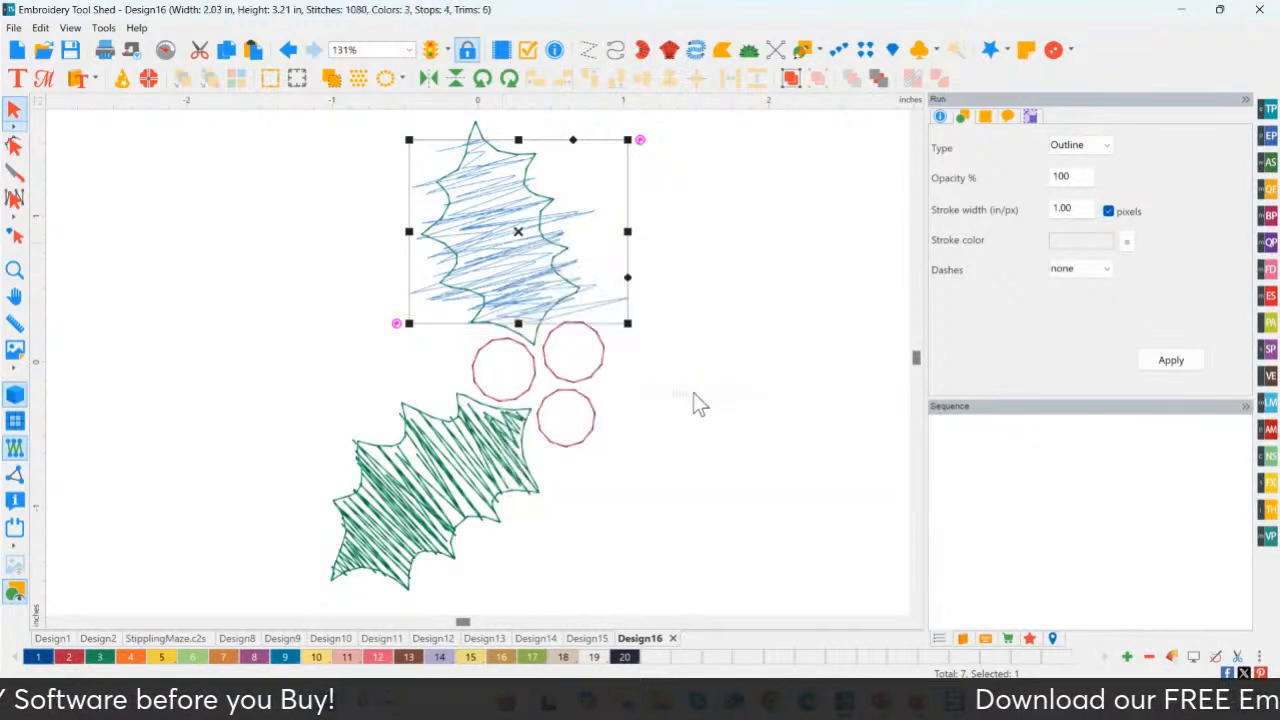
pyautogui.click(99, 656)
pyautogui.click(588, 375)
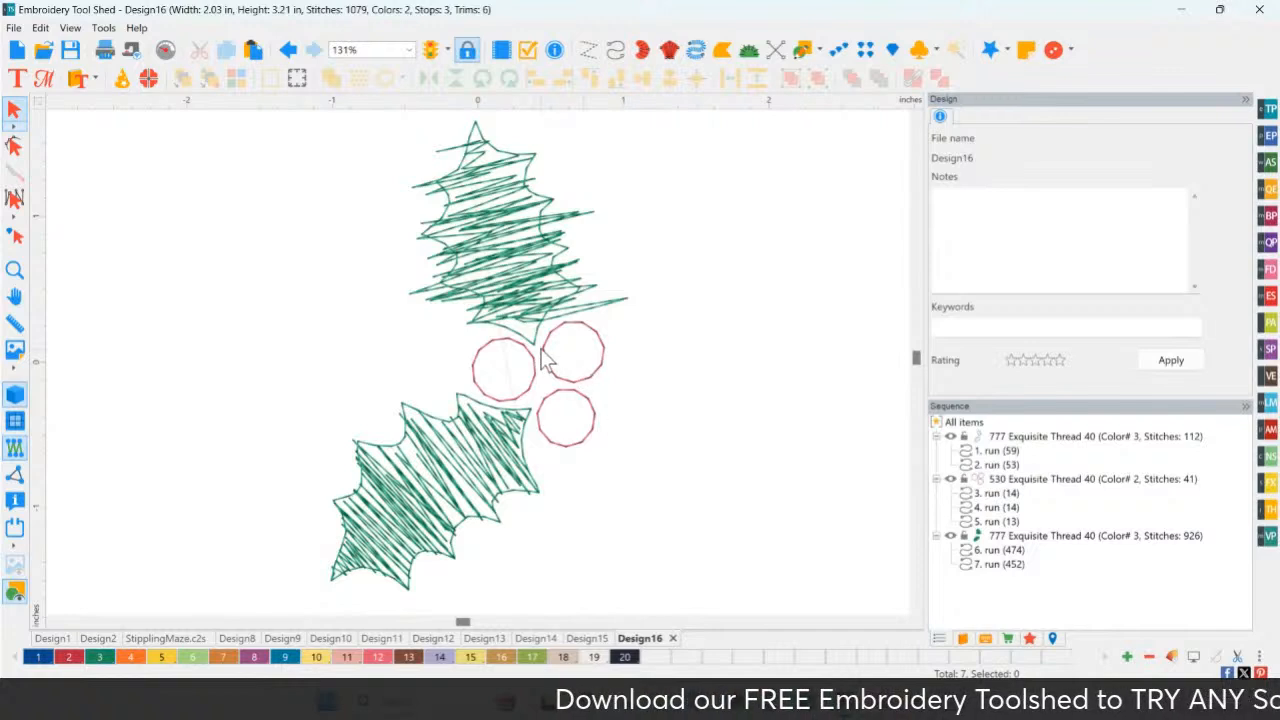
# - Recolor the upper leaf's outline run with the Ink 5552 thread
pyautogui.click(541, 347)
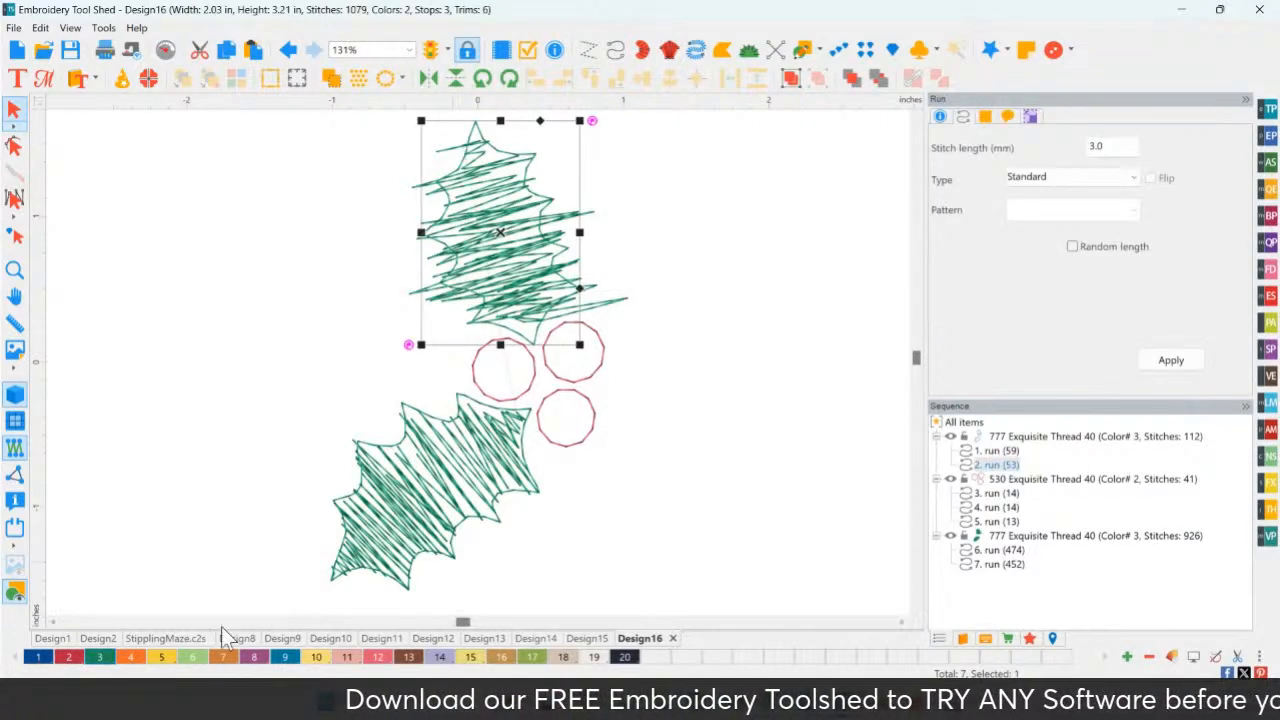
pyautogui.click(624, 656)
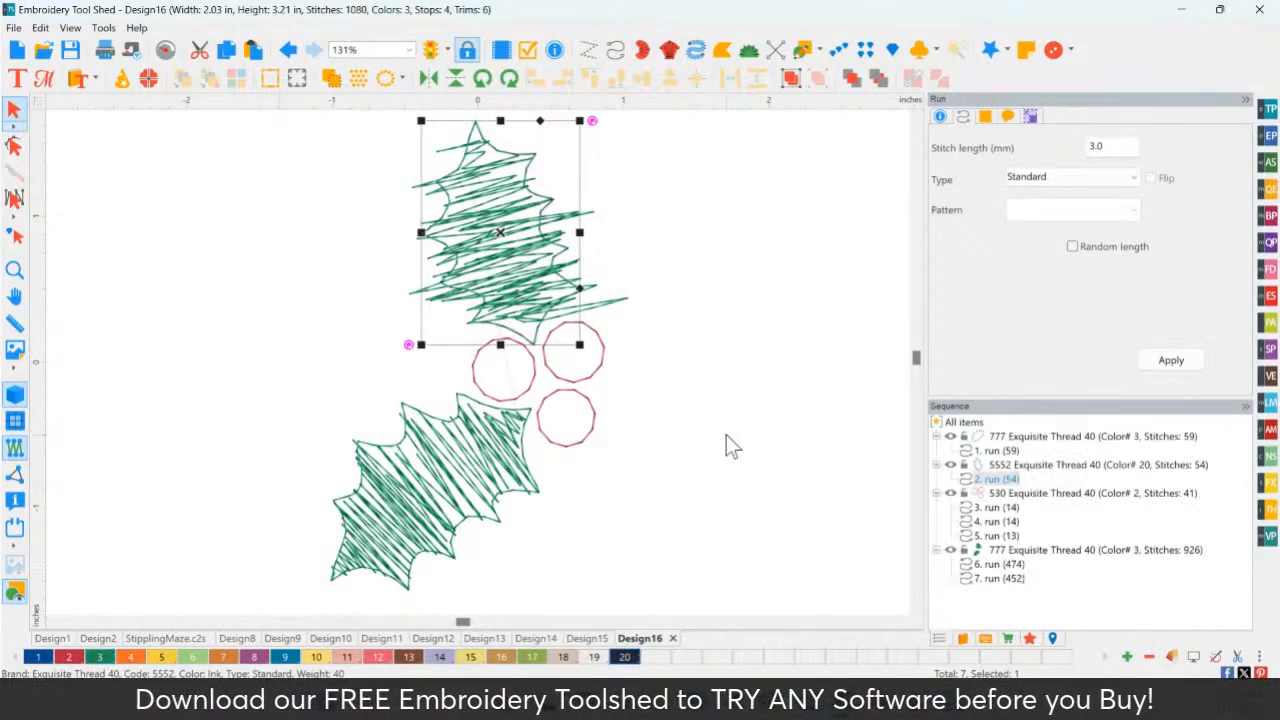
pyautogui.click(649, 375)
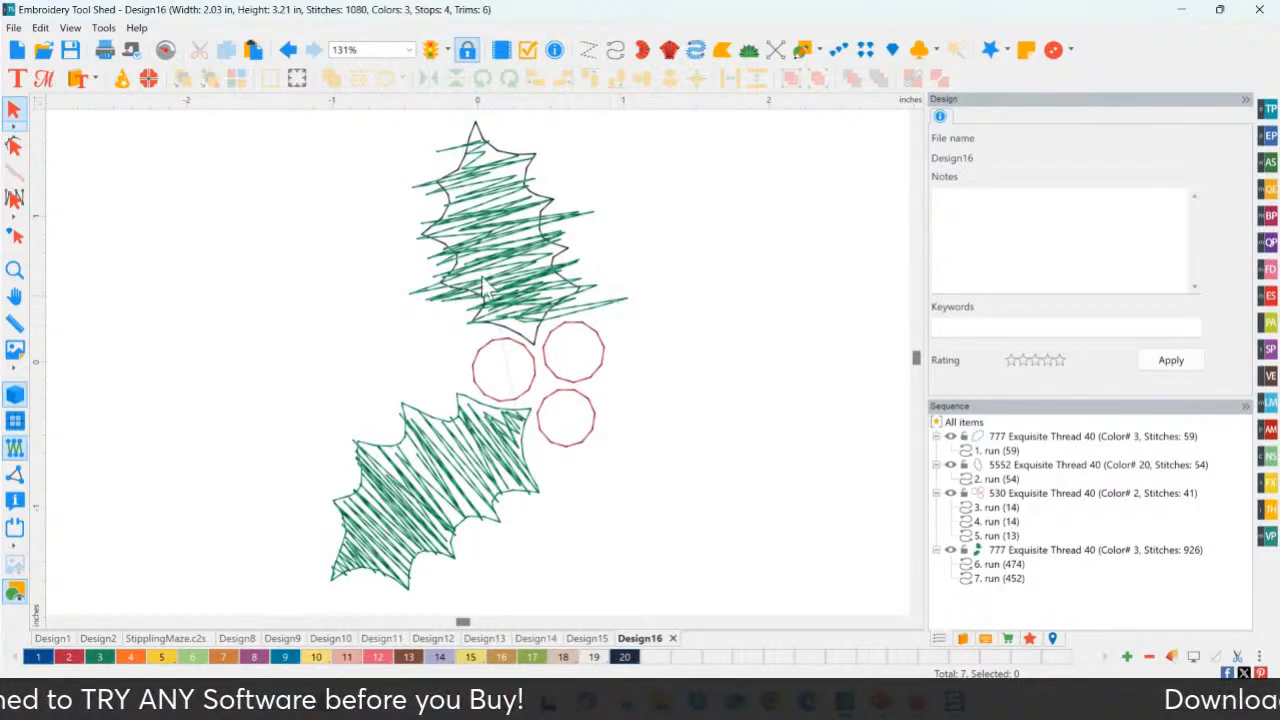
# - Edit the upper leaf's scribble run and delete the points of the two longest spikes overshooting its right edge
pyautogui.click(14, 145)
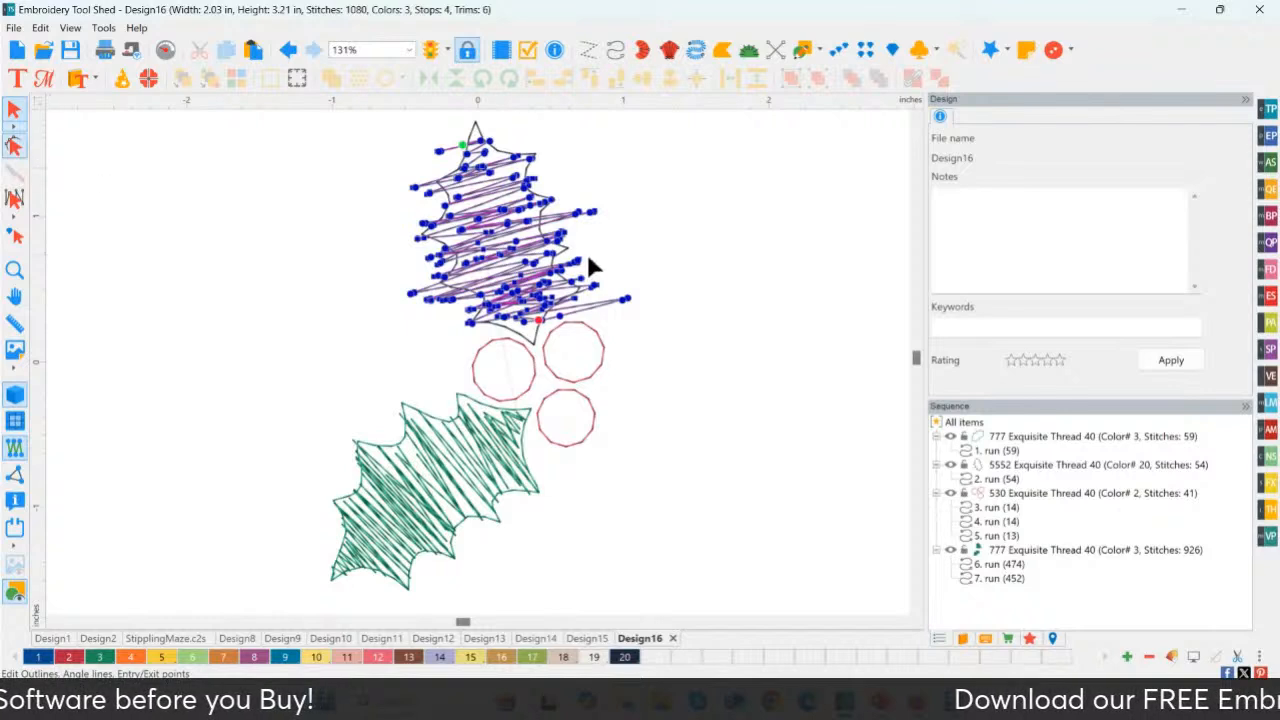
pyautogui.click(625, 302)
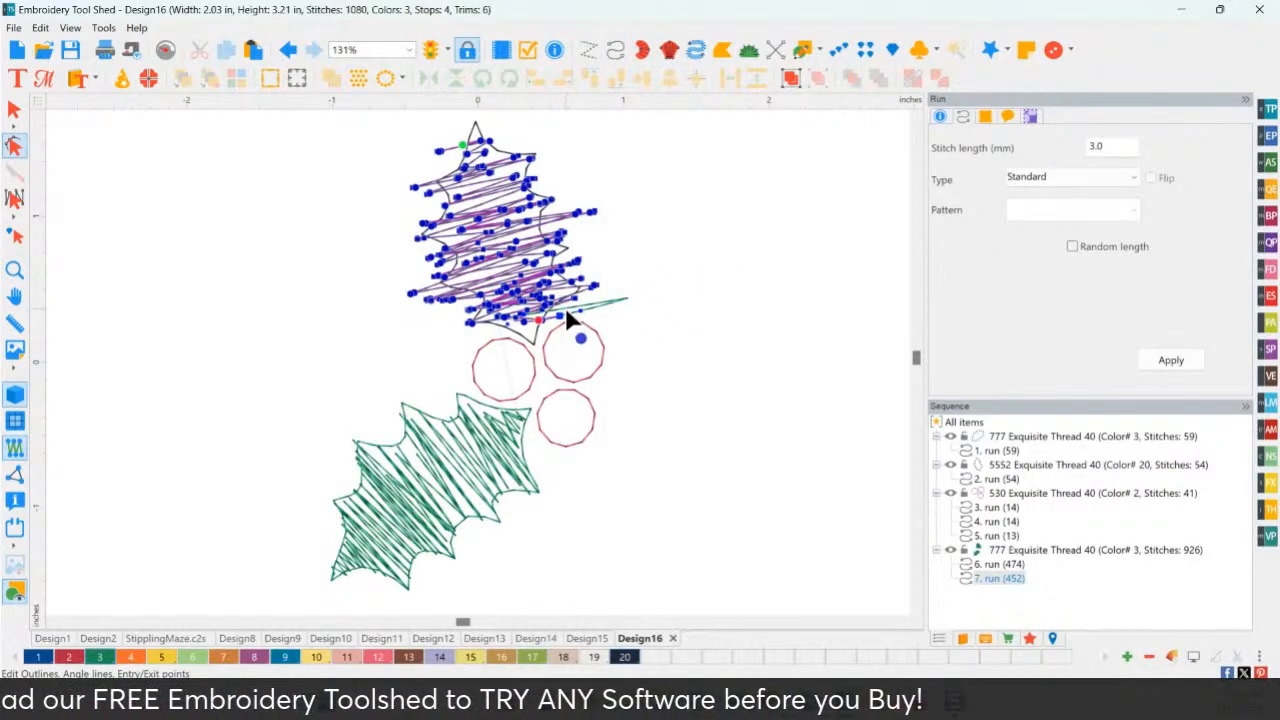
pyautogui.click(594, 285)
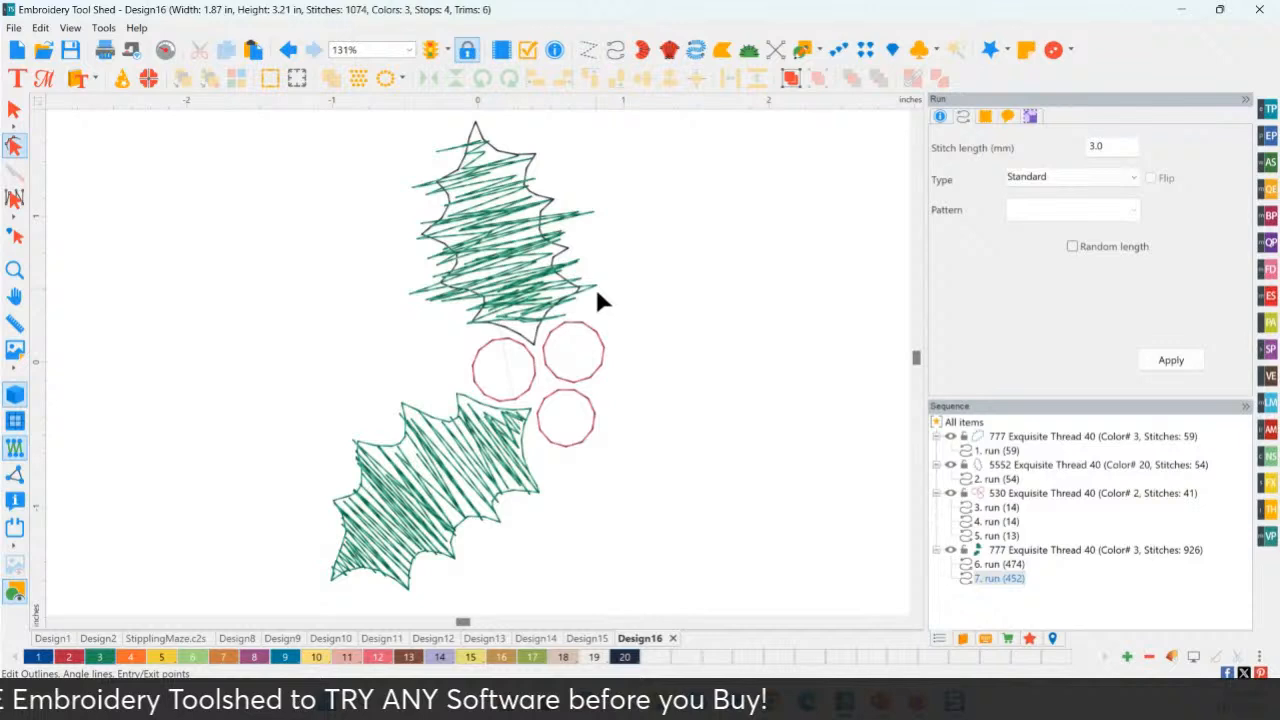
pyautogui.click(594, 215)
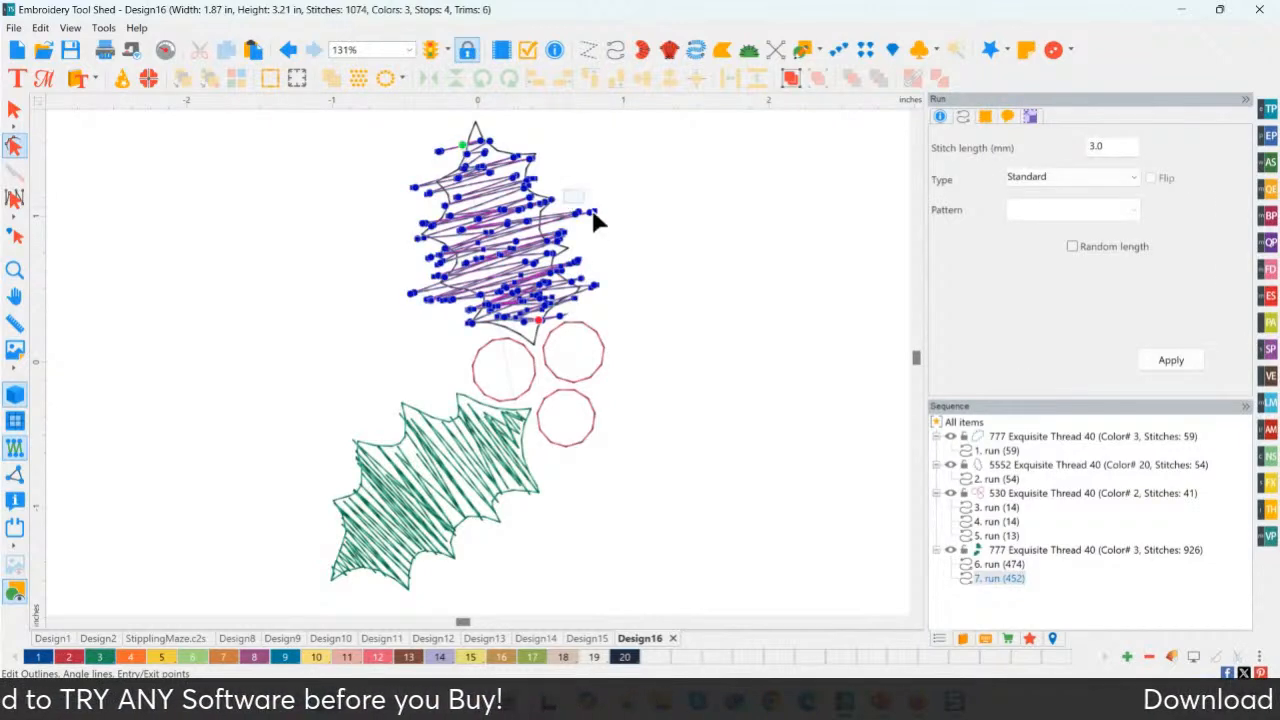
pyautogui.moveTo(613, 232); pyautogui.dragTo(613, 232)
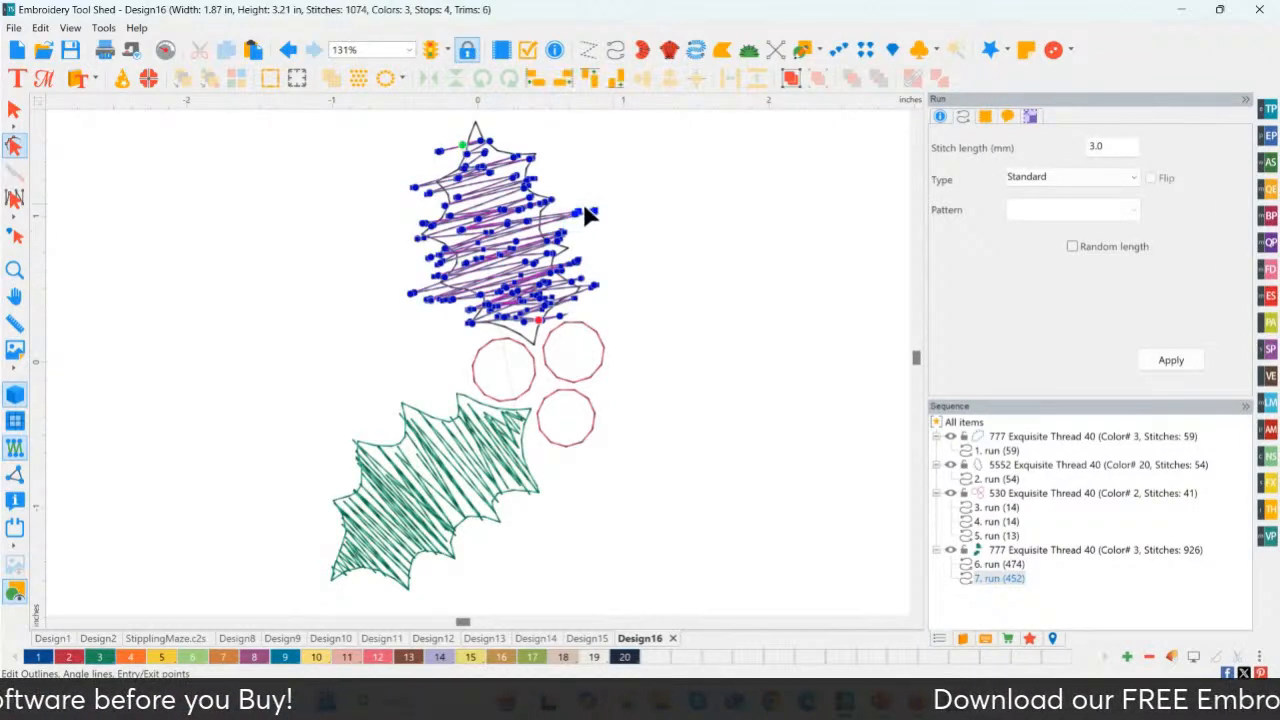
pyautogui.press('Delete')
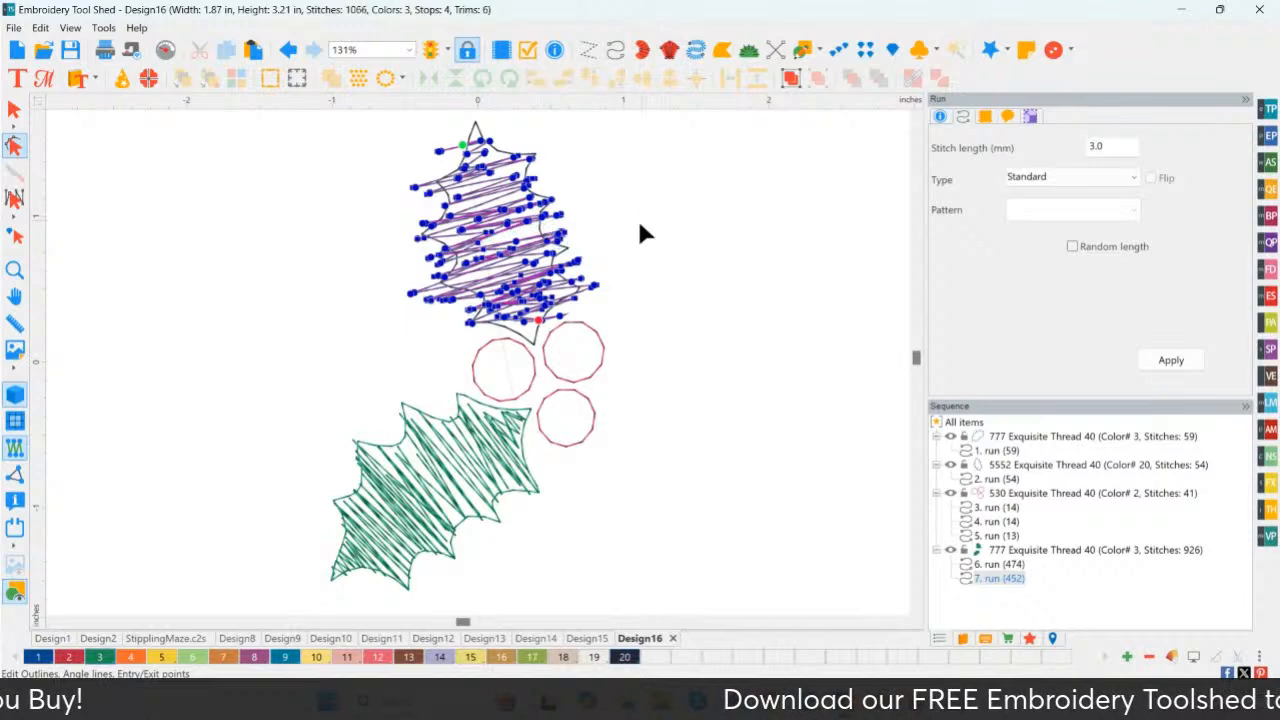
# - Delete the points of the two spikes overshooting the left edge near the tip of the upper leaf's scribble run
pyautogui.click(650, 248)
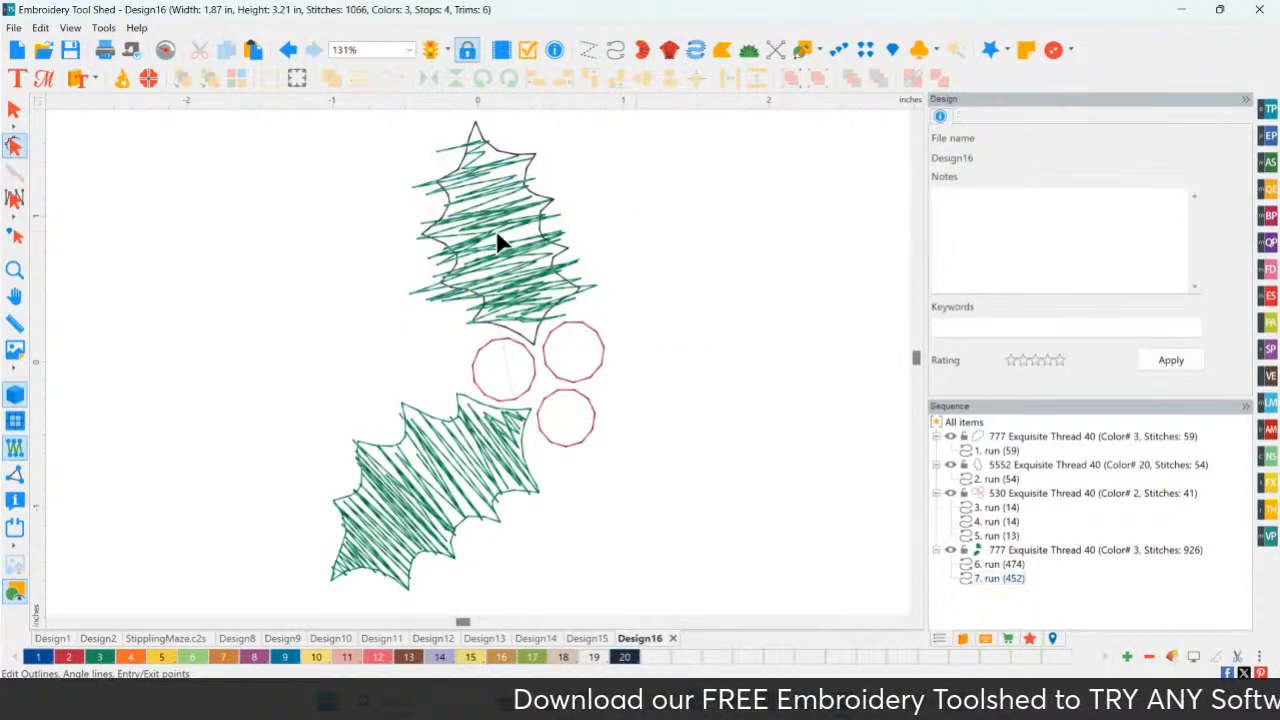
pyautogui.click(437, 156)
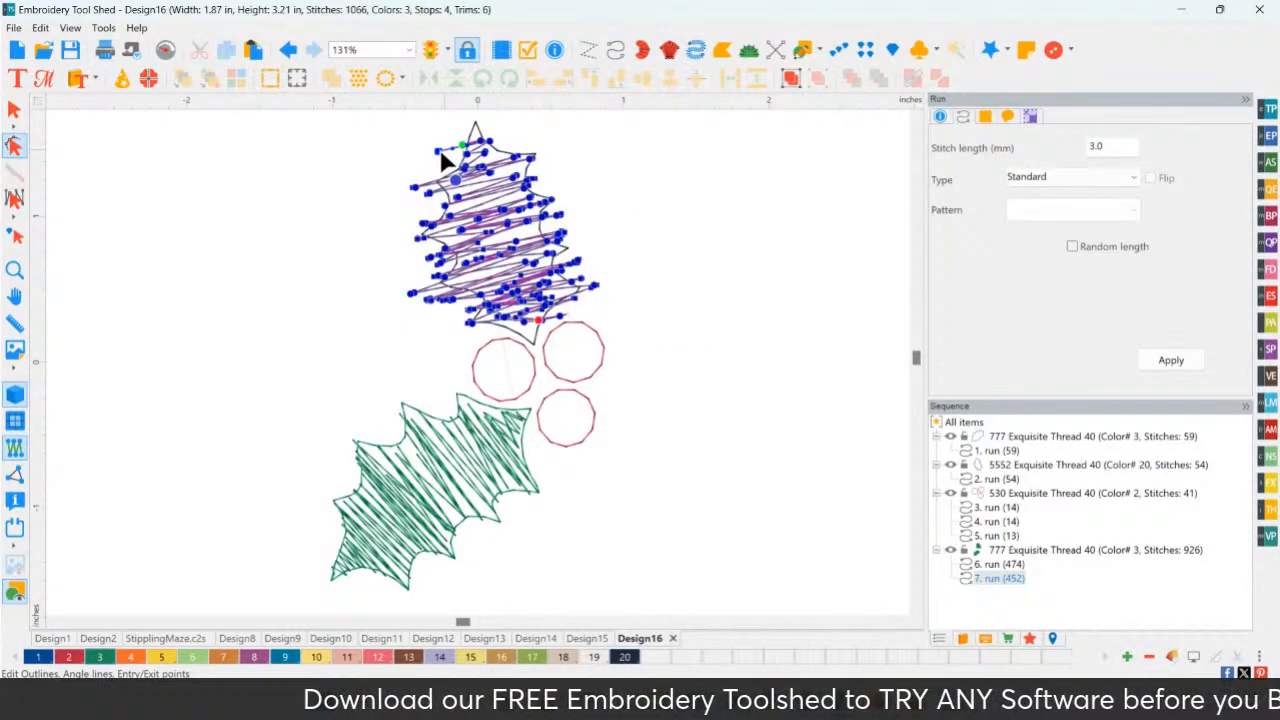
pyautogui.moveTo(437, 153); pyautogui.dragTo(445, 217)
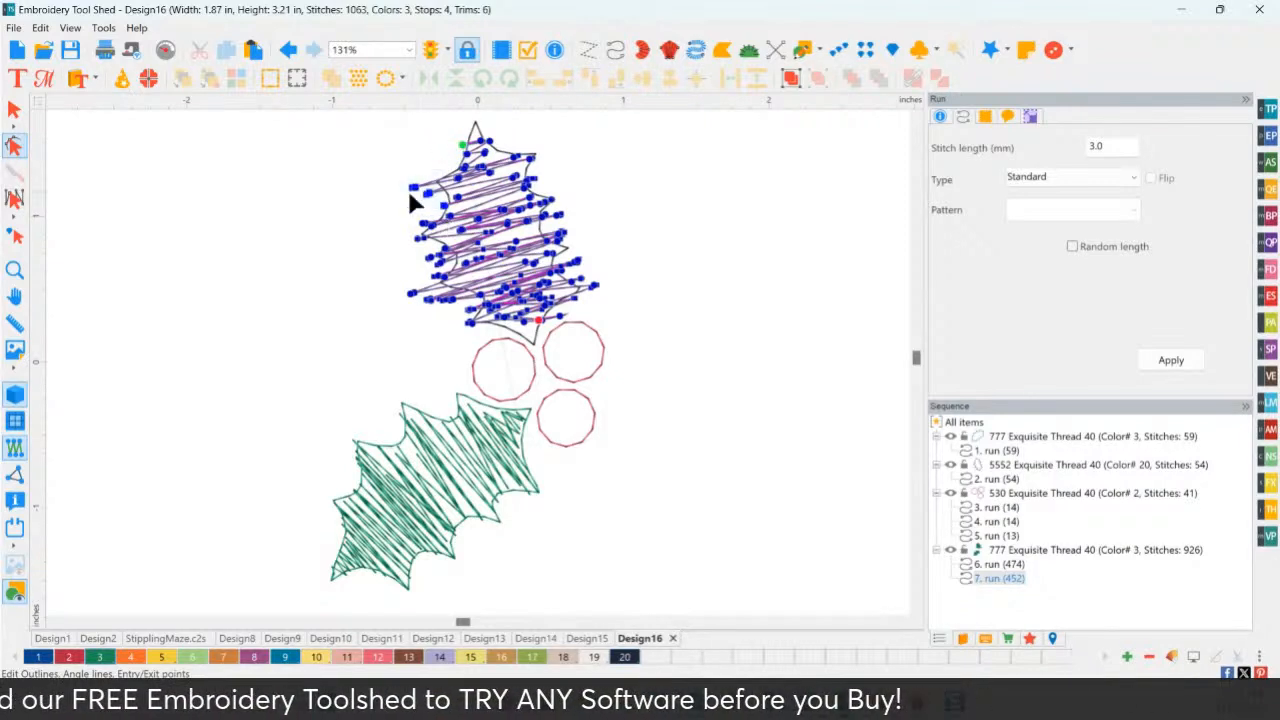
pyautogui.press('Delete')
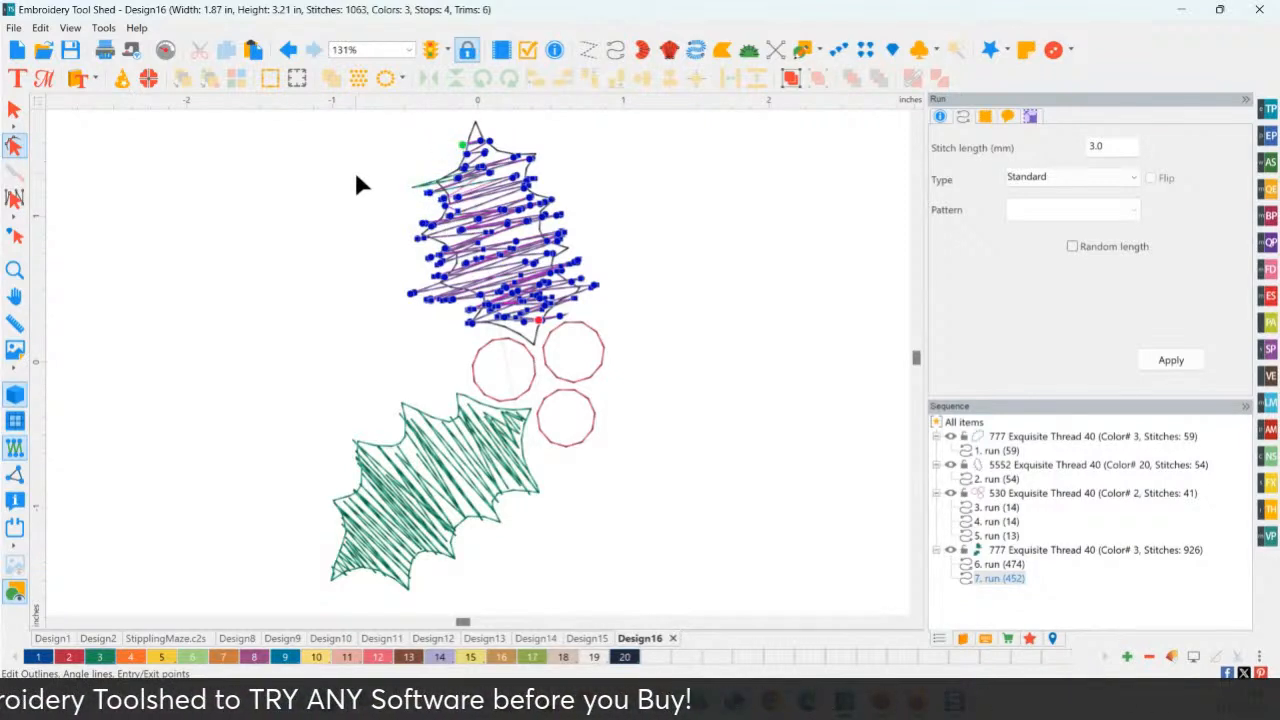
pyautogui.click(354, 168)
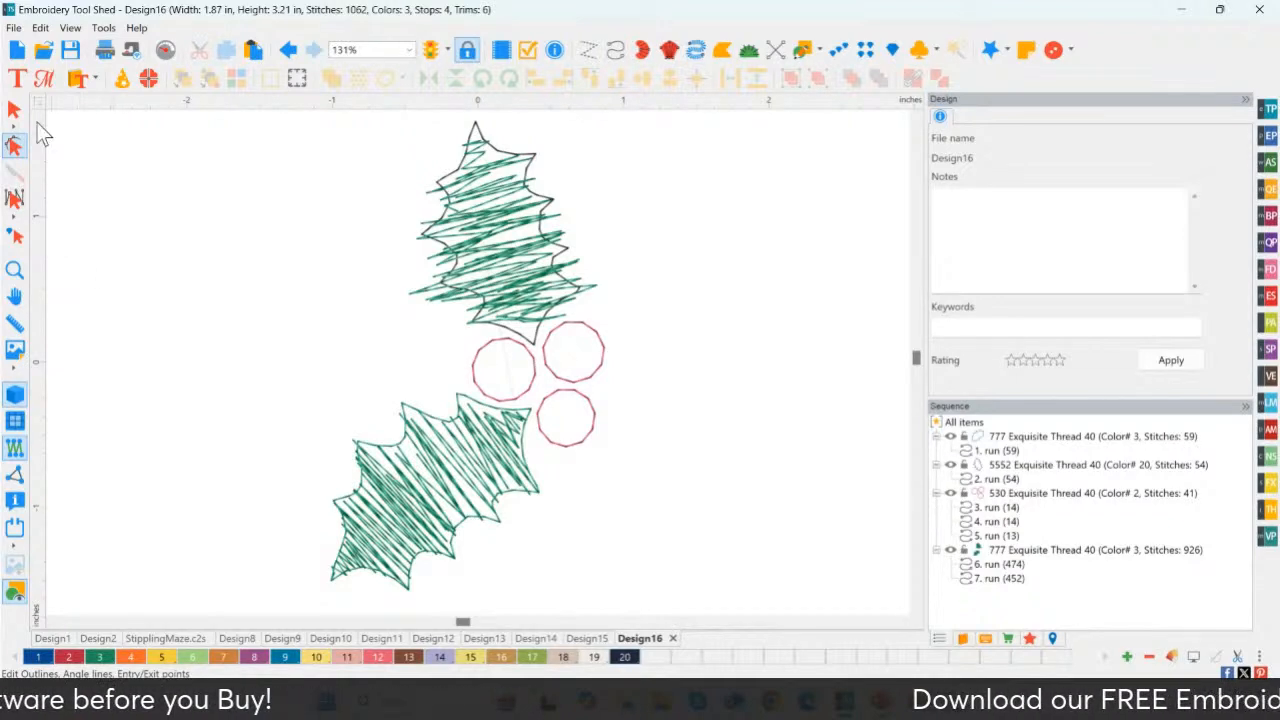
# - Select the entire holly design and rotate it 90 degrees clockwise
pyautogui.hotkey('ctrl', 'a')
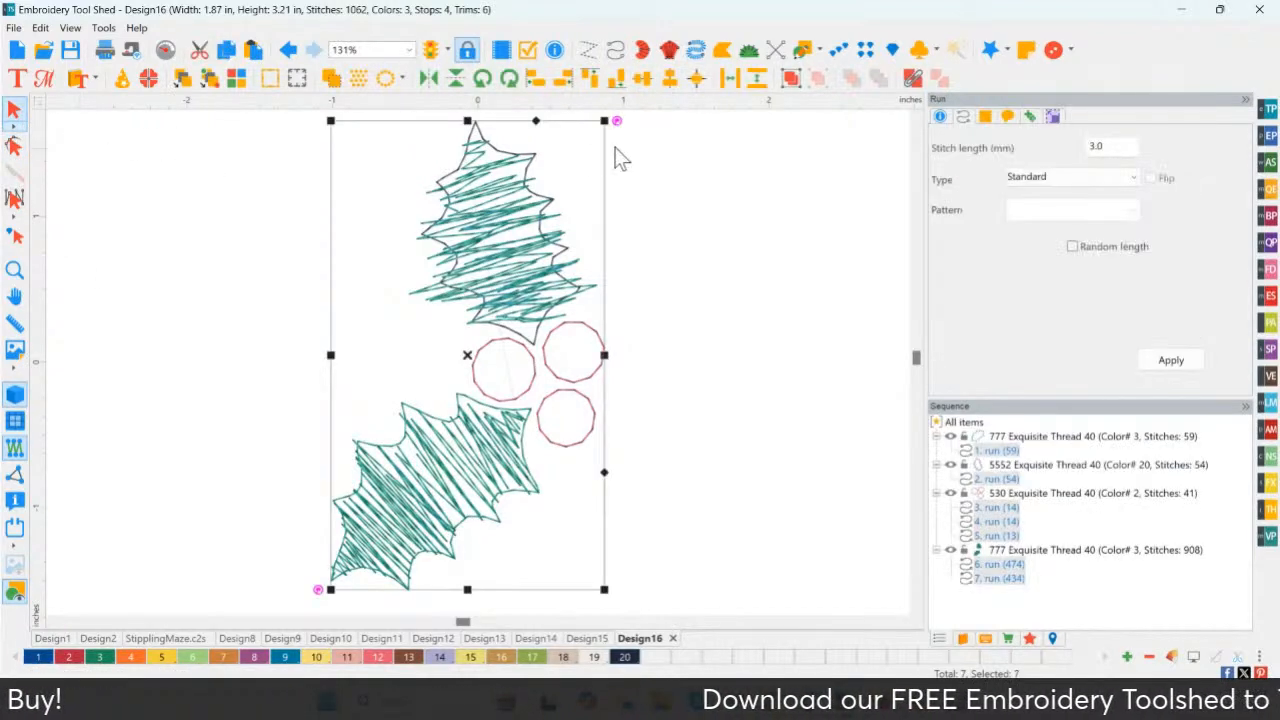
pyautogui.click(509, 78)
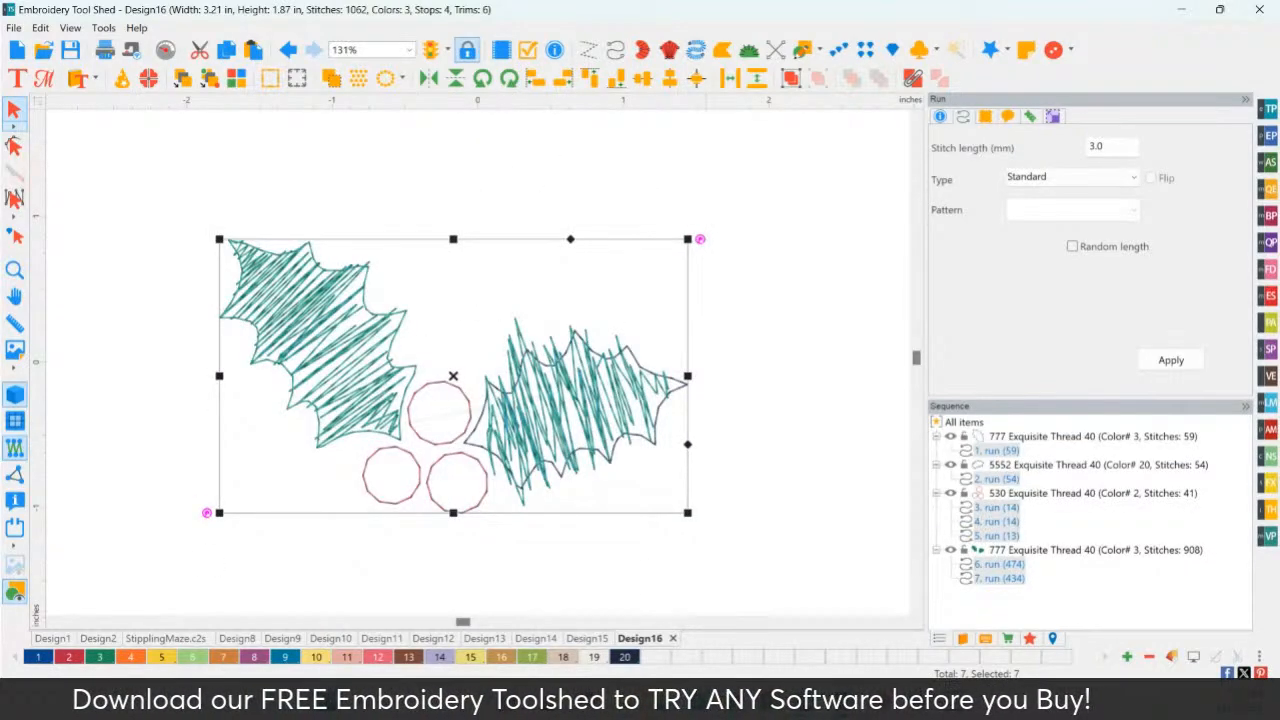
# - View the presentation slide on scribbling with the Artwork Pen Tool and return to the holly design in Embroidery Tool Shed
pyautogui.moveTo(917, 703)
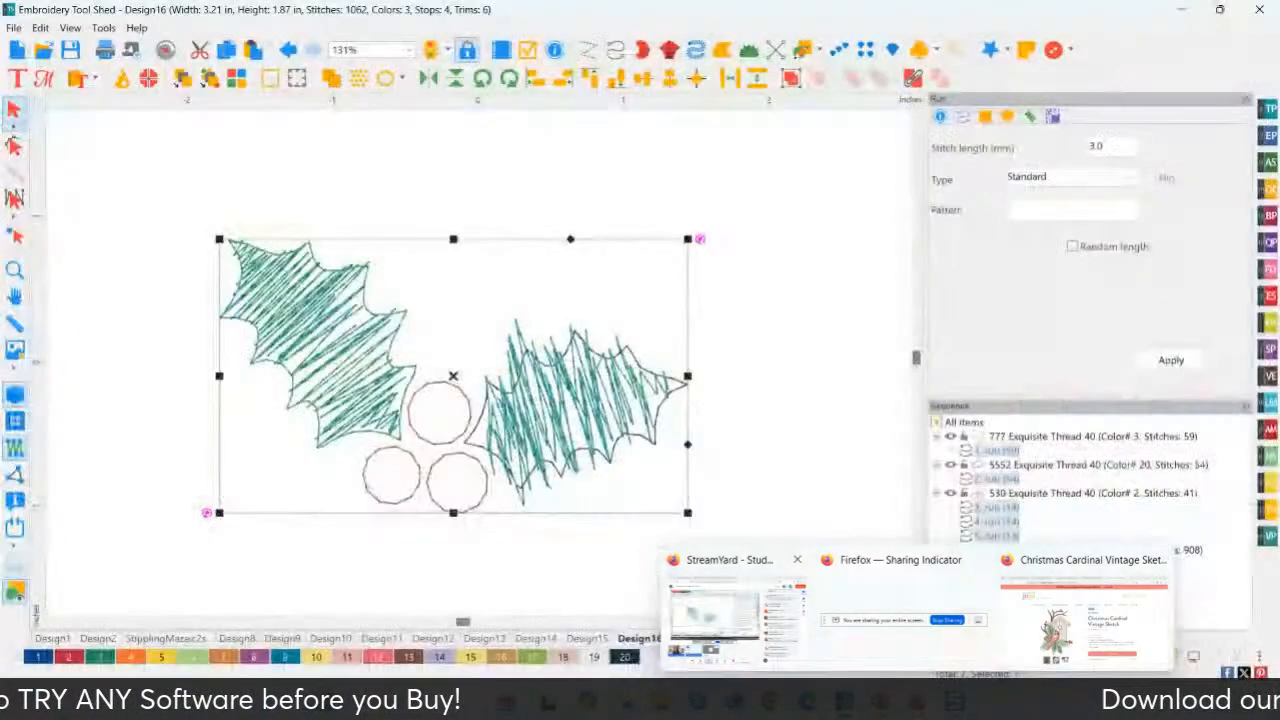
pyautogui.click(920, 645)
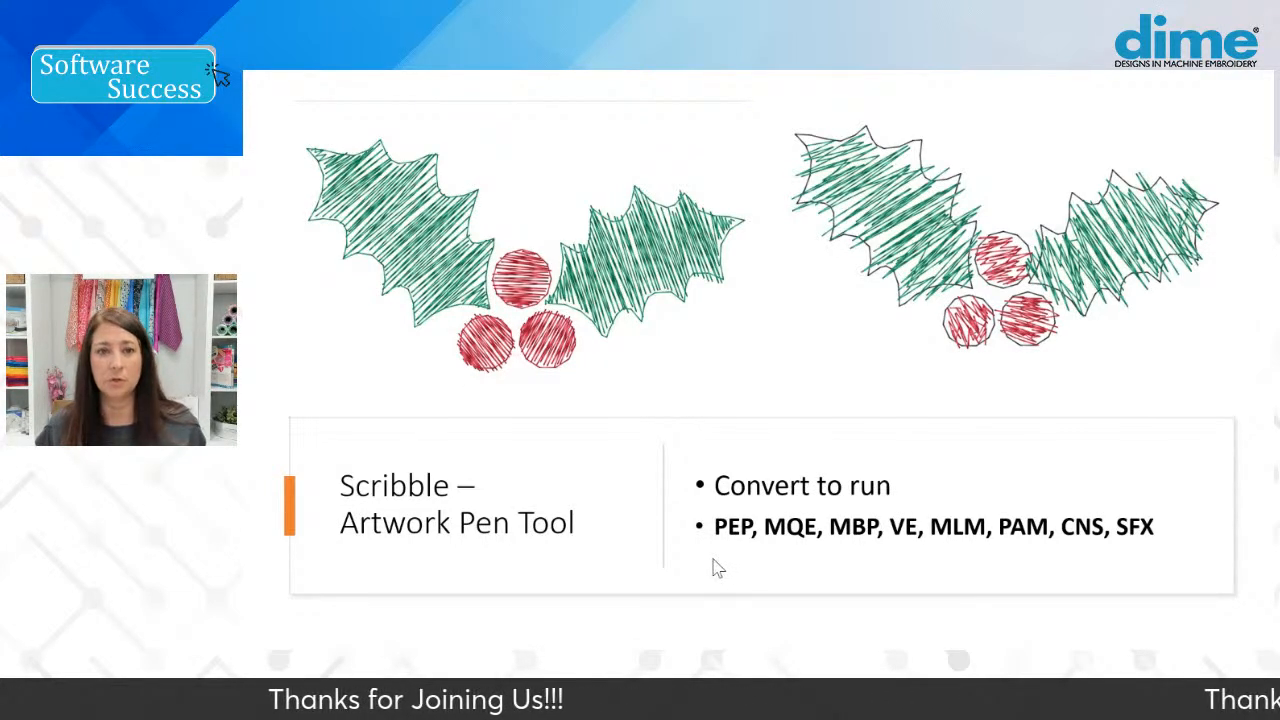
pyautogui.hotkey('alt', 'Tab')
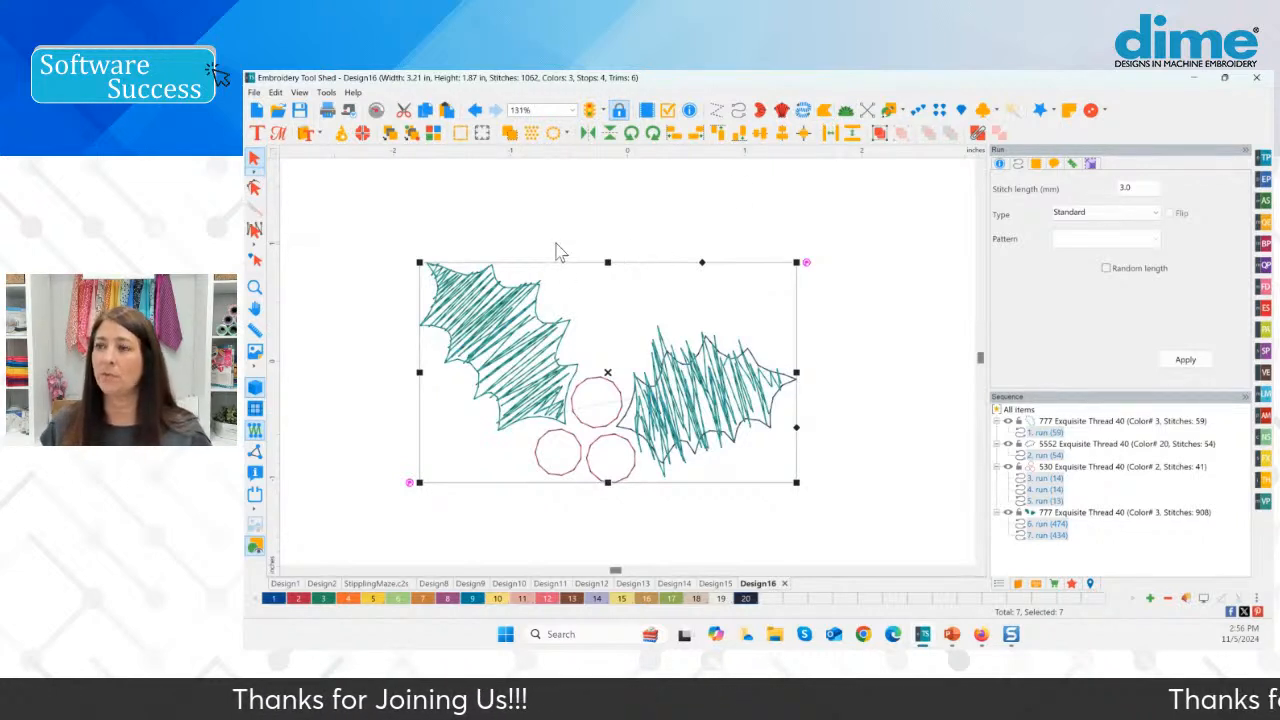
# - Open the manual for Embroidery Tool Shed Plus from the list of purchased programs
pyautogui.click(1068, 585)
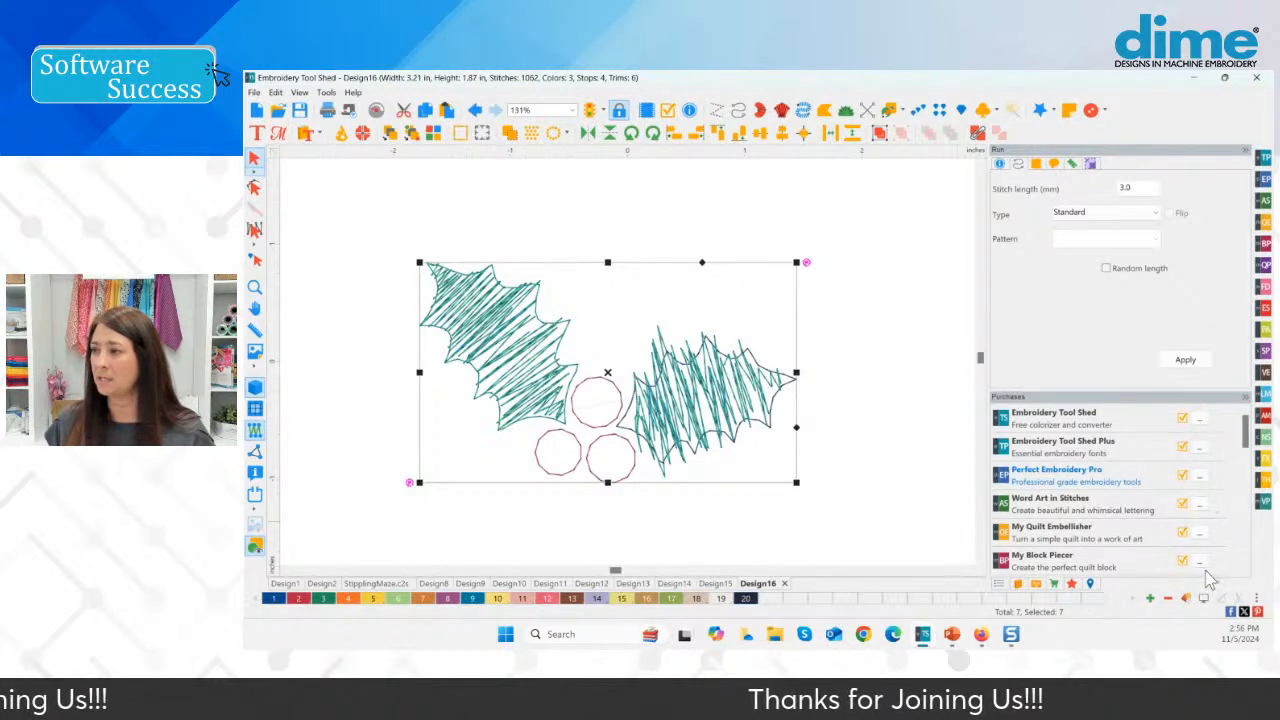
pyautogui.click(1200, 449)
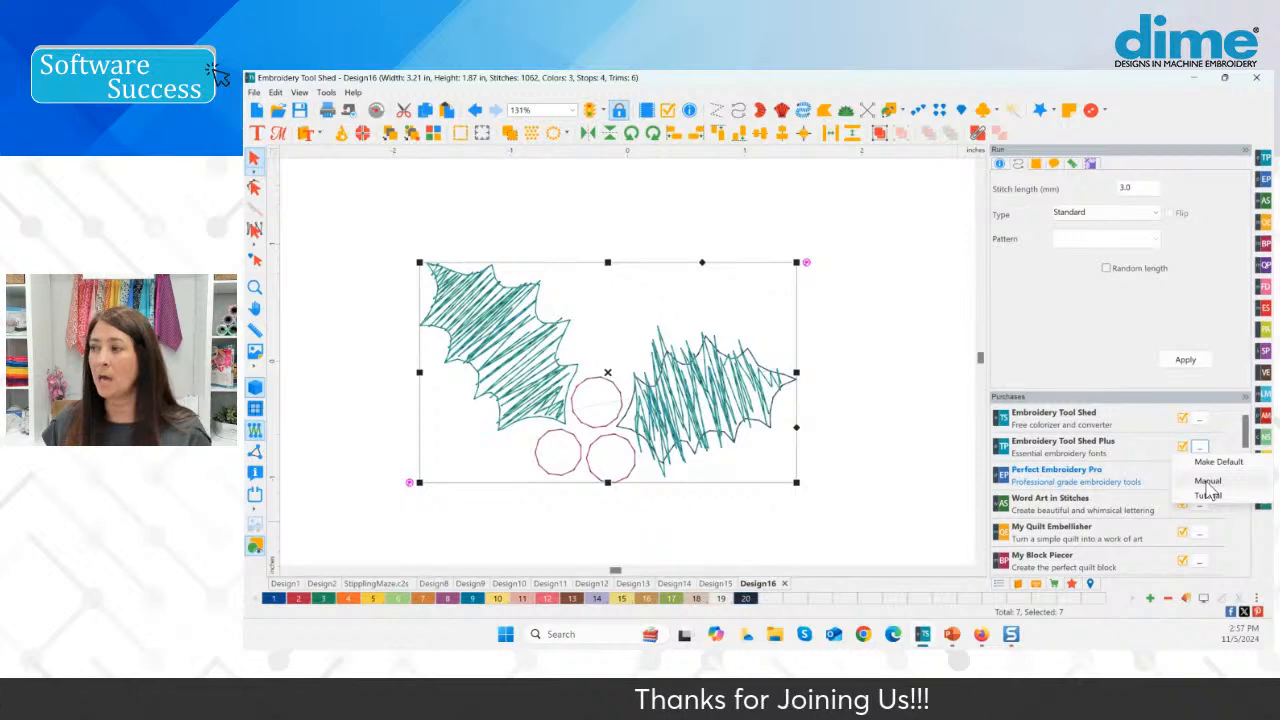
pyautogui.click(1207, 483)
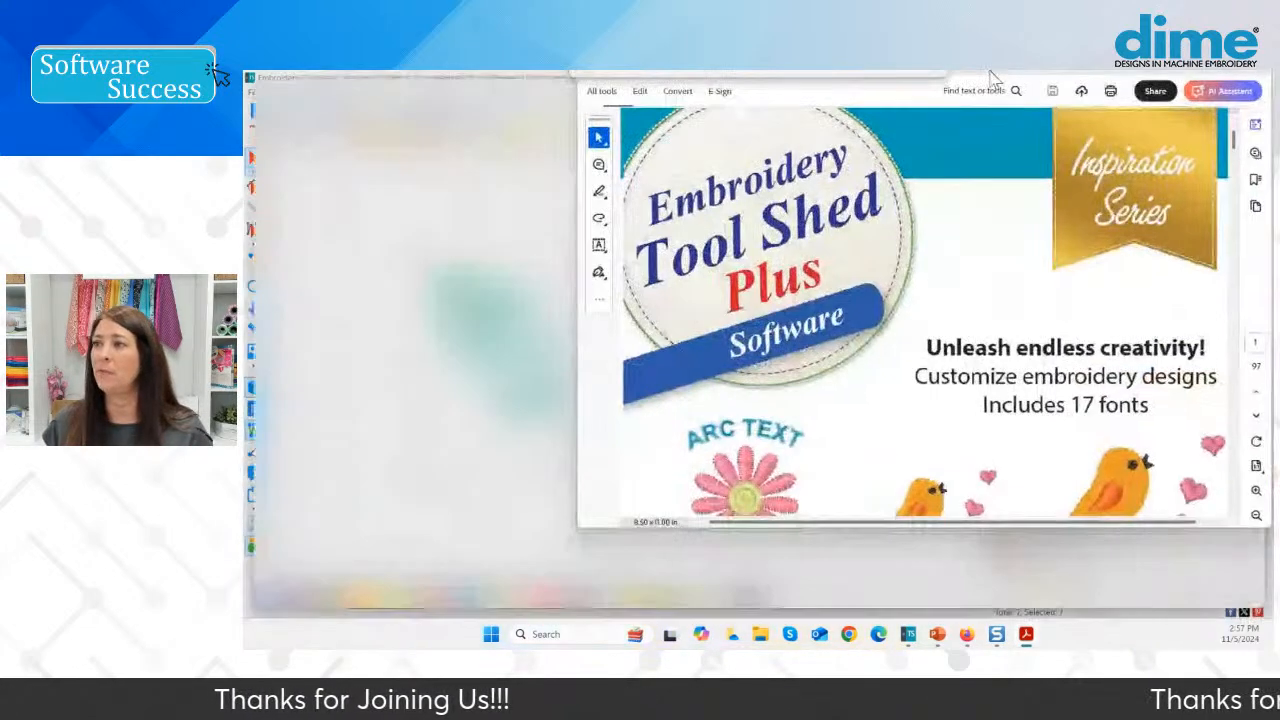
# - Browse the PDF manual through its contents to the File Tool Icons table, examine the icon descriptions and shortcuts up close, and close it
pyautogui.scroll(-3, 826, 446)
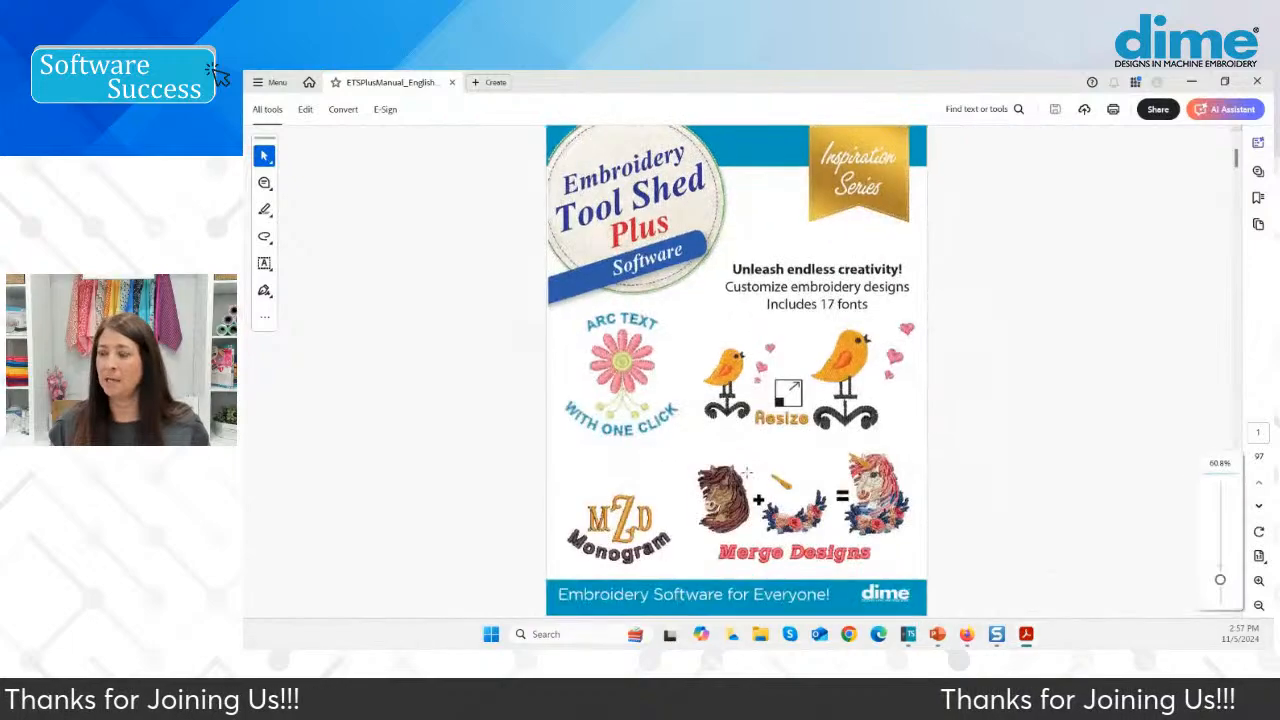
pyautogui.scroll(-5, 790, 460)
pyautogui.scroll(-15, 762, 476)
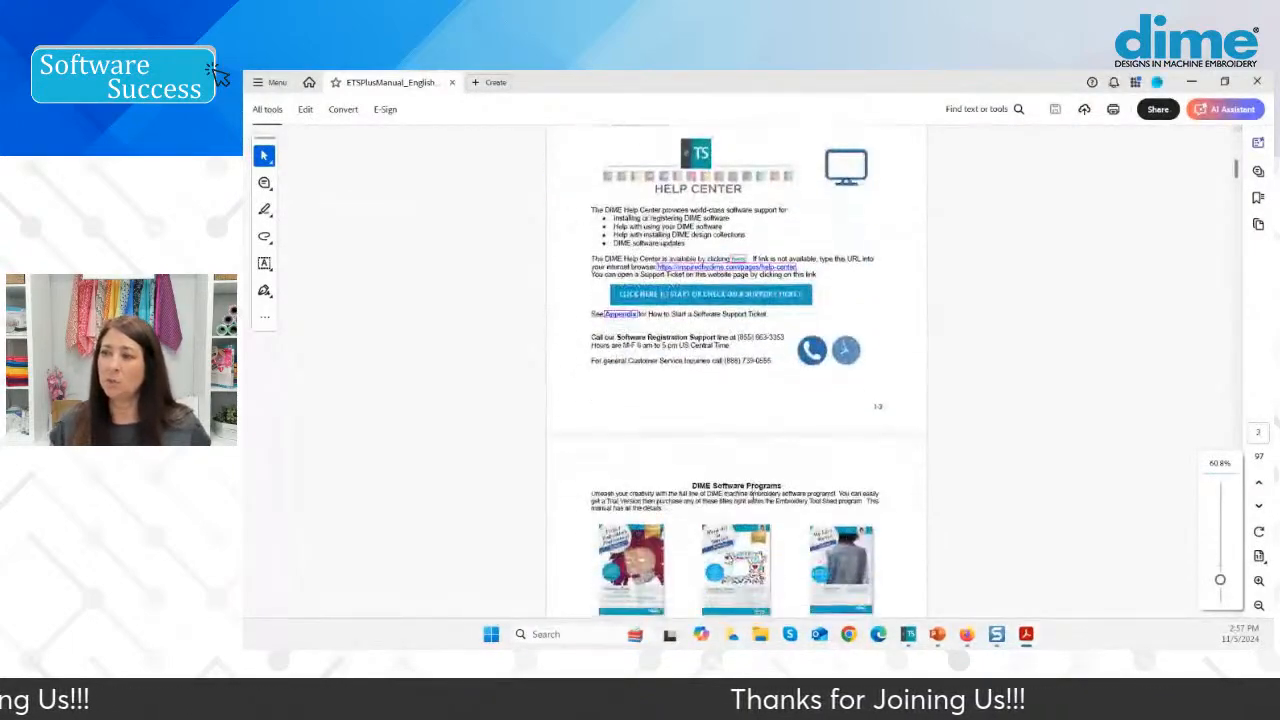
pyautogui.scroll(-15, 760, 500)
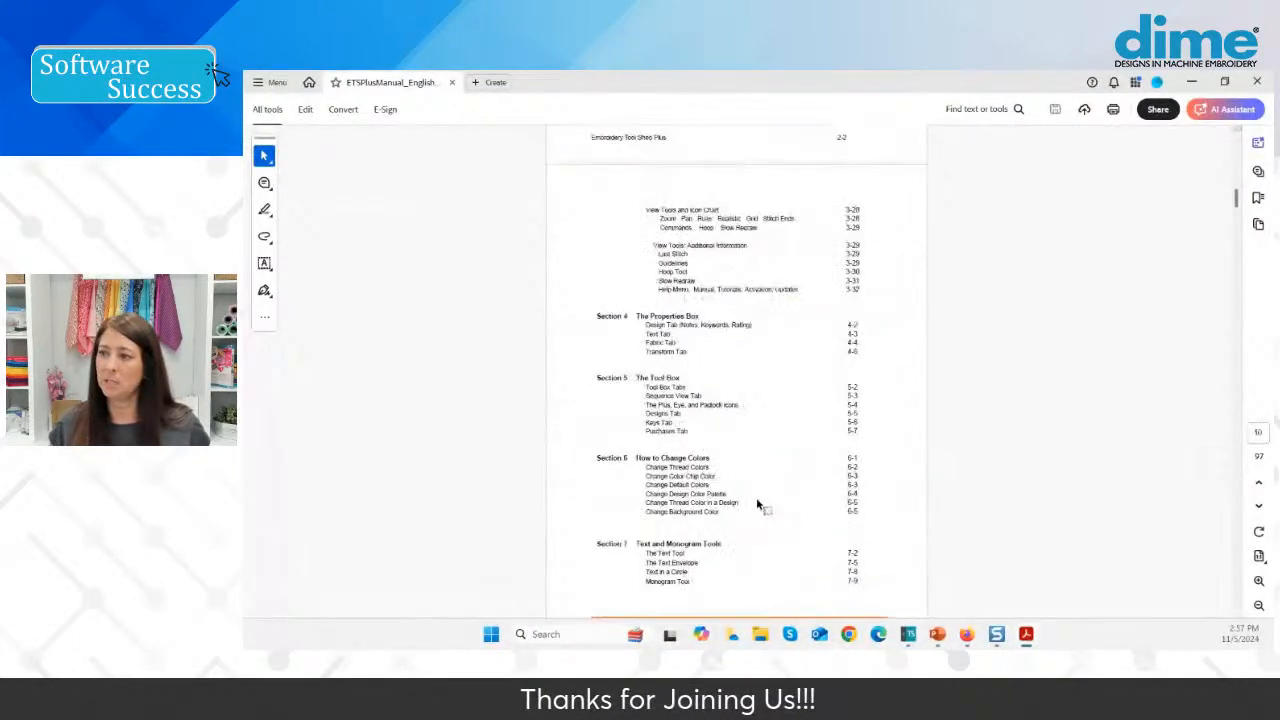
pyautogui.scroll(-15, 765, 495)
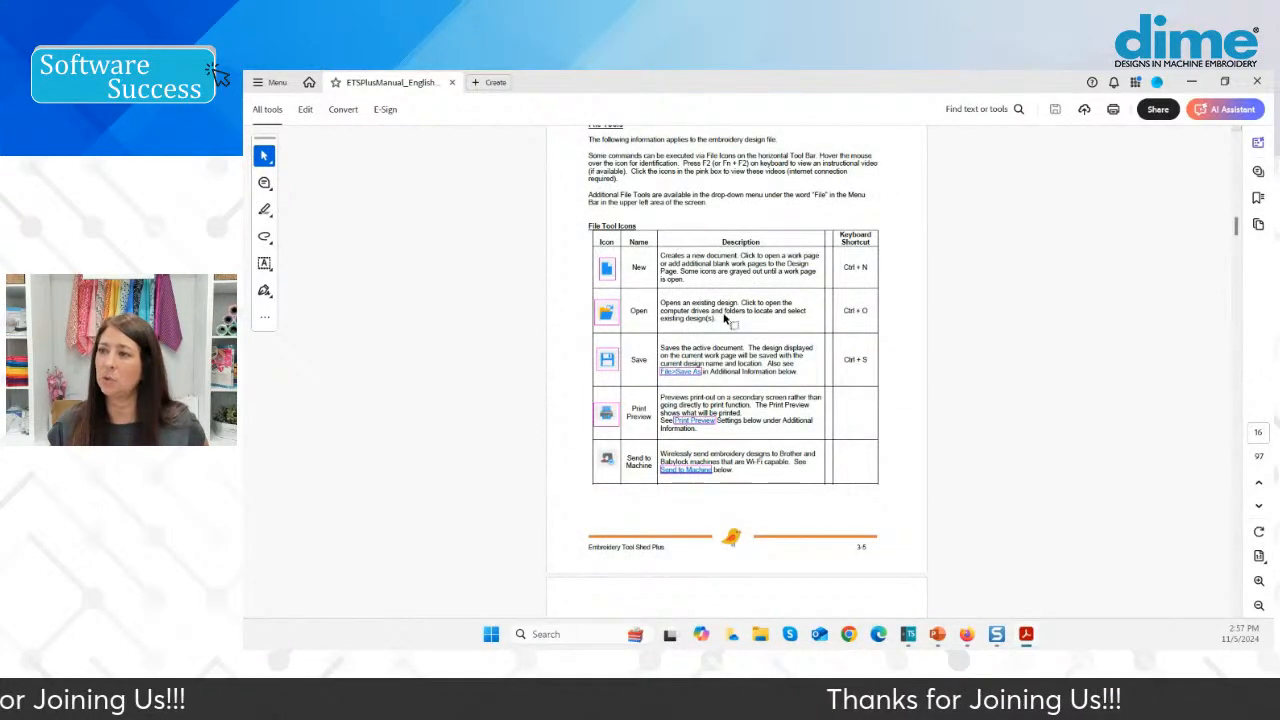
pyautogui.keyDown('ctrl'); pyautogui.scroll(4, 637, 226); pyautogui.keyUp('ctrl')
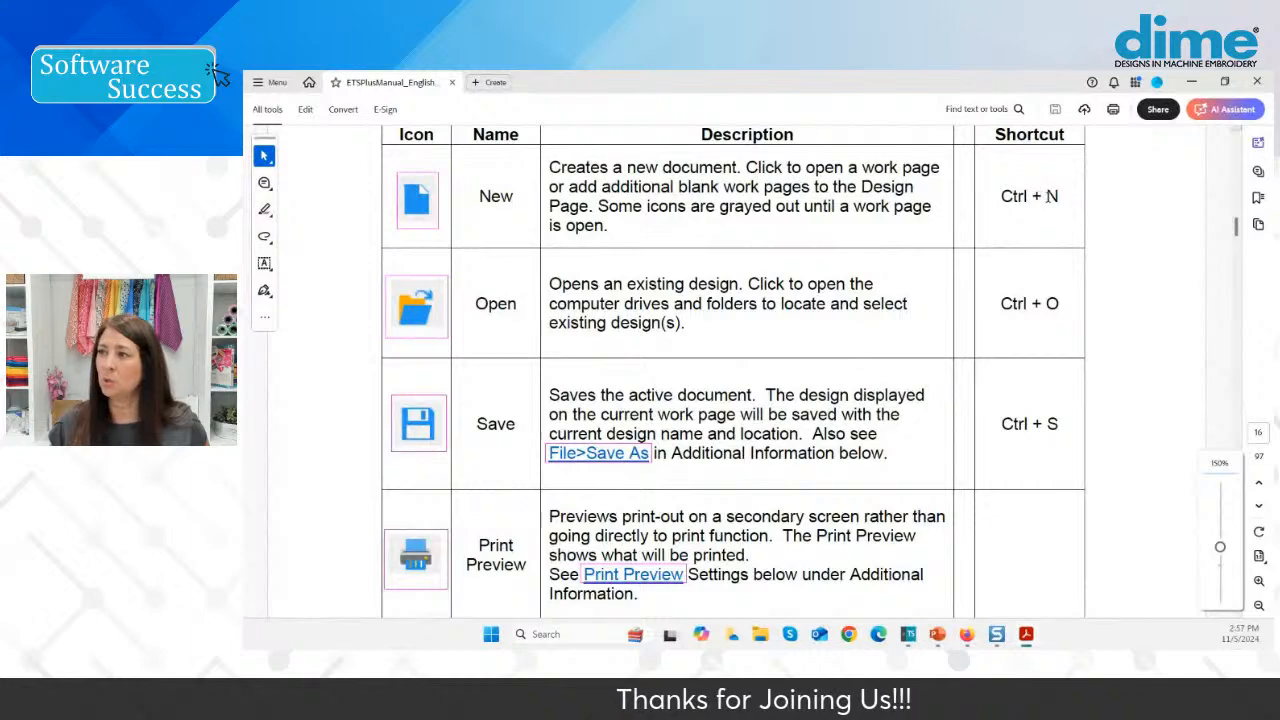
pyautogui.keyDown('ctrl'); pyautogui.scroll(-5, 713, 433); pyautogui.keyUp('ctrl')
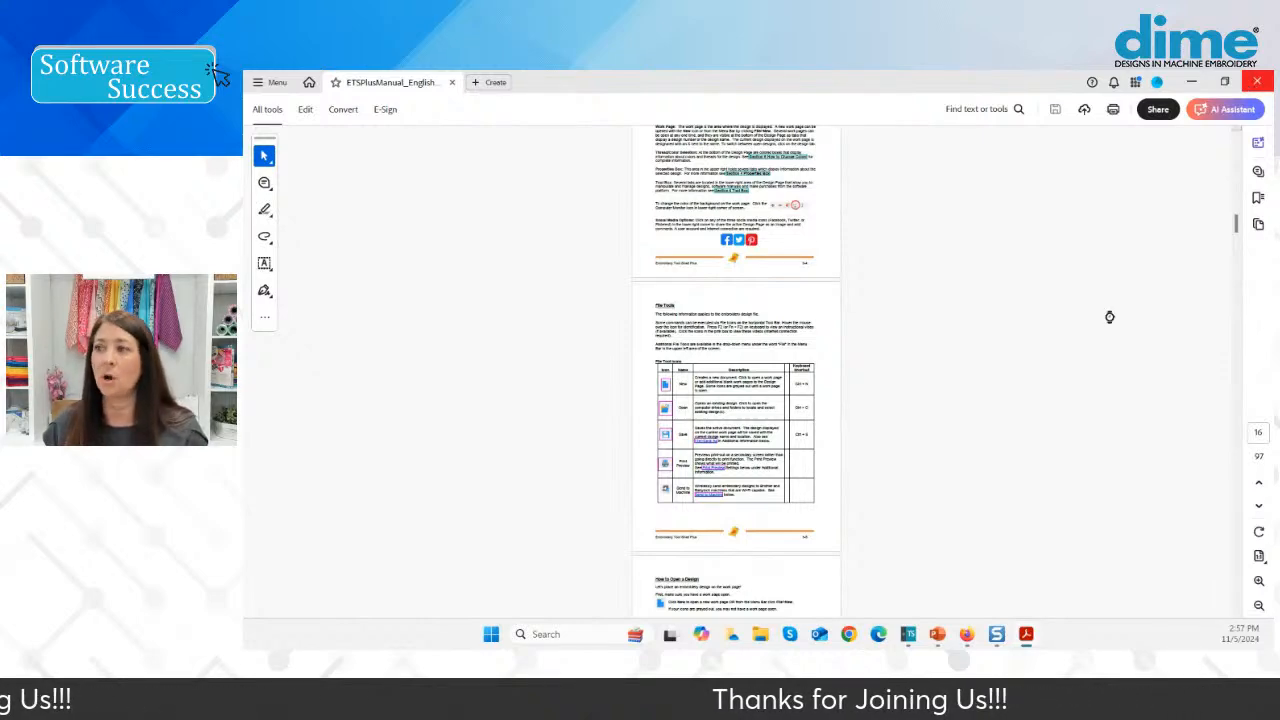
pyautogui.click(1257, 81)
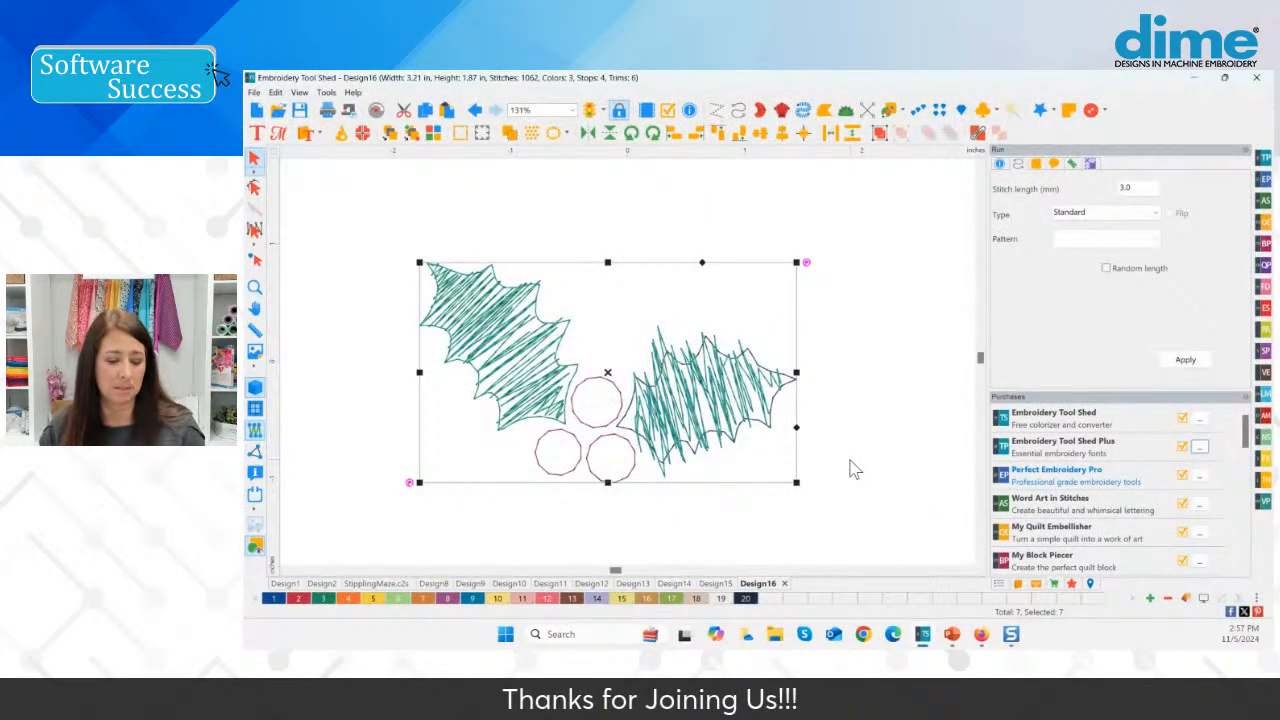